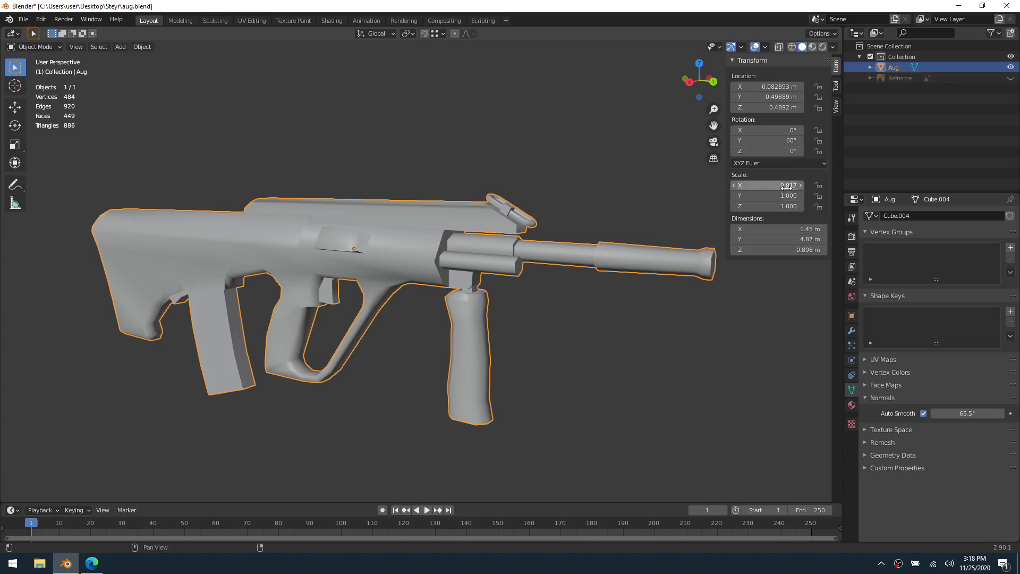
Apply the rifle object's location, rotation and scale transforms
{"action": "key", "text": "ctrl+a"}
{"action": "left_click", "coordinate": [556, 249]}
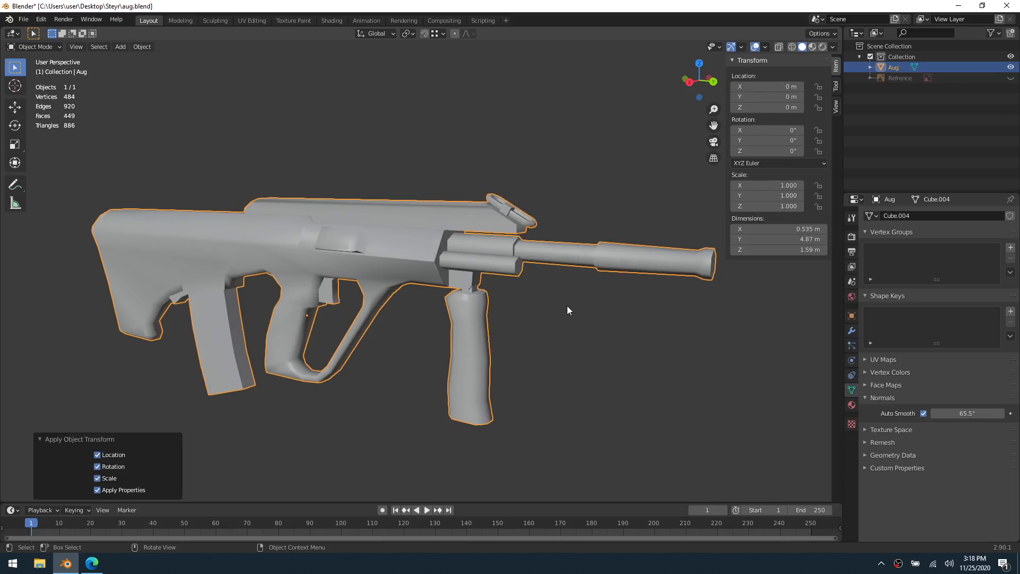
{"action": "left_click", "coordinate": [564, 323]}
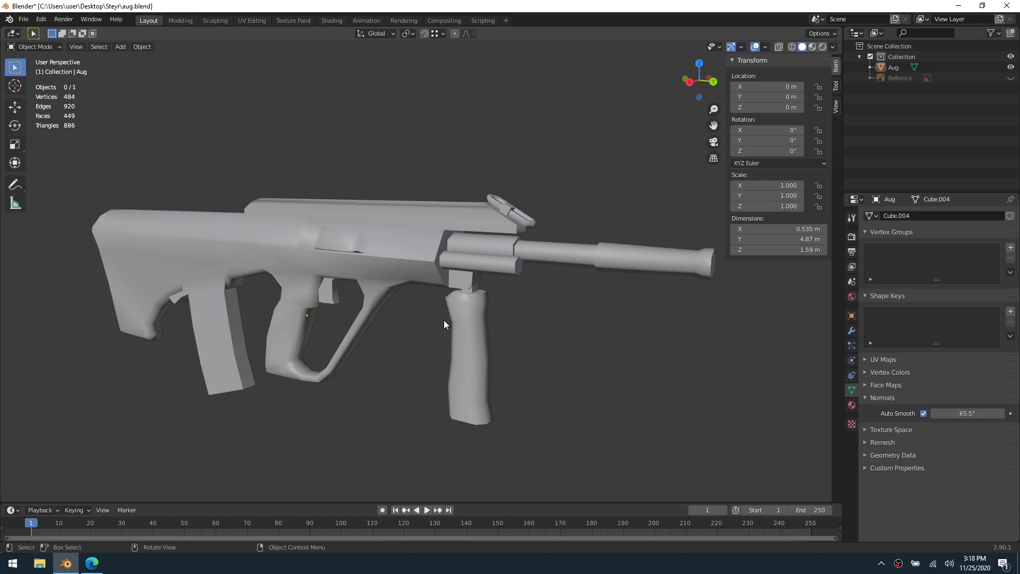
{"action": "left_click", "coordinate": [489, 297]}
{"action": "middle_click_drag", "start_coordinate": [490, 298], "coordinate": [459, 308]}
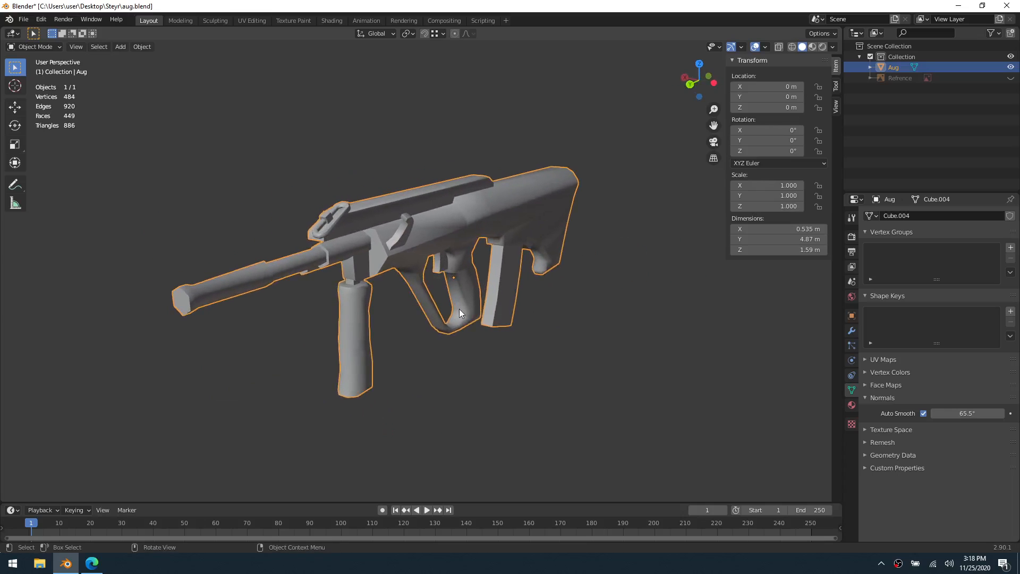
{"action": "key", "text": "ctrl+Tab"}
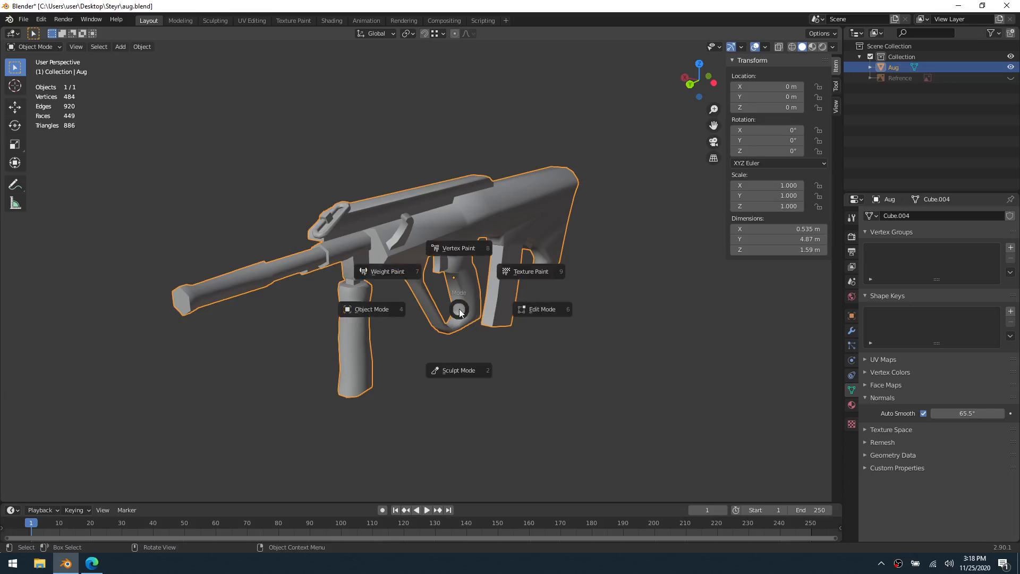
{"action": "key", "text": "Escape"}
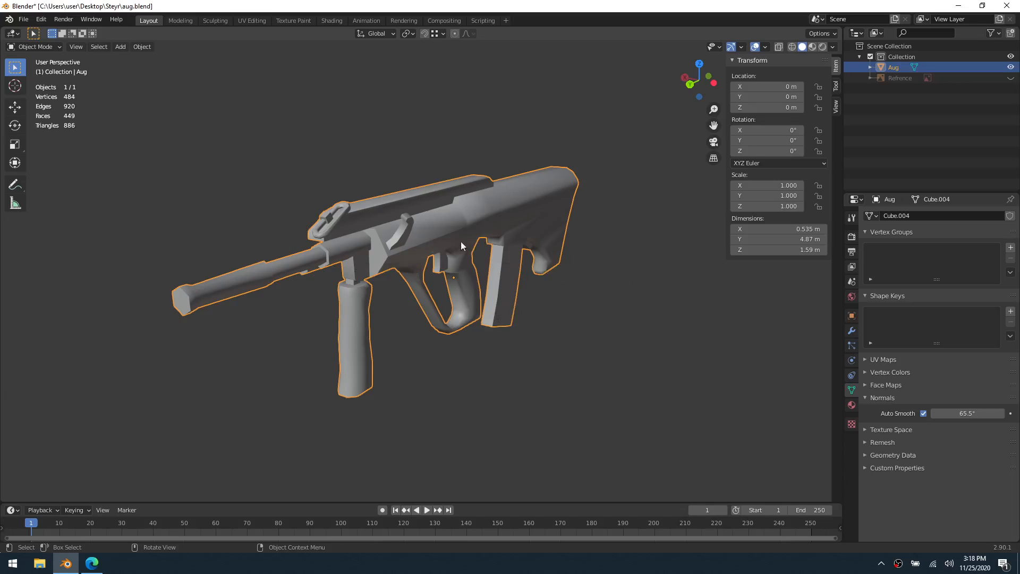
Examine the unwrap commands and UV editor settings for the rifle in the UV Editing workspace, and return to the Layout workspace
{"action": "left_click", "coordinate": [257, 20]}
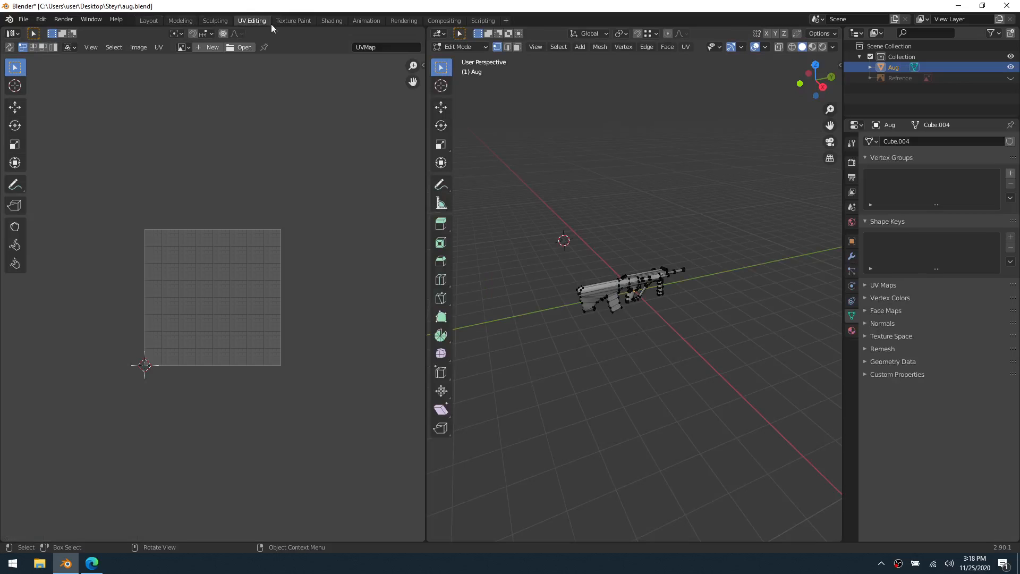
{"action": "scroll", "coordinate": [710, 307], "scroll_direction": "up", "scroll_amount": 4}
{"action": "middle_click_drag", "start_coordinate": [710, 307], "coordinate": [653, 301]}
{"action": "left_click", "coordinate": [684, 49]}
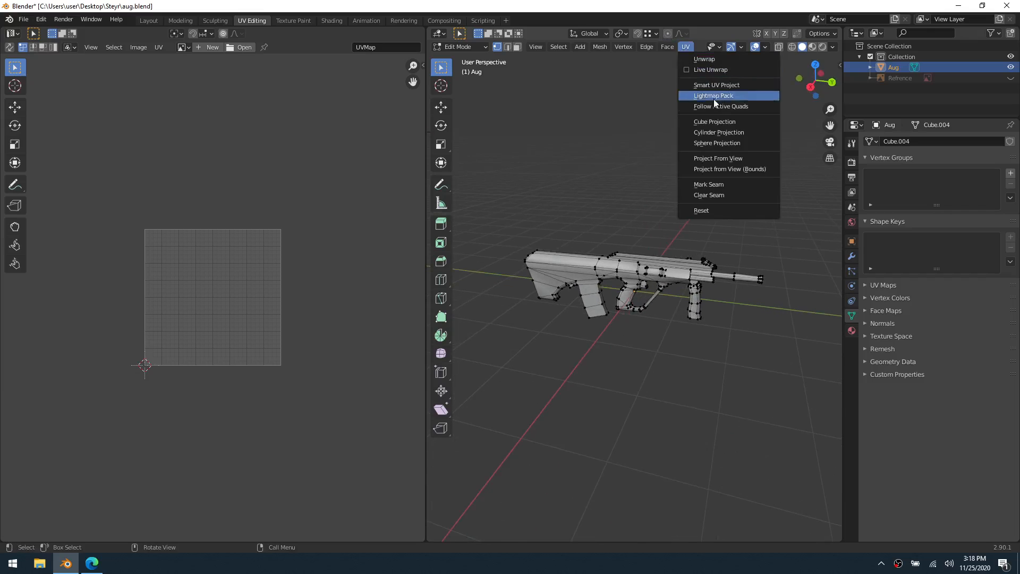
{"action": "left_click", "coordinate": [723, 210]}
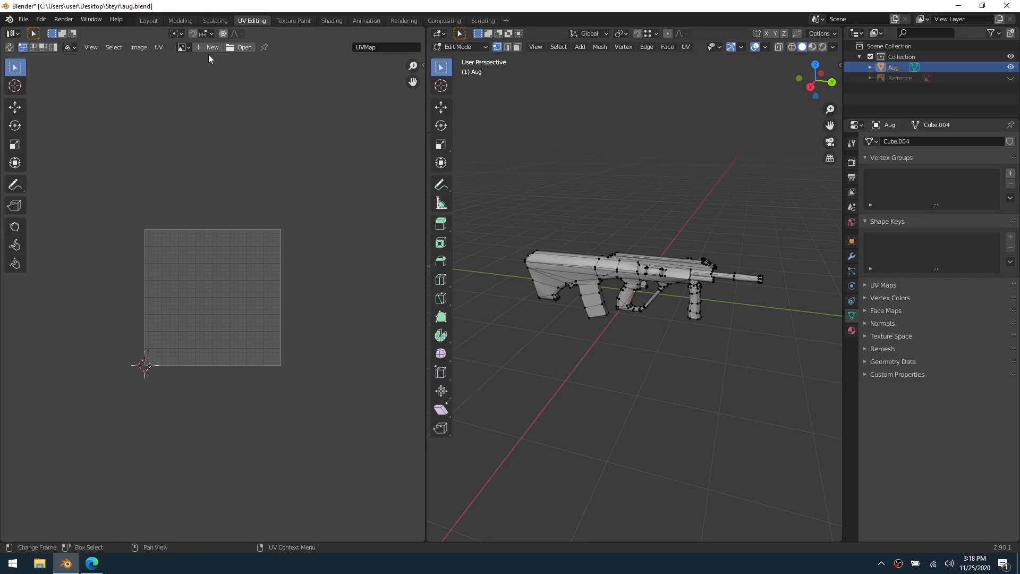
{"action": "left_click", "coordinate": [159, 47]}
{"action": "key", "text": "n"}
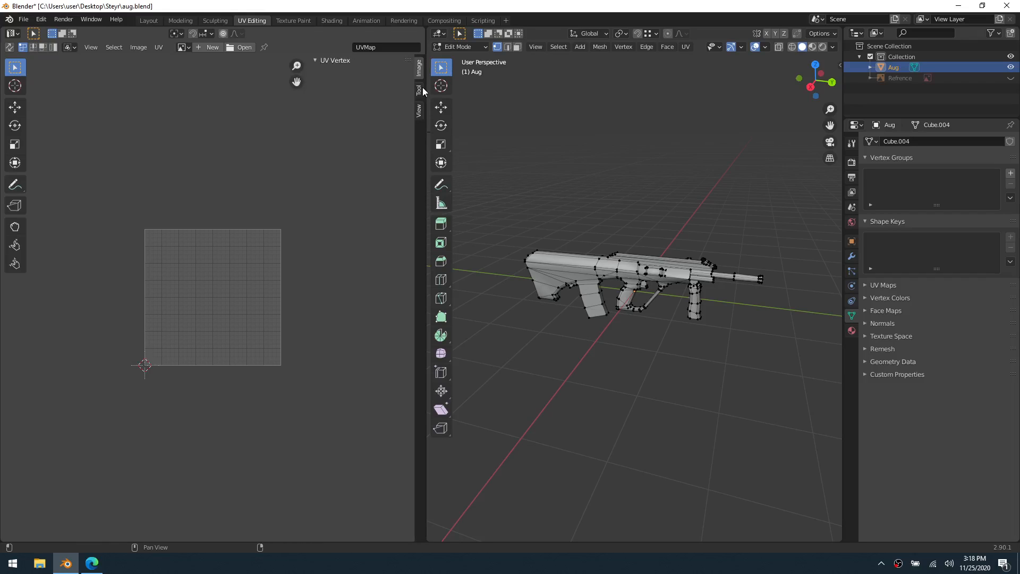
{"action": "left_click", "coordinate": [419, 90]}
{"action": "left_click", "coordinate": [419, 110]}
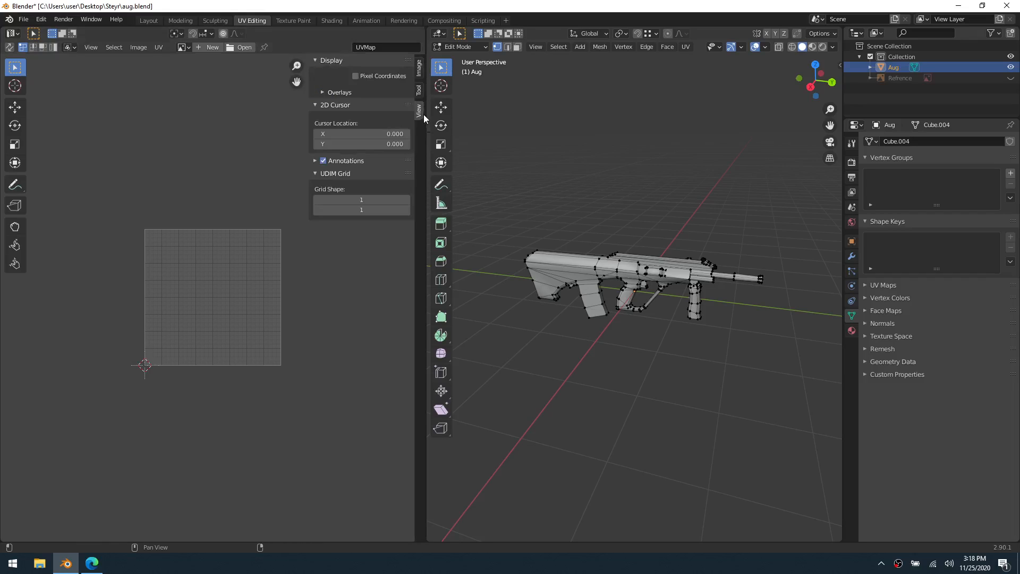
{"action": "left_click", "coordinate": [420, 69]}
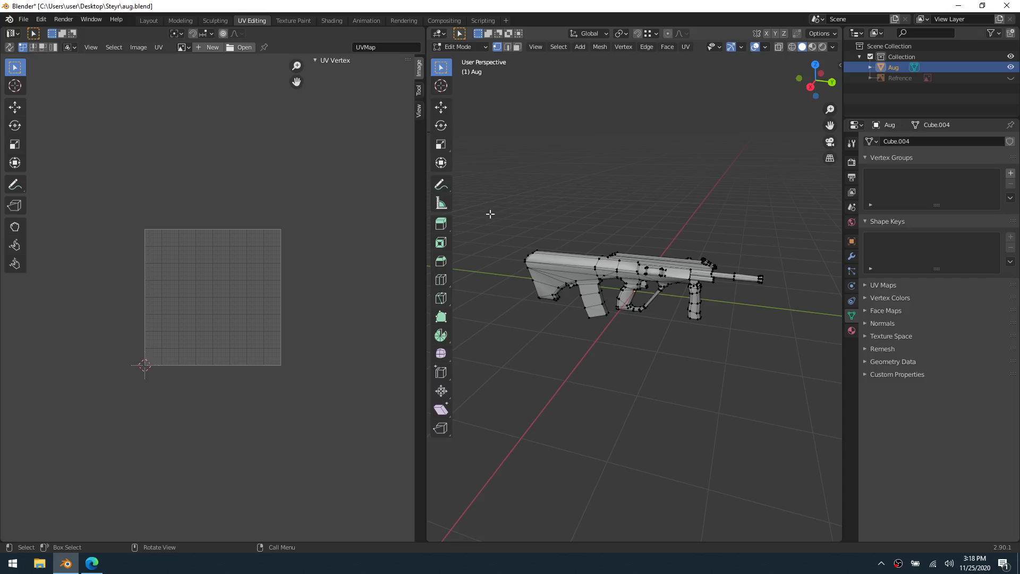
{"action": "middle_click_drag", "start_coordinate": [626, 225], "coordinate": [655, 264]}
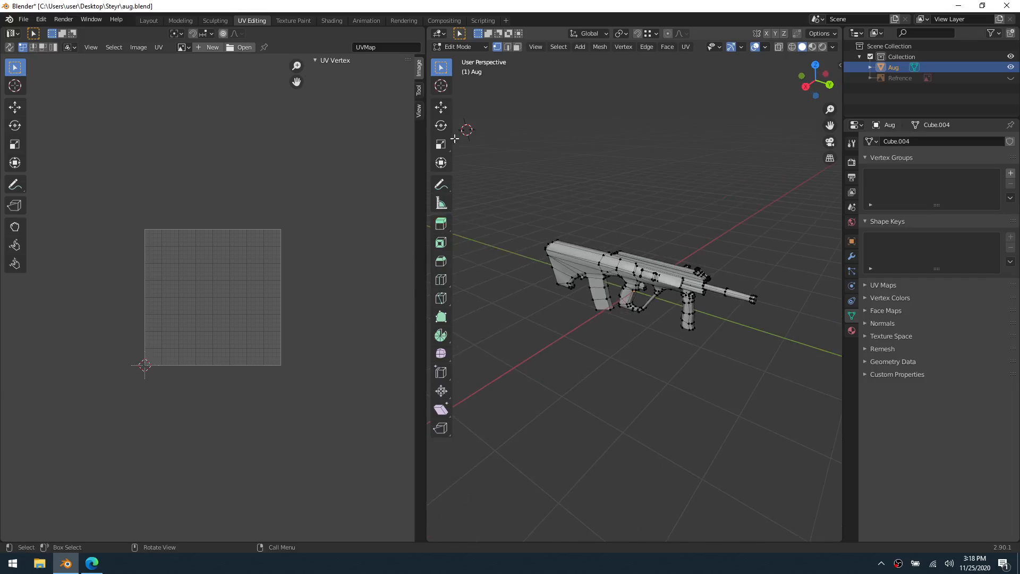
{"action": "left_click", "coordinate": [148, 20]}
Enter Edit Mode on the rifle and separate all linked faces of the magazine into their own object
{"action": "left_click", "coordinate": [623, 307]}
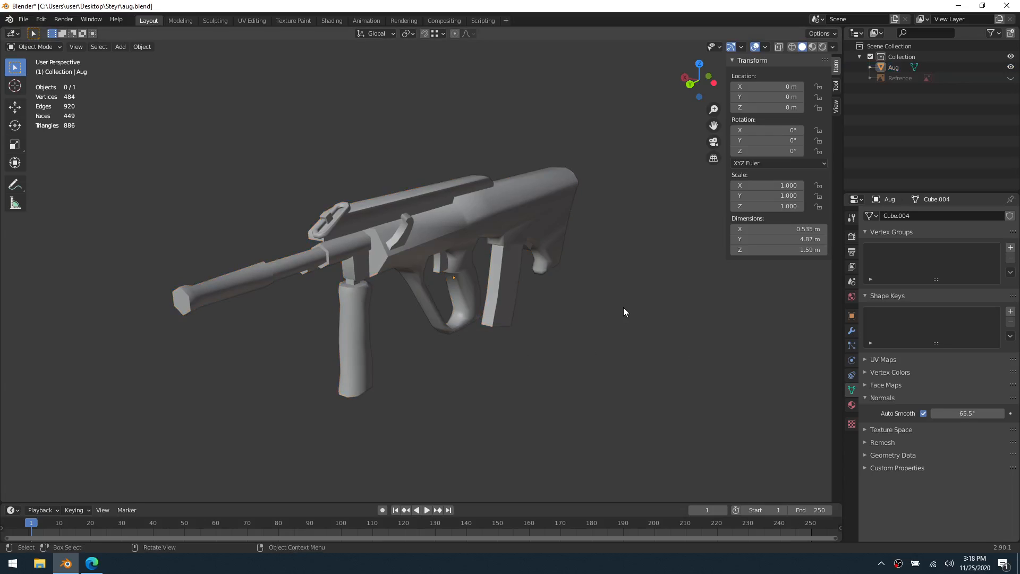
{"action": "middle_click_drag", "start_coordinate": [496, 341], "coordinate": [533, 323]}
{"action": "left_click", "coordinate": [426, 261]}
{"action": "key", "text": "ctrl+Tab"}
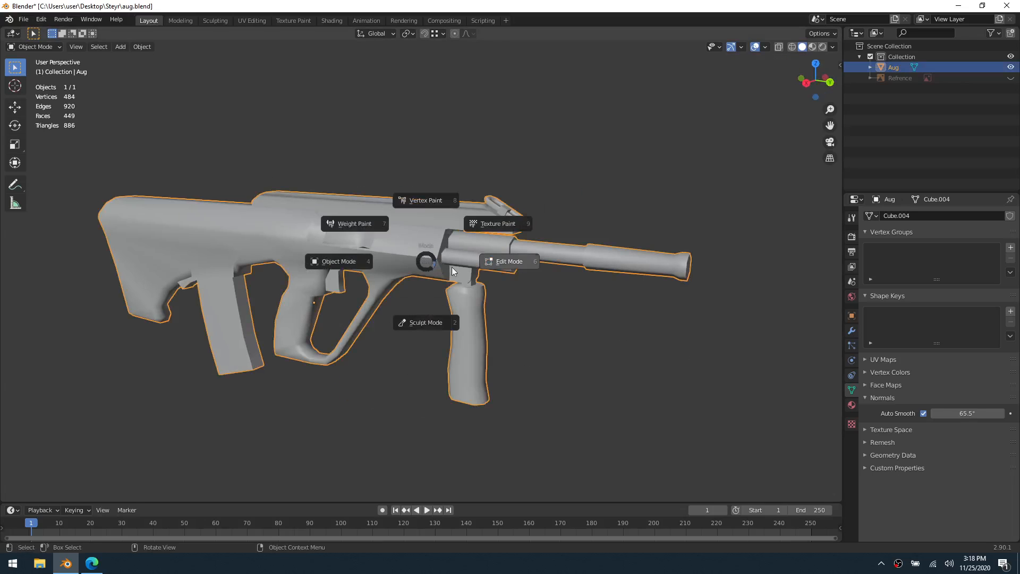
{"action": "left_click", "coordinate": [494, 271]}
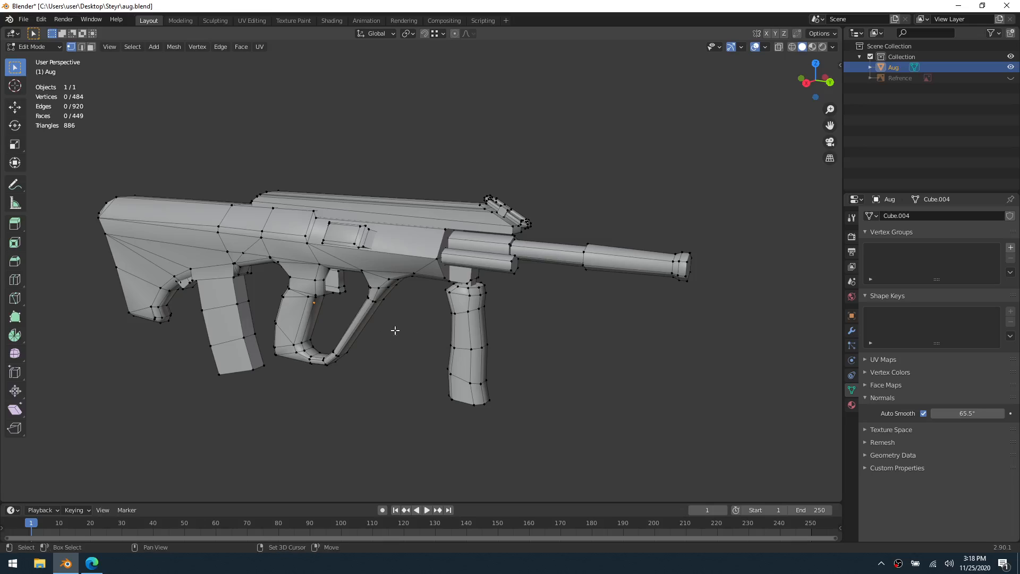
{"action": "middle_click_drag", "start_coordinate": [394, 330], "coordinate": [486, 328], "text": "shift"}
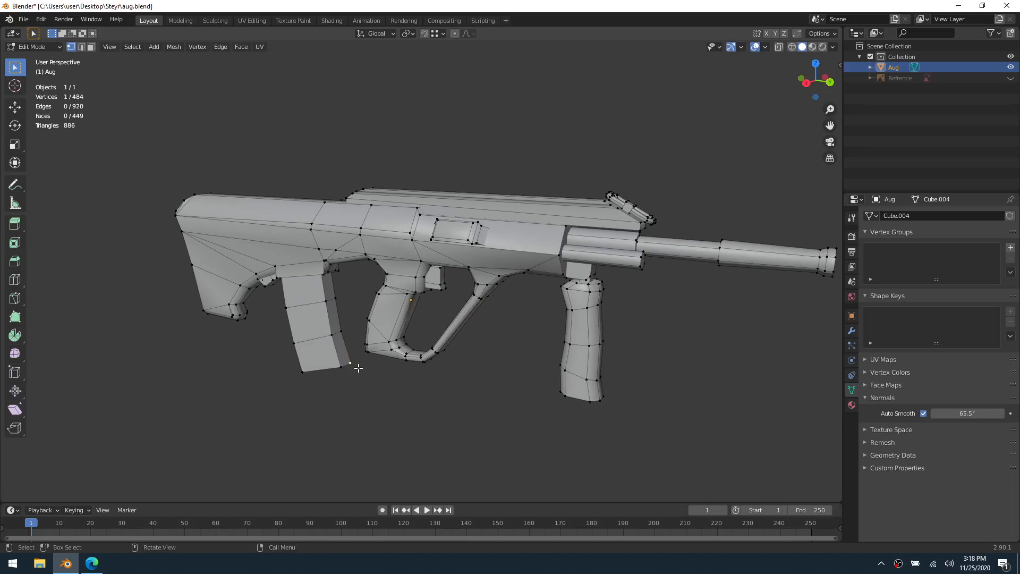
{"action": "key", "text": "3"}
{"action": "key", "text": "l"}
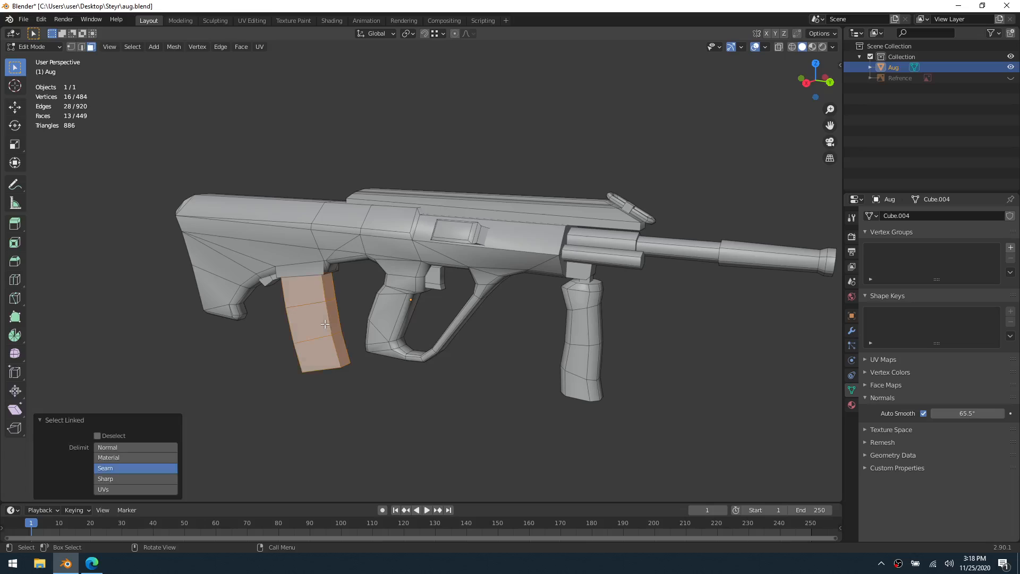
{"action": "key", "text": "p"}
{"action": "left_click", "coordinate": [331, 323]}
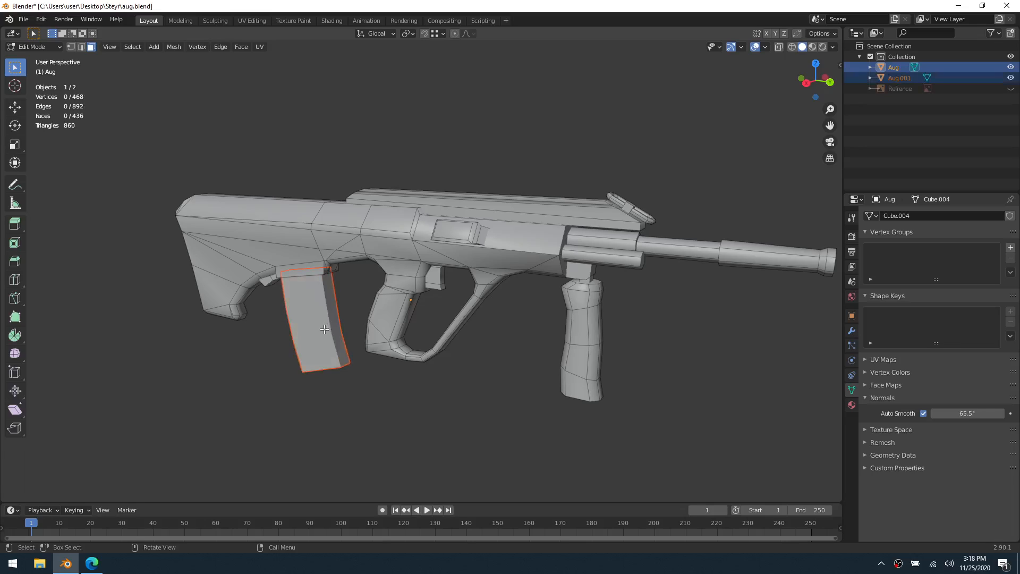
Separate the small catch behind the magazine and the vertical foregrip into their own objects
{"action": "key", "text": "l"}
{"action": "key", "text": "p"}
{"action": "left_click", "coordinate": [267, 281]}
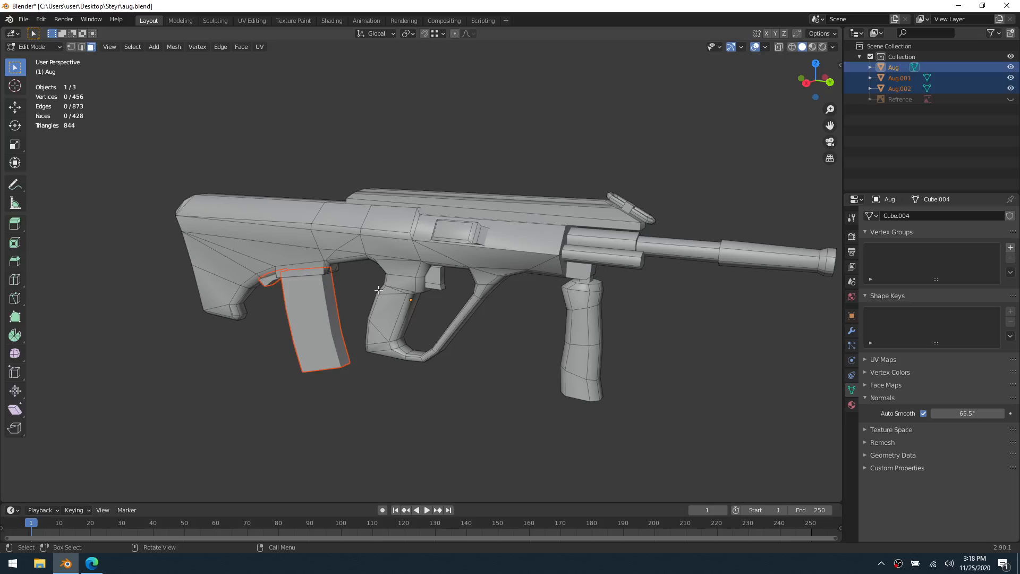
{"action": "key", "text": "l"}
{"action": "key", "text": "p"}
{"action": "left_click", "coordinate": [577, 321]}
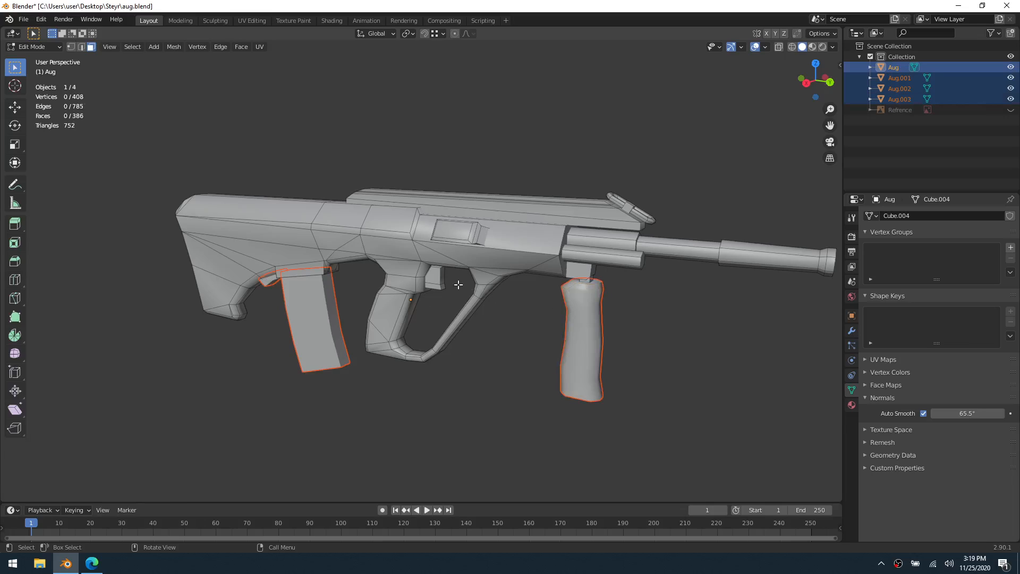
Separate the trigger and the mounting block above the foregrip into their own objects
{"action": "key", "text": "l"}
{"action": "key", "text": "p"}
{"action": "left_click", "coordinate": [439, 282]}
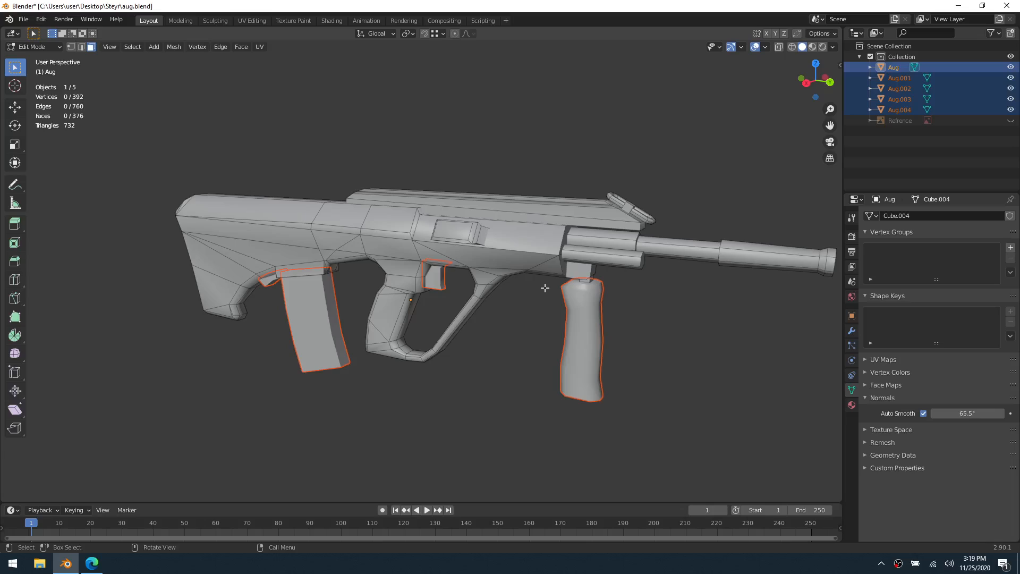
{"action": "key", "text": "l"}
{"action": "key", "text": "p"}
{"action": "left_click", "coordinate": [590, 276]}
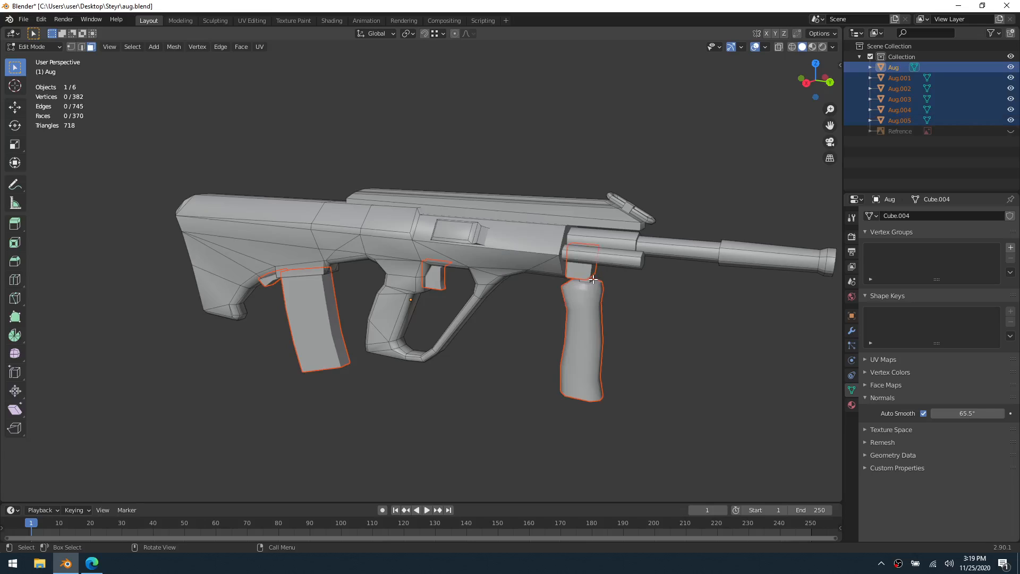
Separate the small connector between foregrip and mounting block, and the lower tube under the barrel, into their own objects
{"action": "key", "text": "l"}
{"action": "key", "text": "p"}
{"action": "left_click", "coordinate": [593, 279]}
{"action": "key", "text": "l"}
{"action": "key", "text": "p"}
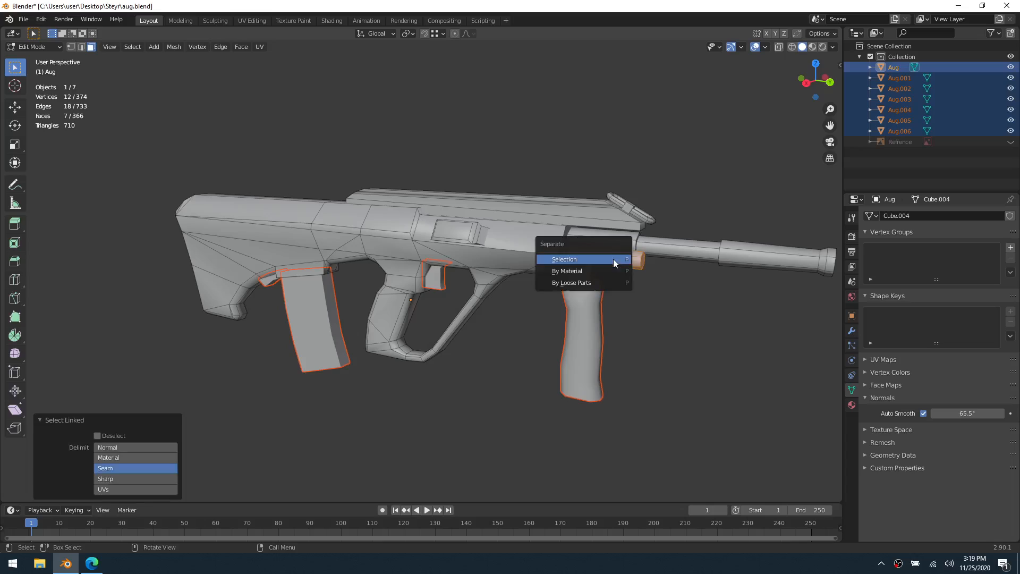
{"action": "left_click", "coordinate": [614, 260]}
Separate the barrel and the ring-shaped part at the front of the top housing into their own objects
{"action": "key", "text": "l"}
{"action": "key", "text": "p"}
{"action": "left_click", "coordinate": [617, 244]}
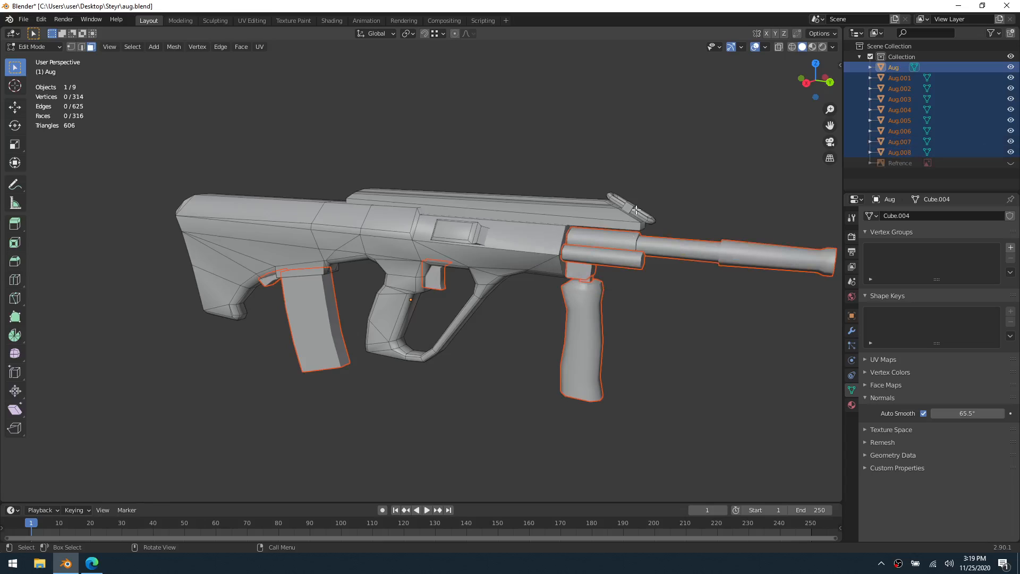
{"action": "key", "text": "l"}
{"action": "key", "text": "p"}
{"action": "left_click", "coordinate": [634, 209]}
Separate the small block inside the front ring and the long top housing into their own objects
{"action": "key", "text": "l"}
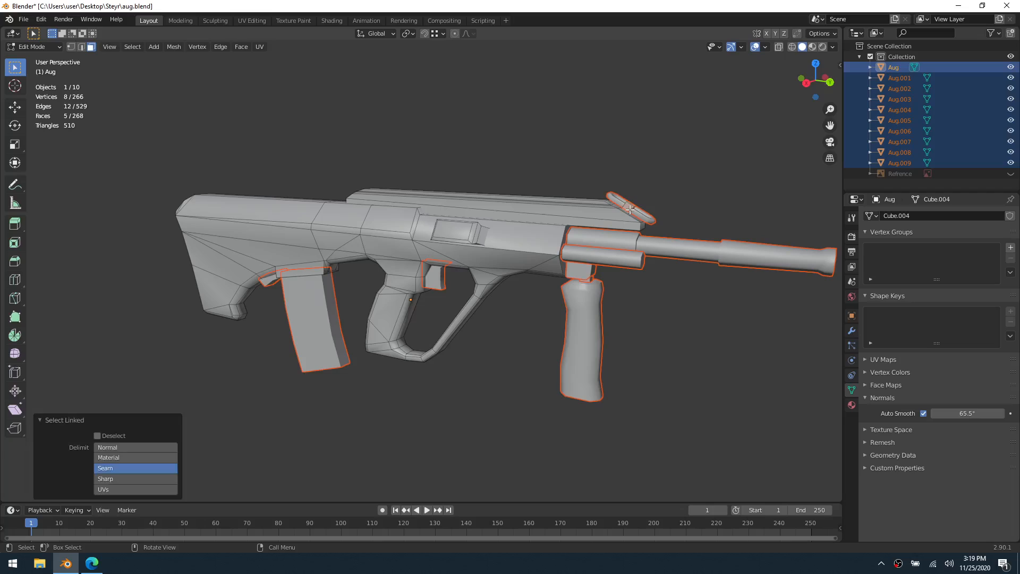
{"action": "key", "text": "p"}
{"action": "left_click", "coordinate": [632, 208]}
{"action": "key", "text": "l"}
{"action": "key", "text": "p"}
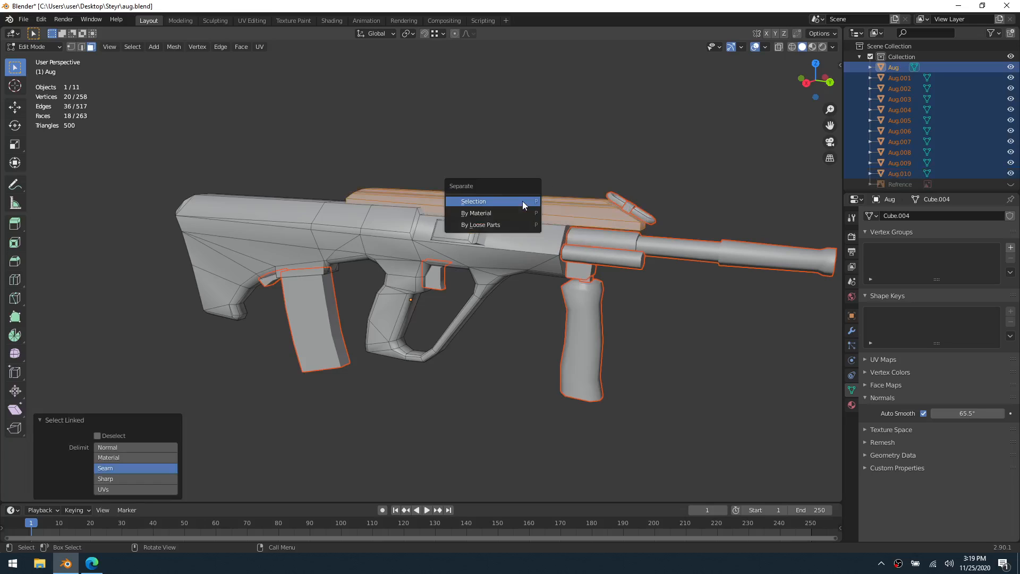
{"action": "left_click", "coordinate": [523, 202]}
Separate the side ejection port cover and the handle on the opposite side into their own objects, and return to Object Mode
{"action": "key", "text": "l"}
{"action": "key", "text": "p"}
{"action": "left_click", "coordinate": [447, 235]}
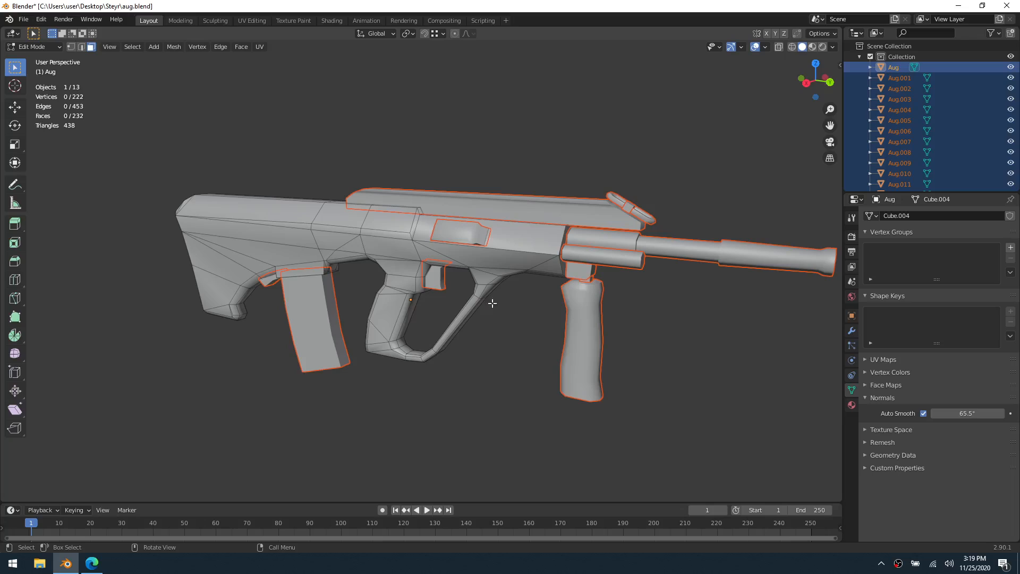
{"action": "middle_click_drag", "start_coordinate": [493, 303], "coordinate": [390, 281]}
{"action": "key", "text": "l"}
{"action": "key", "text": "p"}
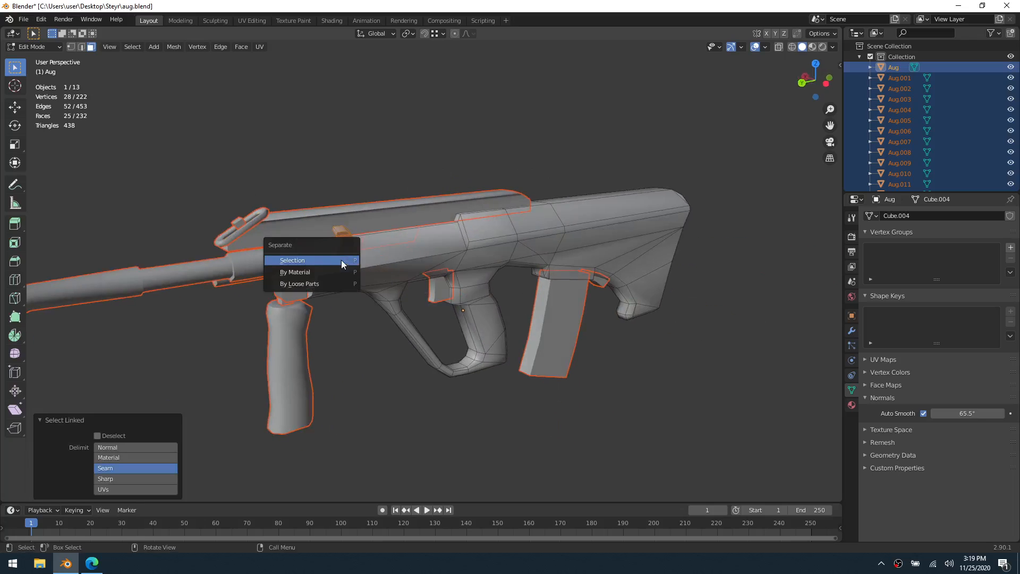
{"action": "left_click", "coordinate": [343, 261]}
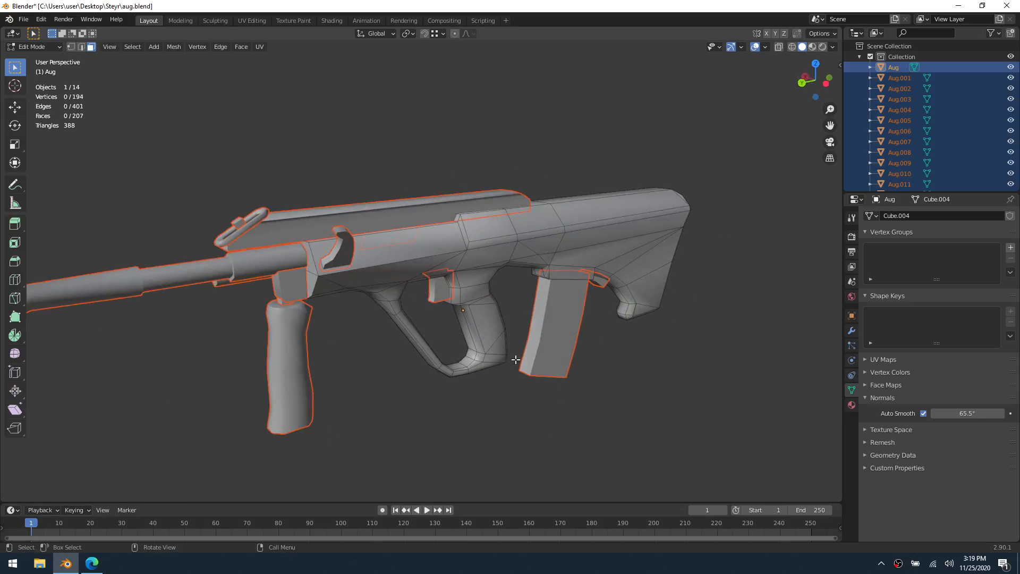
{"action": "middle_click_drag", "start_coordinate": [515, 360], "coordinate": [553, 367]}
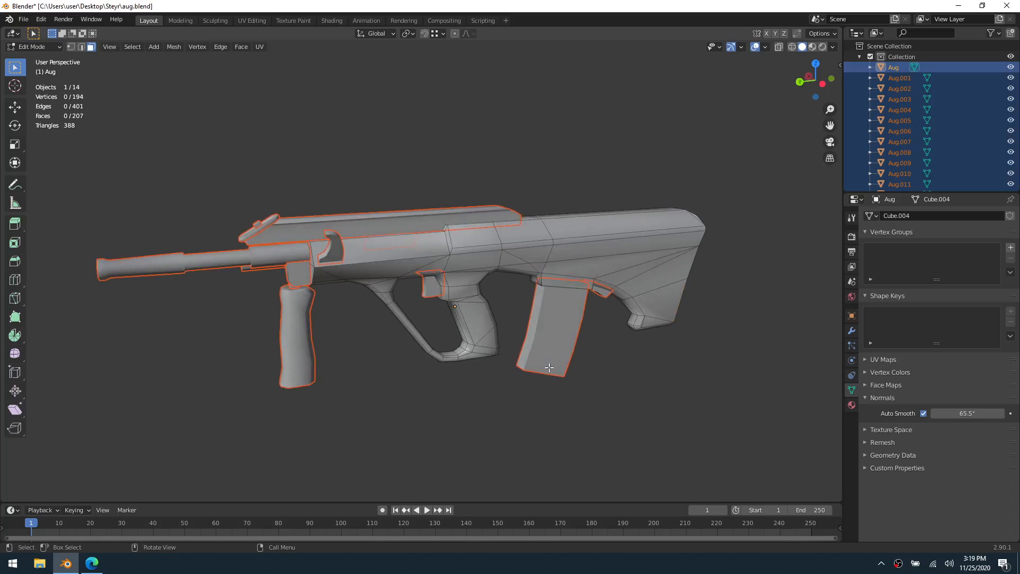
{"action": "key", "text": "ctrl+Tab"}
{"action": "left_click", "coordinate": [504, 372]}
Try moving the rifle's main body away from the other parts to check the separation
{"action": "left_click", "coordinate": [521, 265]}
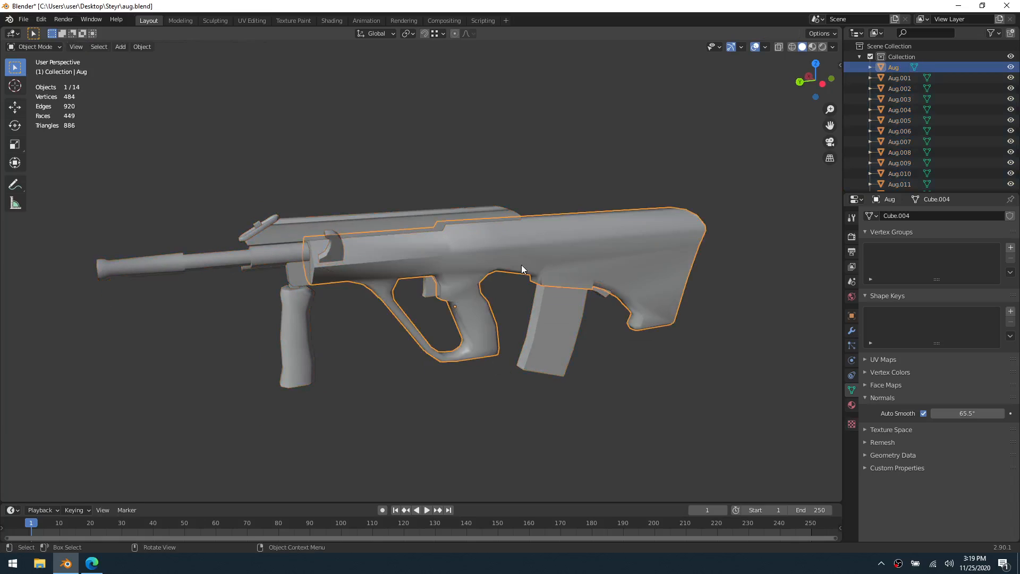
{"action": "key", "text": "g"}
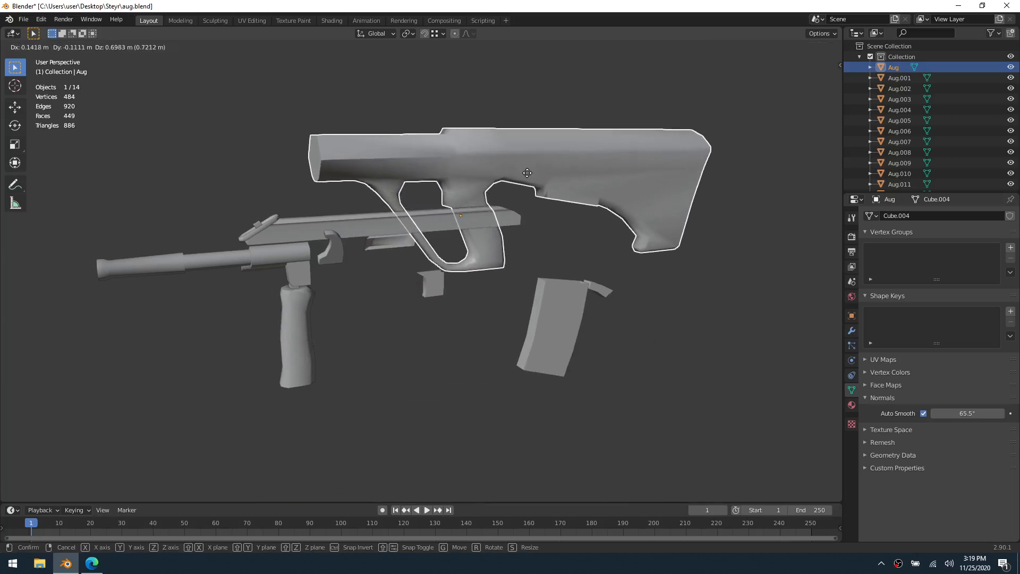
{"action": "left_click", "coordinate": [524, 251]}
{"action": "left_click", "coordinate": [435, 375]}
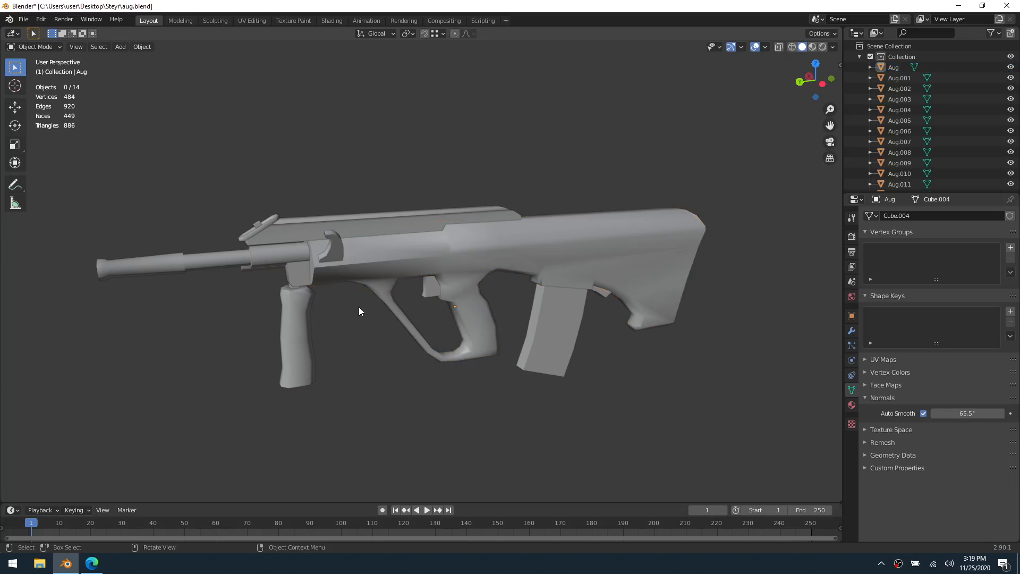
{"action": "middle_click_drag", "start_coordinate": [359, 309], "coordinate": [602, 273]}
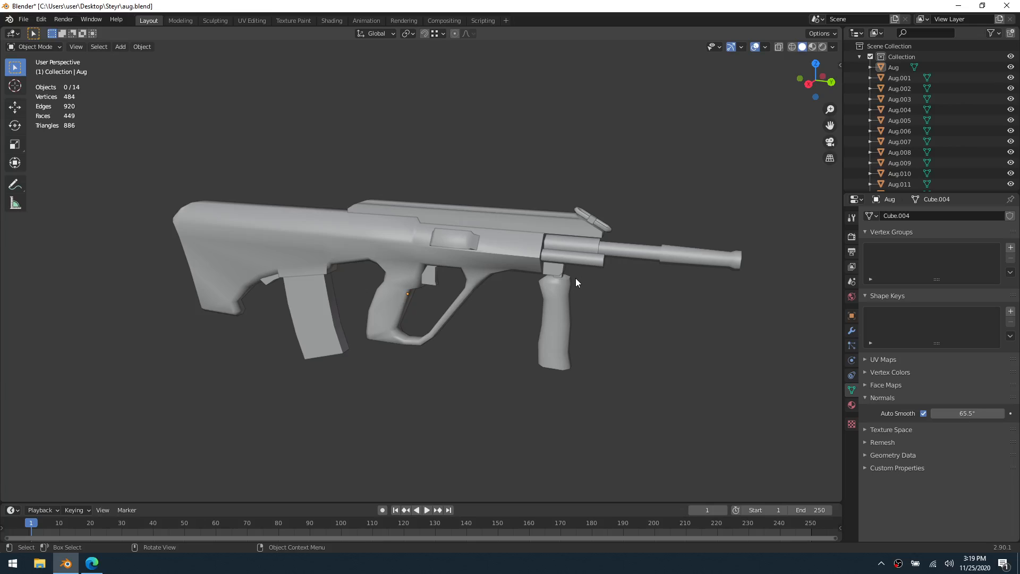
{"action": "scroll", "coordinate": [504, 321], "scroll_direction": "up", "scroll_amount": 1}
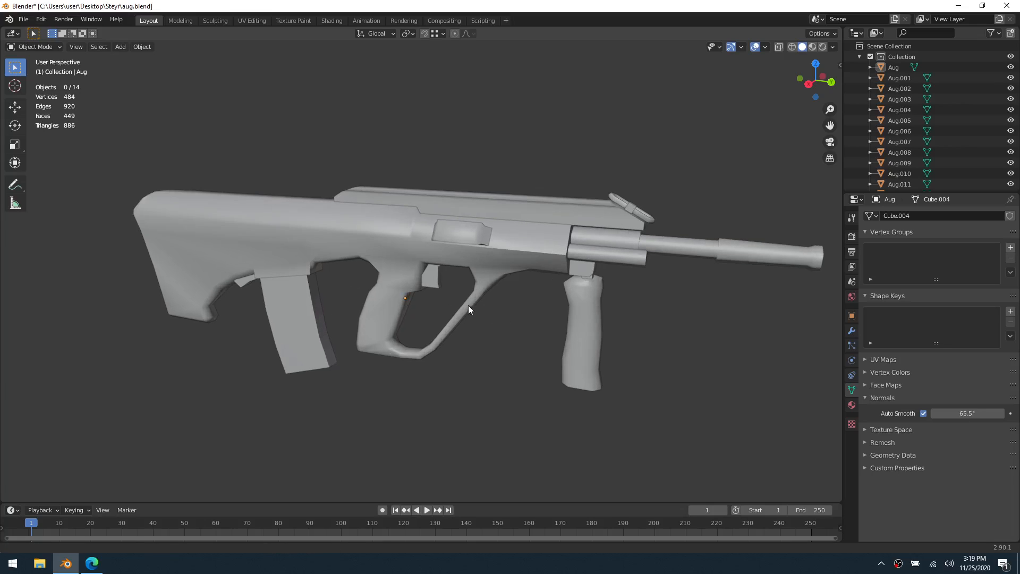
Open the barrel object for mesh editing and switch to edge selection
{"action": "middle_click_drag", "start_coordinate": [467, 304], "coordinate": [445, 308], "text": "shift"}
{"action": "left_click", "coordinate": [646, 260]}
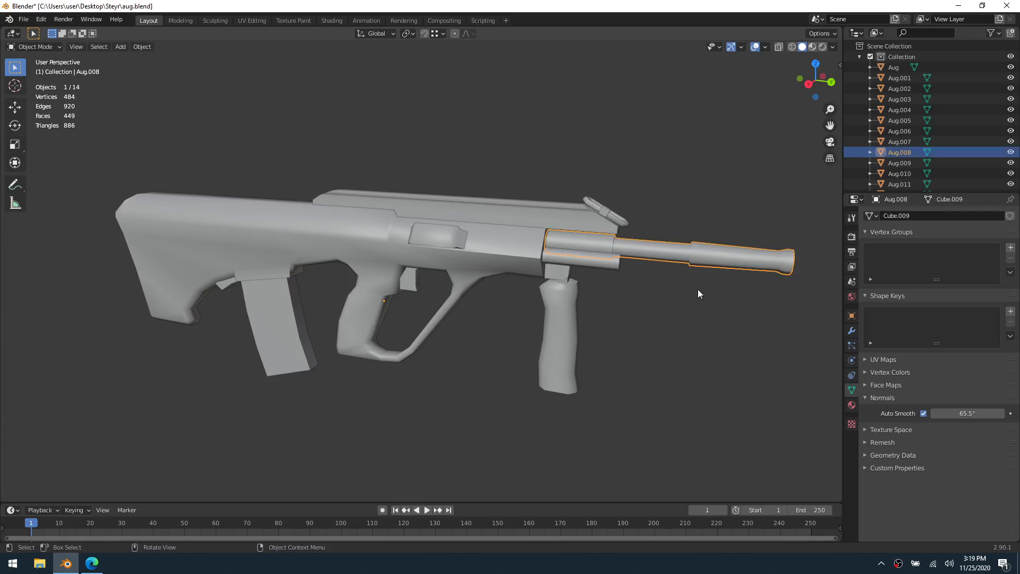
{"action": "key", "text": "grave"}
{"action": "left_click", "coordinate": [747, 327]}
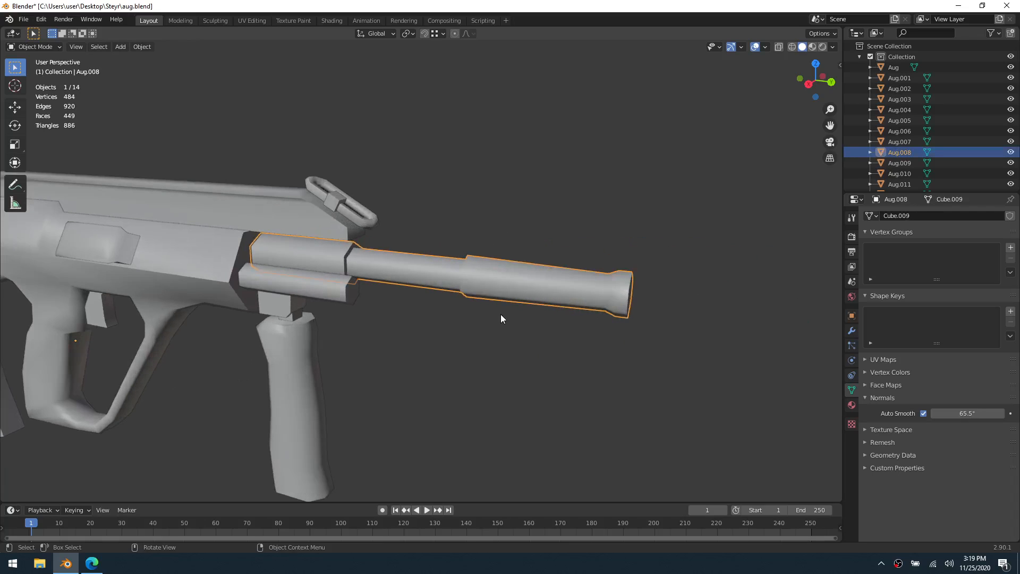
{"action": "key", "text": "ctrl+Tab"}
{"action": "left_click", "coordinate": [600, 321]}
{"action": "middle_click_drag", "start_coordinate": [601, 321], "coordinate": [520, 300]}
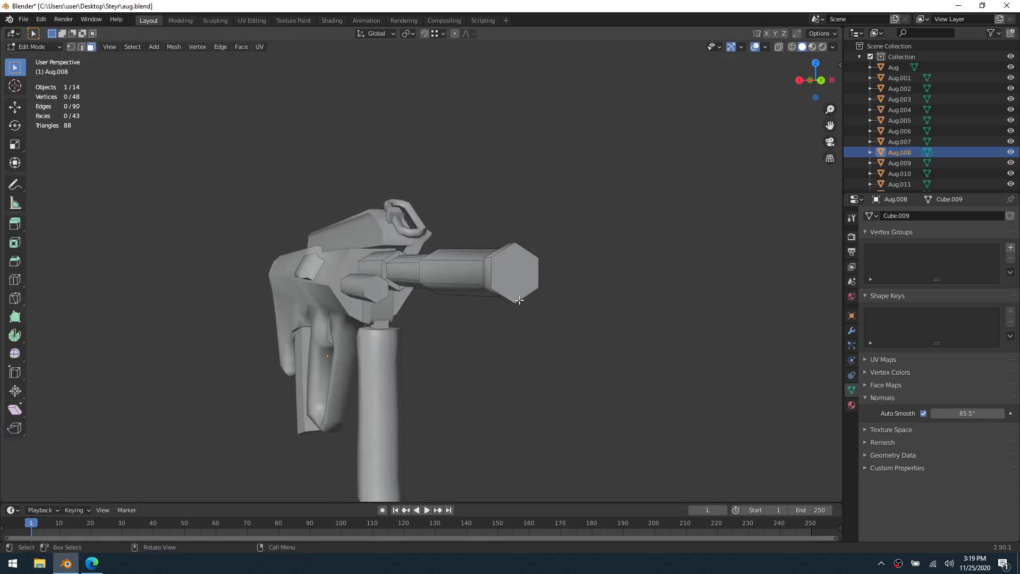
{"action": "key", "text": "2"}
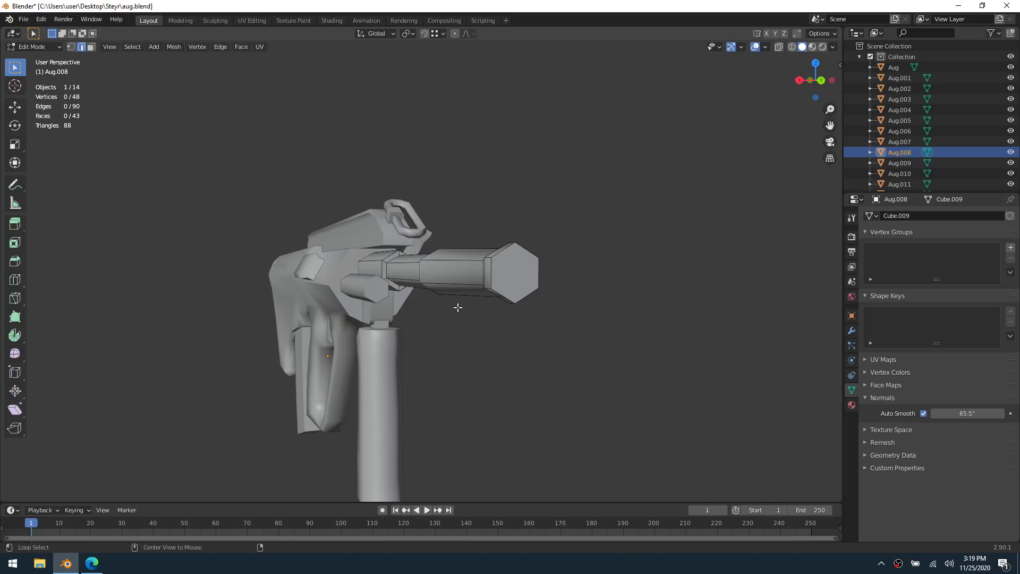
With see-through display on, mark a seam along the barrel's lower lengthwise edges and around its hexagonal muzzle face
{"action": "key", "text": "alt+z"}
{"action": "middle_click_drag", "start_coordinate": [372, 296], "coordinate": [406, 282]}
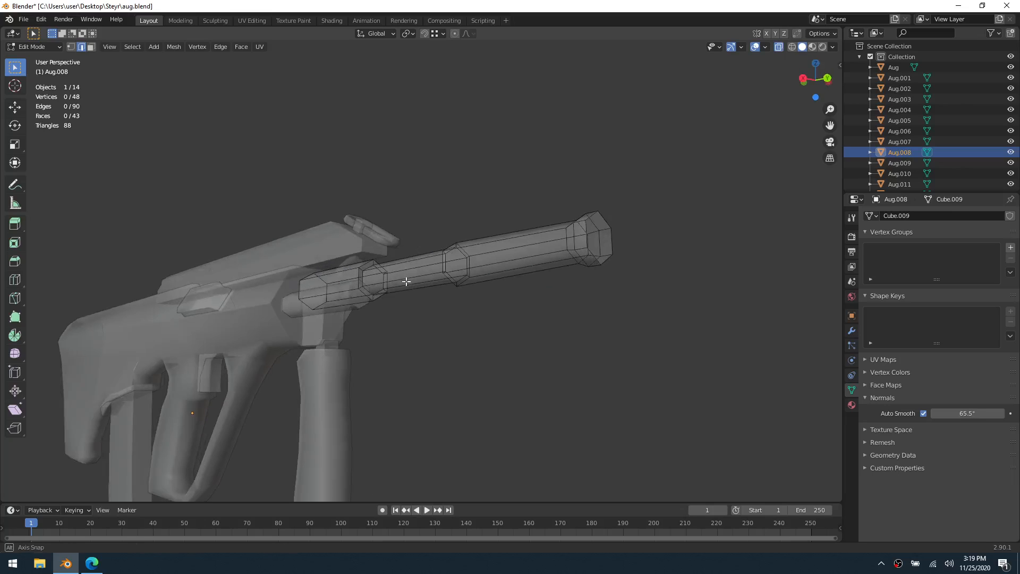
{"action": "left_click", "coordinate": [345, 307]}
{"action": "left_click", "coordinate": [598, 265], "text": "ctrl"}
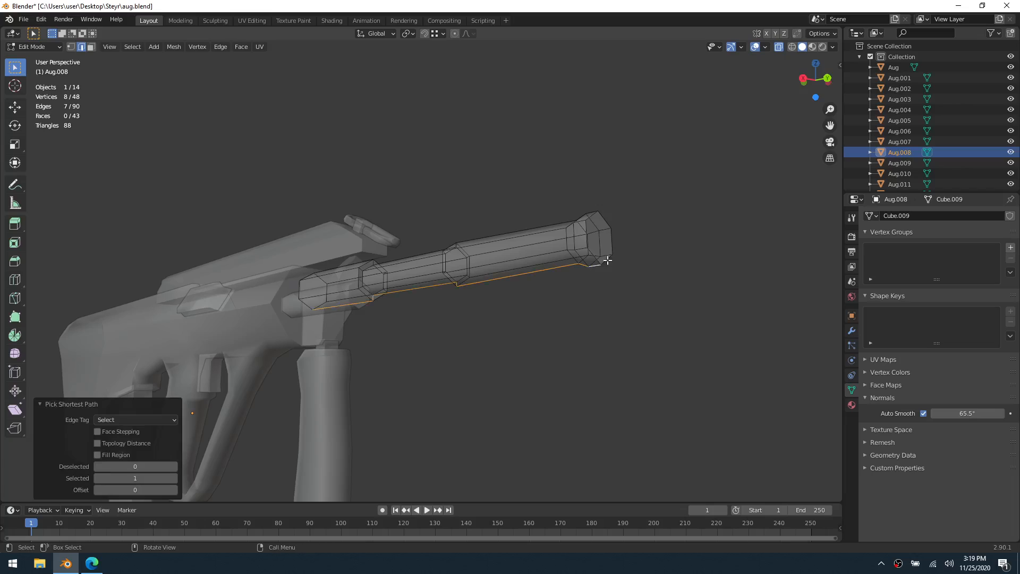
{"action": "left_click", "coordinate": [607, 260], "text": "alt+shift"}
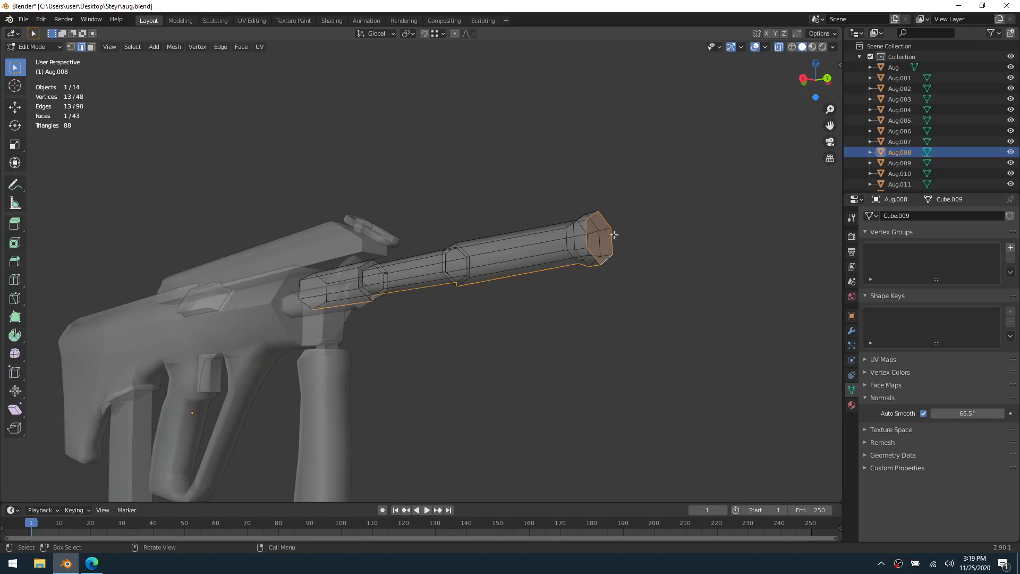
{"action": "right_click", "coordinate": [577, 267]}
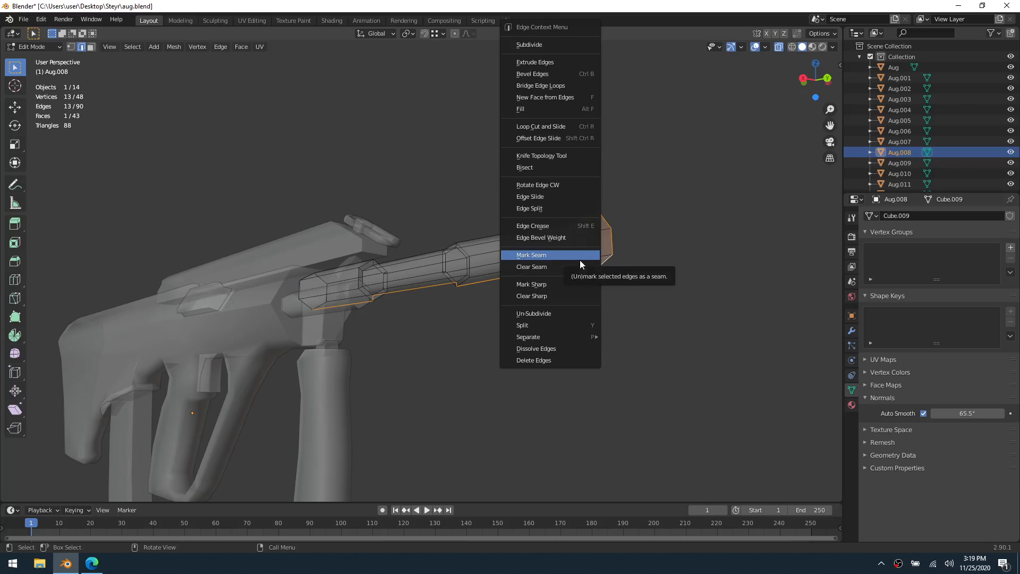
{"action": "left_click", "coordinate": [579, 259]}
{"action": "middle_click_drag", "start_coordinate": [505, 272], "coordinate": [516, 293]}
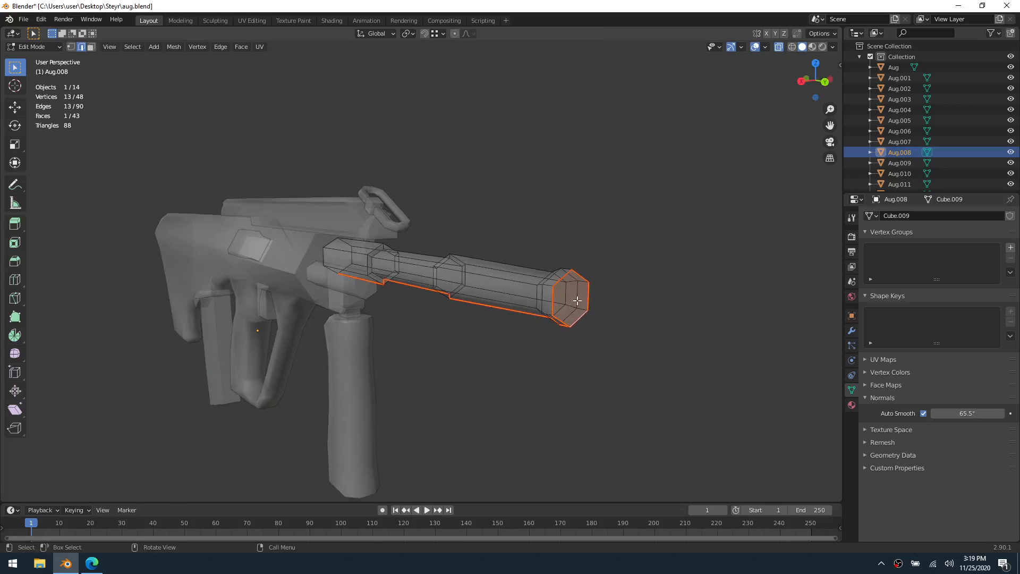
Switch to the UV Editing workspace and unwrap the whole linked barrel mesh
{"action": "left_click", "coordinate": [258, 22]}
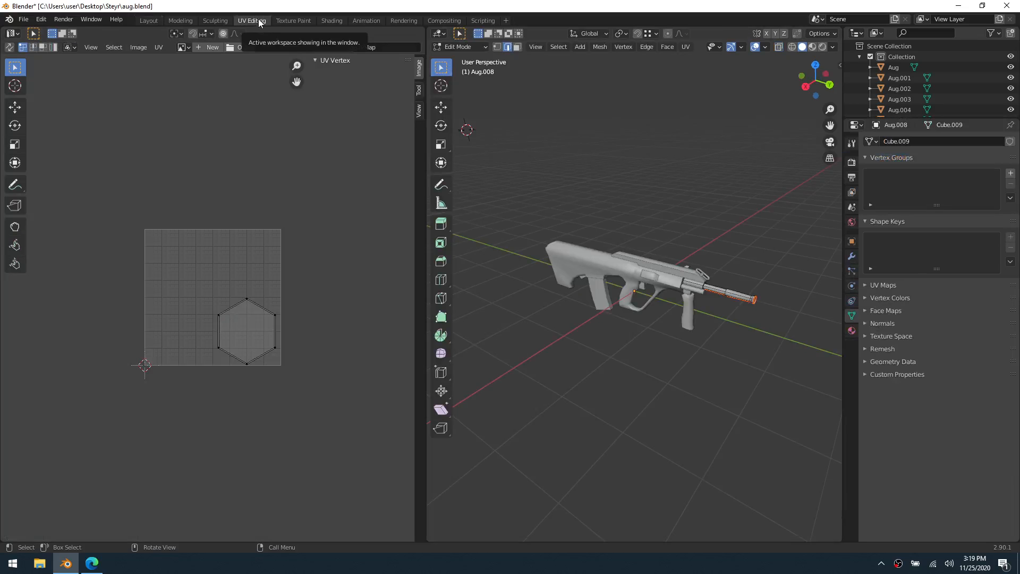
{"action": "middle_click_drag", "start_coordinate": [727, 309], "coordinate": [651, 280]}
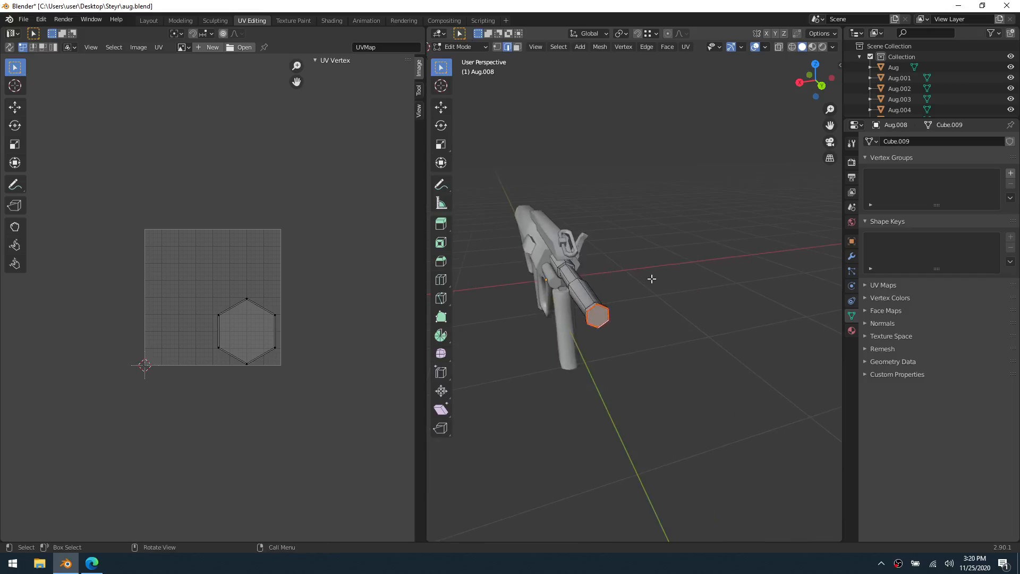
{"action": "scroll", "coordinate": [647, 280], "scroll_direction": "up", "scroll_amount": 3}
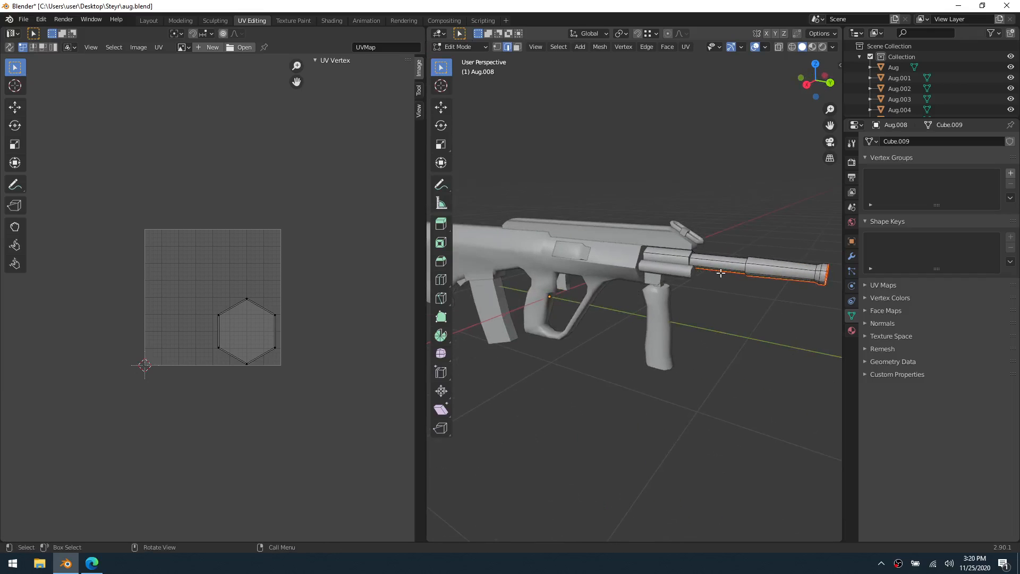
{"action": "key", "text": "l"}
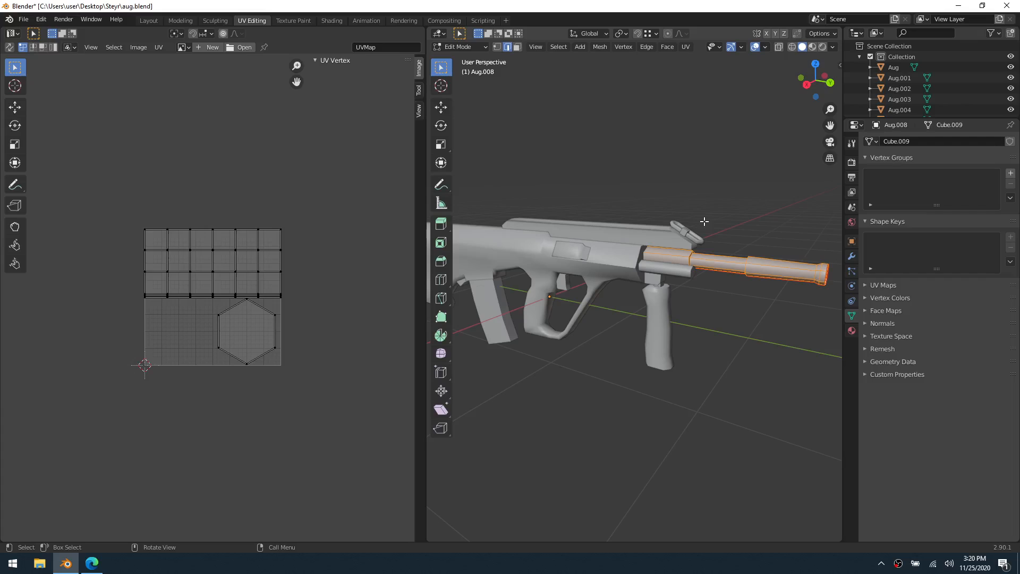
{"action": "key", "text": "u"}
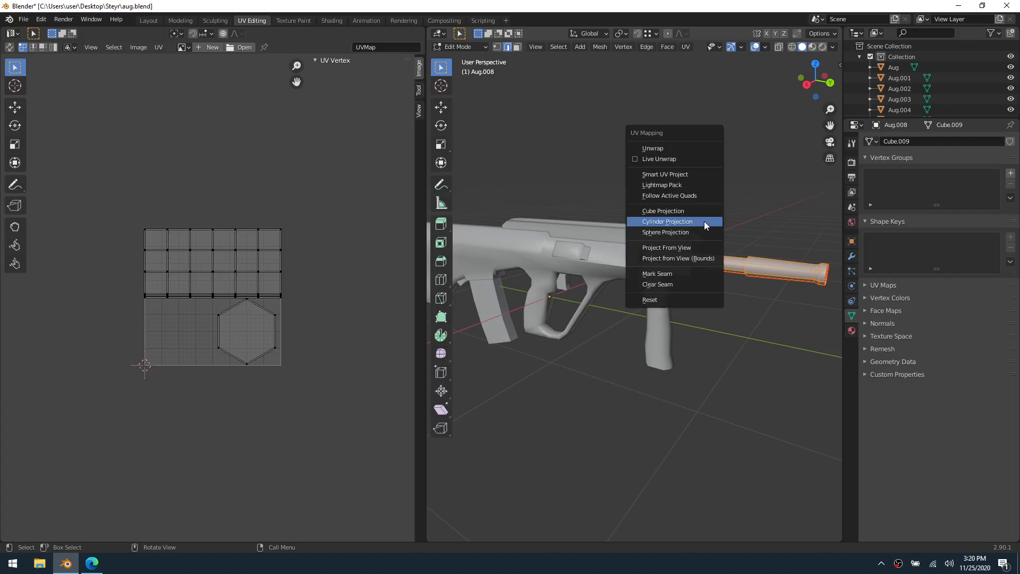
{"action": "left_click", "coordinate": [681, 149]}
Straighten the leftmost vertical edge loop of the barrel's UV island by scaling it to 0 along X
{"action": "scroll", "coordinate": [258, 338], "scroll_direction": "up", "scroll_amount": 4}
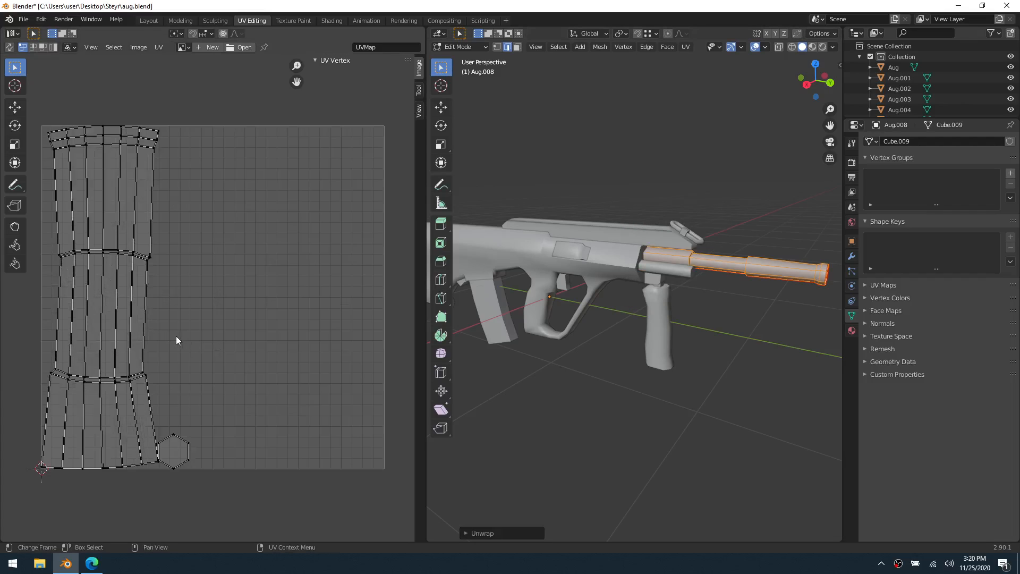
{"action": "middle_click_drag", "start_coordinate": [177, 338], "coordinate": [281, 339]}
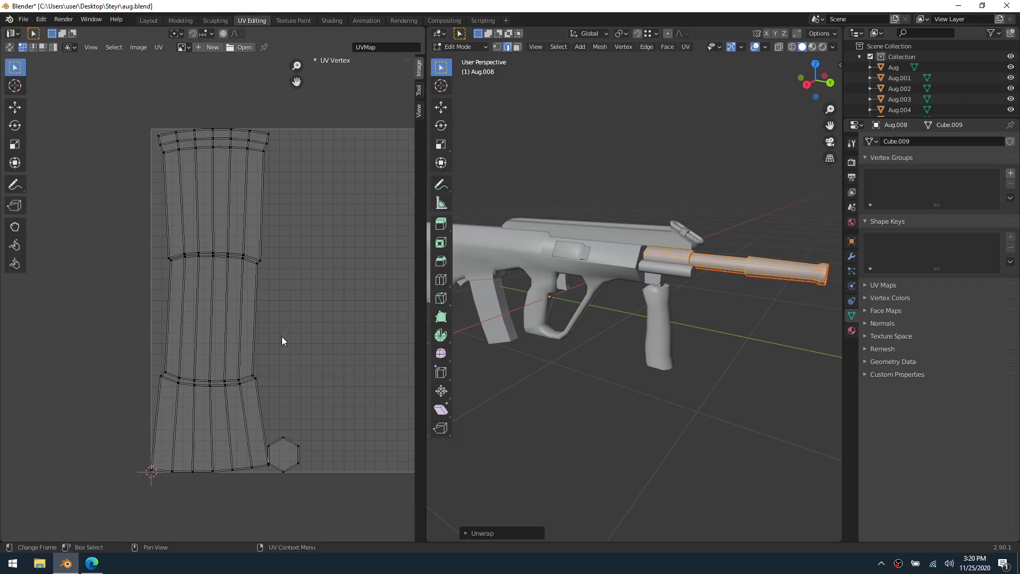
{"action": "key", "text": "2"}
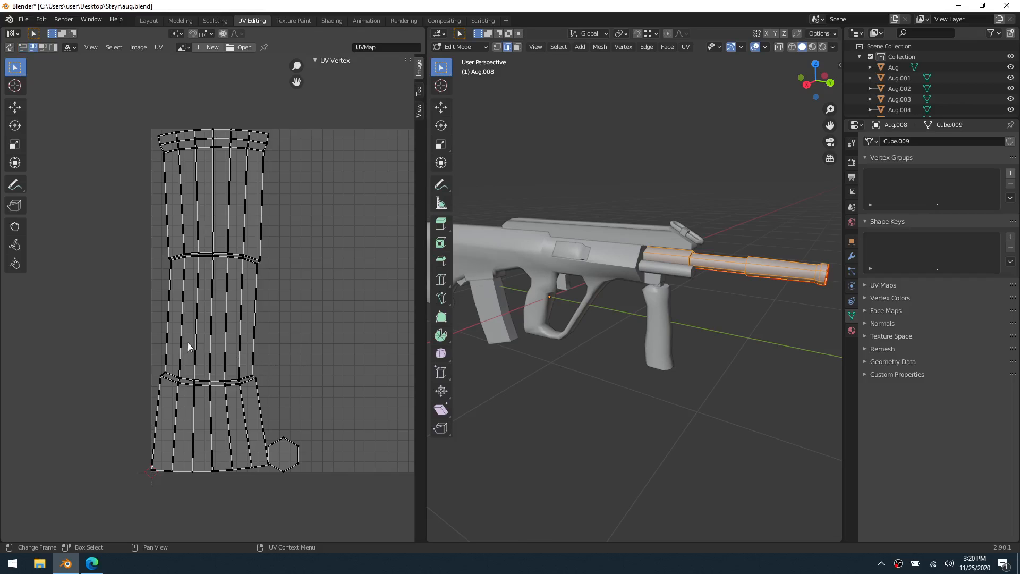
{"action": "left_click", "coordinate": [168, 340], "text": "alt"}
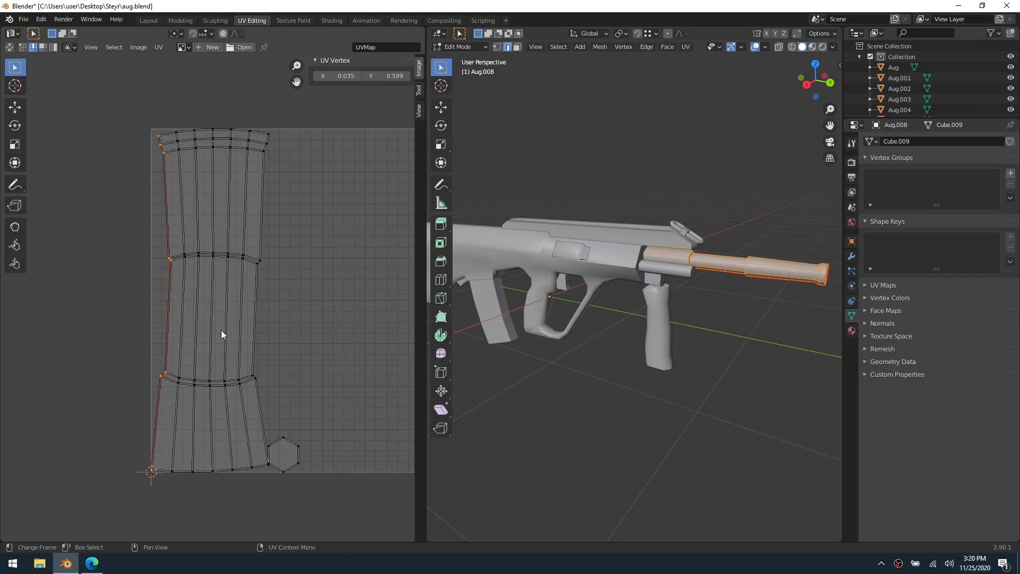
{"action": "left_click", "coordinate": [313, 328]}
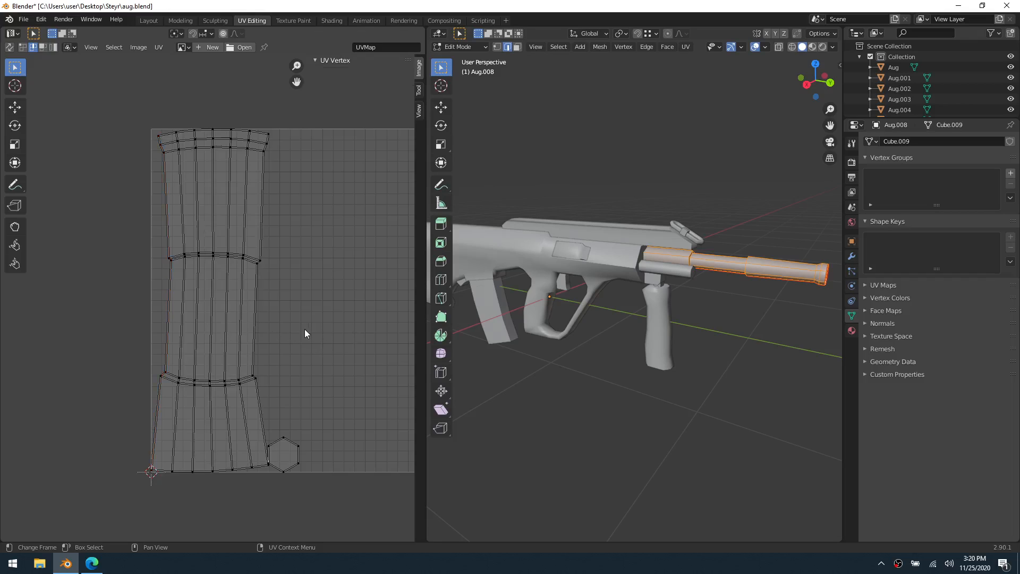
{"action": "left_click", "coordinate": [168, 314], "text": "alt"}
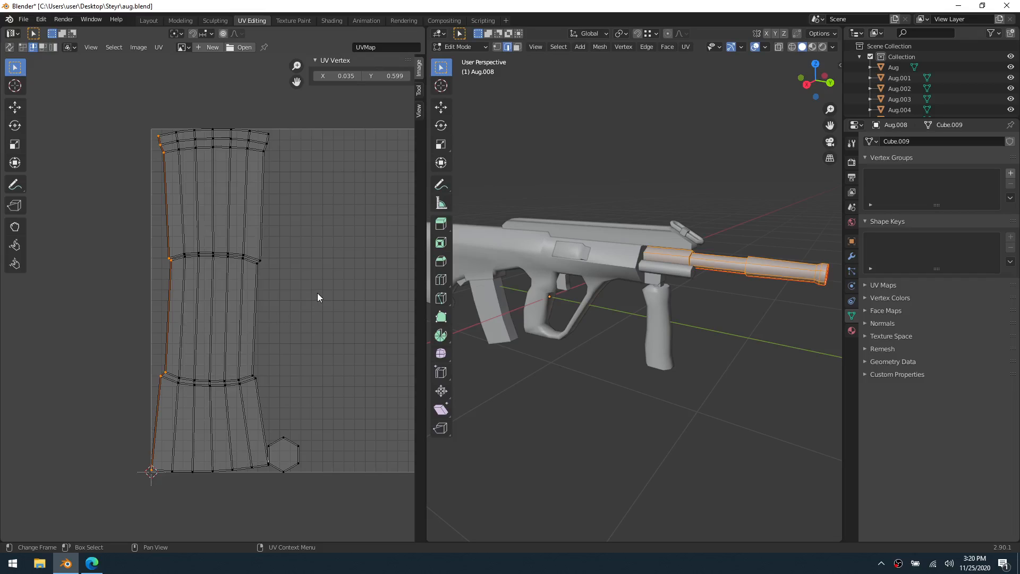
{"action": "key", "text": "s"}
{"action": "key", "text": "x"}
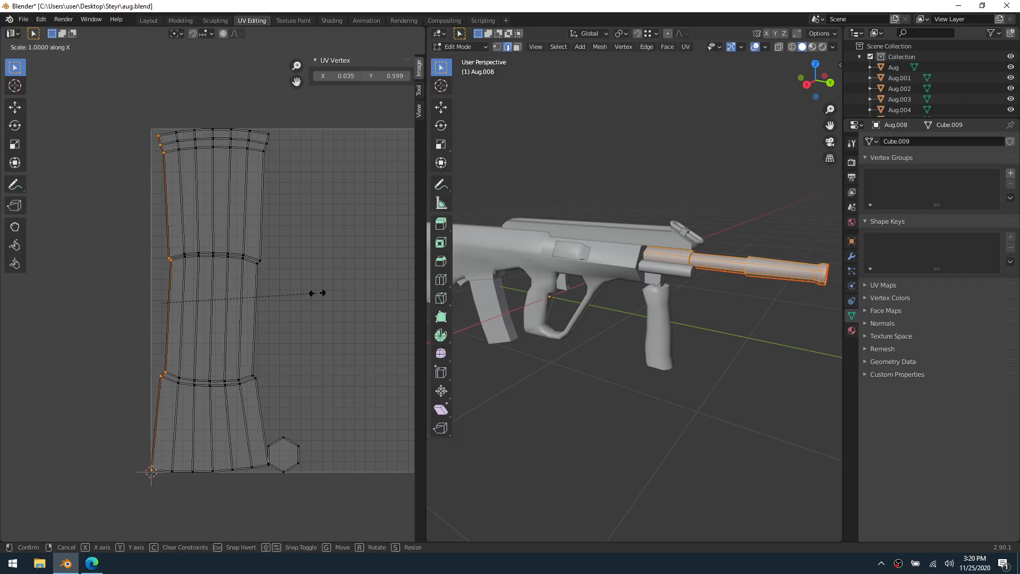
{"action": "key", "text": "0"}
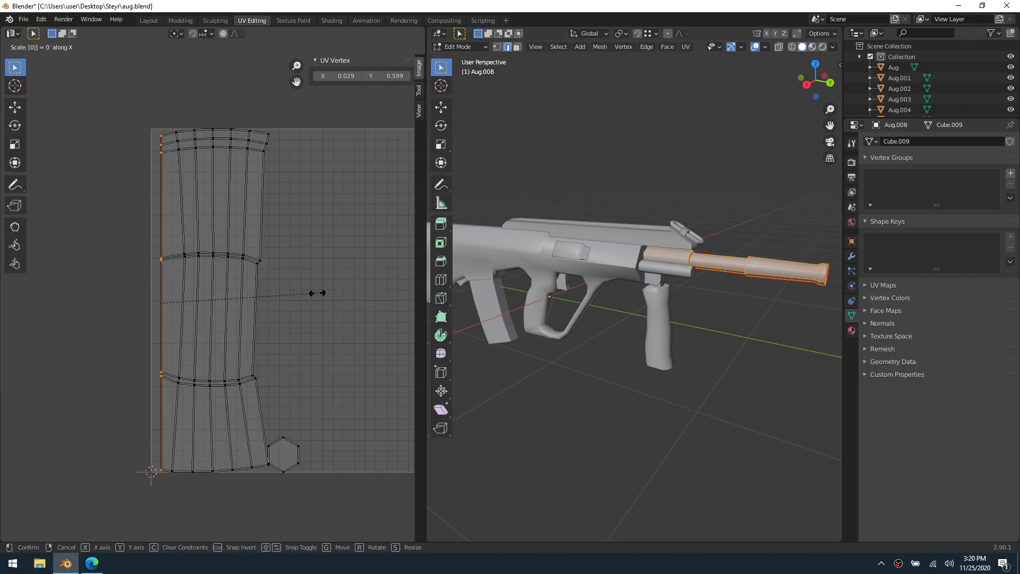
{"action": "key", "text": "Return"}
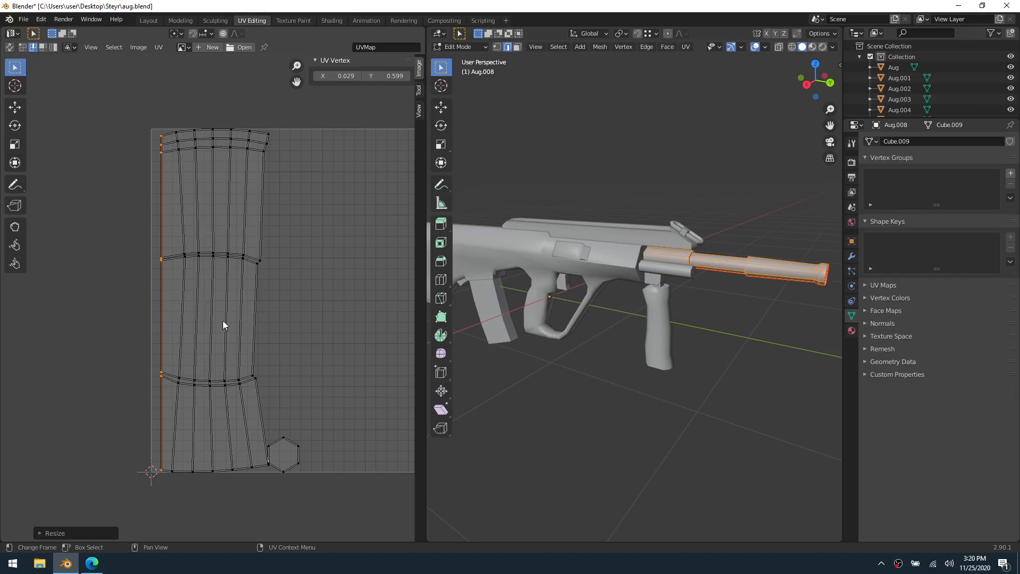
Straighten the second vertical edge loop from the left of the barrel's UV island by scaling it to 0 along X
{"action": "left_click", "coordinate": [181, 319], "text": "alt"}
{"action": "key", "text": "s"}
{"action": "key", "text": "x"}
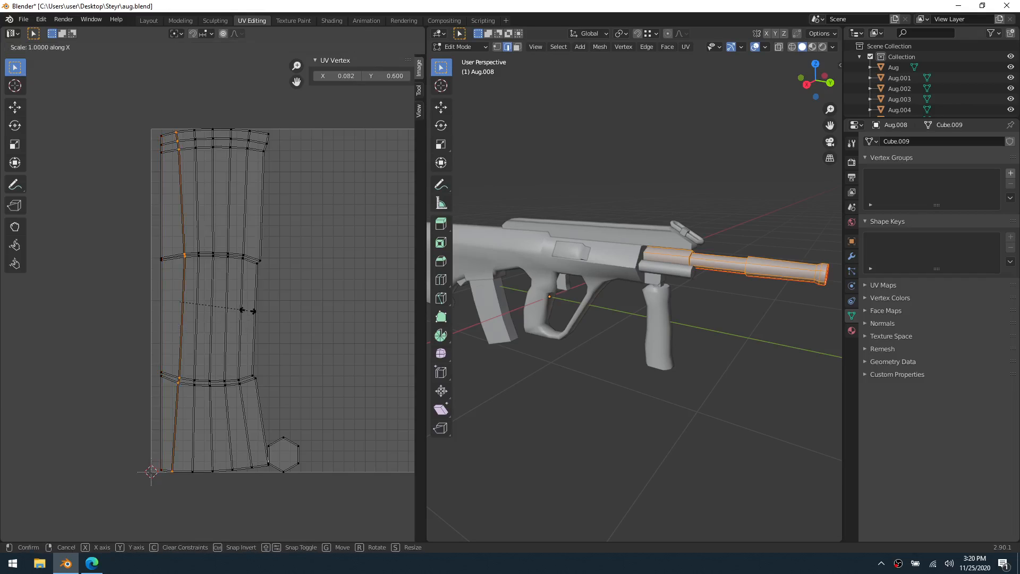
{"action": "key", "text": "0"}
{"action": "key", "text": "Return"}
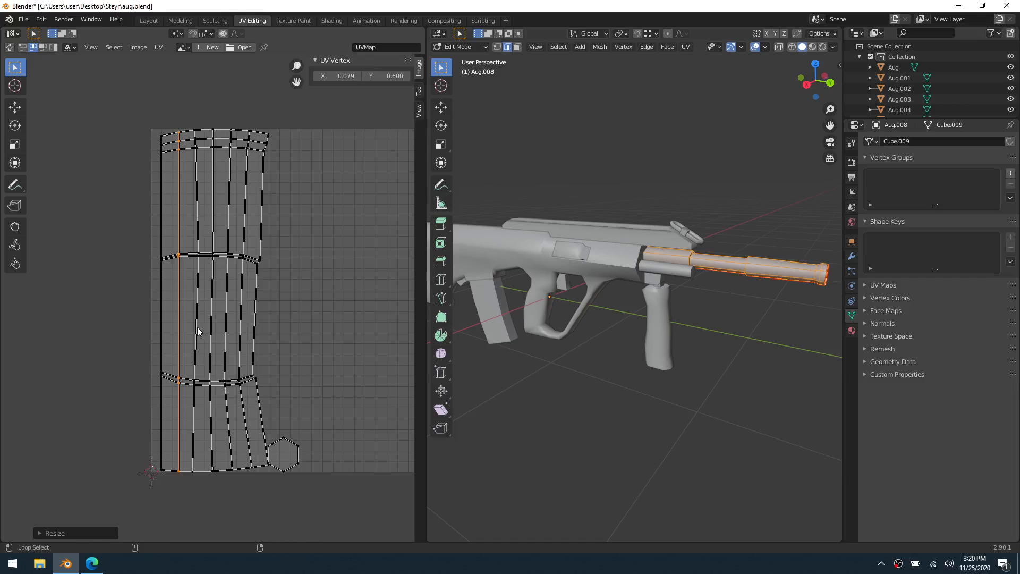
Straighten the third vertical UV edge loop from the left of the barrel island by scaling it to 0 along X
{"action": "left_click", "coordinate": [196, 327], "text": "alt+shift"}
{"action": "left_click", "coordinate": [196, 327], "text": "alt"}
{"action": "key", "text": "s"}
{"action": "key", "text": "x"}
{"action": "key", "text": "0"}
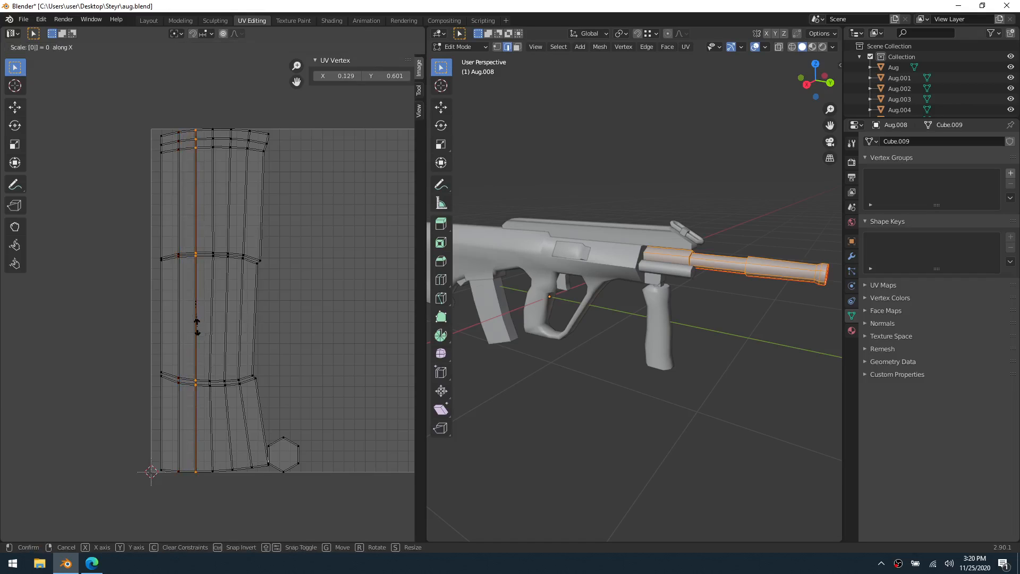
{"action": "key", "text": "Return"}
Straighten the fourth, middle vertical edge loop of the barrel's UV island by scaling it to 0 along X
{"action": "left_click", "coordinate": [215, 338], "text": "alt"}
{"action": "key", "text": "s"}
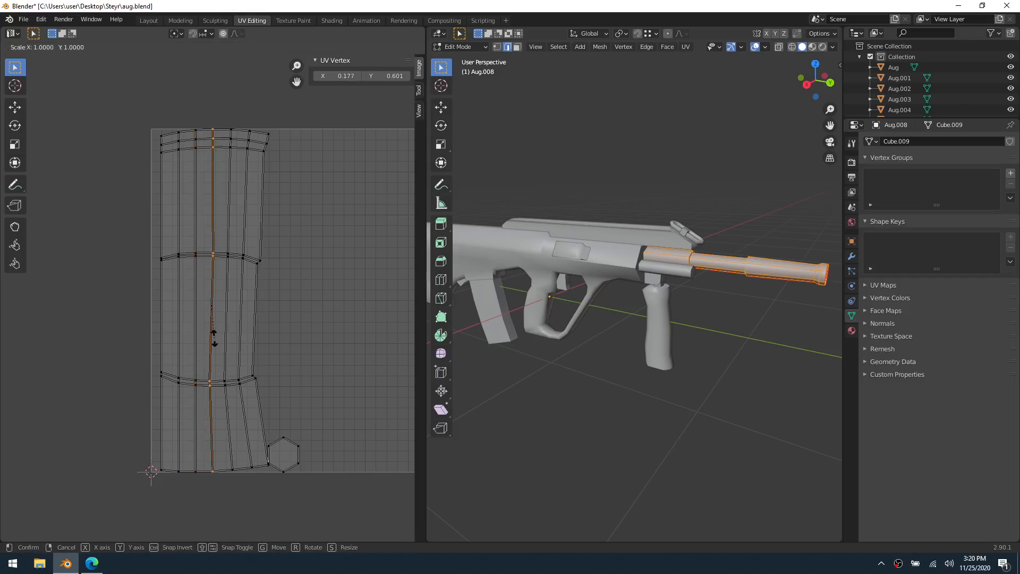
{"action": "key", "text": "x"}
{"action": "key", "text": "0"}
{"action": "key", "text": "Return"}
Scale the fifth vertical edge loop of the barrel's UV island to 0 along X, and select the sixth loop
{"action": "left_click", "coordinate": [229, 338], "text": "alt"}
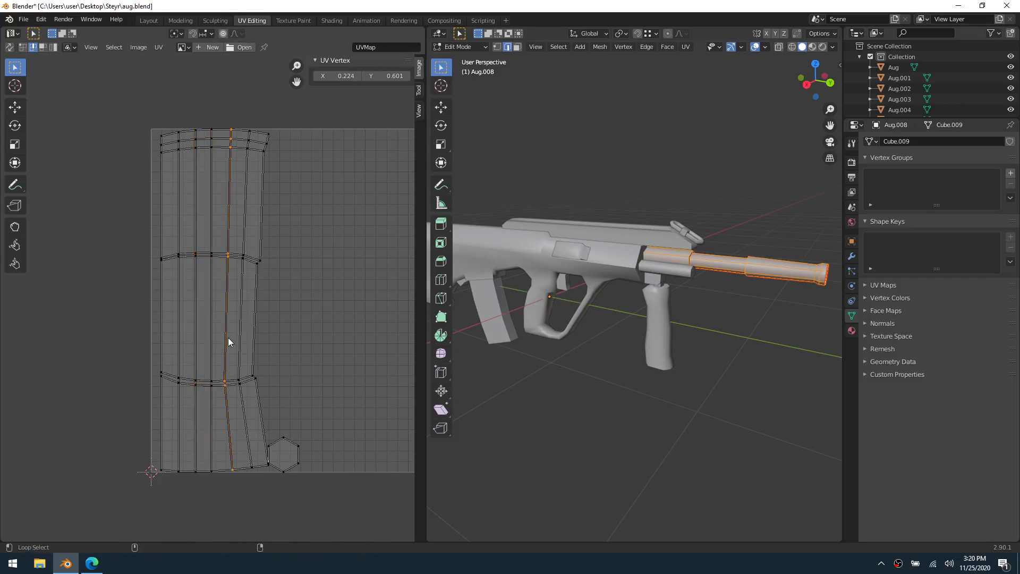
{"action": "key", "text": "s"}
{"action": "key", "text": "x"}
{"action": "key", "text": "0"}
{"action": "key", "text": "Return"}
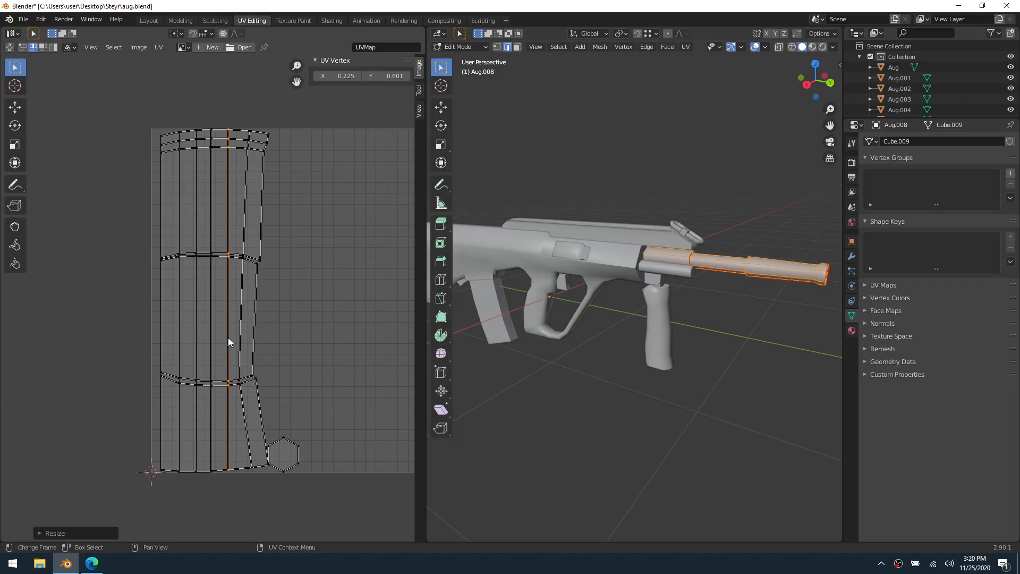
{"action": "left_click", "coordinate": [241, 341], "text": "alt"}
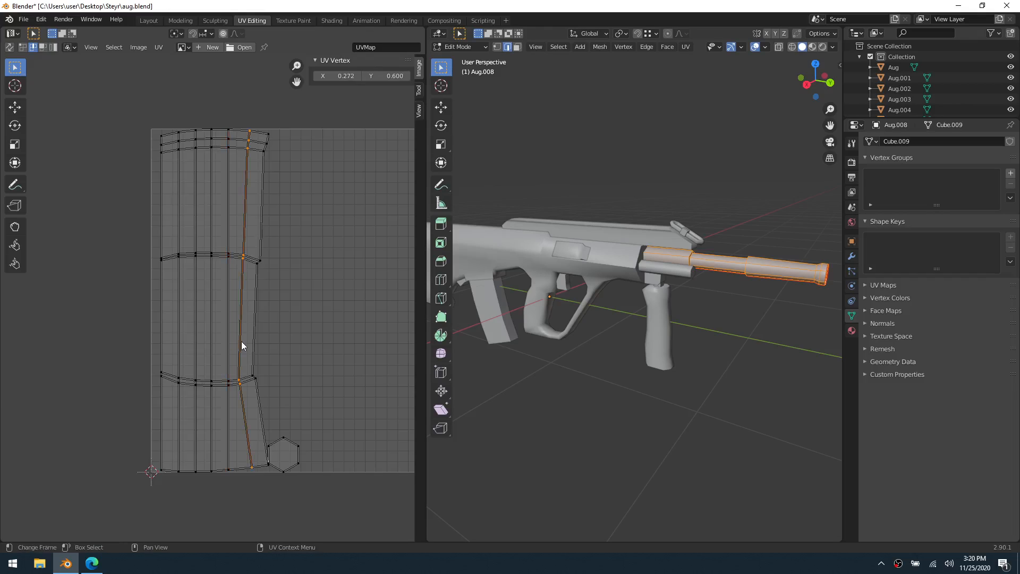
{"action": "key", "text": "s"}
{"action": "key", "text": "0"}
{"action": "key", "text": "Return"}
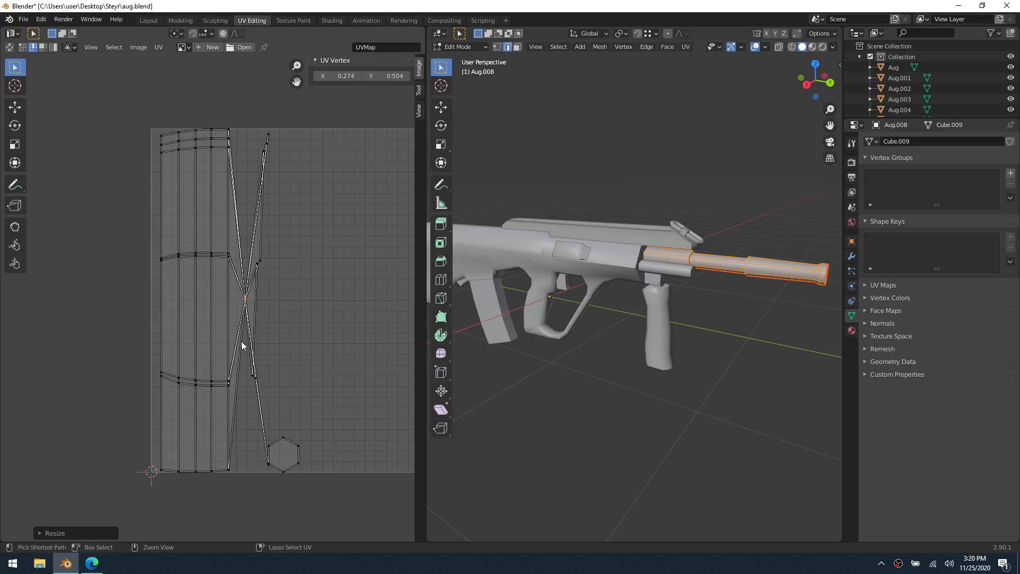
{"action": "key", "text": "ctrl+z"}
Straighten the selected sixth vertical edge loop of the barrel's UV island by scaling it to 0 along X
{"action": "key", "text": "s"}
{"action": "key", "text": "x"}
{"action": "key", "text": "0"}
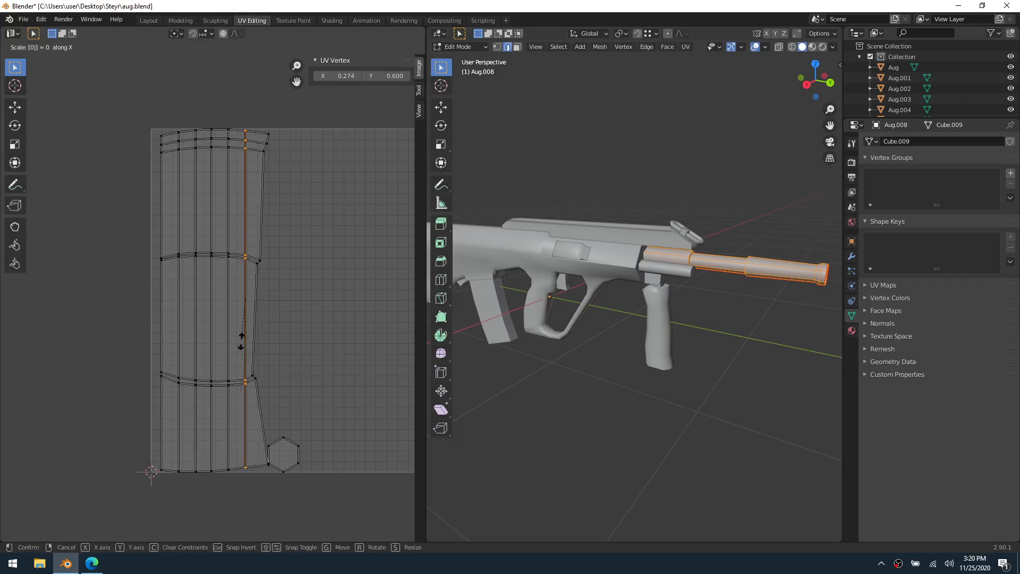
{"action": "key", "text": "Return"}
Straighten the rightmost vertical edge loop of the barrel's UV island by scaling it to 0 along X
{"action": "left_click", "coordinate": [254, 343], "text": "alt"}
{"action": "key", "text": "s"}
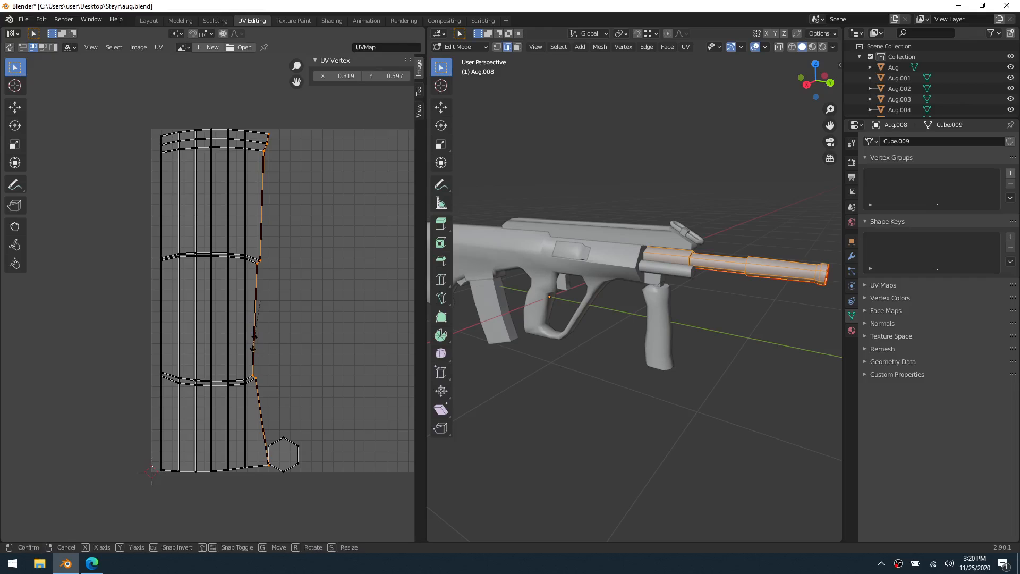
{"action": "key", "text": "x"}
{"action": "key", "text": "0"}
{"action": "key", "text": "Return"}
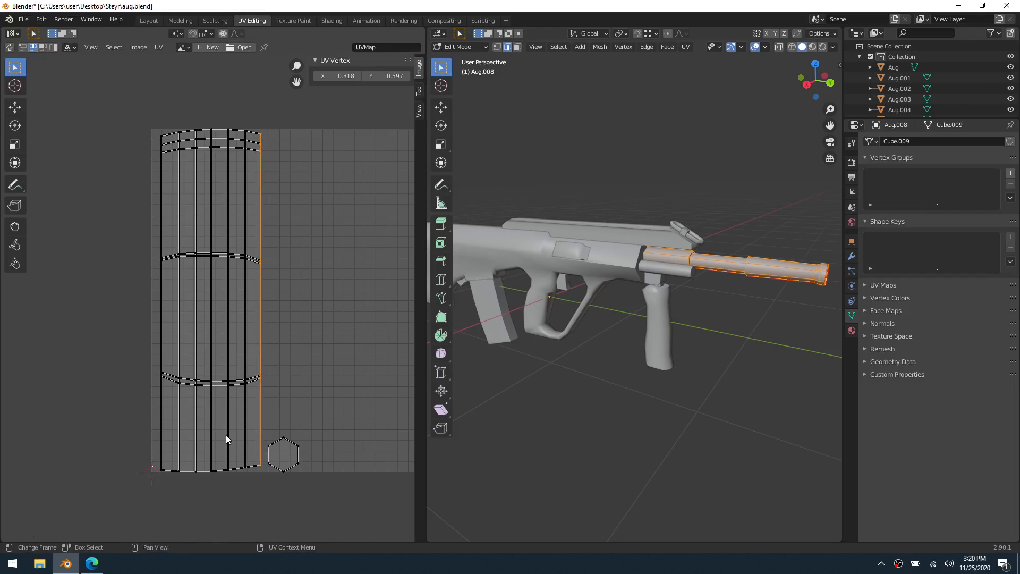
Flatten the bottom horizontal edge loop of the barrel's UV island by scaling it to 0 along Y
{"action": "left_click", "coordinate": [247, 468], "text": "alt"}
{"action": "key", "text": "s"}
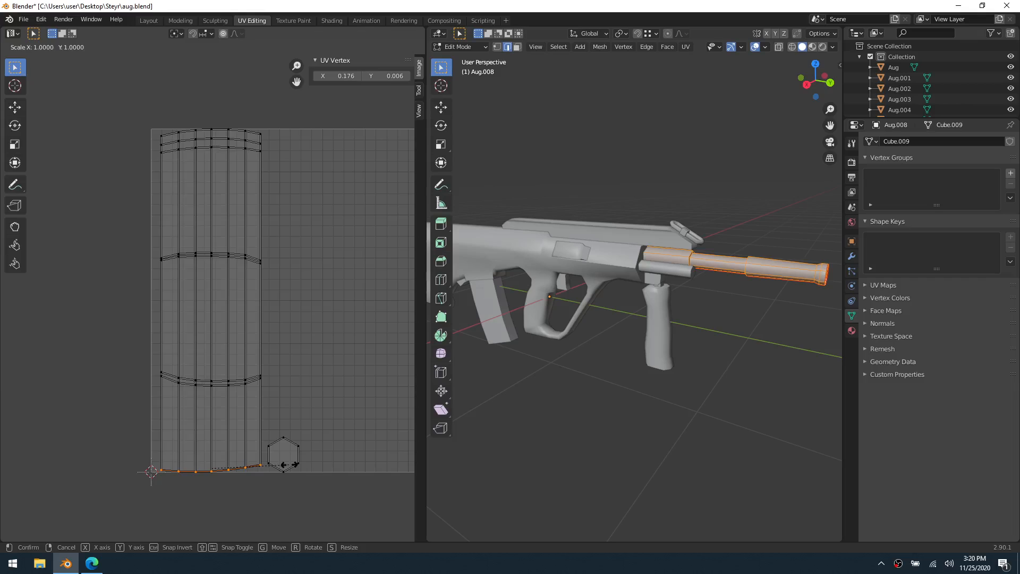
{"action": "key", "text": "y"}
{"action": "key", "text": "0"}
{"action": "key", "text": "Return"}
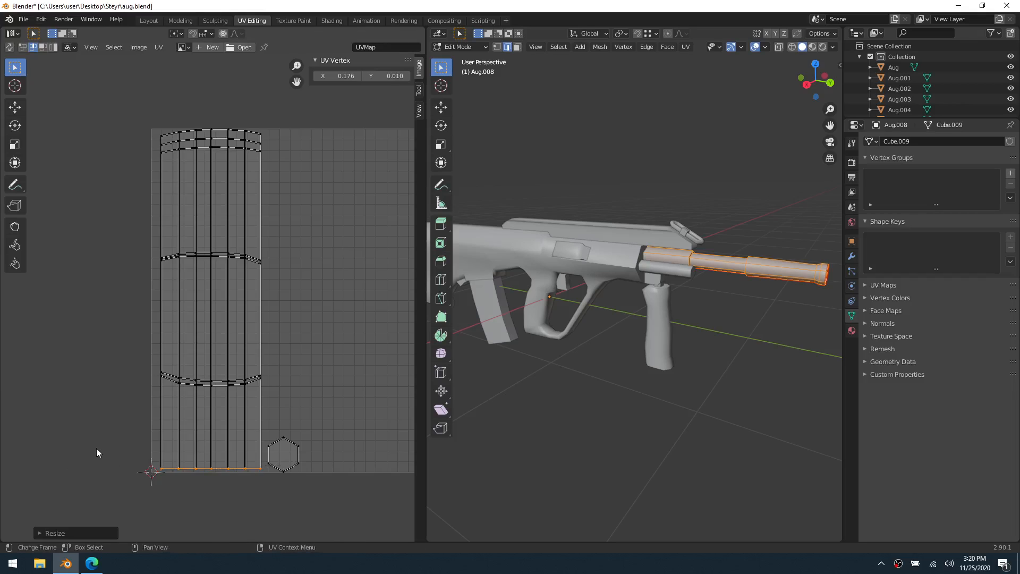
Flatten the lower loop of the barrel UV island's lower horizontal pair by scaling it to 0 along Y
{"action": "left_click", "coordinate": [221, 385], "text": "alt"}
{"action": "key", "text": "s"}
{"action": "key", "text": "y"}
{"action": "key", "text": "0"}
{"action": "key", "text": "Return"}
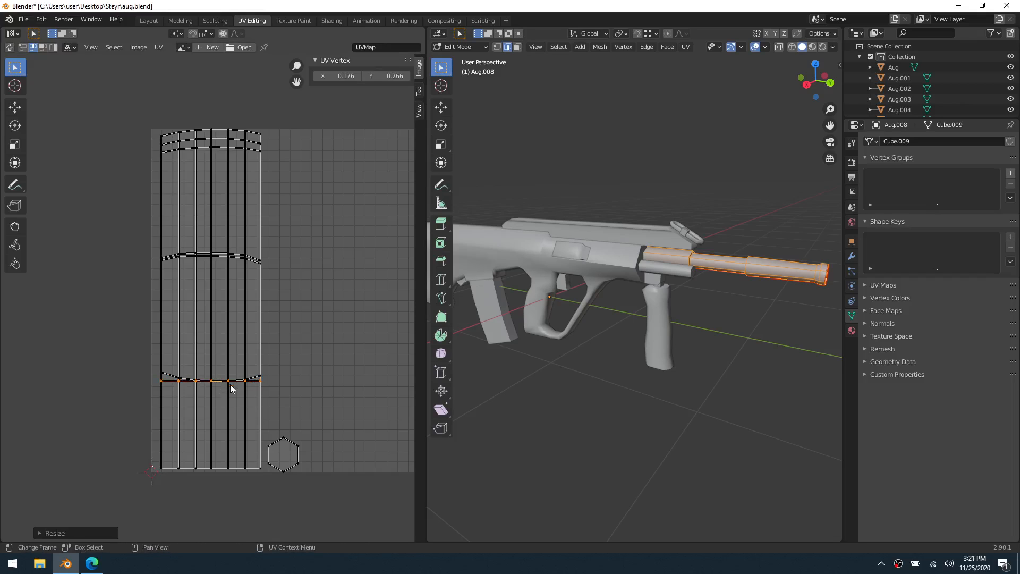
Flatten the upper loop of the barrel UV island's lower horizontal pair by scaling it to 0 along Y
{"action": "key", "text": "ctrl+z"}
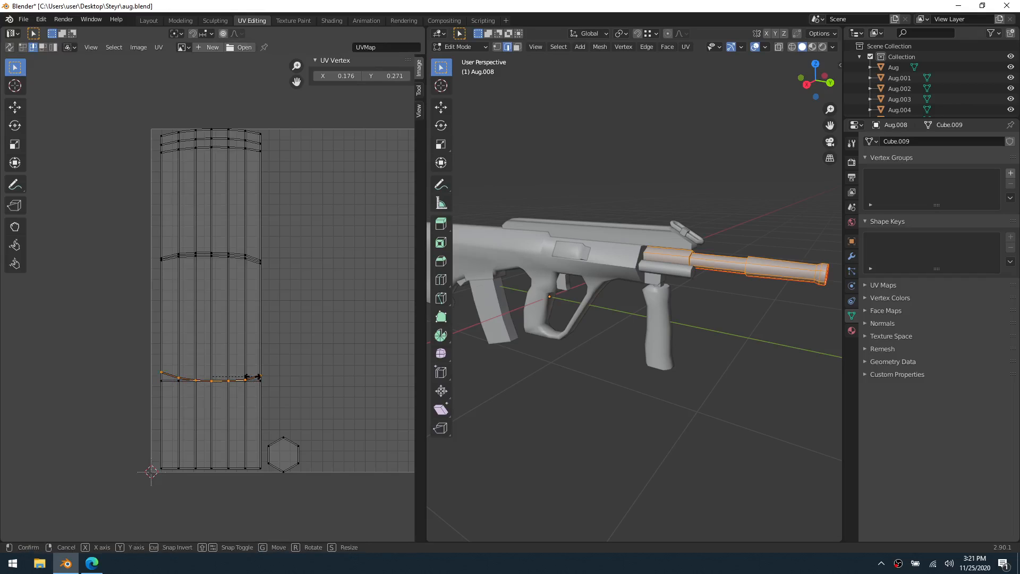
{"action": "key", "text": "s"}
{"action": "key", "text": "y"}
{"action": "key", "text": "0"}
{"action": "key", "text": "Return"}
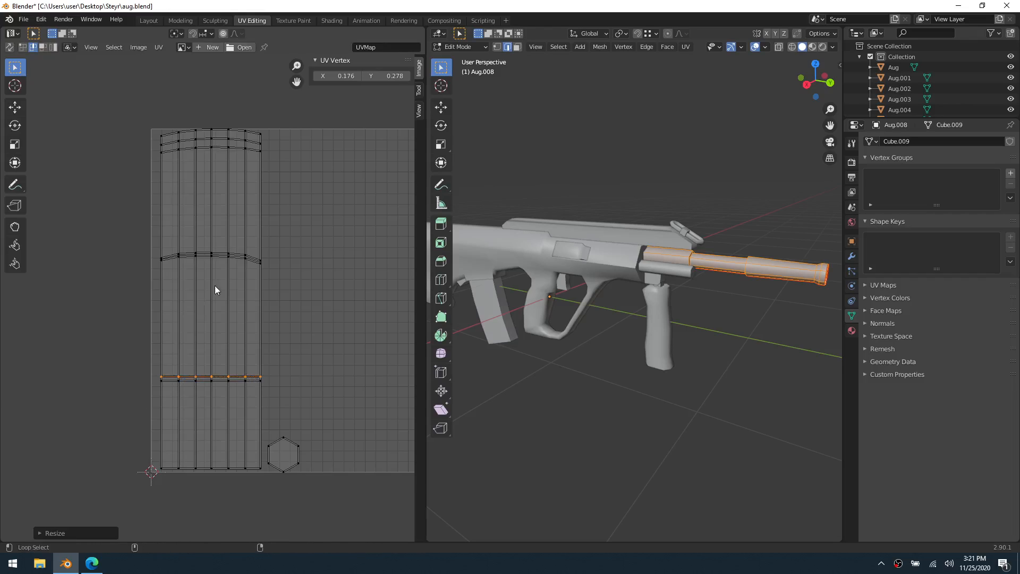
Flatten both horizontal edge loops of the barrel UV island's middle pair by scaling each to 0 along Y
{"action": "left_click", "coordinate": [239, 260], "text": "alt"}
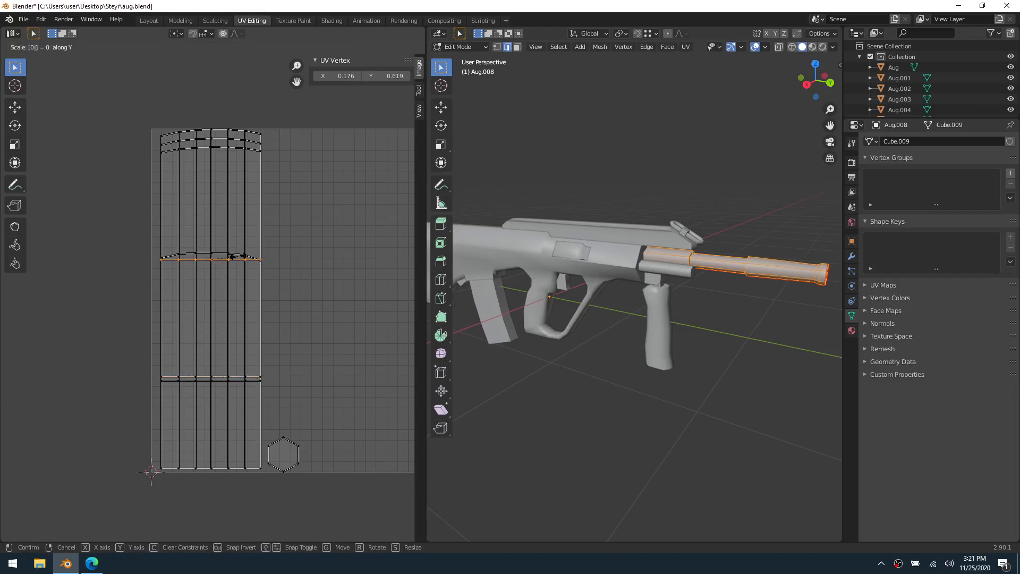
{"action": "key", "text": "s"}
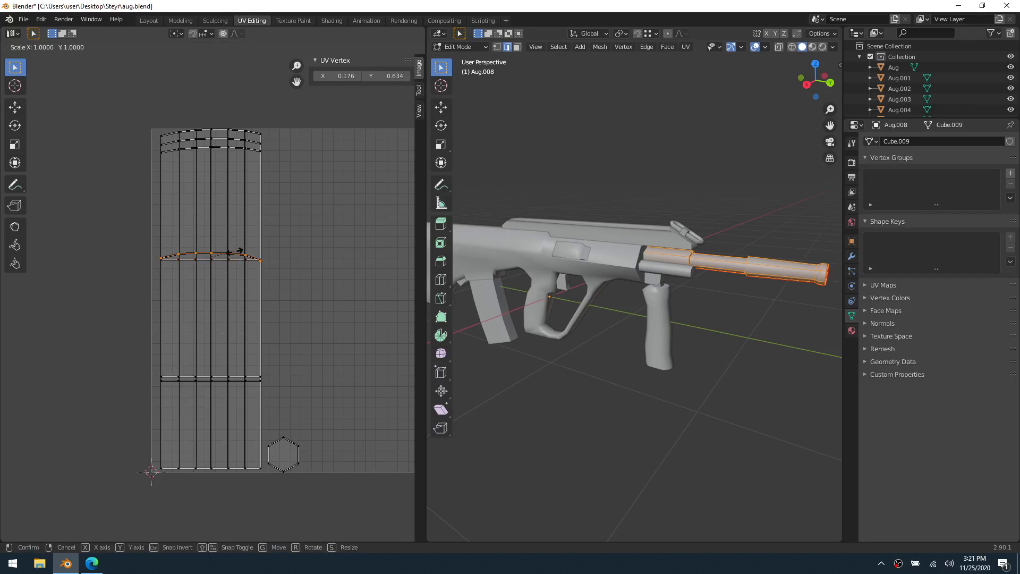
{"action": "key", "text": "y"}
{"action": "key", "text": "0"}
{"action": "key", "text": "Return"}
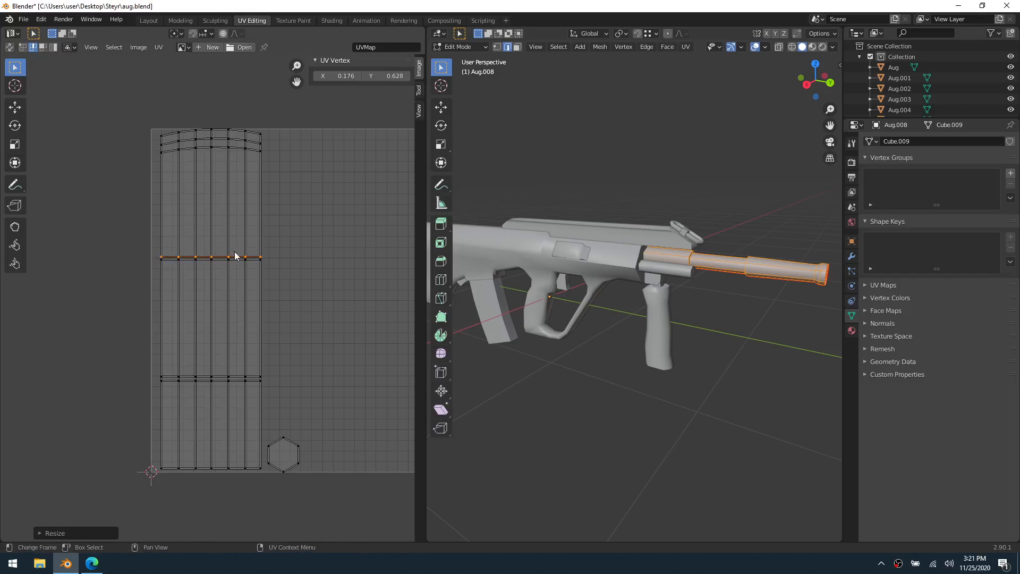
Flatten the third horizontal edge loop from the top of the barrel's UV island by scaling it to 0 along Y
{"action": "left_click", "coordinate": [221, 148], "text": "alt"}
{"action": "key", "text": "s"}
{"action": "key", "text": "y"}
{"action": "key", "text": "0"}
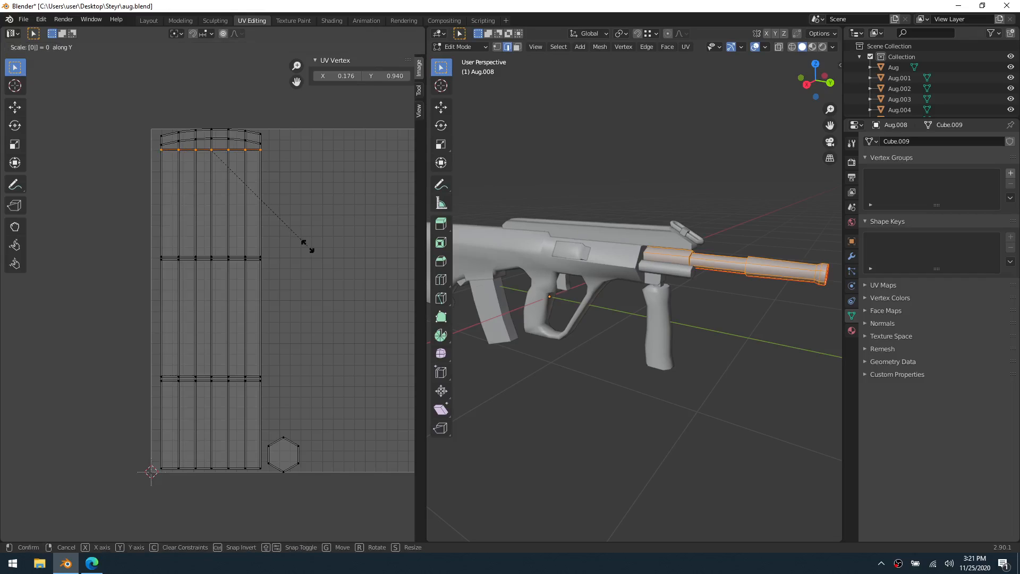
{"action": "key", "text": "Return"}
Flatten the second horizontal edge loop from the top of the barrel's UV island by scaling it to 0 along Y
{"action": "left_click", "coordinate": [231, 138], "text": "alt"}
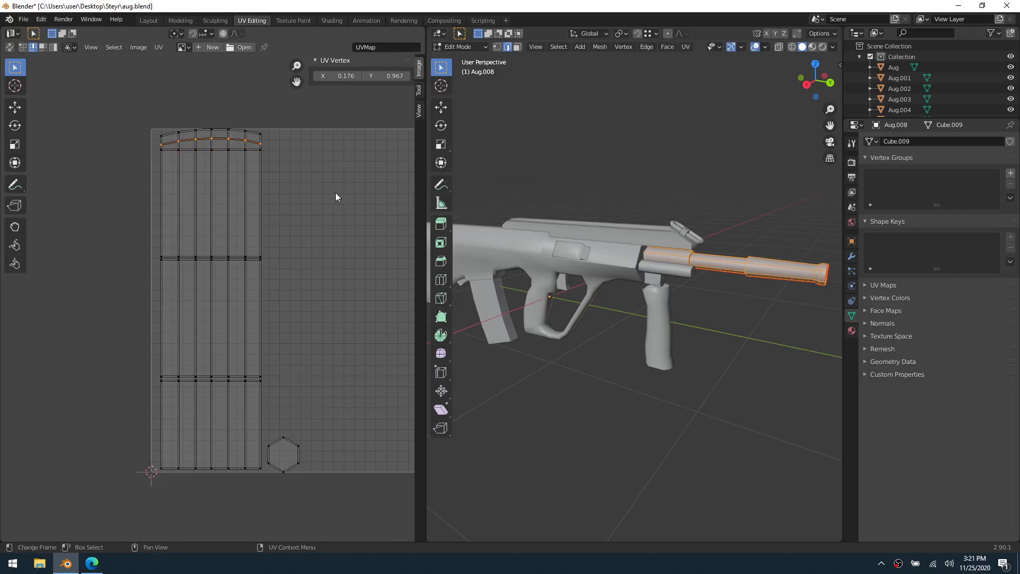
{"action": "key", "text": "s"}
{"action": "key", "text": "y"}
{"action": "key", "text": "0"}
{"action": "key", "text": "Return"}
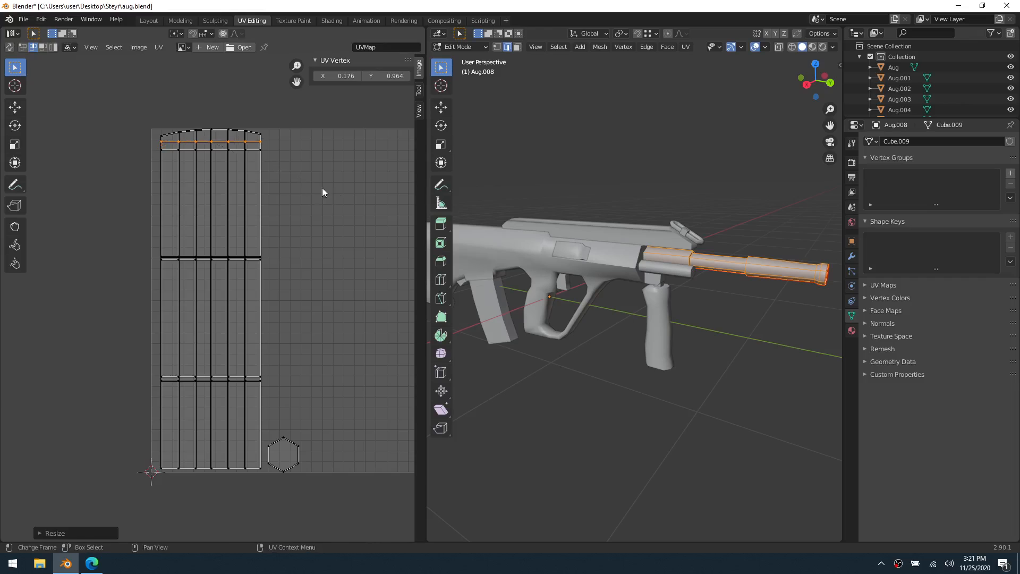
Flatten the topmost horizontal edge loop of the barrel's UV island by scaling it to 0 along Y
{"action": "left_click", "coordinate": [252, 136], "text": "alt"}
{"action": "key", "text": "s"}
{"action": "key", "text": "y"}
{"action": "key", "text": "0"}
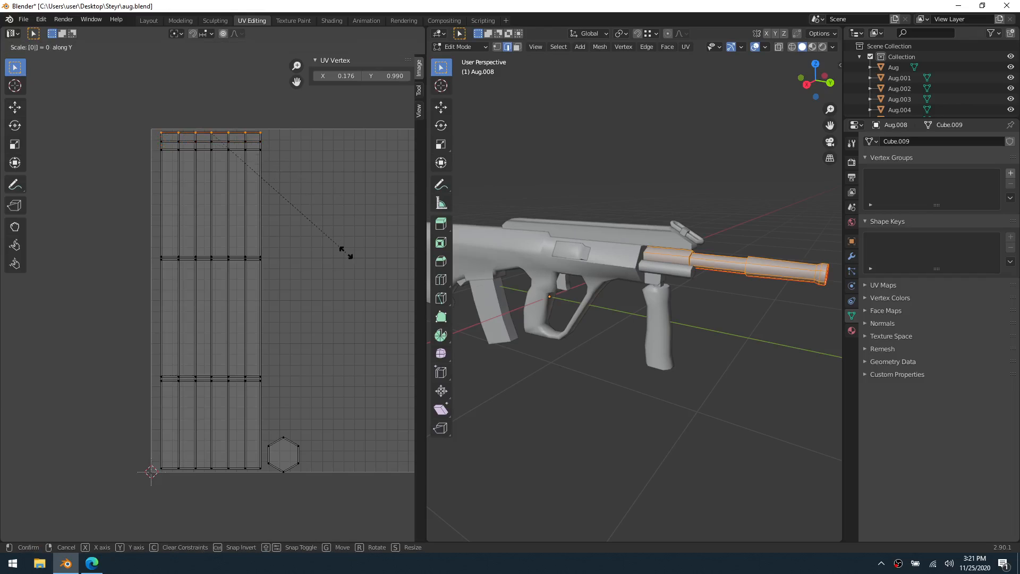
{"action": "key", "text": "Return"}
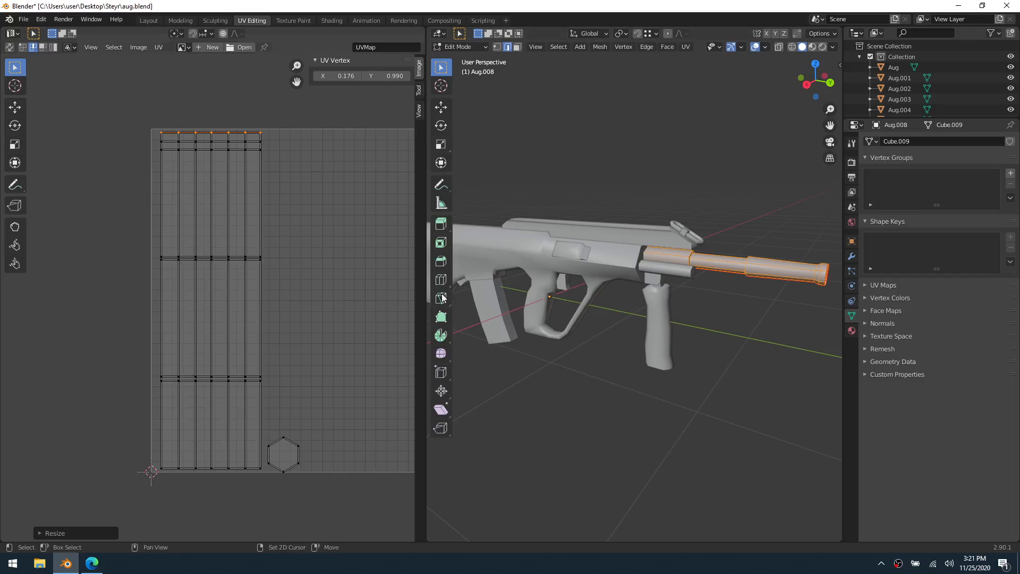
Create a new 1024 x 1024 px image named Grid in the UV editor with the generated type Color Grid
{"action": "middle_click_drag", "start_coordinate": [611, 278], "coordinate": [568, 282], "text": "shift"}
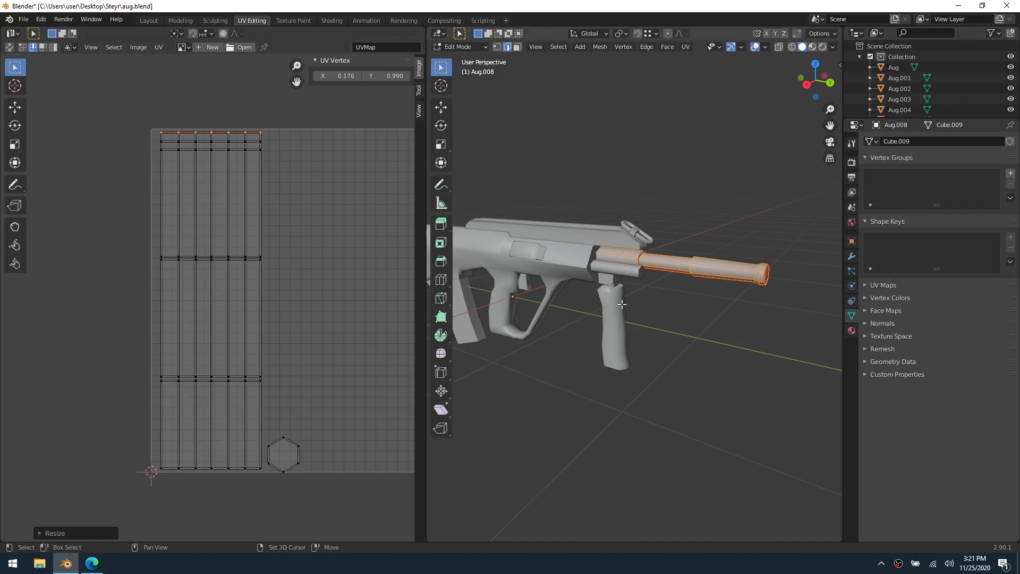
{"action": "key", "text": "KP_Decimal"}
{"action": "middle_click_drag", "start_coordinate": [566, 297], "coordinate": [547, 314]}
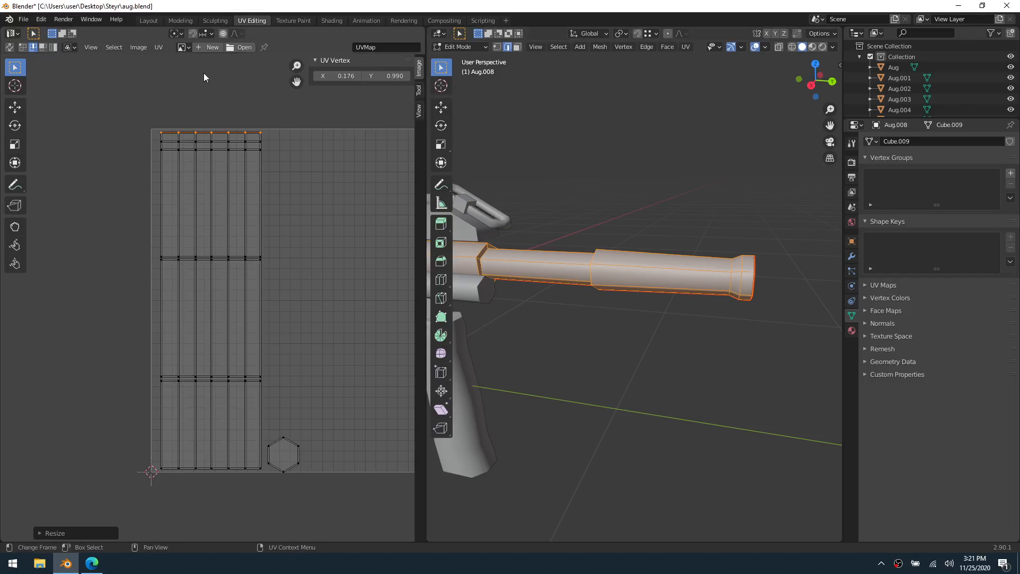
{"action": "left_click", "coordinate": [205, 49]}
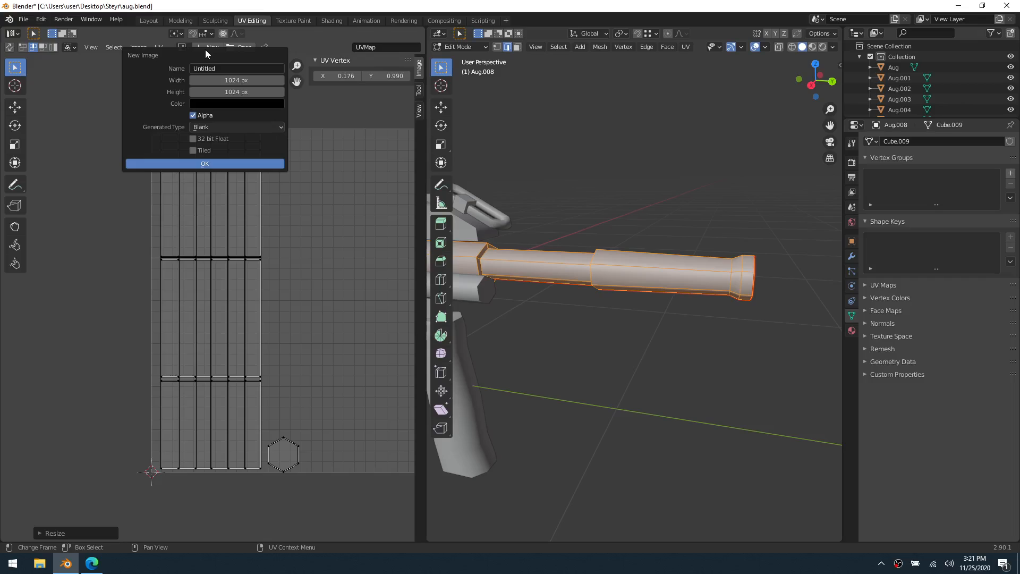
{"action": "left_click", "coordinate": [220, 67]}
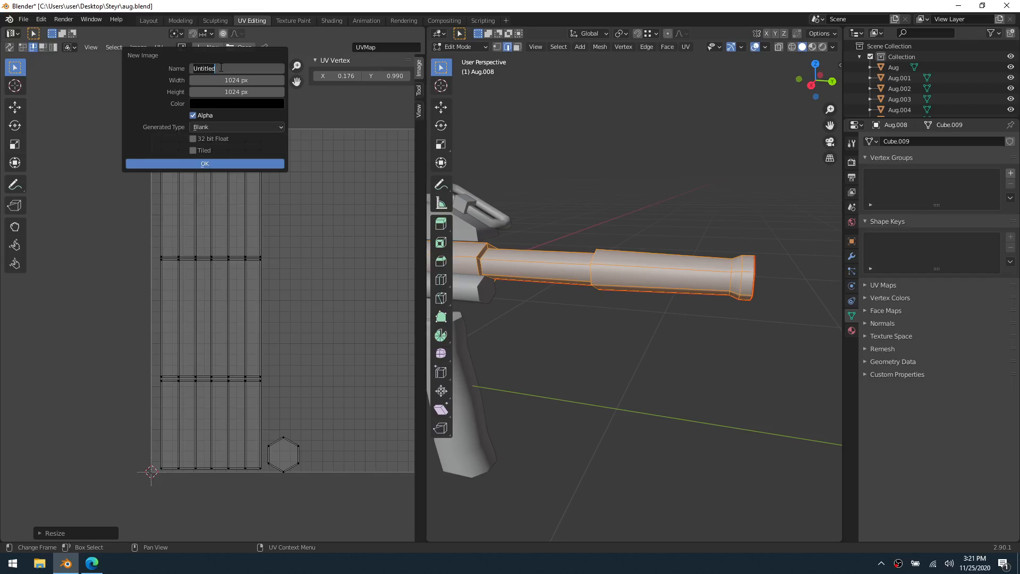
{"action": "type", "text": "Grid"}
{"action": "key", "text": "Return"}
{"action": "left_click", "coordinate": [215, 130]}
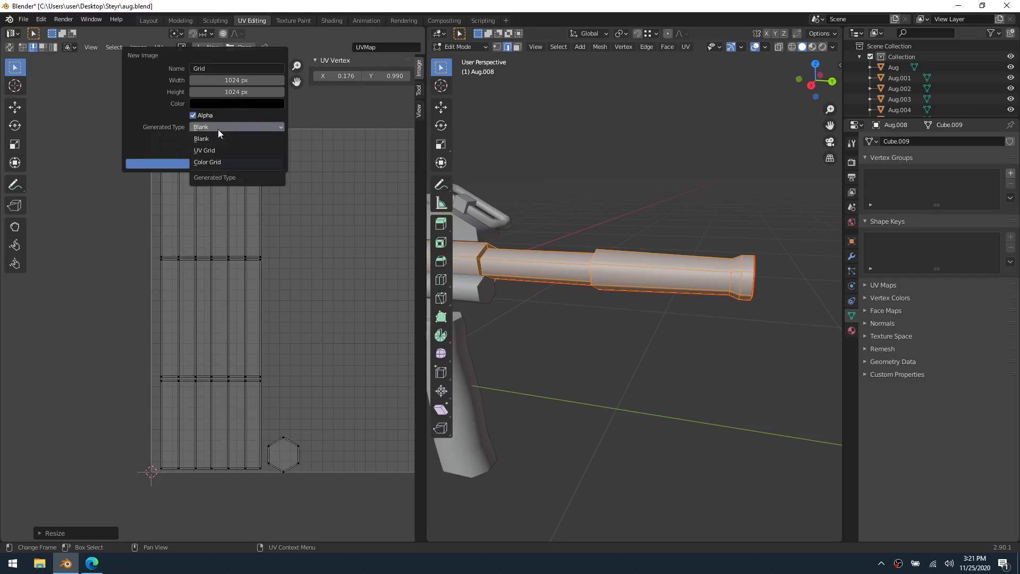
{"action": "left_click", "coordinate": [219, 161]}
{"action": "left_click", "coordinate": [219, 163]}
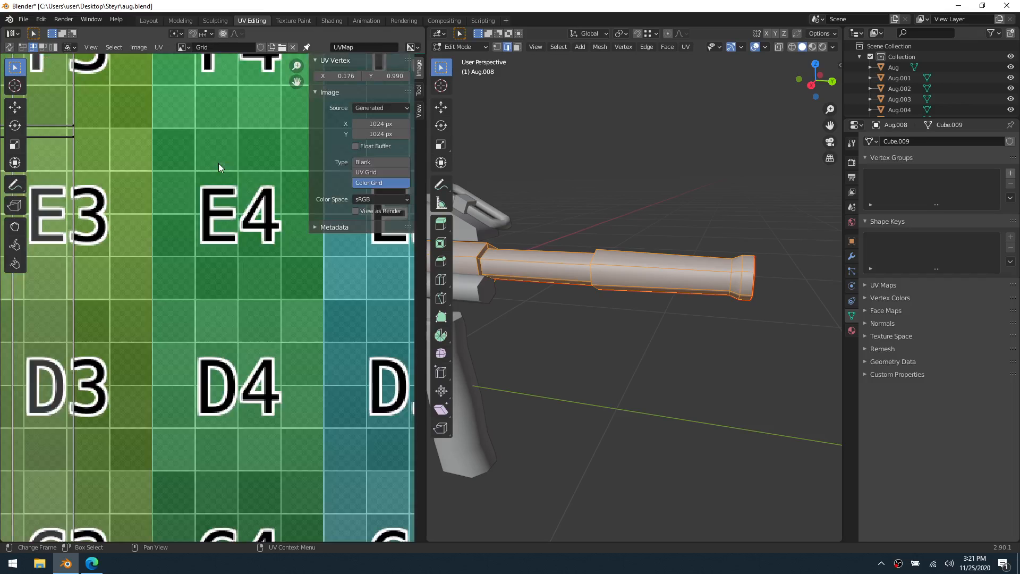
Set the Grid image's generated type to Blank
{"action": "scroll", "coordinate": [256, 213], "scroll_direction": "down", "scroll_amount": 1}
{"action": "scroll", "coordinate": [251, 218], "scroll_direction": "down", "scroll_amount": 7}
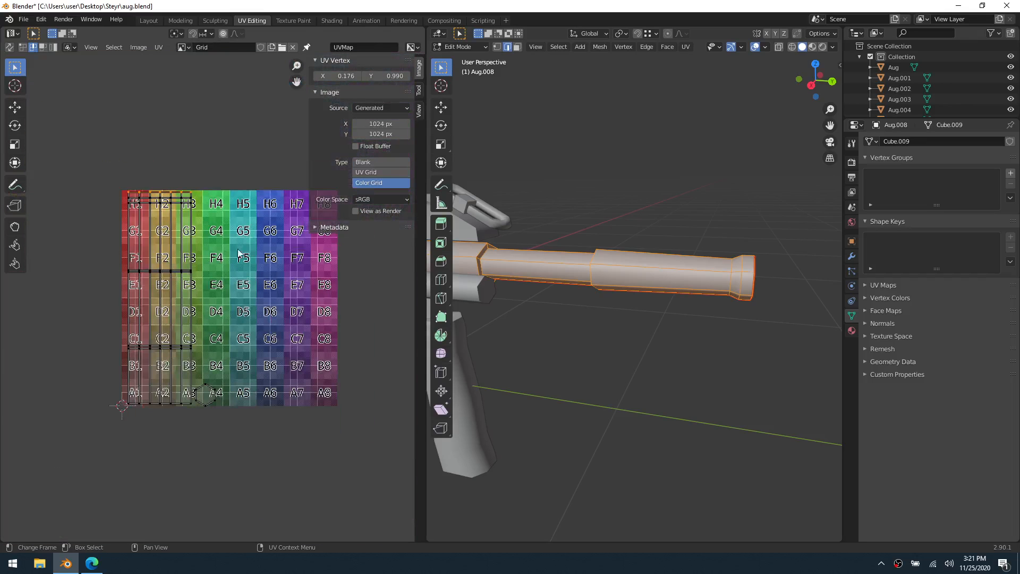
{"action": "scroll", "coordinate": [238, 253], "scroll_direction": "up", "scroll_amount": 1}
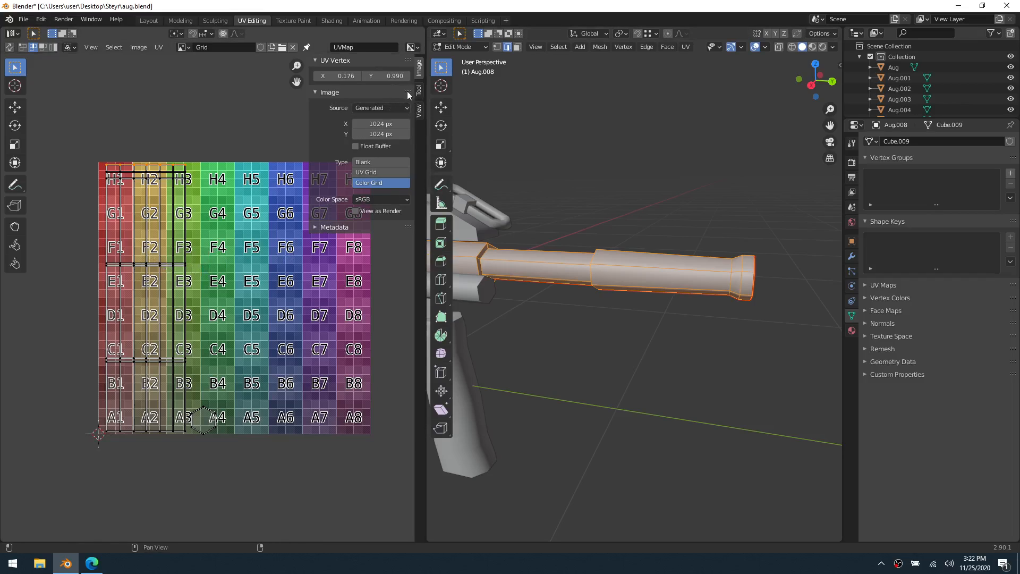
{"action": "key", "text": "n"}
{"action": "key", "text": "n"}
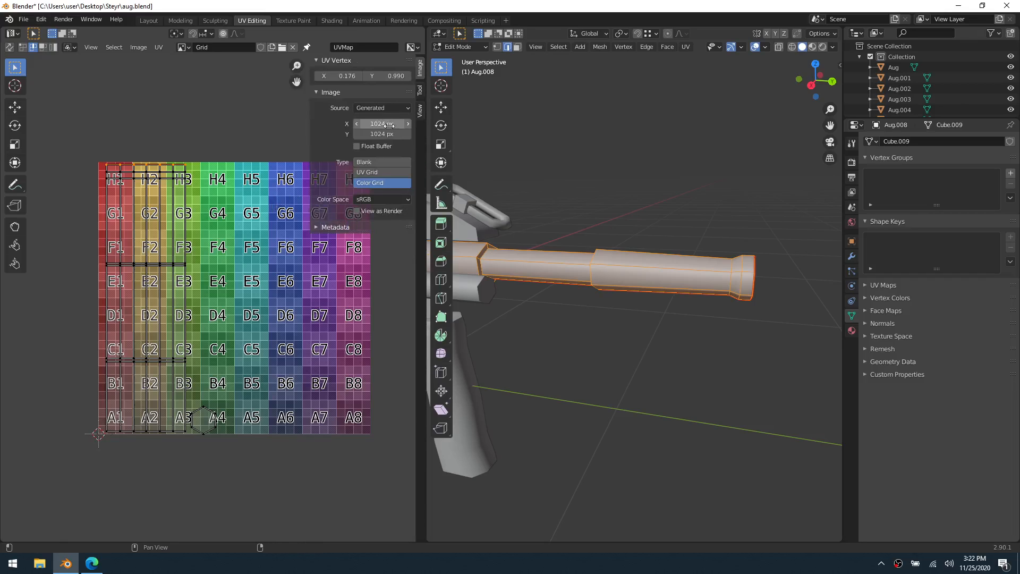
{"action": "left_click", "coordinate": [377, 162]}
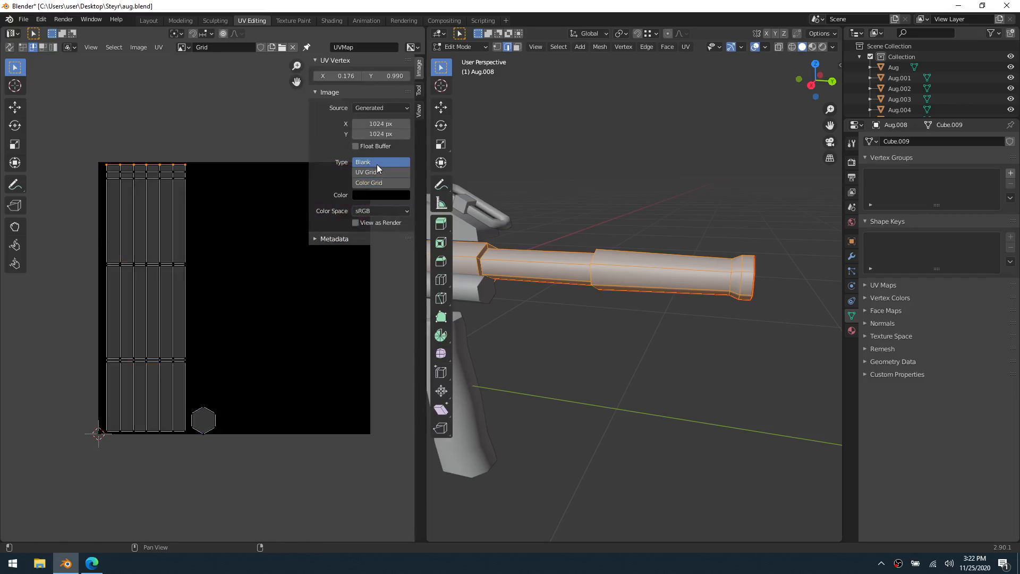
{"action": "left_click", "coordinate": [378, 183]}
{"action": "left_click", "coordinate": [377, 162]}
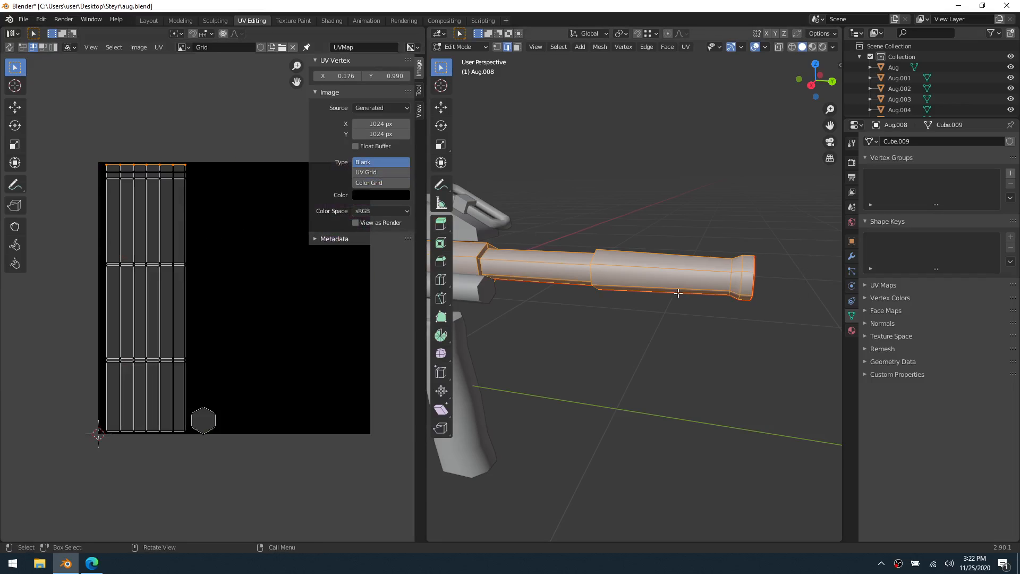
Link the existing material named Material to the barrel object
{"action": "scroll", "coordinate": [678, 293], "scroll_direction": "up", "scroll_amount": 2}
{"action": "scroll", "coordinate": [658, 292], "scroll_direction": "down", "scroll_amount": 5}
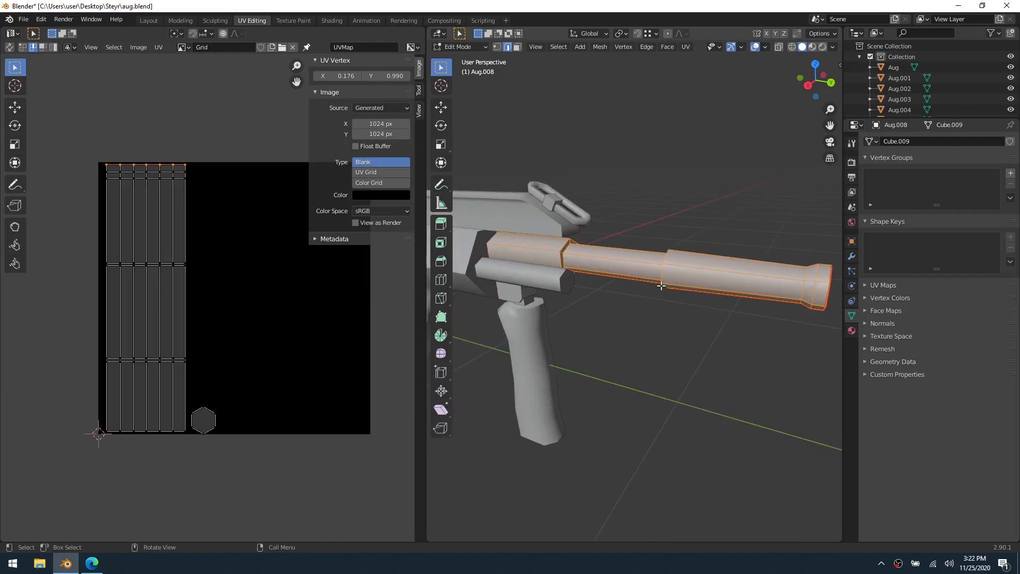
{"action": "key", "text": "grave"}
{"action": "left_click", "coordinate": [739, 322]}
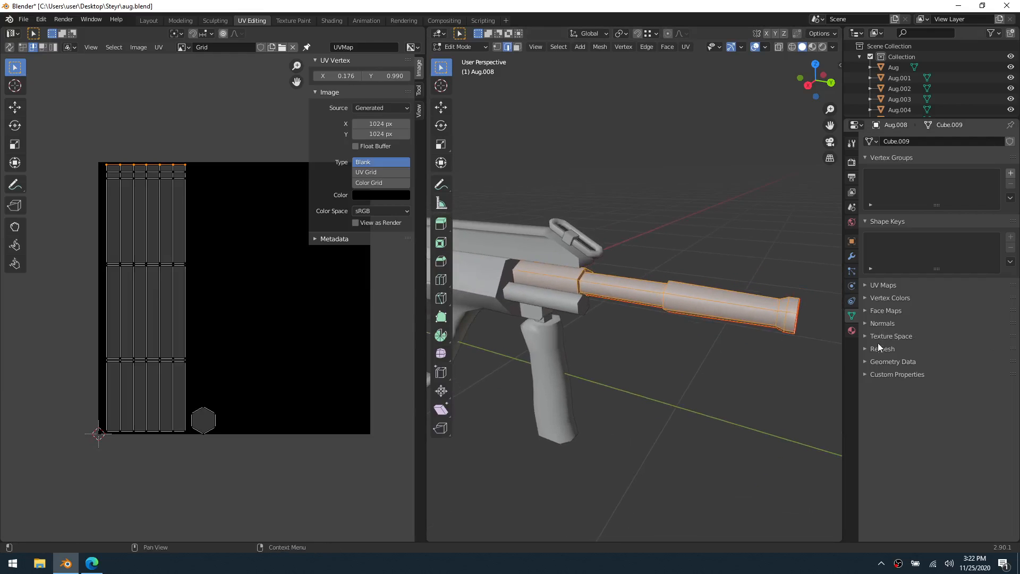
{"action": "left_click", "coordinate": [852, 331]}
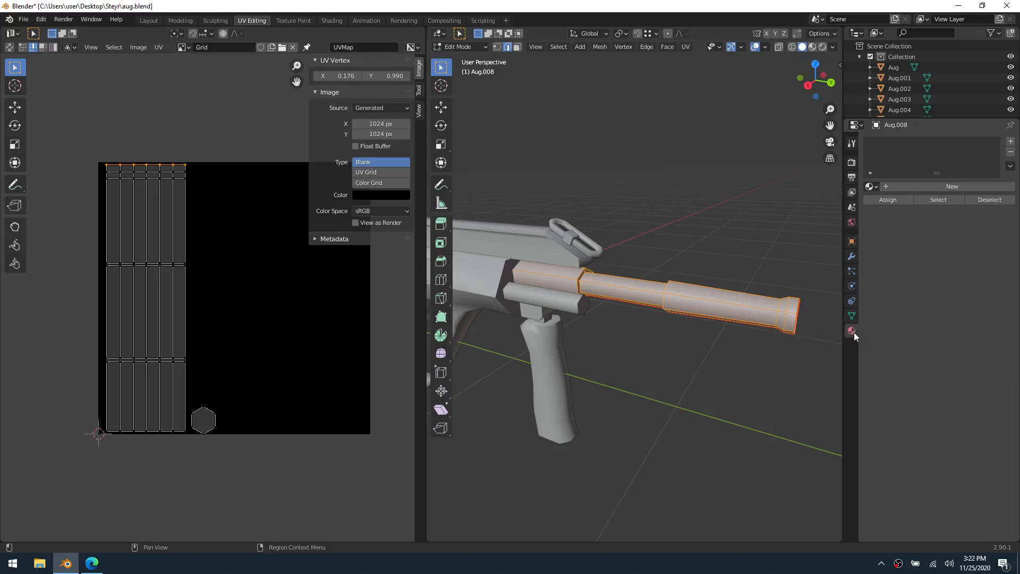
{"action": "left_click", "coordinate": [873, 186]}
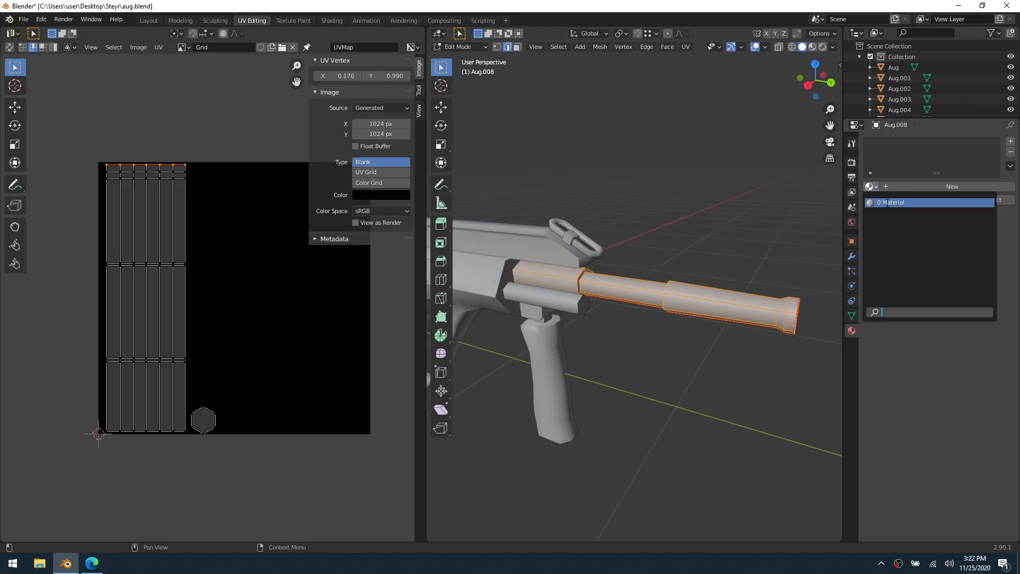
{"action": "left_click", "coordinate": [888, 204]}
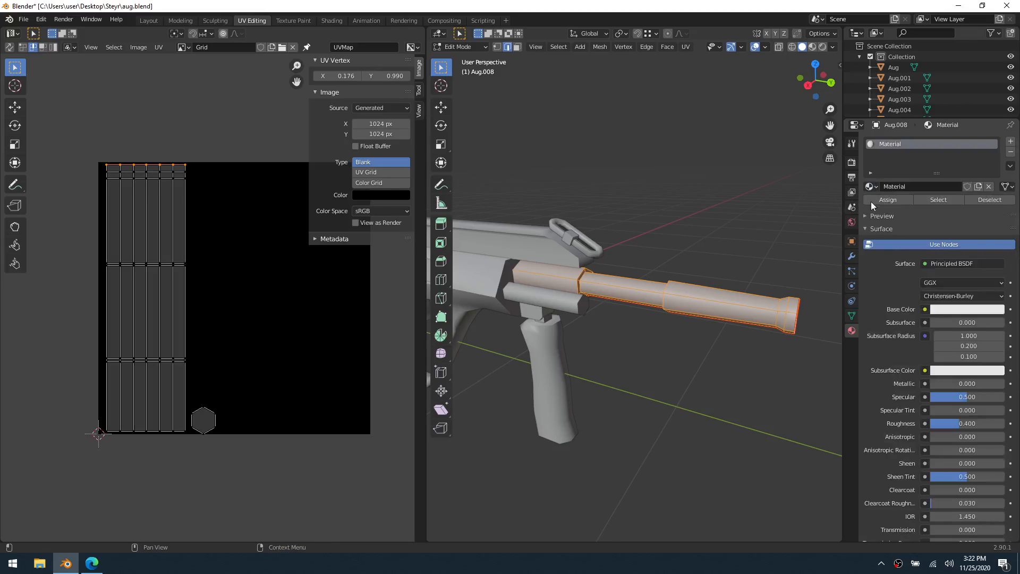
{"action": "left_click", "coordinate": [869, 188]}
{"action": "left_click", "coordinate": [869, 187]}
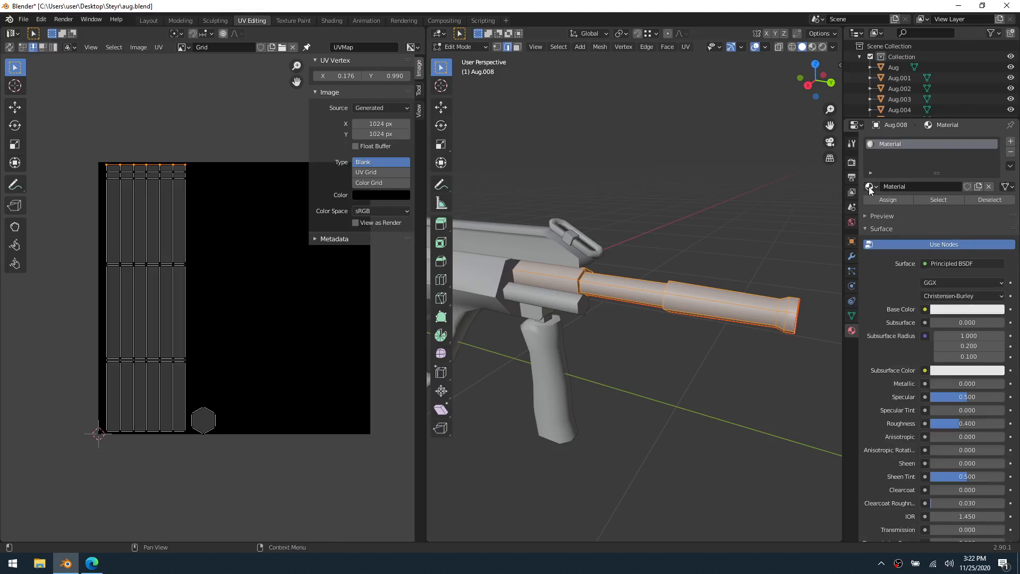
Connect an Image Texture to the material's Base Color and choose the Grid image for it
{"action": "left_click", "coordinate": [925, 309]}
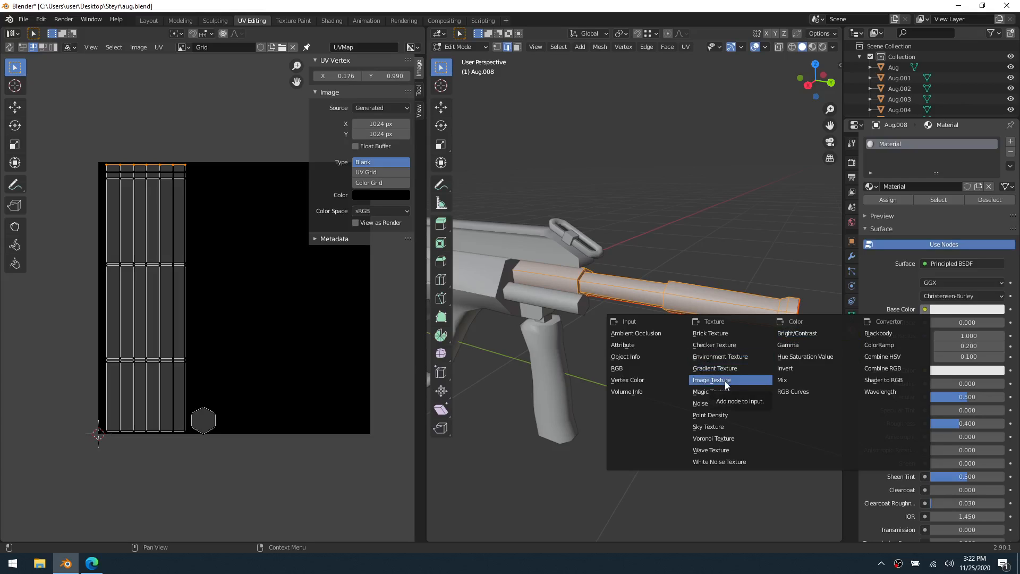
{"action": "left_click", "coordinate": [872, 310]}
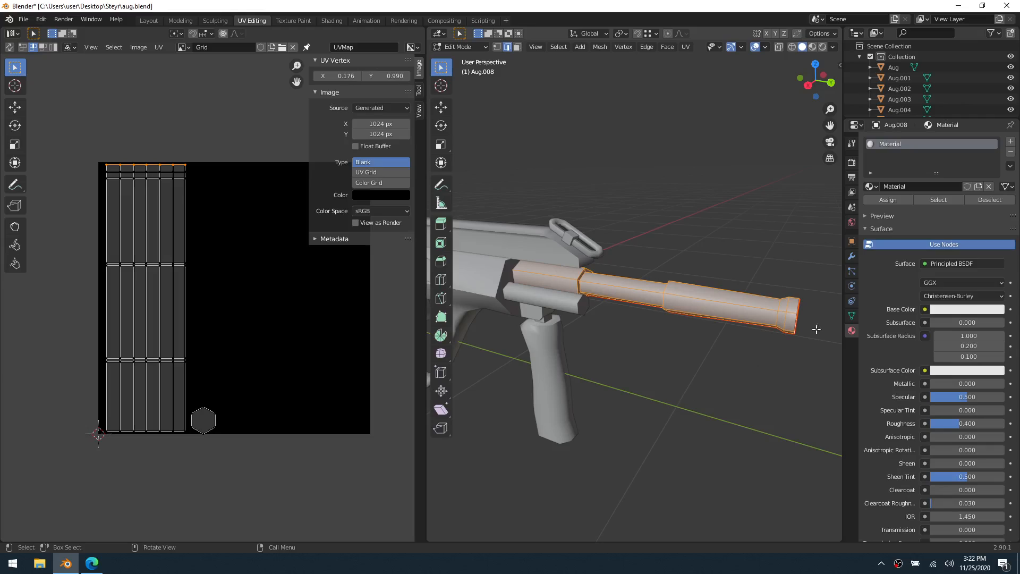
{"action": "left_click", "coordinate": [925, 309]}
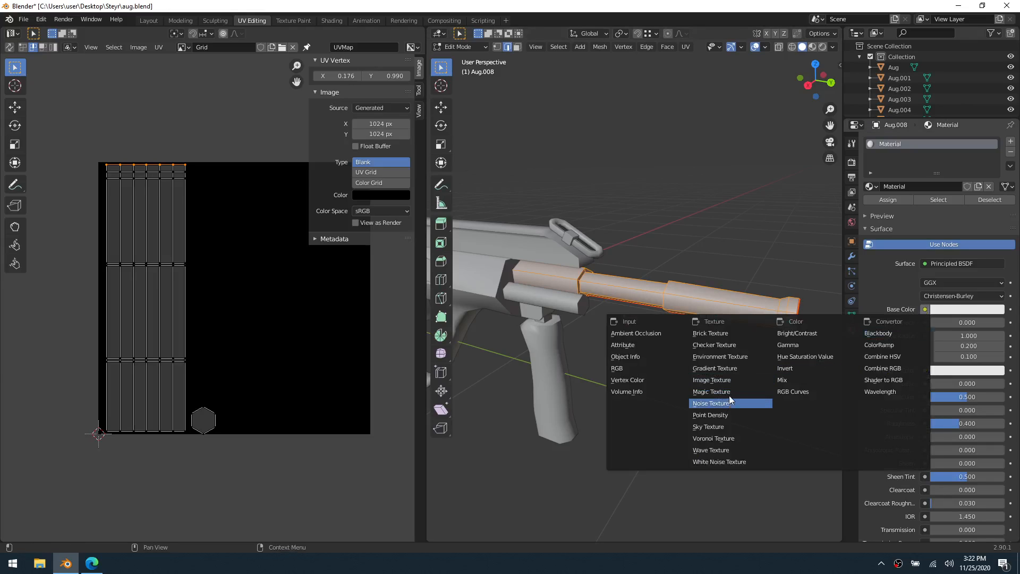
{"action": "left_click", "coordinate": [712, 380]}
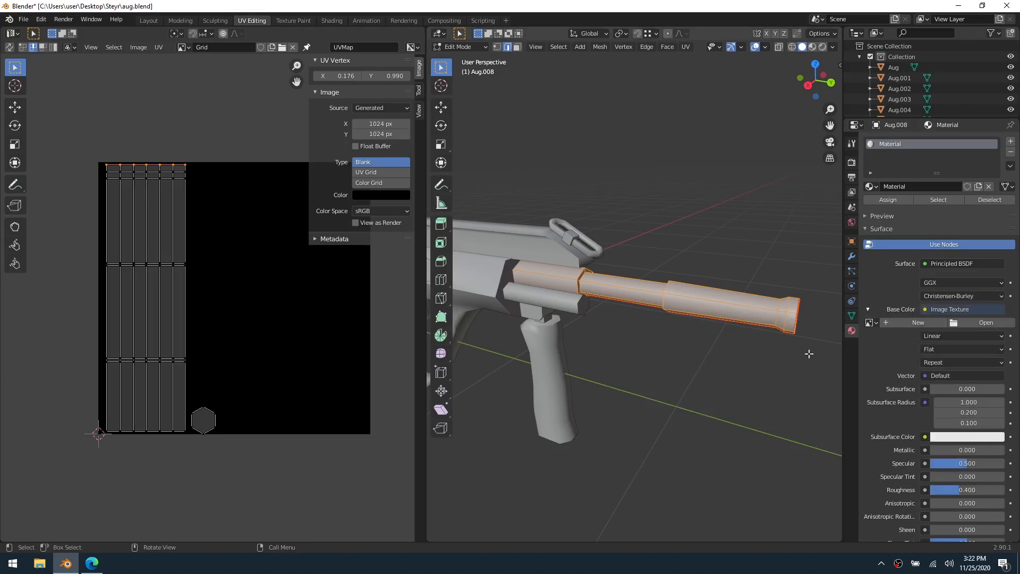
{"action": "left_click", "coordinate": [876, 324]}
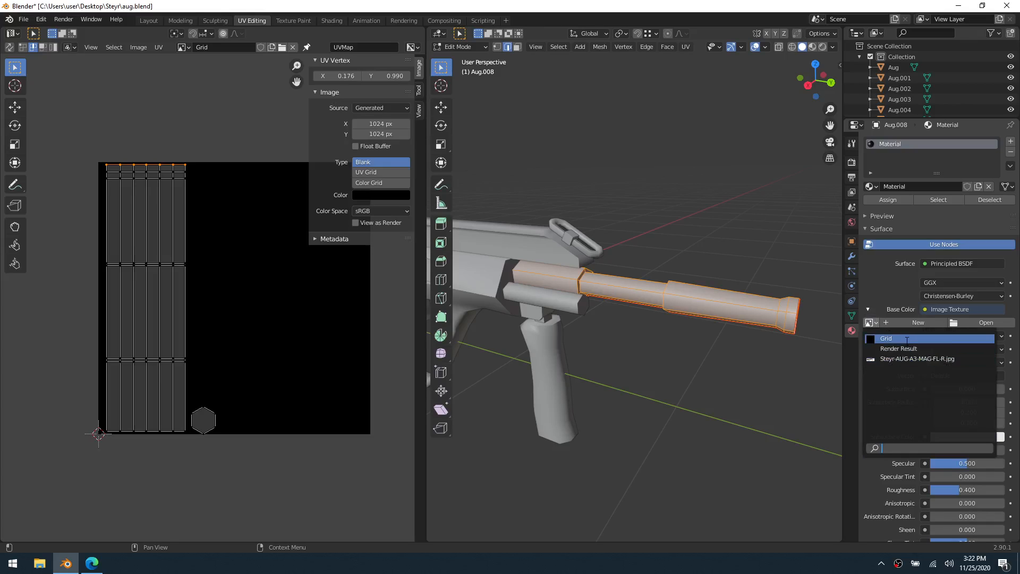
{"action": "left_click", "coordinate": [907, 339]}
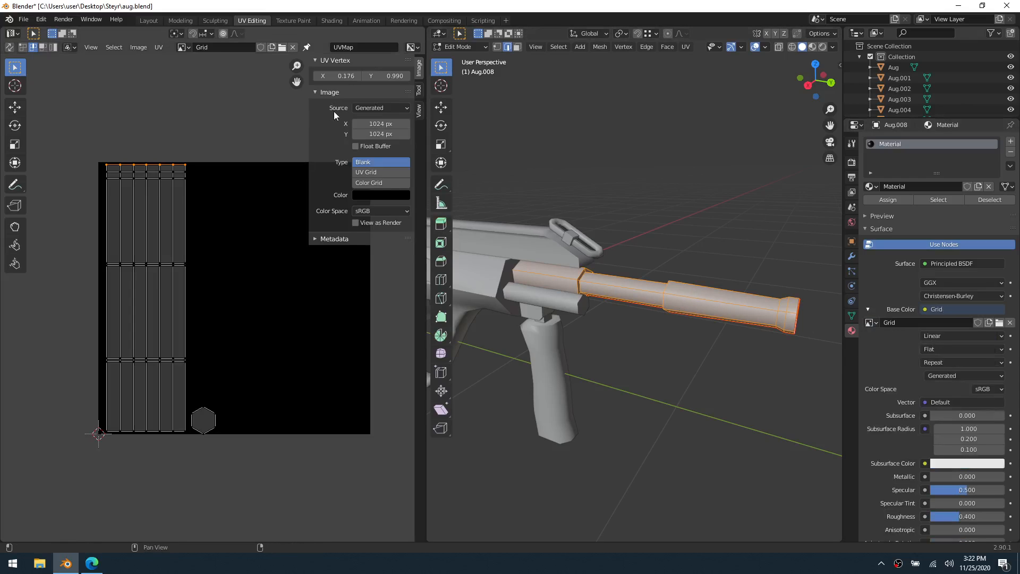
Set the Grid image's generated type to Color Grid and the viewport's solid shading to Texture color with specular lighting off
{"action": "left_click", "coordinate": [377, 183]}
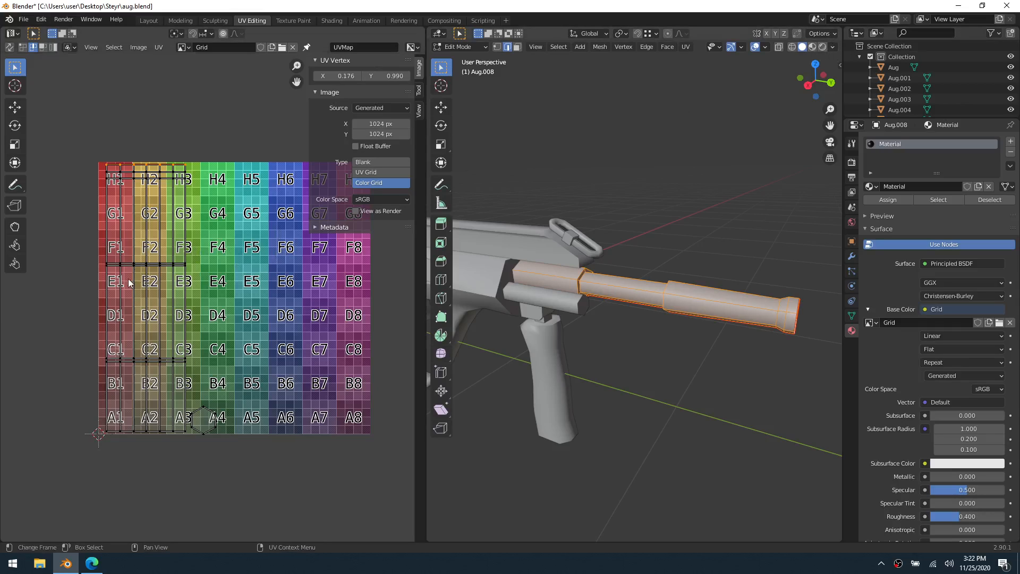
{"action": "left_click", "coordinate": [831, 49]}
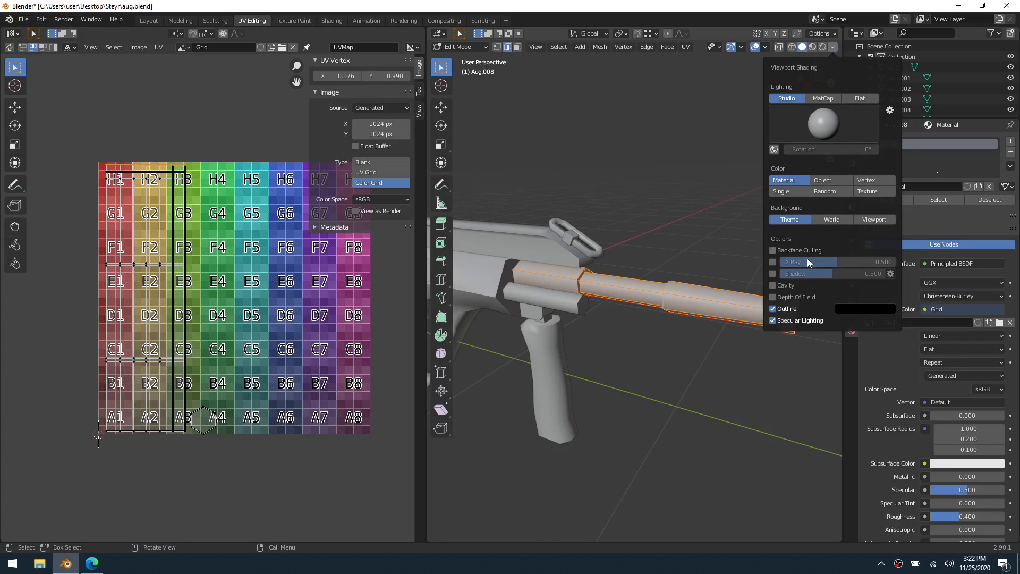
{"action": "left_click", "coordinate": [796, 323]}
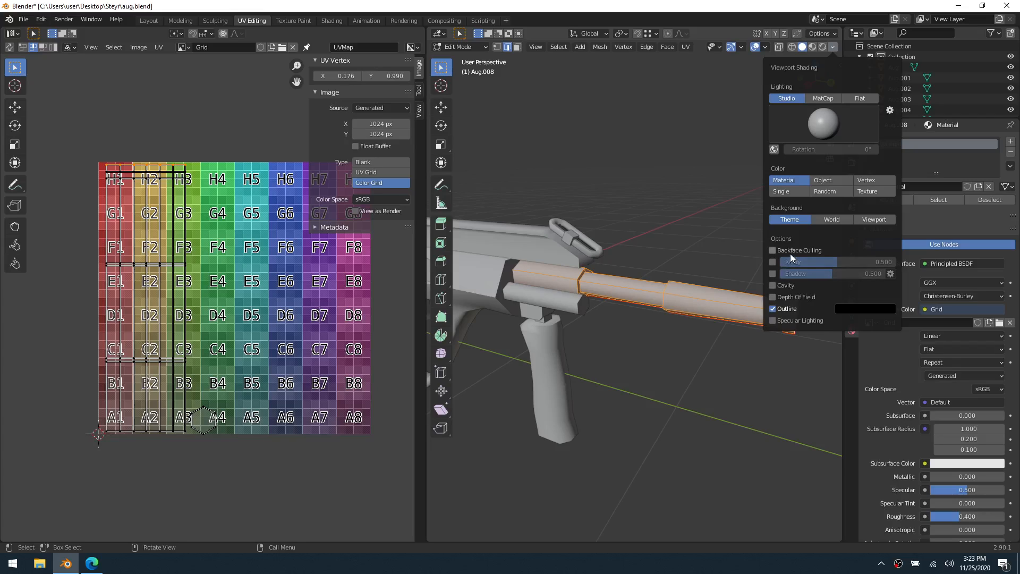
{"action": "left_click", "coordinate": [862, 194]}
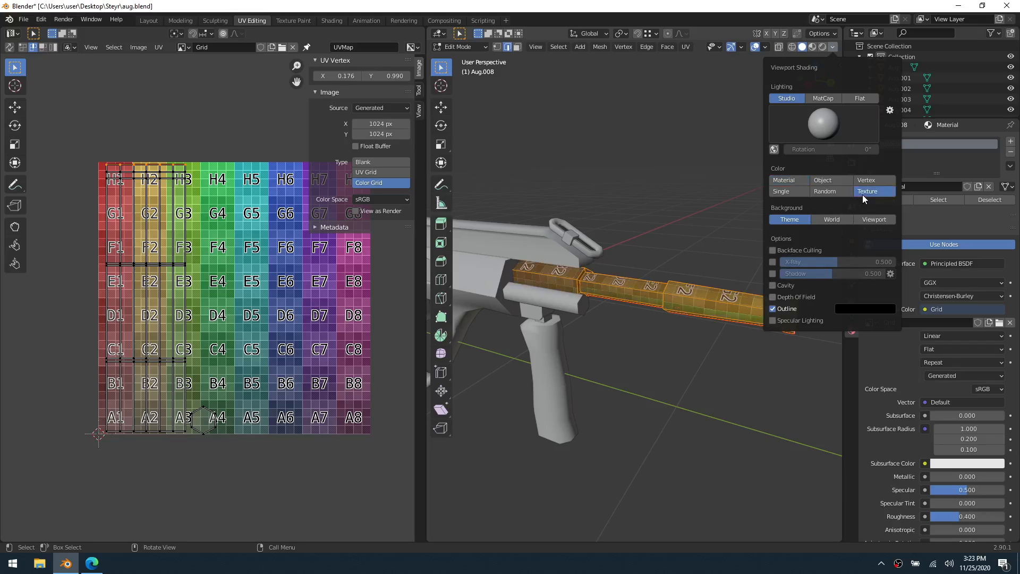
{"action": "left_click", "coordinate": [687, 258]}
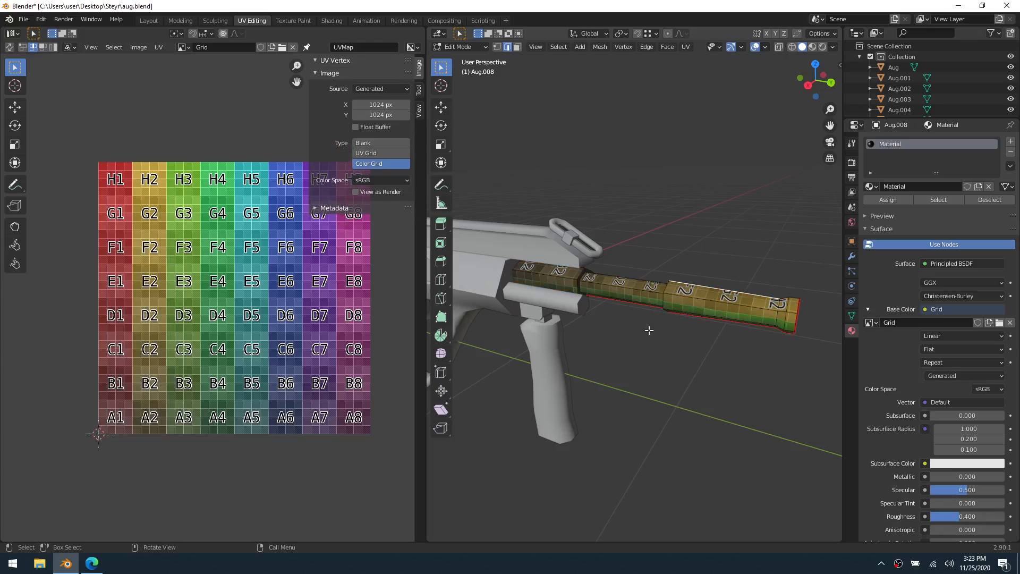
Inspect the grid texture around the barrel and try the UV Grid and Blank generated types on the Grid image
{"action": "middle_click_drag", "start_coordinate": [649, 330], "coordinate": [521, 278]}
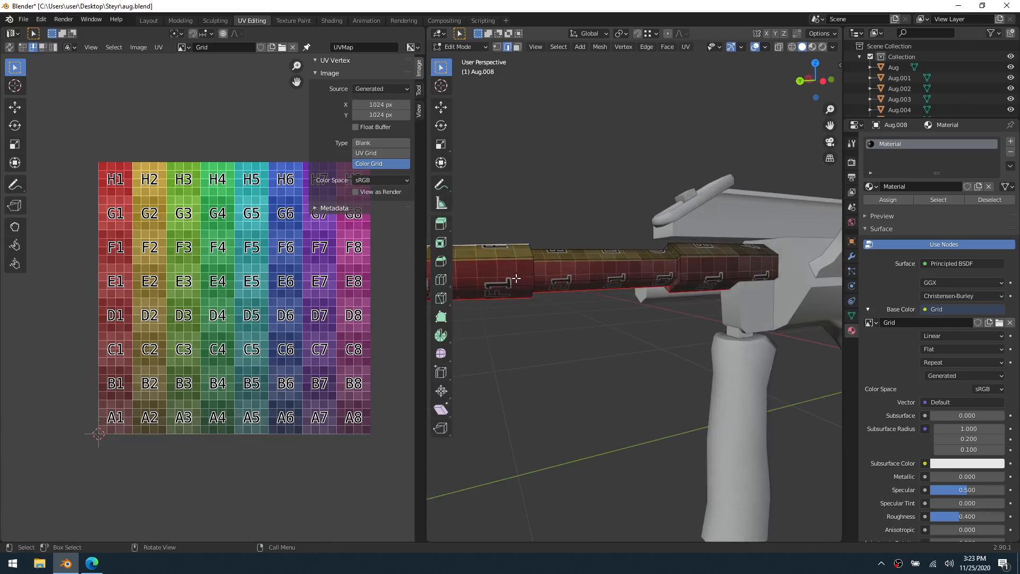
{"action": "middle_click_drag", "start_coordinate": [600, 279], "coordinate": [762, 416]}
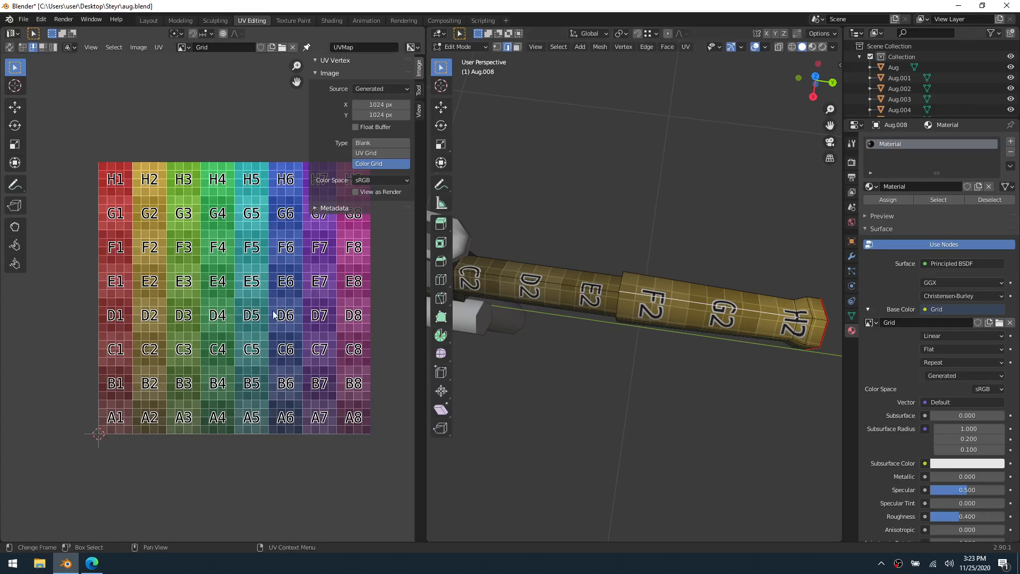
{"action": "scroll", "coordinate": [264, 316], "scroll_direction": "down", "scroll_amount": 2}
{"action": "scroll", "coordinate": [254, 315], "scroll_direction": "up", "scroll_amount": 2}
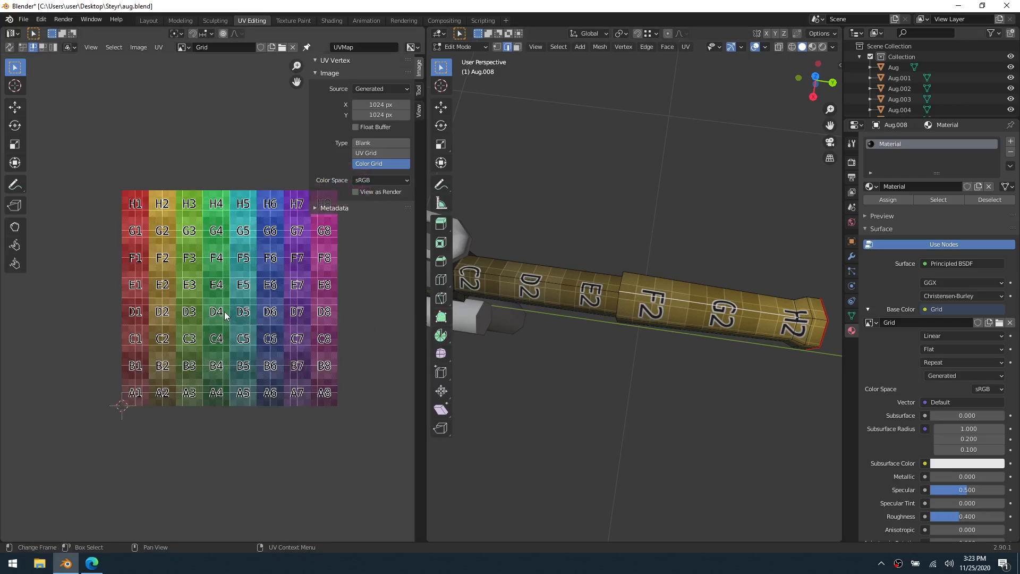
{"action": "left_click", "coordinate": [371, 142]}
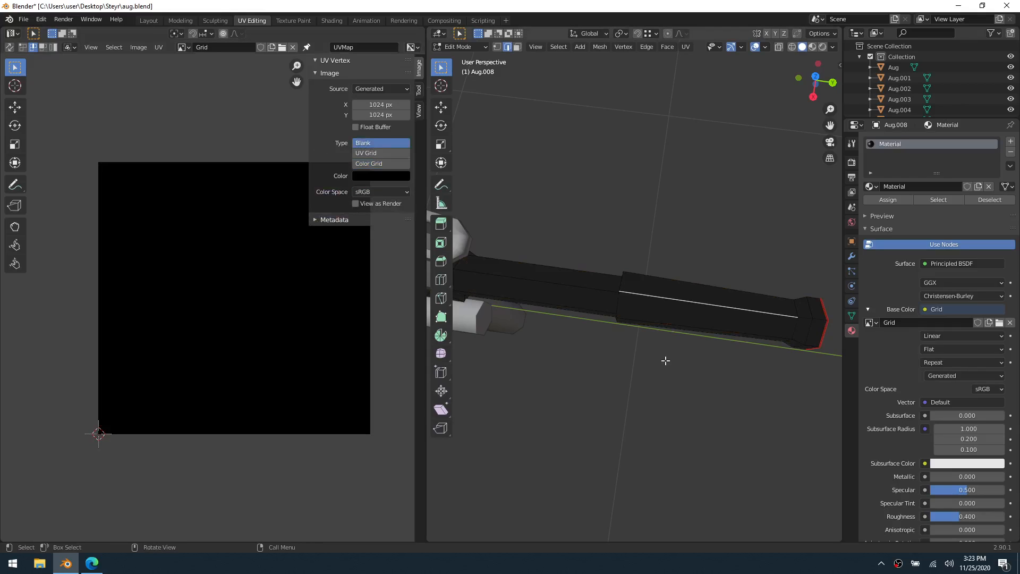
{"action": "middle_click_drag", "start_coordinate": [658, 361], "coordinate": [531, 340]}
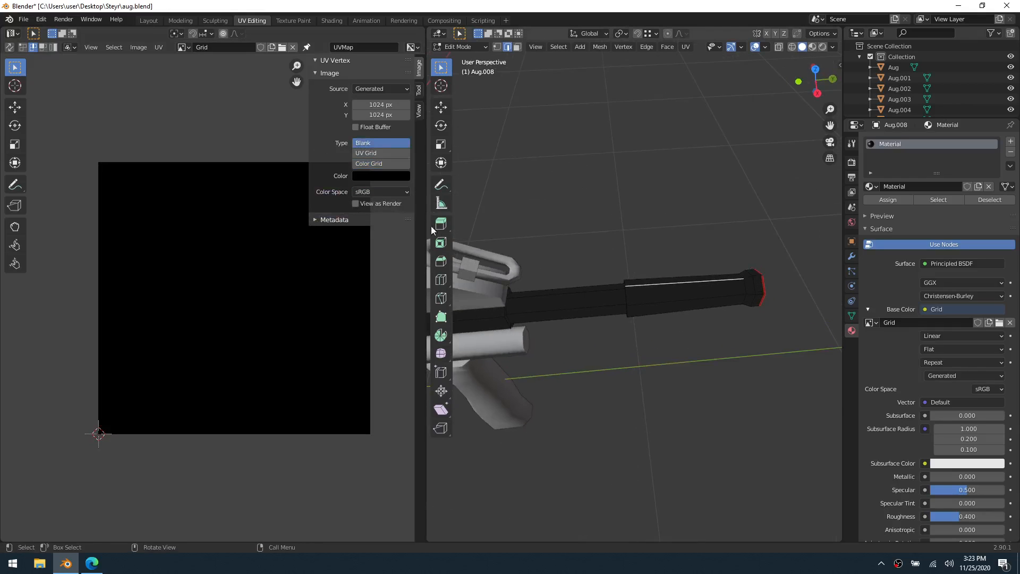
{"action": "left_click", "coordinate": [361, 163]}
{"action": "left_click", "coordinate": [367, 153]}
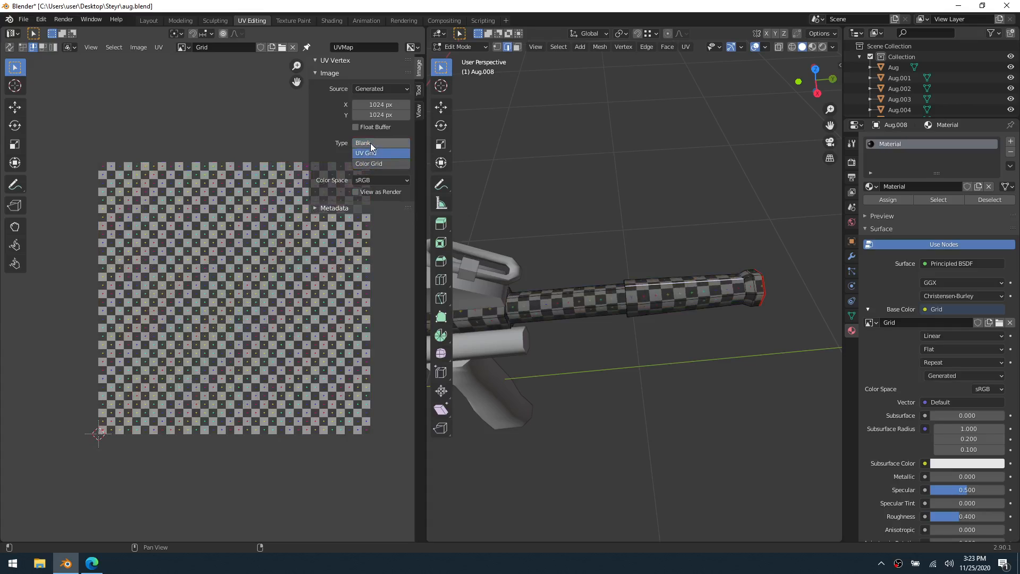
{"action": "left_click", "coordinate": [371, 144]}
{"action": "left_click", "coordinate": [367, 153]}
{"action": "left_click", "coordinate": [372, 143]}
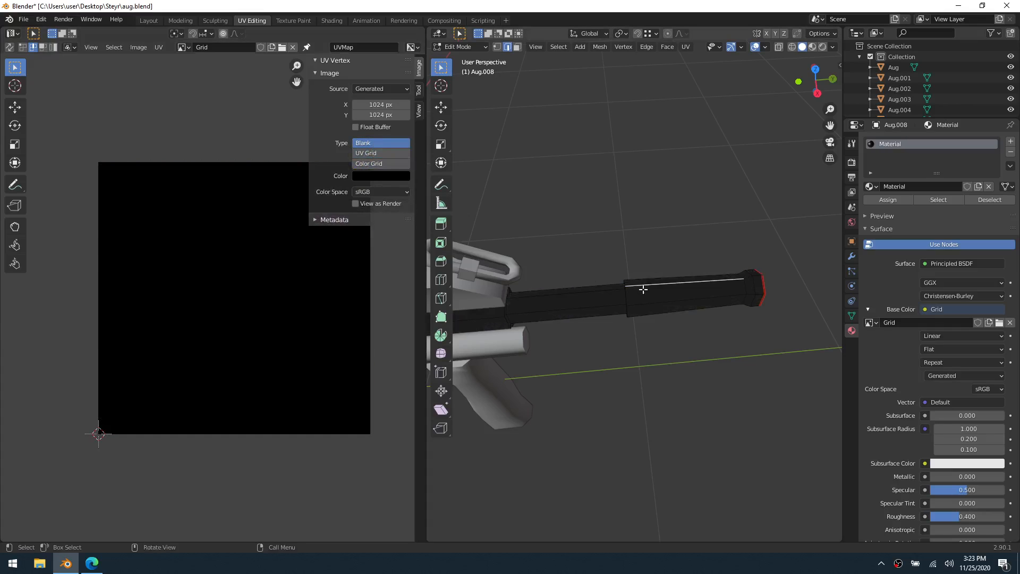
Hide the barrel in Object Mode and open the hexagonal tube beneath it in Edit Mode
{"action": "middle_click_drag", "start_coordinate": [645, 289], "coordinate": [661, 253]}
{"action": "key", "text": "ctrl+Tab"}
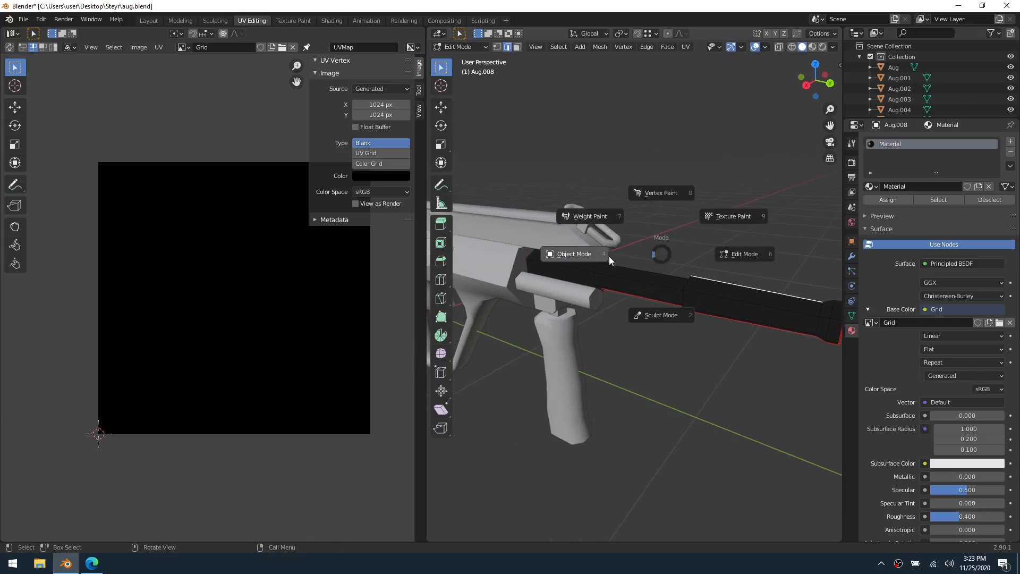
{"action": "left_click", "coordinate": [609, 256]}
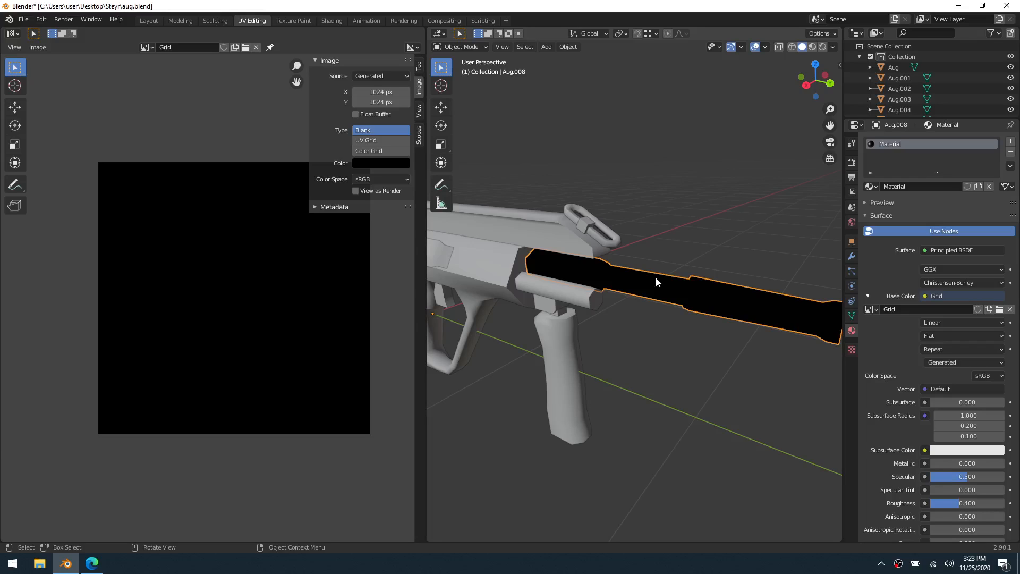
{"action": "key", "text": "h"}
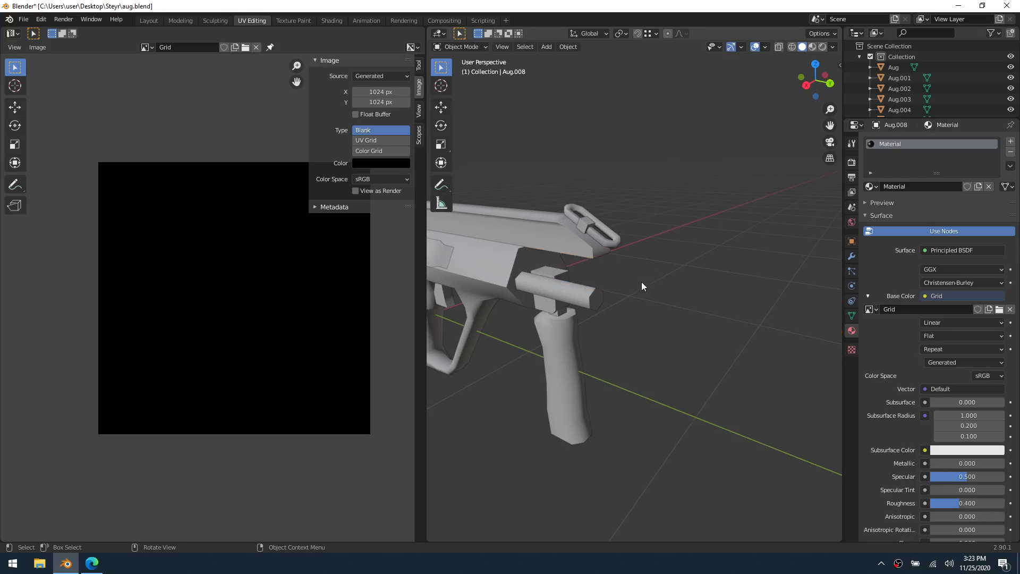
{"action": "middle_click_drag", "start_coordinate": [594, 264], "coordinate": [682, 282], "text": "shift"}
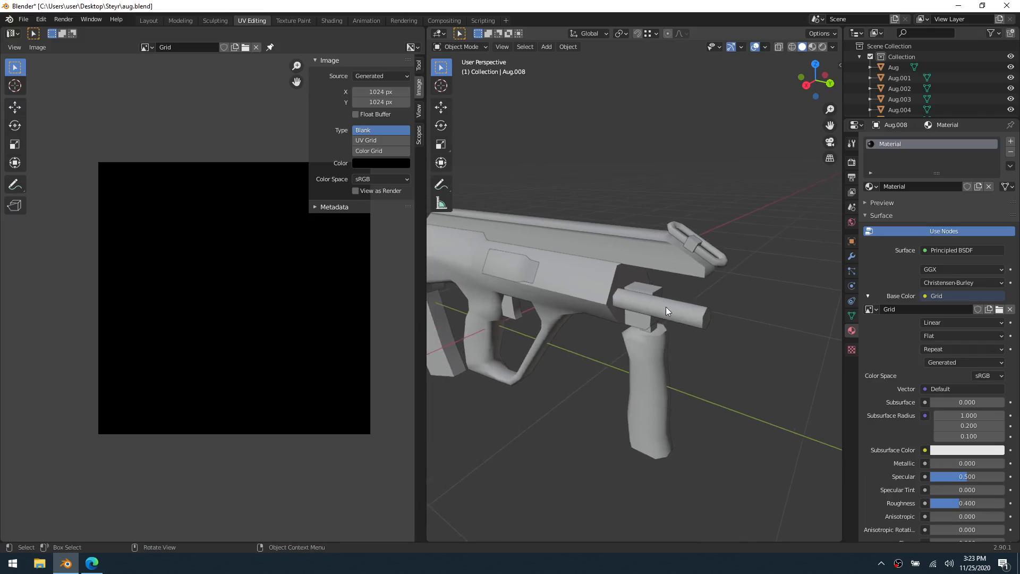
{"action": "left_click", "coordinate": [665, 307]}
{"action": "key", "text": "ctrl+Tab"}
{"action": "left_click", "coordinate": [747, 311]}
Mark a seam on the edge loop around the hexagonal tube's front end
{"action": "middle_click_drag", "start_coordinate": [686, 324], "coordinate": [553, 247], "text": "shift"}
{"action": "scroll", "coordinate": [644, 306], "scroll_direction": "up", "scroll_amount": 2}
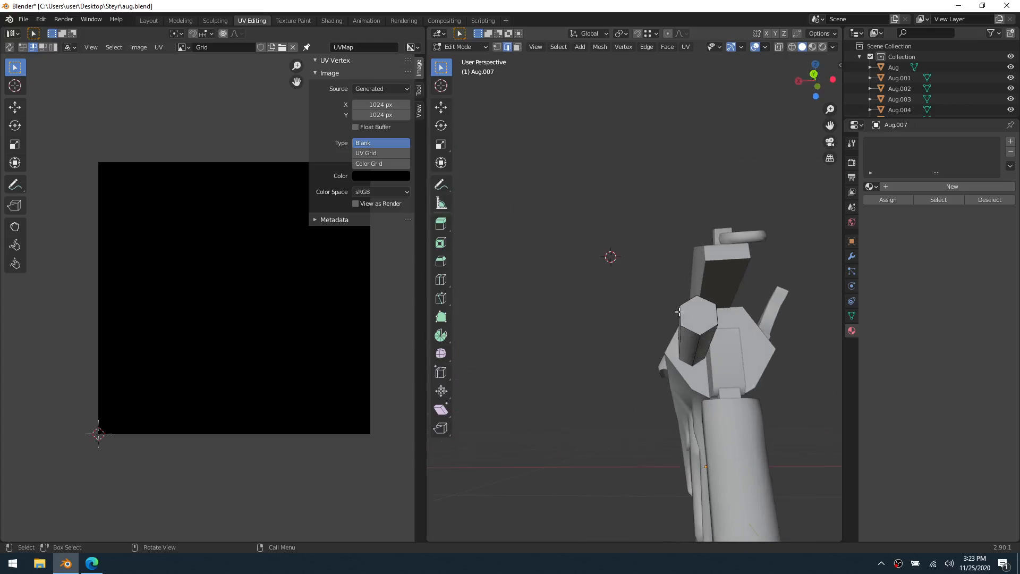
{"action": "key", "text": "grave"}
{"action": "left_click", "coordinate": [746, 373]}
{"action": "key", "text": "grave"}
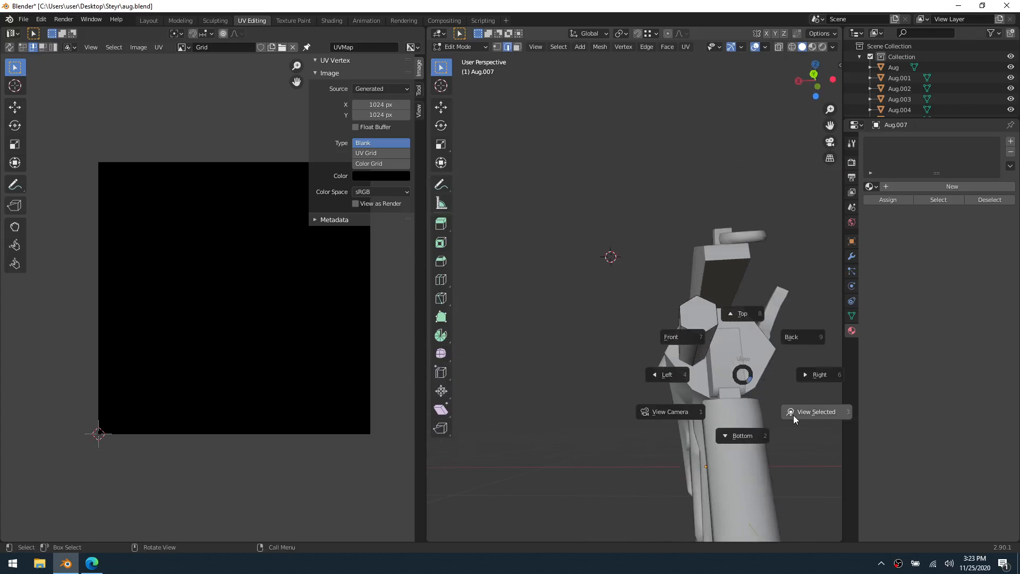
{"action": "left_click", "coordinate": [791, 412]}
{"action": "middle_click_drag", "start_coordinate": [701, 343], "coordinate": [668, 322]}
{"action": "left_click", "coordinate": [667, 322]}
{"action": "right_click", "coordinate": [667, 323]}
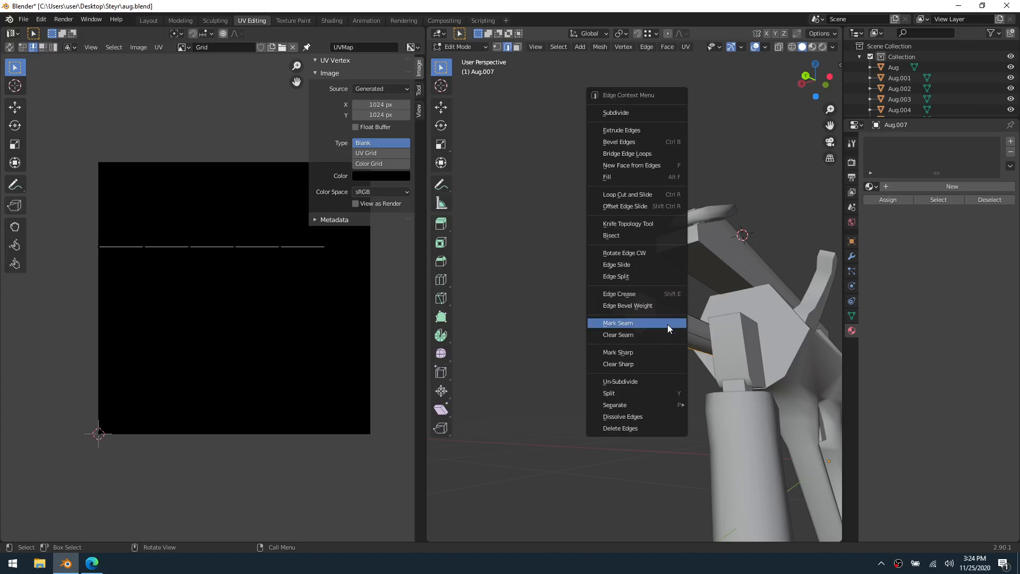
{"action": "left_click", "coordinate": [667, 324]}
Unwrap all faces of the hexagonal tube
{"action": "key", "text": "a"}
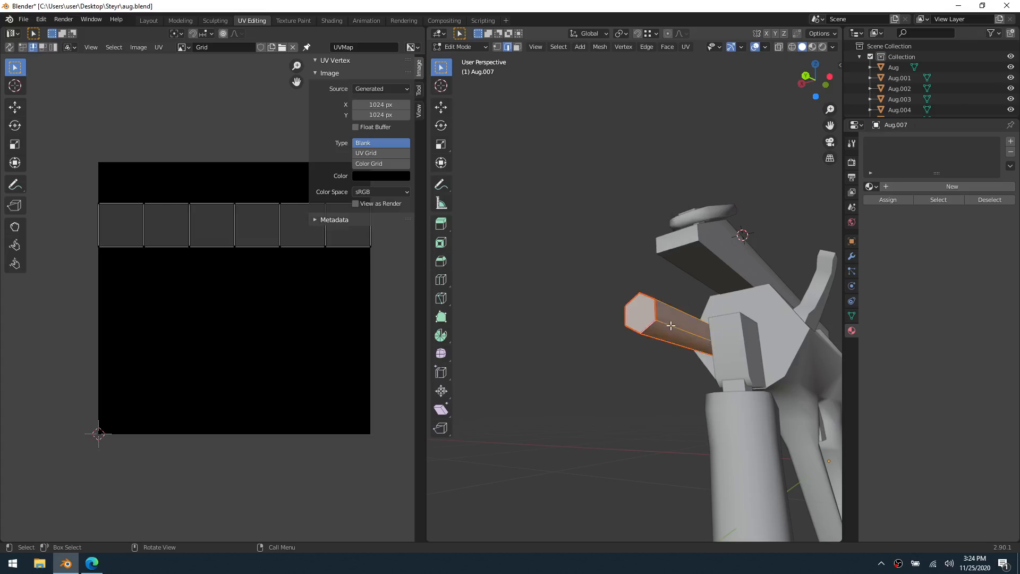
{"action": "key", "text": "u"}
{"action": "left_click", "coordinate": [671, 325]}
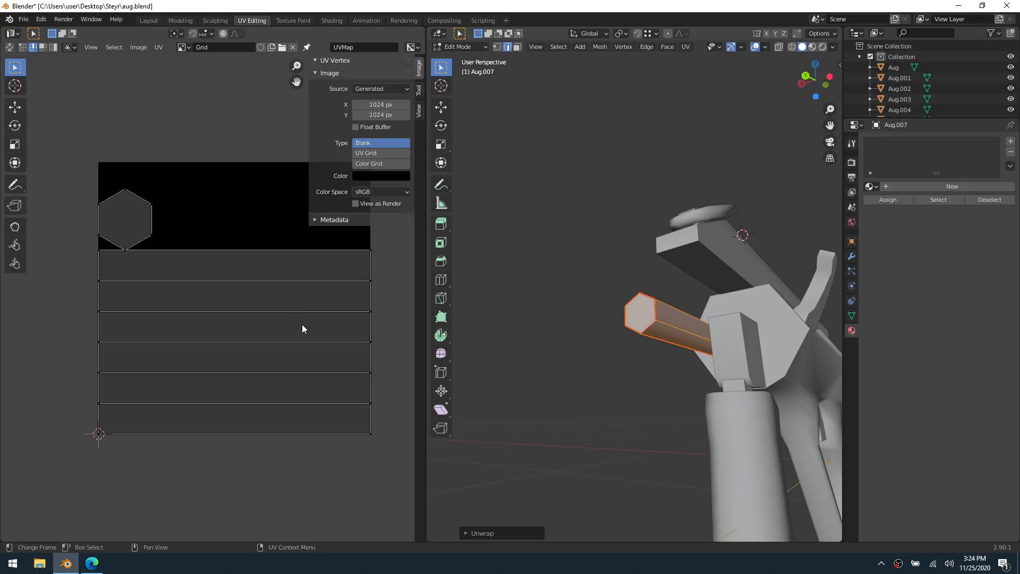
Link the existing material named Material to the hexagonal tube and set the Grid image's generated type to Color Grid
{"action": "middle_click_drag", "start_coordinate": [553, 306], "coordinate": [633, 329]}
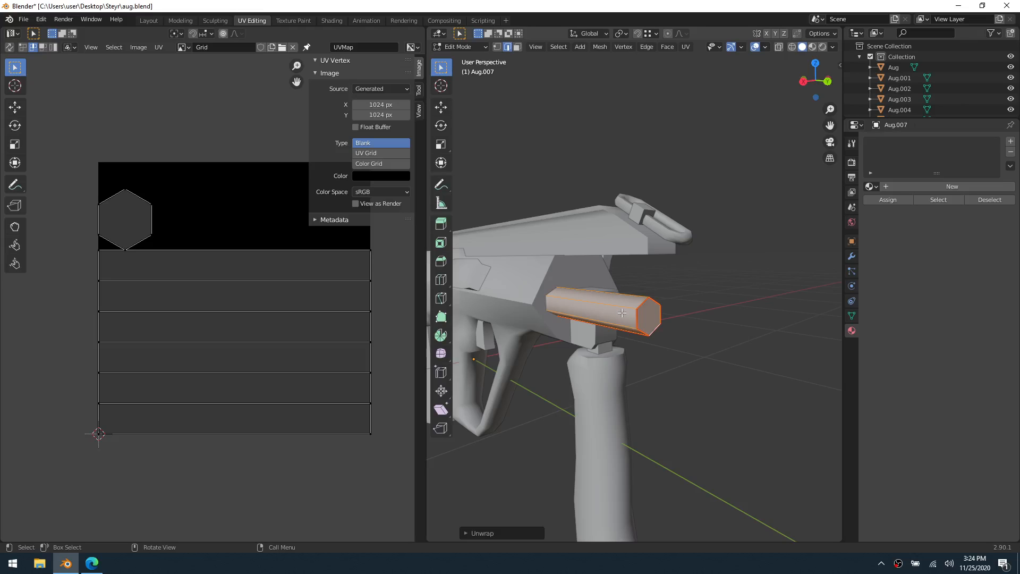
{"action": "scroll", "coordinate": [636, 322], "scroll_direction": "down", "scroll_amount": 2}
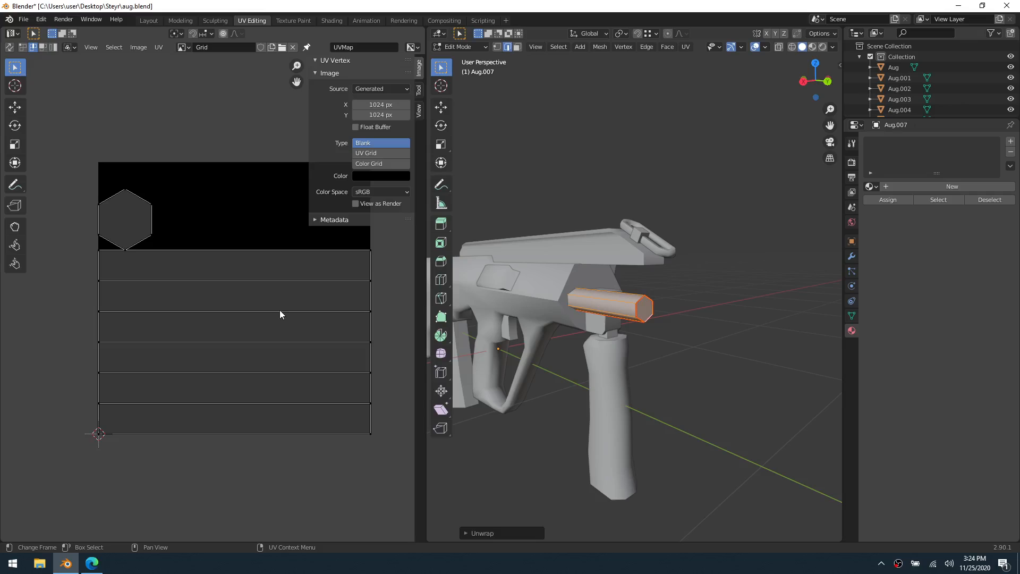
{"action": "scroll", "coordinate": [325, 313], "scroll_direction": "down", "scroll_amount": 1}
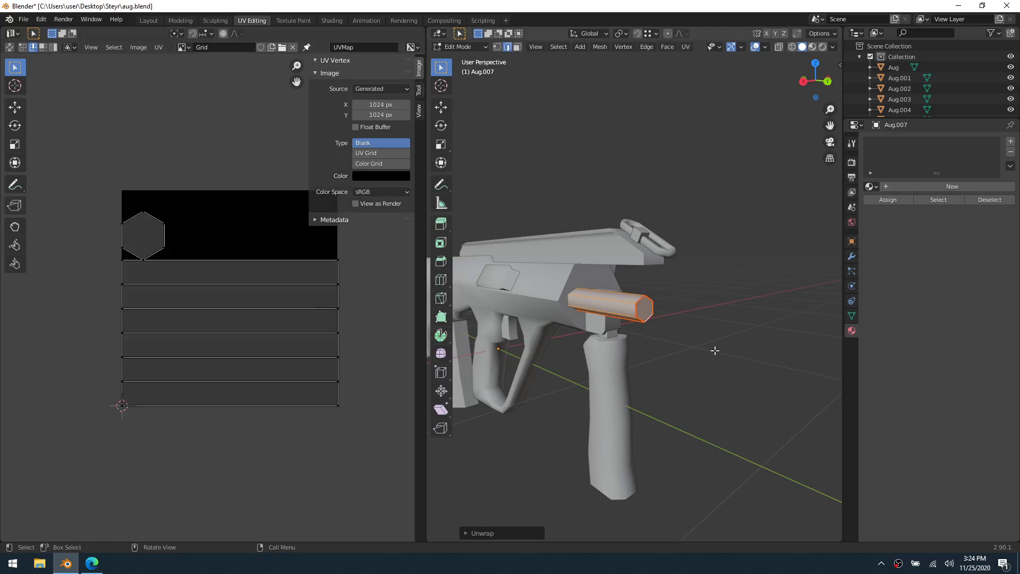
{"action": "middle_click_drag", "start_coordinate": [511, 207], "coordinate": [520, 207]}
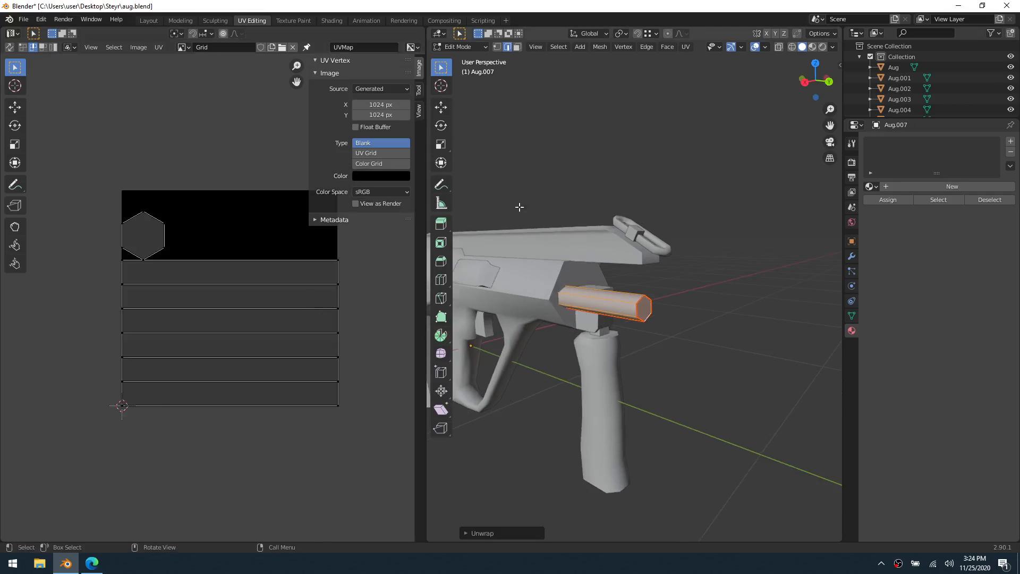
{"action": "left_click", "coordinate": [874, 188]}
{"action": "left_click", "coordinate": [887, 201]}
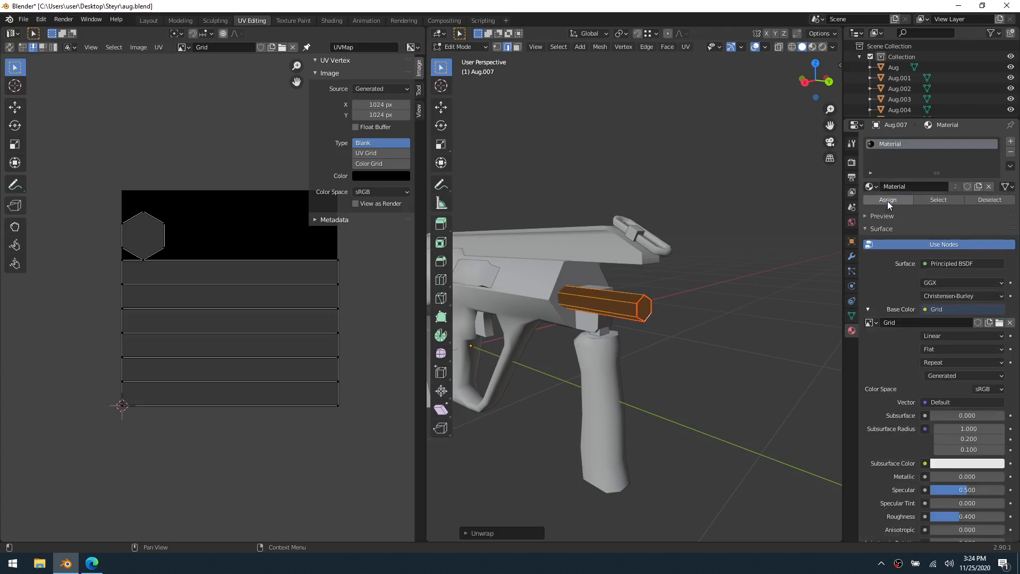
{"action": "left_click", "coordinate": [365, 164]}
{"action": "scroll", "coordinate": [620, 346], "scroll_direction": "up", "scroll_amount": 2}
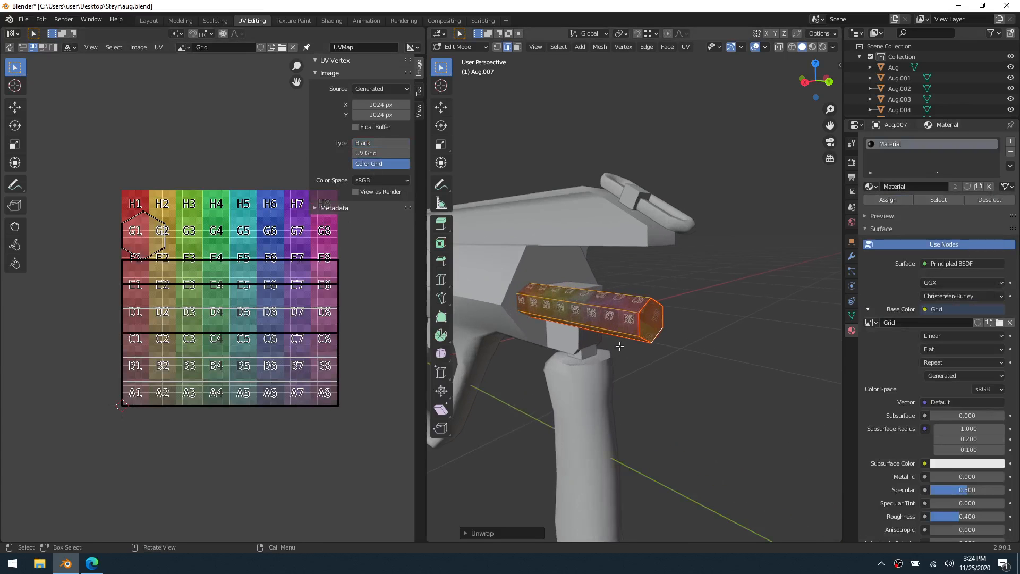
{"action": "middle_click_drag", "start_coordinate": [589, 345], "coordinate": [649, 314]}
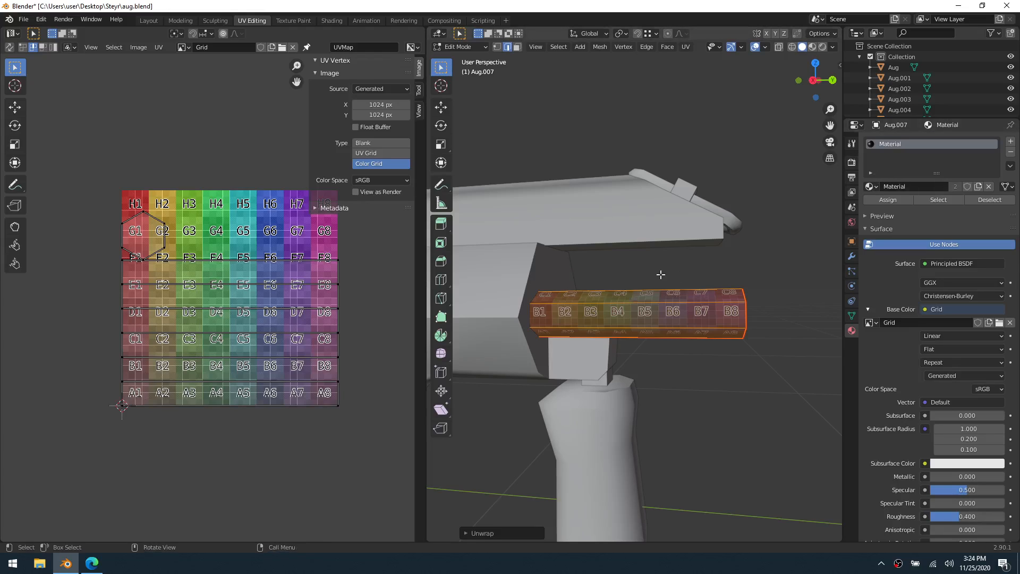
Hide the hexagonal tube in Object Mode and open the block above the foregrip in Edit Mode
{"action": "key", "text": "ctrl+Tab"}
{"action": "left_click", "coordinate": [651, 289]}
{"action": "key", "text": "h"}
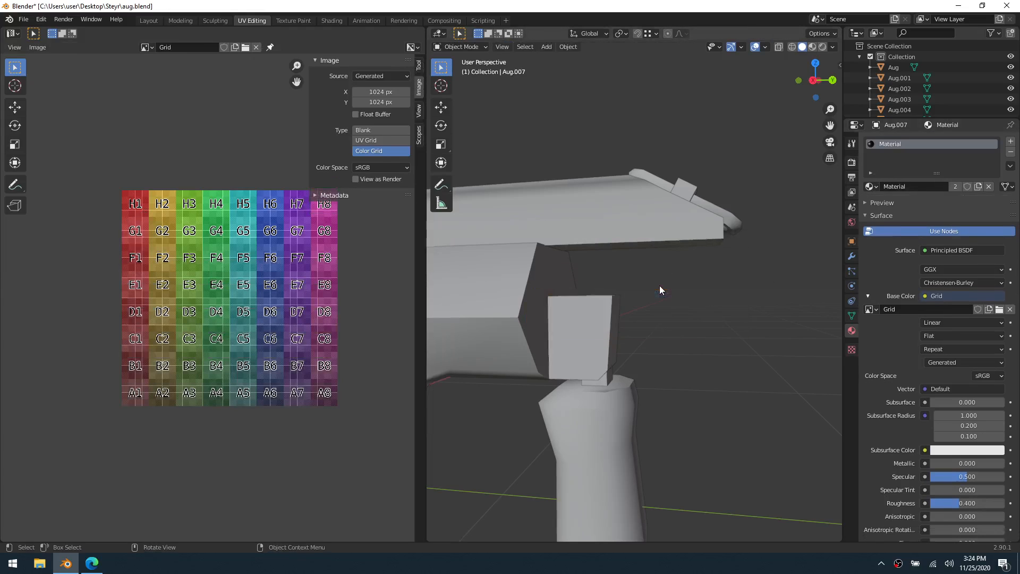
{"action": "scroll", "coordinate": [583, 295], "scroll_direction": "down", "scroll_amount": 3}
{"action": "middle_click_drag", "start_coordinate": [577, 296], "coordinate": [666, 298], "text": "shift"}
{"action": "left_click", "coordinate": [690, 323]}
{"action": "key", "text": "ctrl+Tab"}
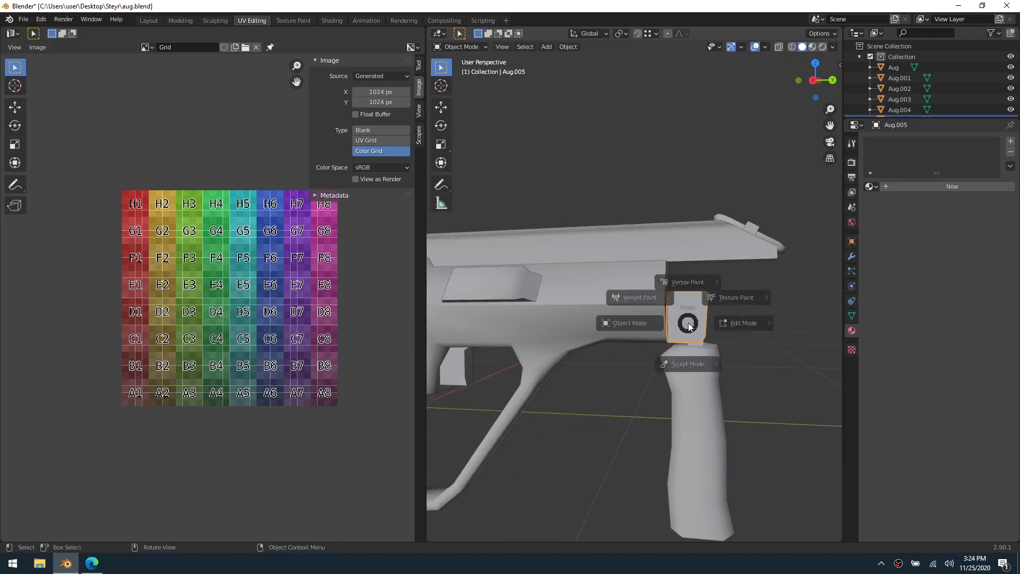
{"action": "left_click", "coordinate": [733, 320]}
Turn on X-ray and delete the top face of the block above the foregrip
{"action": "middle_click_drag", "start_coordinate": [767, 335], "coordinate": [588, 267]}
{"action": "scroll", "coordinate": [595, 304], "scroll_direction": "up", "scroll_amount": 2}
{"action": "key", "text": "alt+z"}
{"action": "key", "text": "3"}
{"action": "left_click", "coordinate": [580, 256]}
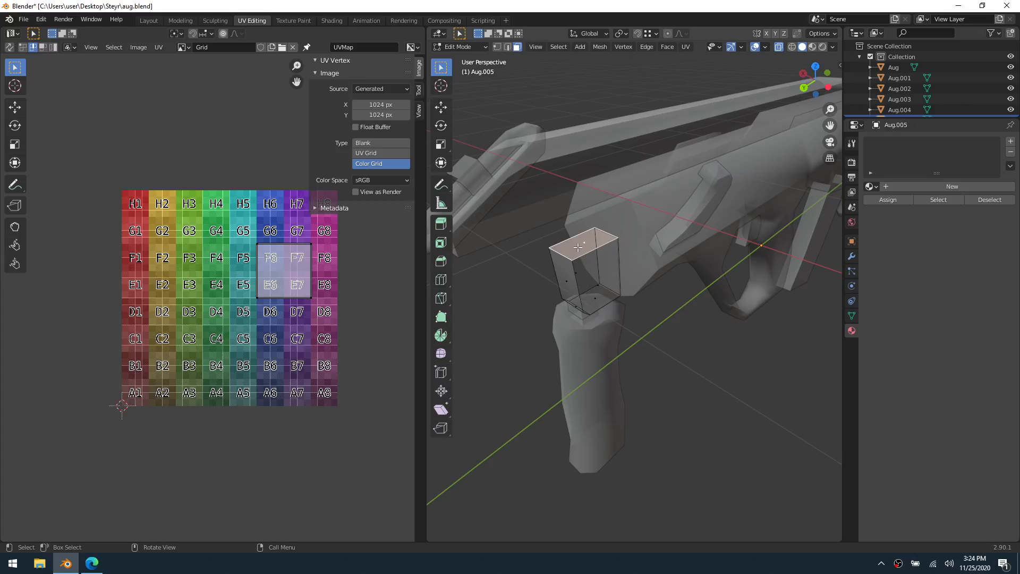
{"action": "middle_click_drag", "start_coordinate": [578, 247], "coordinate": [635, 282]}
{"action": "key", "text": "x"}
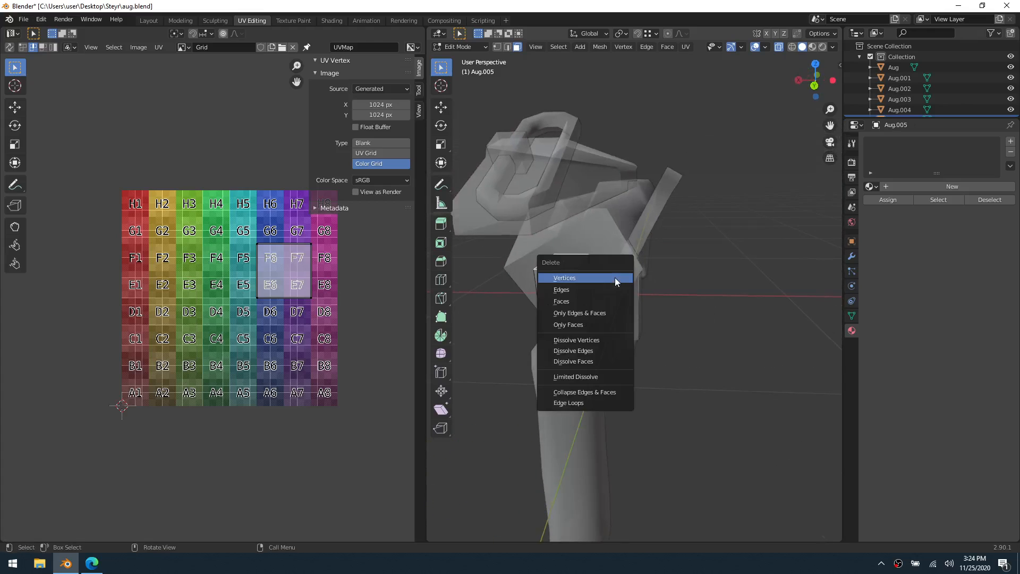
{"action": "left_click", "coordinate": [606, 302]}
Apply Smart UV Project to all linked faces of the block above the foregrip, using a 66 angle limit and 0.00 island margin
{"action": "key", "text": "2"}
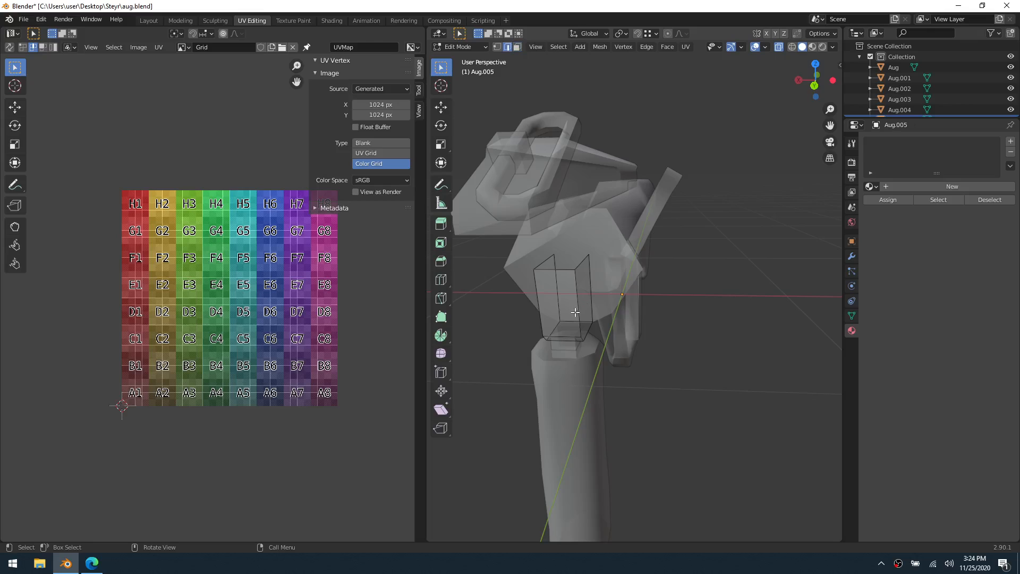
{"action": "middle_click_drag", "start_coordinate": [575, 312], "coordinate": [611, 305]}
{"action": "scroll", "coordinate": [641, 307], "scroll_direction": "up", "scroll_amount": 2}
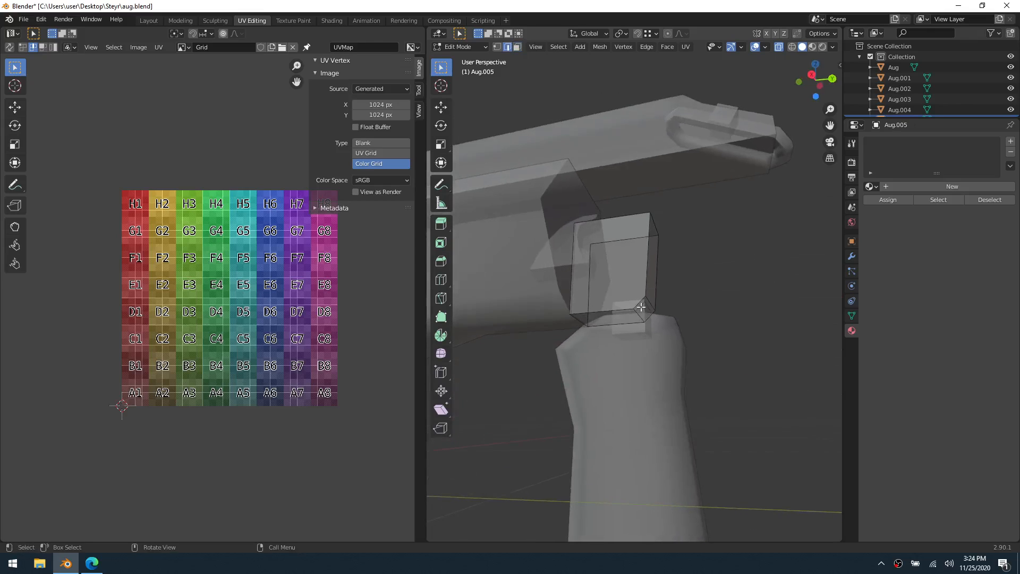
{"action": "left_click", "coordinate": [615, 318]}
{"action": "key", "text": "3"}
{"action": "left_click", "coordinate": [616, 318]}
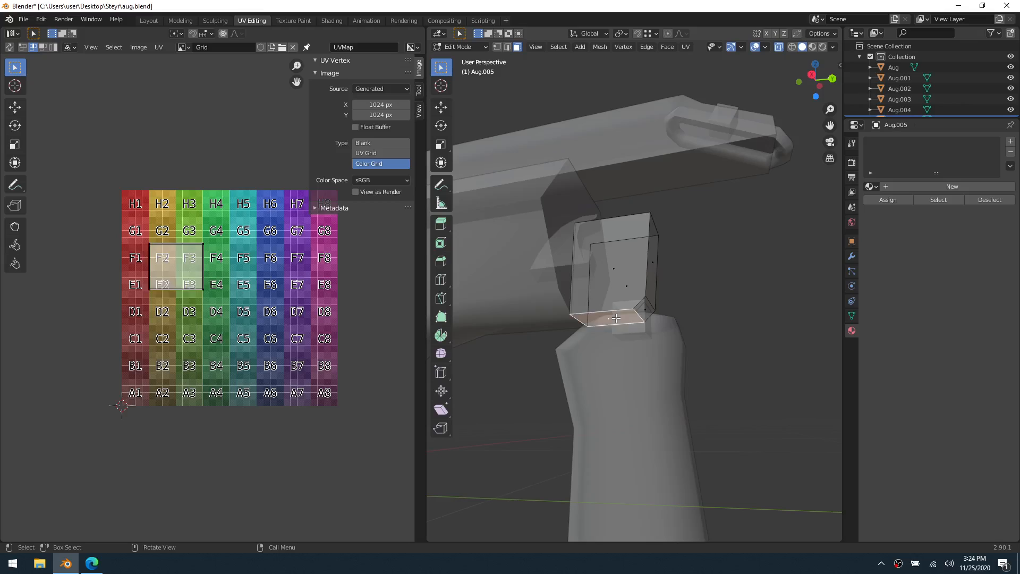
{"action": "middle_click_drag", "start_coordinate": [619, 319], "coordinate": [615, 307]}
{"action": "left_click", "coordinate": [616, 306], "text": "shift"}
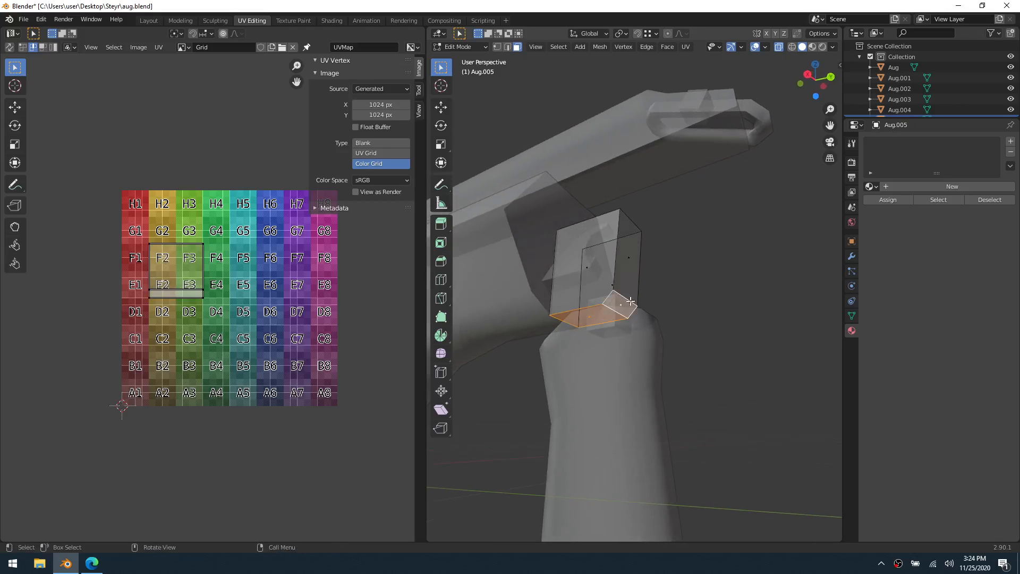
{"action": "key", "text": "ctrl+l"}
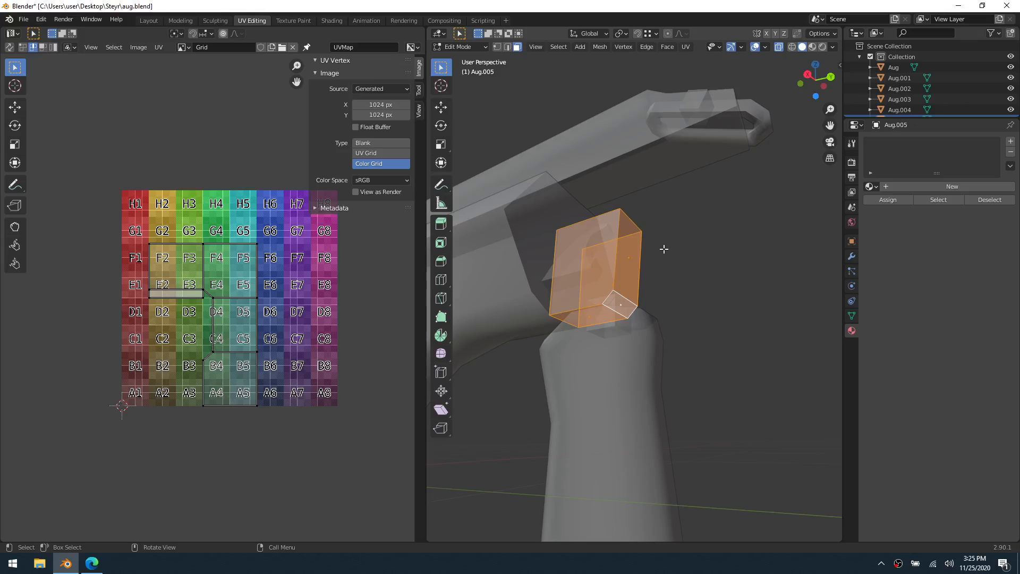
{"action": "key", "text": "u"}
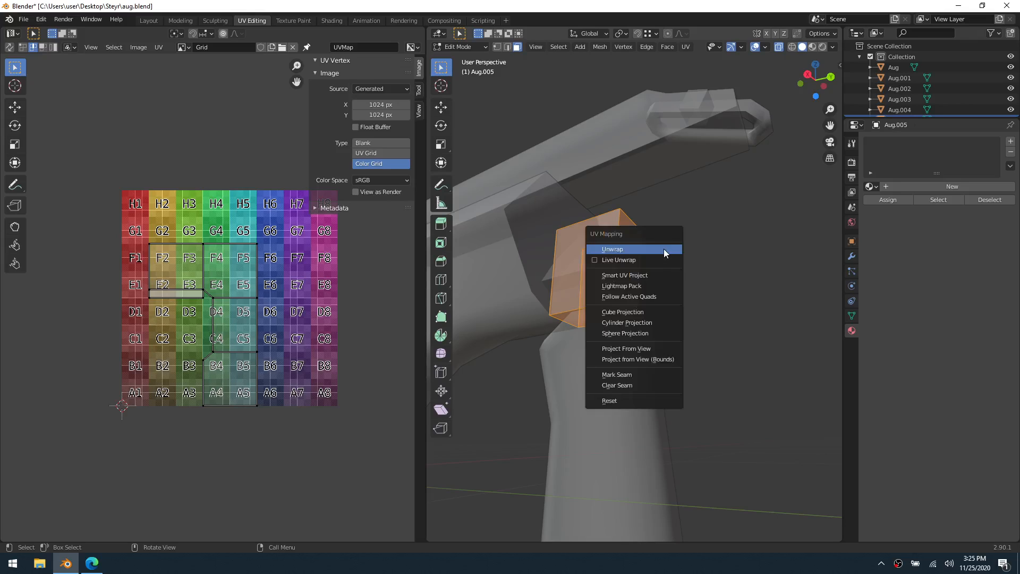
{"action": "left_click", "coordinate": [651, 276]}
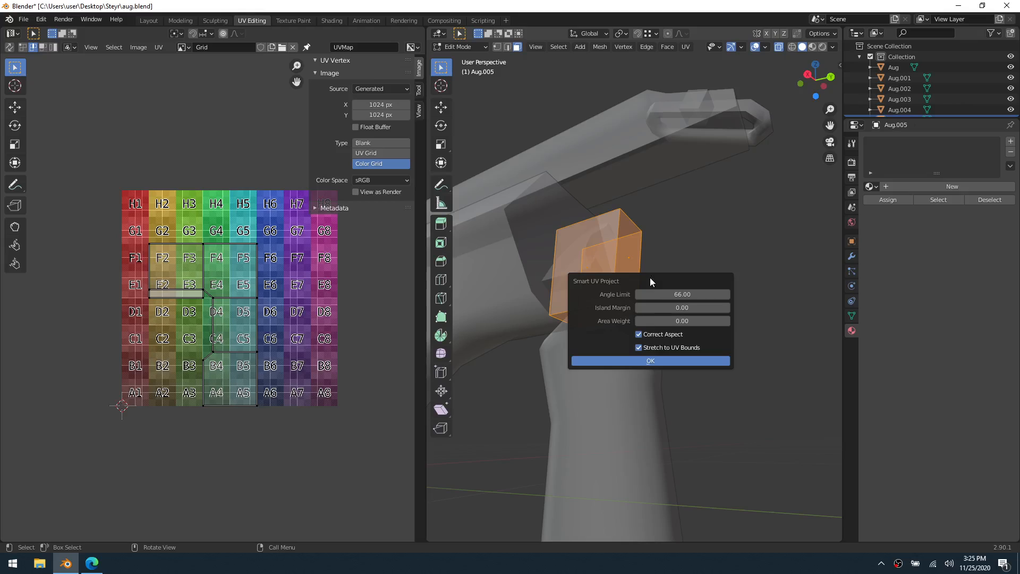
{"action": "left_click", "coordinate": [652, 360]}
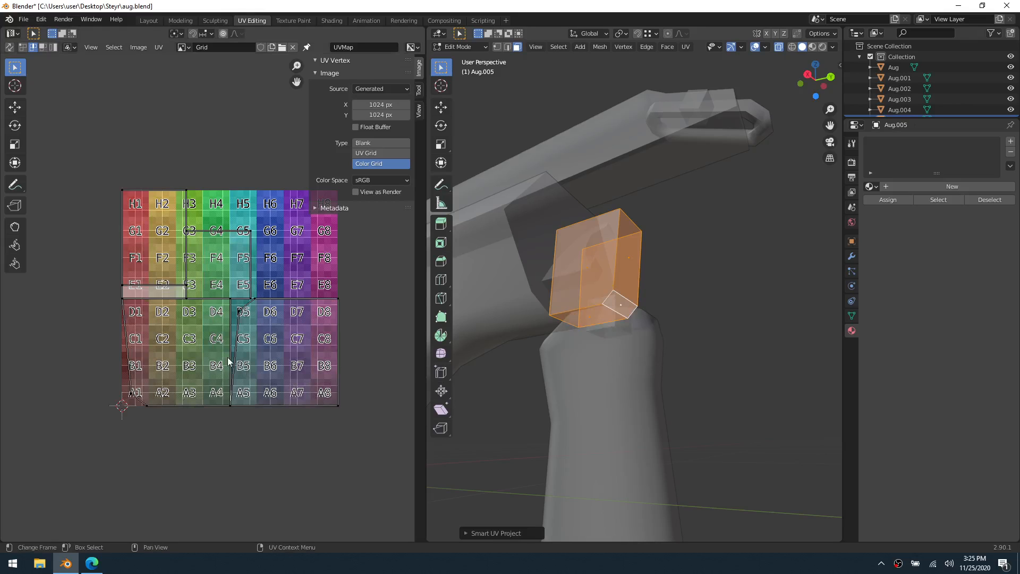
Set the Grid image's generated type to Blank and view the block's UV islands against it
{"action": "scroll", "coordinate": [218, 297], "scroll_direction": "up", "scroll_amount": 1}
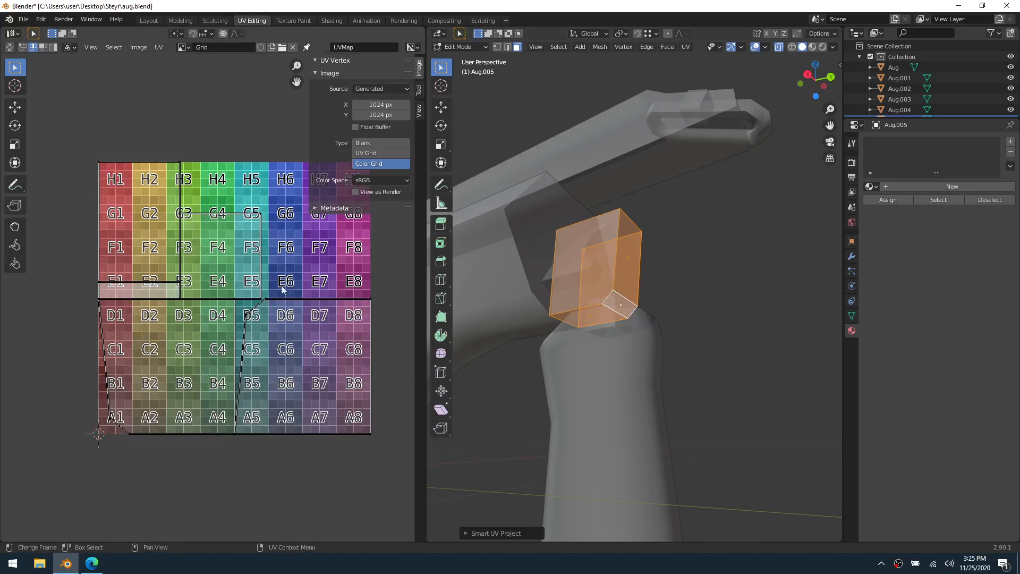
{"action": "middle_click_drag", "start_coordinate": [314, 287], "coordinate": [279, 310]}
{"action": "left_click", "coordinate": [377, 143]}
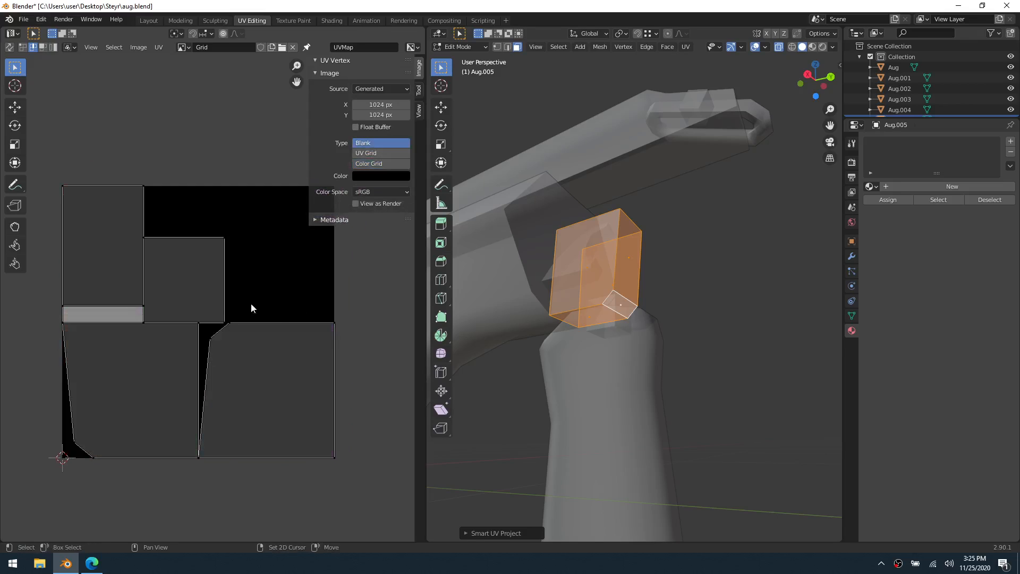
{"action": "left_click", "coordinate": [273, 296]}
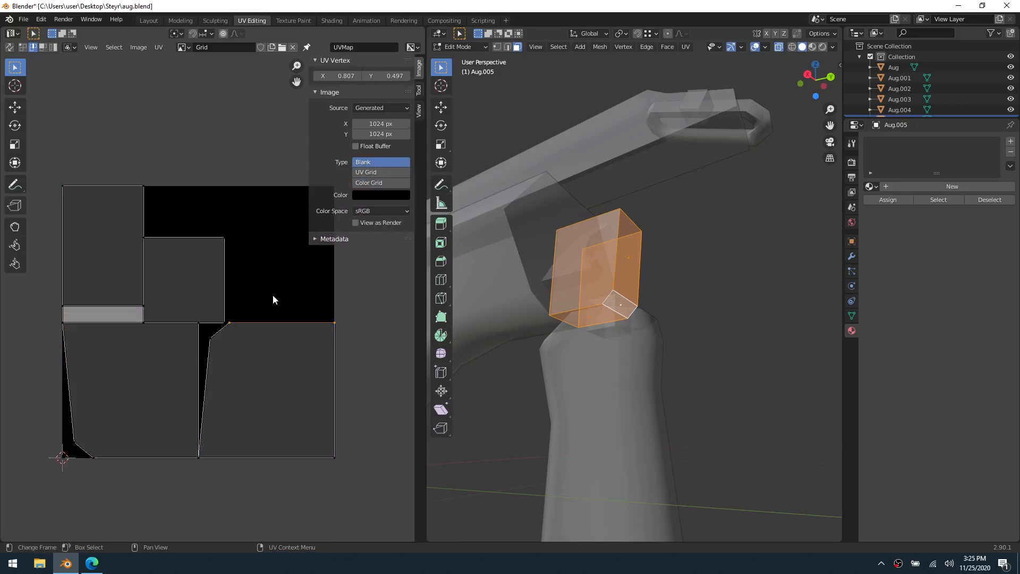
{"action": "left_click", "coordinate": [374, 358]}
{"action": "middle_click_drag", "start_coordinate": [282, 336], "coordinate": [314, 349]}
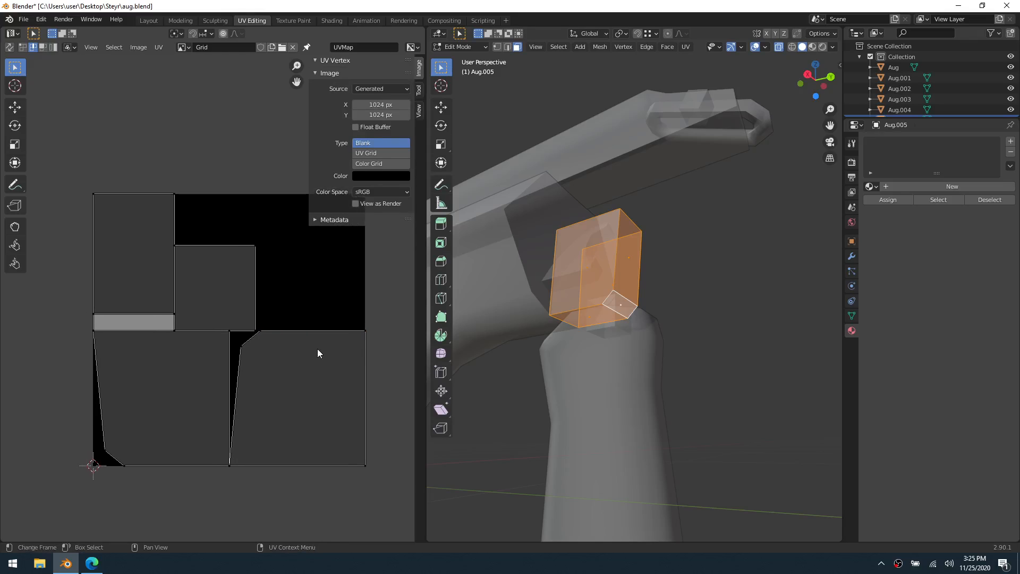
Mark seams along the edge between the block's bottom face and its small bevelled face, including the adjoining short bevel edge
{"action": "key", "text": "2"}
{"action": "left_click", "coordinate": [598, 308]}
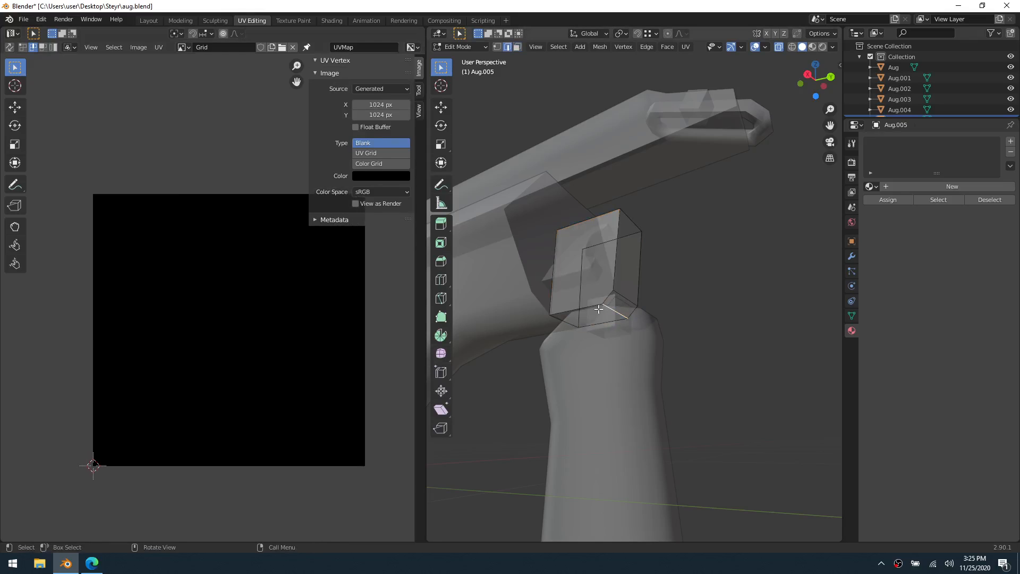
{"action": "left_click", "coordinate": [590, 307]}
{"action": "left_click", "coordinate": [608, 298], "text": "shift"}
{"action": "left_click", "coordinate": [615, 312], "text": "shift"}
{"action": "left_click", "coordinate": [594, 306], "text": "shift"}
{"action": "left_click", "coordinate": [607, 297], "text": "shift"}
{"action": "middle_click_drag", "start_coordinate": [608, 296], "coordinate": [541, 305]}
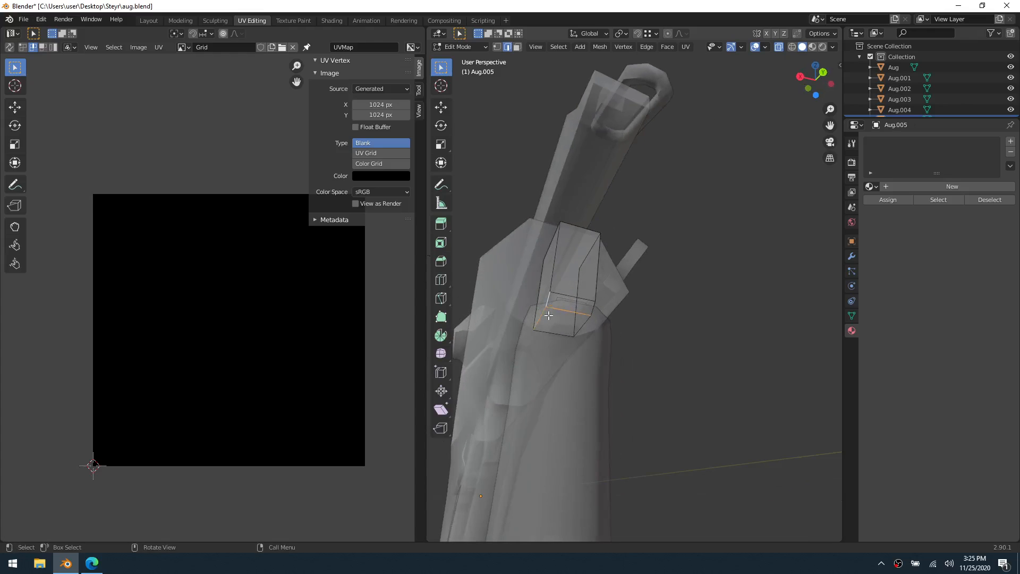
{"action": "left_click", "coordinate": [546, 305]}
{"action": "left_click", "coordinate": [546, 313], "text": "shift"}
{"action": "middle_click_drag", "start_coordinate": [547, 317], "coordinate": [570, 295]}
{"action": "left_click", "coordinate": [571, 296]}
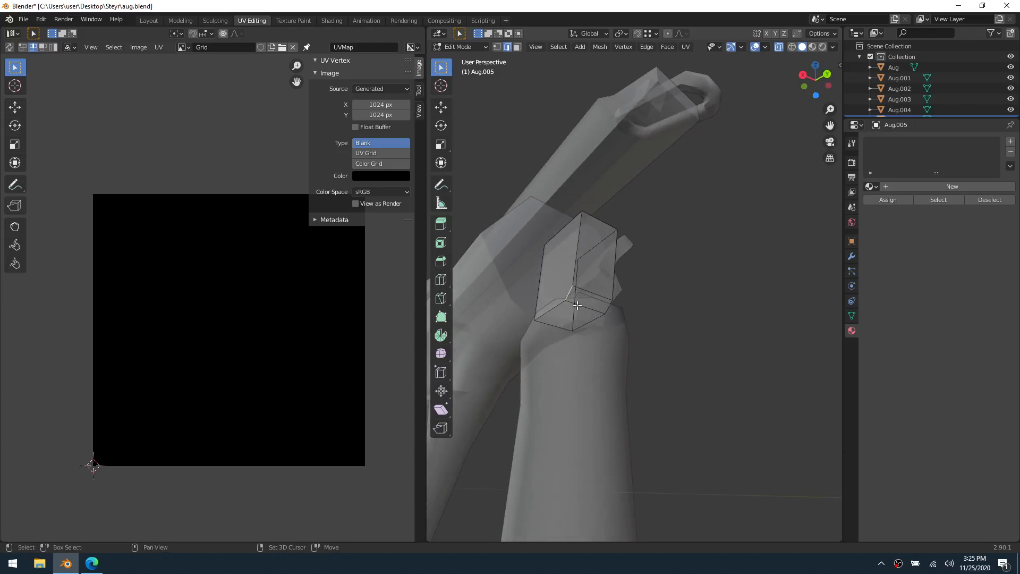
{"action": "left_click", "coordinate": [577, 305], "text": "shift"}
{"action": "middle_click_drag", "start_coordinate": [587, 297], "coordinate": [632, 311]}
{"action": "right_click", "coordinate": [635, 313]}
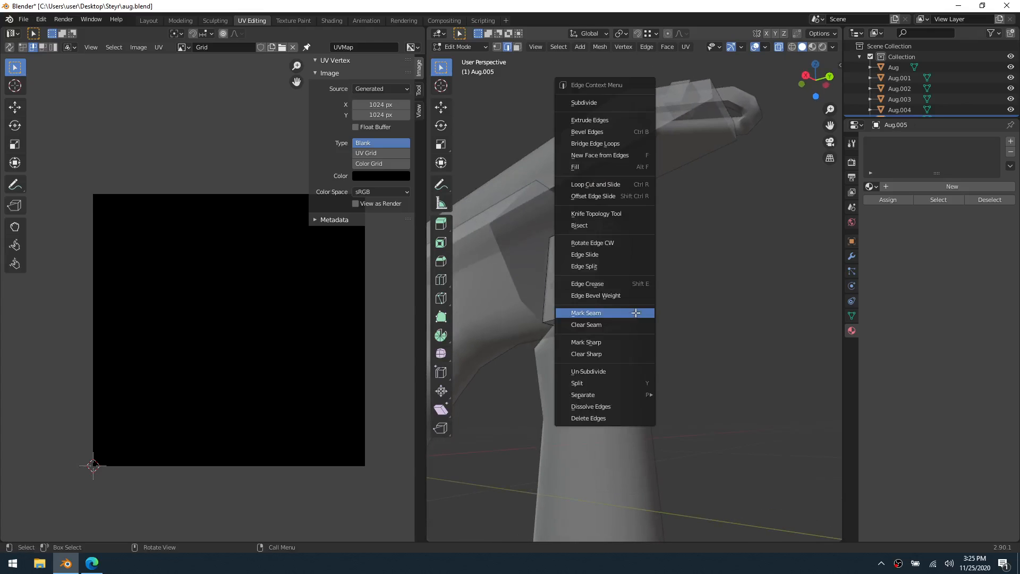
{"action": "left_click", "coordinate": [635, 313]}
Unwrap all faces of the block using the bottom seams
{"action": "key", "text": "a"}
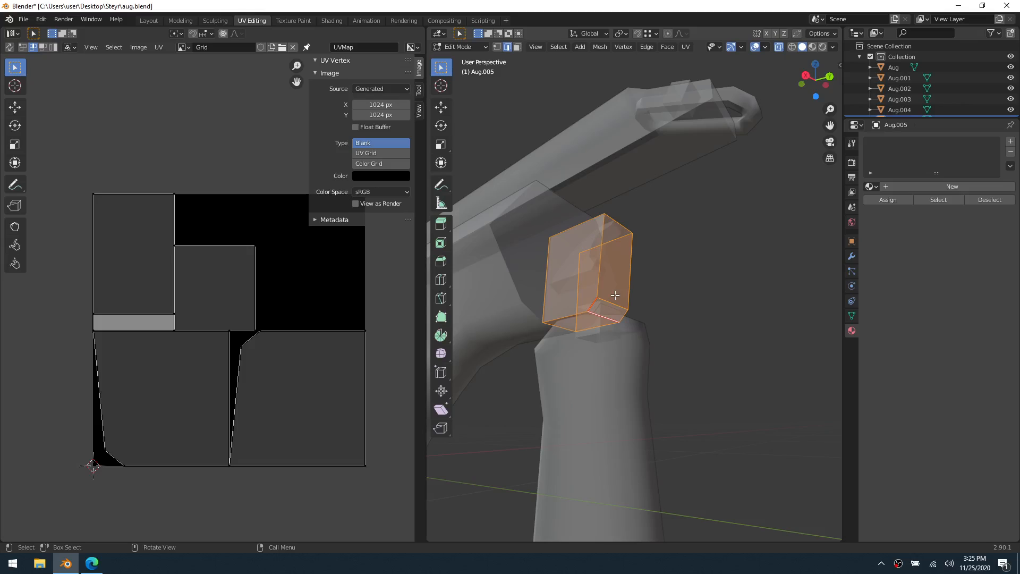
{"action": "key", "text": "u"}
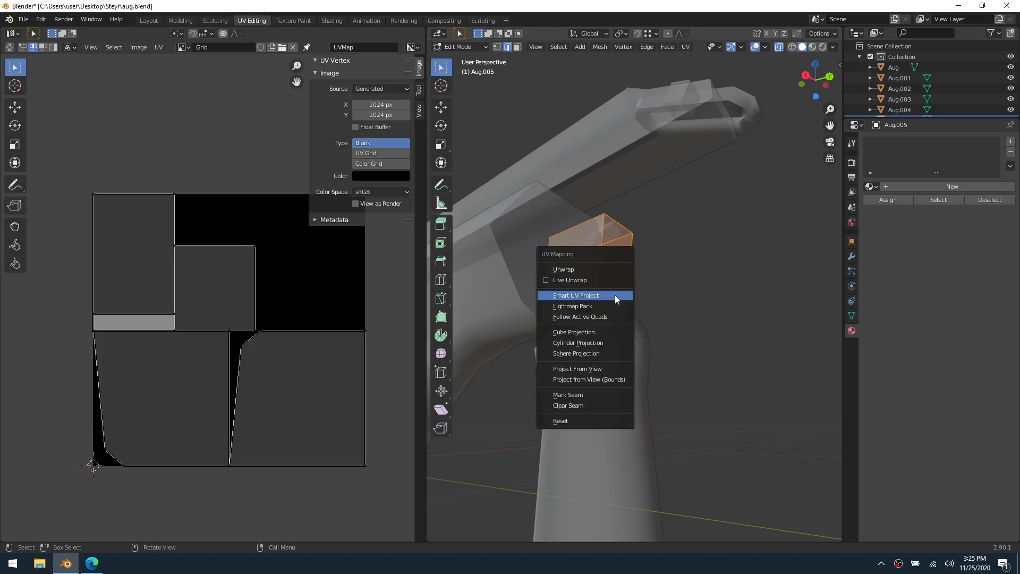
{"action": "left_click", "coordinate": [600, 269]}
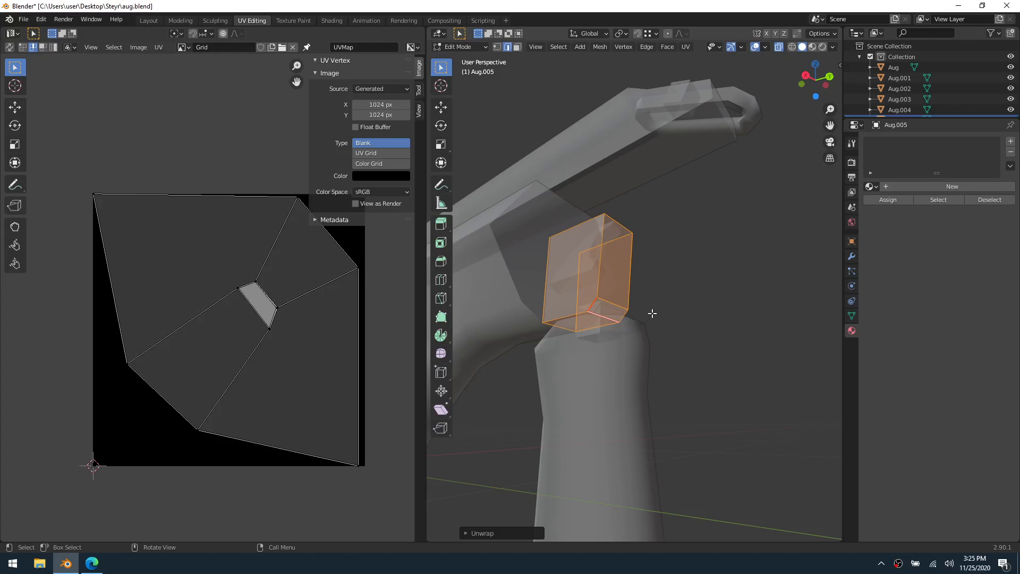
Mark the block's vertical corner edge above the bevelled face as a seam and unwrap all faces again
{"action": "middle_click_drag", "start_coordinate": [652, 314], "coordinate": [621, 315]}
{"action": "key", "text": "alt+a"}
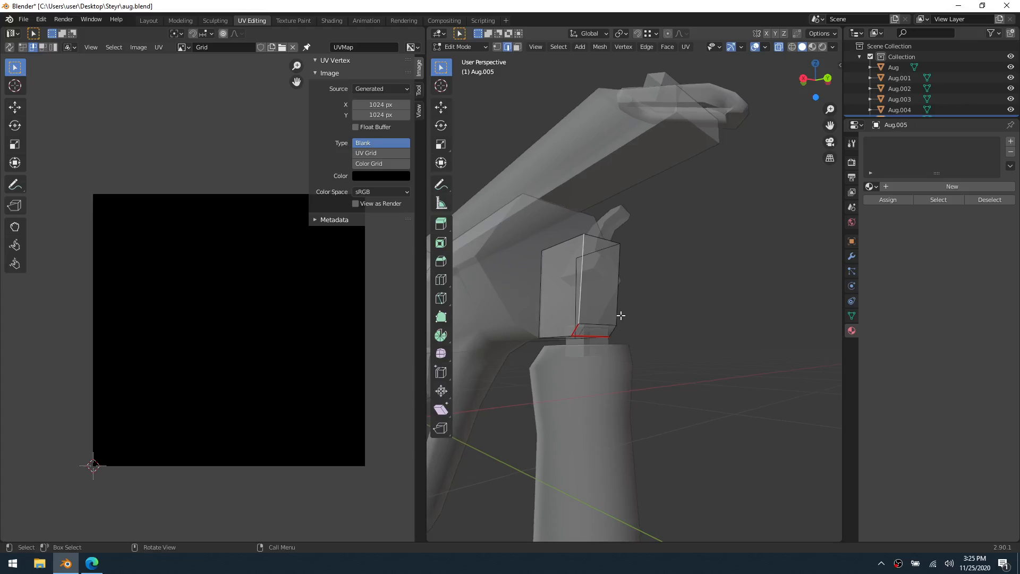
{"action": "right_click", "coordinate": [620, 315]}
{"action": "left_click", "coordinate": [620, 317]}
{"action": "key", "text": "a"}
{"action": "key", "text": "u"}
{"action": "left_click", "coordinate": [621, 315]}
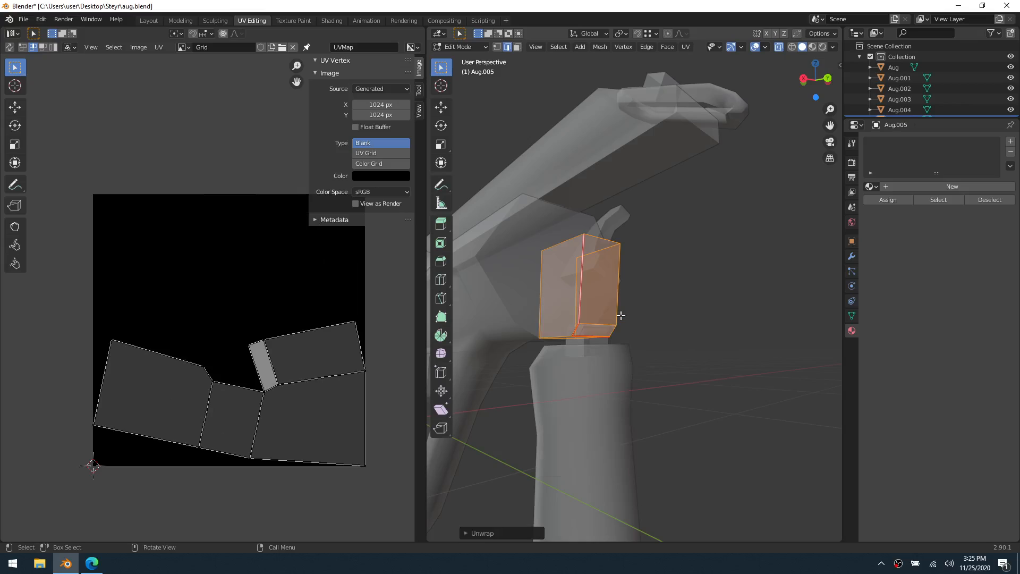
Mark the short edge on the opposite side of the small bevelled face as a seam and unwrap the whole block
{"action": "mouse_move", "coordinate": [582, 330]}
{"action": "middle_mouse_down"}
{"action": "mouse_move", "coordinate": [492, 321]}
{"action": "mouse_move", "coordinate": [669, 292]}
{"action": "mouse_move", "coordinate": [573, 298]}
{"action": "mouse_move", "coordinate": [575, 333]}
{"action": "middle_mouse_up"}
{"action": "key", "text": "alt+a"}
{"action": "right_click", "coordinate": [575, 332]}
{"action": "left_click", "coordinate": [576, 333]}
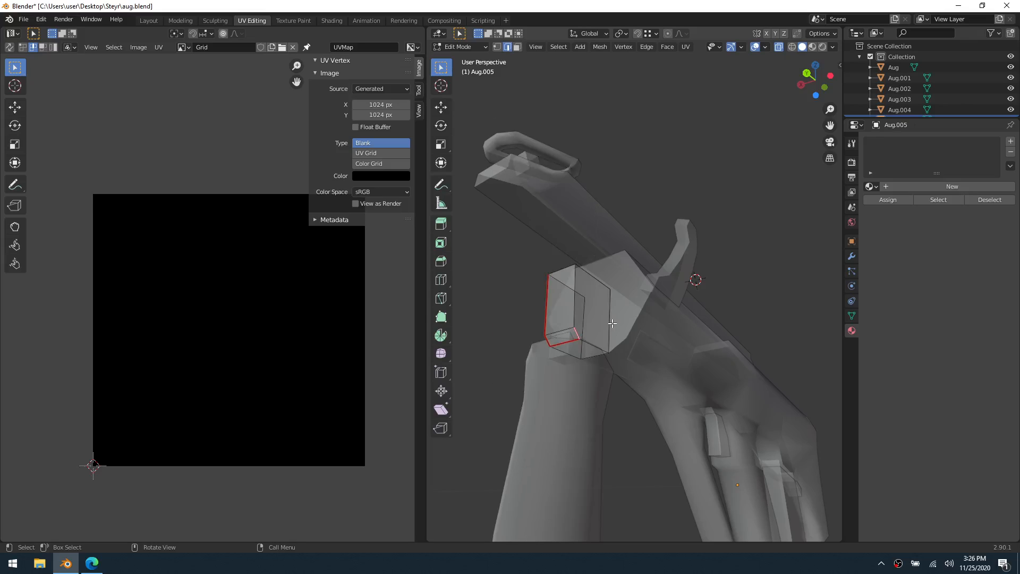
{"action": "key", "text": "a"}
{"action": "key", "text": "u"}
{"action": "left_click", "coordinate": [611, 323]}
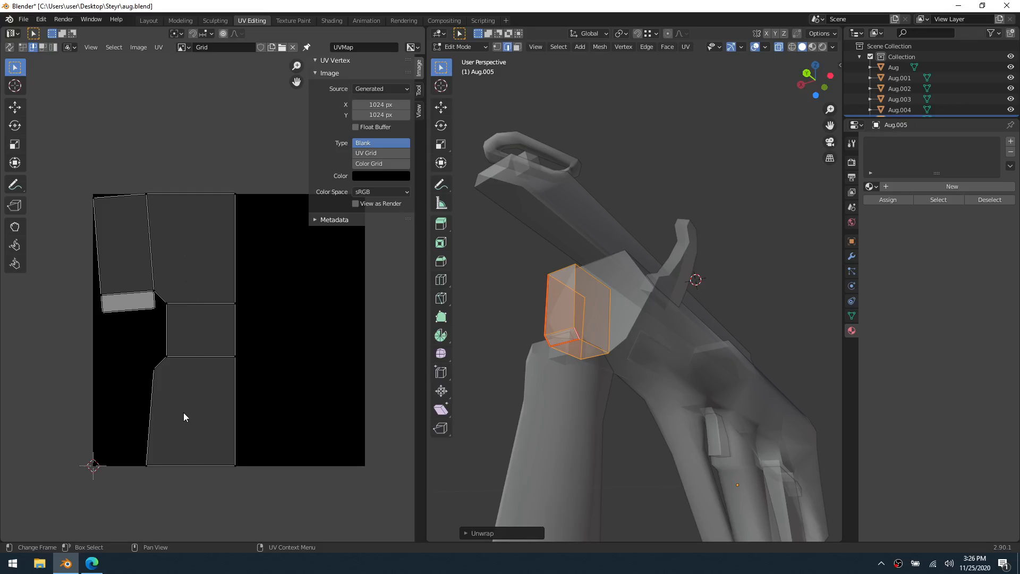
Return to Object Mode and link the existing material named Material to the block above the foregrip
{"action": "middle_click_drag", "start_coordinate": [493, 345], "coordinate": [650, 381]}
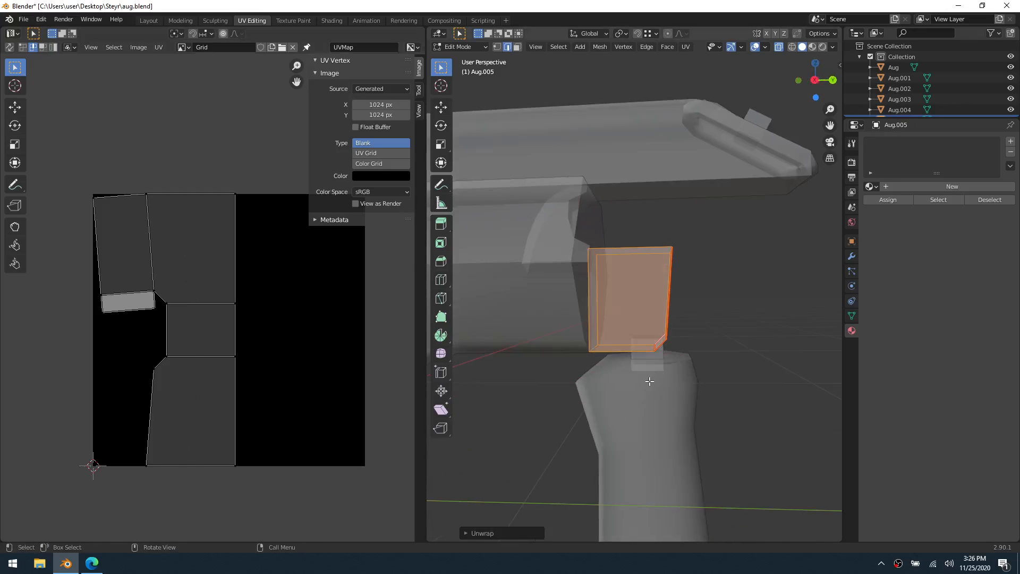
{"action": "key", "text": "ctrl+Tab"}
{"action": "left_click", "coordinate": [620, 300]}
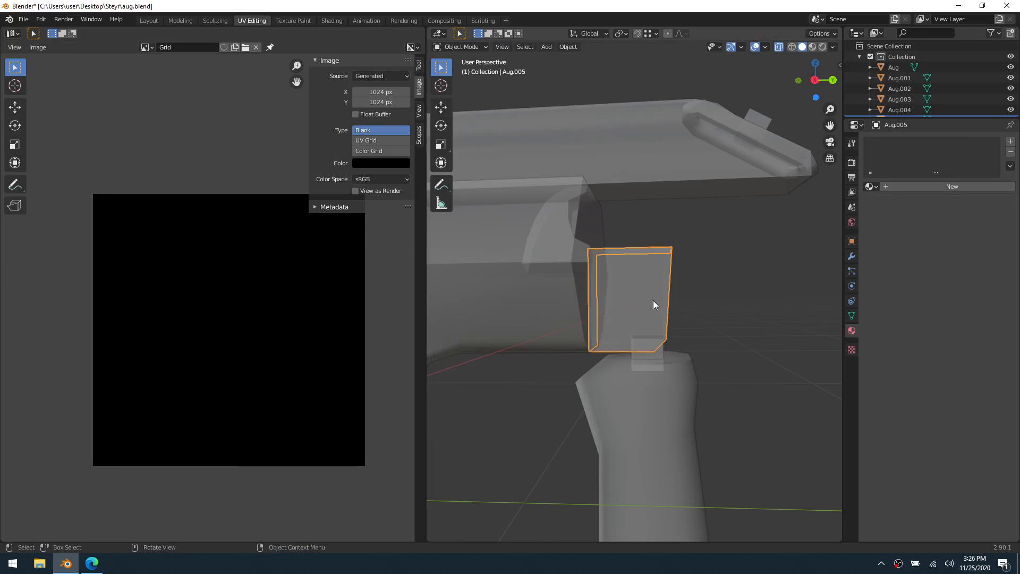
{"action": "scroll", "coordinate": [653, 304], "scroll_direction": "down", "scroll_amount": 4}
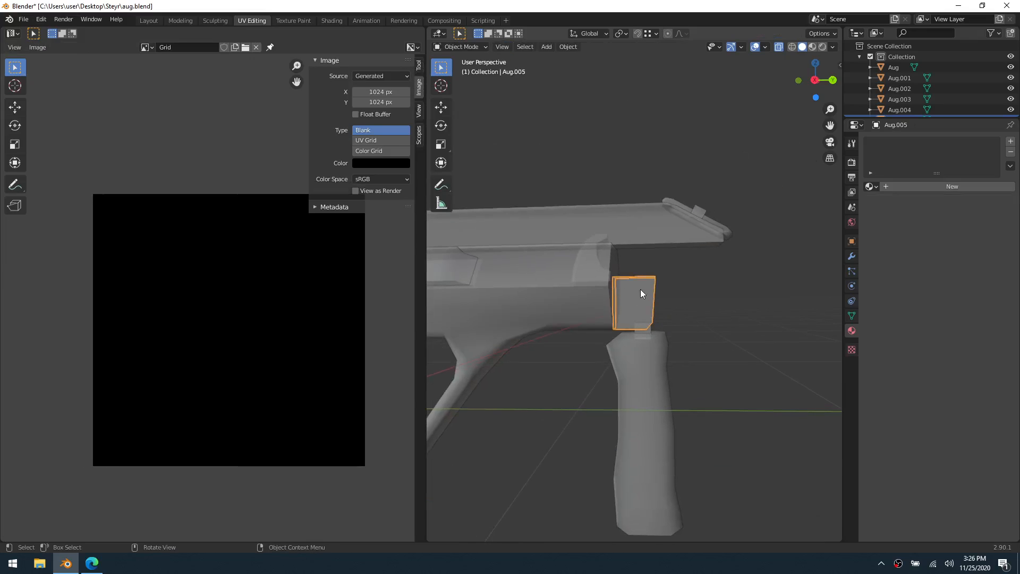
{"action": "middle_click_drag", "start_coordinate": [641, 290], "coordinate": [665, 300], "text": "shift"}
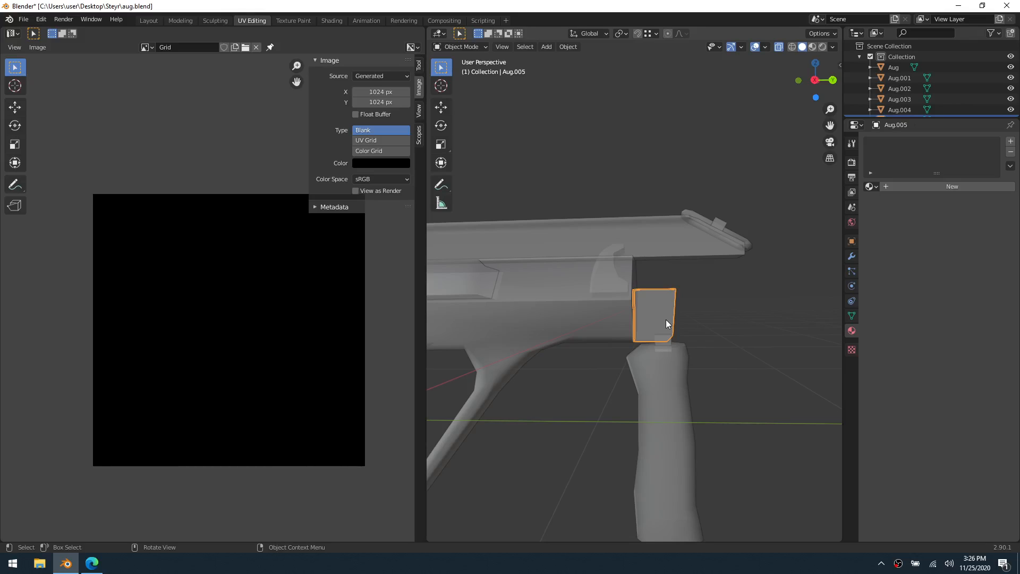
{"action": "middle_click_drag", "start_coordinate": [684, 324], "coordinate": [648, 322]}
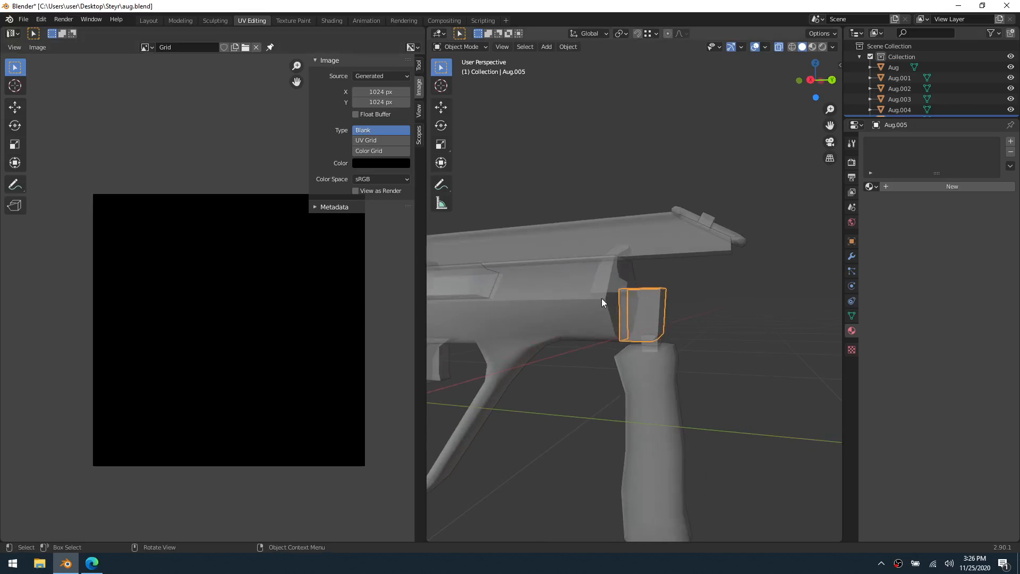
{"action": "right_click", "coordinate": [675, 288]}
{"action": "left_click", "coordinate": [869, 187]}
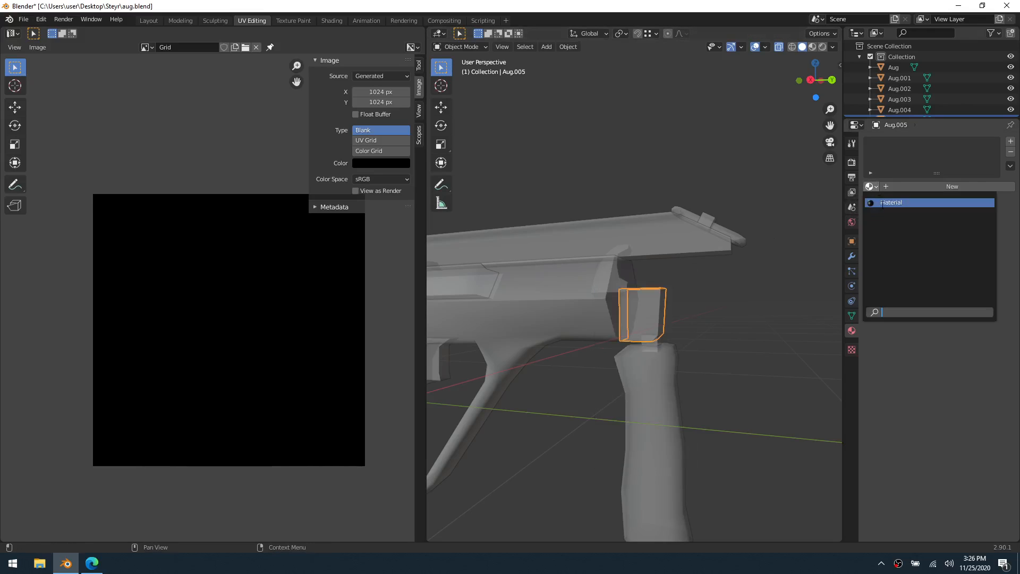
{"action": "left_click", "coordinate": [882, 202]}
Set the Grid image's generated type to Color Grid and check the texture on the block
{"action": "scroll", "coordinate": [706, 314], "scroll_direction": "up", "scroll_amount": 3}
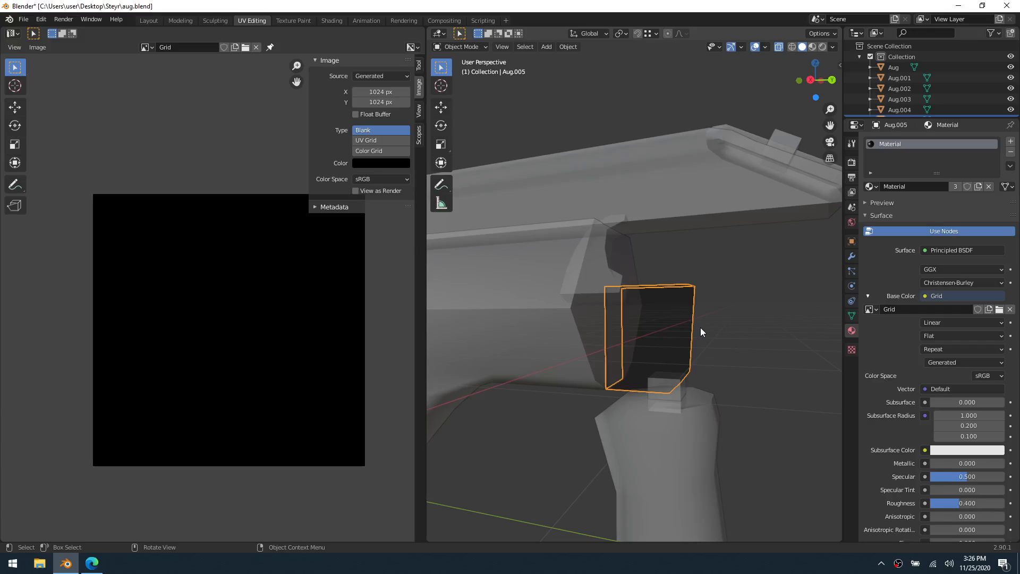
{"action": "right_click", "coordinate": [701, 287]}
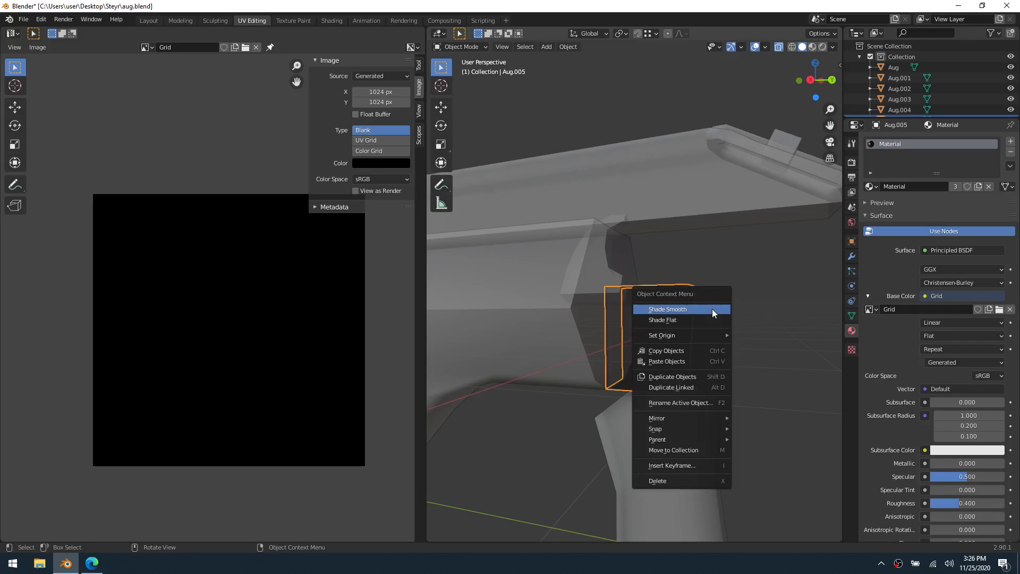
{"action": "left_click", "coordinate": [376, 151]}
{"action": "middle_click_drag", "start_coordinate": [713, 361], "coordinate": [593, 340]}
Hide the finished block above the foregrip in Object Mode
{"action": "right_click", "coordinate": [589, 335]}
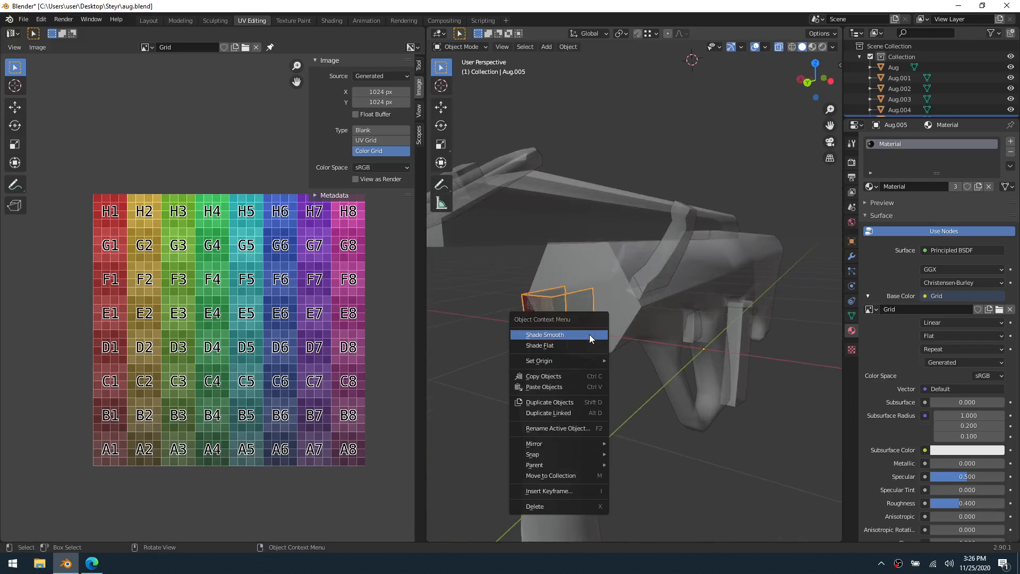
{"action": "key", "text": "ctrl+Tab"}
{"action": "right_click", "coordinate": [664, 323]}
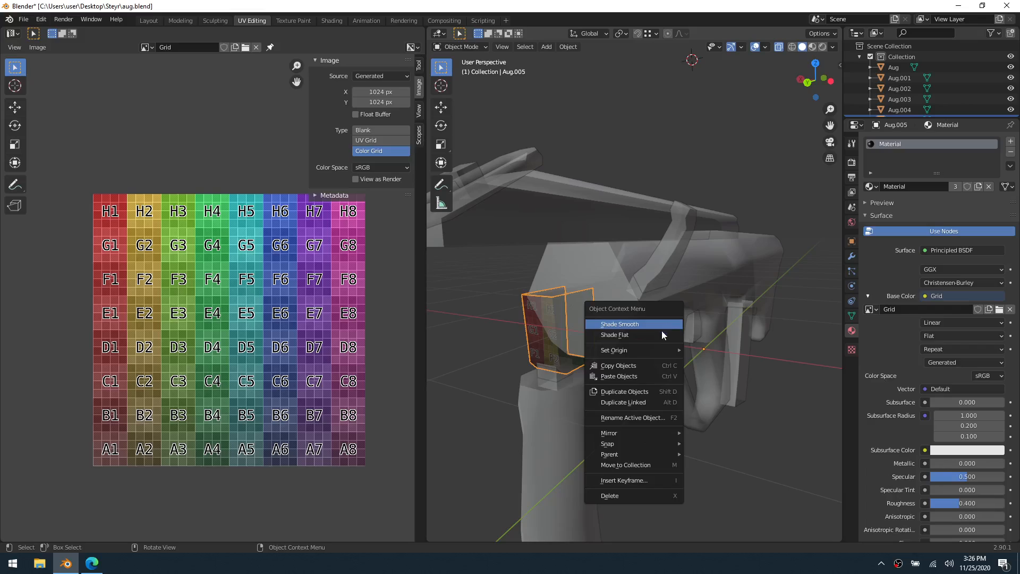
{"action": "mouse_move", "coordinate": [644, 441]}
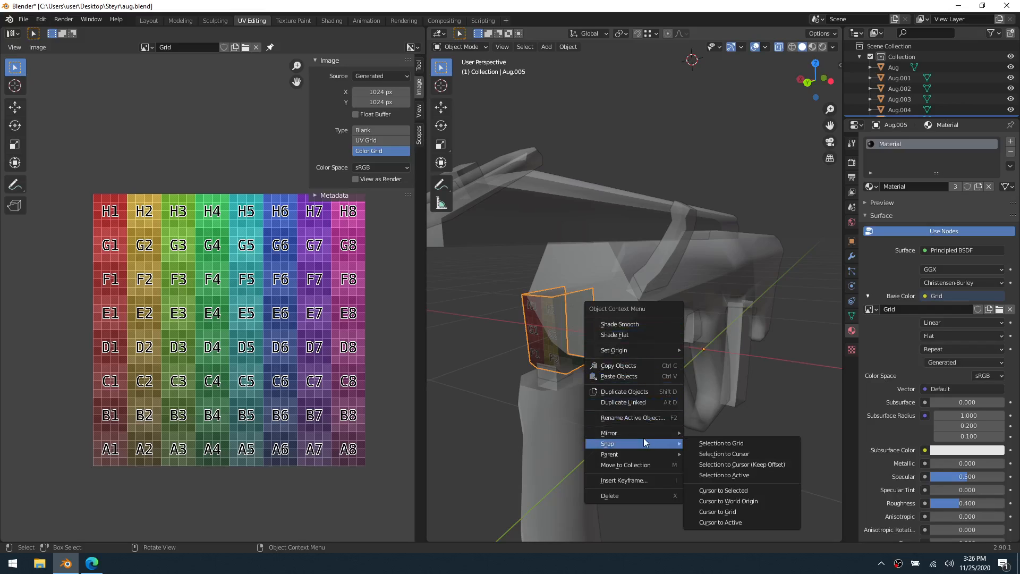
{"action": "key", "text": "h"}
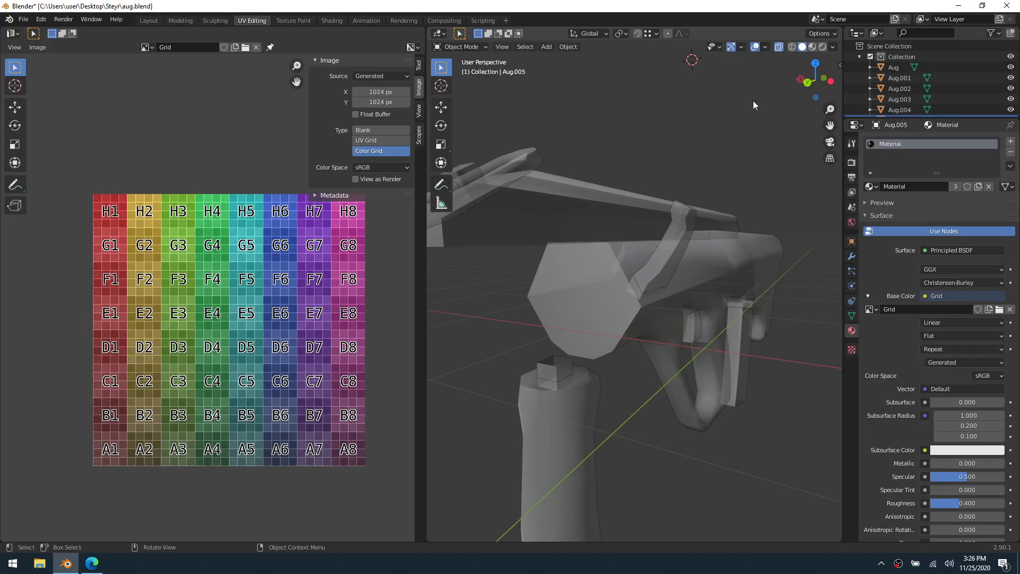
Turn off the floor grid and the X and Y axes in the 3D viewport overlays
{"action": "left_click", "coordinate": [765, 46]}
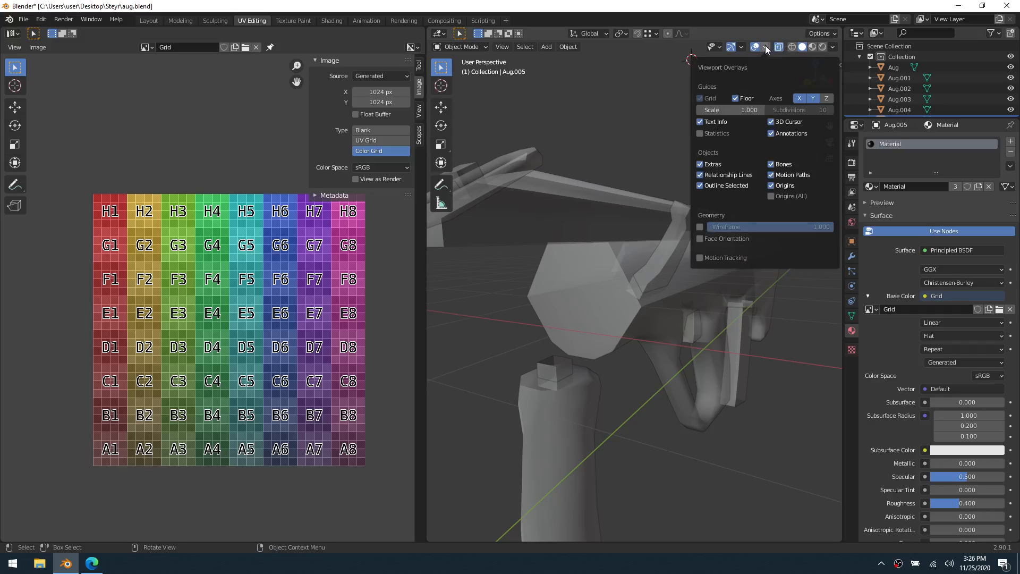
{"action": "left_click", "coordinate": [734, 100]}
{"action": "left_click", "coordinate": [813, 98]}
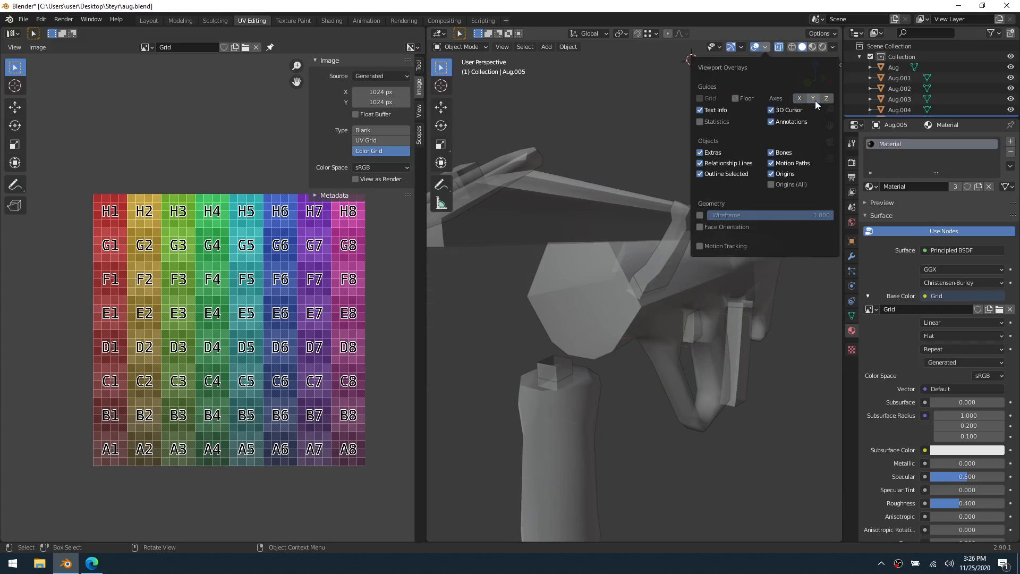
Put the small cube on top of the foregrip into Edit Mode and mark one of its vertical edges as a seam
{"action": "middle_click_drag", "start_coordinate": [646, 364], "coordinate": [668, 314]}
{"action": "left_click", "coordinate": [670, 318]}
{"action": "left_click", "coordinate": [715, 345]}
{"action": "left_click", "coordinate": [715, 343]}
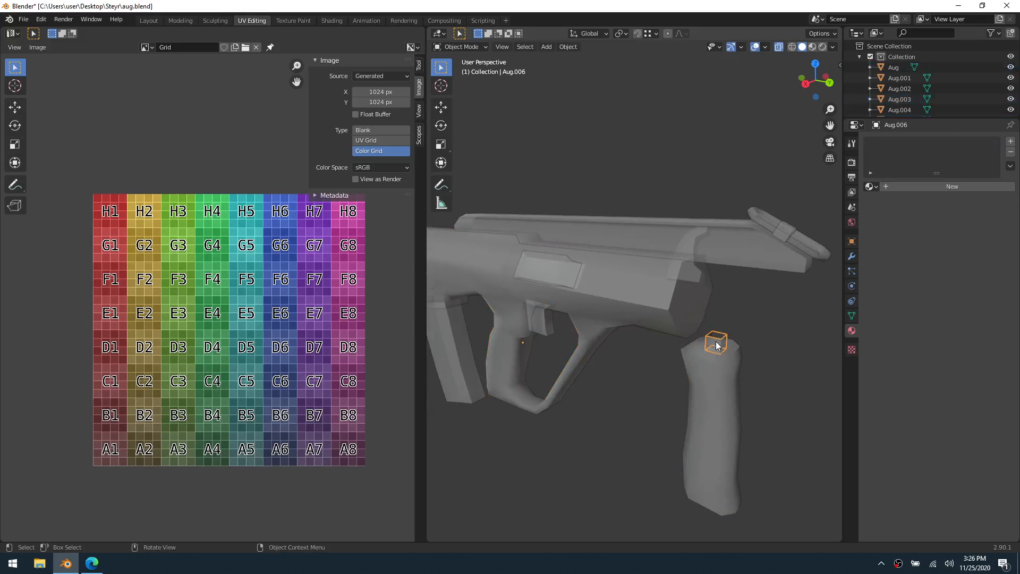
{"action": "key", "text": "ctrl+Tab"}
{"action": "left_click", "coordinate": [754, 345]}
{"action": "middle_click_drag", "start_coordinate": [742, 345], "coordinate": [682, 327], "text": "shift"}
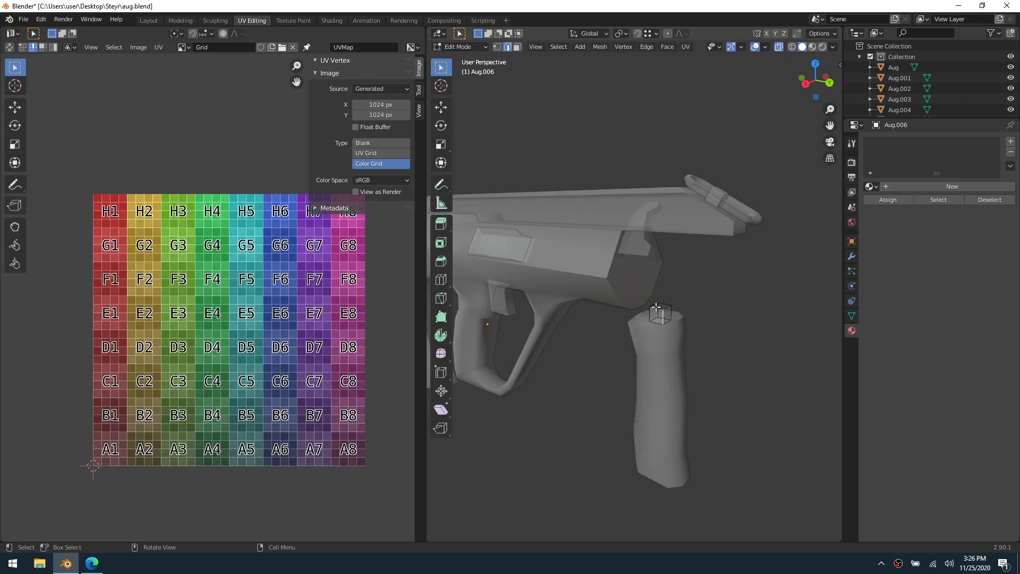
{"action": "right_click", "coordinate": [686, 313]}
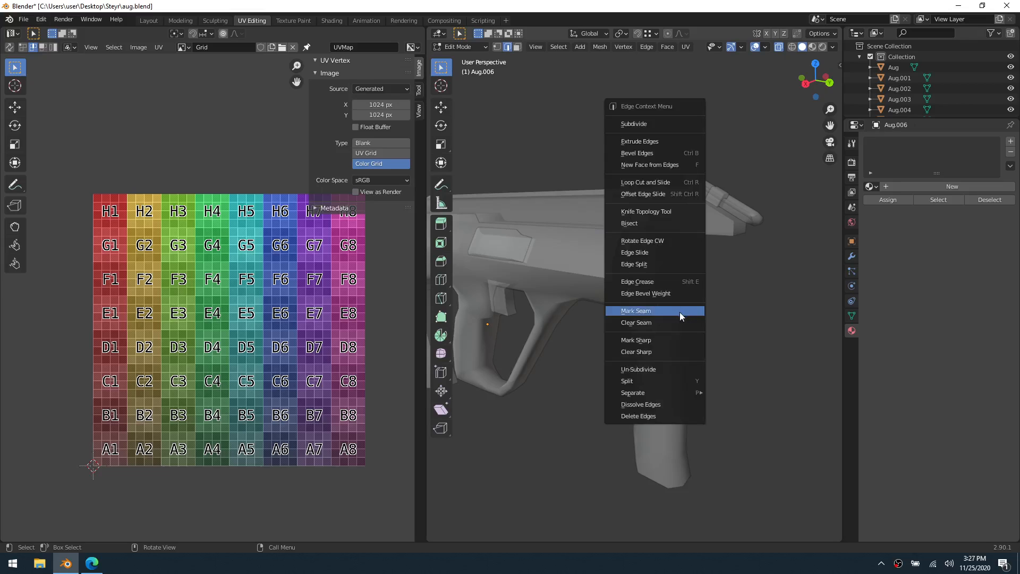
{"action": "left_click", "coordinate": [680, 312]}
Unwrap the whole cube and set the Grid image's generated type to Blank
{"action": "key", "text": "a"}
{"action": "key", "text": "u"}
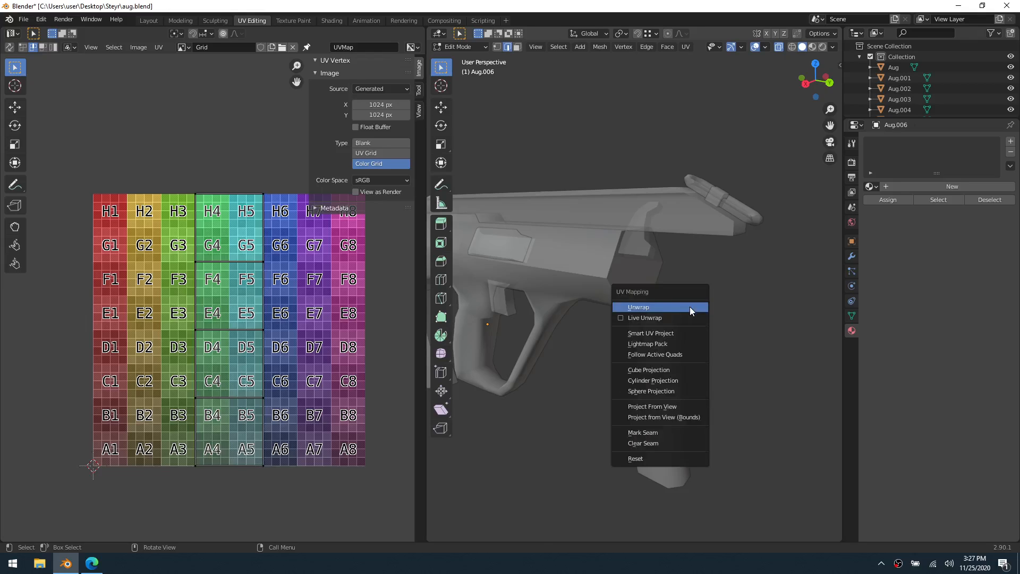
{"action": "left_click", "coordinate": [689, 307]}
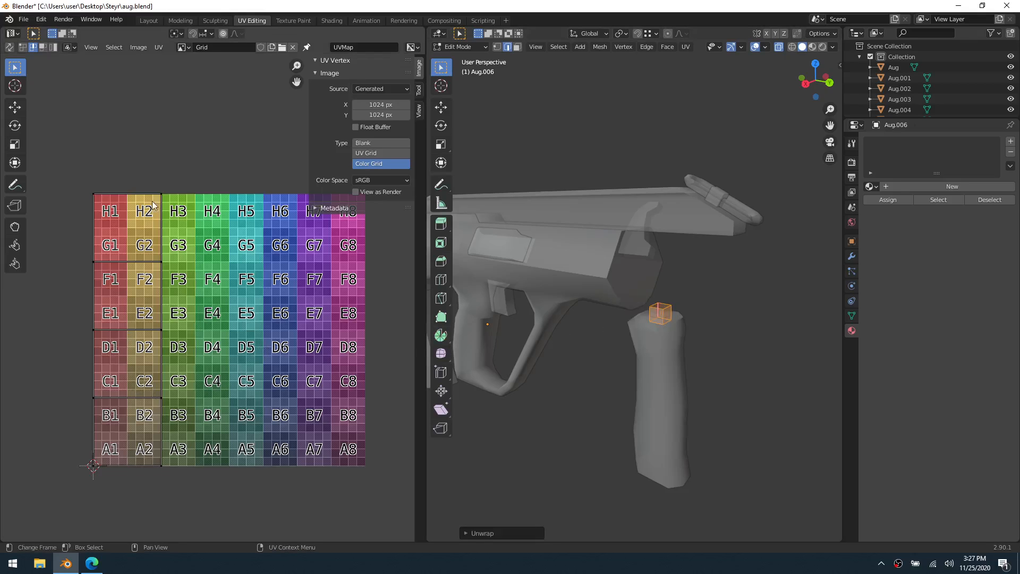
{"action": "left_click", "coordinate": [366, 143]}
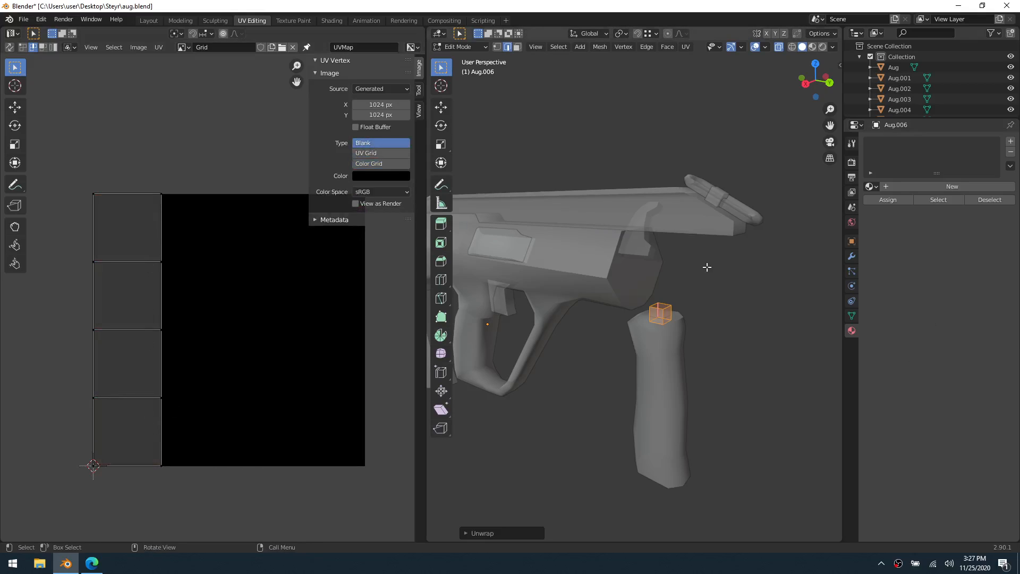
Return to Object Mode and hide the finished cube above the foregrip
{"action": "key", "text": "ctrl+Tab"}
{"action": "left_click", "coordinate": [671, 268]}
{"action": "left_click", "coordinate": [670, 266]}
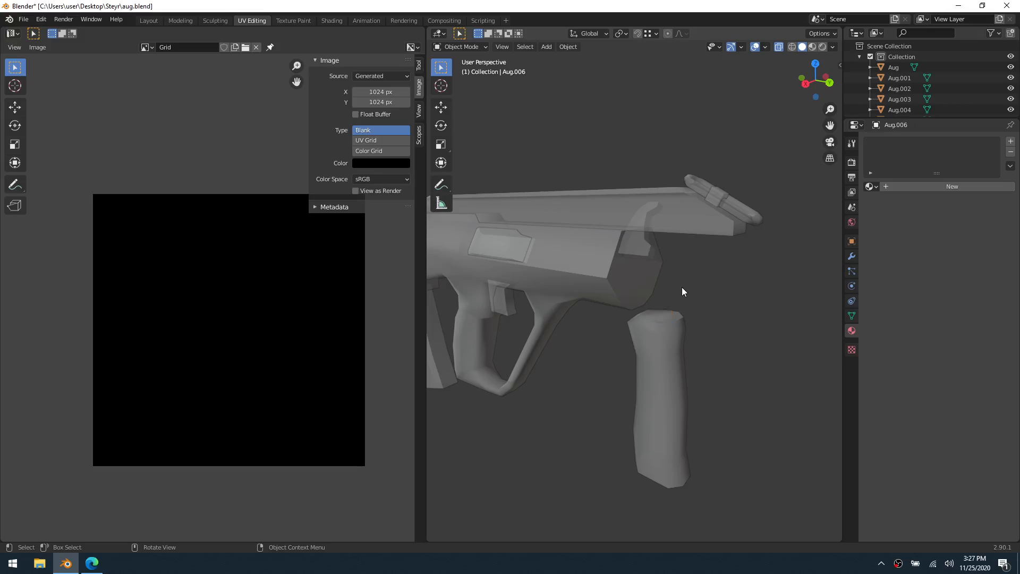
Put the small cube beside the elongated ring into Edit Mode and mark its four parallel side edges as seams
{"action": "left_click", "coordinate": [716, 200]}
{"action": "key", "text": "ctrl+Tab"}
{"action": "left_click", "coordinate": [743, 201]}
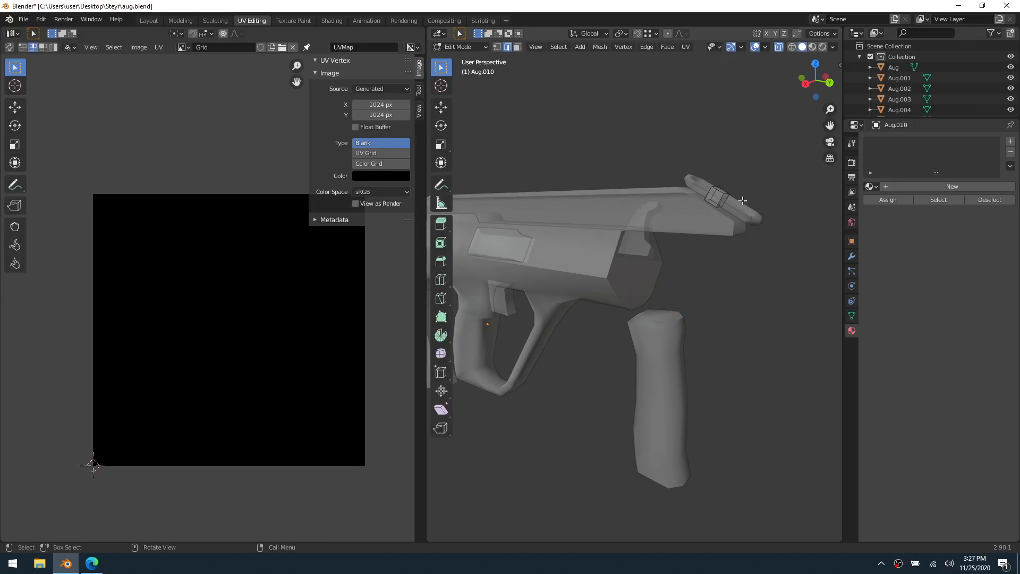
{"action": "middle_click_drag", "start_coordinate": [743, 200], "coordinate": [648, 262]}
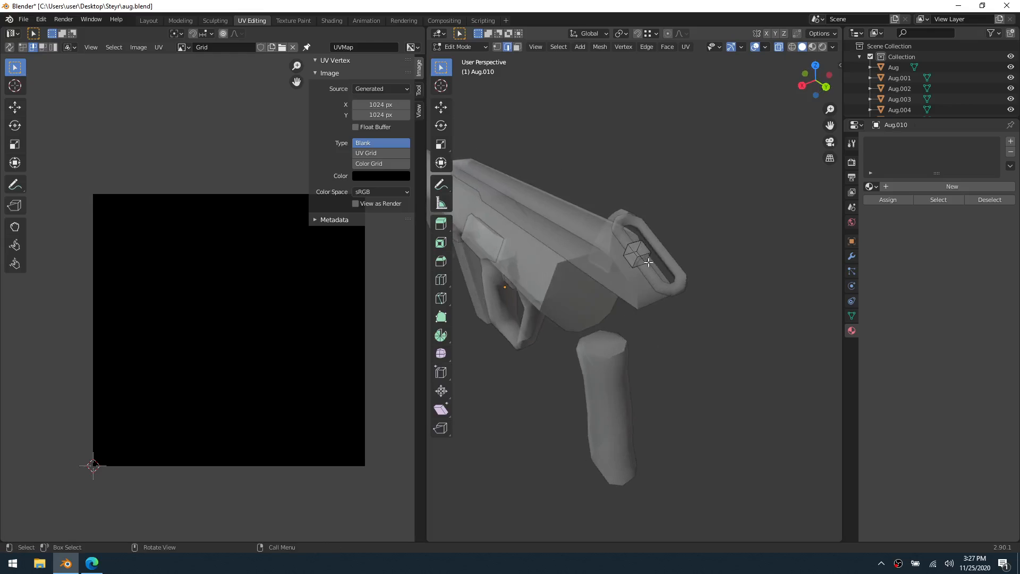
{"action": "scroll", "coordinate": [643, 261], "scroll_direction": "up", "scroll_amount": 3}
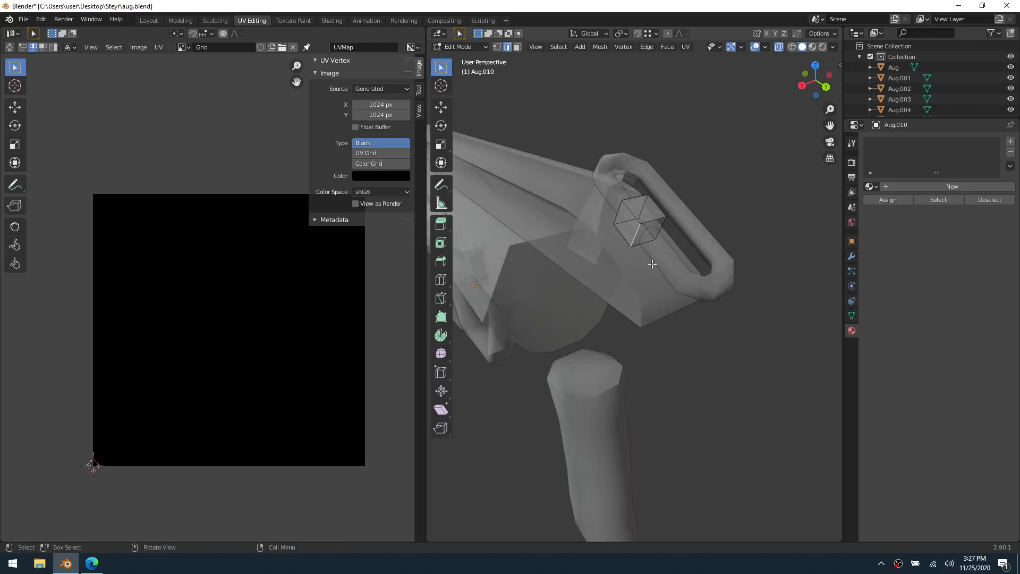
{"action": "left_click", "coordinate": [620, 214], "text": "shift"}
{"action": "left_click", "coordinate": [644, 206], "text": "shift"}
{"action": "left_click", "coordinate": [658, 235], "text": "shift"}
{"action": "right_click", "coordinate": [661, 221]}
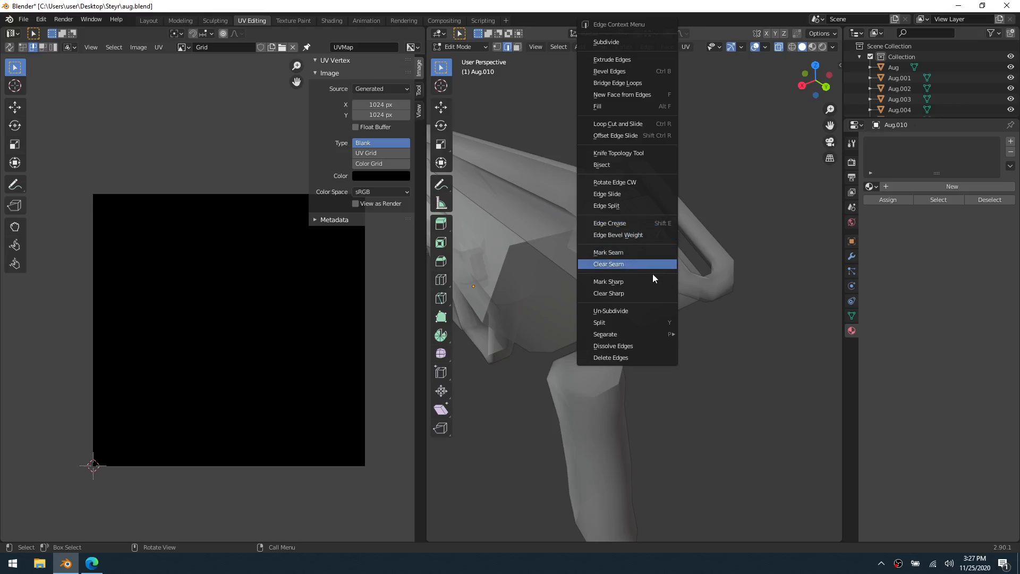
{"action": "left_click", "coordinate": [636, 253]}
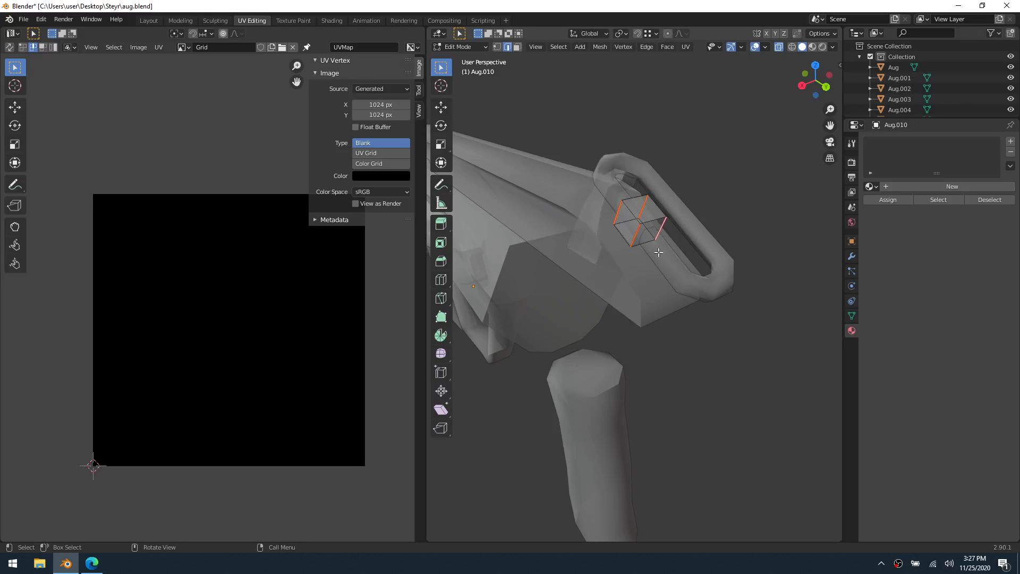
Unwrap the whole cube and rotate its complete UV layout by 45 degrees
{"action": "key", "text": "a"}
{"action": "key", "text": "u"}
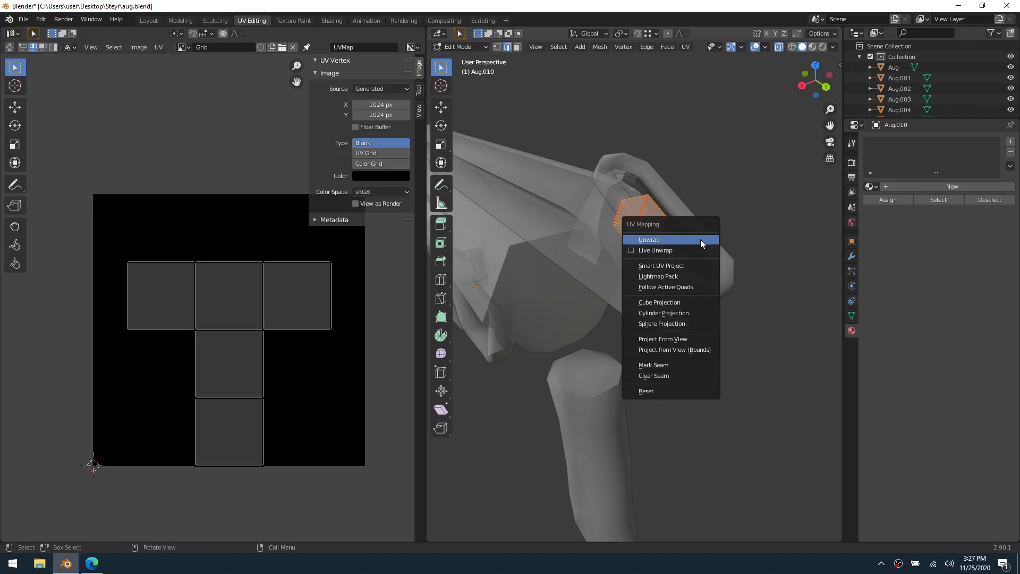
{"action": "left_click", "coordinate": [700, 239]}
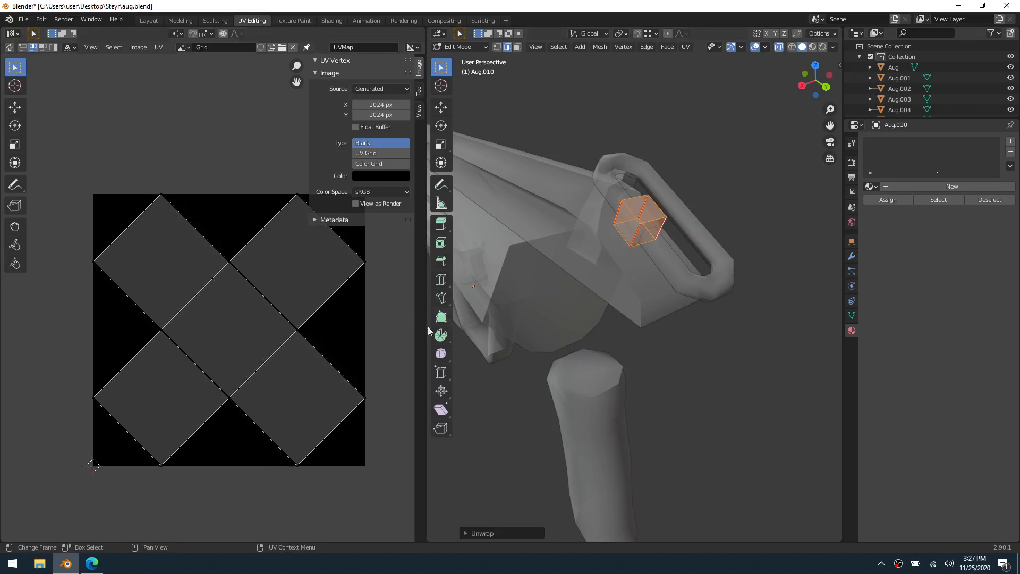
{"action": "key", "text": "a"}
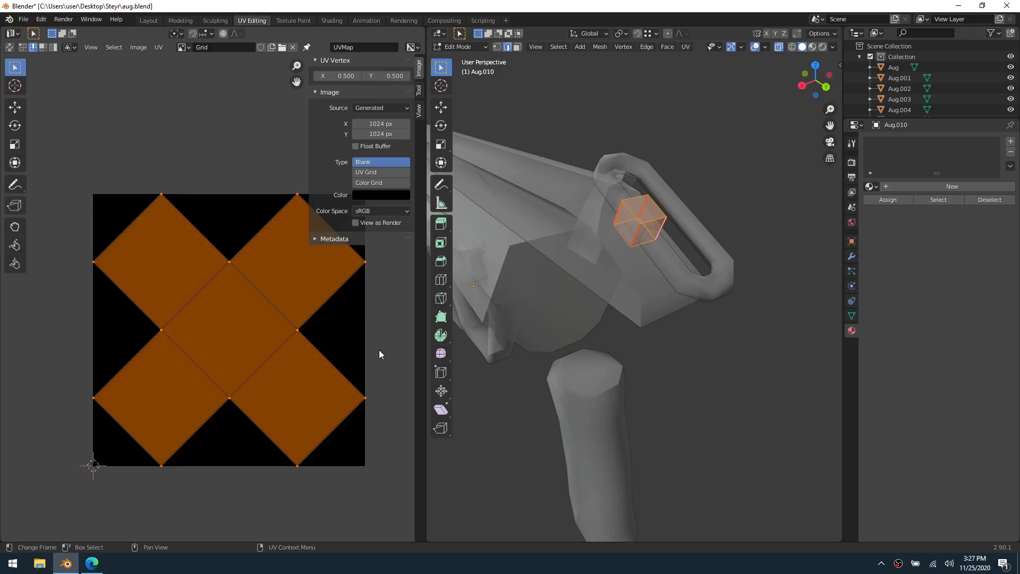
{"action": "type", "text": "r"}
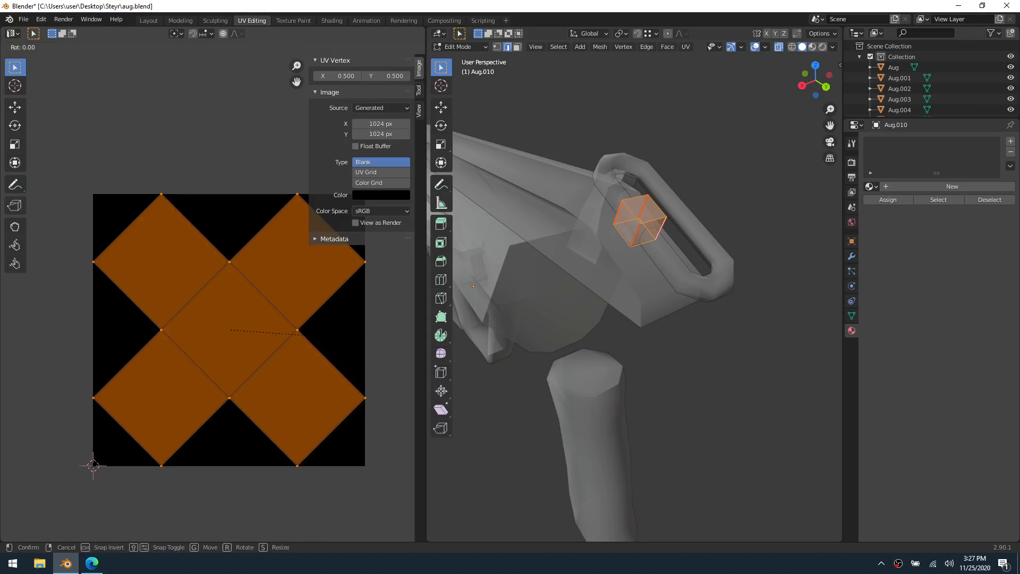
{"action": "type", "text": "45"}
{"action": "key", "text": "Return"}
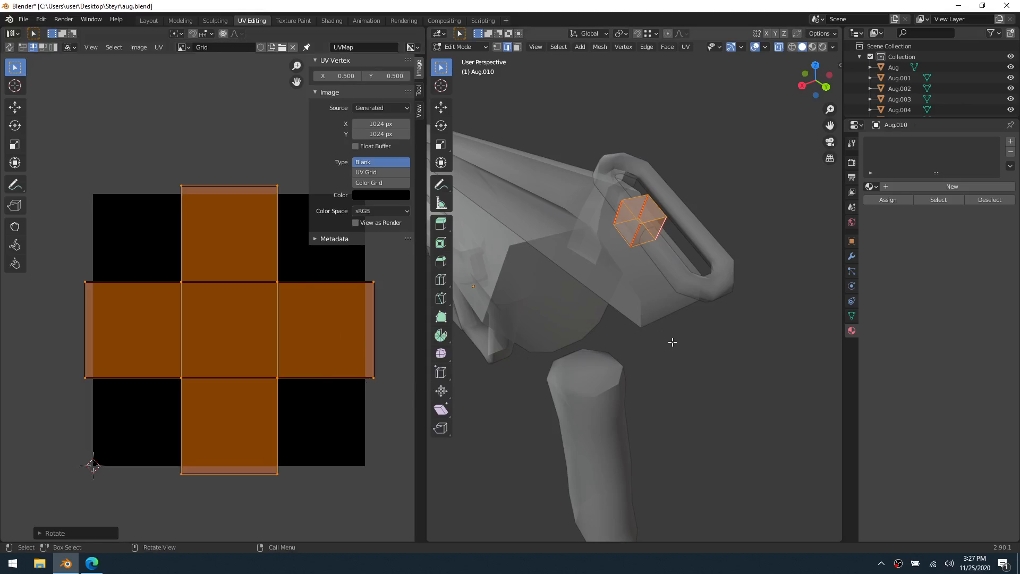
Return to Object Mode and hide the finished cube beside the elongated ring
{"action": "key", "text": "q"}
{"action": "key", "text": "ctrl+Tab"}
{"action": "left_click", "coordinate": [637, 293]}
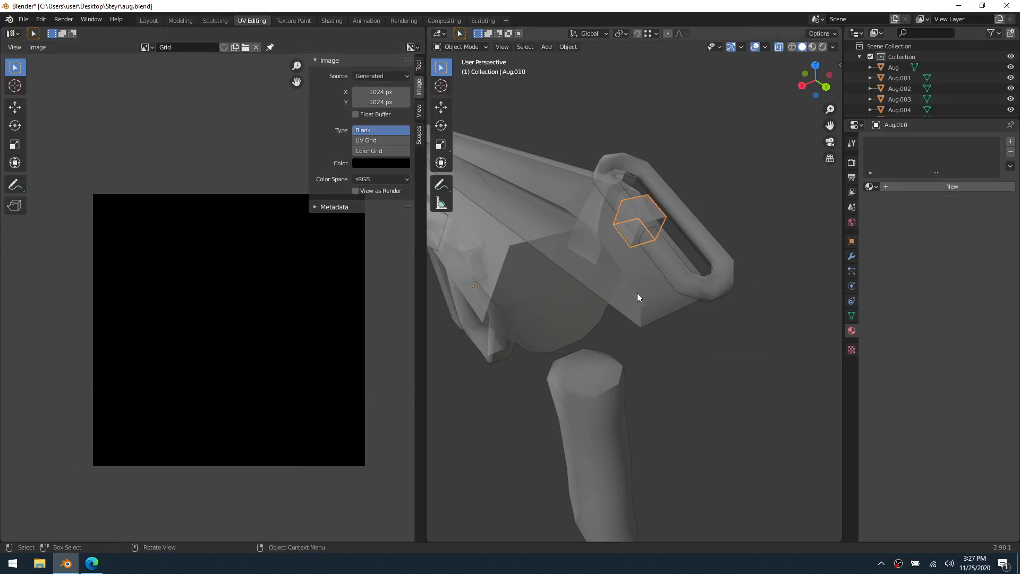
{"action": "left_click", "coordinate": [660, 290]}
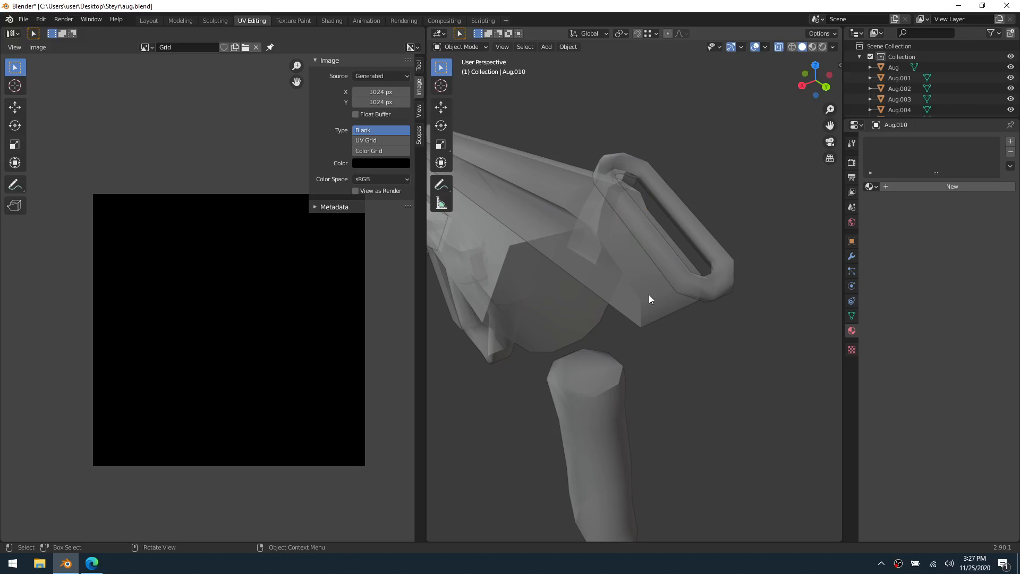
Put the elongated ring into Edit Mode and turn off X-ray display
{"action": "left_click", "coordinate": [665, 249]}
{"action": "key", "text": "ctrl+Tab"}
{"action": "left_click", "coordinate": [701, 253]}
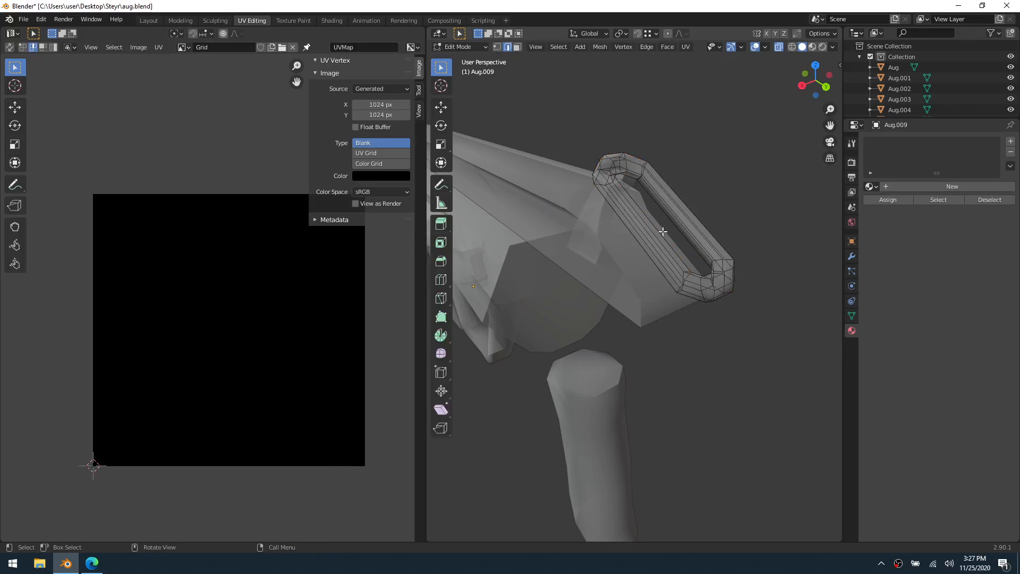
{"action": "middle_click_drag", "start_coordinate": [662, 228], "coordinate": [633, 279]}
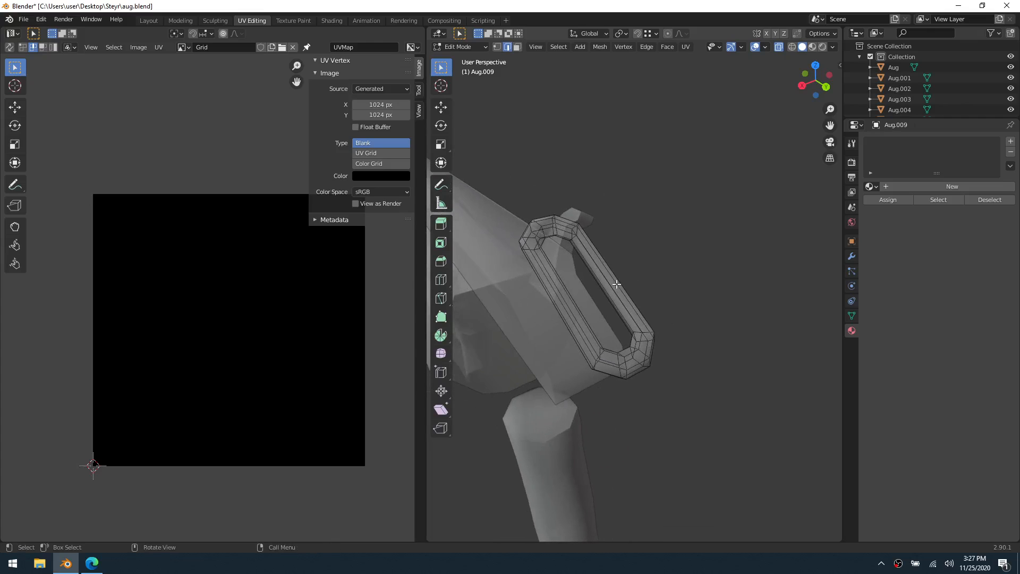
{"action": "key", "text": "alt+z"}
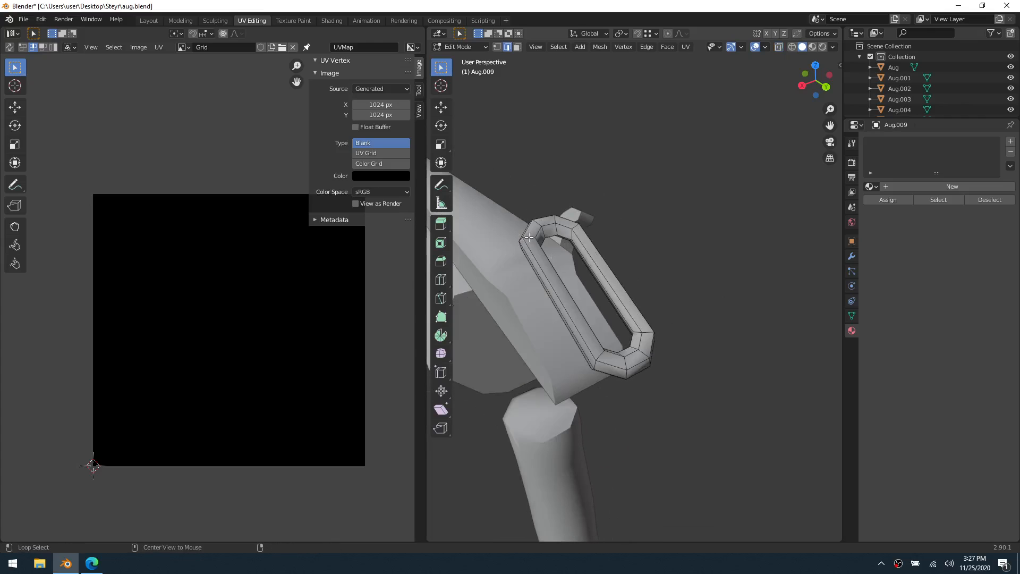
Mark the ring's inner lengthwise edge loop and one loop around its cross-section as seams
{"action": "mouse_move", "coordinate": [521, 253]}
{"action": "middle_mouse_down"}
{"action": "mouse_move", "coordinate": [490, 242]}
{"action": "mouse_move", "coordinate": [484, 225]}
{"action": "mouse_move", "coordinate": [486, 246]}
{"action": "mouse_move", "coordinate": [564, 269]}
{"action": "mouse_move", "coordinate": [522, 274]}
{"action": "middle_mouse_up"}
{"action": "scroll", "coordinate": [564, 268], "scroll_direction": "up", "scroll_amount": 1}
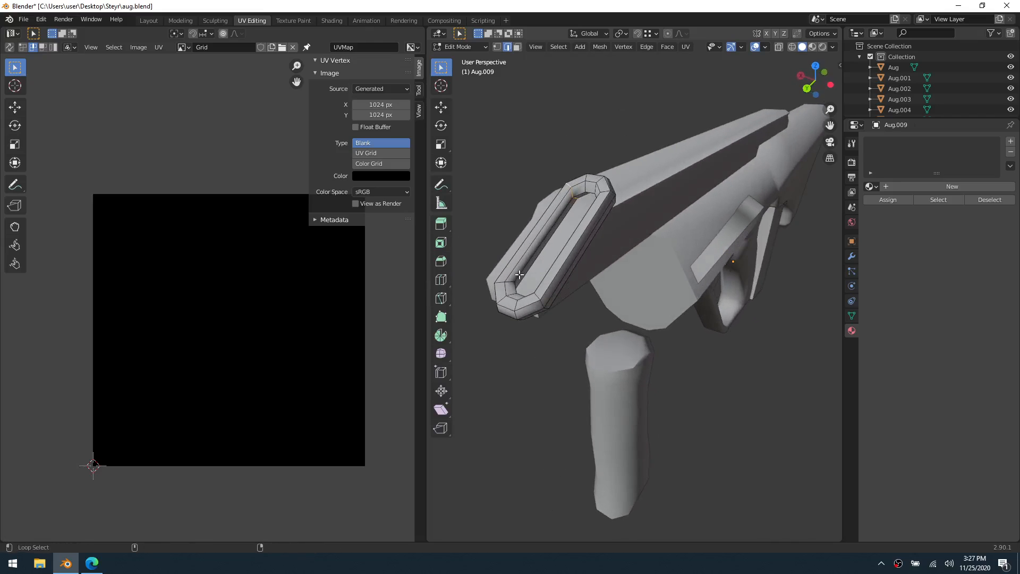
{"action": "left_click", "coordinate": [521, 274], "text": "alt"}
{"action": "middle_click_drag", "start_coordinate": [569, 248], "coordinate": [573, 247]}
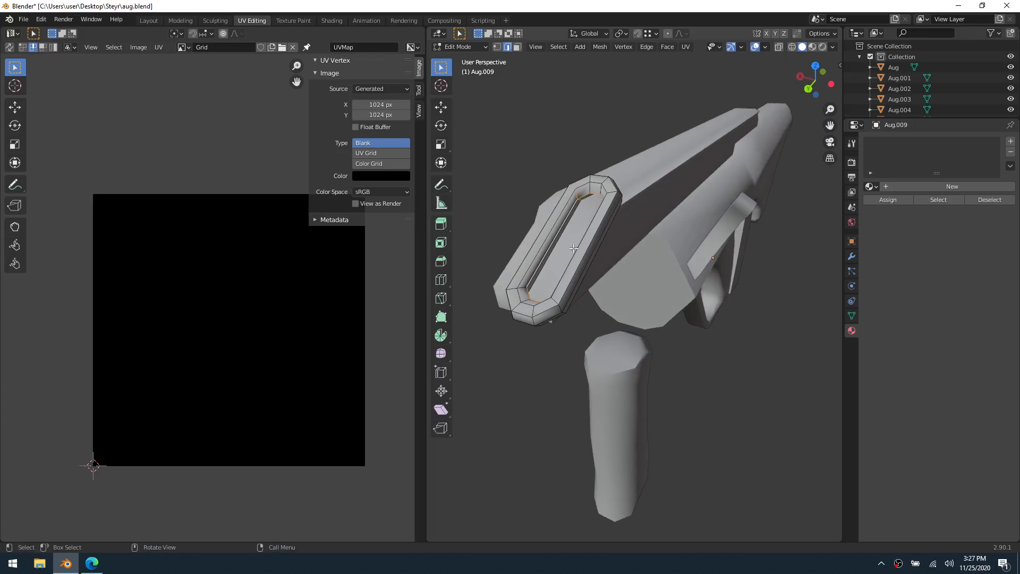
{"action": "right_click", "coordinate": [573, 248]}
{"action": "left_click", "coordinate": [573, 248]}
Select the entire ring mesh and unwrap it along the marked seams
{"action": "key", "text": "a"}
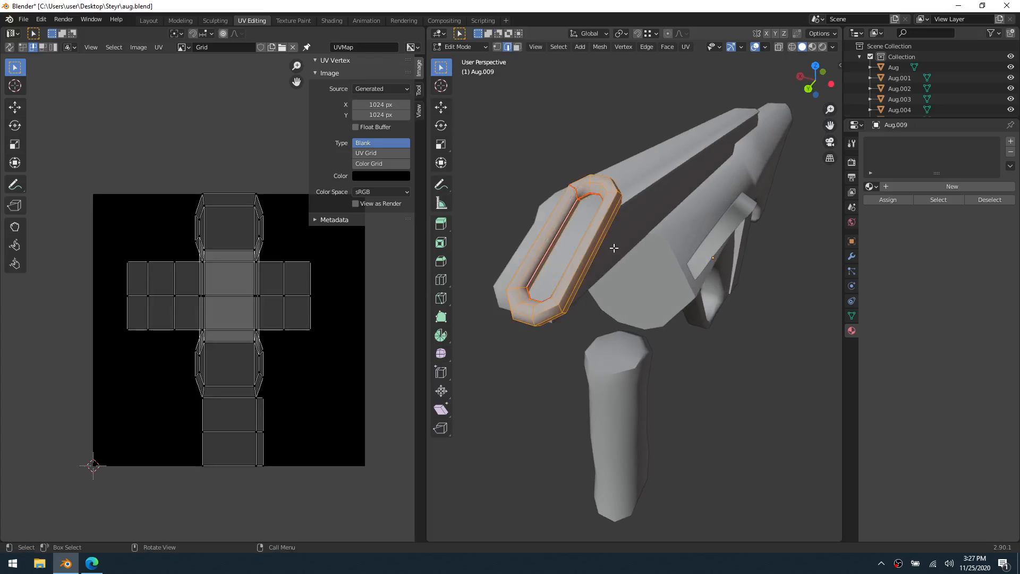
{"action": "key", "text": "u"}
{"action": "left_click", "coordinate": [604, 249]}
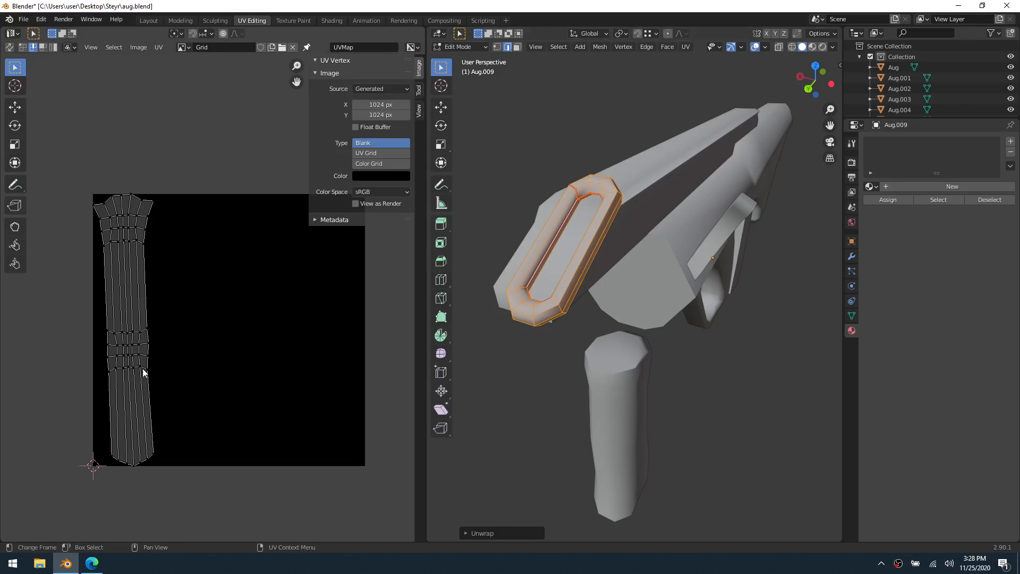
Try to straighten one long border of the ring's UV strip by scaling it to 0 along X, and undo the scaling
{"action": "left_click", "coordinate": [150, 384]}
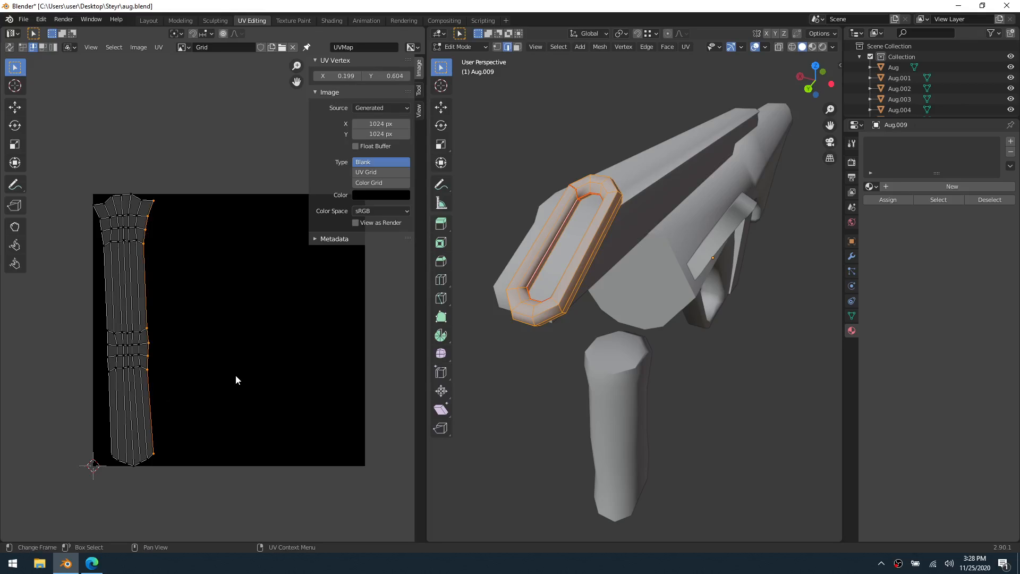
{"action": "key", "text": "s"}
{"action": "key", "text": "x"}
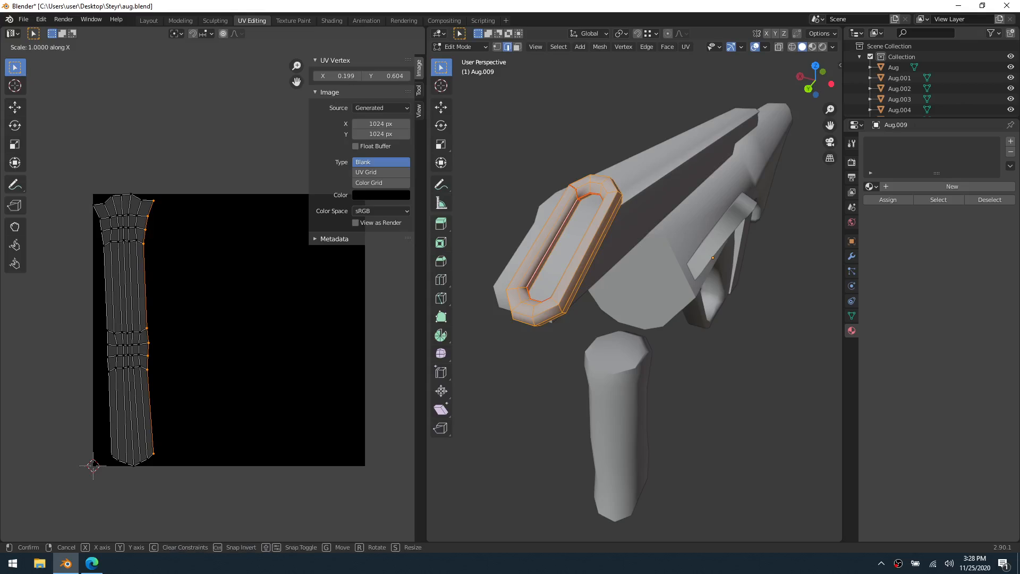
{"action": "key", "text": "0"}
{"action": "key", "text": "Return"}
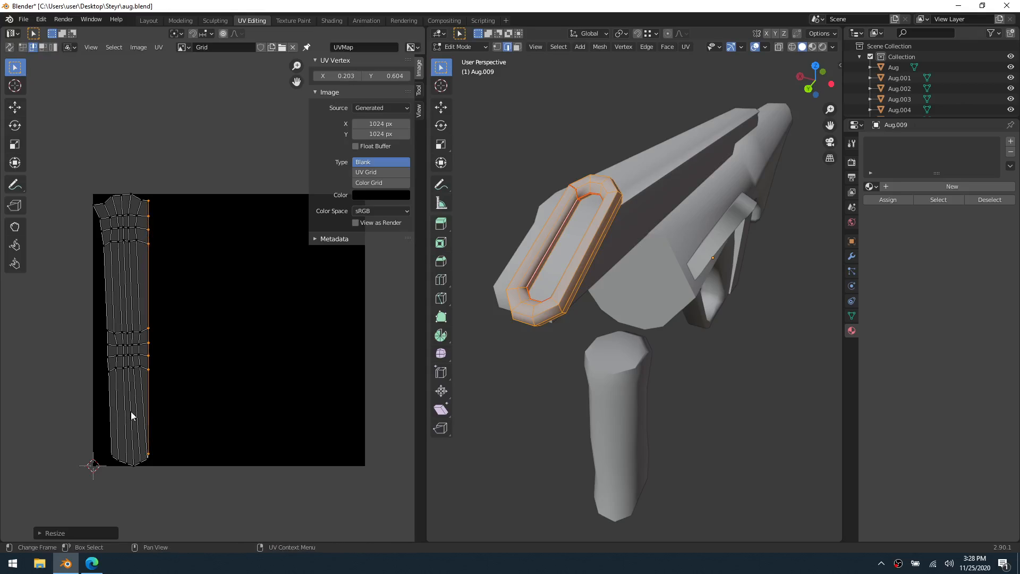
{"action": "key", "text": "ctrl+z"}
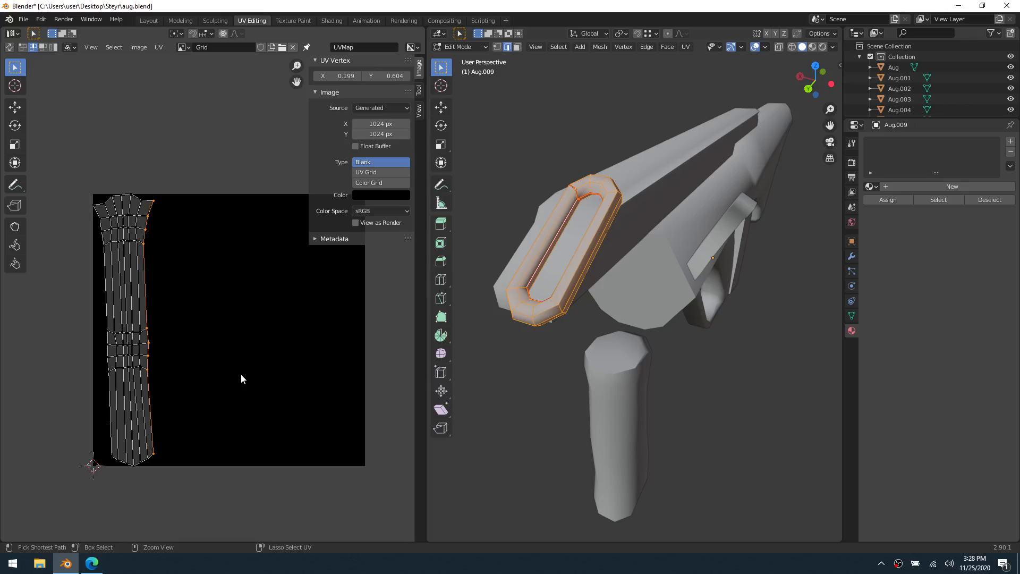
Rotate the ring's whole UV strip by about 2.18 degrees to stand it upright
{"action": "key", "text": "a"}
{"action": "key", "text": "r"}
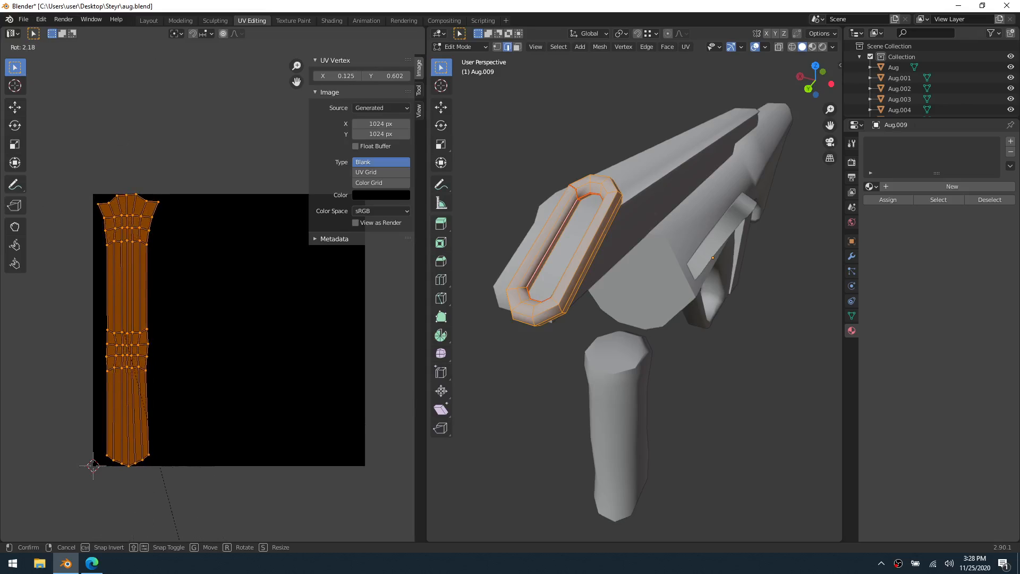
{"action": "left_click", "coordinate": [278, 466]}
Flatten the lowest crosswise edge loop of the UV strip's middle cluster by scaling it to 0 along Y
{"action": "key", "text": "a"}
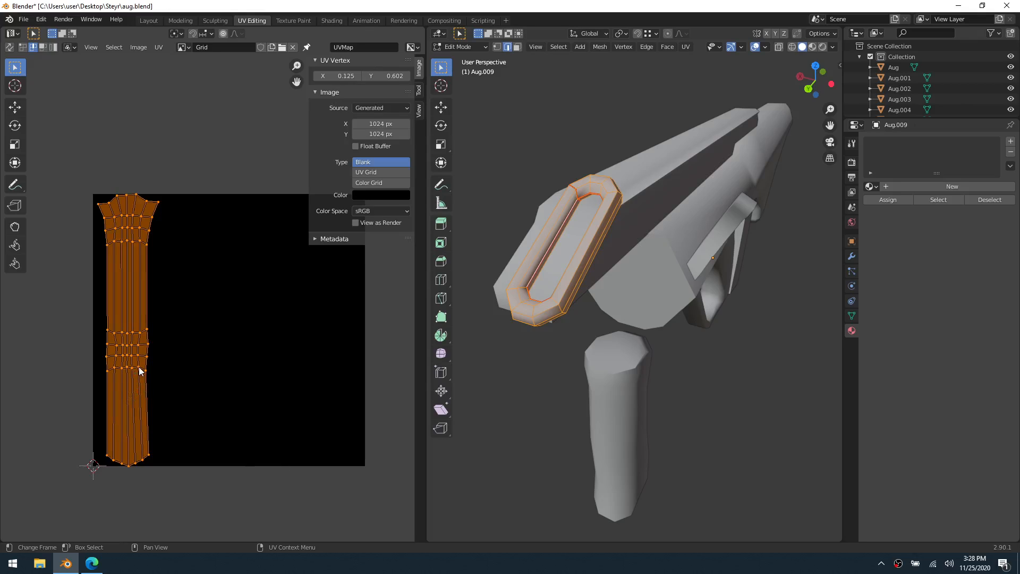
{"action": "left_click", "coordinate": [144, 372]}
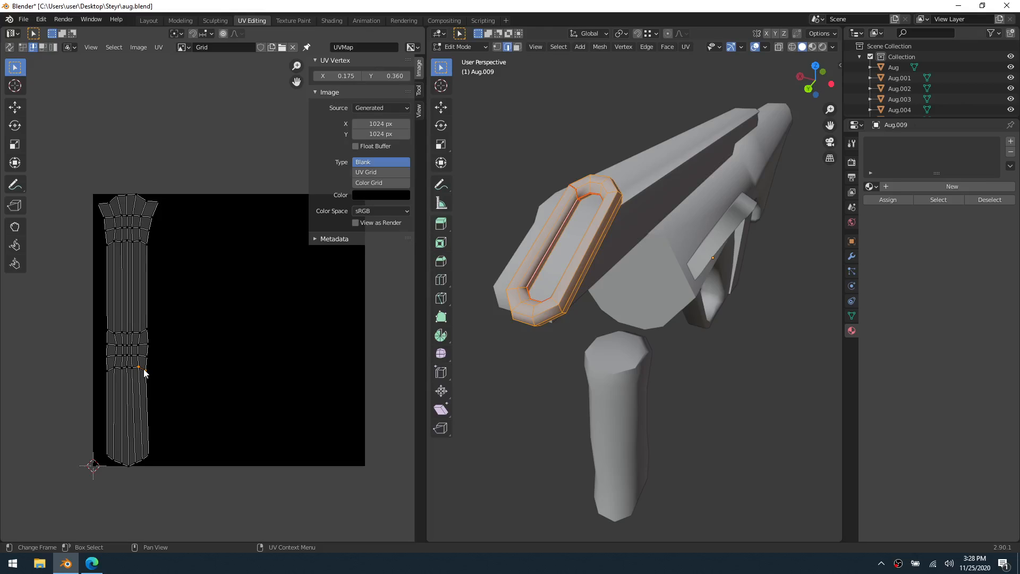
{"action": "left_click", "coordinate": [71, 50]}
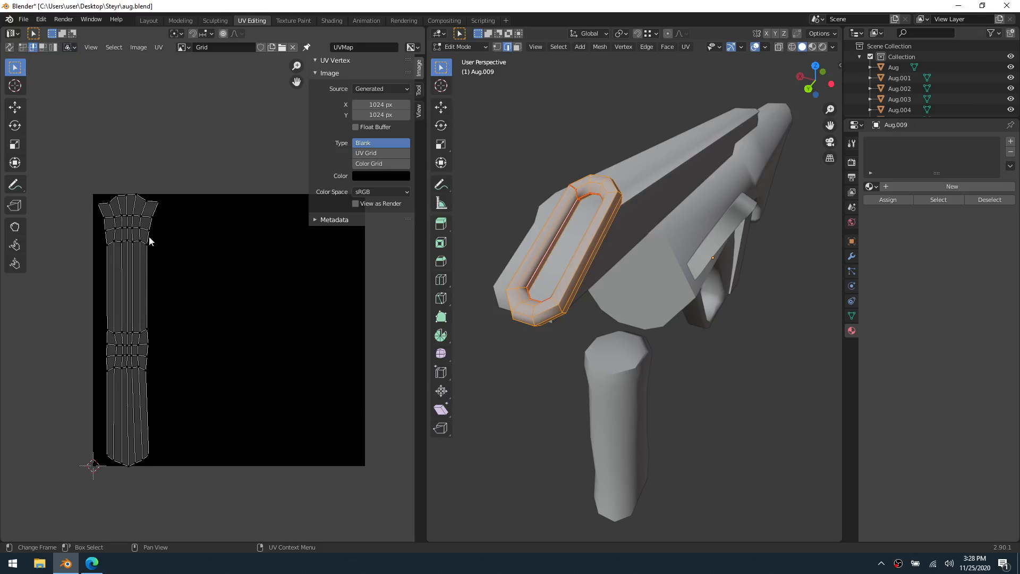
{"action": "left_click", "coordinate": [142, 368], "text": "alt"}
{"action": "key", "text": "s"}
{"action": "key", "text": "y"}
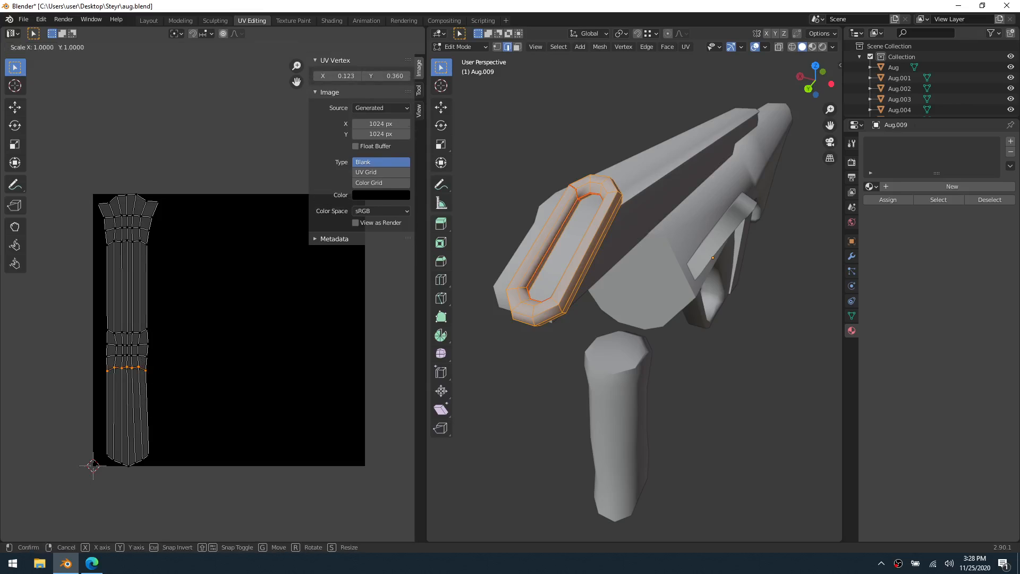
{"action": "key", "text": "0"}
{"action": "key", "text": "Return"}
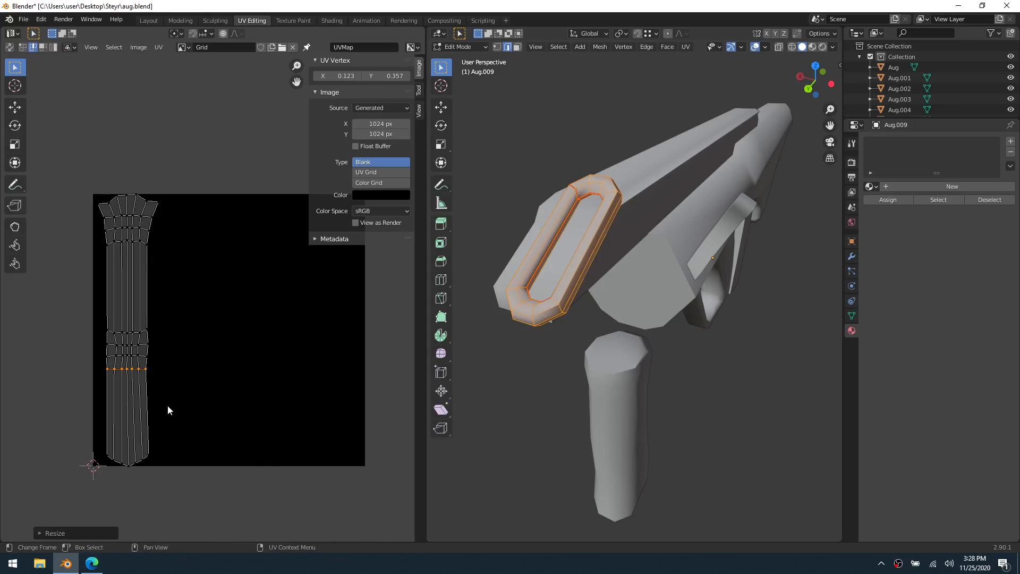
Level the second crosswise loop from the bottom of the strip's middle cluster by scaling it to 0 along Y
{"action": "key", "text": "space"}
{"action": "left_click", "coordinate": [139, 357], "text": "alt"}
{"action": "key", "text": "s"}
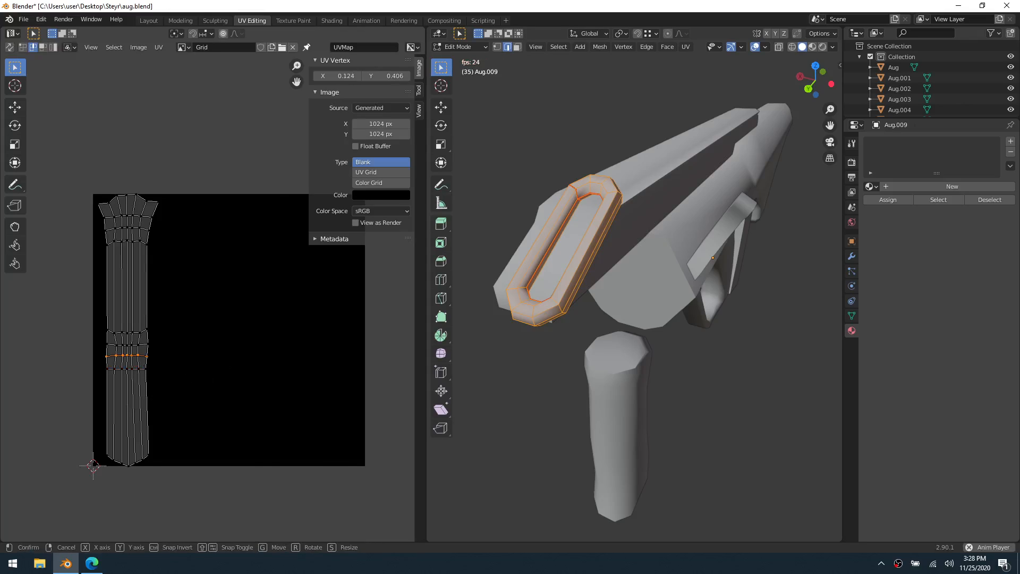
{"action": "key", "text": "y"}
{"action": "key", "text": "0"}
{"action": "key", "text": "Return"}
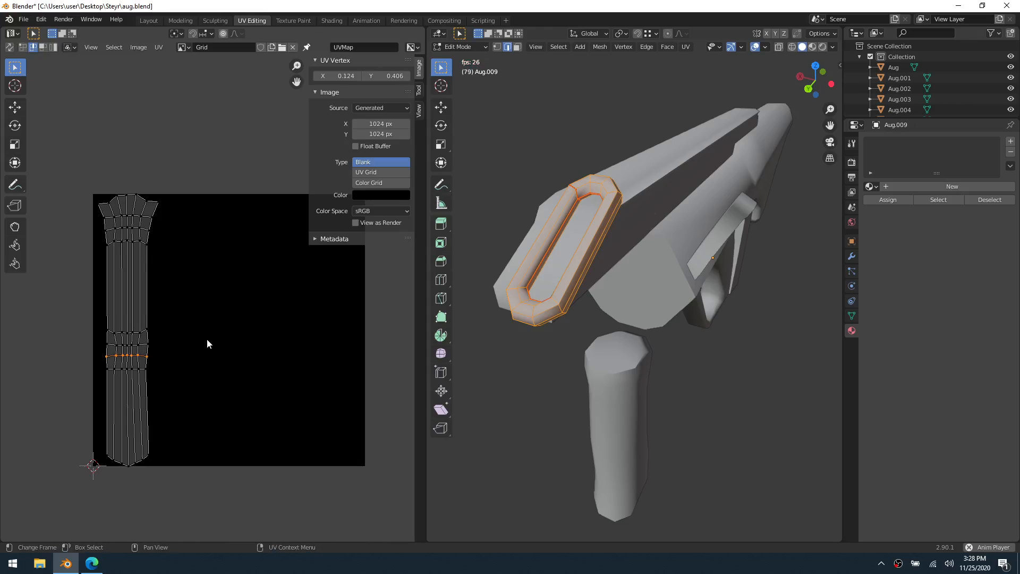
{"action": "key", "text": "s"}
{"action": "key", "text": "y"}
{"action": "key", "text": "0"}
{"action": "key", "text": "Return"}
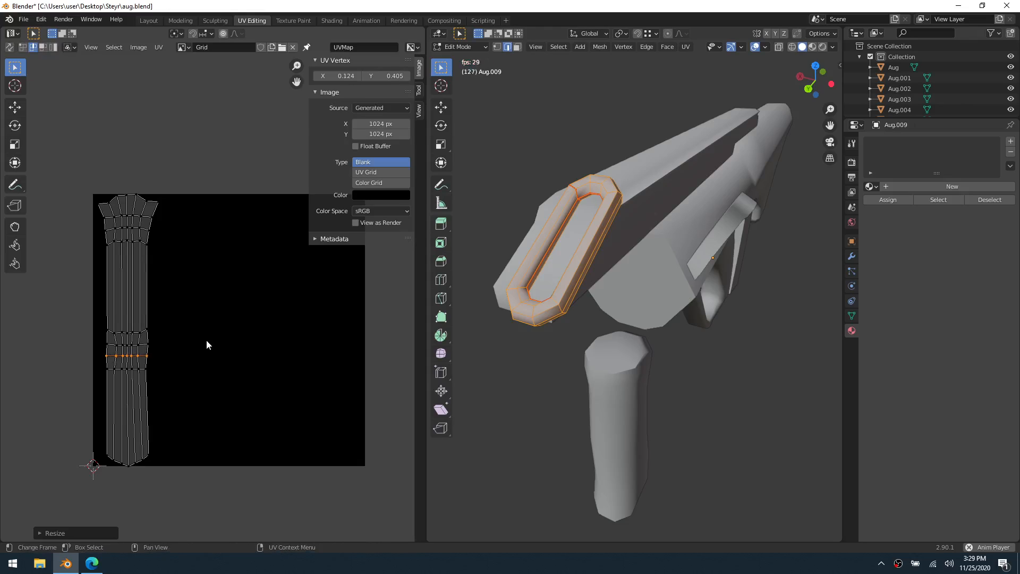
Flatten the upper two crosswise loops of the strip's middle cluster, scaling each to 0 along Y
{"action": "left_click", "coordinate": [145, 345], "text": "alt"}
{"action": "key", "text": "s"}
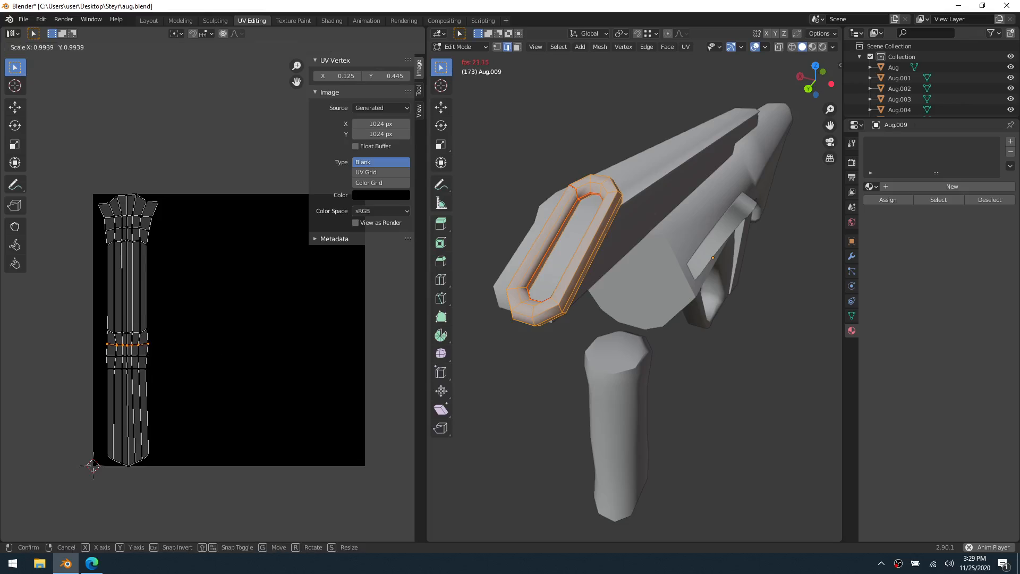
{"action": "key", "text": "y"}
{"action": "key", "text": "0"}
{"action": "key", "text": "Return"}
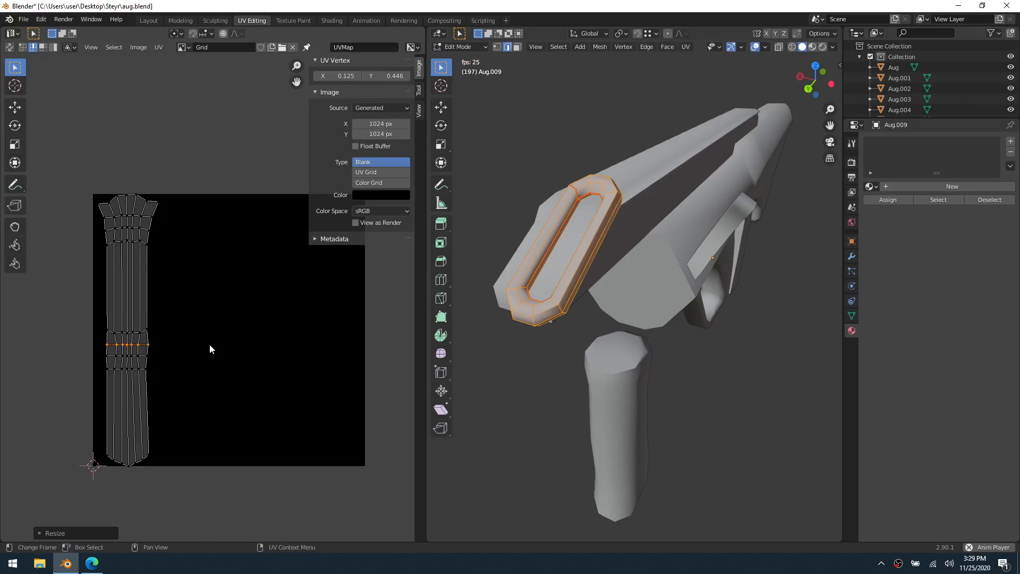
{"action": "left_click", "coordinate": [144, 333], "text": "alt"}
{"action": "key", "text": "s"}
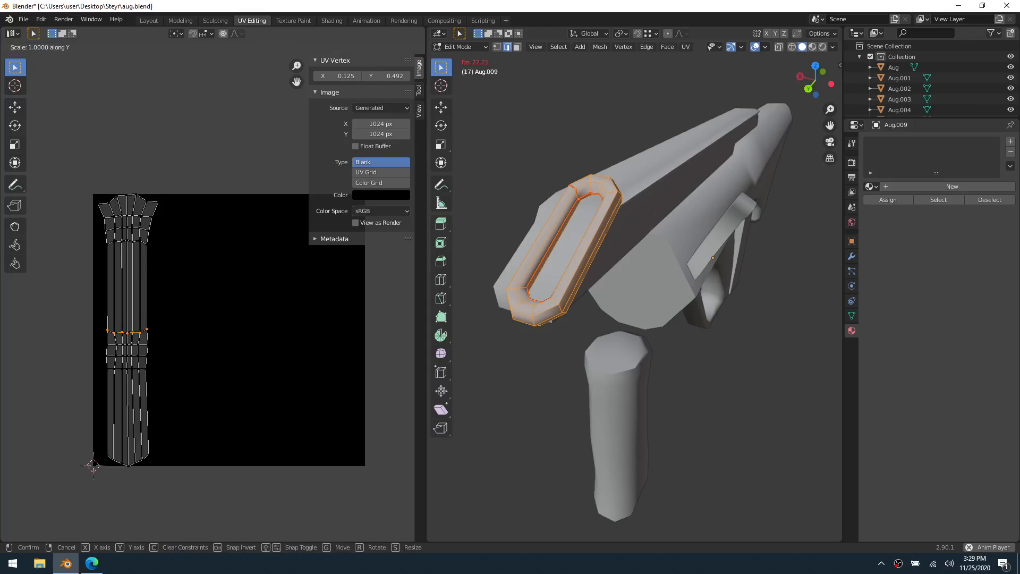
{"action": "key", "text": "y"}
{"action": "key", "text": "0"}
{"action": "key", "text": "Return"}
Flatten the lower two crosswise loops of the strip's flared upper section, scaling each to 0 along Y
{"action": "left_click", "coordinate": [145, 242], "text": "alt"}
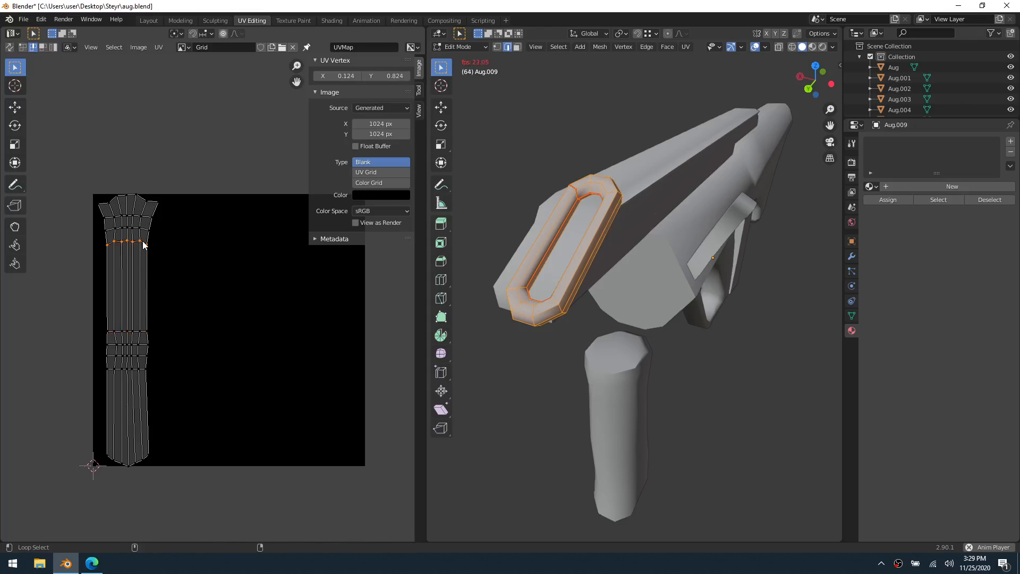
{"action": "key", "text": "s"}
{"action": "key", "text": "y"}
{"action": "key", "text": "0"}
{"action": "key", "text": "Return"}
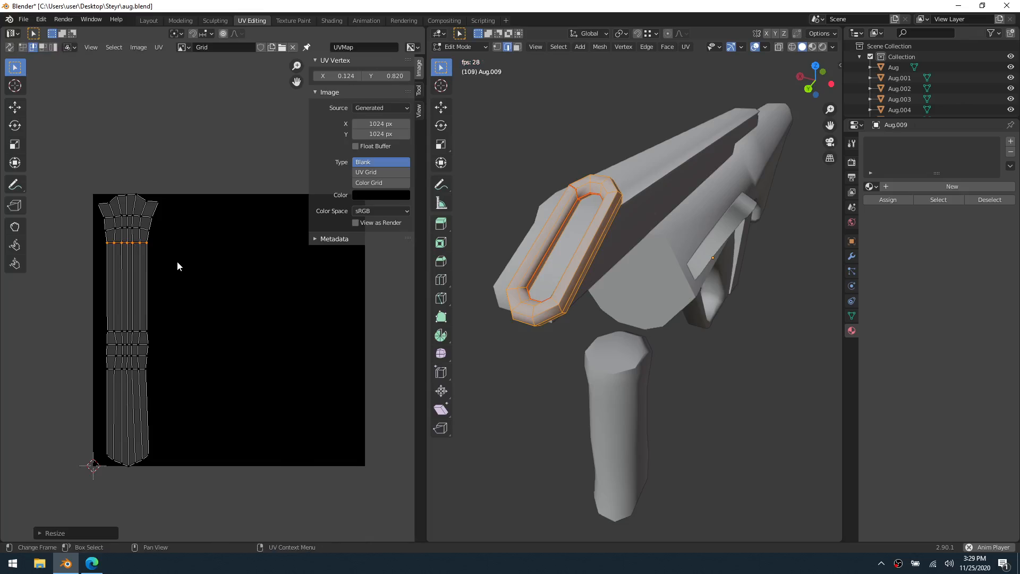
{"action": "left_click", "coordinate": [146, 230], "text": "alt"}
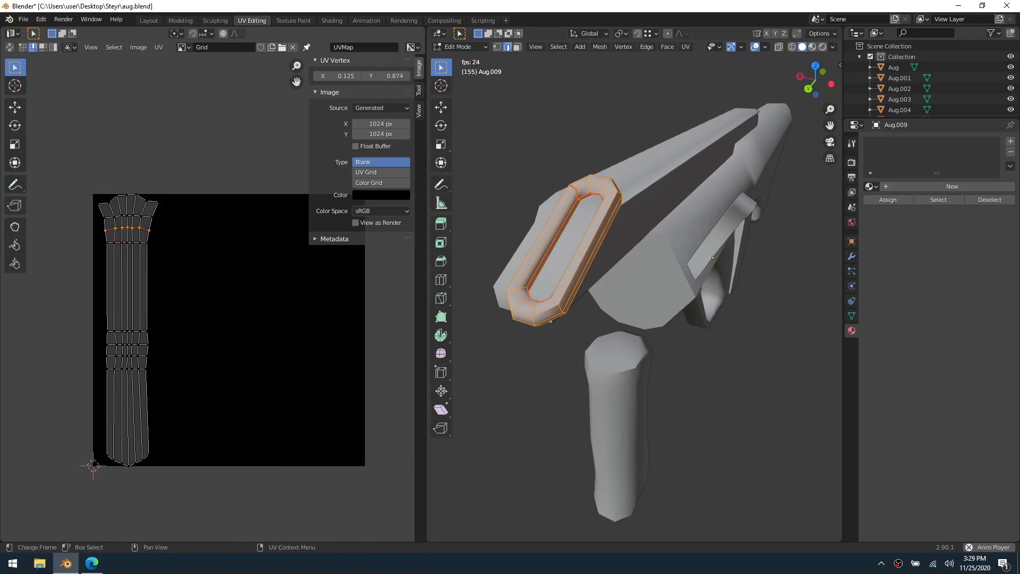
{"action": "key", "text": "s"}
{"action": "key", "text": "y"}
{"action": "key", "text": "0"}
{"action": "key", "text": "Return"}
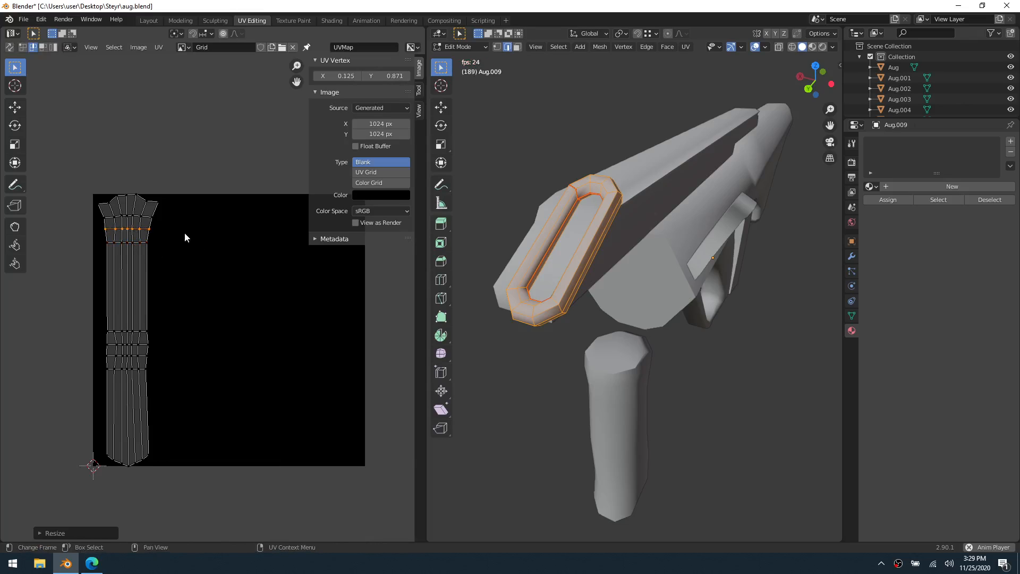
Flatten the strip's top border and the crosswise loop directly beneath it, scaling each to 0 along Y
{"action": "left_click", "coordinate": [150, 216], "text": "alt"}
{"action": "key", "text": "s"}
{"action": "key", "text": "y"}
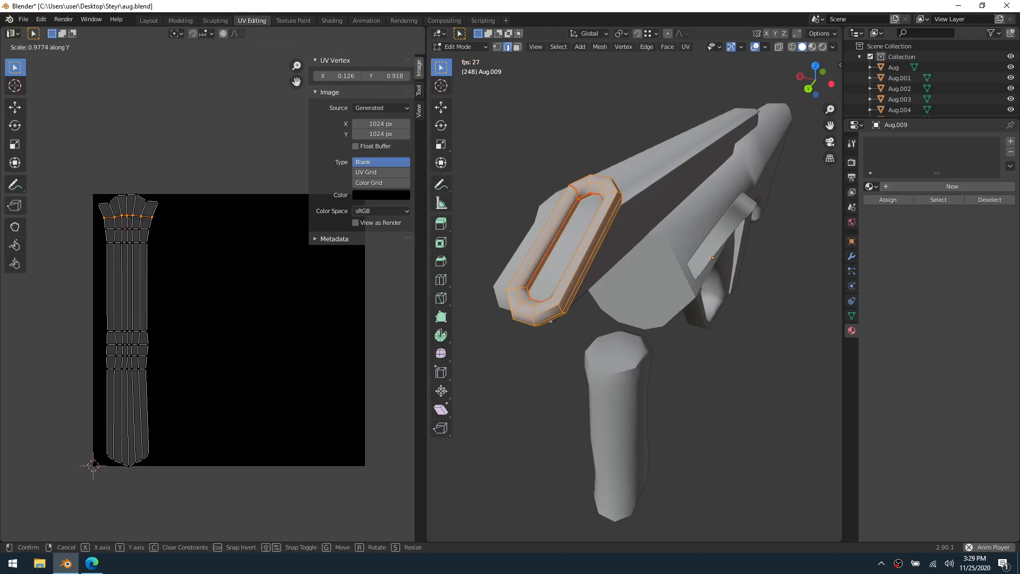
{"action": "key", "text": "0"}
{"action": "key", "text": "Return"}
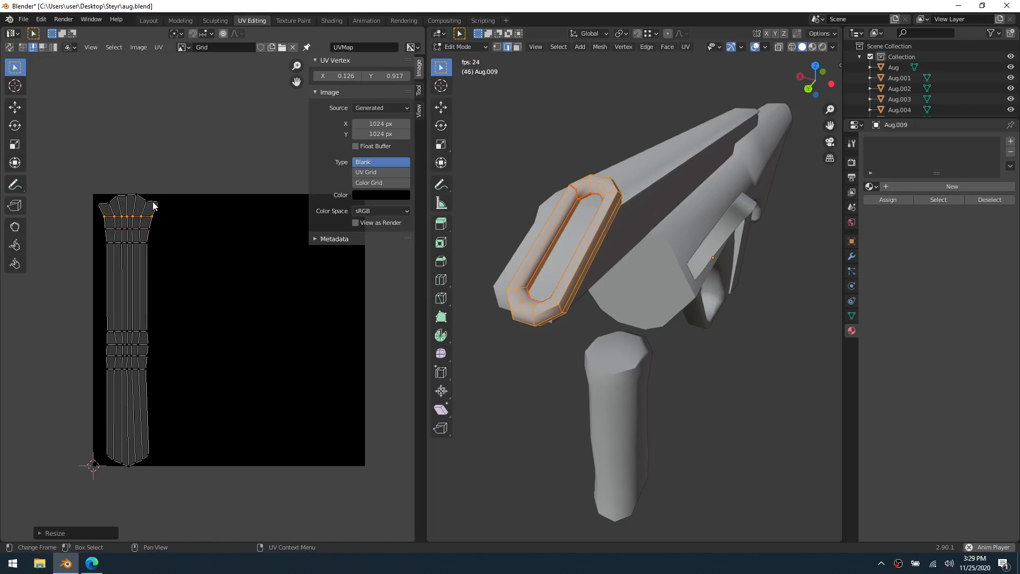
{"action": "left_click", "coordinate": [154, 204], "text": "alt"}
{"action": "key", "text": "s"}
{"action": "key", "text": "y"}
{"action": "key", "text": "0"}
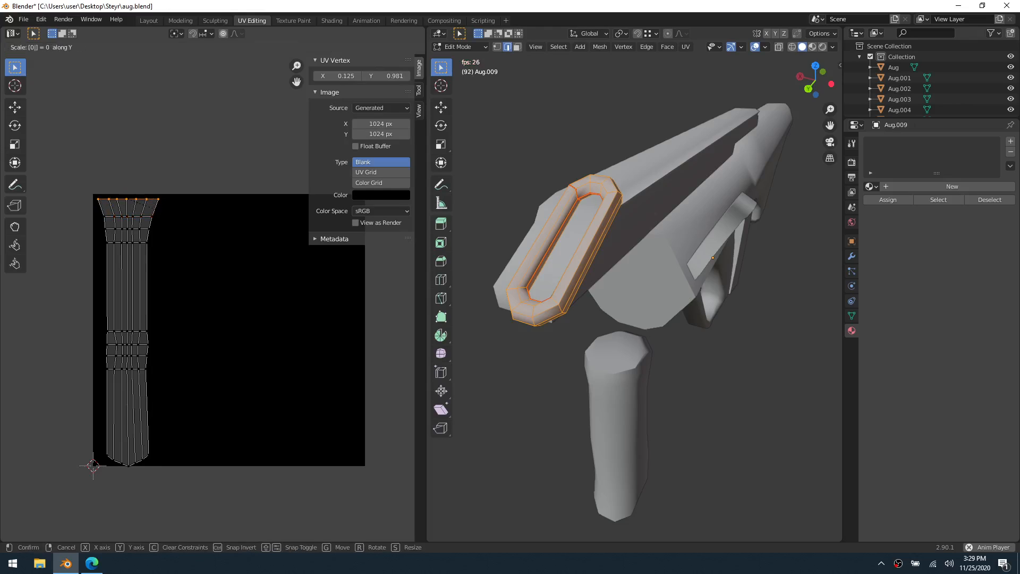
{"action": "key", "text": "Return"}
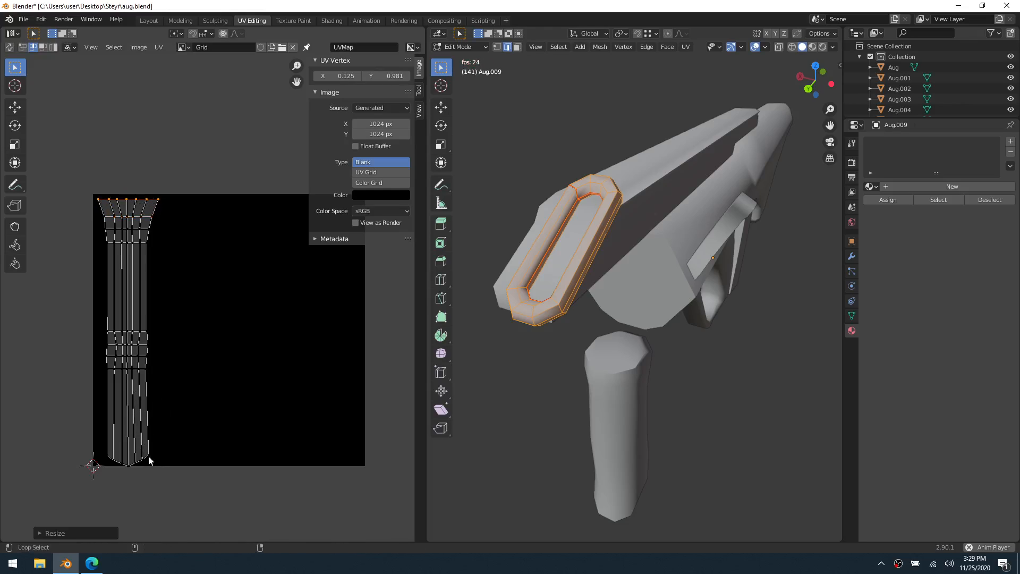
Flatten the pointed bottom border of the UV strip by scaling it to 0 along Y
{"action": "left_click", "coordinate": [132, 470], "text": "alt"}
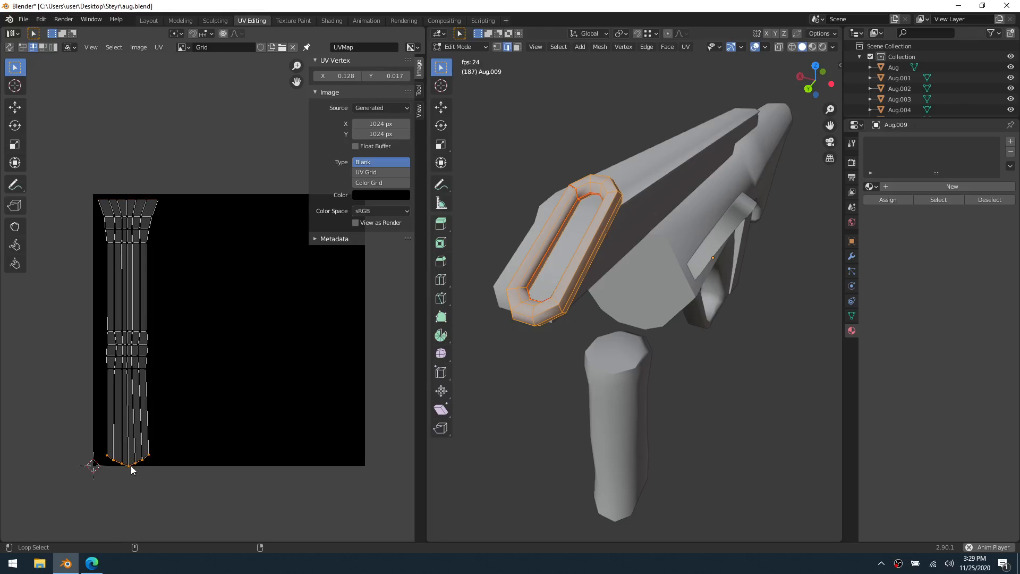
{"action": "key", "text": "s"}
{"action": "key", "text": "y"}
{"action": "key", "text": "0"}
{"action": "key", "text": "Return"}
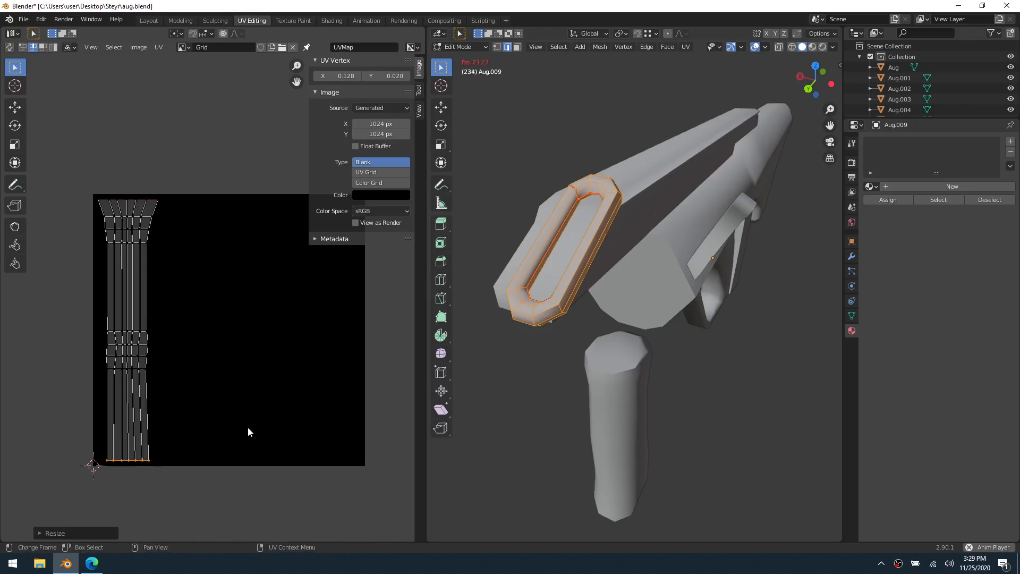
Straighten the UV strip's right and left long borders, scaling each to 0 along X
{"action": "left_click", "coordinate": [147, 409], "text": "alt"}
{"action": "key", "text": "s"}
{"action": "key", "text": "x"}
{"action": "key", "text": "0"}
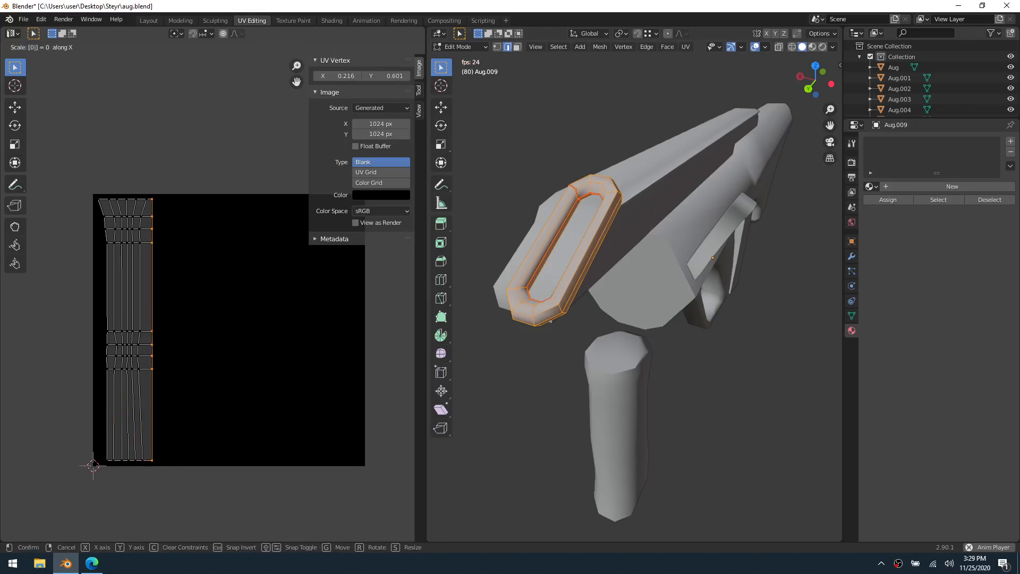
{"action": "key", "text": "Return"}
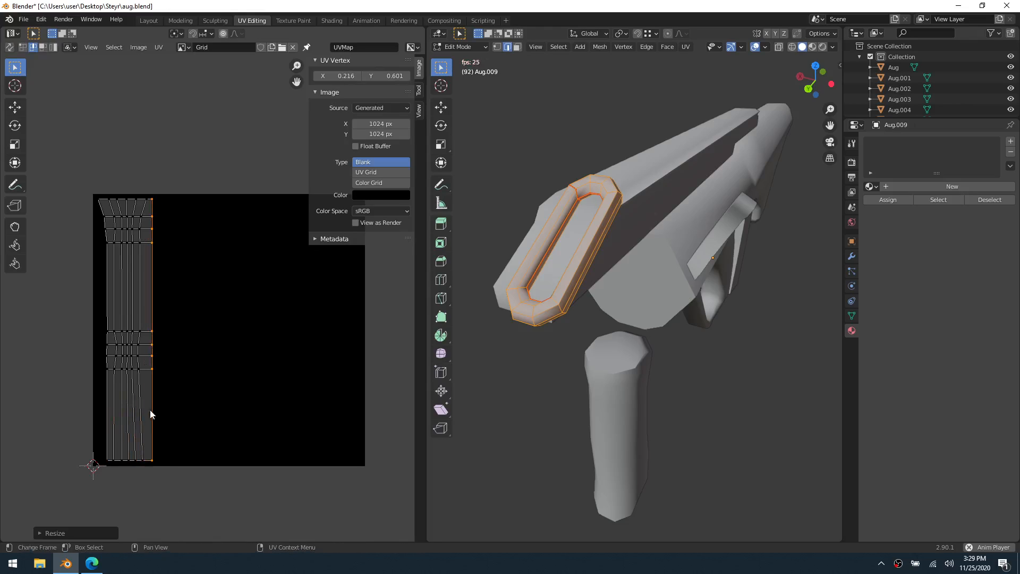
{"action": "left_click", "coordinate": [107, 432], "text": "alt"}
{"action": "key", "text": "s"}
{"action": "key", "text": "x"}
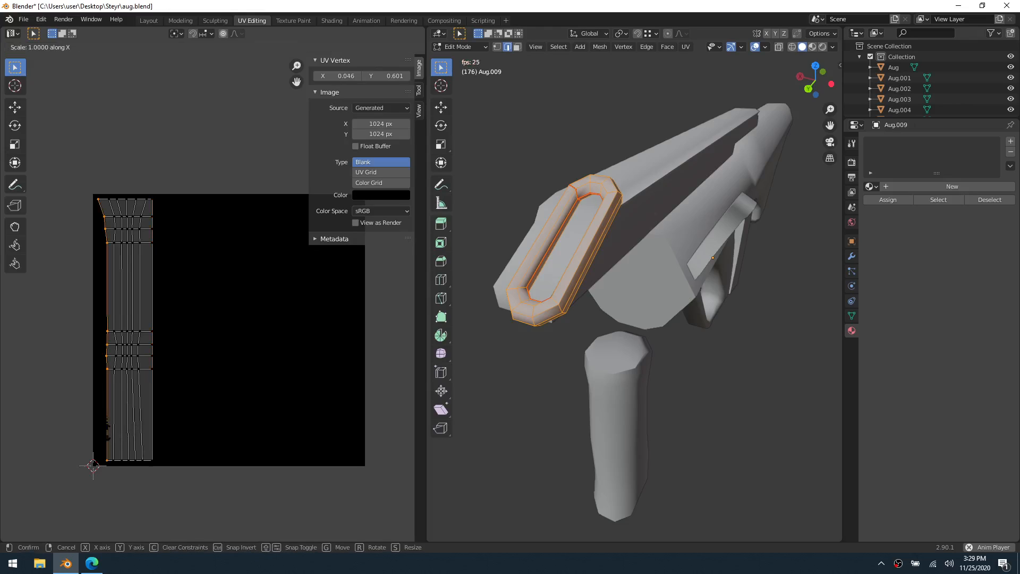
{"action": "key", "text": "0"}
{"action": "key", "text": "Return"}
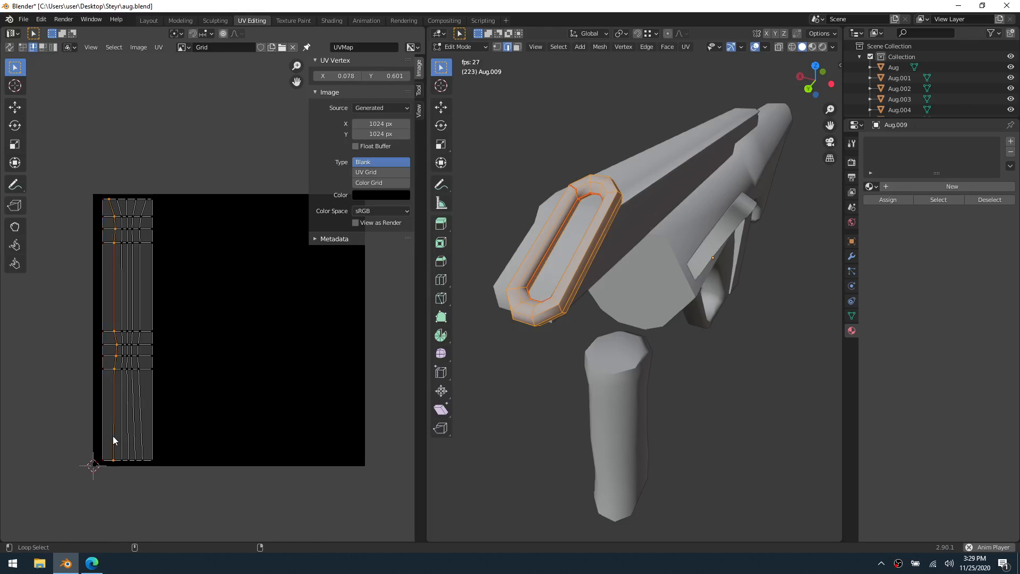
Straighten the two inner lengthwise loops nearest the strip's left border, scaling each to 0 along X
{"action": "key", "text": "s"}
{"action": "key", "text": "x"}
{"action": "key", "text": "0"}
{"action": "key", "text": "Return"}
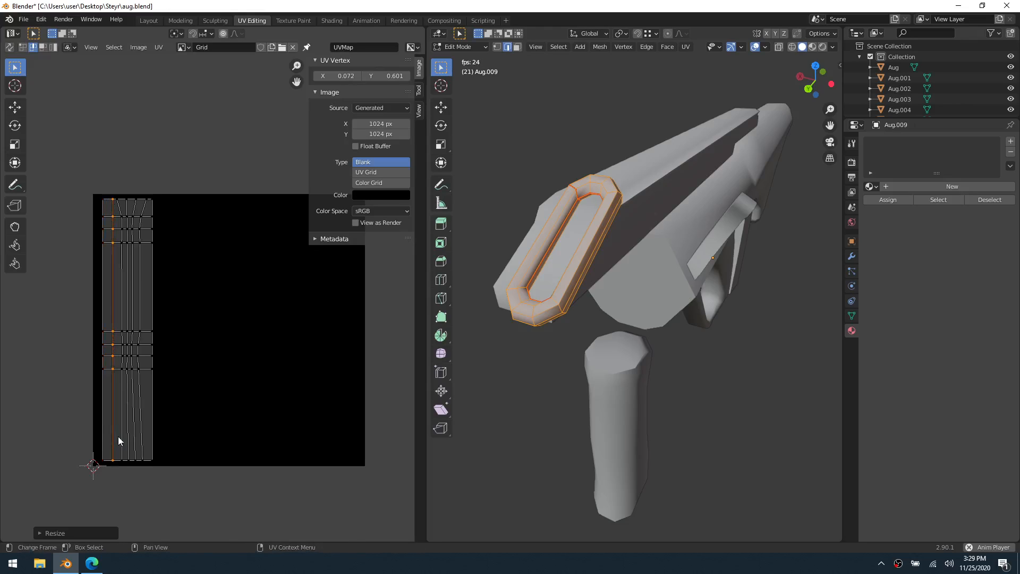
{"action": "left_click", "coordinate": [121, 438], "text": "alt"}
{"action": "key", "text": "s"}
{"action": "key", "text": "x"}
{"action": "key", "text": "0"}
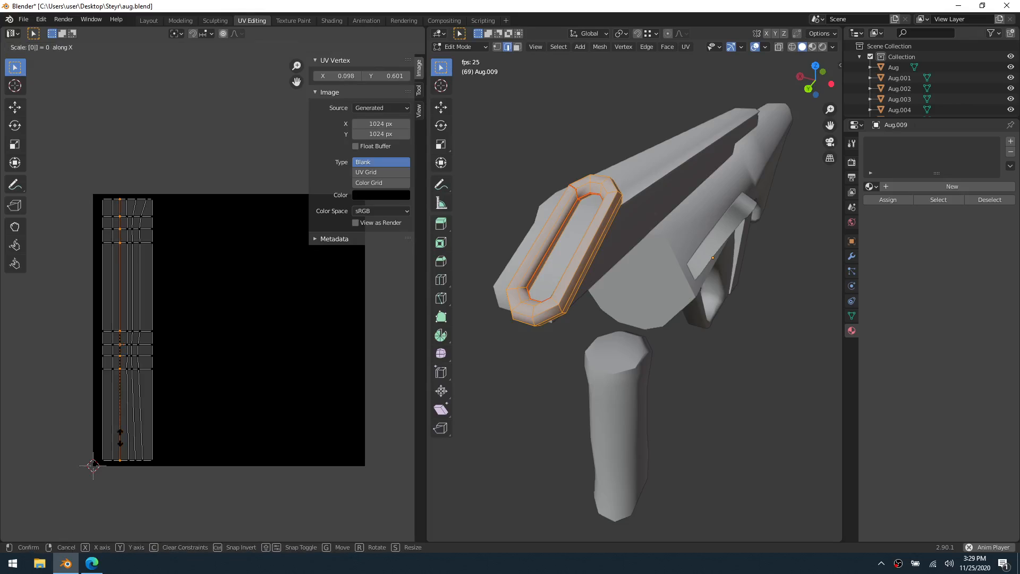
{"action": "key", "text": "Return"}
Straighten the strip's central lengthwise loop and the one just right of it, scaling each to 0 along X
{"action": "left_click", "coordinate": [127, 439], "text": "alt"}
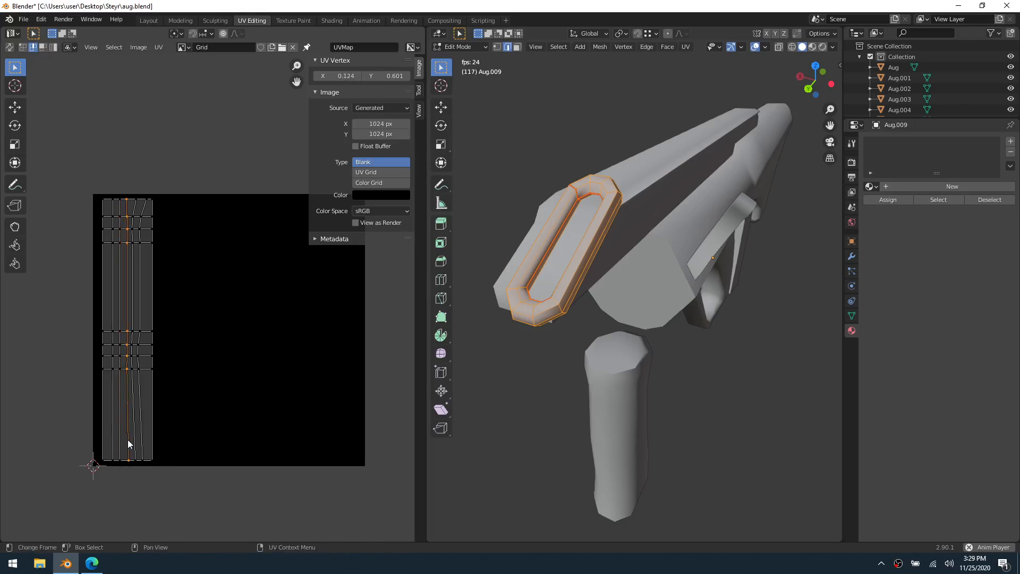
{"action": "key", "text": "s"}
{"action": "key", "text": "x"}
{"action": "key", "text": "0"}
{"action": "key", "text": "Return"}
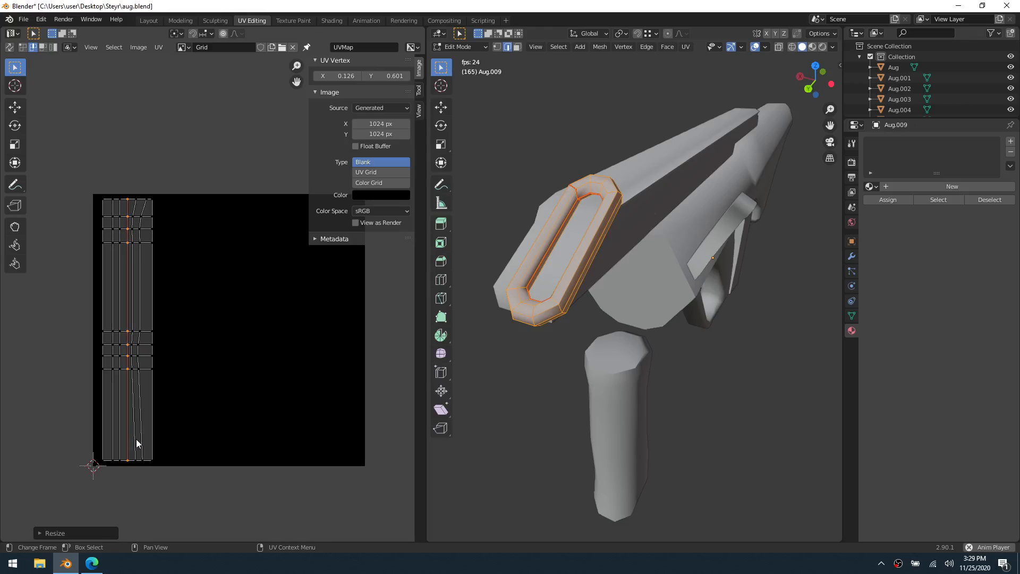
{"action": "left_click", "coordinate": [135, 438], "text": "alt"}
{"action": "key", "text": "s"}
{"action": "key", "text": "x"}
{"action": "key", "text": "0"}
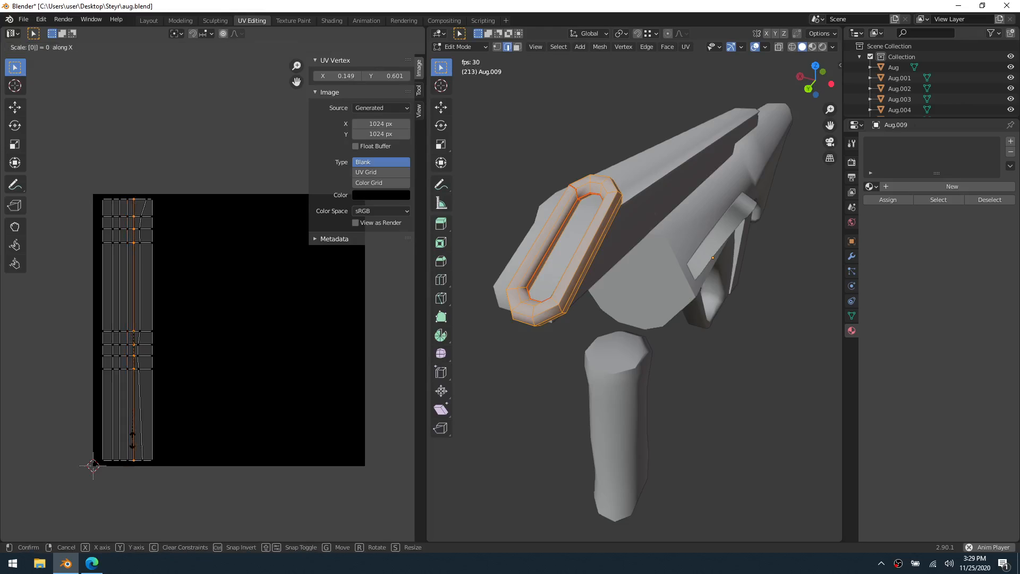
{"action": "key", "text": "Return"}
Straighten the inner lengthwise loop nearest the strip's right border by scaling it to 0 along X
{"action": "left_click", "coordinate": [142, 439], "text": "alt"}
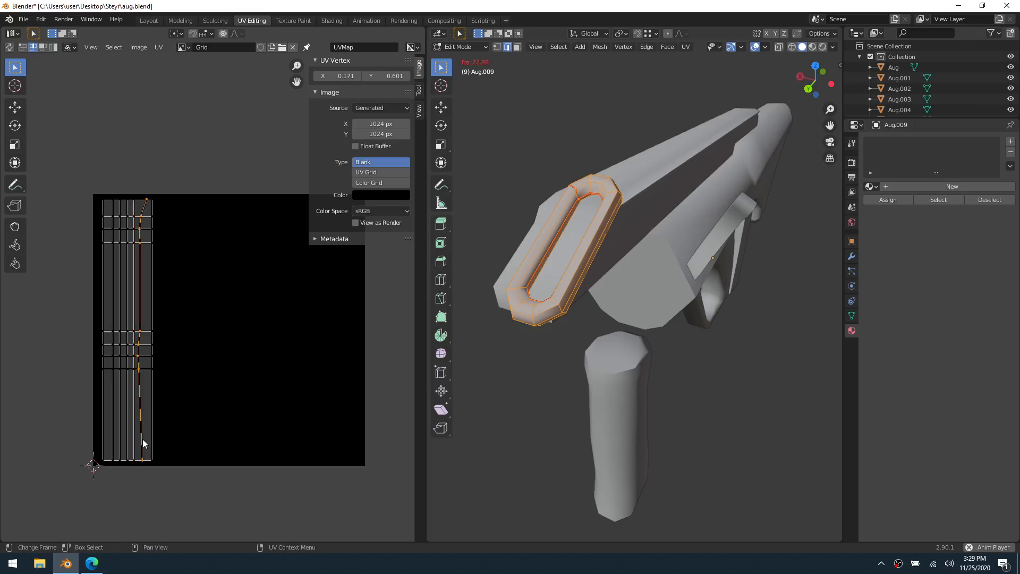
{"action": "key", "text": "s"}
{"action": "key", "text": "x"}
{"action": "key", "text": "0"}
{"action": "key", "text": "Return"}
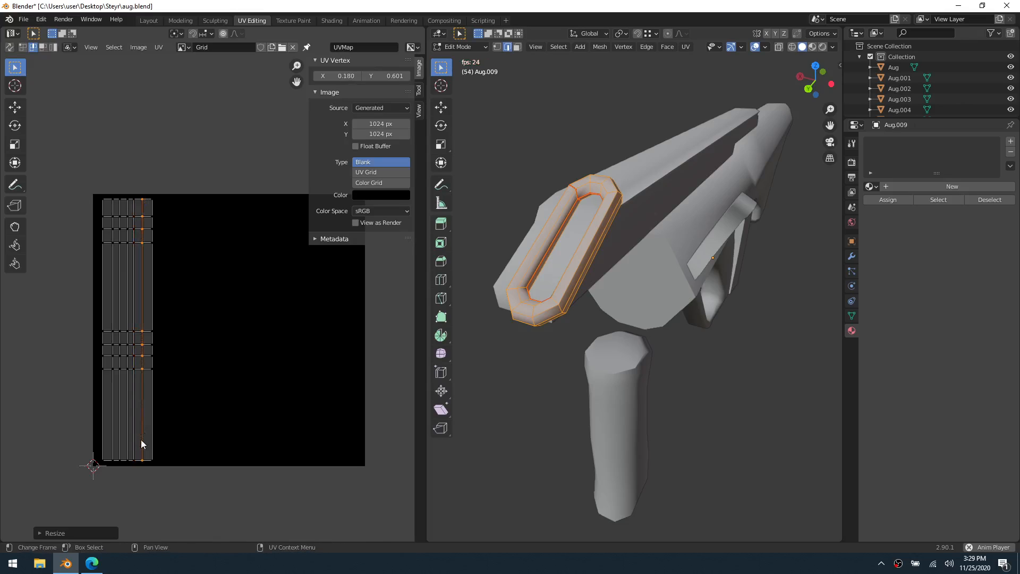
Select all the ring's UVs, switch the Grid image to Color Grid, and assign the existing Material to the ring, finishing in Object Mode
{"action": "key", "text": "a"}
{"action": "left_click", "coordinate": [378, 183]}
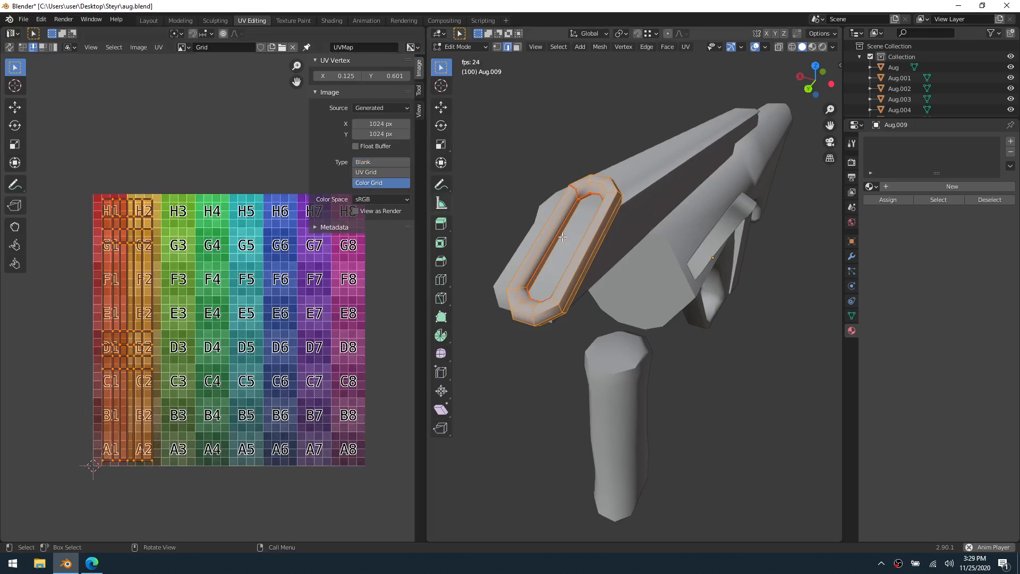
{"action": "left_click", "coordinate": [872, 186]}
{"action": "left_click", "coordinate": [884, 203]}
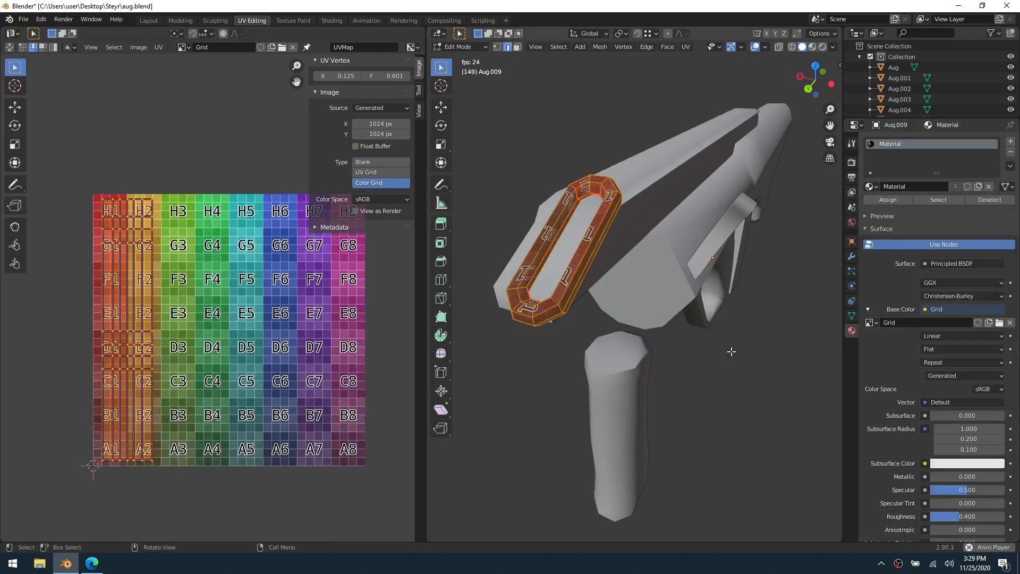
{"action": "left_click", "coordinate": [727, 360]}
{"action": "key", "text": "Tab"}
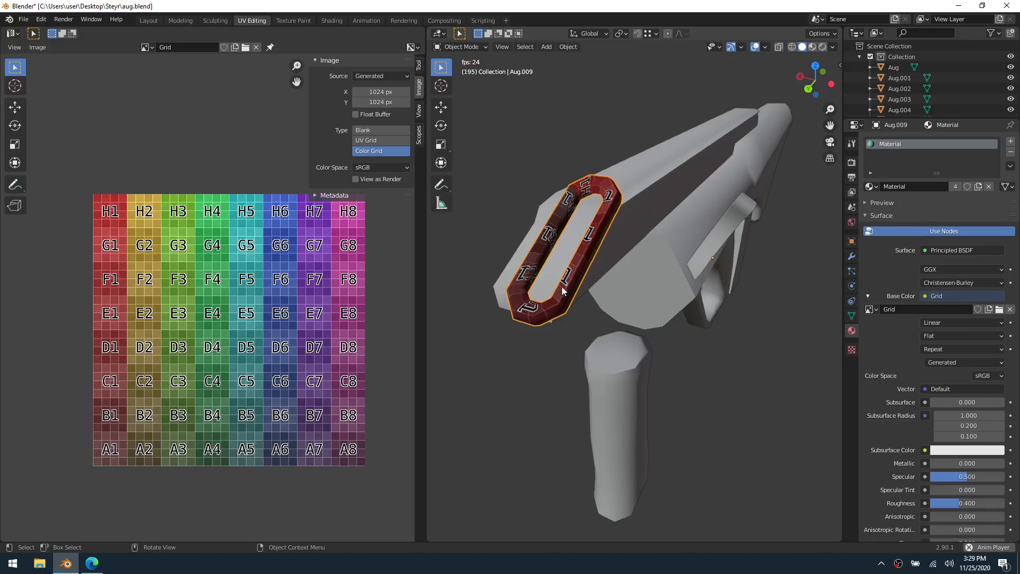
Check the grid texture on the ring from several sides and hide the ring
{"action": "middle_click_drag", "start_coordinate": [562, 286], "coordinate": [632, 171]}
{"action": "scroll", "coordinate": [595, 286], "scroll_direction": "up", "scroll_amount": 4}
{"action": "scroll", "coordinate": [637, 176], "scroll_direction": "down", "scroll_amount": 3}
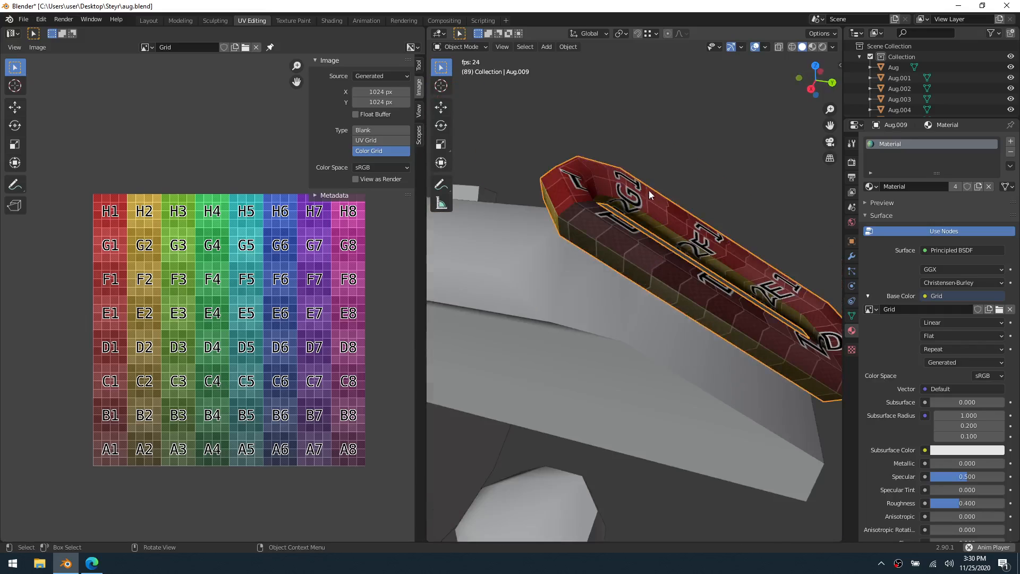
{"action": "middle_click_drag", "start_coordinate": [690, 255], "coordinate": [828, 248], "text": "shift"}
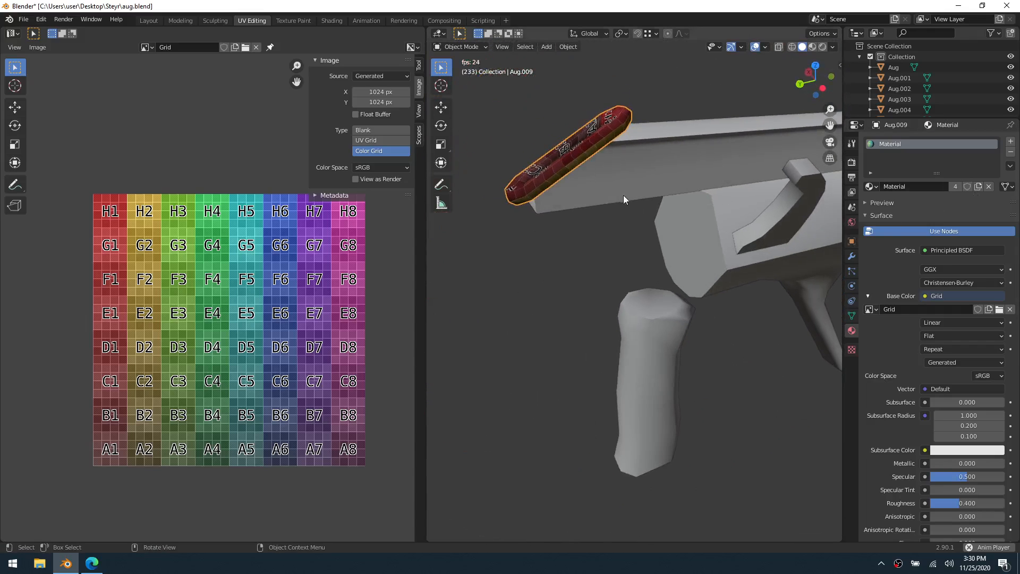
{"action": "middle_click_drag", "start_coordinate": [566, 167], "coordinate": [582, 223], "text": "shift"}
{"action": "scroll", "coordinate": [613, 259], "scroll_direction": "down", "scroll_amount": 2}
{"action": "key", "text": "ctrl+Tab"}
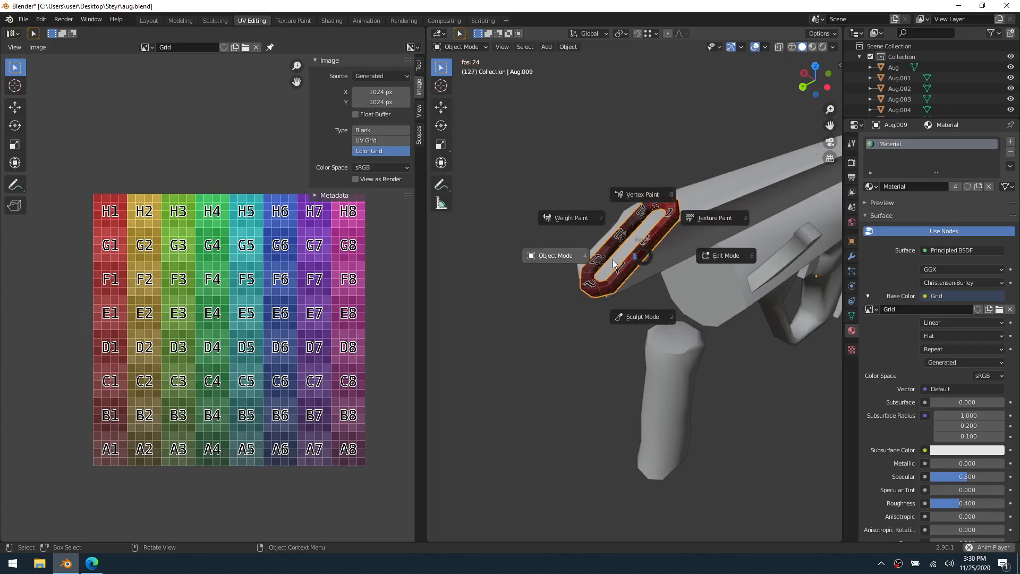
{"action": "middle_click_drag", "start_coordinate": [610, 275], "coordinate": [564, 288], "text": "shift"}
{"action": "key", "text": "h"}
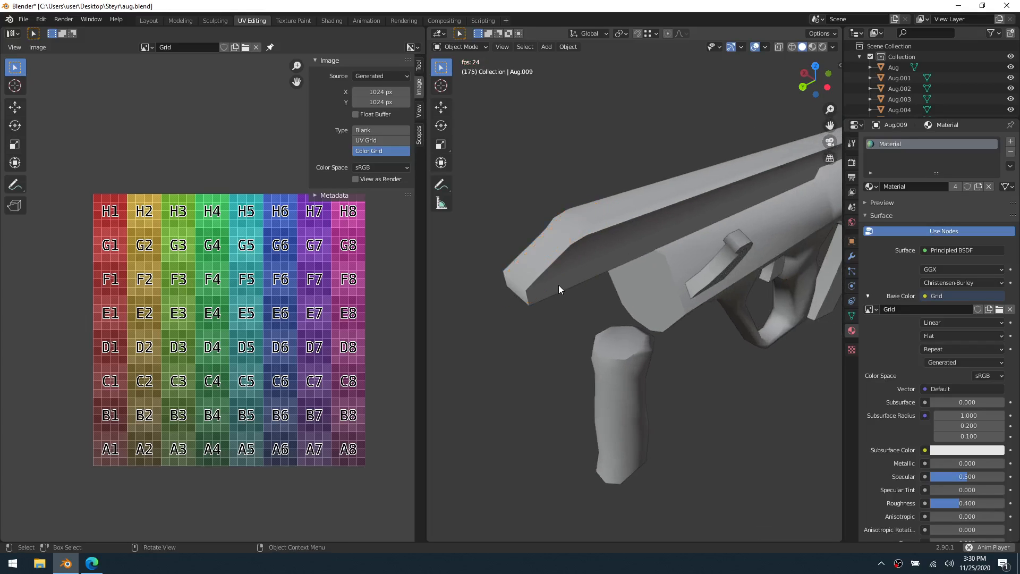
Select the long beveled cover on top of the rifle body, enter Edit Mode and clear its mesh selection
{"action": "left_click", "coordinate": [566, 257]}
{"action": "middle_click_drag", "start_coordinate": [662, 284], "coordinate": [609, 279], "text": "shift"}
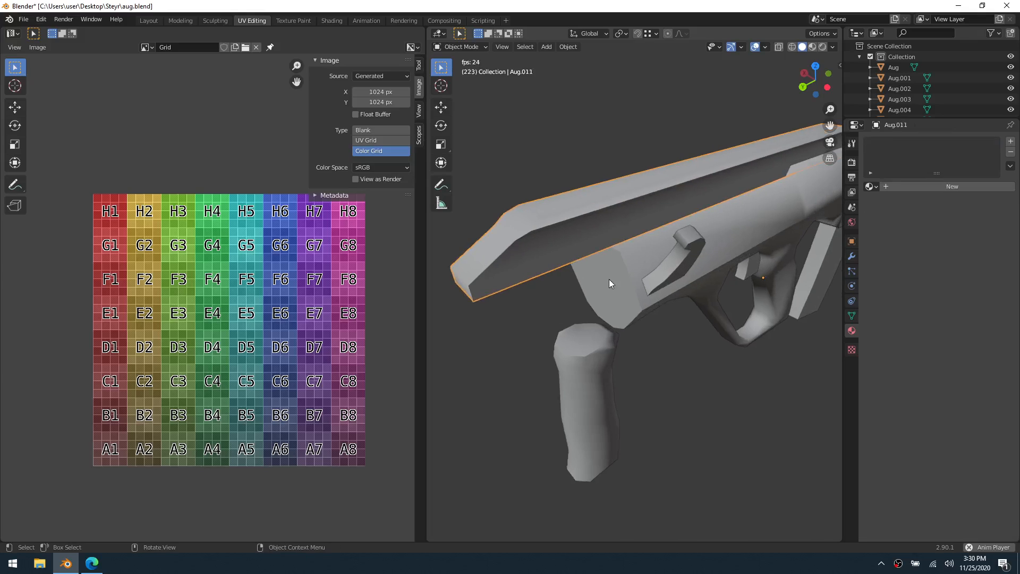
{"action": "scroll", "coordinate": [629, 278], "scroll_direction": "down", "scroll_amount": 2}
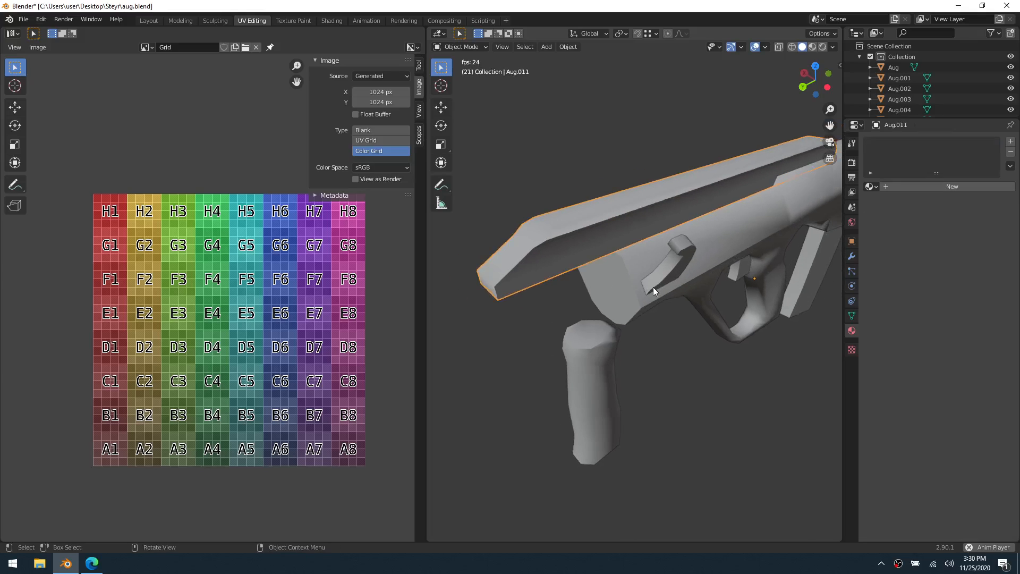
{"action": "middle_click_drag", "start_coordinate": [682, 275], "coordinate": [613, 270], "text": "shift"}
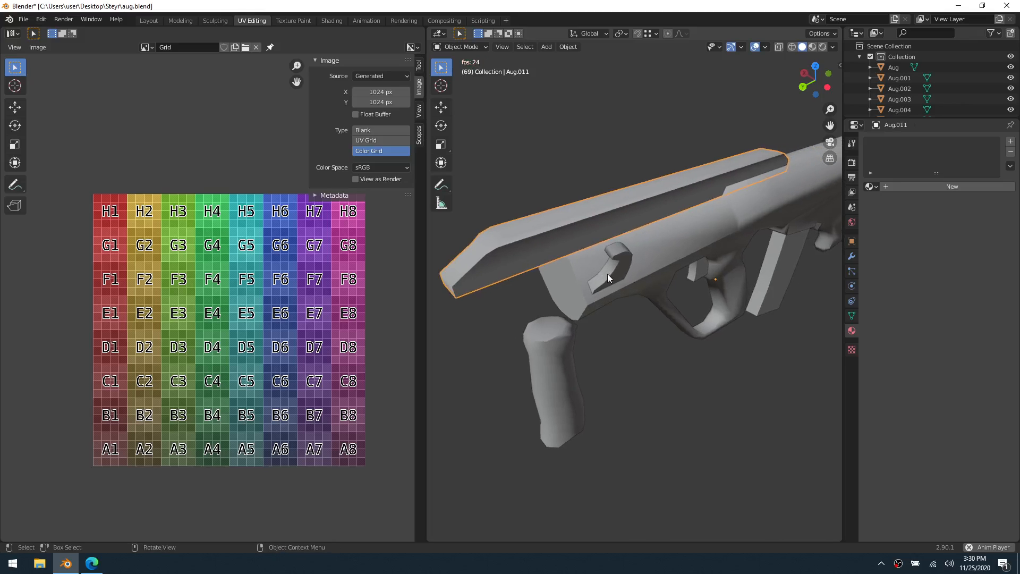
{"action": "key", "text": "ctrl+Tab"}
{"action": "left_click", "coordinate": [652, 277]}
{"action": "key", "text": "a"}
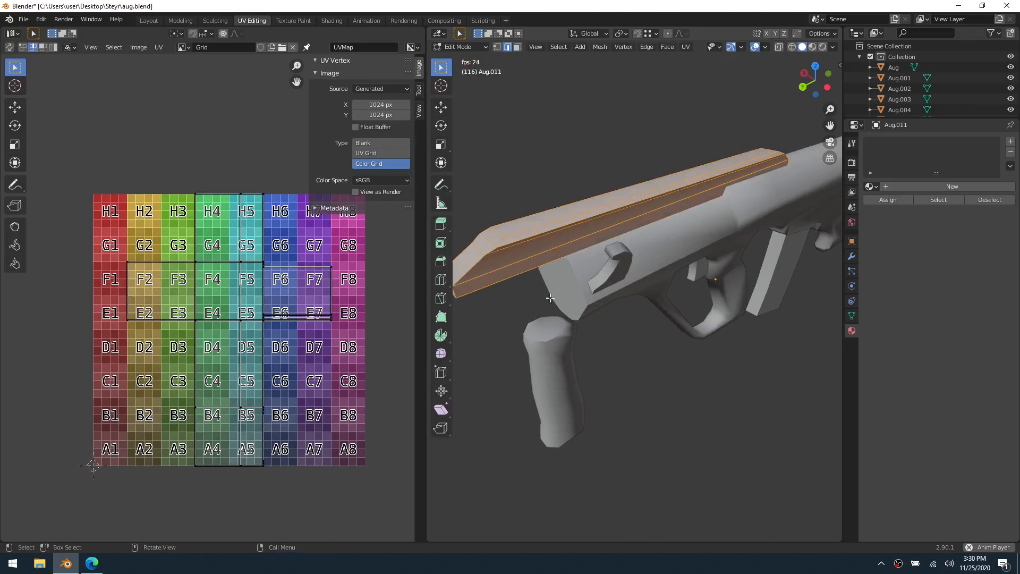
{"action": "key", "text": "alt+a"}
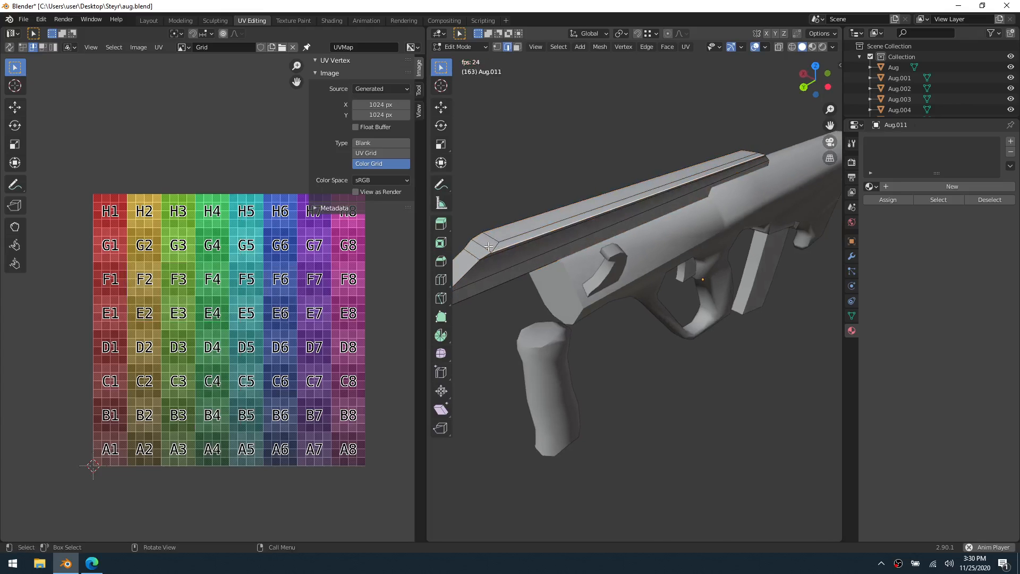
Select the edge paths running down both side corners of the cover's sloped front end, from the top face to the lower border
{"action": "middle_click_drag", "start_coordinate": [495, 249], "coordinate": [687, 251]}
{"action": "key", "text": "grave"}
{"action": "left_click", "coordinate": [731, 287]}
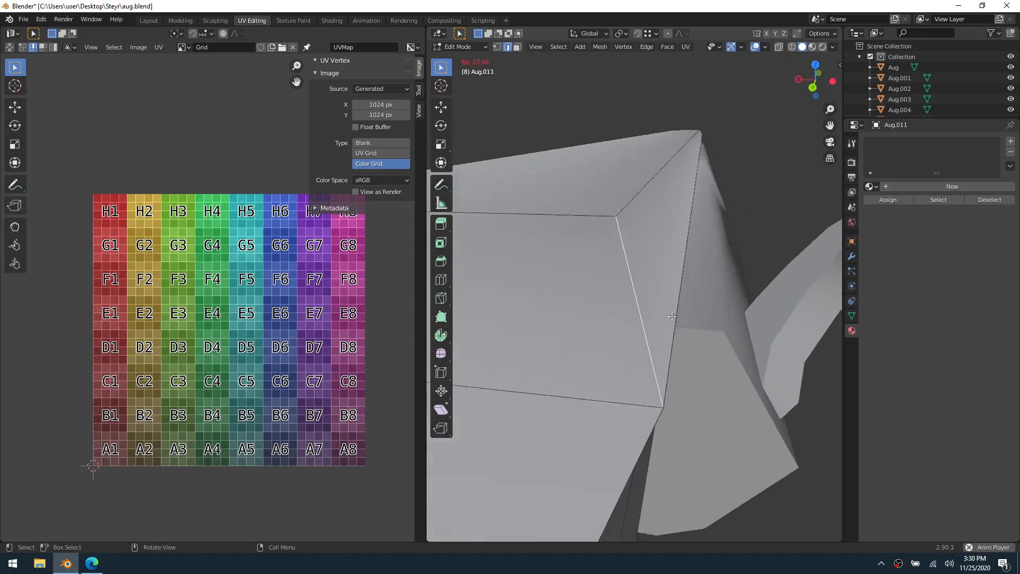
{"action": "scroll", "coordinate": [646, 330], "scroll_direction": "down", "scroll_amount": 10}
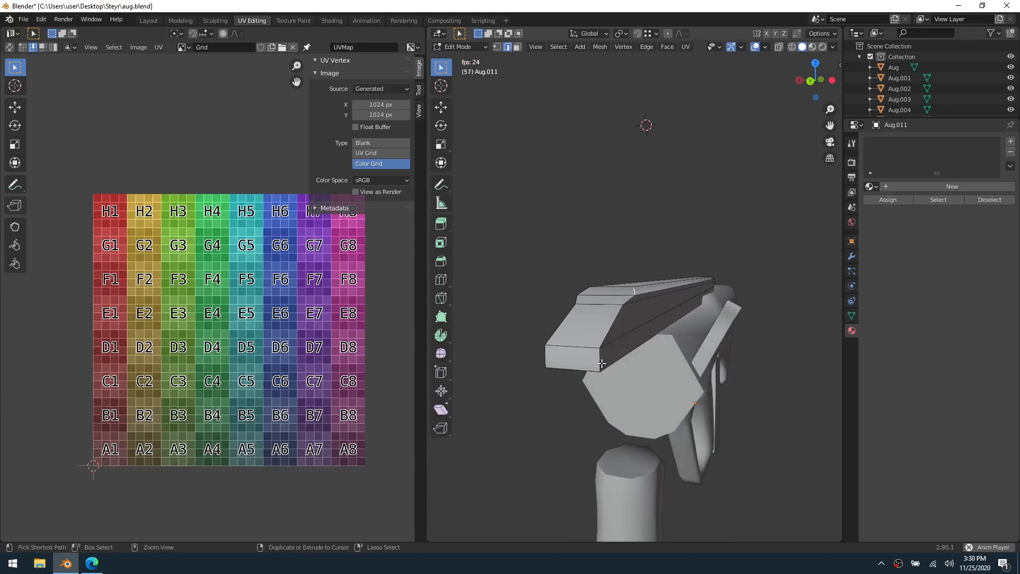
{"action": "left_click", "coordinate": [600, 363], "text": "ctrl"}
{"action": "middle_click_drag", "start_coordinate": [600, 362], "coordinate": [664, 355]}
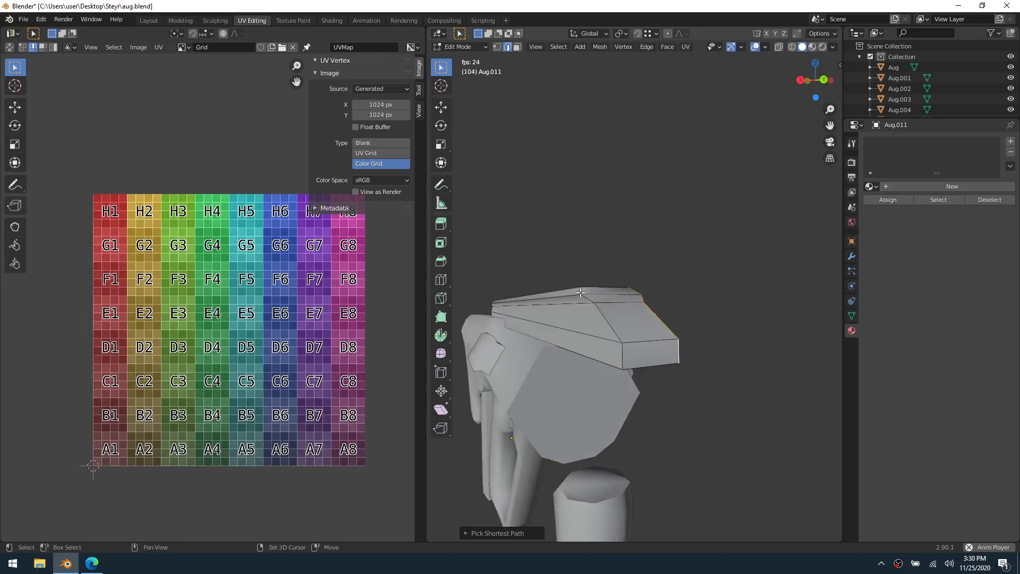
{"action": "left_click", "coordinate": [581, 292], "text": "shift"}
{"action": "left_click", "coordinate": [625, 355], "text": "ctrl"}
{"action": "scroll", "coordinate": [611, 351], "scroll_direction": "down", "scroll_amount": 4}
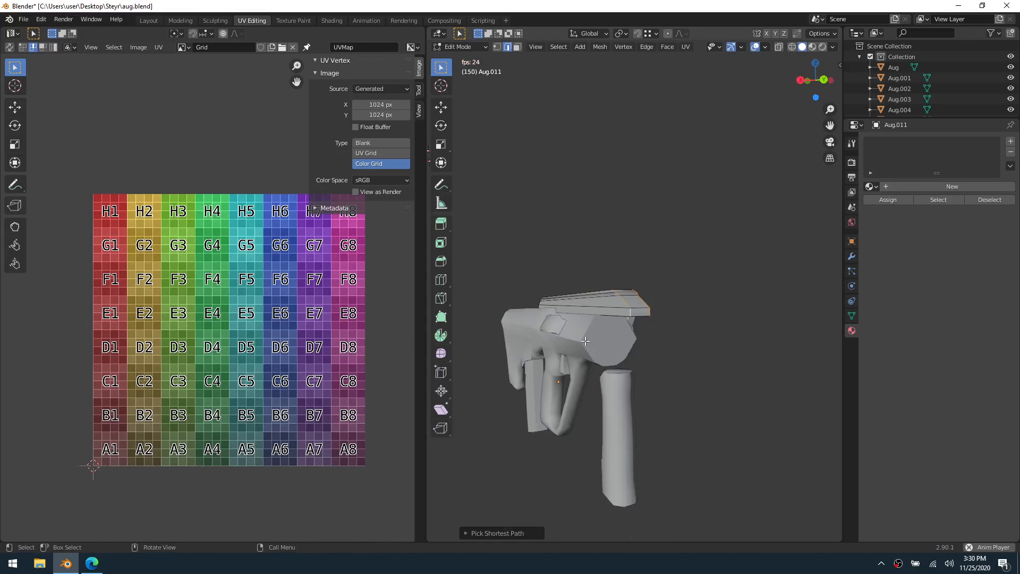
Add the edge path running down one side corner of the cover's stepped rear end to the selection
{"action": "middle_click_drag", "start_coordinate": [551, 308], "coordinate": [731, 314]}
{"action": "scroll", "coordinate": [669, 341], "scroll_direction": "down", "scroll_amount": 3}
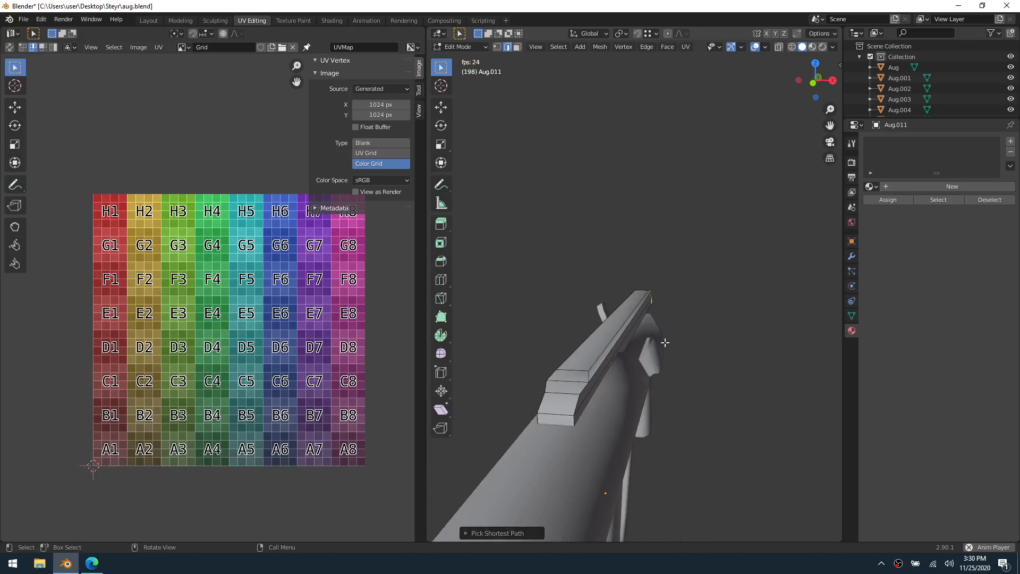
{"action": "left_click", "coordinate": [588, 377], "text": "shift"}
{"action": "middle_click_drag", "start_coordinate": [588, 377], "coordinate": [565, 364]}
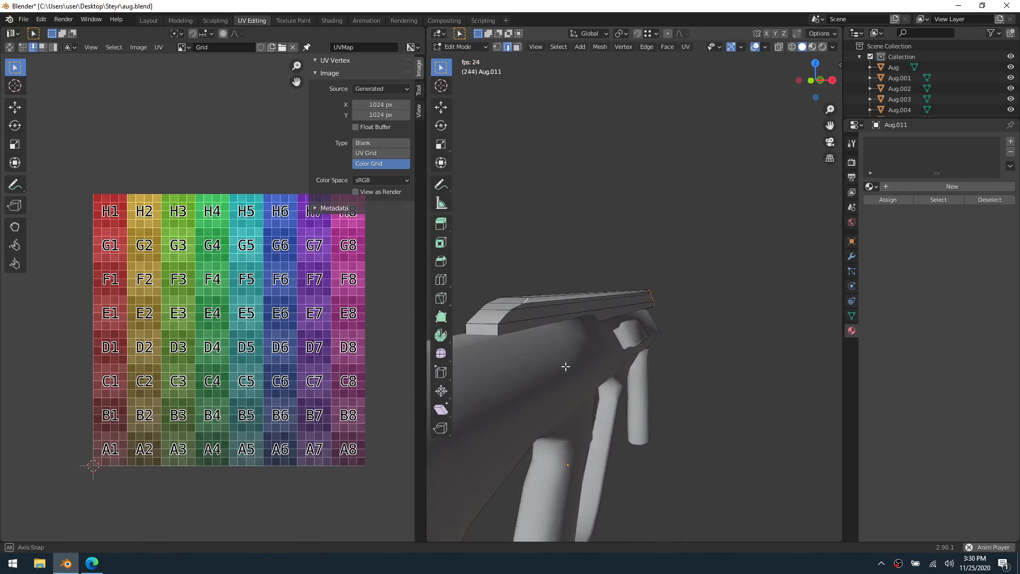
{"action": "left_click", "coordinate": [501, 332], "text": "ctrl"}
{"action": "middle_click_drag", "start_coordinate": [501, 332], "coordinate": [692, 314]}
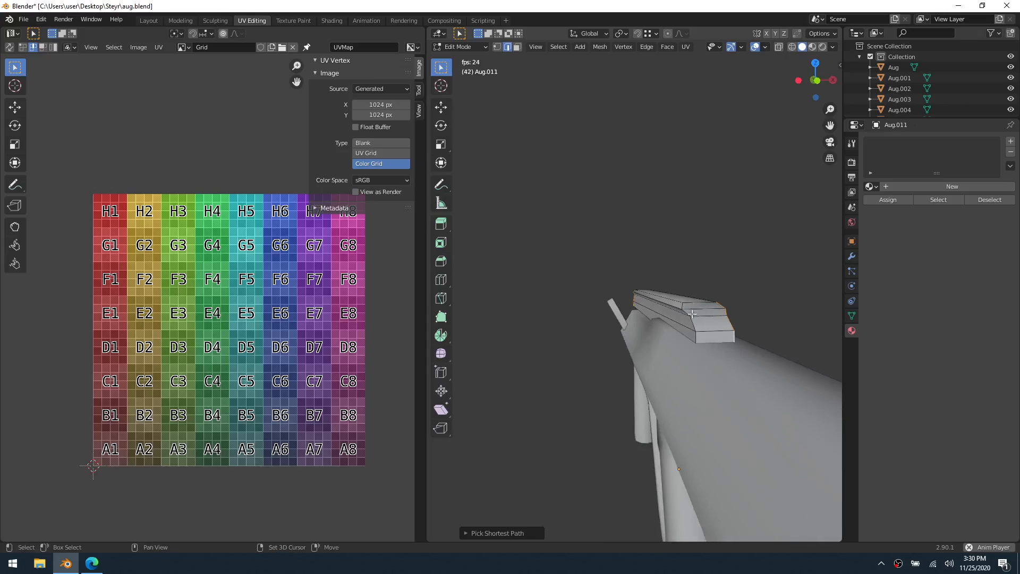
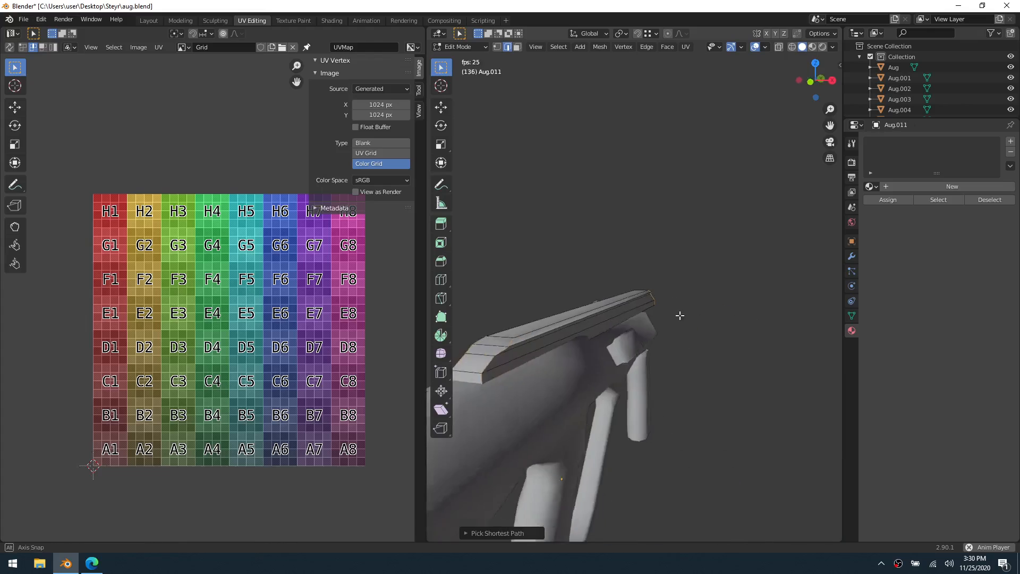
Mark the selected corner edges at the front and rear ends of the cover as UV seams
{"action": "middle_click_drag", "start_coordinate": [683, 309], "coordinate": [781, 322]}
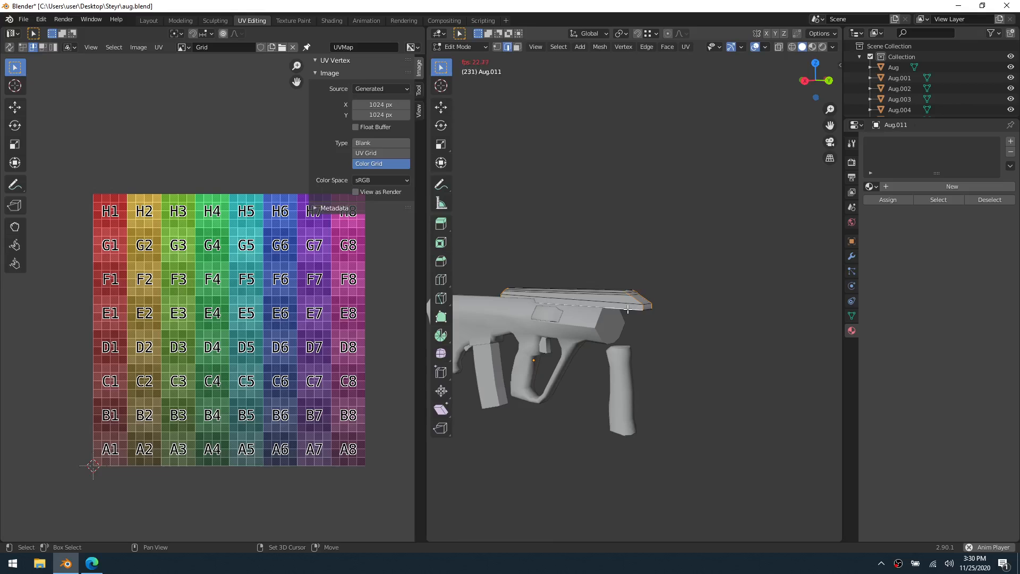
{"action": "middle_click_drag", "start_coordinate": [627, 310], "coordinate": [537, 247]}
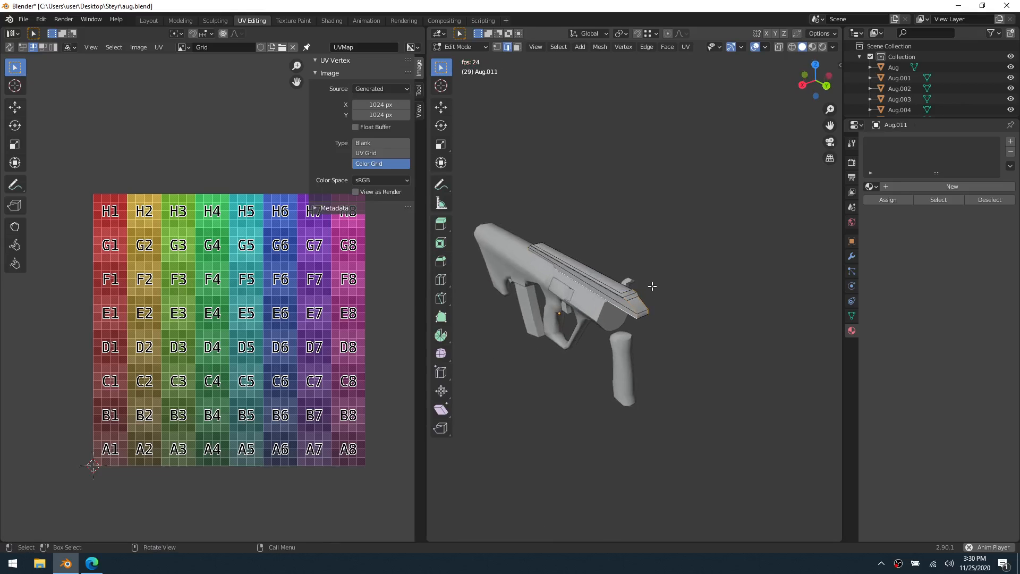
{"action": "right_click", "coordinate": [616, 286]}
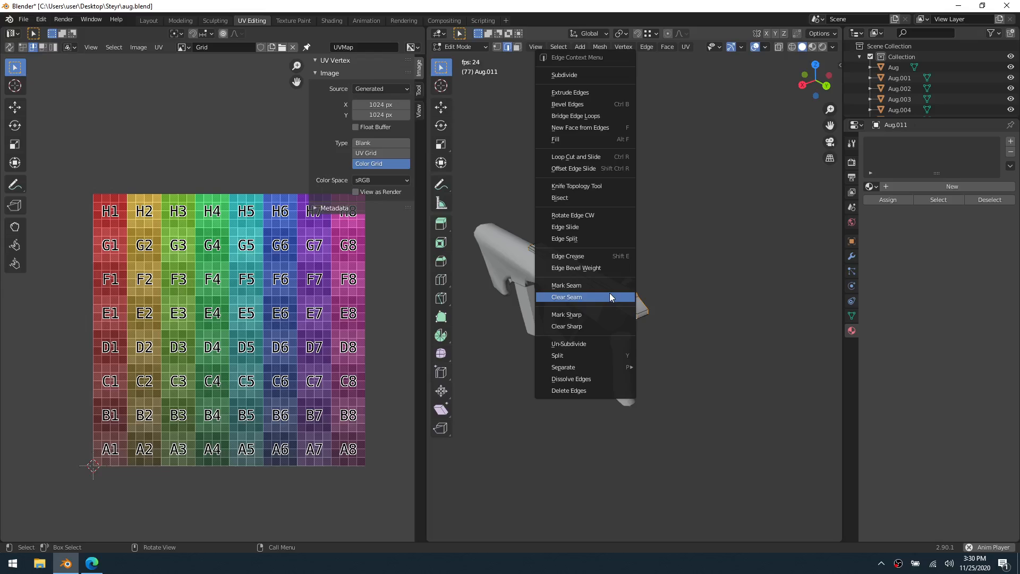
{"action": "left_click", "coordinate": [609, 285]}
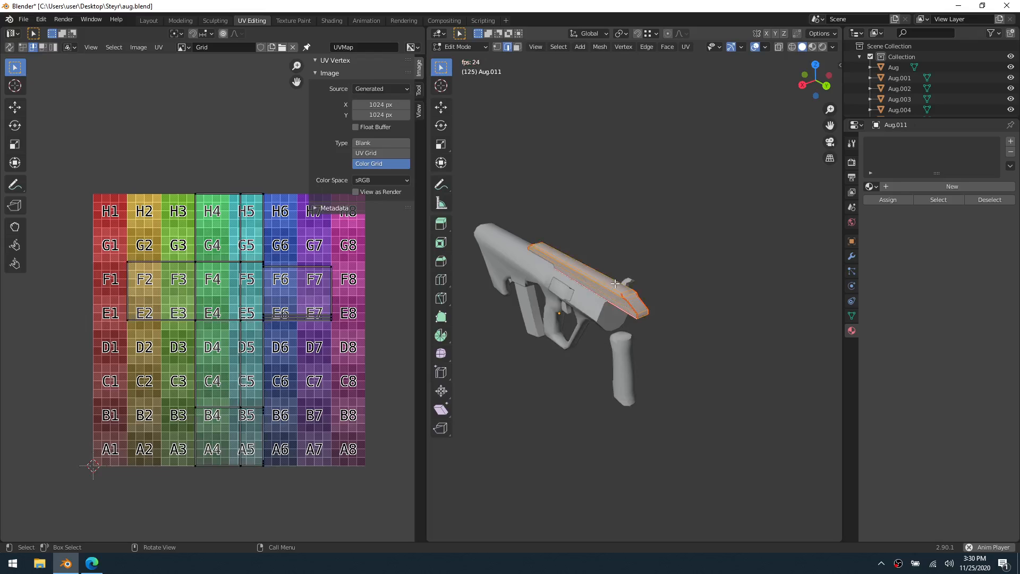
Unwrap the whole cover and set the grid image type to Blank so the UV layout is easier to read
{"action": "key", "text": "u"}
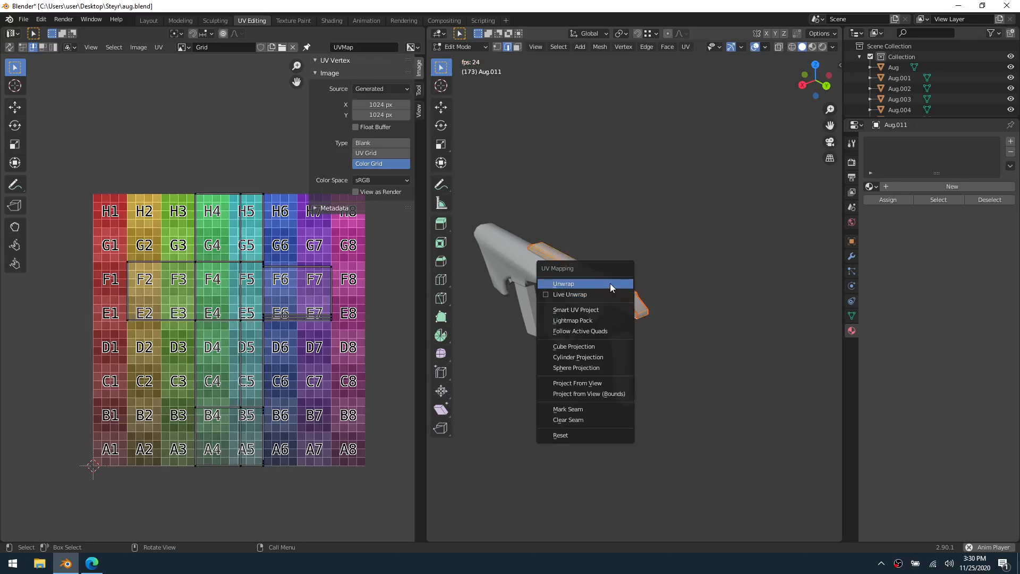
{"action": "left_click", "coordinate": [610, 282]}
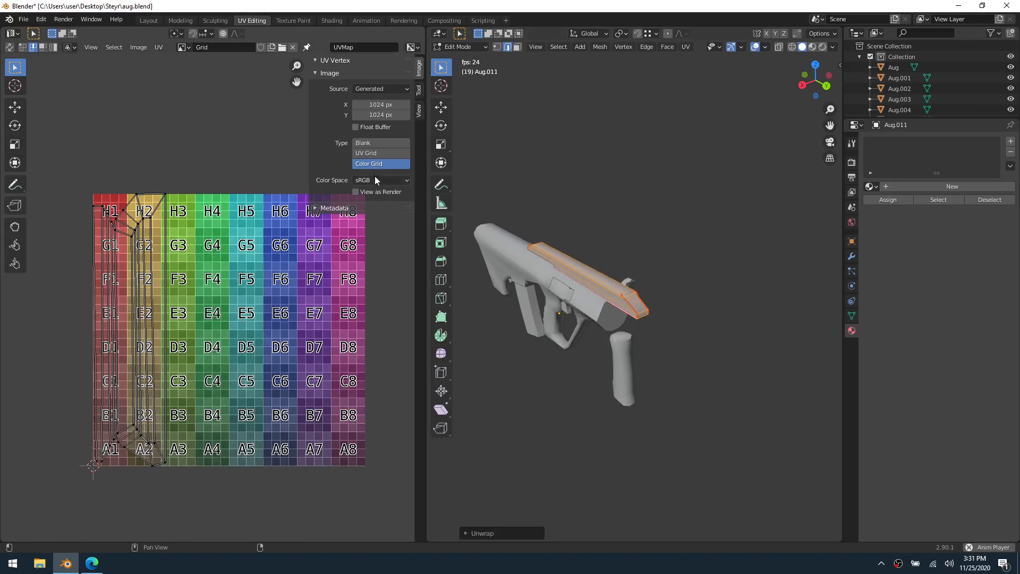
{"action": "left_click", "coordinate": [366, 143]}
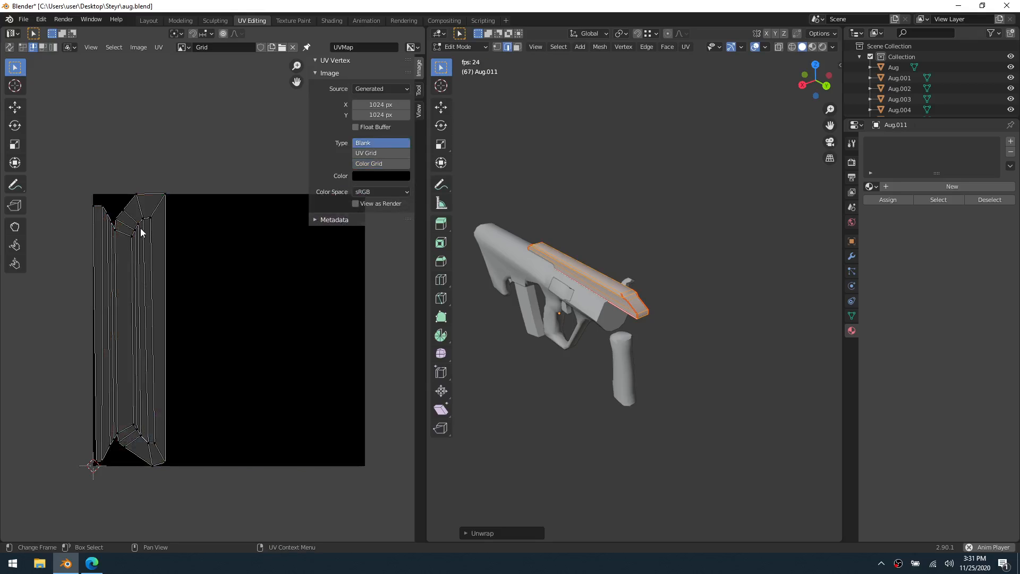
Clear the mesh selection and select the bottom edge of the cover's front end face
{"action": "left_click", "coordinate": [677, 298]}
{"action": "middle_click_drag", "start_coordinate": [679, 282], "coordinate": [635, 283]}
{"action": "scroll", "coordinate": [635, 283], "scroll_direction": "up", "scroll_amount": 4}
{"action": "middle_click_drag", "start_coordinate": [637, 327], "coordinate": [662, 306]}
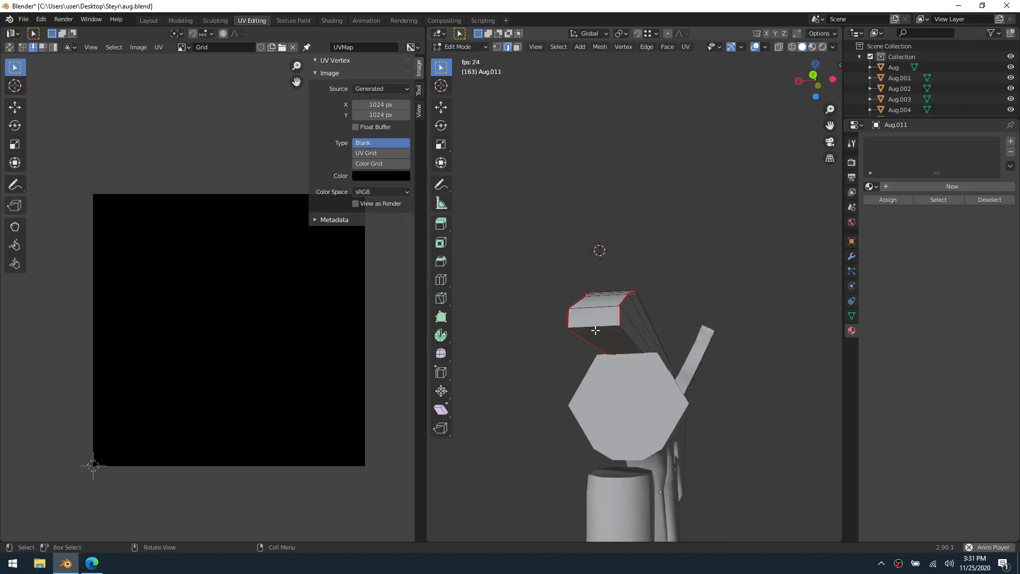
{"action": "left_click", "coordinate": [594, 331]}
Turn on X-ray, add the bottom edge of the cover's rear end face to the selection and mark both edges as seams
{"action": "middle_click_drag", "start_coordinate": [769, 327], "coordinate": [657, 325]}
{"action": "scroll", "coordinate": [658, 325], "scroll_direction": "down", "scroll_amount": 6}
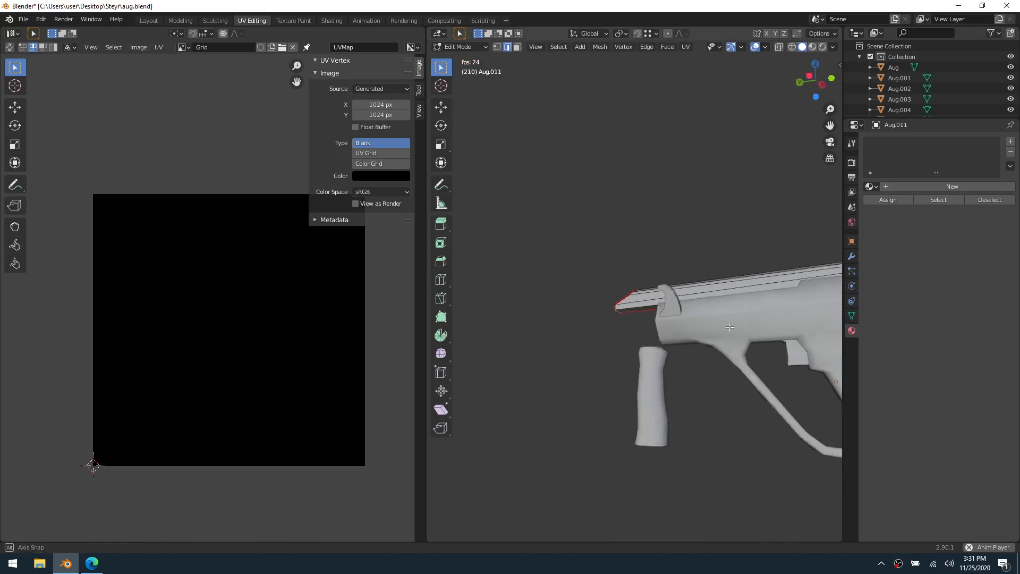
{"action": "middle_click_drag", "start_coordinate": [801, 331], "coordinate": [692, 338]}
{"action": "key", "text": "alt+z"}
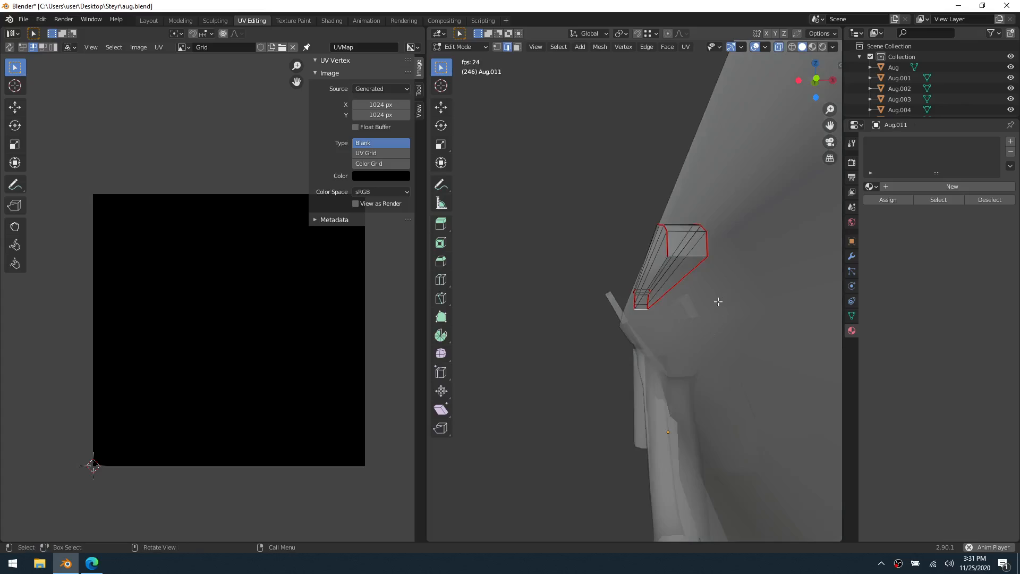
{"action": "left_click", "coordinate": [690, 256]}
{"action": "right_click", "coordinate": [691, 256]}
{"action": "left_click", "coordinate": [690, 256]}
Unwrap the whole cover with the end-face seams included
{"action": "key", "text": "a"}
{"action": "key", "text": "u"}
{"action": "left_click", "coordinate": [671, 260]}
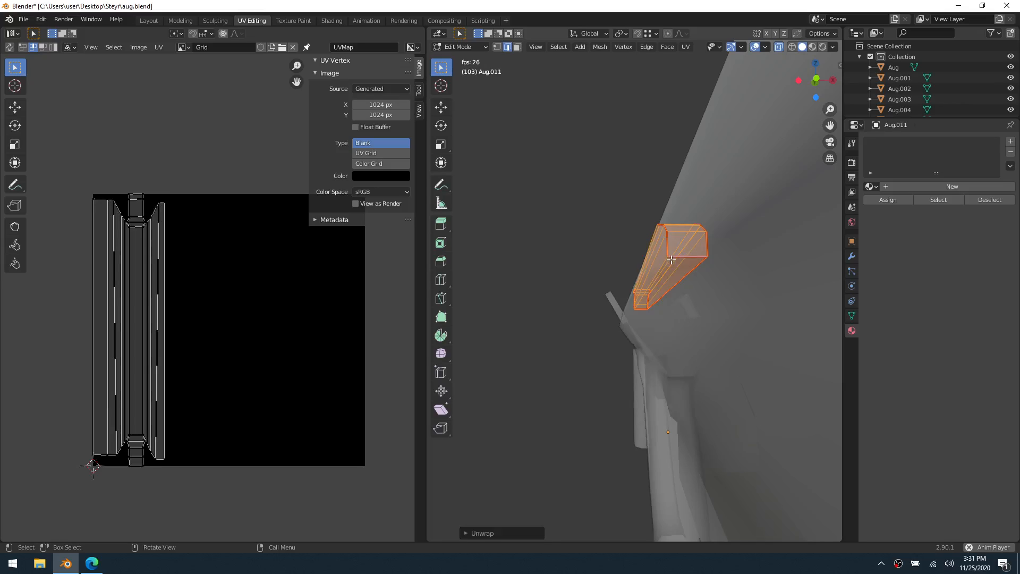
{"action": "mouse_move", "coordinate": [244, 324]}
{"action": "middle_mouse_down"}
{"action": "mouse_move", "coordinate": [256, 320]}
{"action": "mouse_move", "coordinate": [230, 328]}
{"action": "mouse_move", "coordinate": [223, 312]}
{"action": "mouse_move", "coordinate": [241, 323]}
{"action": "middle_mouse_up"}
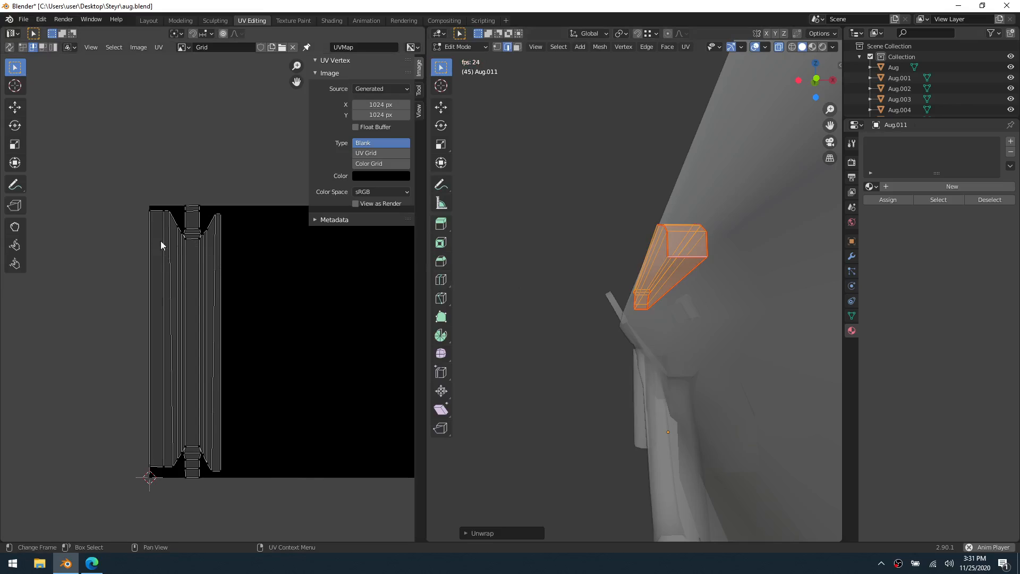
Mark the long lower side edge of the cover as a seam and unwrap the whole mesh with it
{"action": "middle_click_drag", "start_coordinate": [685, 257], "coordinate": [840, 318]}
{"action": "scroll", "coordinate": [590, 345], "scroll_direction": "up", "scroll_amount": 4}
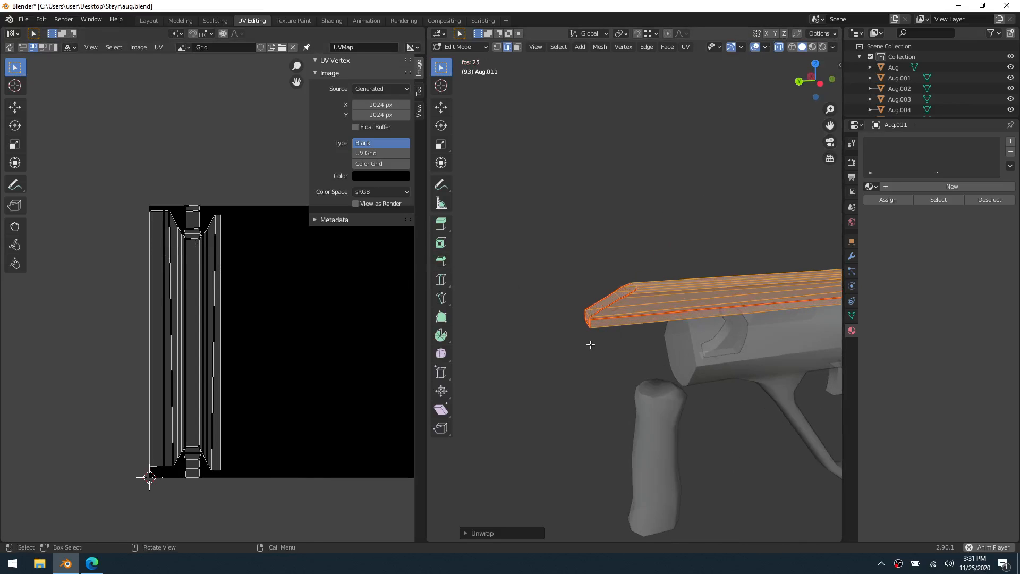
{"action": "middle_click_drag", "start_coordinate": [590, 344], "coordinate": [627, 322]}
{"action": "left_click", "coordinate": [627, 322]}
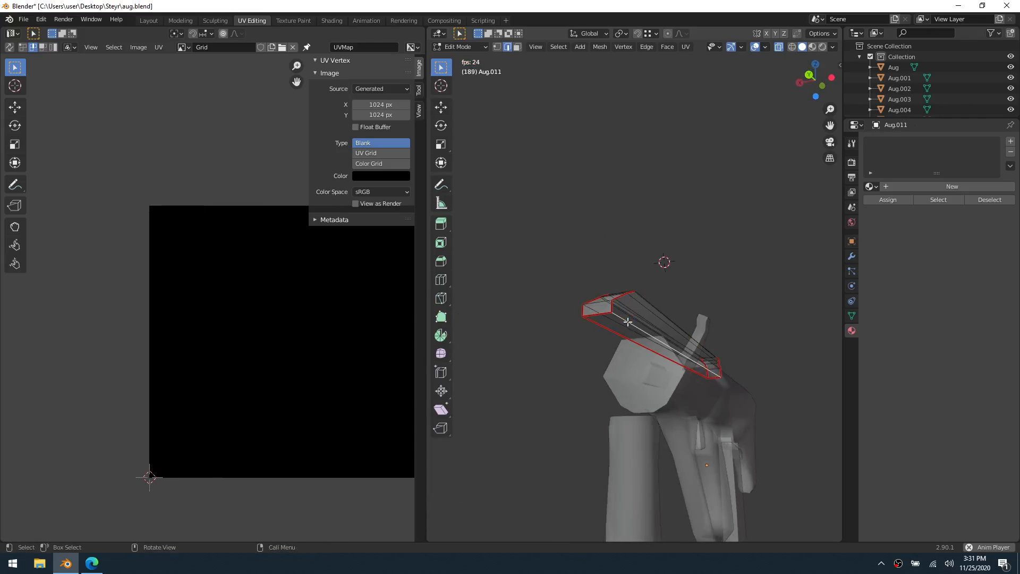
{"action": "right_click", "coordinate": [627, 321]}
{"action": "left_click", "coordinate": [632, 323]}
{"action": "key", "text": "a"}
{"action": "key", "text": "u"}
{"action": "left_click", "coordinate": [644, 318]}
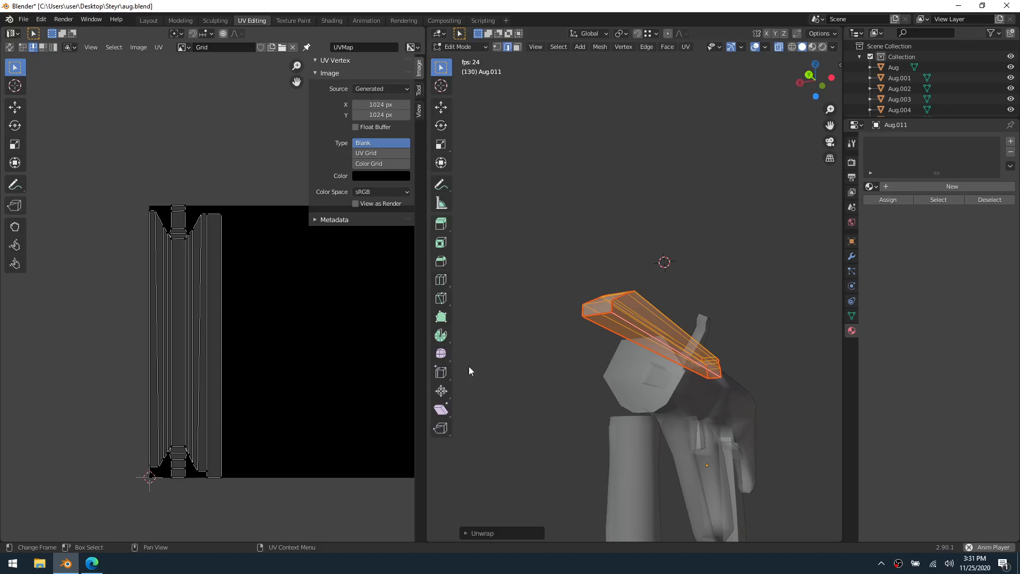
Reselect the entire cover mesh and run Unwrap once more with the existing seams
{"action": "key", "text": "alt+a"}
{"action": "middle_click_drag", "start_coordinate": [601, 365], "coordinate": [669, 364]}
{"action": "key", "text": "a"}
{"action": "key", "text": "u"}
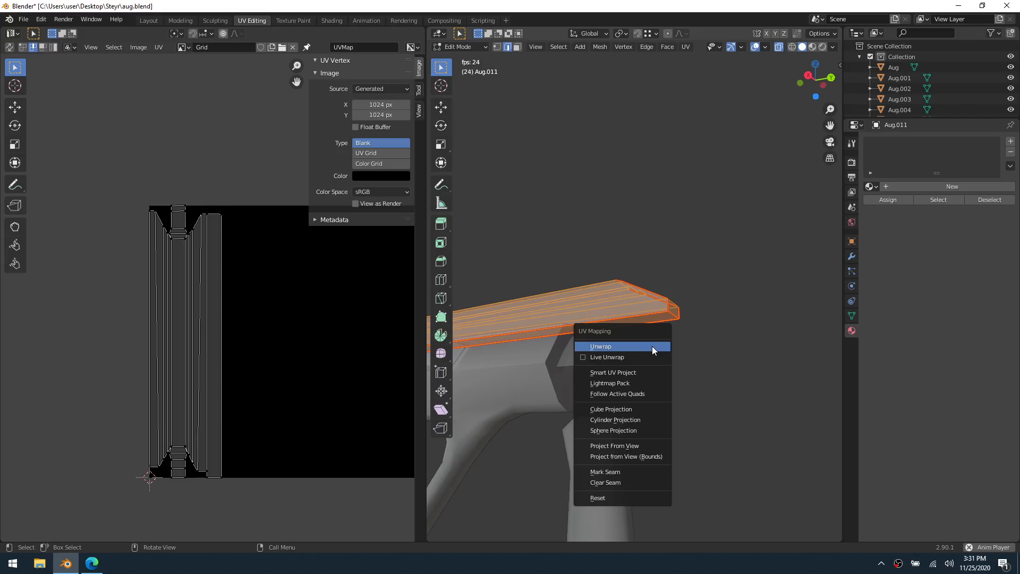
{"action": "right_click", "coordinate": [751, 264]}
{"action": "left_click", "coordinate": [744, 306]}
{"action": "key", "text": "alt+a"}
{"action": "key", "text": "a"}
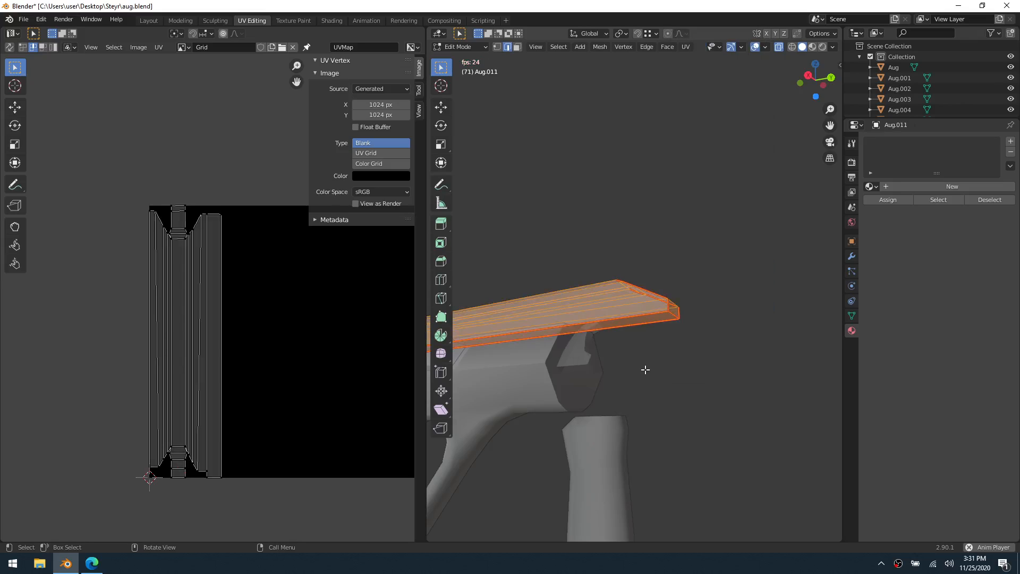
{"action": "key", "text": "u"}
{"action": "left_click", "coordinate": [645, 368]}
{"action": "key", "text": "alt+a"}
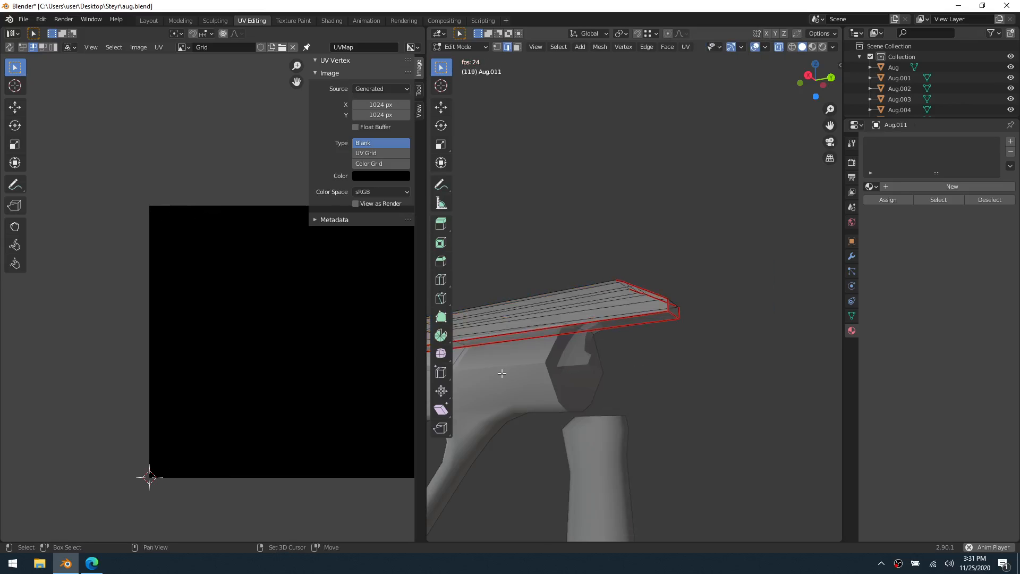
{"action": "key", "text": "a"}
{"action": "middle_click_drag", "start_coordinate": [645, 369], "coordinate": [713, 354]}
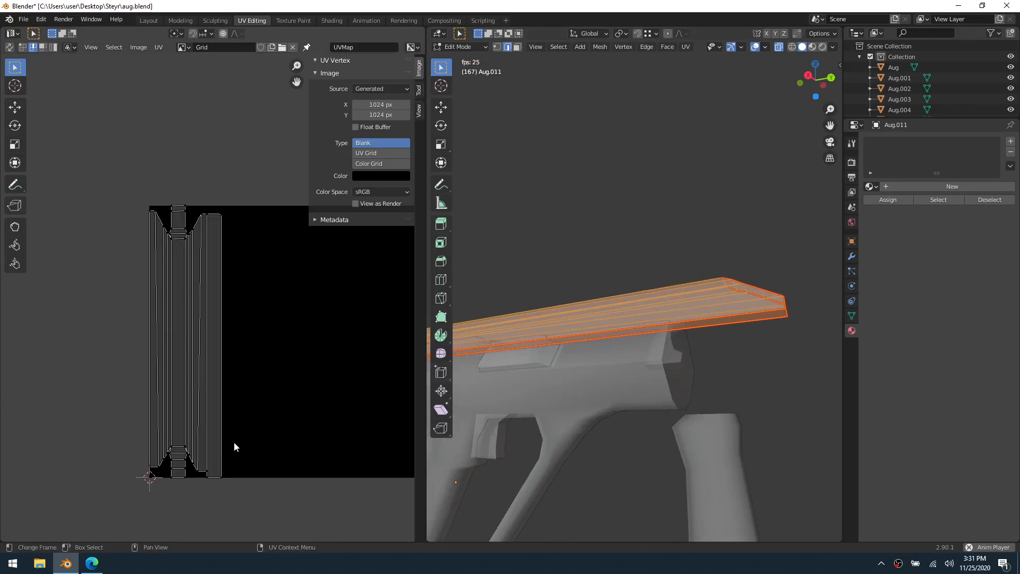
Examine the cover's UV layout from end to end, checking the side strips and end-face islands for distortion
{"action": "scroll", "coordinate": [233, 441], "scroll_direction": "up", "scroll_amount": 3}
{"action": "scroll", "coordinate": [216, 448], "scroll_direction": "down", "scroll_amount": 3}
{"action": "scroll", "coordinate": [218, 442], "scroll_direction": "up", "scroll_amount": 1}
{"action": "middle_click_drag", "start_coordinate": [238, 434], "coordinate": [272, 393]}
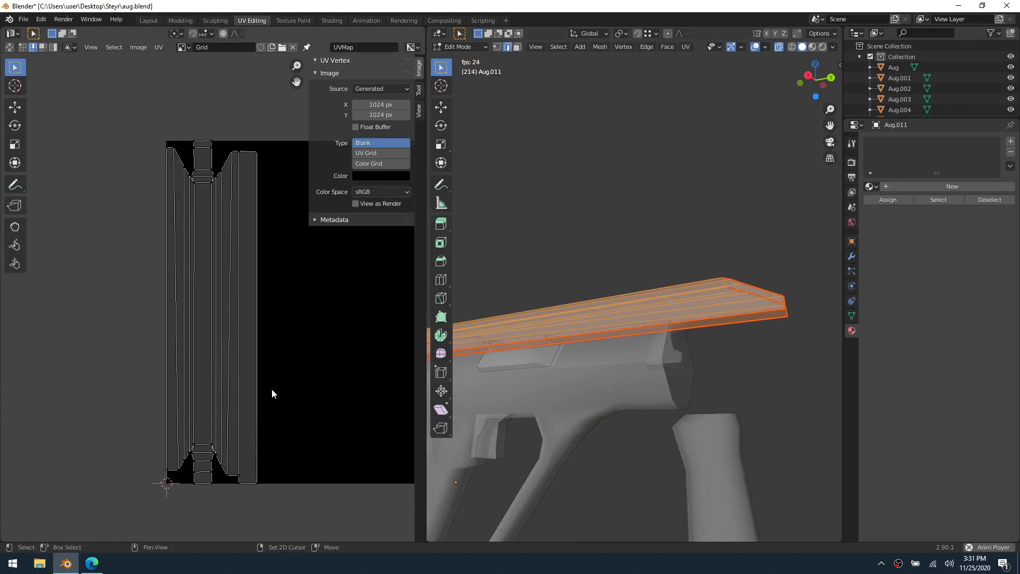
{"action": "scroll", "coordinate": [262, 389], "scroll_direction": "up", "scroll_amount": 3}
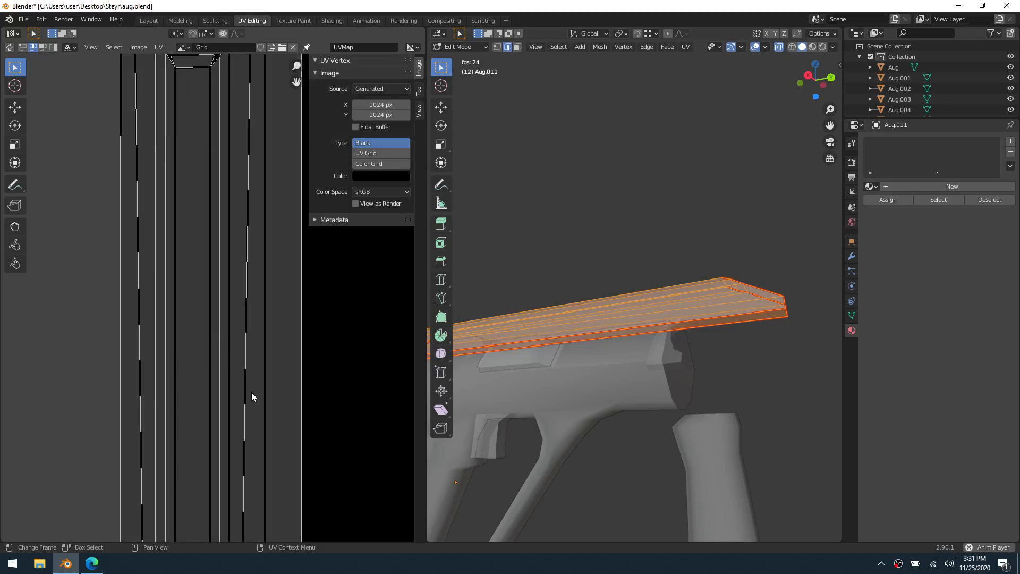
{"action": "middle_click_drag", "start_coordinate": [217, 262], "coordinate": [226, 393]}
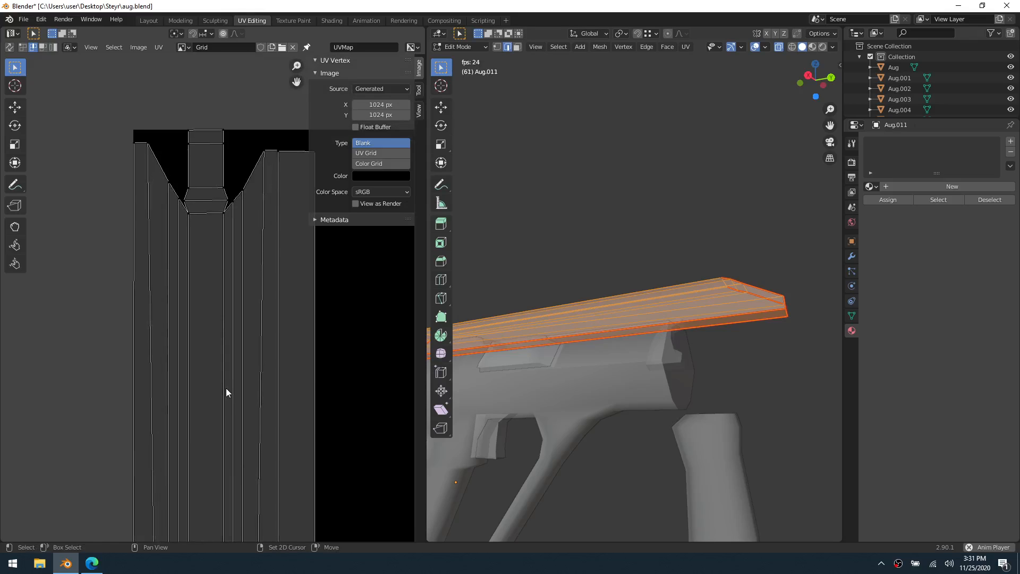
{"action": "middle_click_drag", "start_coordinate": [227, 384], "coordinate": [200, 288]}
{"action": "scroll", "coordinate": [212, 394], "scroll_direction": "down", "scroll_amount": 4}
{"action": "scroll", "coordinate": [198, 347], "scroll_direction": "up", "scroll_amount": 3}
{"action": "middle_click_drag", "start_coordinate": [197, 347], "coordinate": [268, 140]}
{"action": "scroll", "coordinate": [204, 351], "scroll_direction": "up", "scroll_amount": 2}
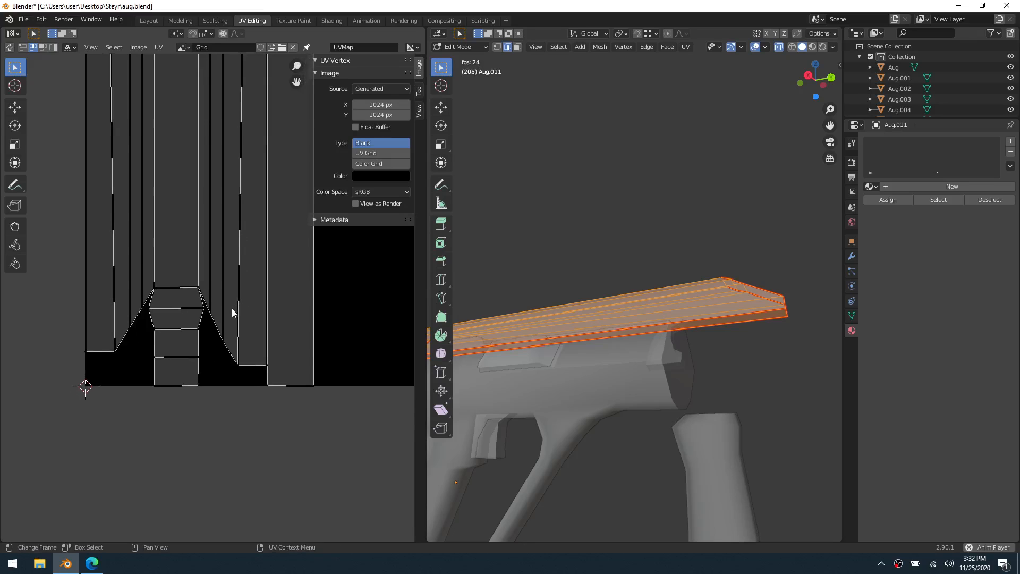
{"action": "scroll", "coordinate": [233, 308], "scroll_direction": "down", "scroll_amount": 3}
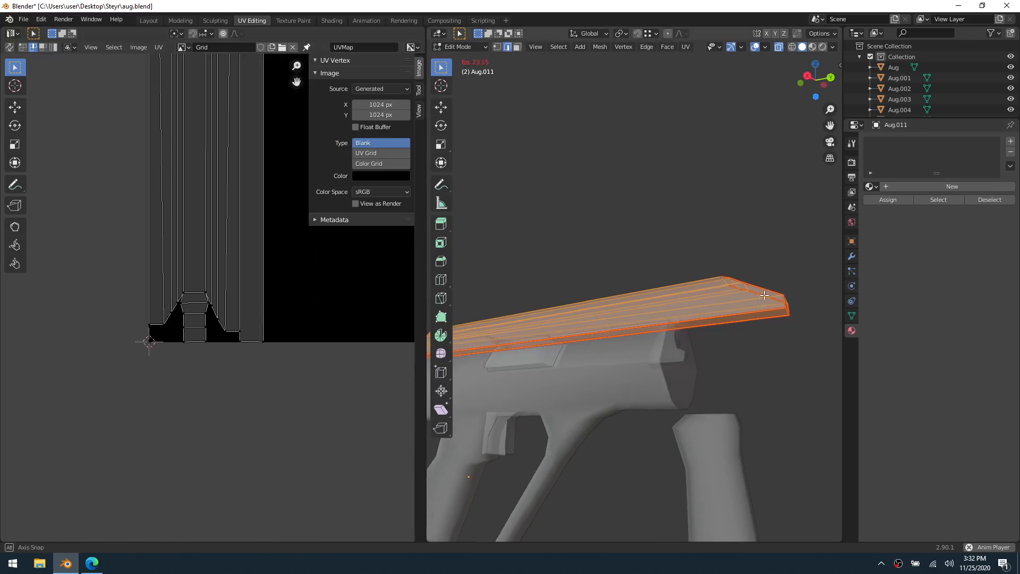
Clear the mesh selection, assign the existing grid Material to the cover and set the image type back to Color Grid
{"action": "middle_click_drag", "start_coordinate": [595, 311], "coordinate": [701, 308]}
{"action": "middle_click_drag", "start_coordinate": [767, 317], "coordinate": [598, 366], "text": "shift"}
{"action": "left_click", "coordinate": [691, 334]}
{"action": "scroll", "coordinate": [597, 366], "scroll_direction": "up", "scroll_amount": 3}
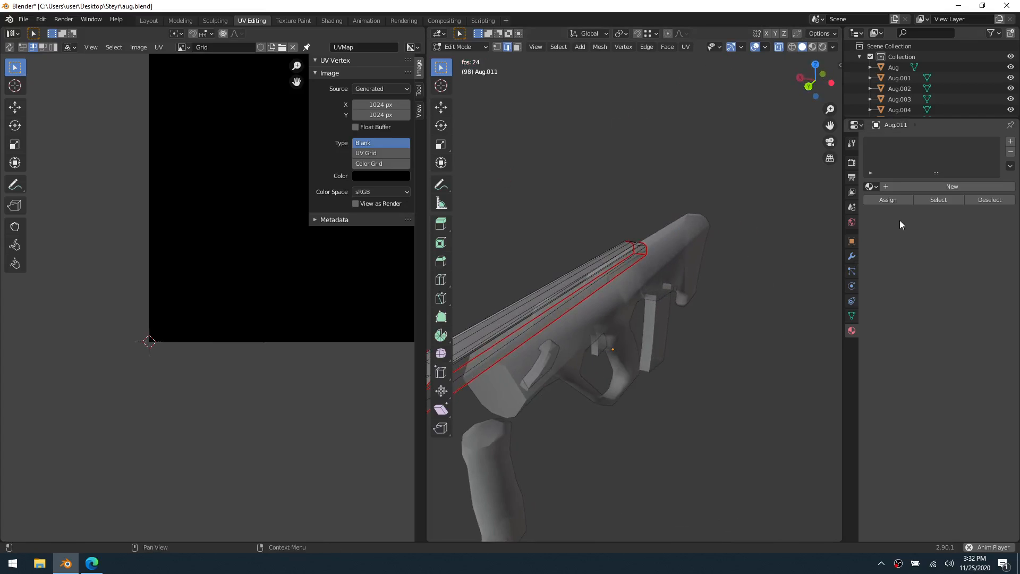
{"action": "left_click", "coordinate": [870, 187]}
{"action": "left_click", "coordinate": [884, 202]}
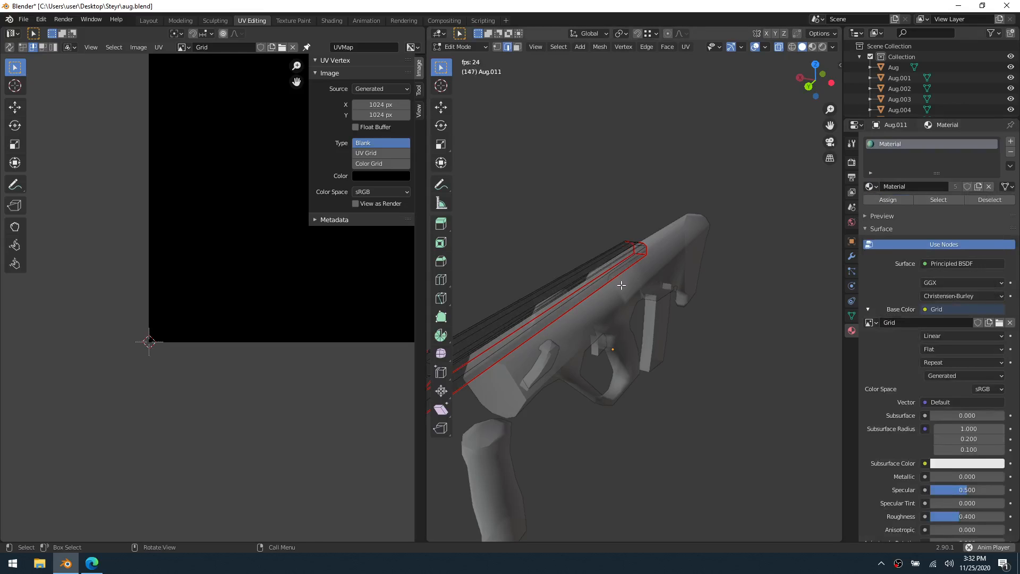
{"action": "left_click", "coordinate": [377, 163]}
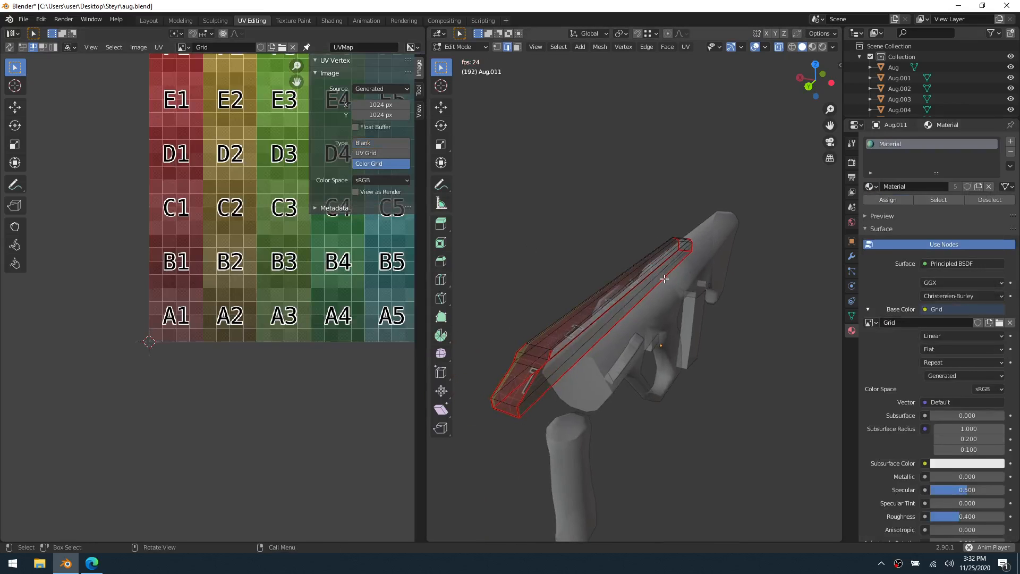
In Object Mode, check the grid texture on the cover from several sides and hide the cover
{"action": "key", "text": "ctrl+Tab"}
{"action": "left_click", "coordinate": [604, 275]}
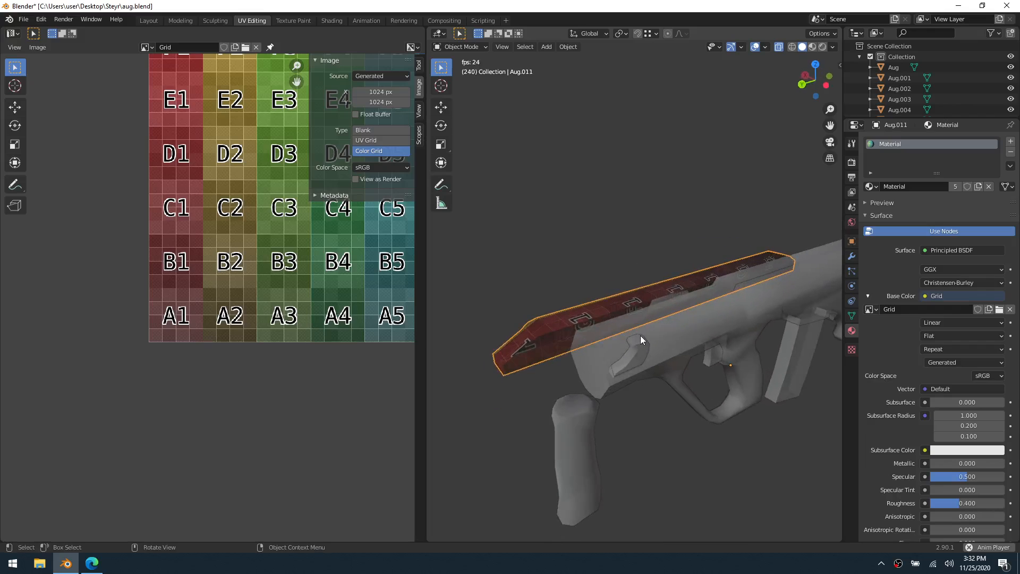
{"action": "middle_click_drag", "start_coordinate": [639, 345], "coordinate": [730, 426]}
{"action": "middle_click_drag", "start_coordinate": [619, 396], "coordinate": [602, 333], "text": "shift"}
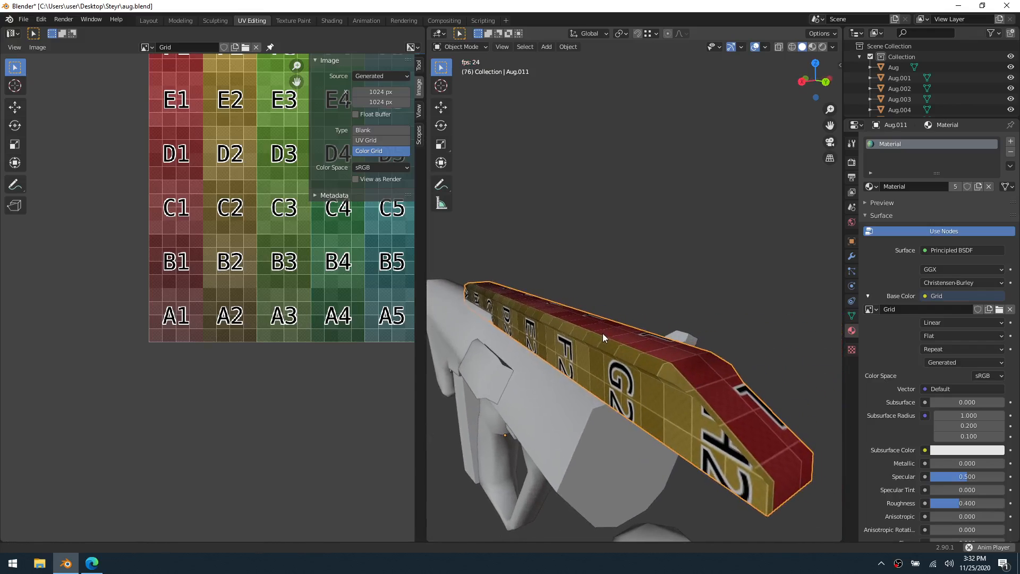
{"action": "scroll", "coordinate": [602, 333], "scroll_direction": "down", "scroll_amount": 4}
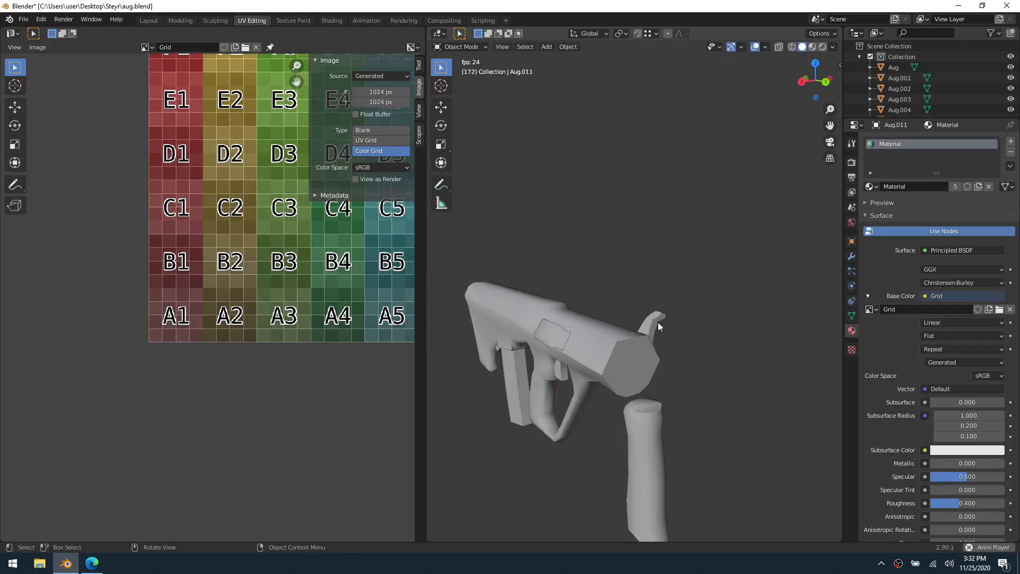
Select the small raised rectangular panel on the side of the rifle body and enter Edit Mode
{"action": "left_click", "coordinate": [550, 343]}
{"action": "key", "text": "ctrl+Tab"}
{"action": "left_click", "coordinate": [591, 344]}
Select the edges running through the four corners of the rectangular side panel and mark them as seams
{"action": "middle_click_drag", "start_coordinate": [574, 366], "coordinate": [622, 339], "text": "shift"}
{"action": "scroll", "coordinate": [653, 352], "scroll_direction": "up", "scroll_amount": 4}
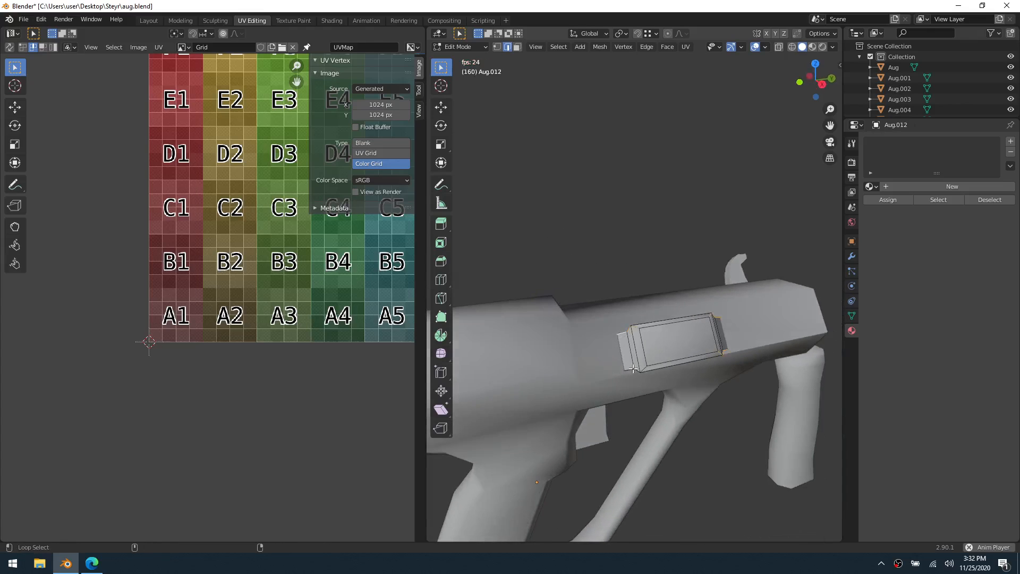
{"action": "middle_click_drag", "start_coordinate": [739, 359], "coordinate": [729, 355]}
{"action": "right_click", "coordinate": [728, 355]}
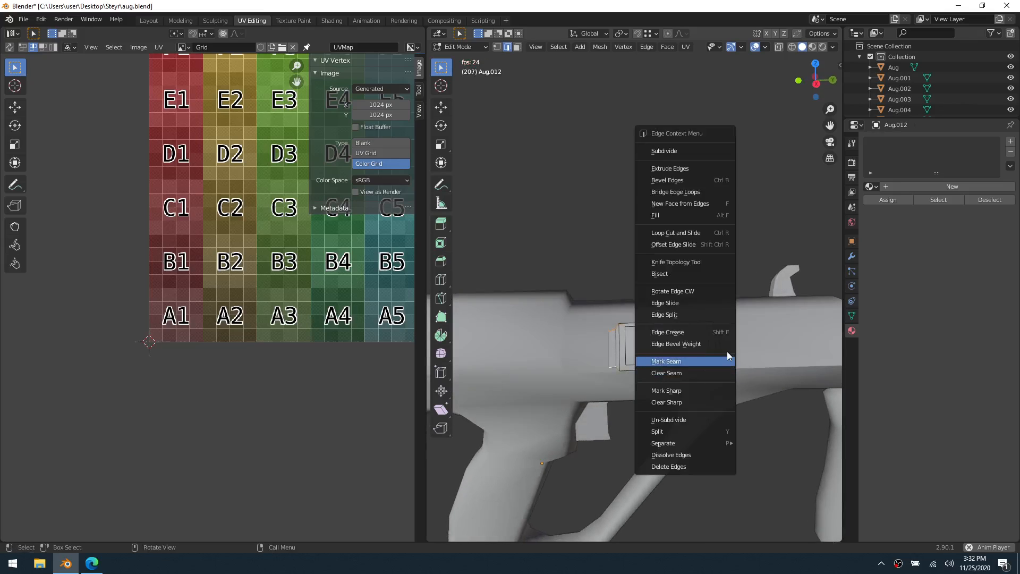
{"action": "left_click", "coordinate": [719, 362]}
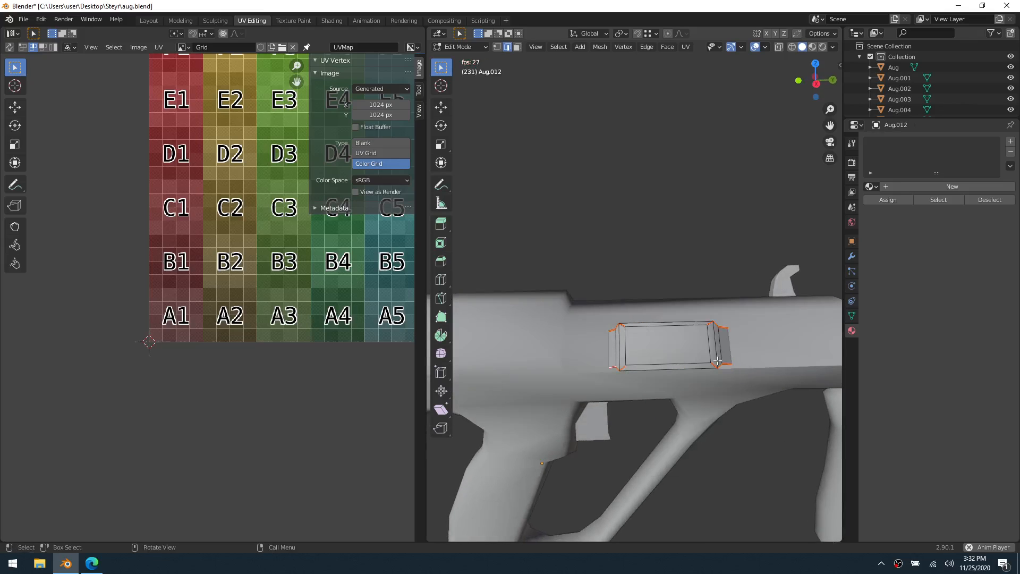
Unwrap the whole side panel and set the grid image type to Blank to view its UV layout
{"action": "key", "text": "a"}
{"action": "key", "text": "u"}
{"action": "left_click", "coordinate": [714, 331]}
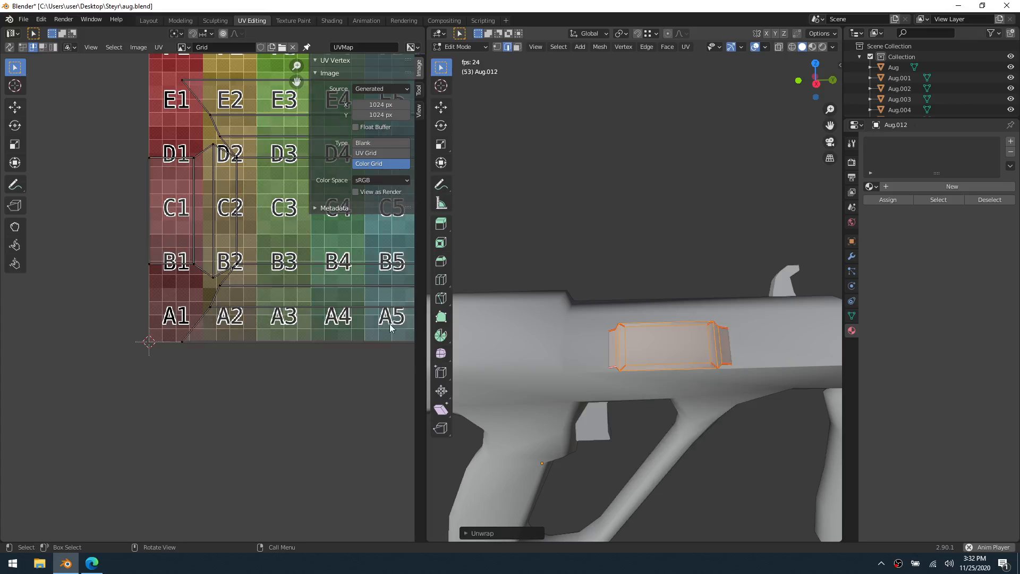
{"action": "scroll", "coordinate": [319, 303], "scroll_direction": "down", "scroll_amount": 3}
{"action": "middle_click_drag", "start_coordinate": [314, 300], "coordinate": [244, 347]}
{"action": "left_click", "coordinate": [368, 144]}
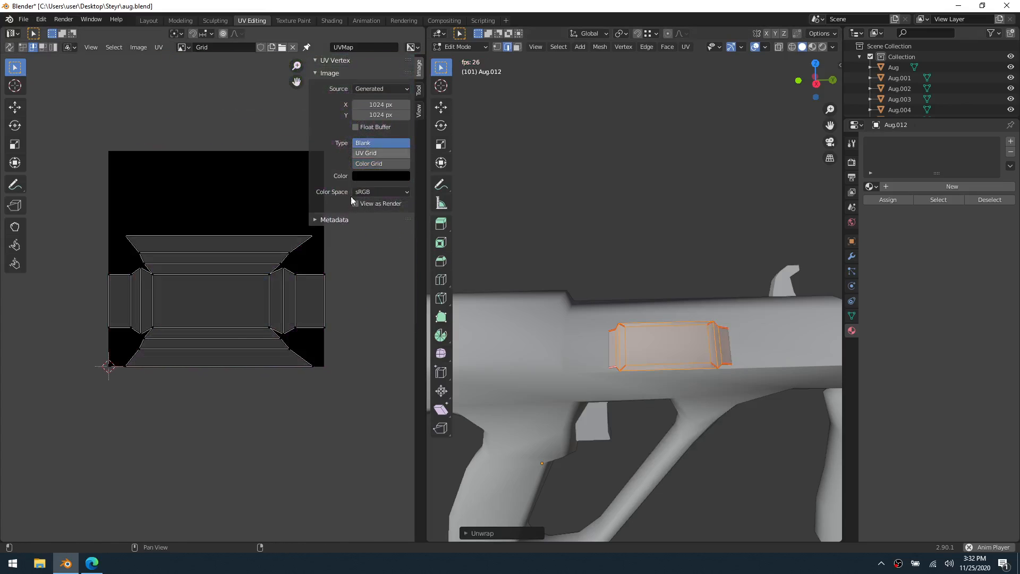
Set the grid image type to Color Grid and assign the existing Material to the side panel
{"action": "middle_click_drag", "start_coordinate": [272, 316], "coordinate": [294, 333]}
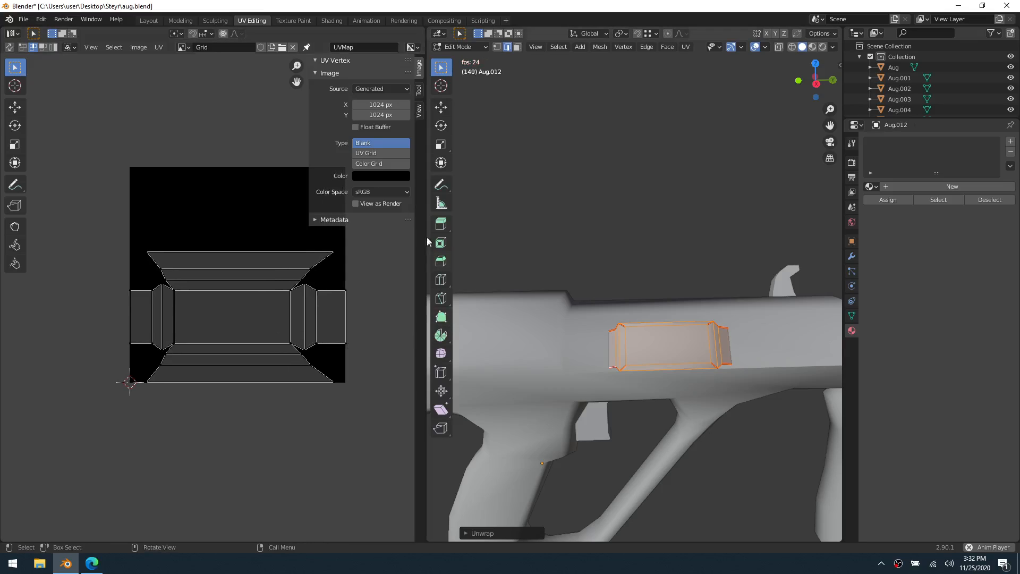
{"action": "left_click", "coordinate": [368, 164]}
{"action": "left_click", "coordinate": [874, 186]}
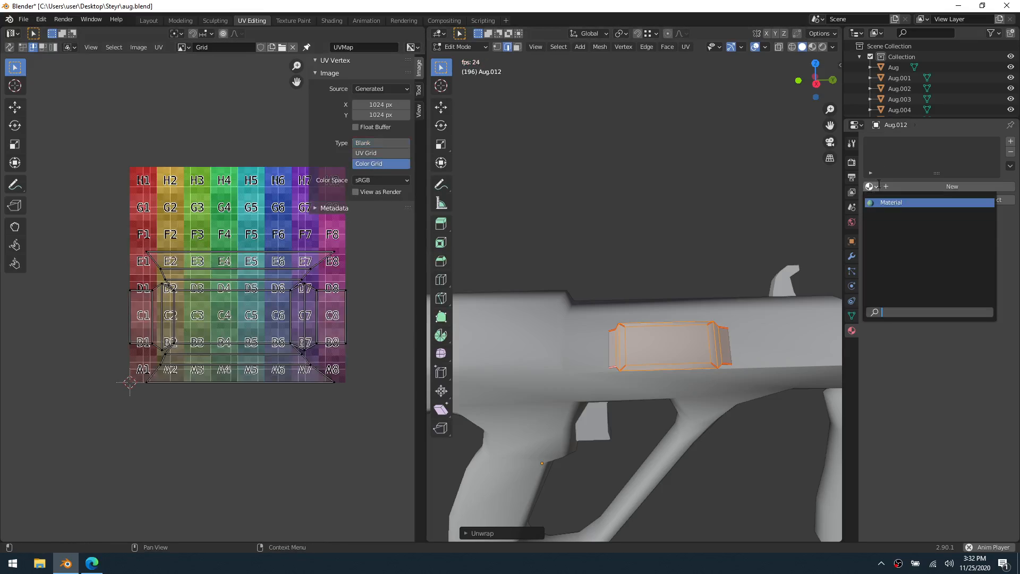
{"action": "left_click", "coordinate": [886, 205]}
In Object Mode, check the grid texture on the side panel from an angle and hide the panel
{"action": "key", "text": "Tab"}
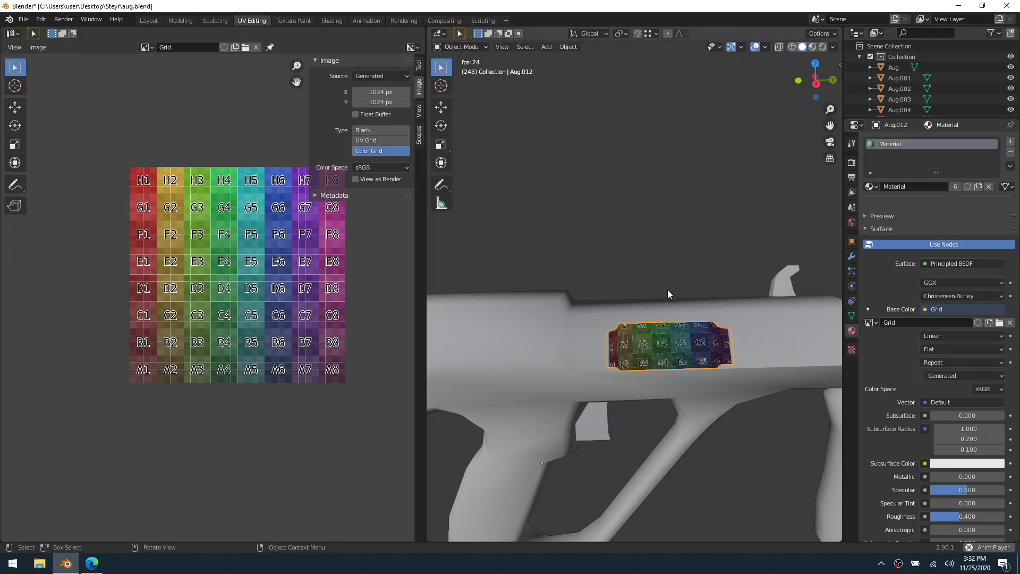
{"action": "middle_click_drag", "start_coordinate": [738, 292], "coordinate": [630, 287]}
{"action": "left_click", "coordinate": [662, 312]}
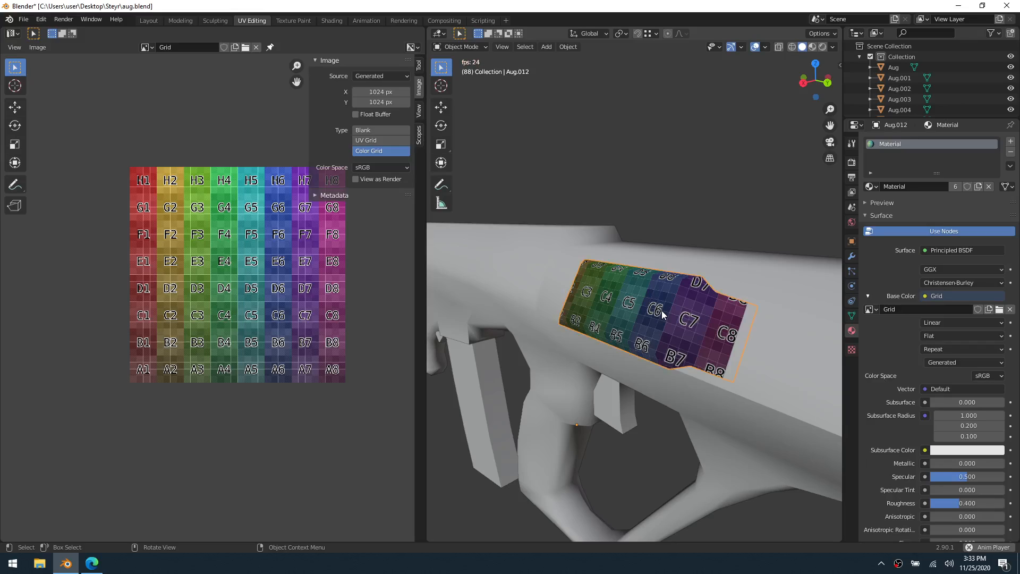
{"action": "key", "text": "h"}
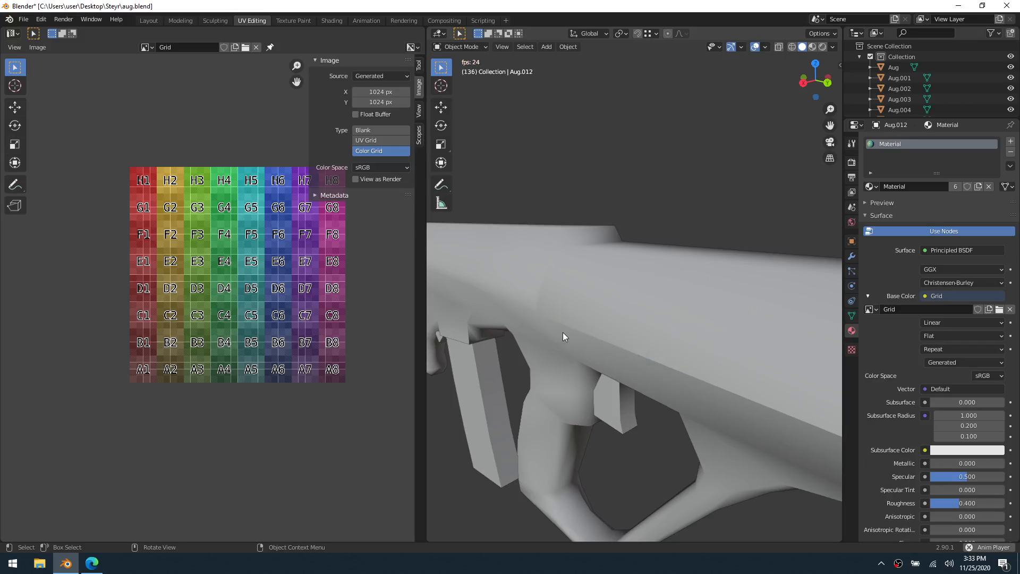
Select the trigger below the rifle body and enter Edit Mode
{"action": "key", "text": "ctrl+Tab"}
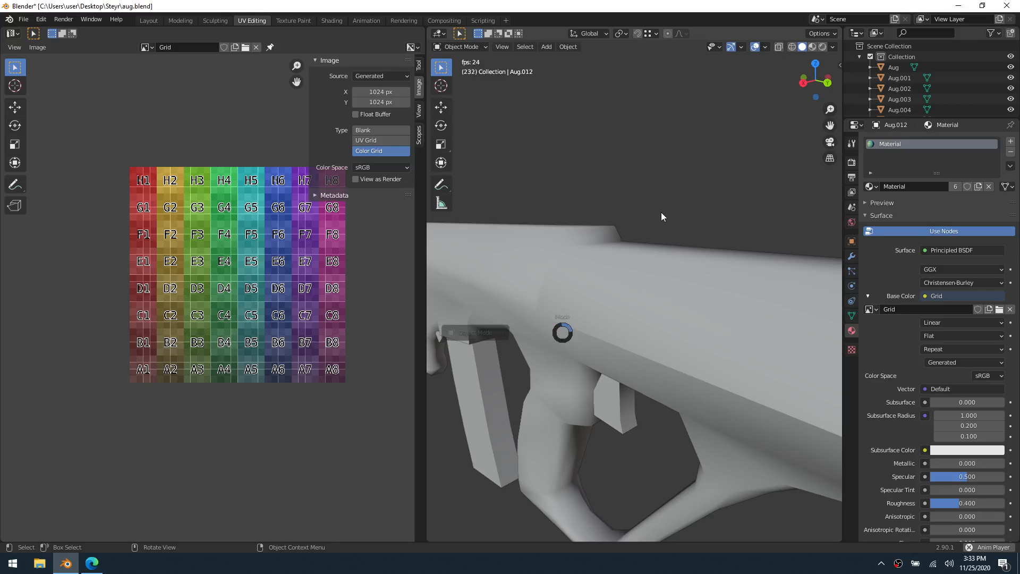
{"action": "left_click", "coordinate": [624, 264]}
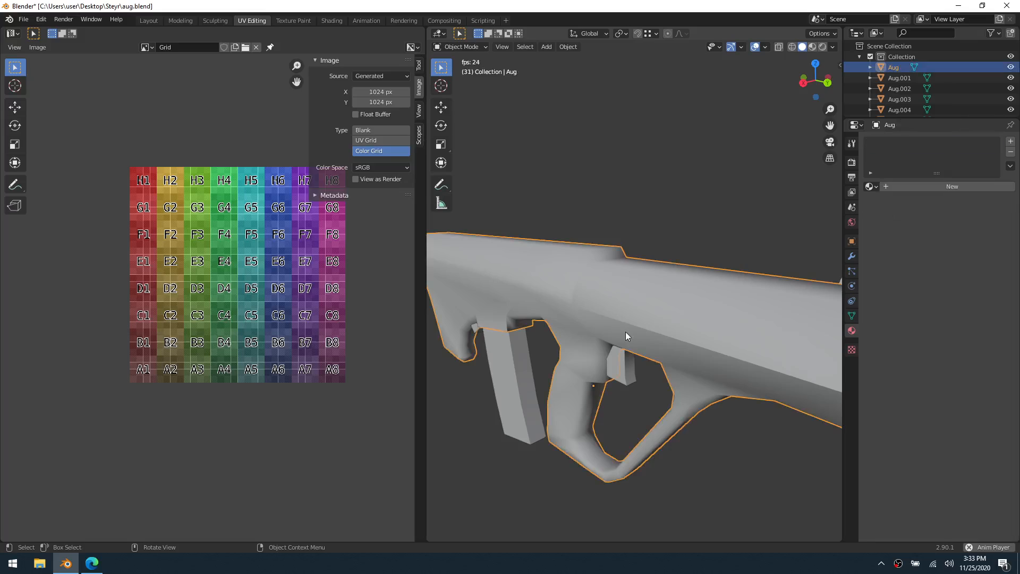
{"action": "scroll", "coordinate": [626, 333], "scroll_direction": "down", "scroll_amount": 1}
{"action": "left_click", "coordinate": [620, 350]}
{"action": "key", "text": "ctrl+Tab"}
{"action": "left_click", "coordinate": [644, 366]}
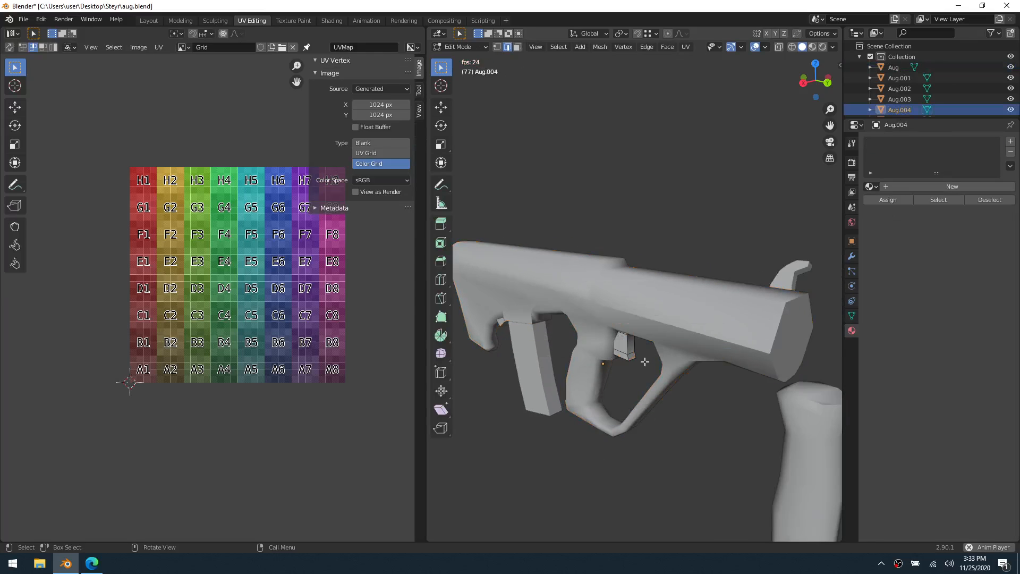
With X-ray on, select the lengthwise edges along both sides of the trigger's front face and mark them as seams
{"action": "scroll", "coordinate": [645, 362], "scroll_direction": "up", "scroll_amount": 2}
{"action": "key", "text": "alt+z"}
{"action": "middle_click_drag", "start_coordinate": [642, 396], "coordinate": [639, 353], "text": "shift"}
{"action": "scroll", "coordinate": [638, 364], "scroll_direction": "up", "scroll_amount": 3}
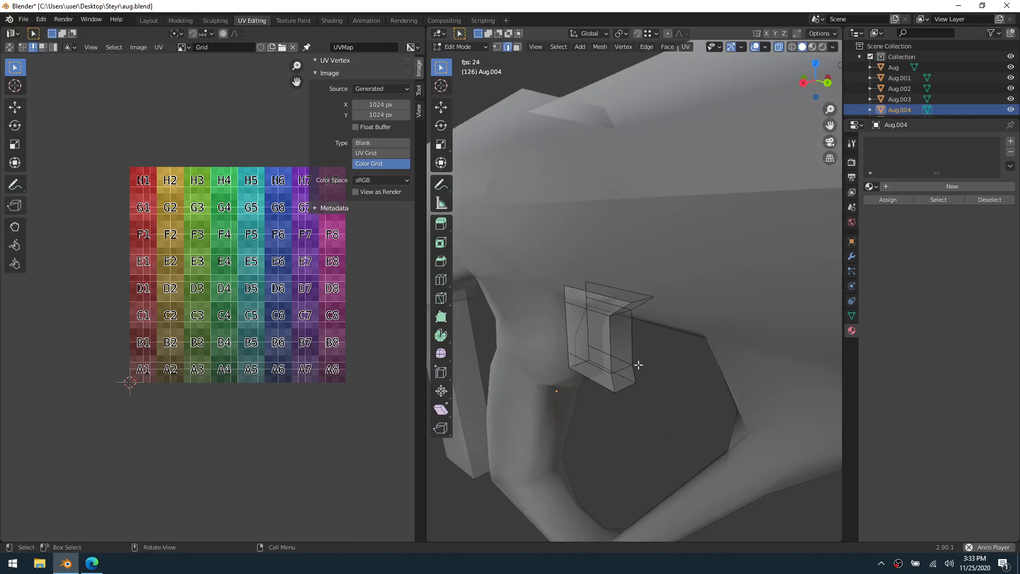
{"action": "middle_click_drag", "start_coordinate": [622, 386], "coordinate": [669, 337]}
{"action": "middle_click_drag", "start_coordinate": [596, 455], "coordinate": [652, 381], "text": "shift"}
{"action": "left_click", "coordinate": [624, 315], "text": "alt"}
{"action": "left_click", "coordinate": [633, 315], "text": "alt+shift"}
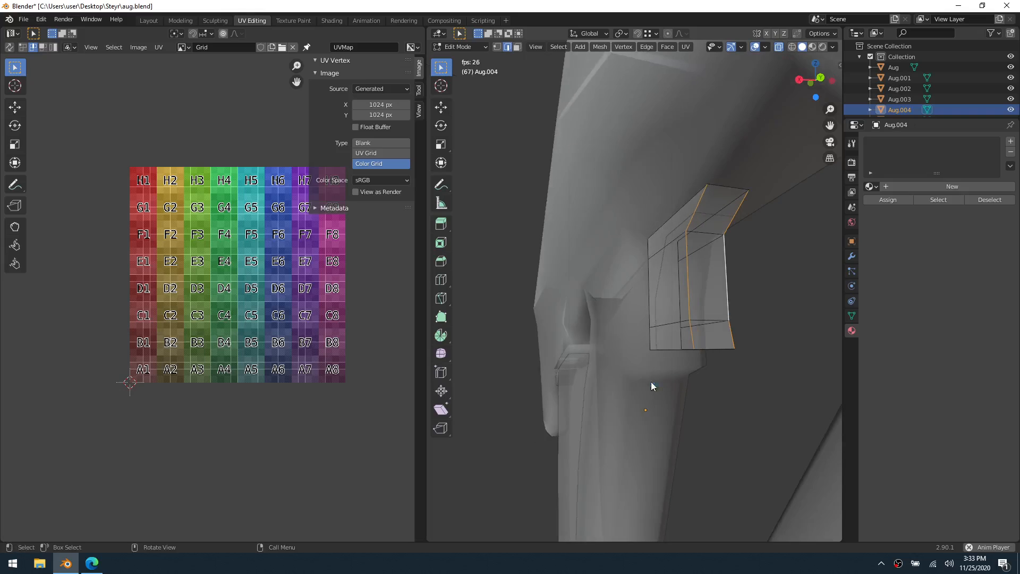
{"action": "right_click", "coordinate": [649, 381]}
{"action": "left_click", "coordinate": [649, 382]}
Unwrap the whole trigger and set the grid image type to Blank to view its UV layout
{"action": "key", "text": "a"}
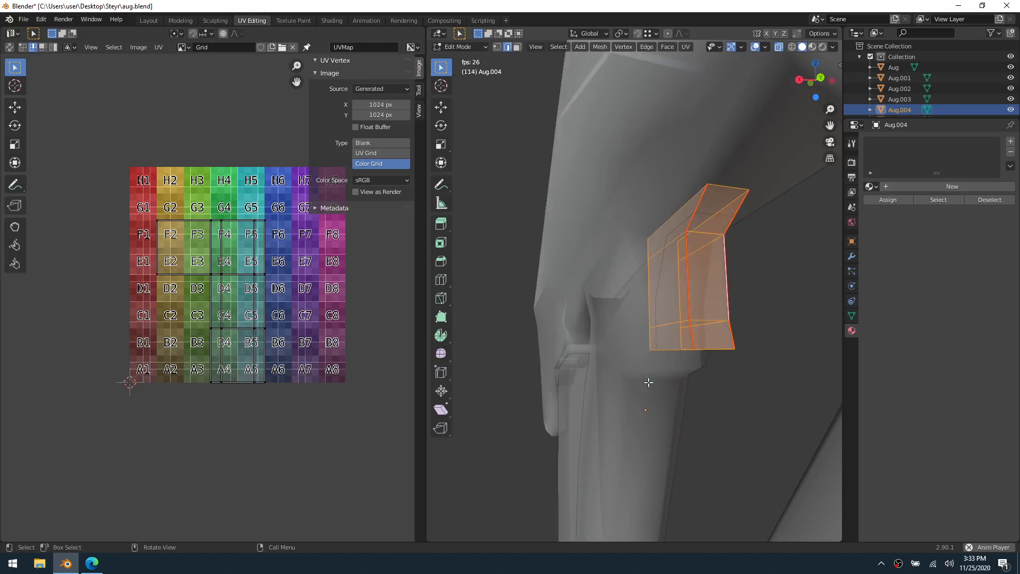
{"action": "key", "text": "u"}
{"action": "left_click", "coordinate": [649, 383]}
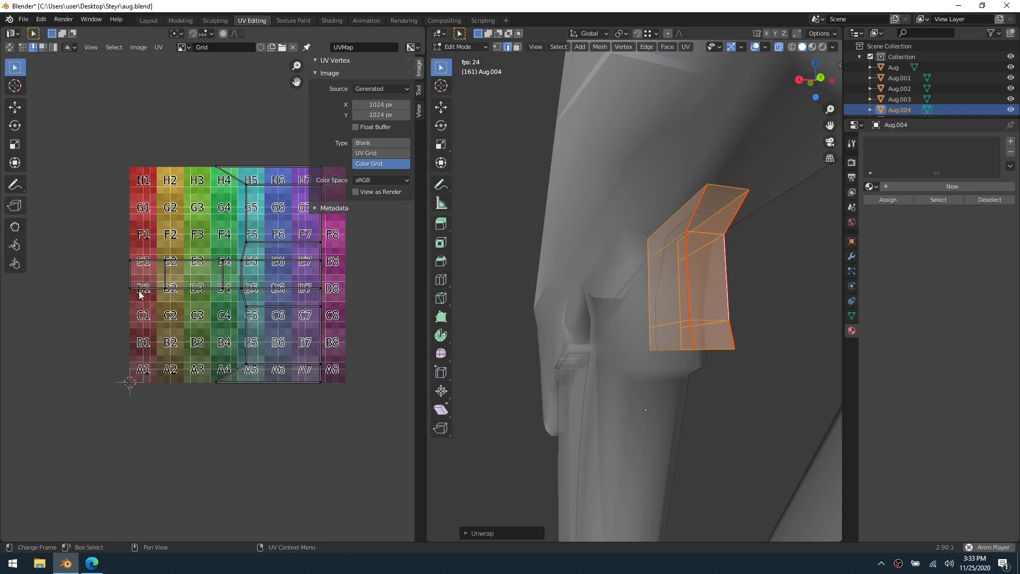
{"action": "left_click", "coordinate": [377, 144]}
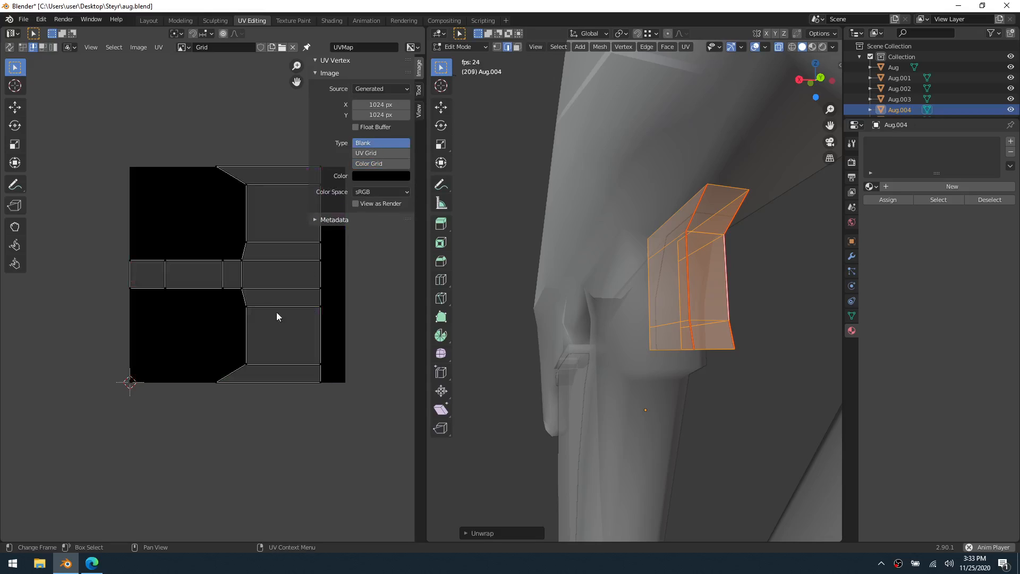
Restore the Color Grid image type and assign the existing Material to the trigger
{"action": "left_click", "coordinate": [366, 163]}
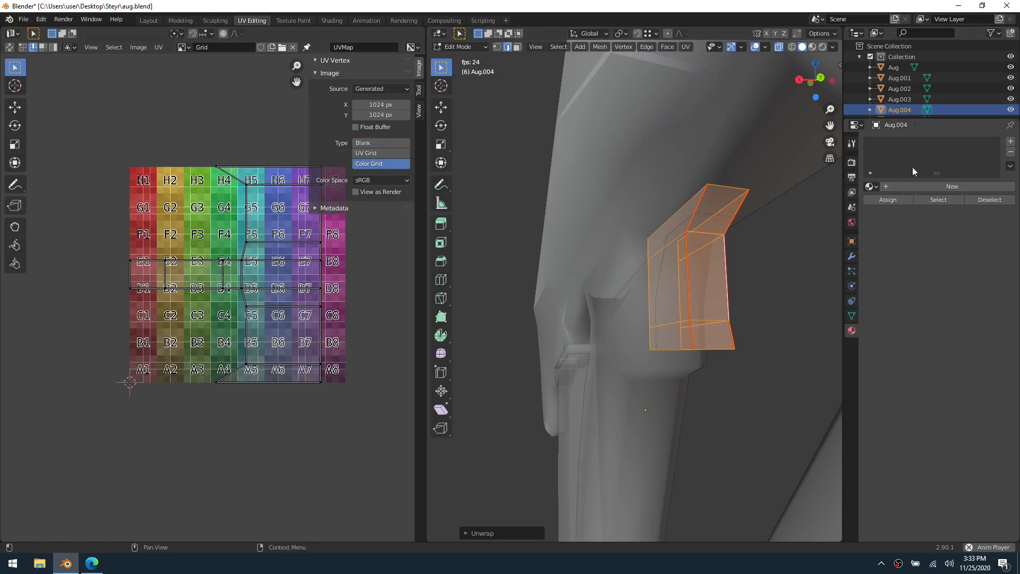
{"action": "left_click", "coordinate": [868, 187]}
{"action": "left_click", "coordinate": [884, 203]}
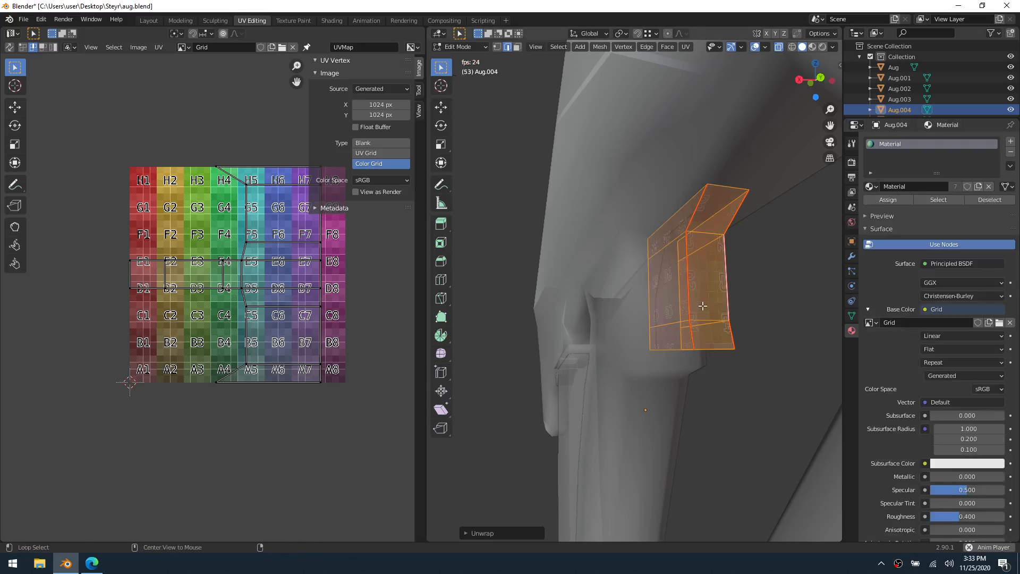
Check the grid texture on the trigger from several sides, return to Object Mode and hide the trigger
{"action": "middle_click_drag", "start_coordinate": [701, 307], "coordinate": [735, 314]}
{"action": "left_click", "coordinate": [735, 314]}
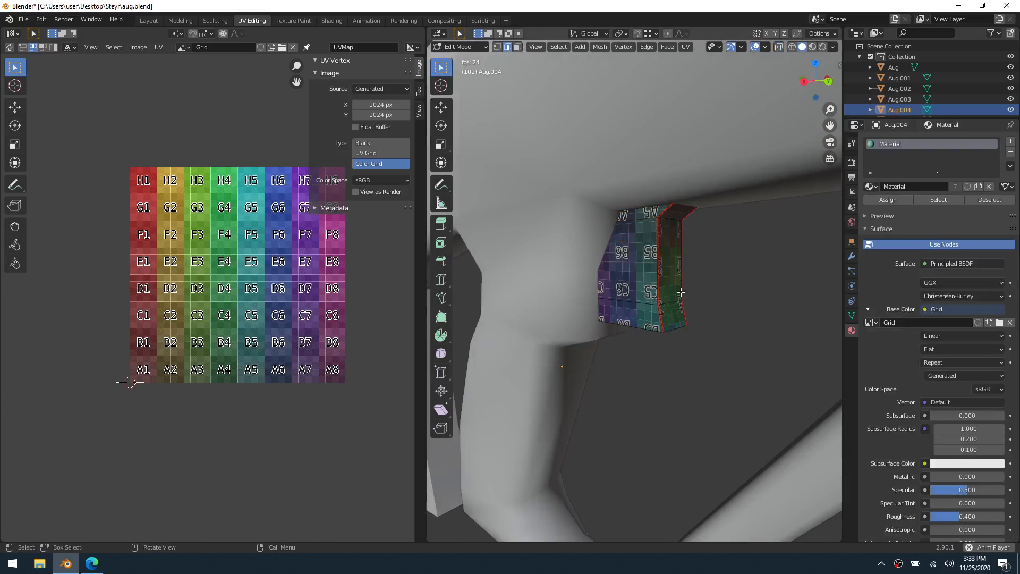
{"action": "scroll", "coordinate": [631, 283], "scroll_direction": "down", "scroll_amount": 3}
{"action": "middle_click_drag", "start_coordinate": [606, 275], "coordinate": [640, 286]}
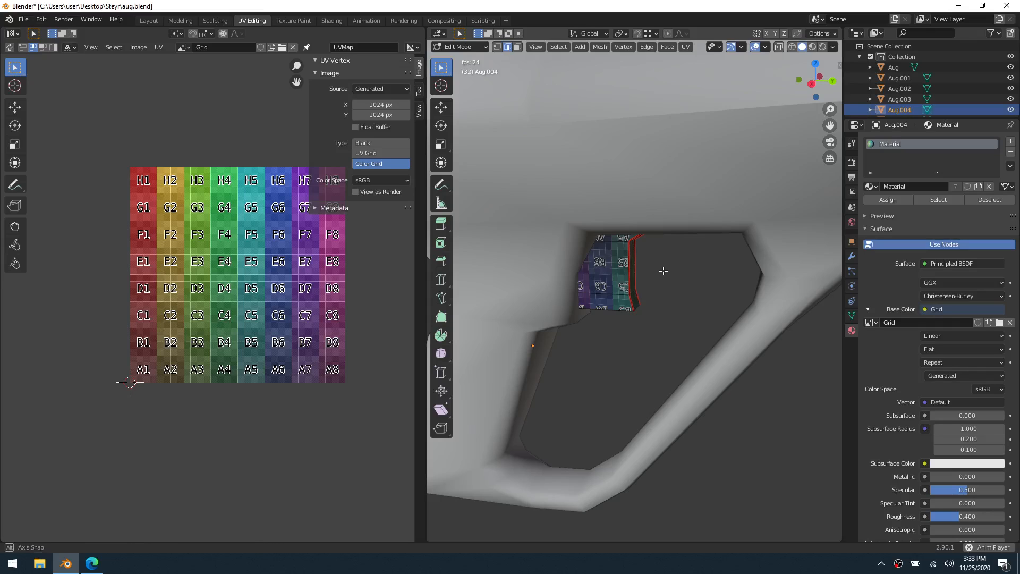
{"action": "middle_click_drag", "start_coordinate": [660, 271], "coordinate": [655, 305]}
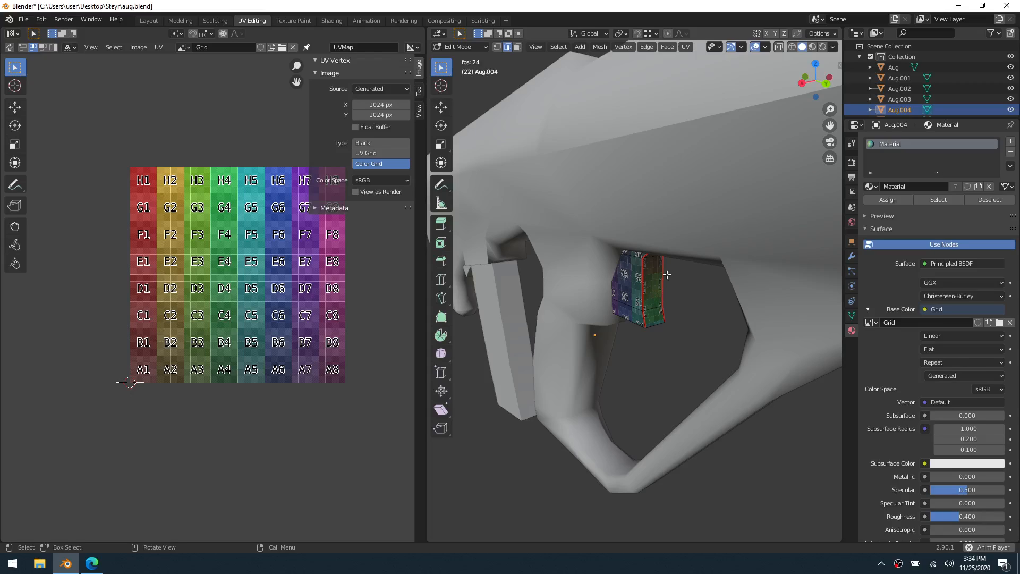
{"action": "key", "text": "Tab"}
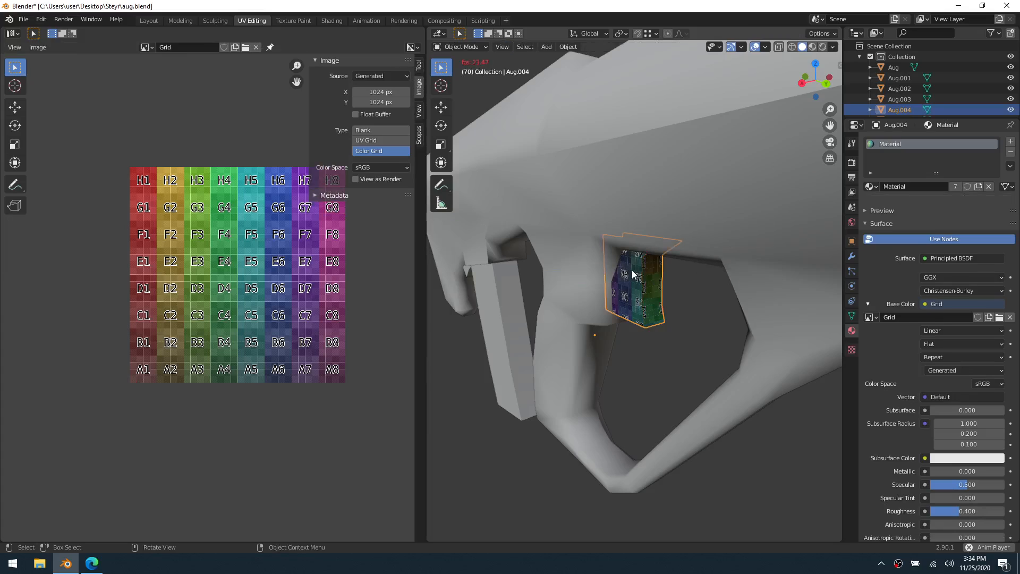
{"action": "key", "text": "h"}
Select the magazine behind the grip and enter Edit Mode
{"action": "scroll", "coordinate": [604, 309], "scroll_direction": "down", "scroll_amount": 1}
{"action": "left_click", "coordinate": [537, 311]}
{"action": "key", "text": "ctrl+Tab"}
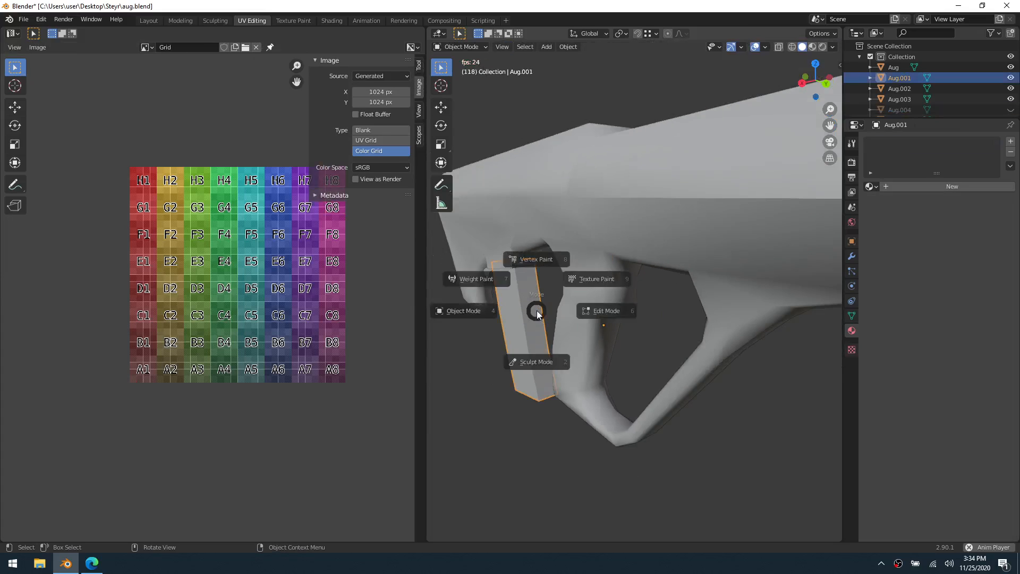
{"action": "left_click", "coordinate": [589, 312]}
Select the full-length rear corner edge on one side of the magazine, from its top to its bottom
{"action": "middle_click_drag", "start_coordinate": [580, 331], "coordinate": [630, 338], "text": "shift"}
{"action": "scroll", "coordinate": [591, 351], "scroll_direction": "up", "scroll_amount": 2}
{"action": "middle_click_drag", "start_coordinate": [575, 362], "coordinate": [755, 348], "text": "shift"}
{"action": "scroll", "coordinate": [667, 345], "scroll_direction": "down", "scroll_amount": 1}
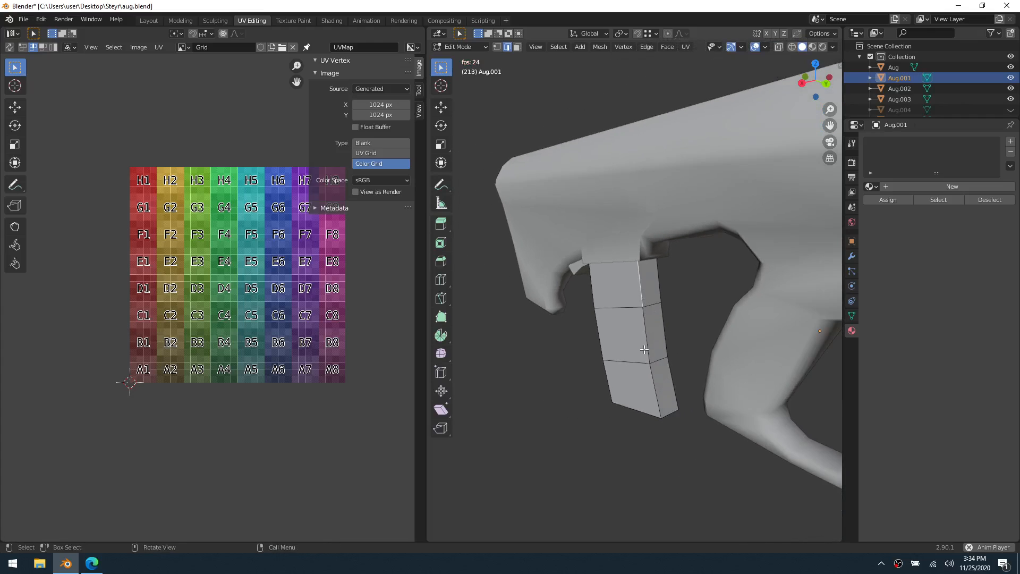
{"action": "middle_click_drag", "start_coordinate": [635, 363], "coordinate": [588, 393]}
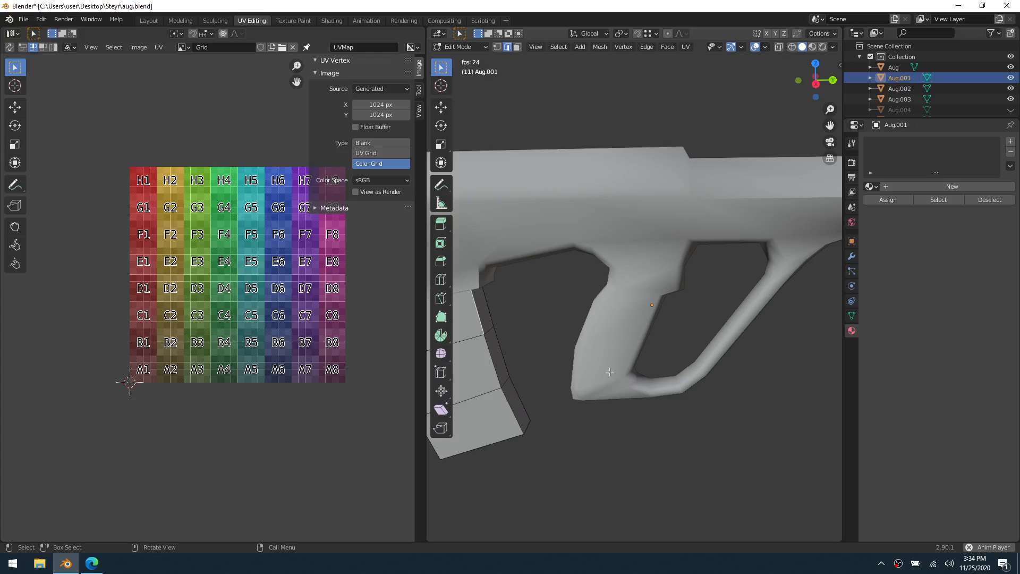
{"action": "key", "text": "grave"}
{"action": "left_click", "coordinate": [661, 391]}
{"action": "scroll", "coordinate": [654, 395], "scroll_direction": "down", "scroll_amount": 4}
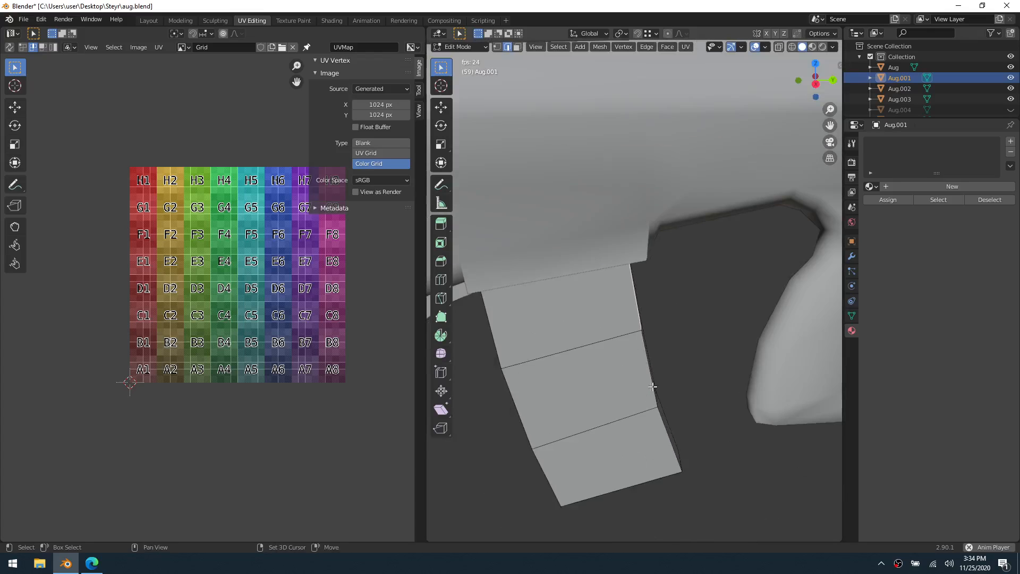
{"action": "middle_click_drag", "start_coordinate": [598, 325], "coordinate": [632, 300]}
{"action": "left_click", "coordinate": [538, 309]}
{"action": "middle_click_drag", "start_coordinate": [650, 367], "coordinate": [632, 385]}
{"action": "middle_click_drag", "start_coordinate": [598, 388], "coordinate": [623, 288], "text": "shift"}
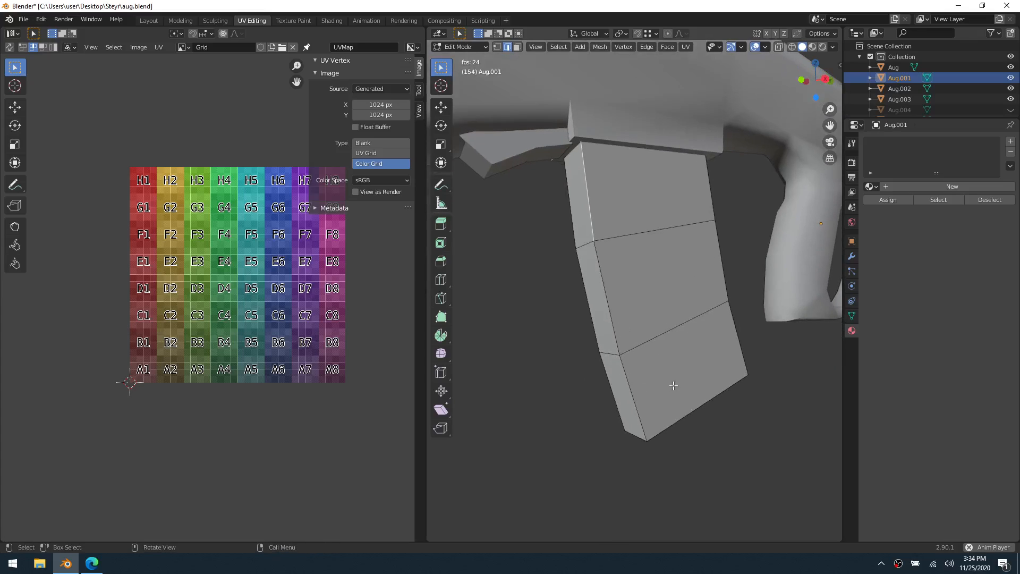
{"action": "middle_click_drag", "start_coordinate": [685, 382], "coordinate": [613, 333]}
{"action": "left_click", "coordinate": [649, 395], "text": "ctrl"}
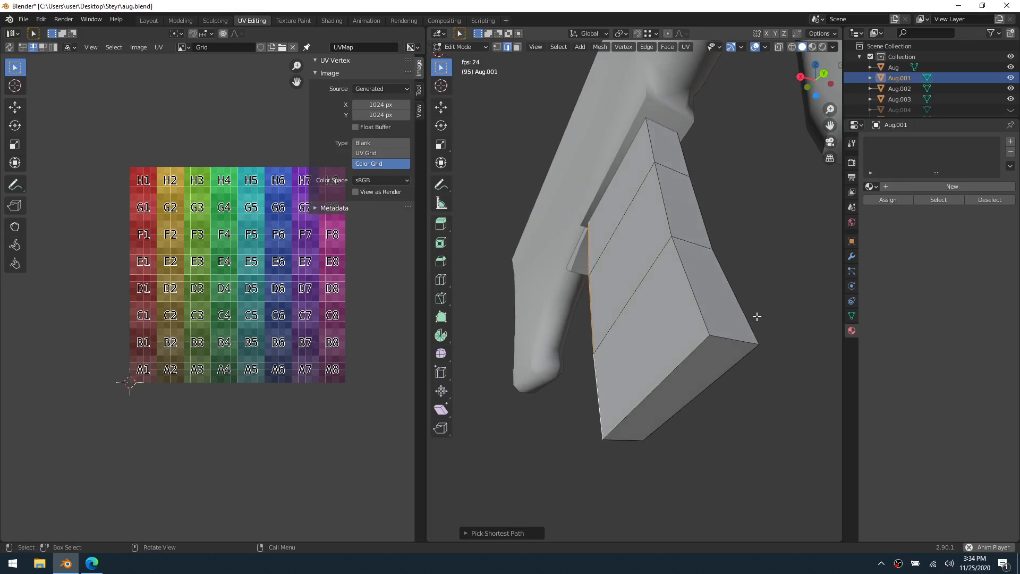
Add the magazine's remaining lengthwise corner edges and the bottom edge of its opposite side face to the selection
{"action": "left_click", "coordinate": [649, 149], "text": "shift"}
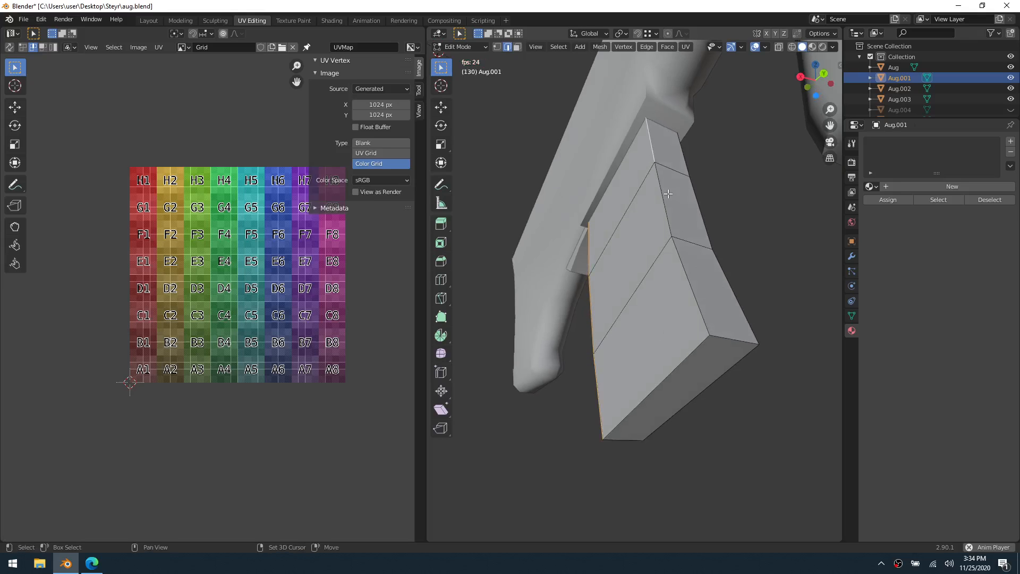
{"action": "left_click", "coordinate": [686, 278], "text": "alt+shift"}
{"action": "middle_click_drag", "start_coordinate": [728, 318], "coordinate": [562, 341]}
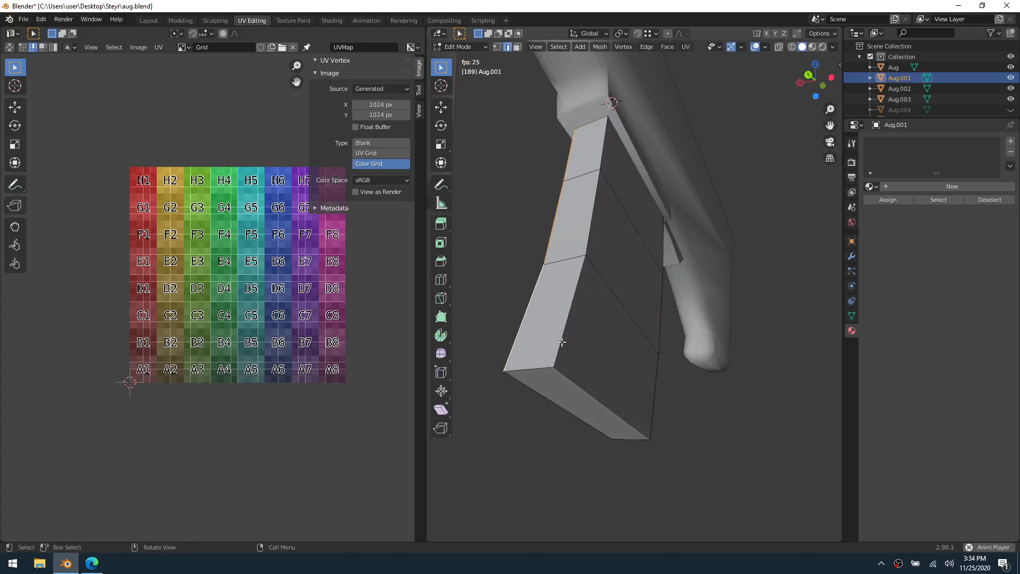
{"action": "middle_click_drag", "start_coordinate": [654, 348], "coordinate": [601, 350]}
{"action": "left_click", "coordinate": [663, 389], "text": "alt+shift"}
{"action": "left_click", "coordinate": [610, 357], "text": "alt+shift"}
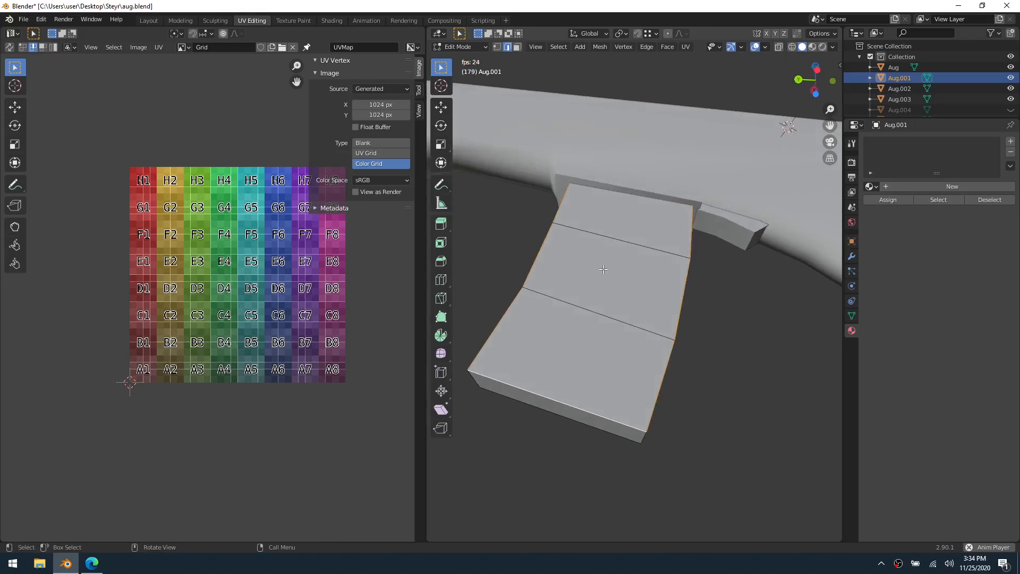
Add the short front and rear edges of the magazine's bottom face and mark all selected edges as seams
{"action": "middle_click_drag", "start_coordinate": [553, 320], "coordinate": [682, 331]}
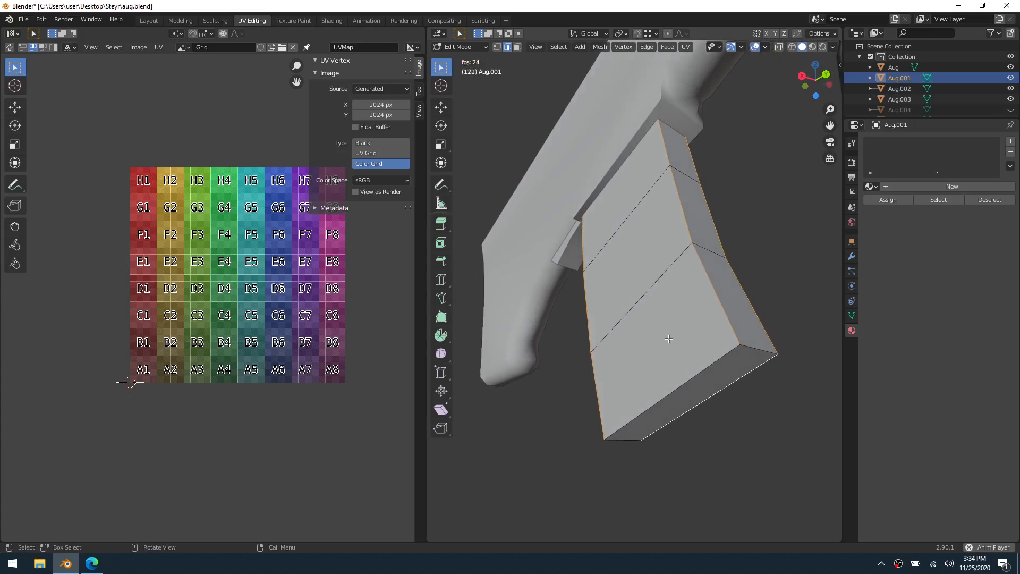
{"action": "middle_click_drag", "start_coordinate": [671, 338], "coordinate": [671, 383]}
{"action": "left_click", "coordinate": [812, 317], "text": "shift"}
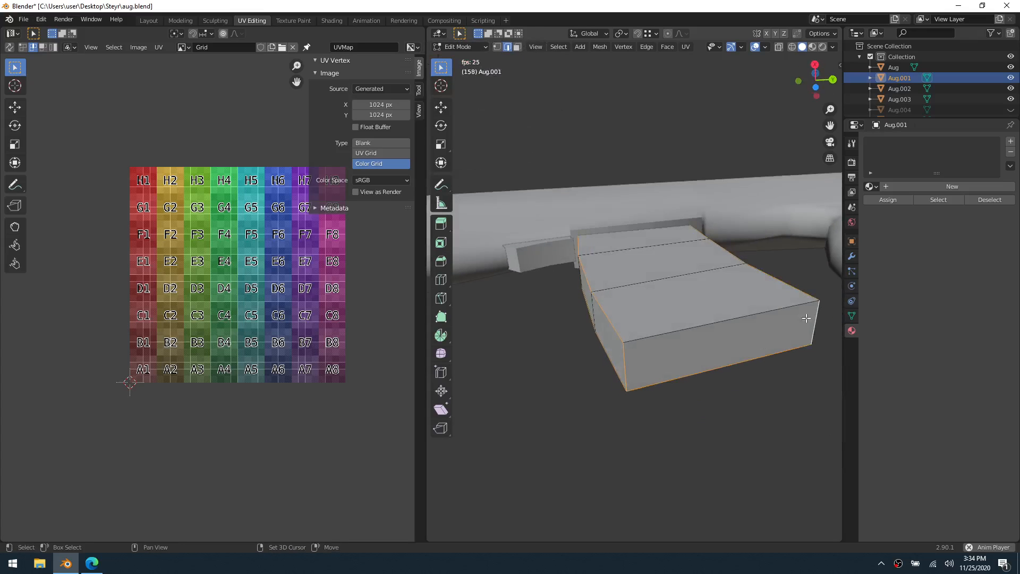
{"action": "middle_click_drag", "start_coordinate": [805, 319], "coordinate": [663, 347]}
{"action": "middle_click_drag", "start_coordinate": [753, 339], "coordinate": [590, 218]}
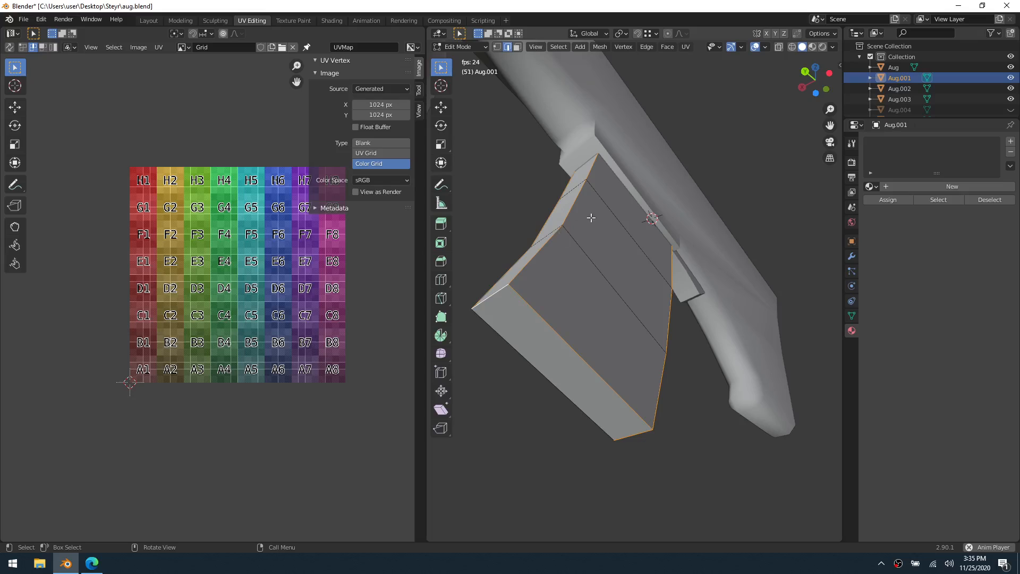
{"action": "middle_click_drag", "start_coordinate": [599, 309], "coordinate": [610, 305]}
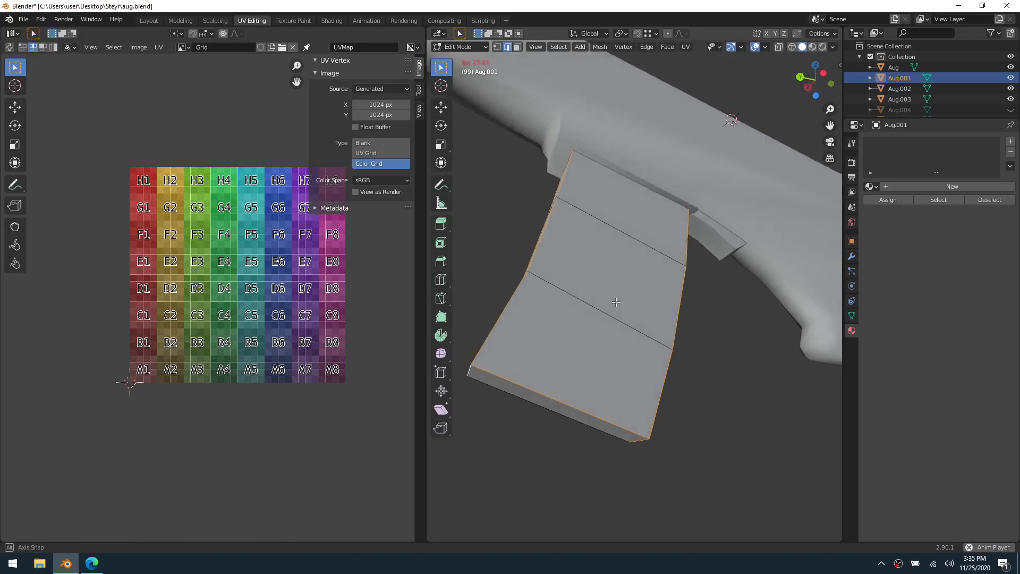
{"action": "right_click", "coordinate": [610, 304]}
{"action": "left_click", "coordinate": [611, 305]}
Unwrap the whole magazine and set the grid image type to Blank to view its UV layout
{"action": "key", "text": "a"}
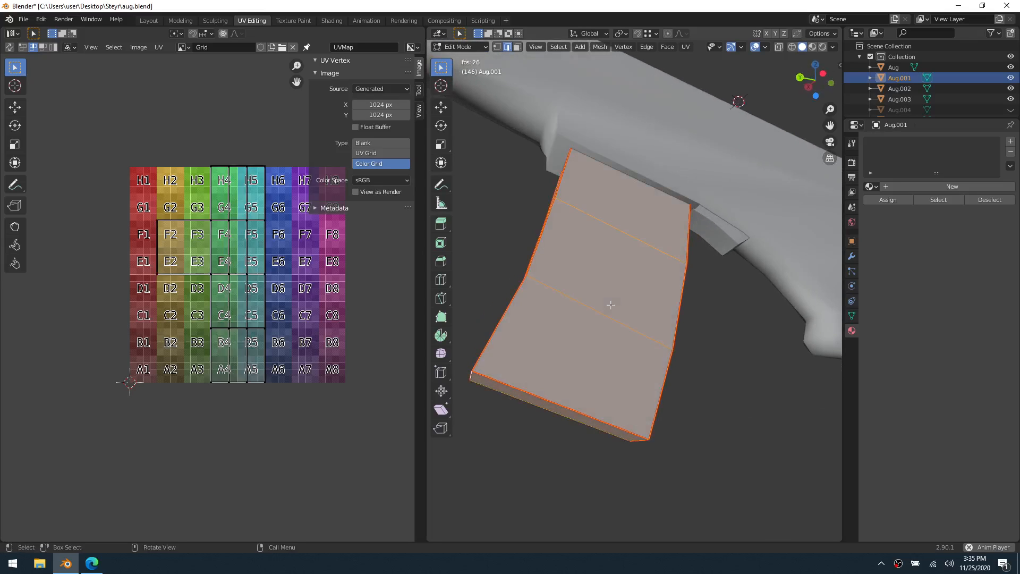
{"action": "key", "text": "u"}
{"action": "left_click", "coordinate": [611, 305]}
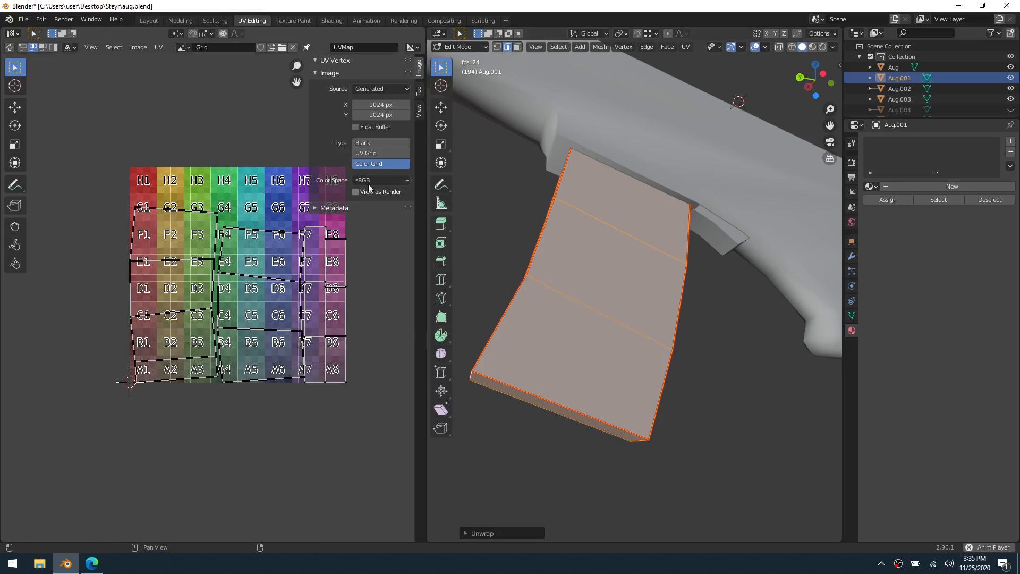
{"action": "left_click", "coordinate": [370, 142]}
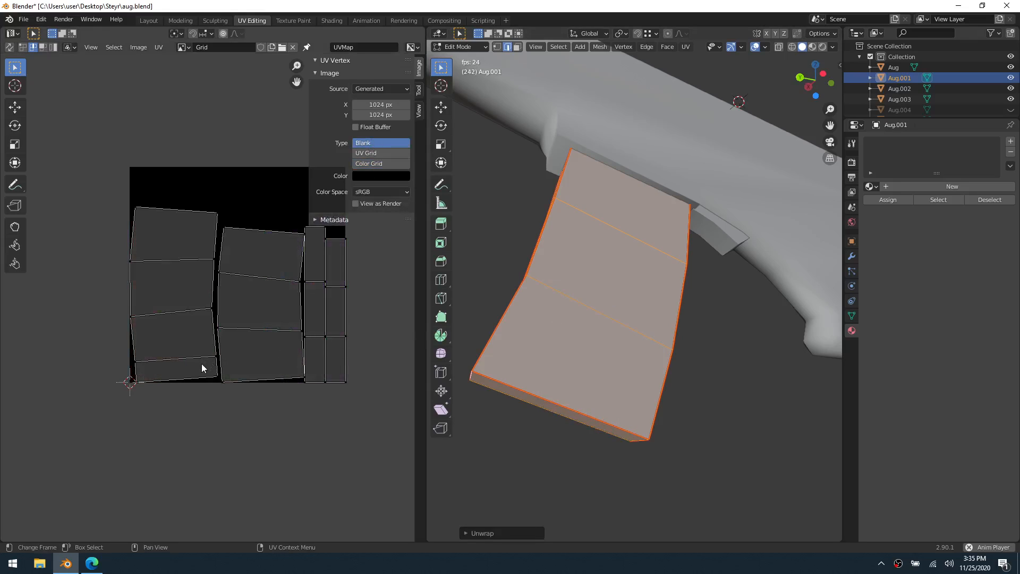
Mark the remaining long side edge of the magazine's bottom face as a seam and unwrap the whole magazine again
{"action": "scroll", "coordinate": [221, 356], "scroll_direction": "up", "scroll_amount": 3}
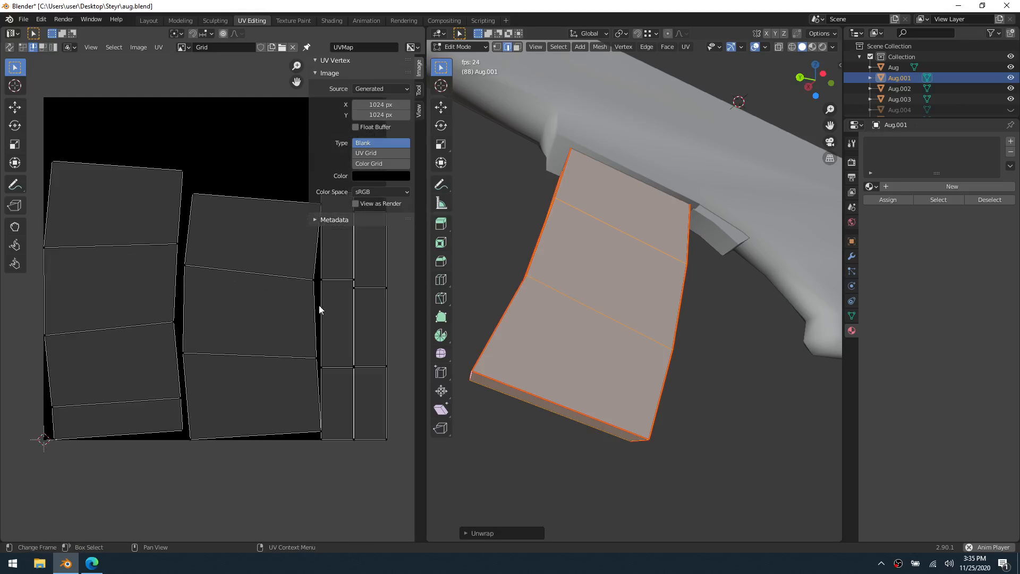
{"action": "middle_click_drag", "start_coordinate": [532, 374], "coordinate": [627, 366]}
{"action": "left_click", "coordinate": [567, 362]}
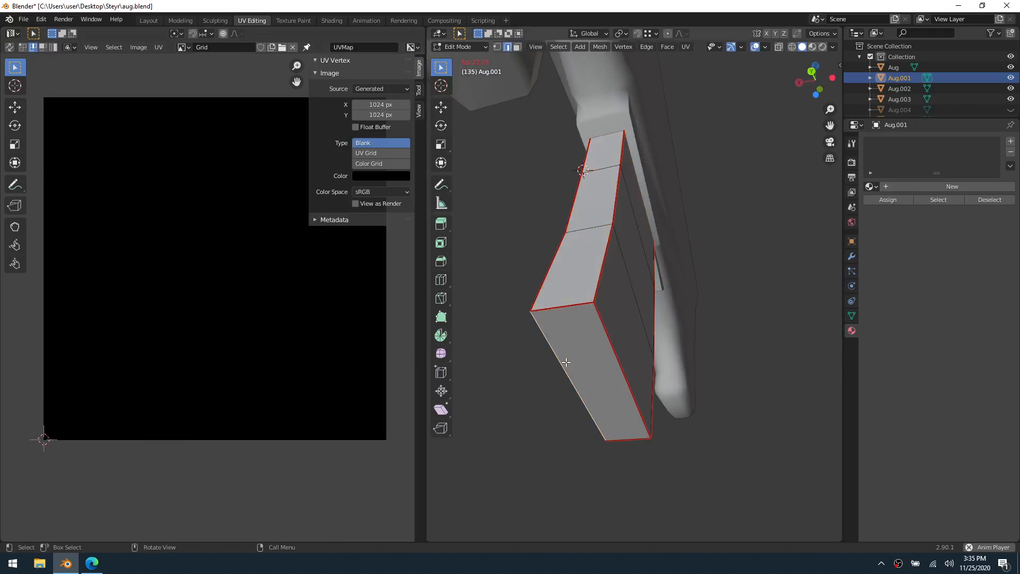
{"action": "right_click", "coordinate": [565, 362]}
{"action": "left_click", "coordinate": [566, 362]}
{"action": "key", "text": "a"}
{"action": "key", "text": "u"}
{"action": "left_click", "coordinate": [613, 340]}
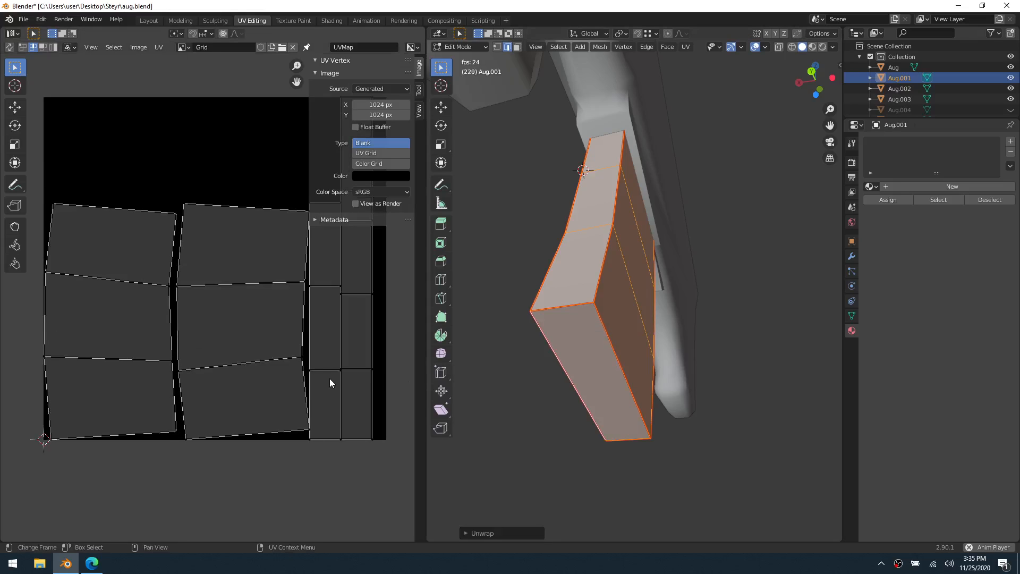
{"action": "scroll", "coordinate": [330, 379], "scroll_direction": "down", "scroll_amount": 1}
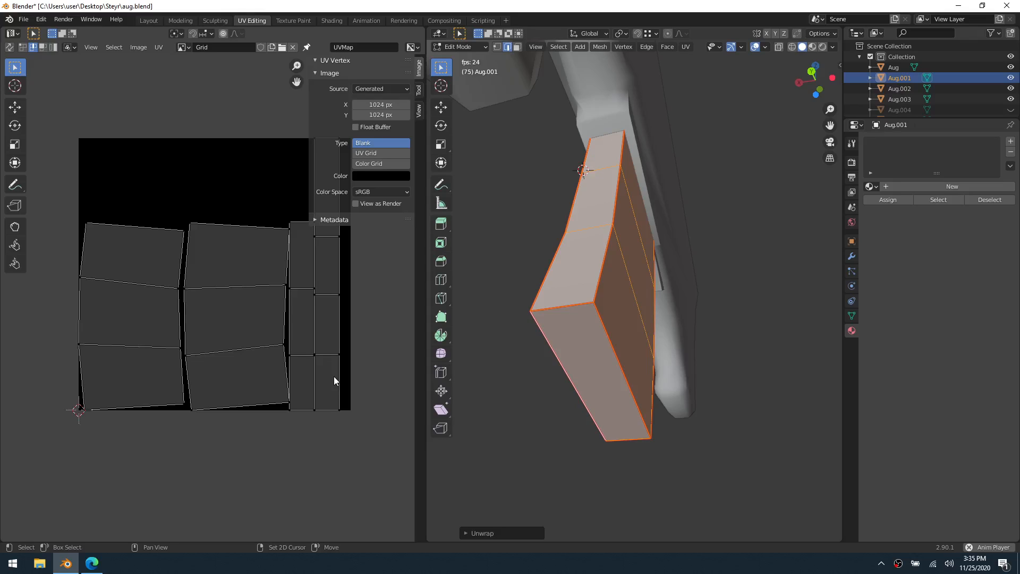
{"action": "middle_click_drag", "start_coordinate": [335, 375], "coordinate": [292, 430]}
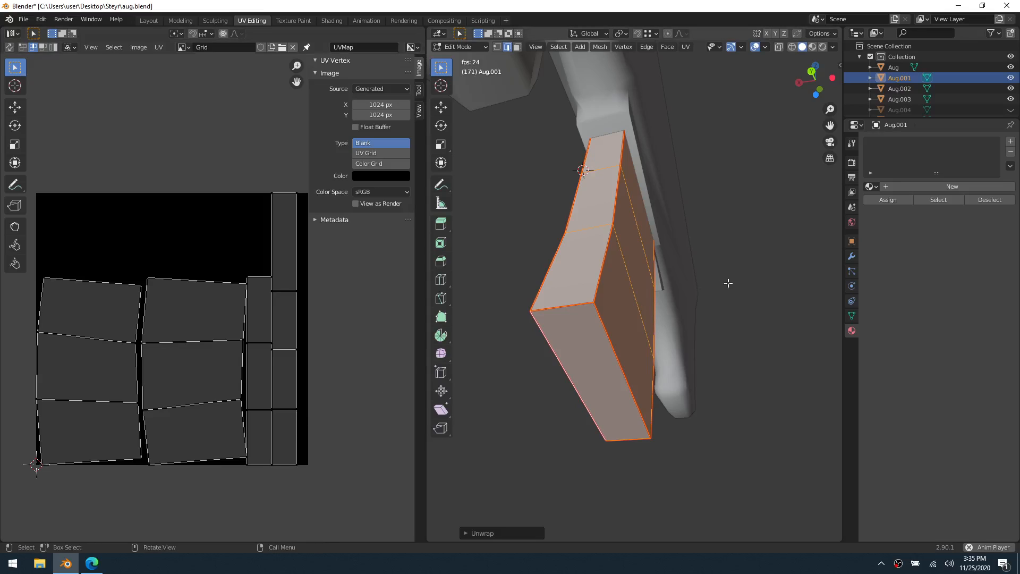
Set the grid image type to Color Grid, assign the existing Material to the magazine and return it to Object Mode
{"action": "middle_click_drag", "start_coordinate": [696, 256], "coordinate": [623, 292]}
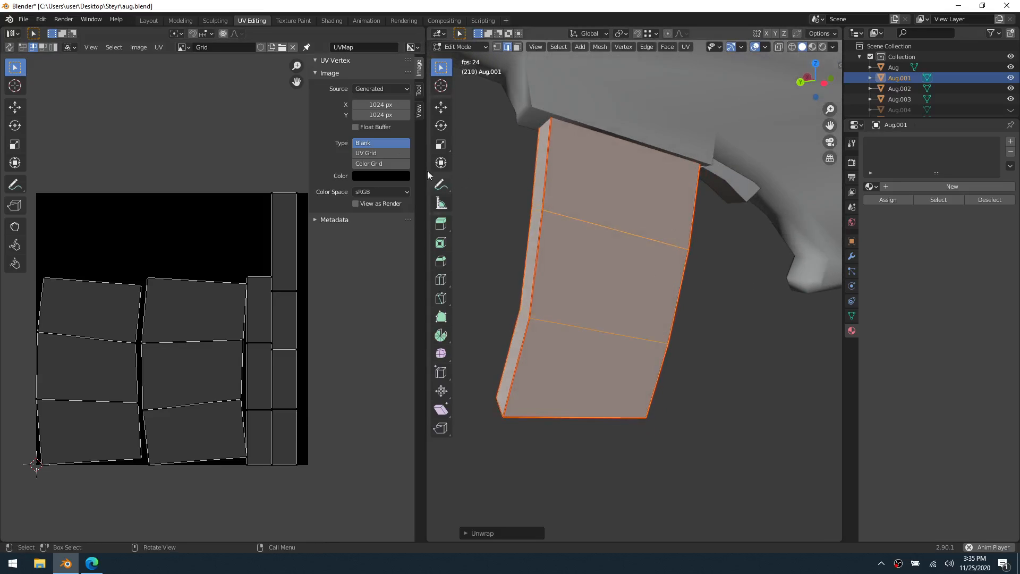
{"action": "left_click", "coordinate": [378, 164]}
{"action": "left_click", "coordinate": [872, 186]}
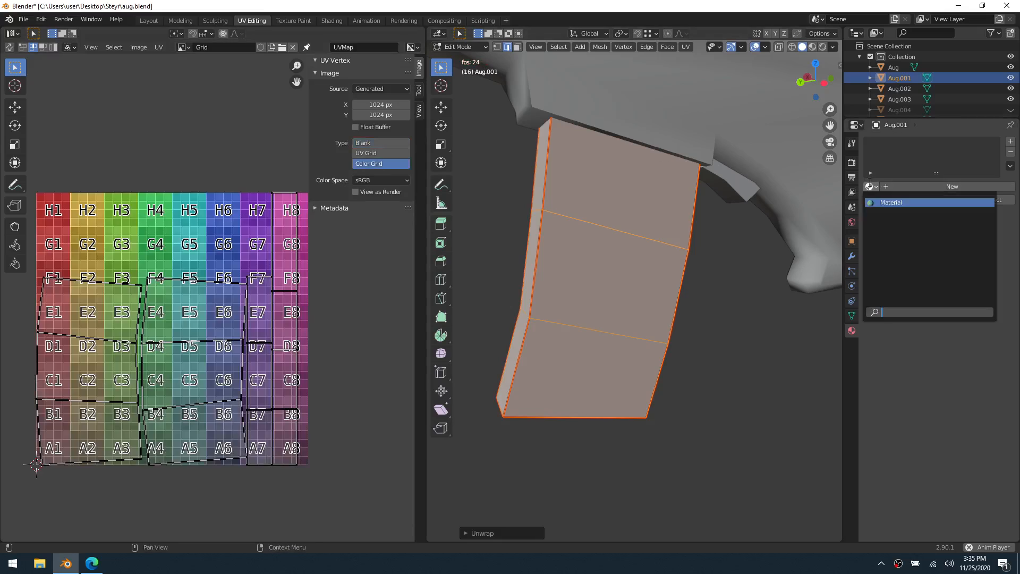
{"action": "left_click", "coordinate": [887, 201]}
{"action": "key", "text": "ctrl+Tab"}
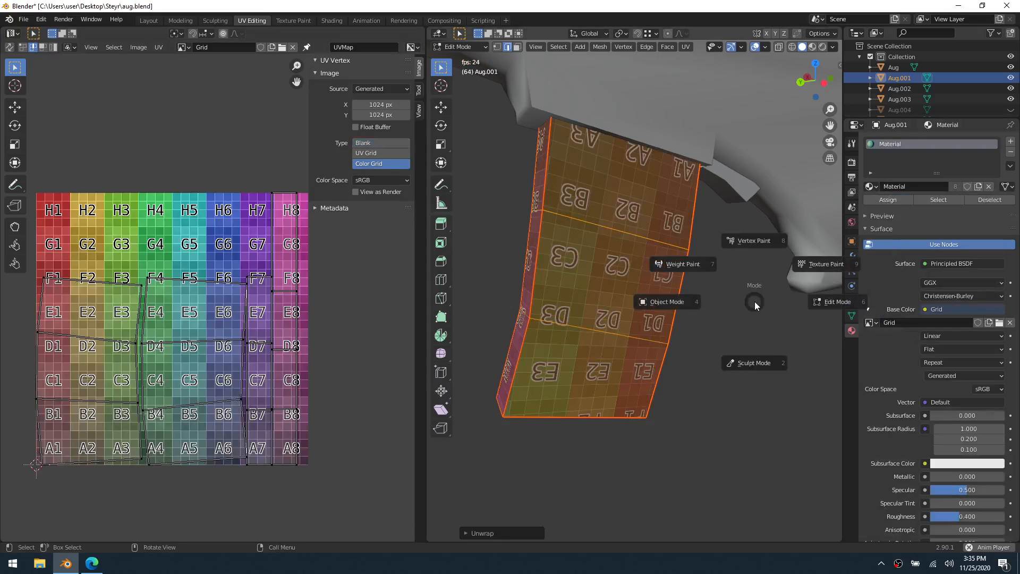
{"action": "left_click", "coordinate": [735, 312]}
{"action": "middle_click_drag", "start_coordinate": [576, 328], "coordinate": [654, 244]}
{"action": "middle_click_drag", "start_coordinate": [588, 313], "coordinate": [655, 266]}
Select the magazine in Object Mode and hide it
{"action": "left_click", "coordinate": [656, 262]}
{"action": "left_click", "coordinate": [659, 272]}
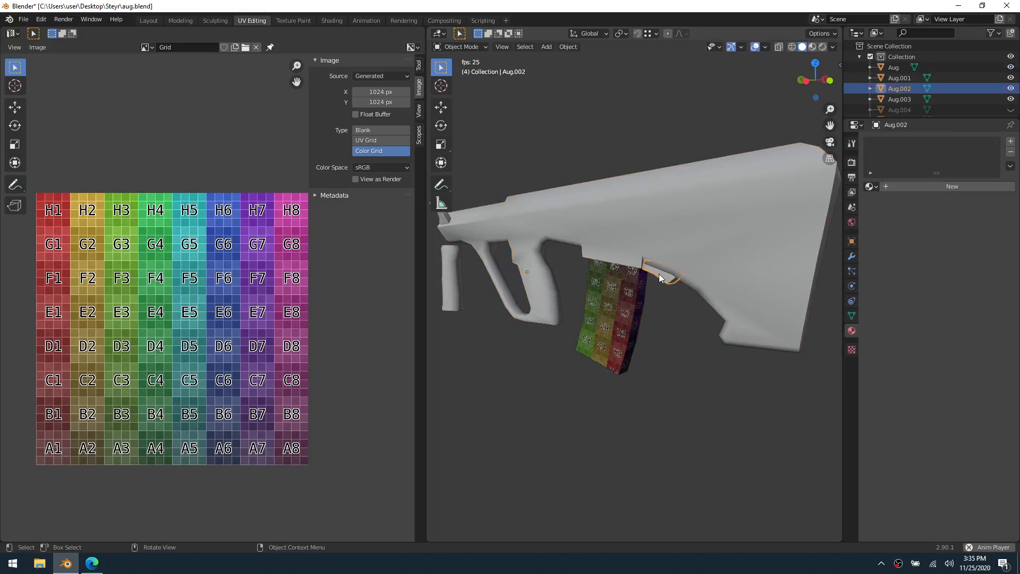
{"action": "key", "text": "ctrl+Tab"}
{"action": "left_click", "coordinate": [691, 271]}
{"action": "key", "text": "ctrl+Tab"}
{"action": "left_click", "coordinate": [615, 305]}
{"action": "left_click", "coordinate": [615, 305]}
{"action": "key", "text": "h"}
Switch the small part behind the magazine opening to Edit Mode and select its linked geometry with X-ray display on
{"action": "left_click", "coordinate": [661, 279]}
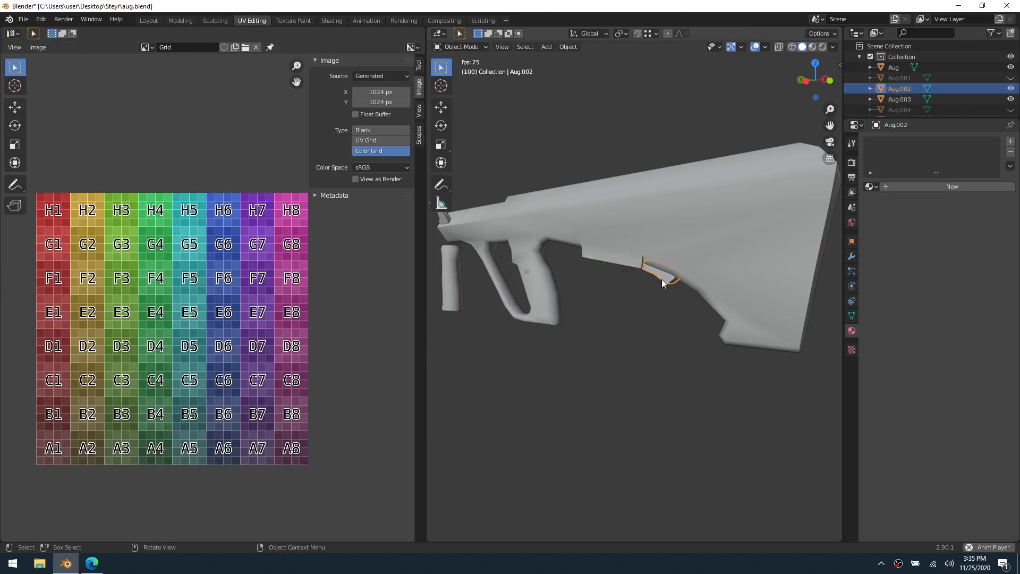
{"action": "key", "text": "ctrl+Tab"}
{"action": "left_click", "coordinate": [696, 278]}
{"action": "scroll", "coordinate": [614, 298], "scroll_direction": "up", "scroll_amount": 5}
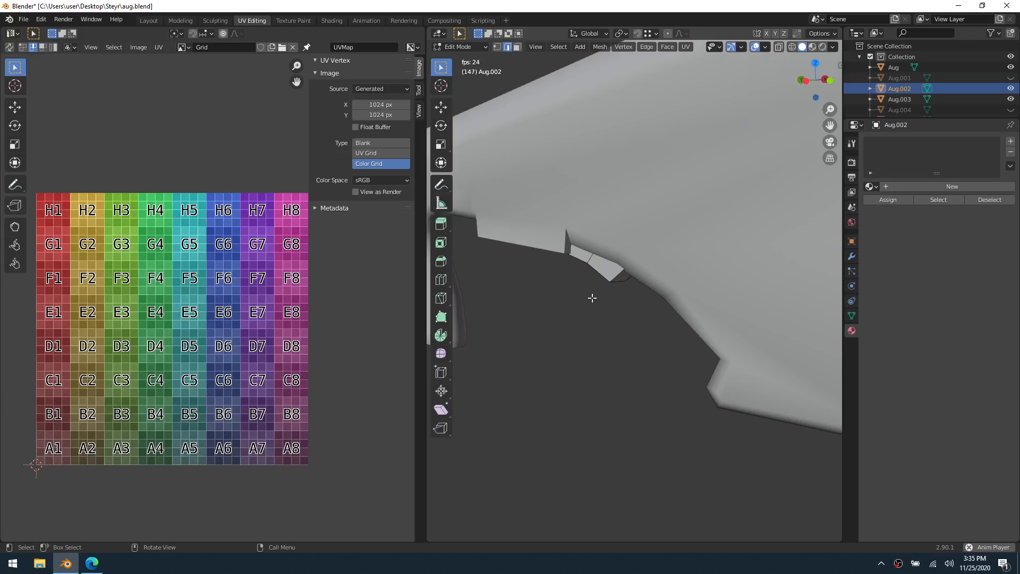
{"action": "key", "text": "l"}
{"action": "middle_click_drag", "start_coordinate": [654, 260], "coordinate": [660, 295]}
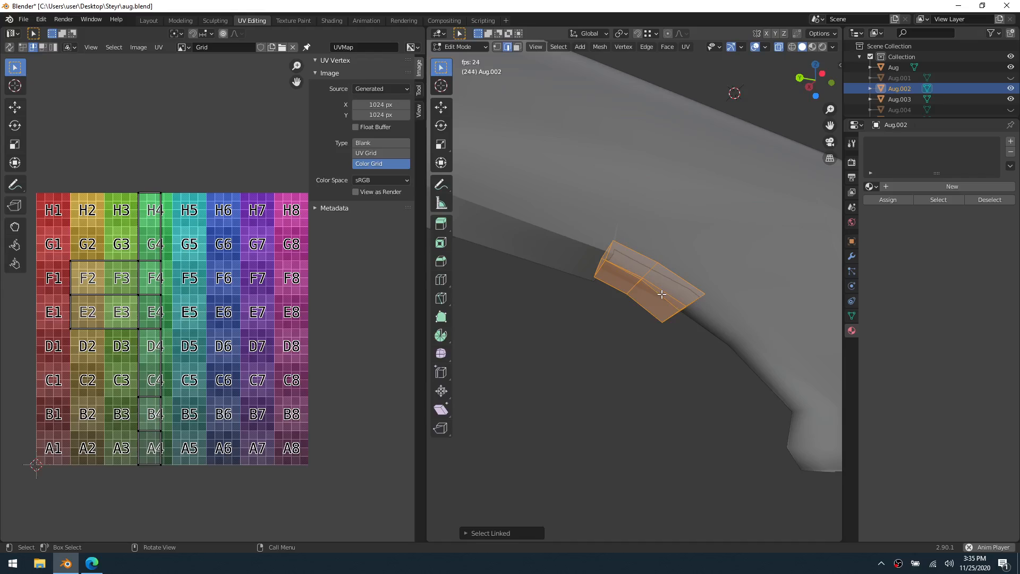
{"action": "left_click", "coordinate": [606, 252], "text": "alt"}
{"action": "middle_click_drag", "start_coordinate": [607, 252], "coordinate": [652, 288]}
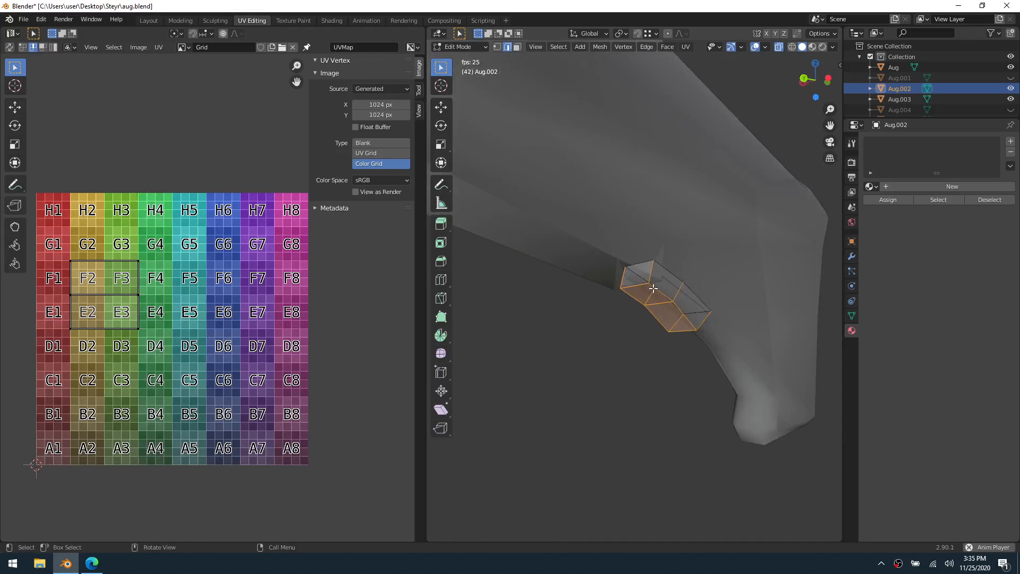
Mark the side edges of the small part's front and rear end faces as seams and unwrap it
{"action": "key", "text": "alt+a"}
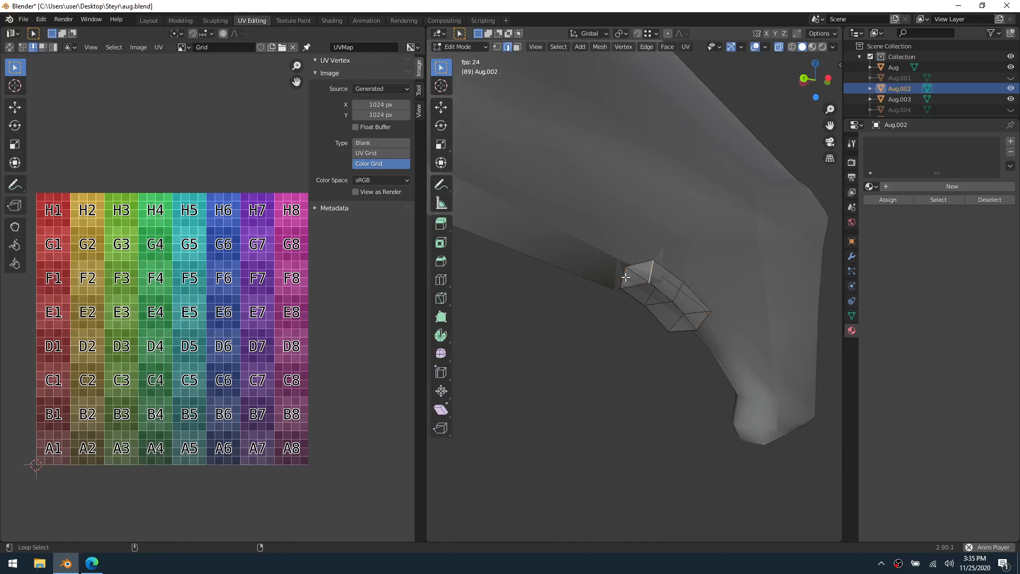
{"action": "mouse_move", "coordinate": [626, 277]}
{"action": "middle_mouse_down"}
{"action": "mouse_move", "coordinate": [701, 295]}
{"action": "mouse_move", "coordinate": [632, 286]}
{"action": "middle_mouse_up"}
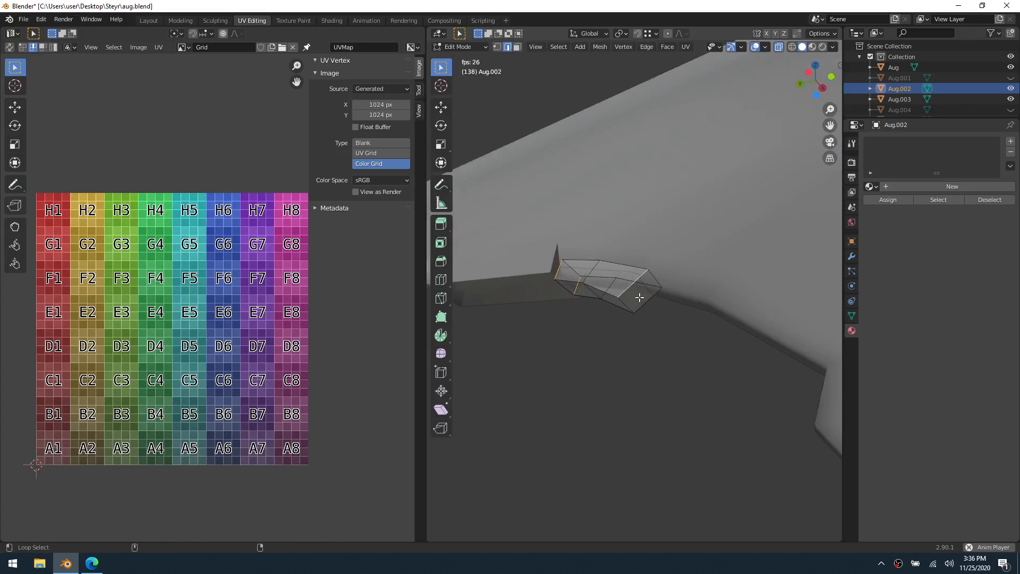
{"action": "mouse_move", "coordinate": [698, 320]}
{"action": "middle_mouse_down"}
{"action": "mouse_move", "coordinate": [675, 319]}
{"action": "mouse_move", "coordinate": [683, 322]}
{"action": "middle_mouse_up"}
{"action": "right_click", "coordinate": [682, 322]}
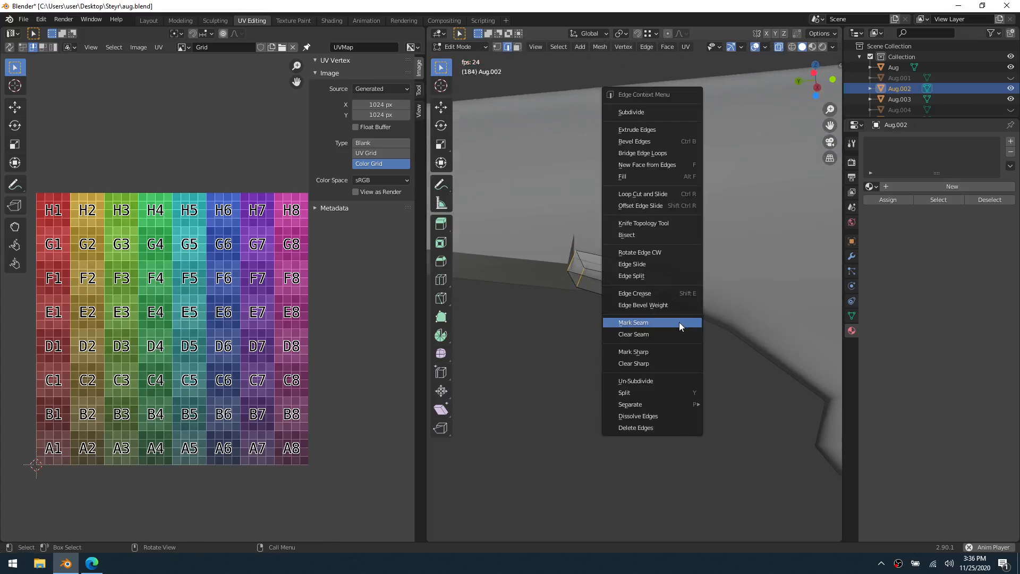
{"action": "left_click", "coordinate": [679, 322]}
{"action": "key", "text": "u"}
{"action": "left_click", "coordinate": [678, 322]}
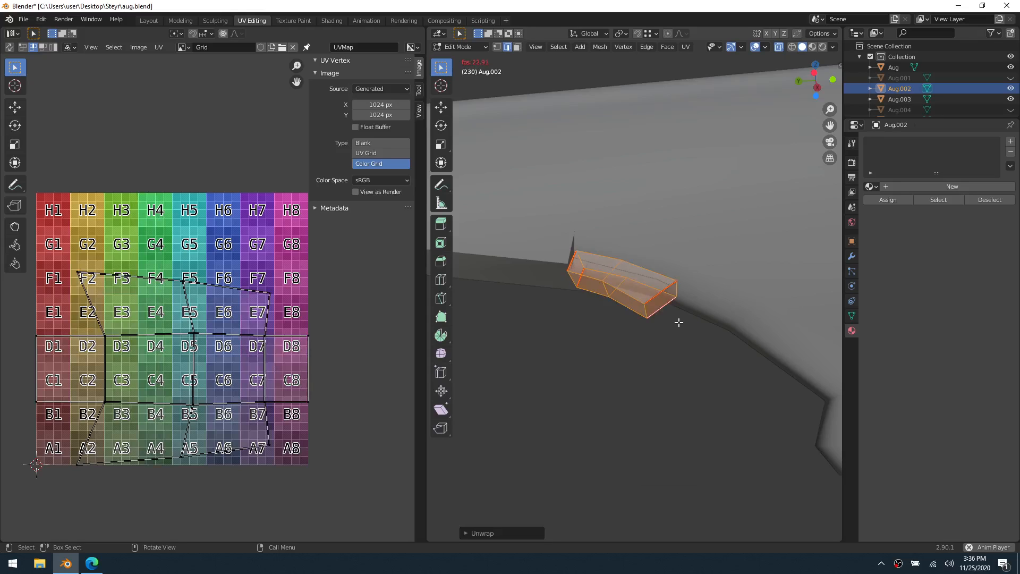
View the small part's layout on a Blank image, assign Material with the Color Grid, and hide the part in Object Mode
{"action": "left_click", "coordinate": [356, 144]}
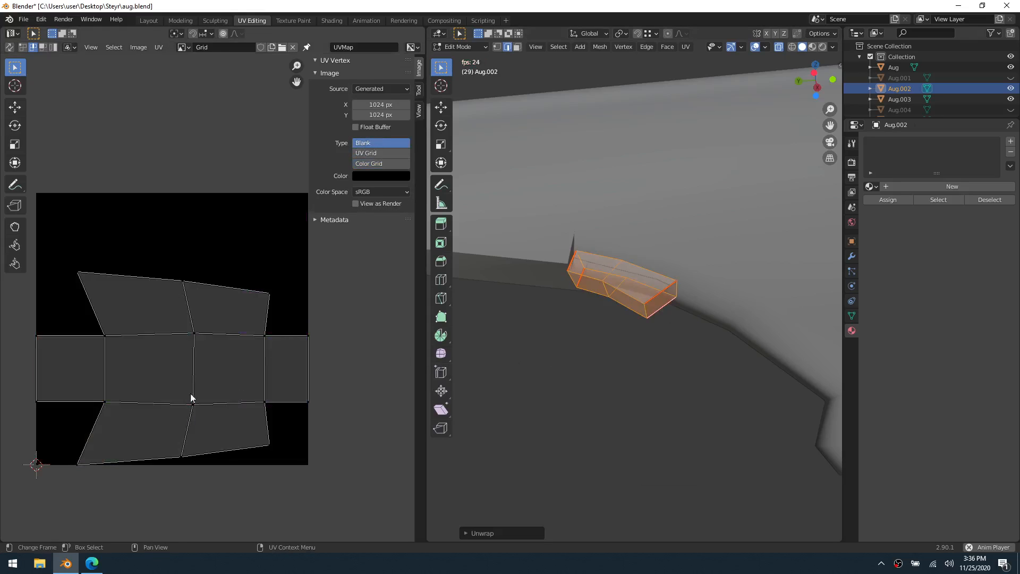
{"action": "left_click", "coordinate": [378, 164]}
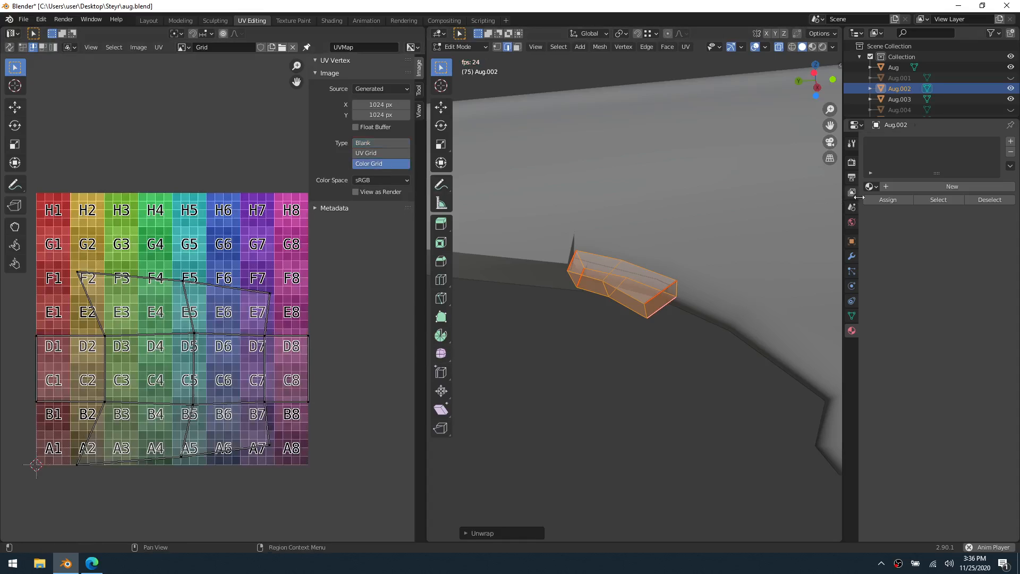
{"action": "left_click", "coordinate": [871, 186]}
{"action": "left_click", "coordinate": [874, 201]}
{"action": "key", "text": "ctrl+Tab"}
{"action": "left_click", "coordinate": [676, 264]}
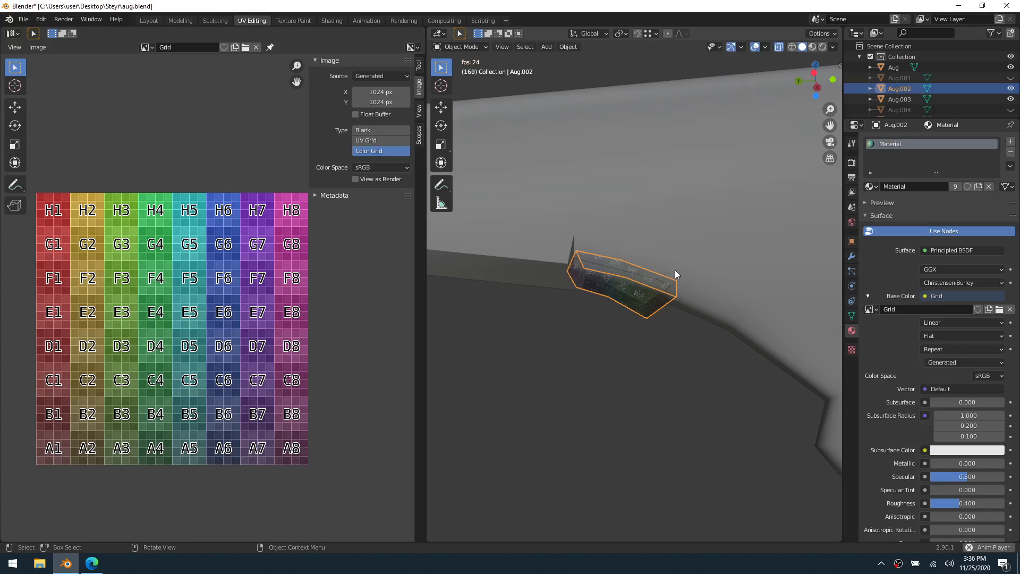
{"action": "key", "text": "h"}
Switch the separate foregrip to Edit Mode and select its whole mesh
{"action": "scroll", "coordinate": [630, 305], "scroll_direction": "down", "scroll_amount": 5}
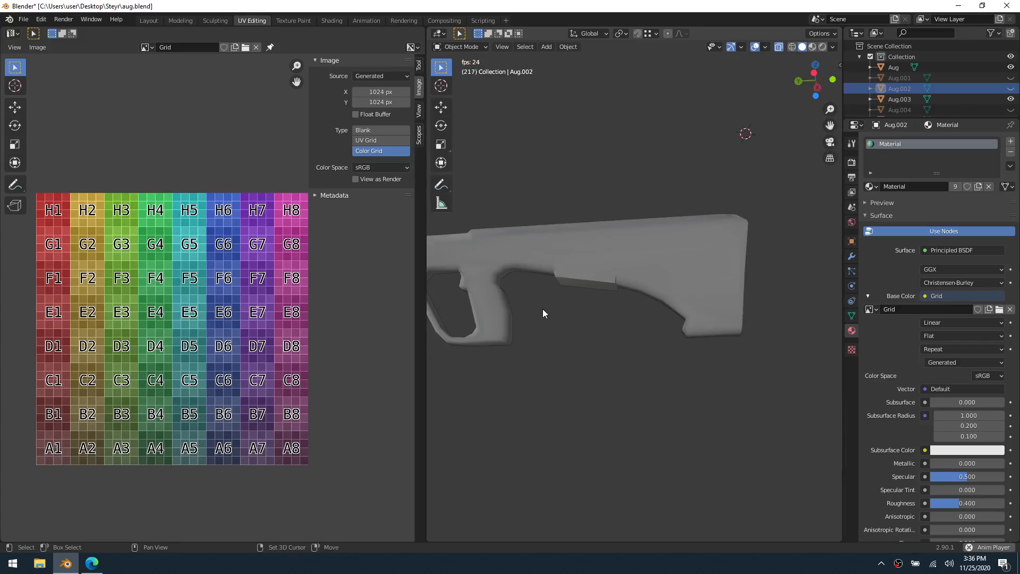
{"action": "middle_click_drag", "start_coordinate": [543, 308], "coordinate": [496, 326]}
{"action": "left_click", "coordinate": [461, 323]}
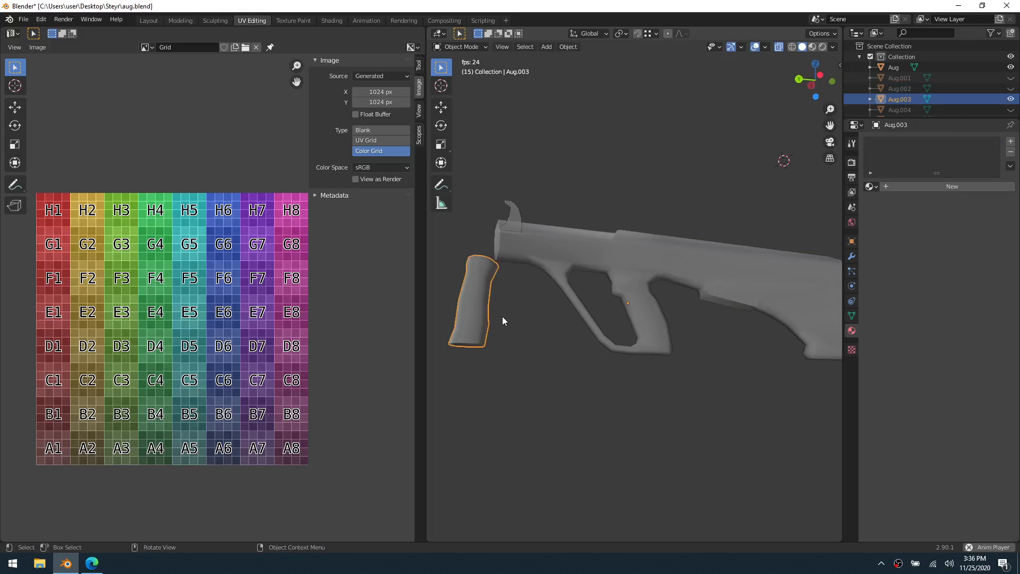
{"action": "key", "text": "ctrl+Tab"}
{"action": "left_click", "coordinate": [530, 316]}
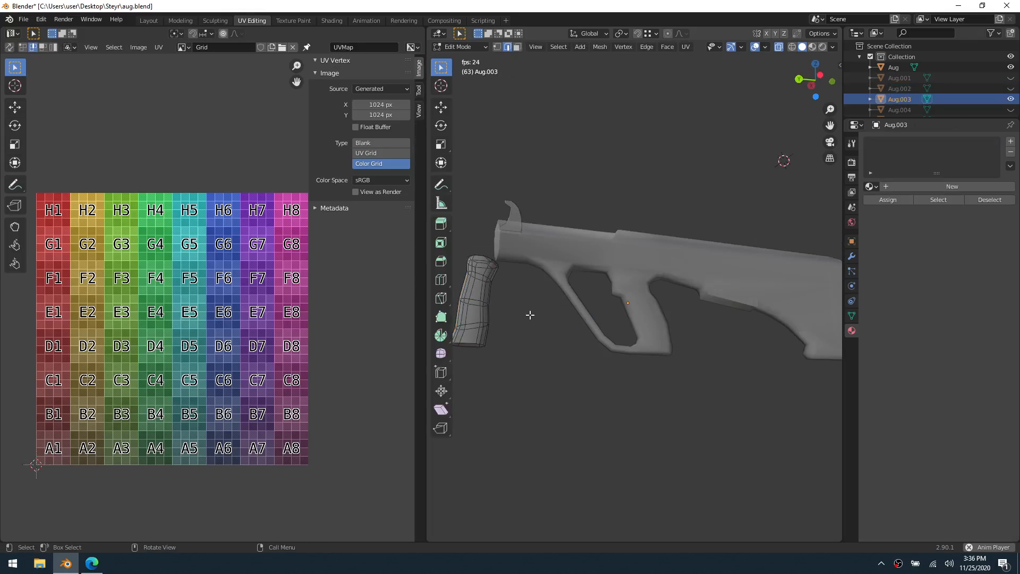
{"action": "middle_click_drag", "start_coordinate": [531, 316], "coordinate": [747, 345]}
{"action": "scroll", "coordinate": [565, 365], "scroll_direction": "up", "scroll_amount": 3}
{"action": "key", "text": "a"}
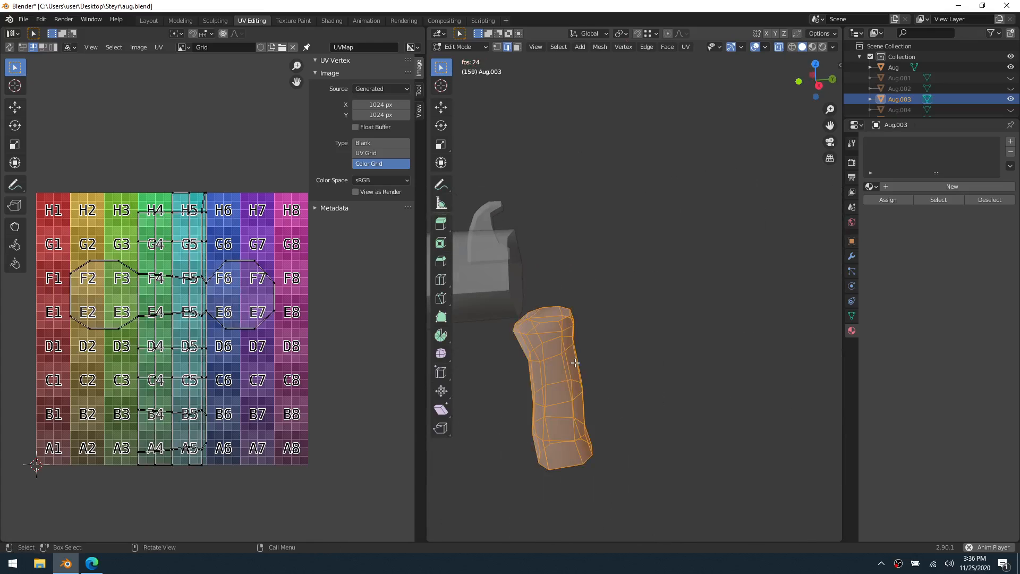
{"action": "key", "text": "z"}
{"action": "key", "text": "Escape"}
{"action": "key", "text": "grave"}
{"action": "left_click", "coordinate": [697, 285]}
{"action": "middle_click_drag", "start_coordinate": [608, 244], "coordinate": [701, 235]}
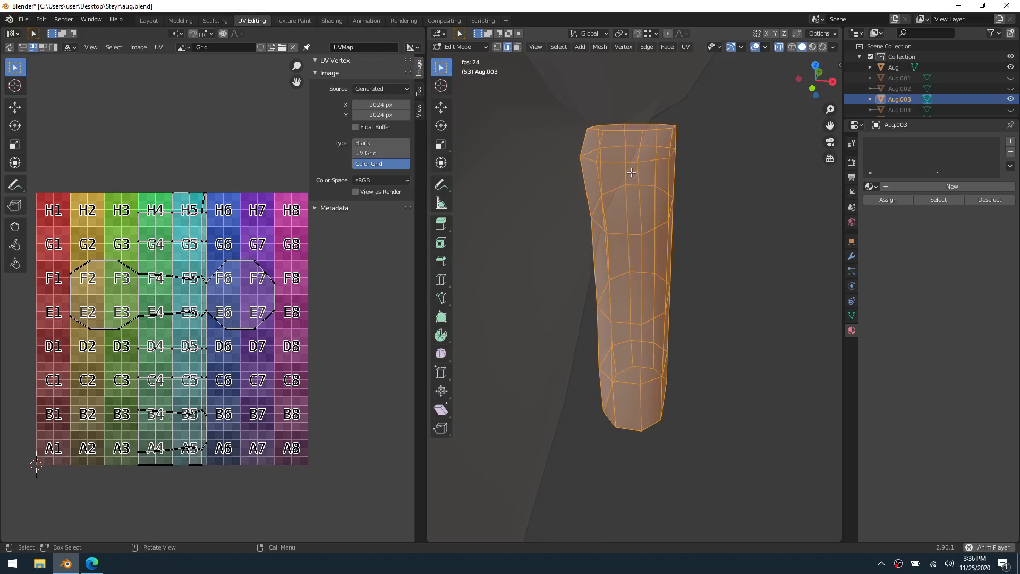
Select one continuous lengthwise edge path on the foregrip from its top rim down to its bottom rim
{"action": "left_click", "coordinate": [640, 152]}
{"action": "middle_click_drag", "start_coordinate": [641, 199], "coordinate": [691, 184]}
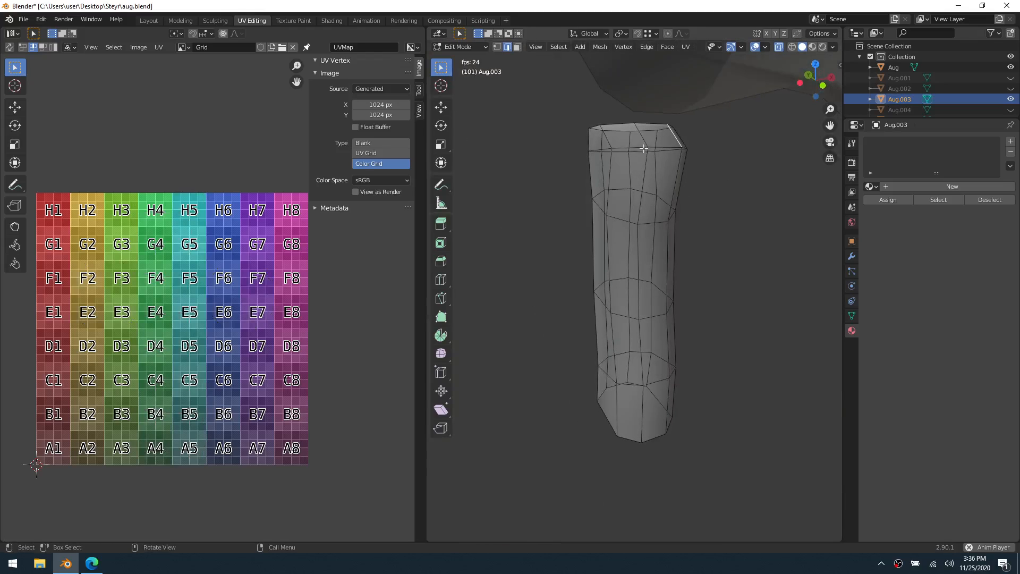
{"action": "left_click", "coordinate": [644, 148]}
{"action": "left_click", "coordinate": [675, 139]}
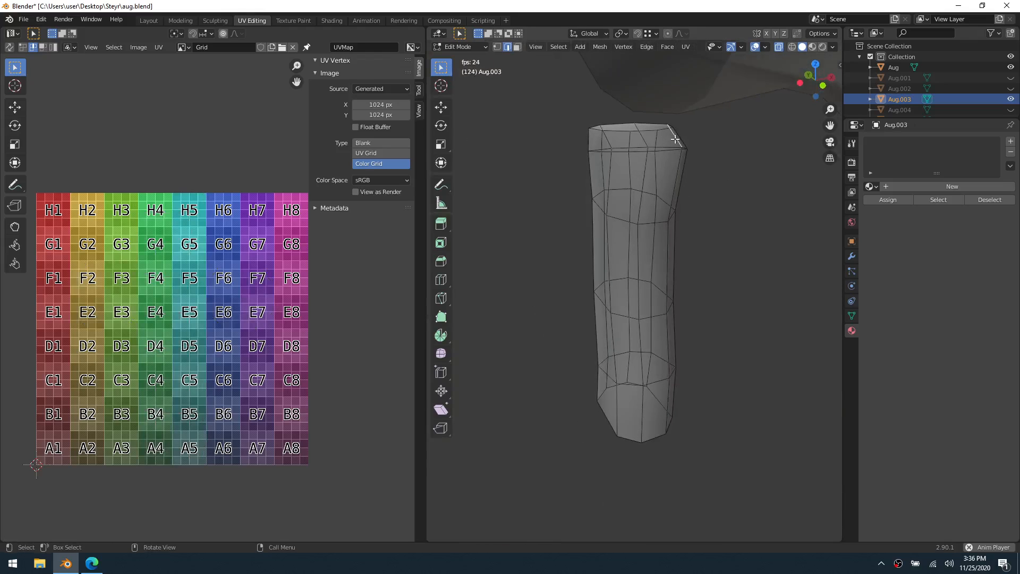
{"action": "left_click", "coordinate": [646, 138]}
{"action": "left_click", "coordinate": [645, 424], "text": "ctrl"}
Add the edge loops around the foregrip's top and bottom caps to the selection and mark all selected edges as seams
{"action": "middle_click_drag", "start_coordinate": [622, 284], "coordinate": [641, 242]}
{"action": "left_click", "coordinate": [633, 173], "text": "shift"}
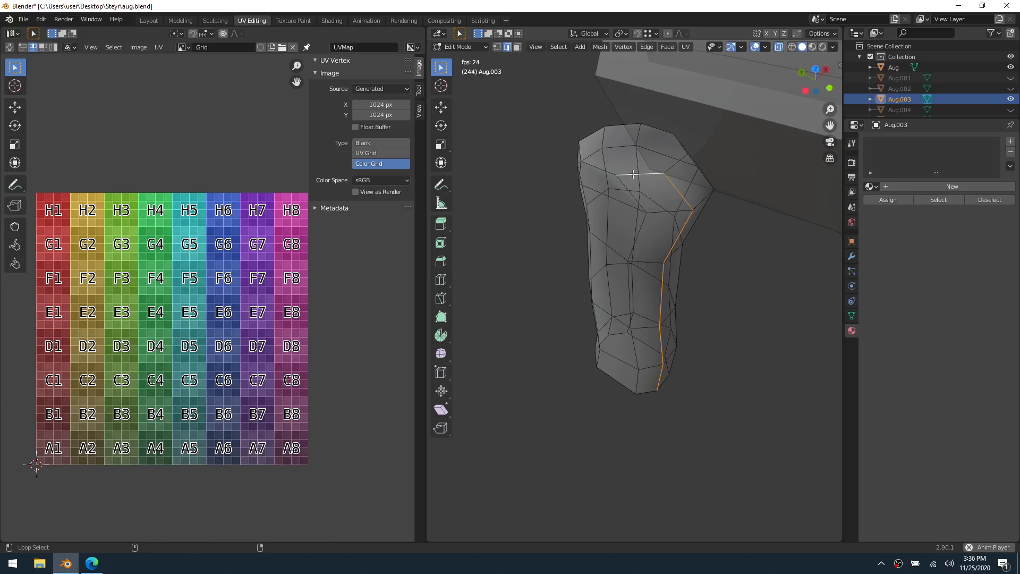
{"action": "left_click", "coordinate": [633, 173], "text": "alt+shift"}
{"action": "middle_click_drag", "start_coordinate": [694, 245], "coordinate": [669, 371]}
{"action": "left_click", "coordinate": [638, 380], "text": "alt+shift"}
{"action": "right_click", "coordinate": [668, 379]}
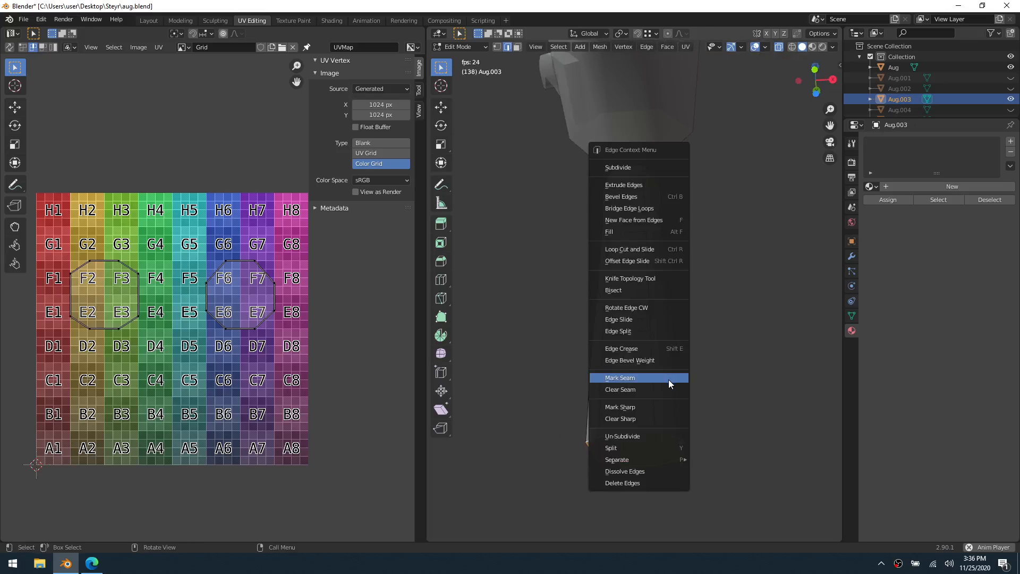
{"action": "left_click", "coordinate": [668, 379]}
Unwrap the whole foregrip and set the grid image type to Blank to view its UV layout
{"action": "key", "text": "a"}
{"action": "key", "text": "u"}
{"action": "left_click", "coordinate": [668, 380]}
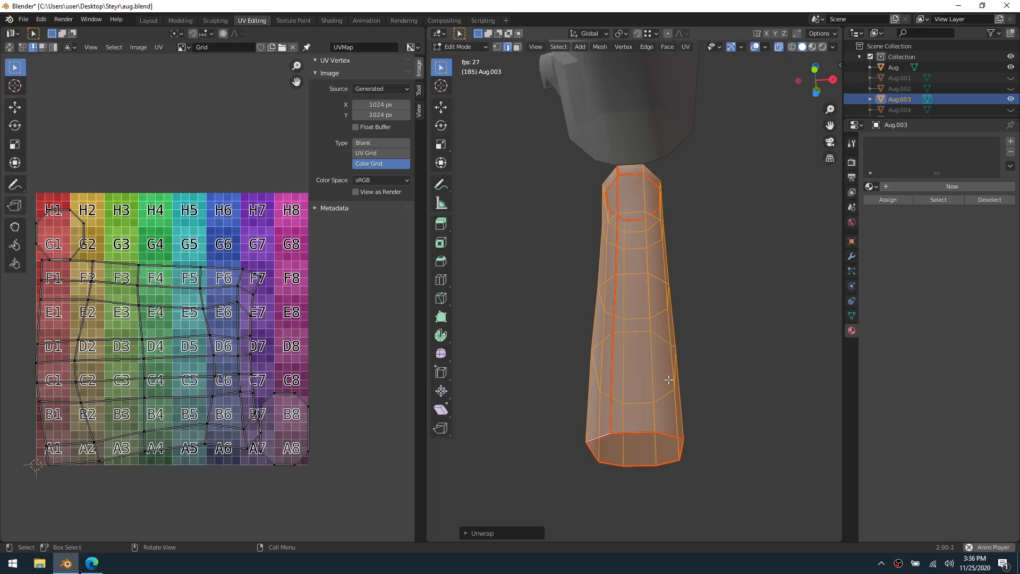
{"action": "left_click", "coordinate": [372, 144]}
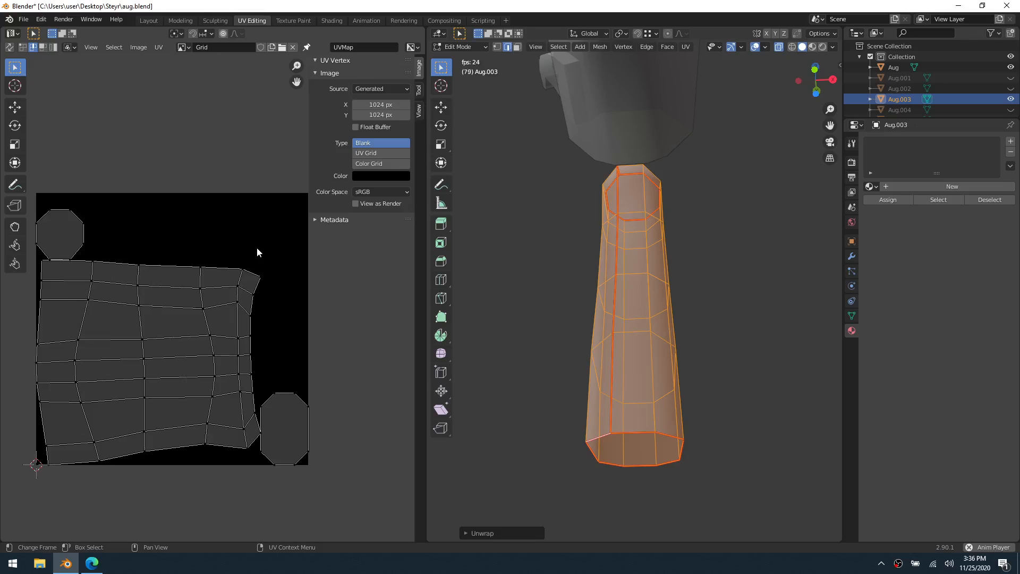
Examine the foregrip's seams and overall shape from several angles, in both Edit Mode and Object Mode
{"action": "middle_click_drag", "start_coordinate": [457, 297], "coordinate": [585, 367]}
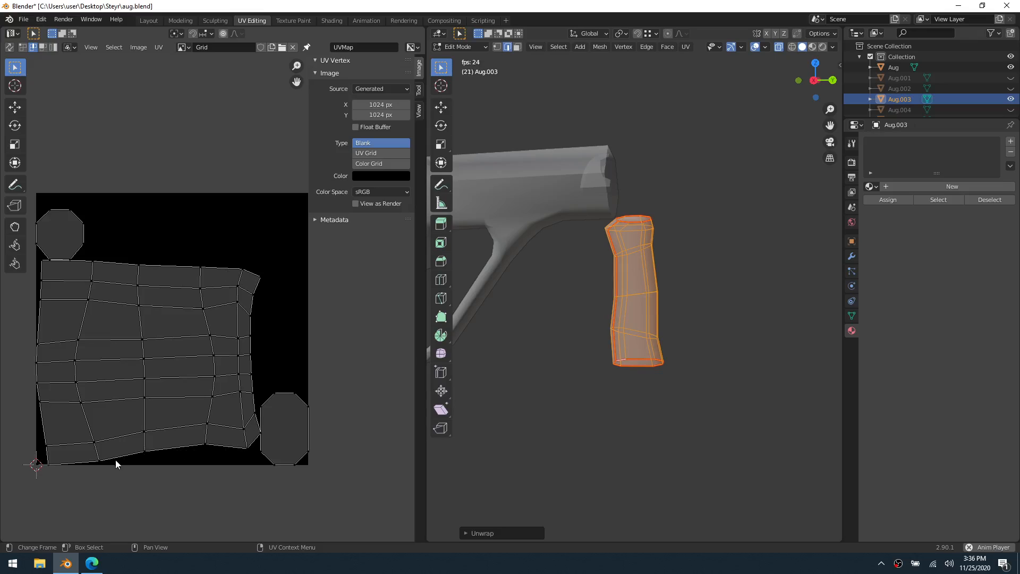
{"action": "middle_click_drag", "start_coordinate": [627, 314], "coordinate": [797, 298]}
{"action": "scroll", "coordinate": [685, 292], "scroll_direction": "up", "scroll_amount": 4}
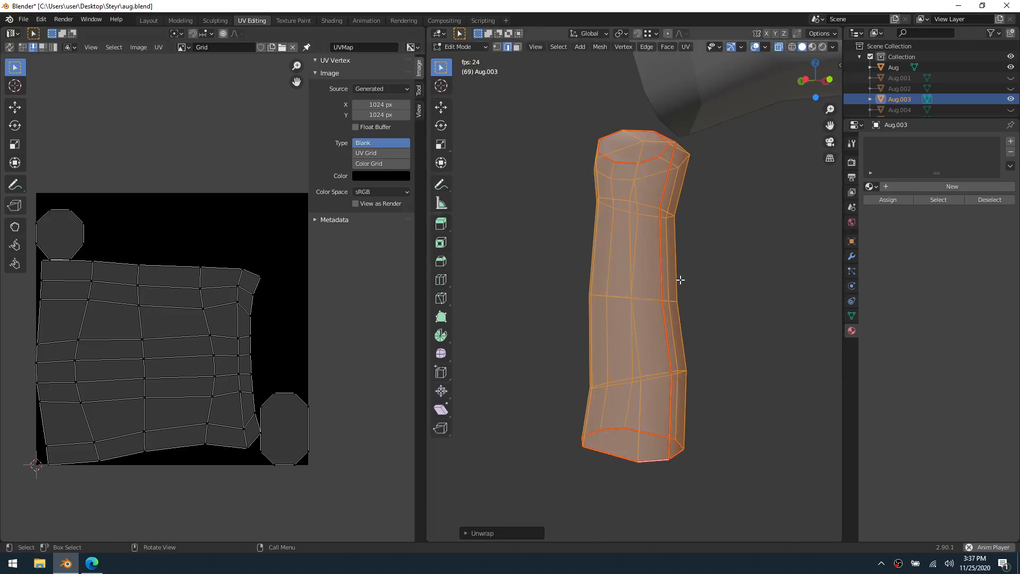
{"action": "middle_click_drag", "start_coordinate": [676, 186], "coordinate": [664, 162]}
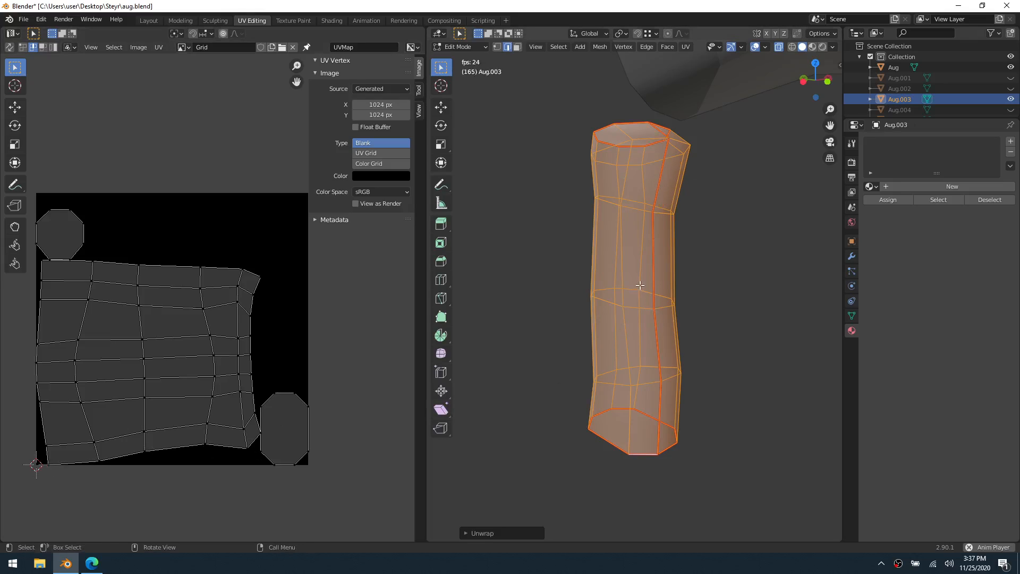
{"action": "middle_click_drag", "start_coordinate": [634, 292], "coordinate": [618, 292]}
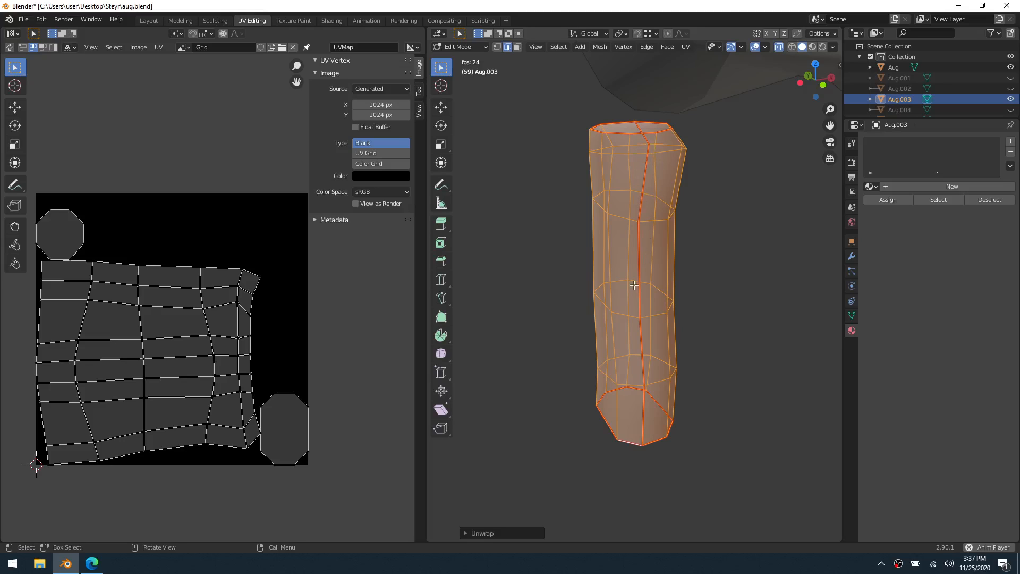
{"action": "key", "text": "ctrl+Tab"}
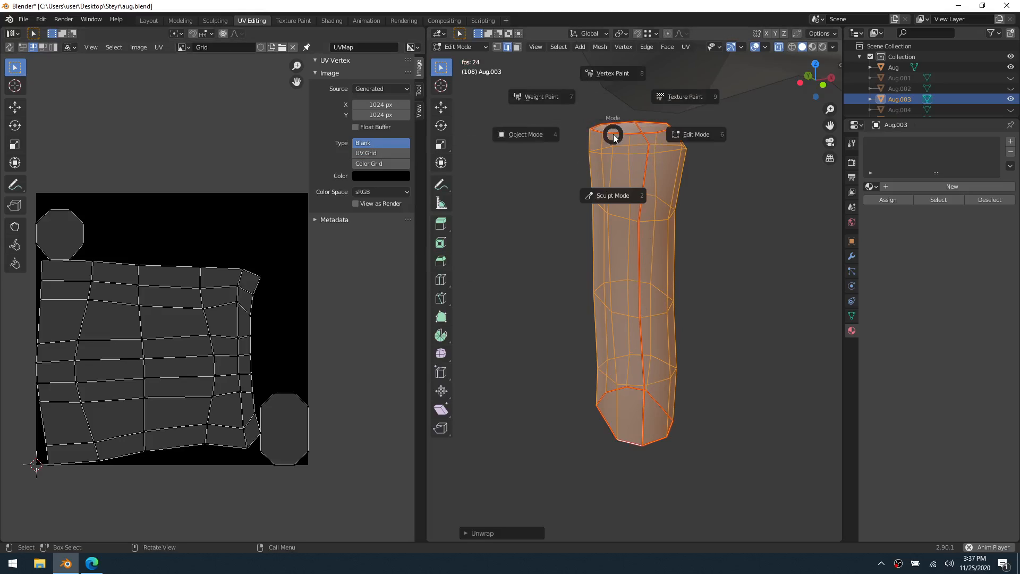
{"action": "left_click", "coordinate": [563, 142]}
{"action": "scroll", "coordinate": [690, 208], "scroll_direction": "down", "scroll_amount": 1}
{"action": "middle_click_drag", "start_coordinate": [689, 208], "coordinate": [579, 218]}
Set the grid image type back to Color Grid and return the foregrip to Object Mode
{"action": "key", "text": "ctrl+Tab"}
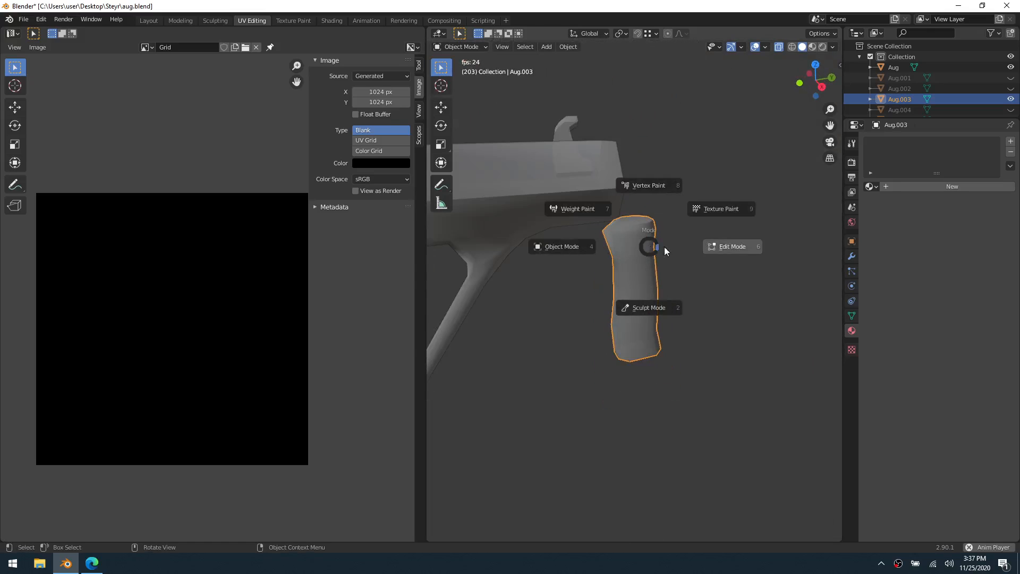
{"action": "left_click", "coordinate": [677, 245]}
{"action": "key", "text": "ctrl+Tab"}
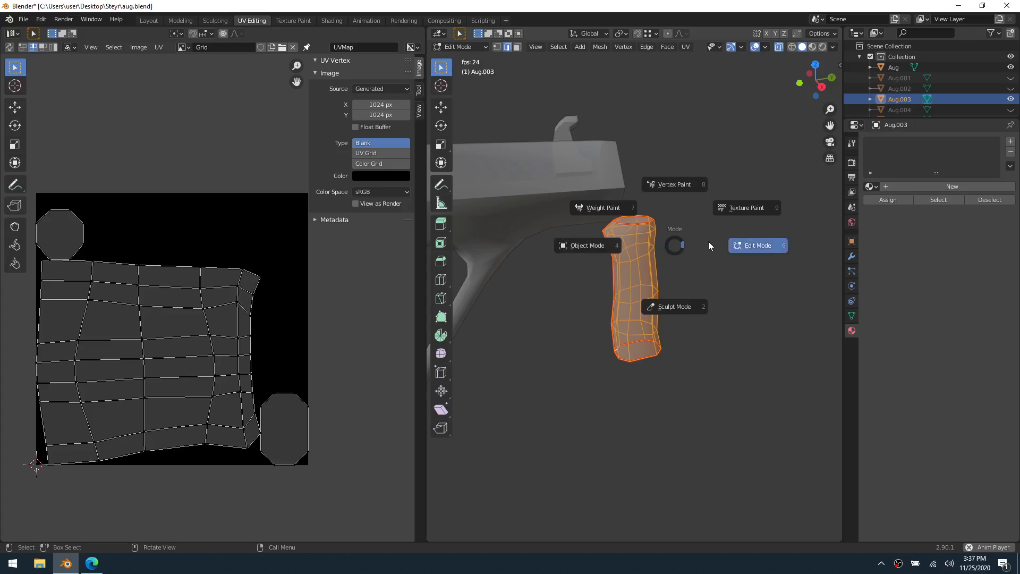
{"action": "left_click", "coordinate": [709, 241]}
{"action": "left_click", "coordinate": [379, 163]}
{"action": "key", "text": "ctrl+Tab"}
{"action": "left_click", "coordinate": [652, 244]}
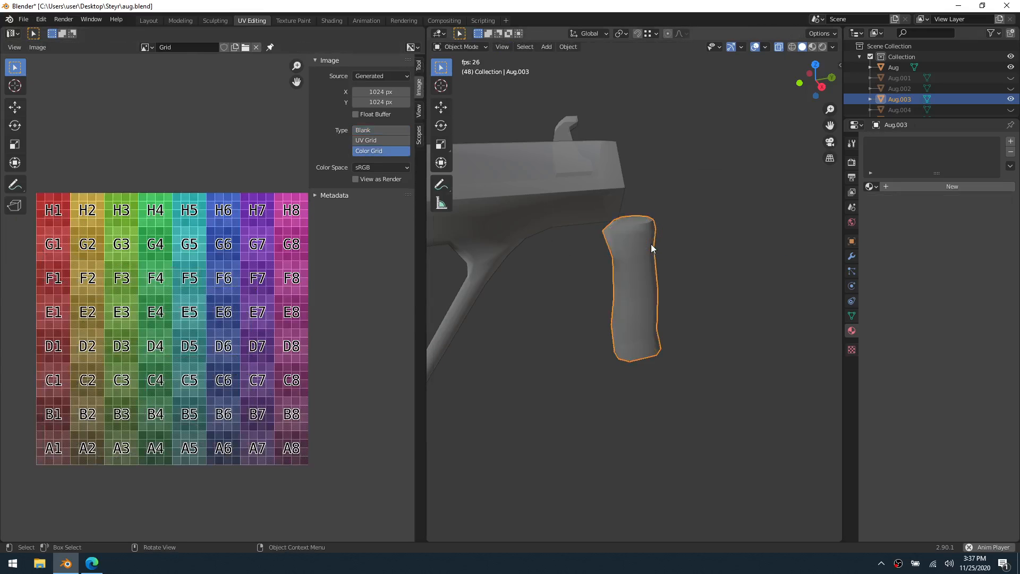
Assign the existing grid-textured material to the foregrip to check its unwrap, and hide the finished part
{"action": "left_click", "coordinate": [871, 186]}
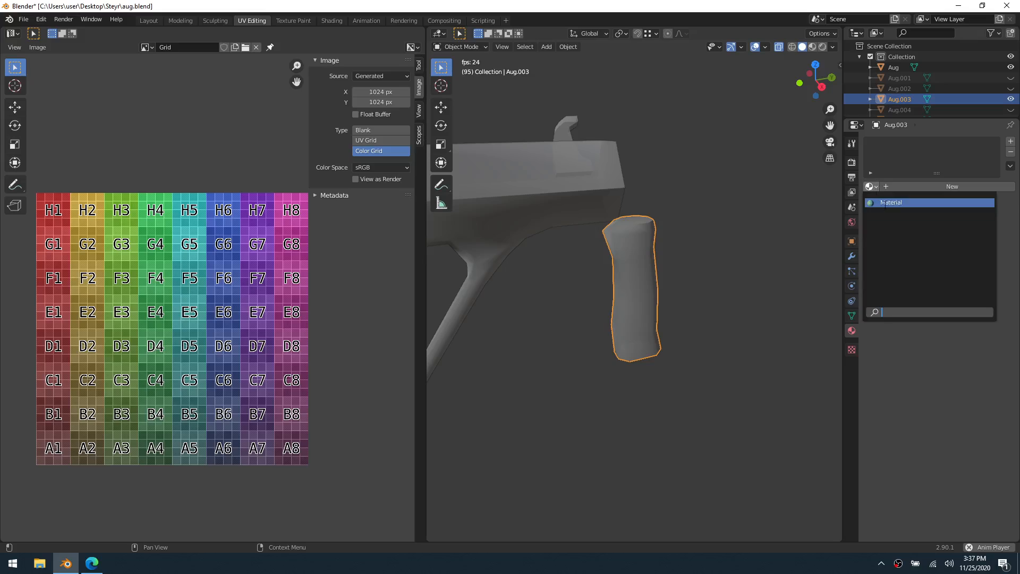
{"action": "left_click", "coordinate": [887, 203]}
{"action": "scroll", "coordinate": [690, 277], "scroll_direction": "up", "scroll_amount": 5}
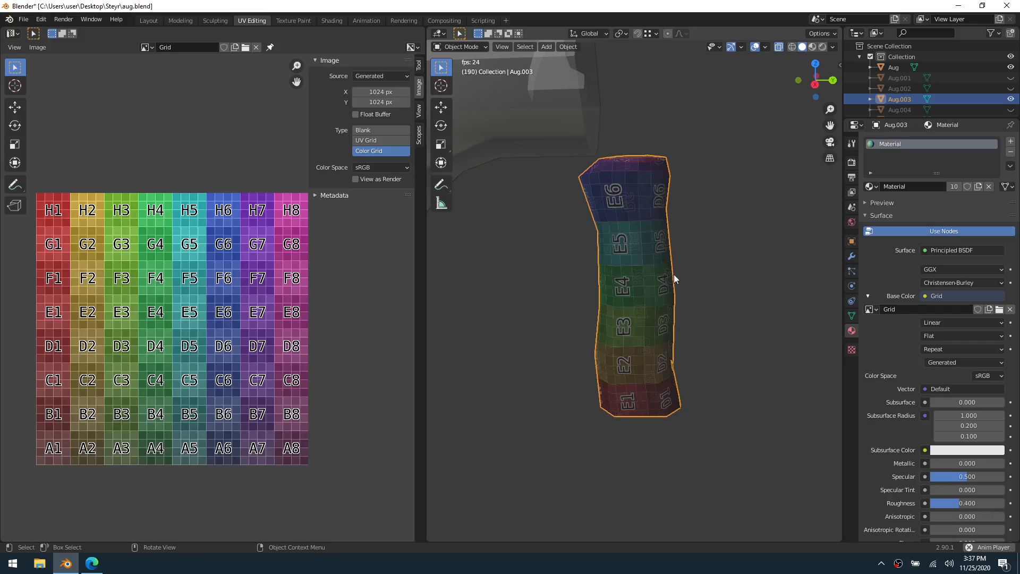
{"action": "key", "text": "h"}
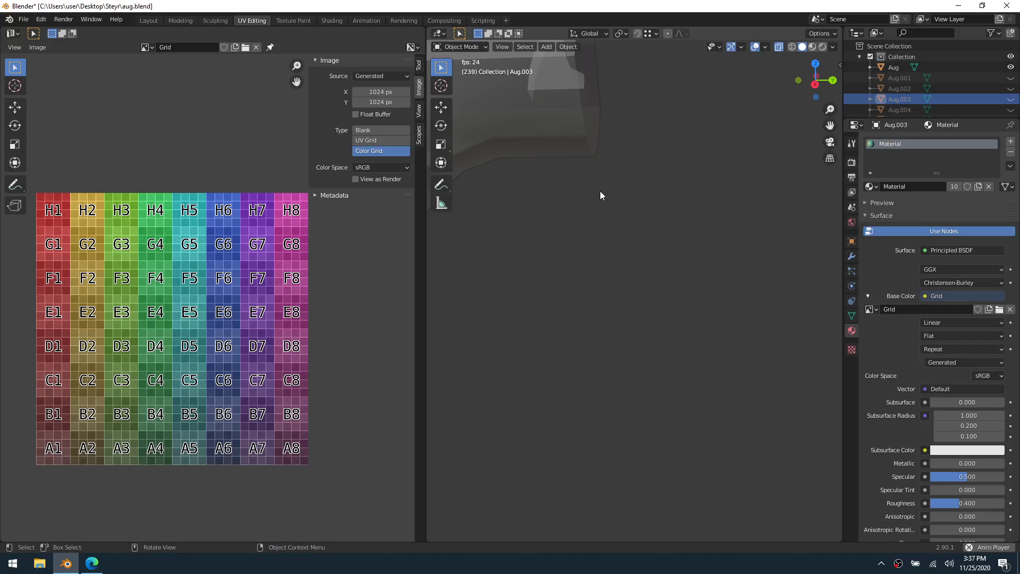
Switch the small curved part near the body's front end to Edit Mode and select its whole mesh
{"action": "scroll", "coordinate": [600, 191], "scroll_direction": "up", "scroll_amount": 3}
{"action": "key", "text": "ctrl+Tab"}
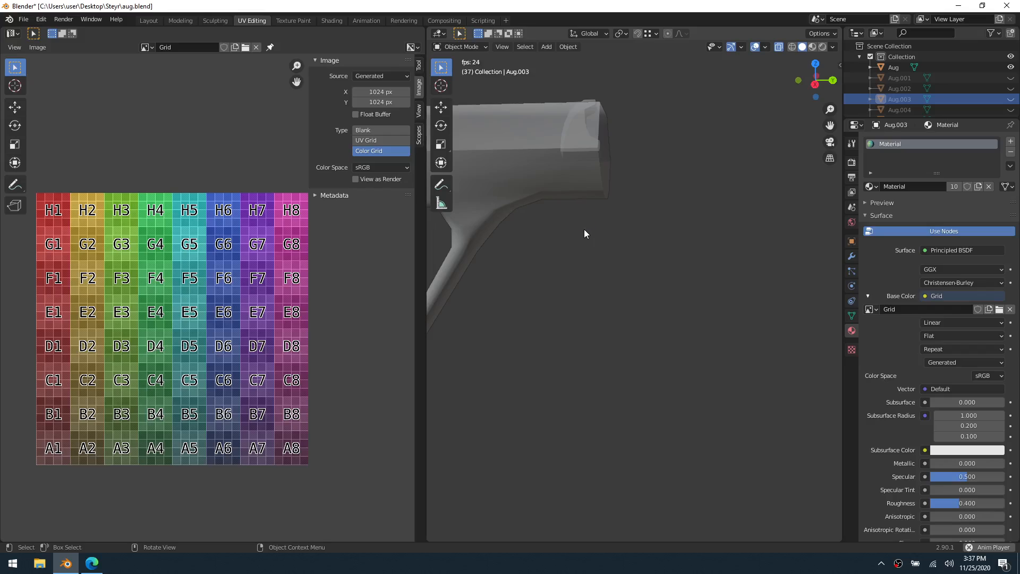
{"action": "scroll", "coordinate": [721, 251], "scroll_direction": "down", "scroll_amount": 4}
{"action": "middle_click_drag", "start_coordinate": [560, 217], "coordinate": [597, 257], "text": "shift"}
{"action": "left_click", "coordinate": [597, 257]}
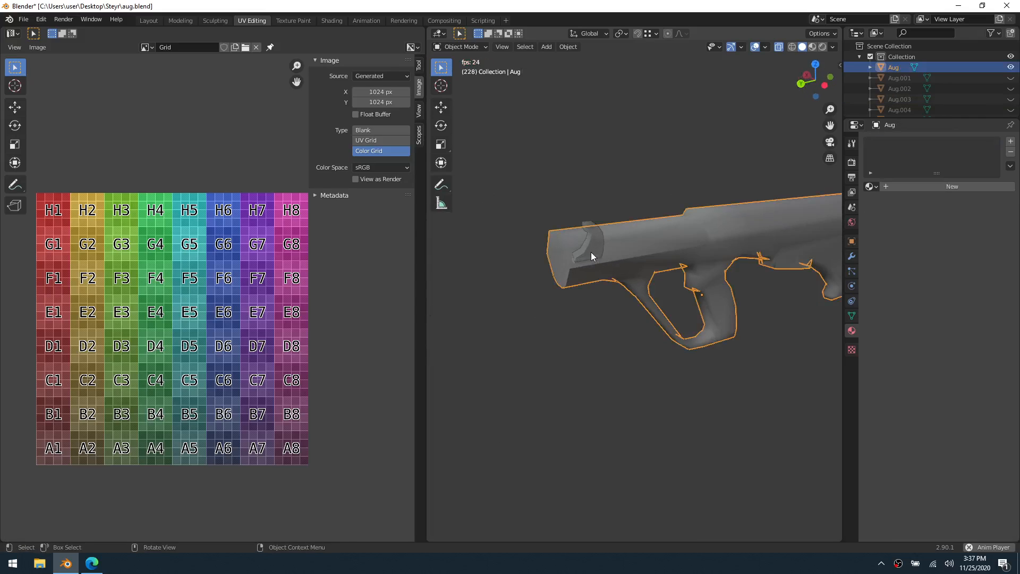
{"action": "left_click", "coordinate": [591, 252]}
{"action": "key", "text": "ctrl+Tab"}
{"action": "left_click", "coordinate": [647, 251]}
{"action": "scroll", "coordinate": [617, 262], "scroll_direction": "up", "scroll_amount": 2}
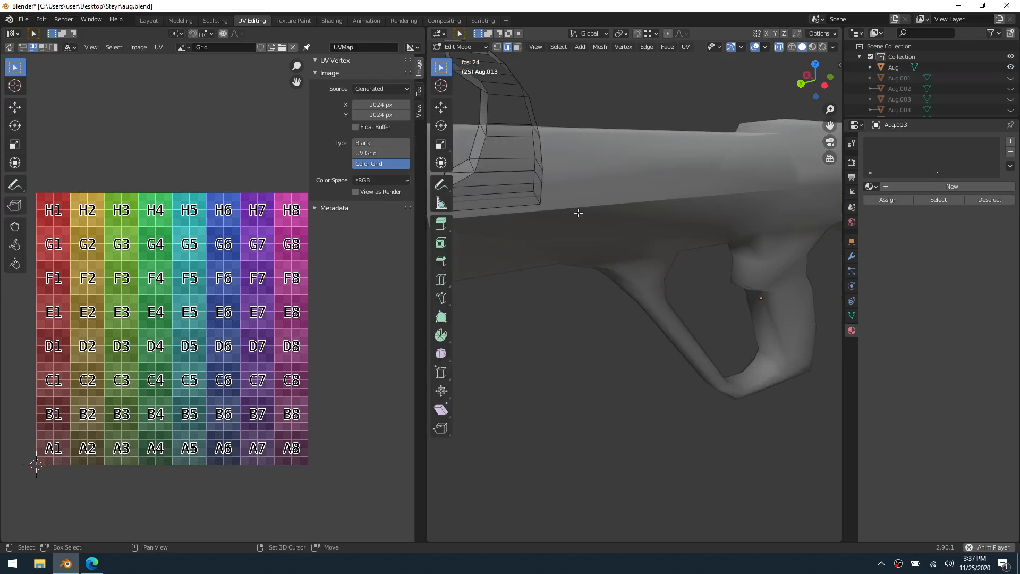
{"action": "middle_click_drag", "start_coordinate": [578, 212], "coordinate": [641, 280], "text": "shift"}
{"action": "key", "text": "a"}
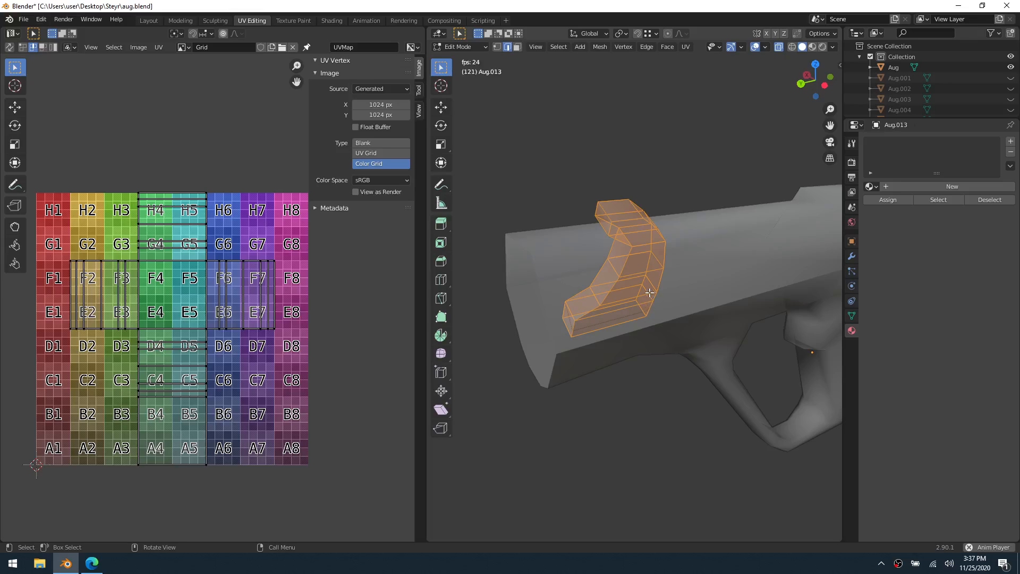
Select the edge loops outlining the curved part's sides and mark them as seams
{"action": "left_click", "coordinate": [588, 313], "text": "alt"}
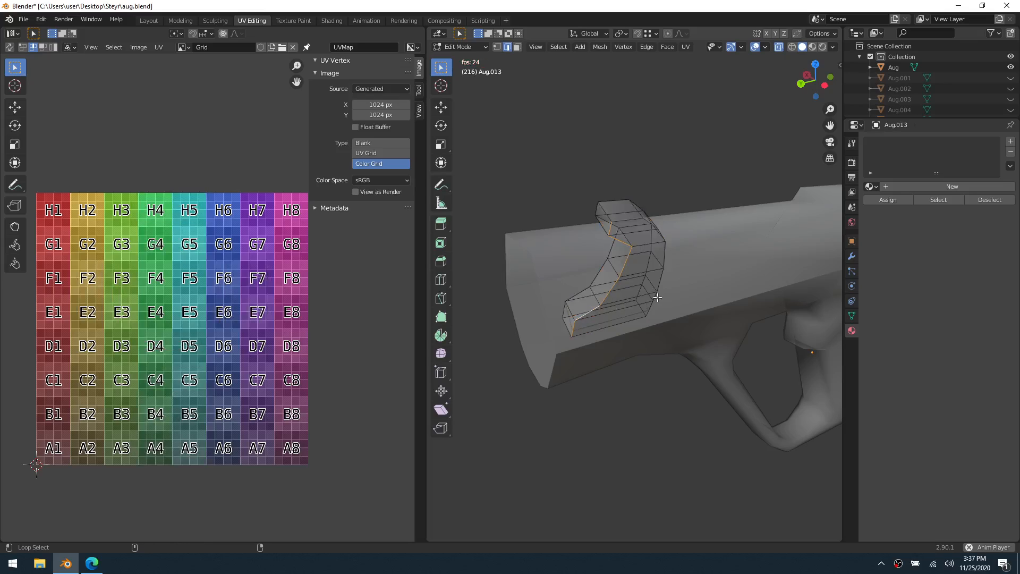
{"action": "middle_click_drag", "start_coordinate": [644, 292], "coordinate": [678, 303]}
{"action": "left_click", "coordinate": [670, 271], "text": "alt"}
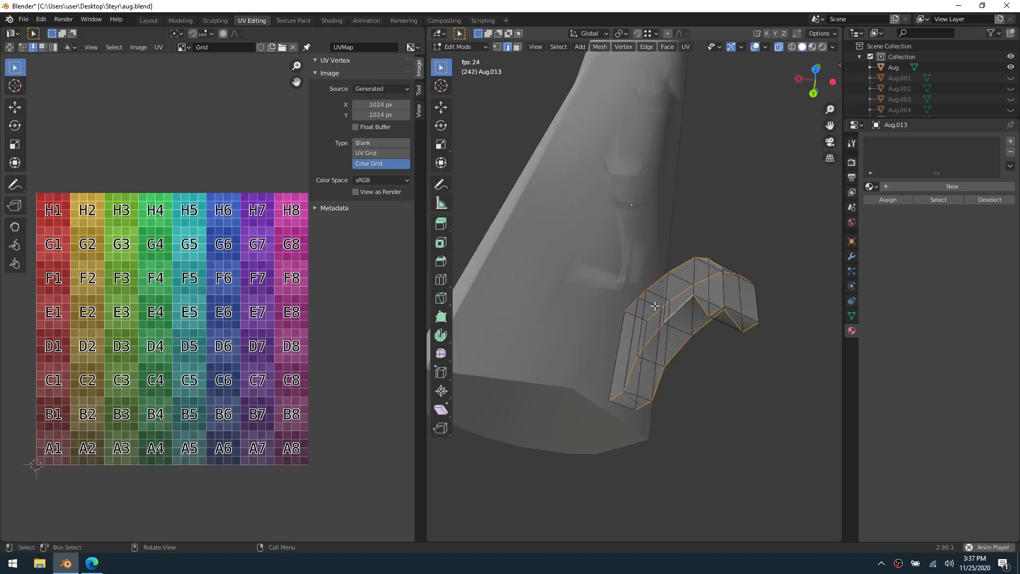
{"action": "right_click", "coordinate": [692, 299]}
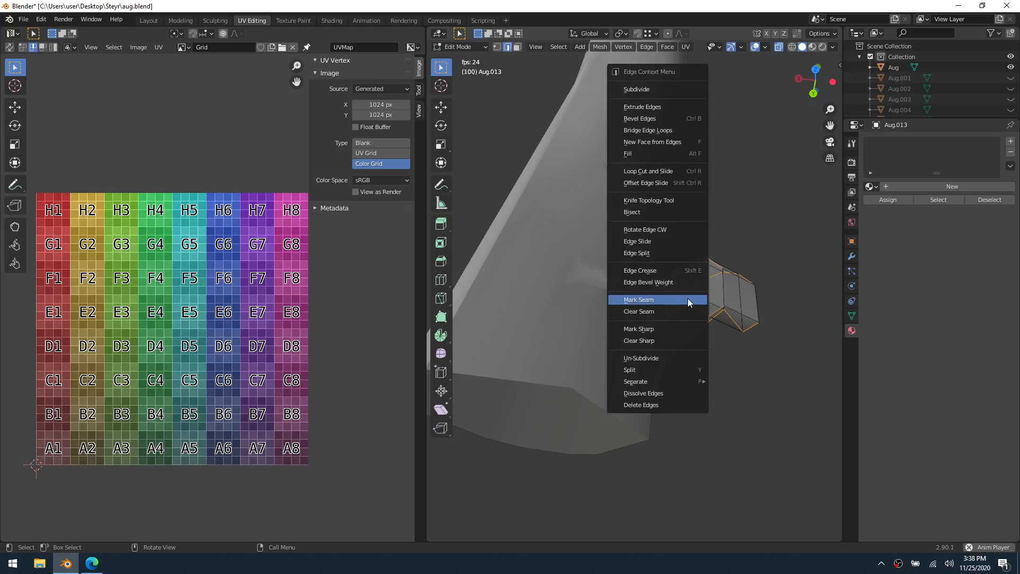
{"action": "left_click", "coordinate": [685, 298]}
Unwrap the whole curved part and set the grid image type to Blank to view its UV layout
{"action": "key", "text": "a"}
{"action": "key", "text": "u"}
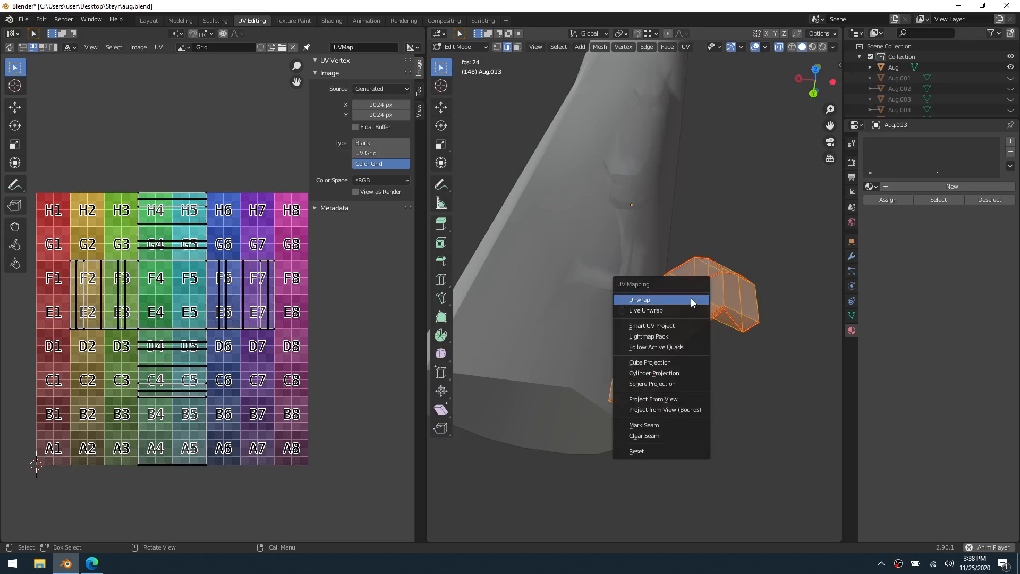
{"action": "left_click", "coordinate": [690, 299]}
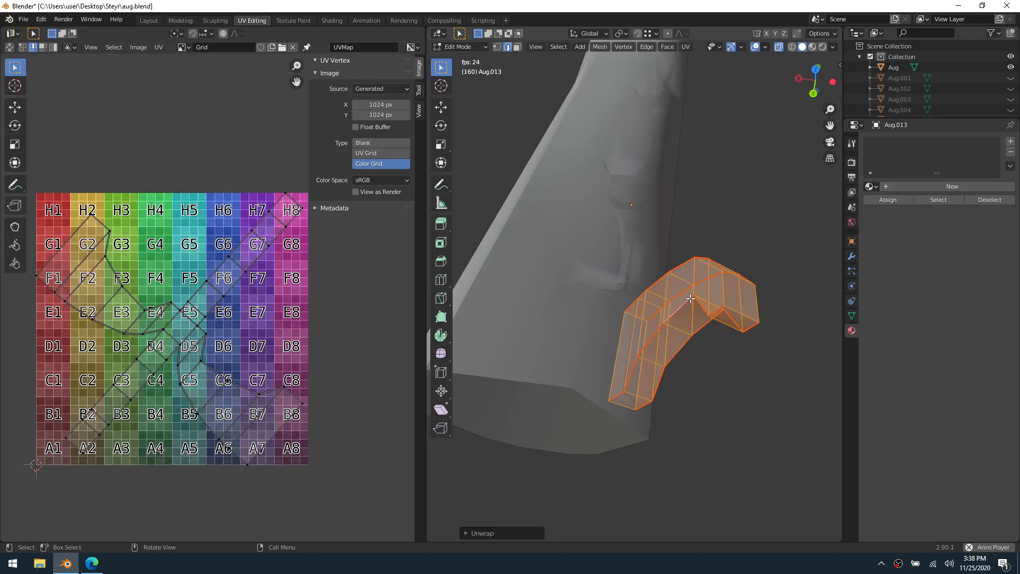
{"action": "left_click", "coordinate": [359, 142]}
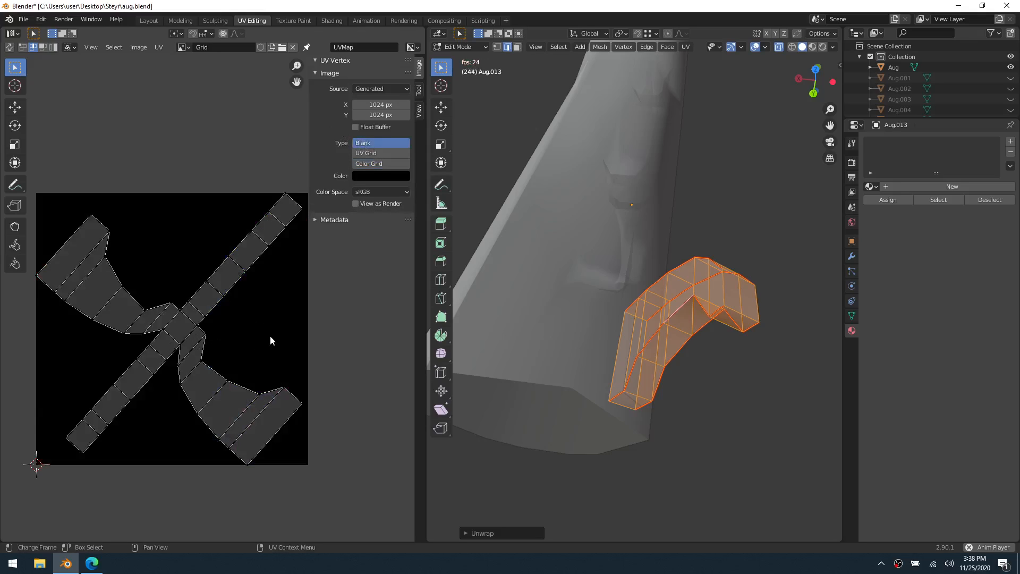
Rotate the curved part's whole UV layout by 45 degrees and fine-tune the angle until its strips run straight
{"action": "key", "text": "a"}
{"action": "key", "text": "r"}
{"action": "key", "text": "4"}
{"action": "key", "text": "5"}
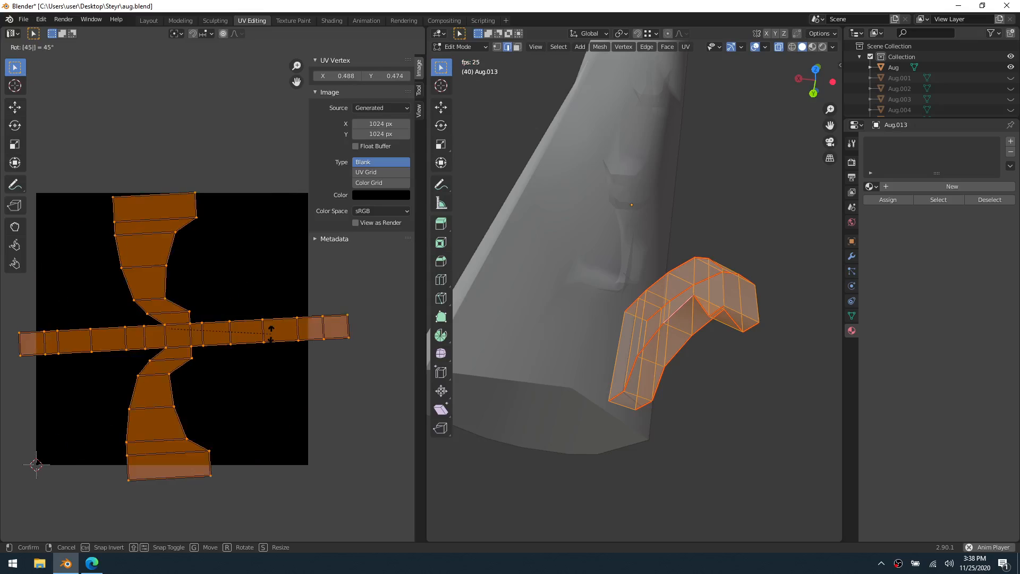
{"action": "key", "text": "Return"}
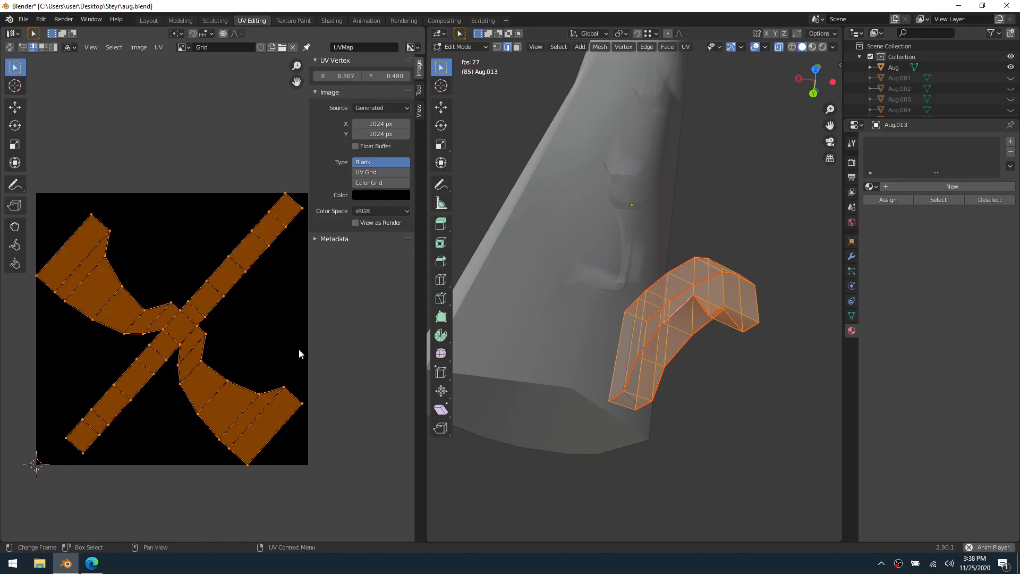
{"action": "key", "text": "r"}
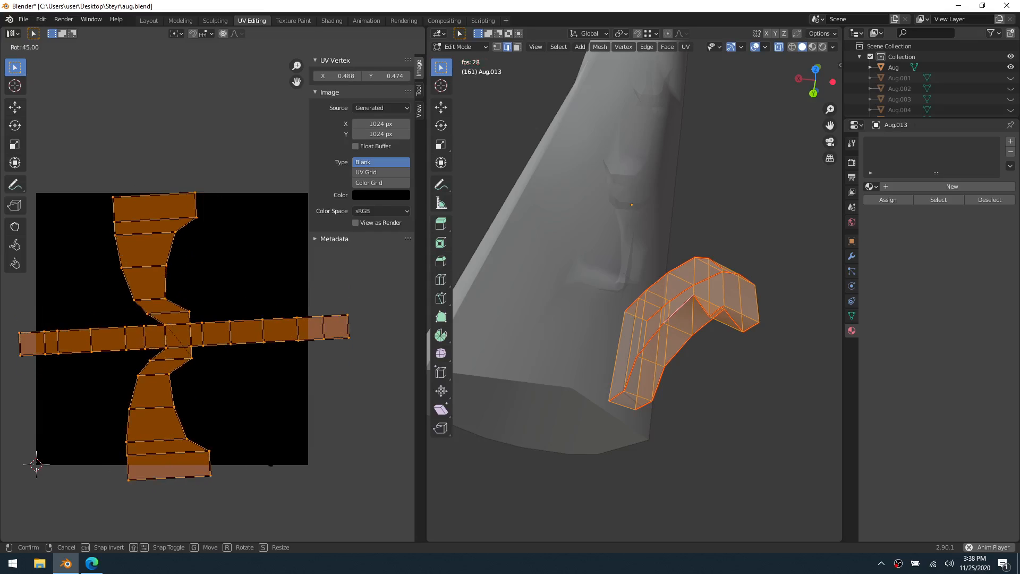
{"action": "left_click", "coordinate": [315, 412]}
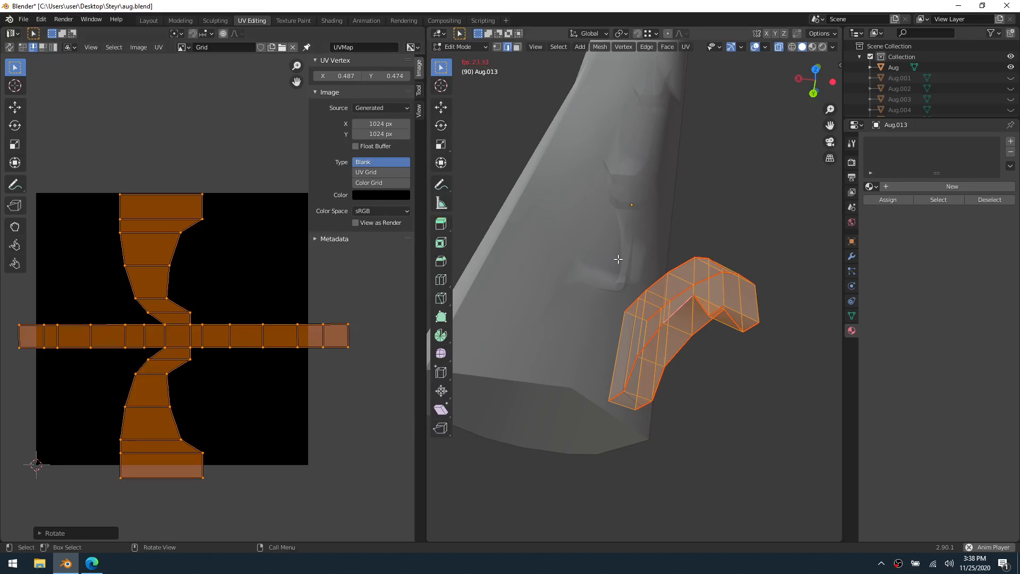
Set the grid image type to Color Grid and assign the existing grid-textured material to the curved part
{"action": "key", "text": "ctrl+Tab"}
{"action": "left_click", "coordinate": [580, 259]}
{"action": "key", "text": "ctrl+Tab"}
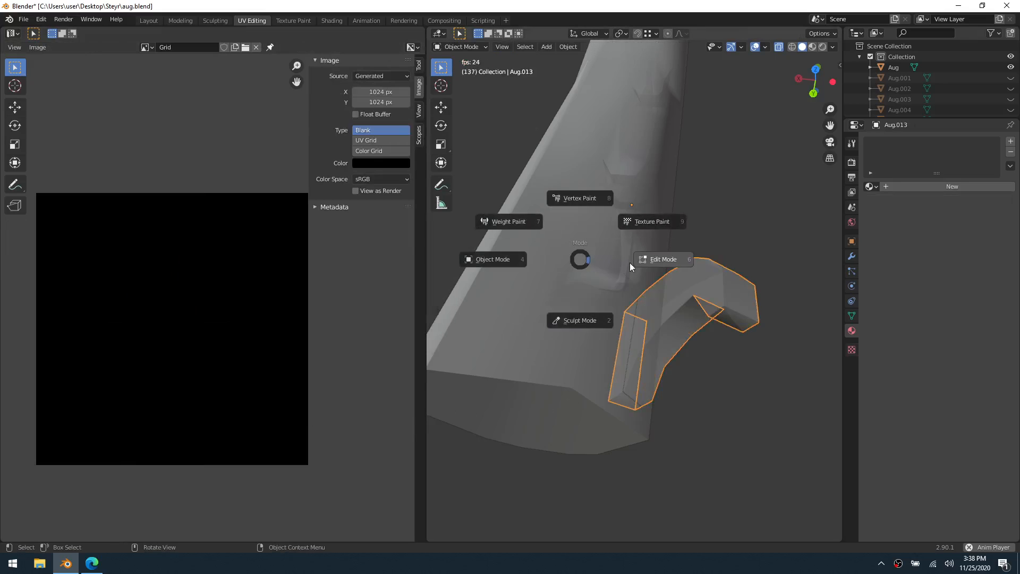
{"action": "left_click", "coordinate": [629, 263]}
{"action": "left_click", "coordinate": [380, 187]}
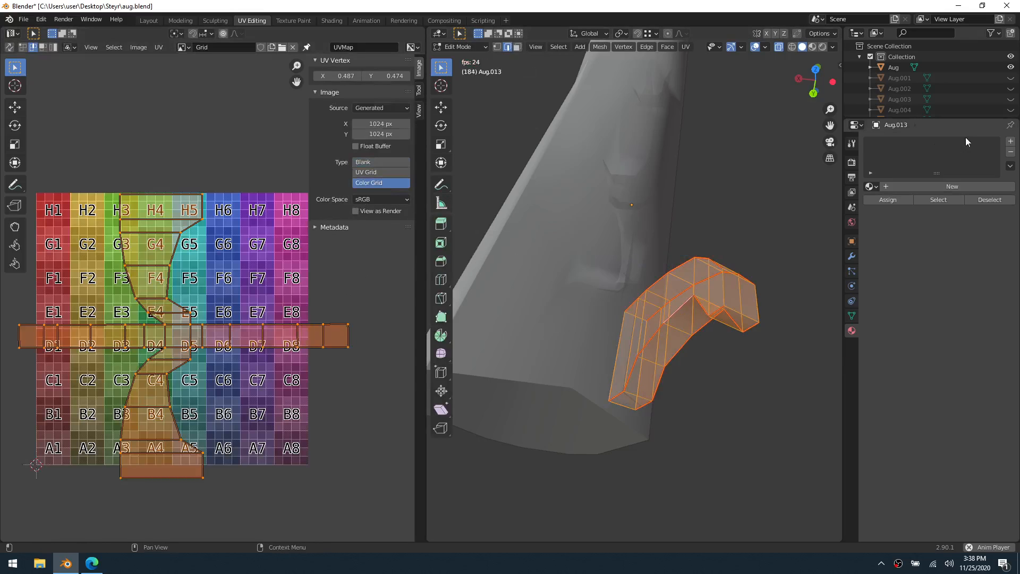
{"action": "left_click", "coordinate": [871, 186]}
{"action": "left_click", "coordinate": [880, 207]}
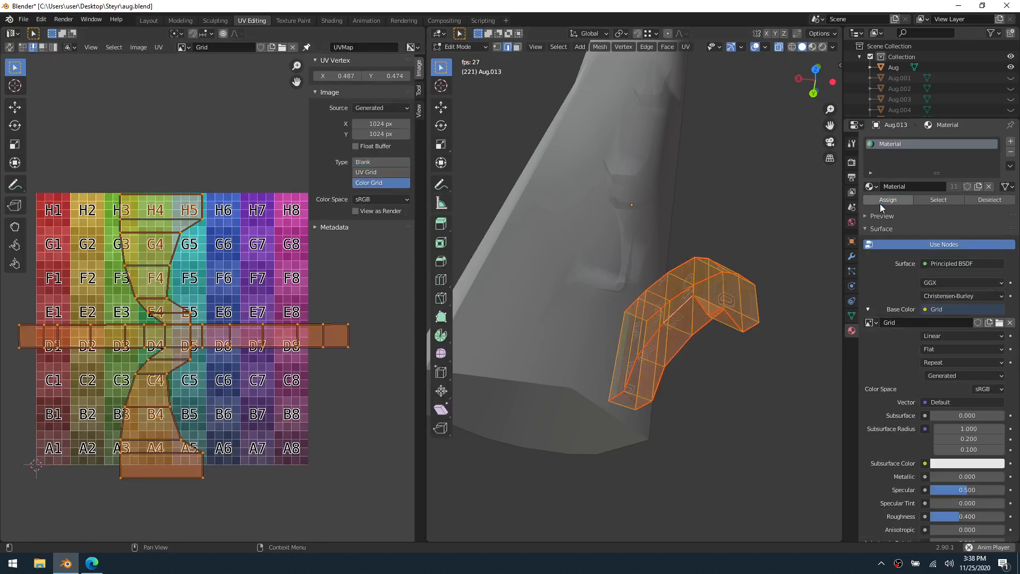
Return the curved part to Object Mode, check its grid texture and hide it
{"action": "left_click", "coordinate": [712, 355]}
{"action": "middle_click_drag", "start_coordinate": [717, 363], "coordinate": [703, 321]}
{"action": "key", "text": "ctrl+Tab"}
{"action": "left_click", "coordinate": [659, 327]}
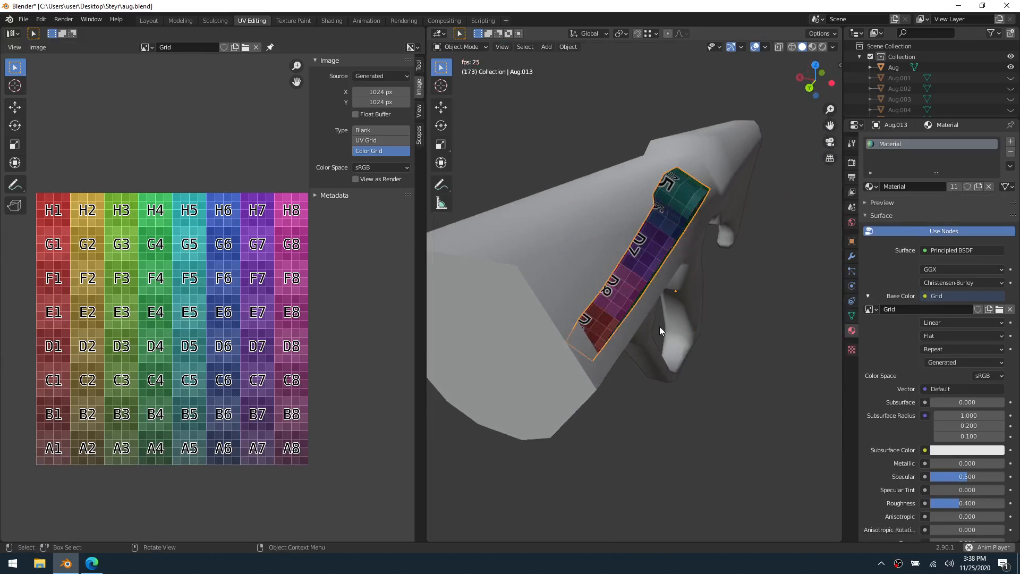
{"action": "key", "text": "h"}
Select the rifle's main body, switch it to Edit Mode and look over its mesh
{"action": "scroll", "coordinate": [687, 336], "scroll_direction": "down", "scroll_amount": 2}
{"action": "left_click", "coordinate": [642, 284]}
{"action": "key", "text": "ctrl+Tab"}
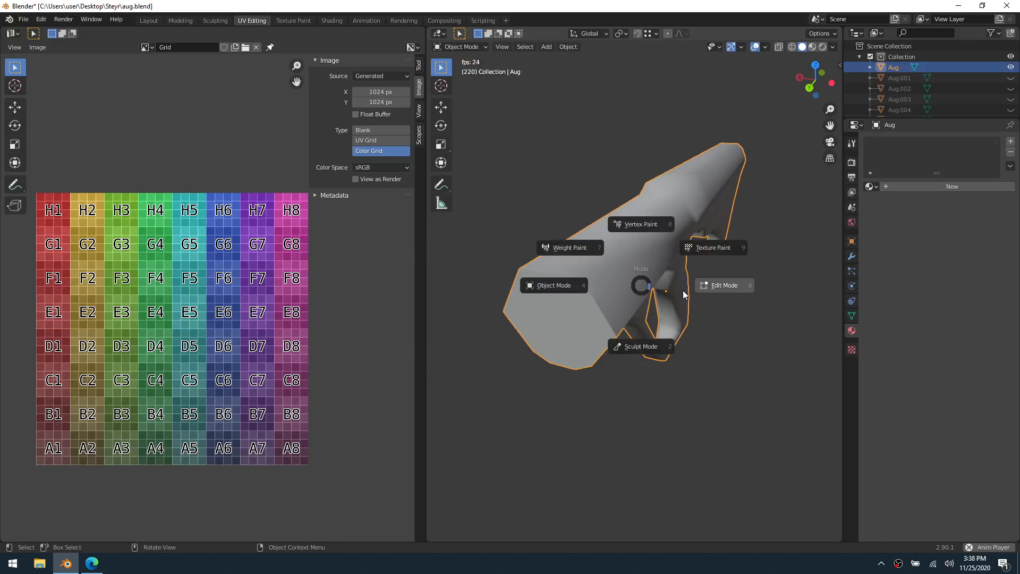
{"action": "left_click", "coordinate": [710, 292]}
{"action": "middle_click_drag", "start_coordinate": [747, 336], "coordinate": [711, 343]}
{"action": "middle_click_drag", "start_coordinate": [605, 365], "coordinate": [744, 356]}
{"action": "middle_click_drag", "start_coordinate": [618, 356], "coordinate": [668, 353]}
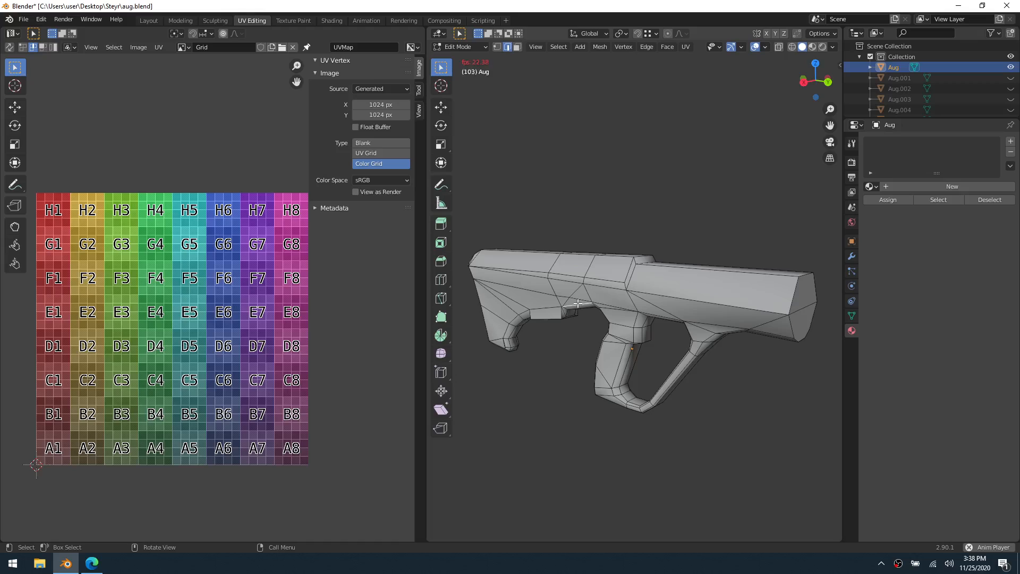
Examine the main body's edge topology from both sides, especially around the grip, trigger guard and underside
{"action": "middle_click_drag", "start_coordinate": [578, 303], "coordinate": [609, 273]}
{"action": "middle_click_drag", "start_coordinate": [668, 340], "coordinate": [604, 296]}
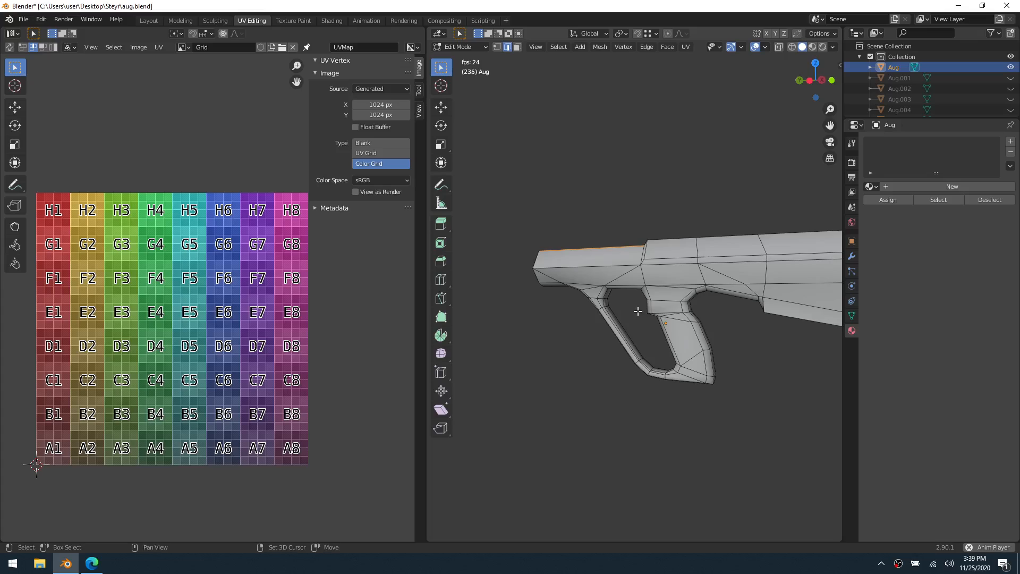
{"action": "scroll", "coordinate": [611, 301], "scroll_direction": "up", "scroll_amount": 4}
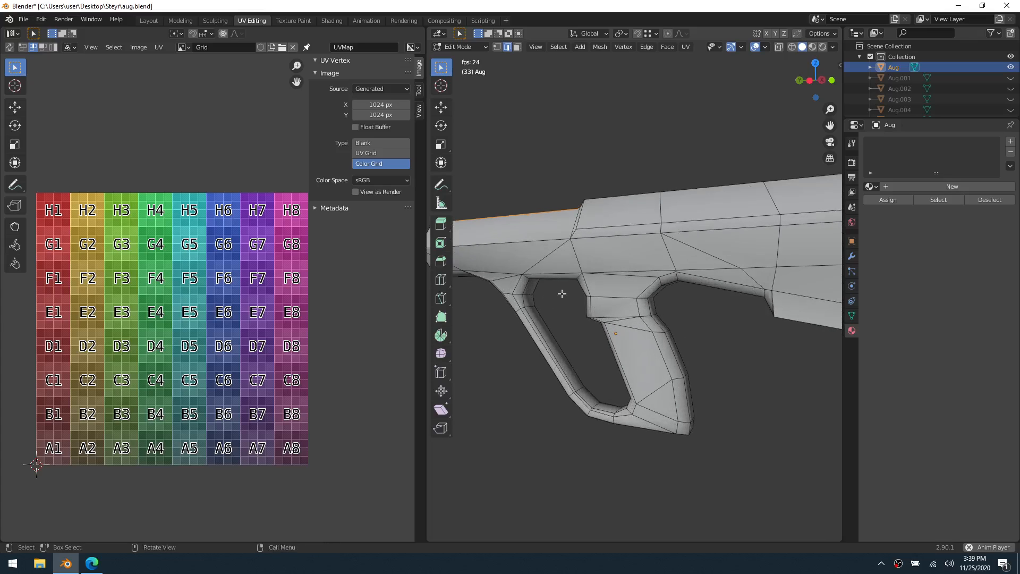
{"action": "middle_click_drag", "start_coordinate": [613, 348], "coordinate": [695, 301]}
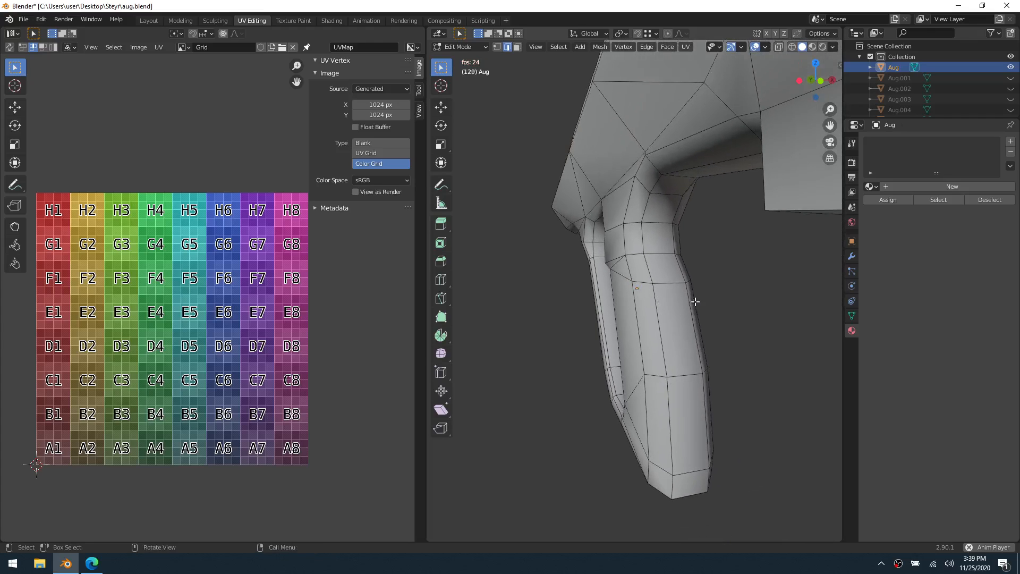
{"action": "left_click", "coordinate": [659, 185]}
{"action": "scroll", "coordinate": [654, 239], "scroll_direction": "down", "scroll_amount": 3}
{"action": "mouse_move", "coordinate": [622, 240]}
{"action": "middle_mouse_down", "text": "shift"}
{"action": "mouse_move", "coordinate": [598, 235]}
{"action": "mouse_move", "coordinate": [629, 241]}
{"action": "middle_mouse_up", "text": "shift"}
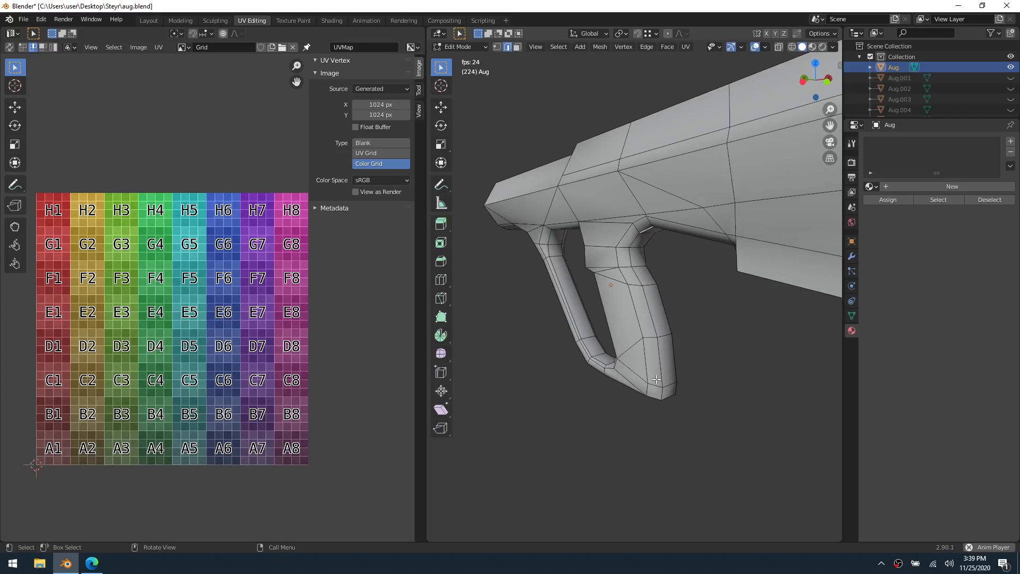
{"action": "middle_click_drag", "start_coordinate": [563, 271], "coordinate": [678, 271]}
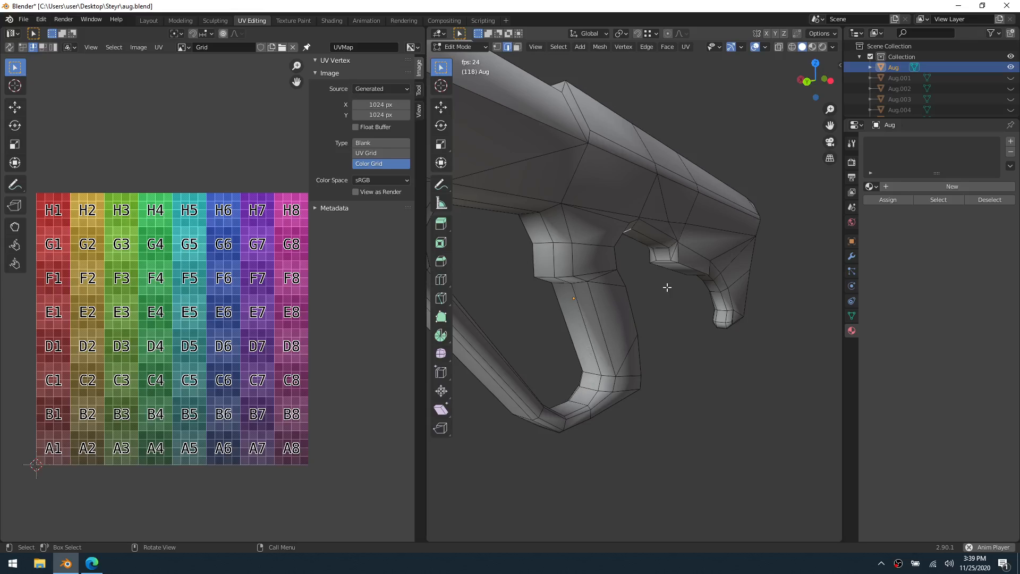
{"action": "scroll", "coordinate": [644, 268], "scroll_direction": "down", "scroll_amount": 5}
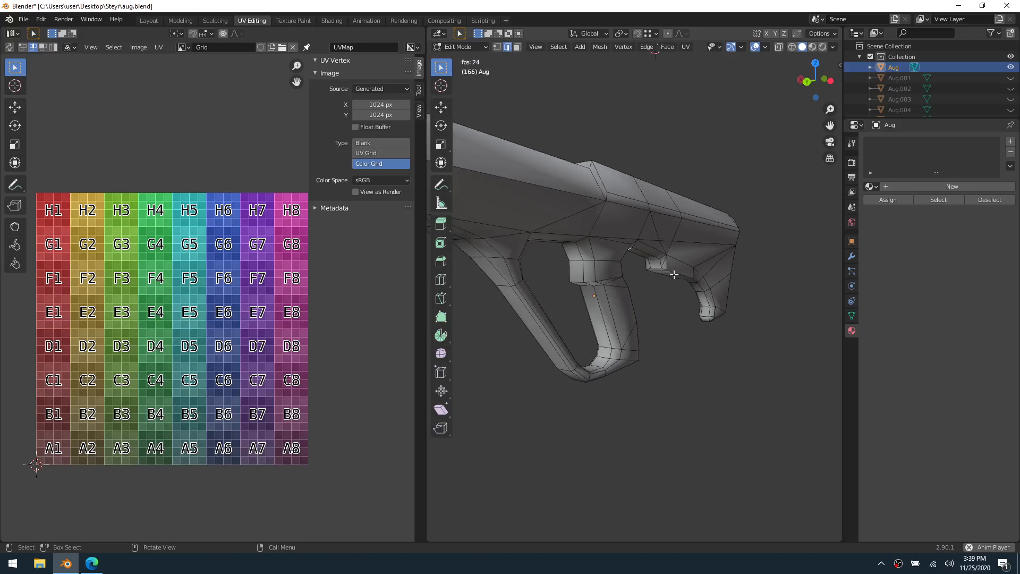
{"action": "middle_click_drag", "start_coordinate": [676, 277], "coordinate": [649, 290]}
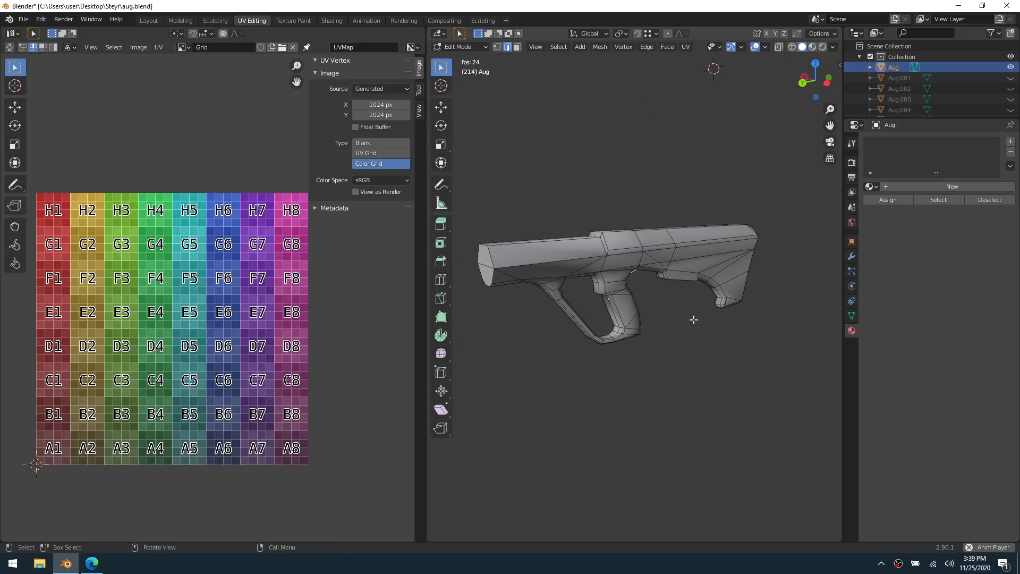
Unwrap the entire main body with Smart UV Project, using a 66 angle limit and zero island margin
{"action": "key", "text": "a"}
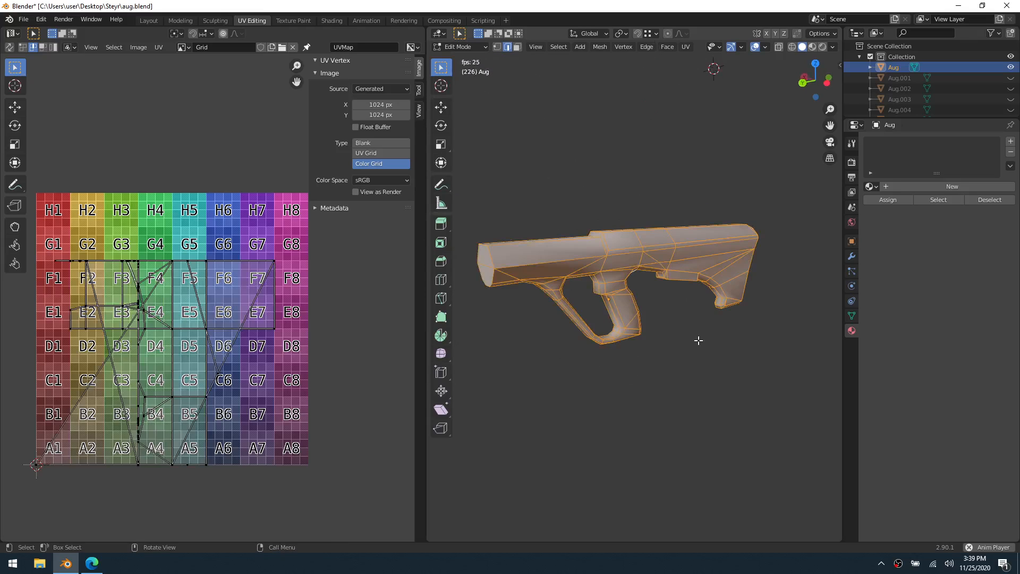
{"action": "right_click", "coordinate": [683, 132]}
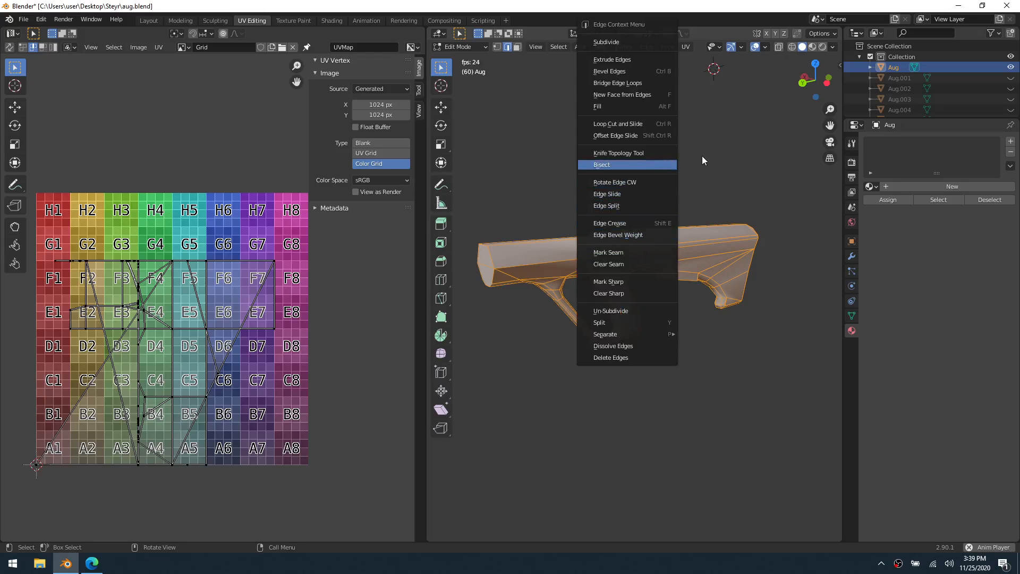
{"action": "left_click", "coordinate": [686, 46]}
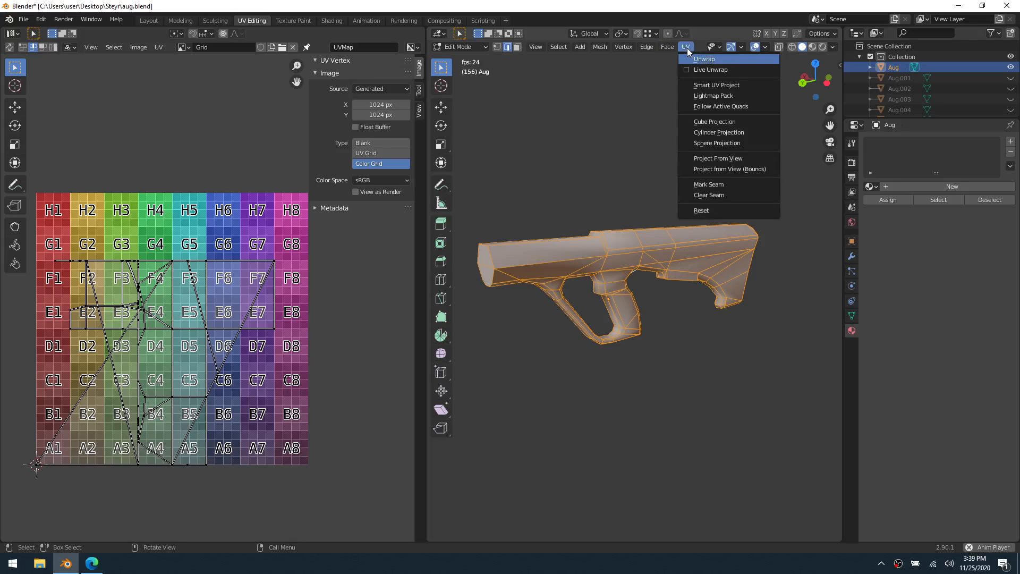
{"action": "left_click", "coordinate": [732, 88]}
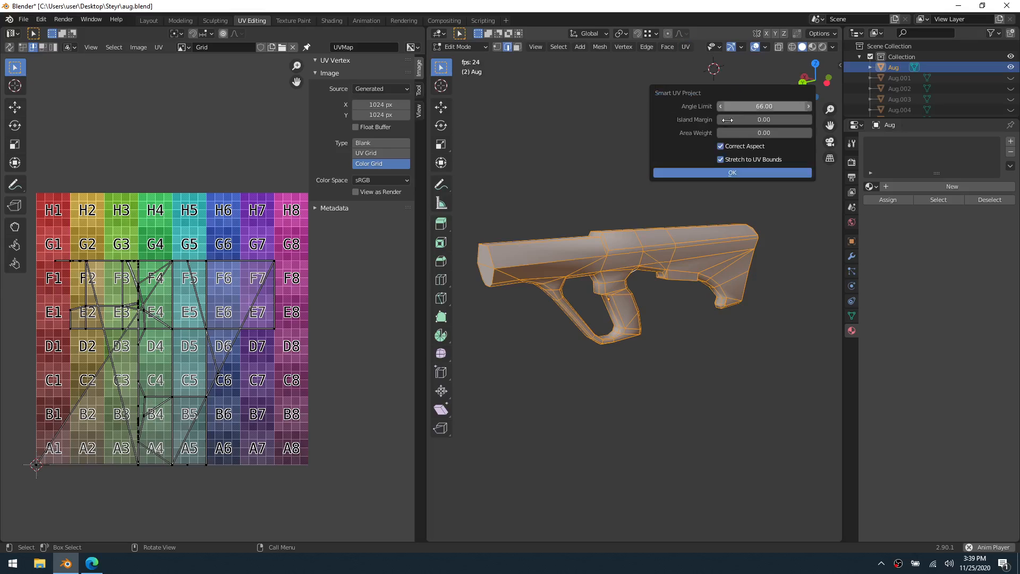
{"action": "left_click", "coordinate": [694, 174]}
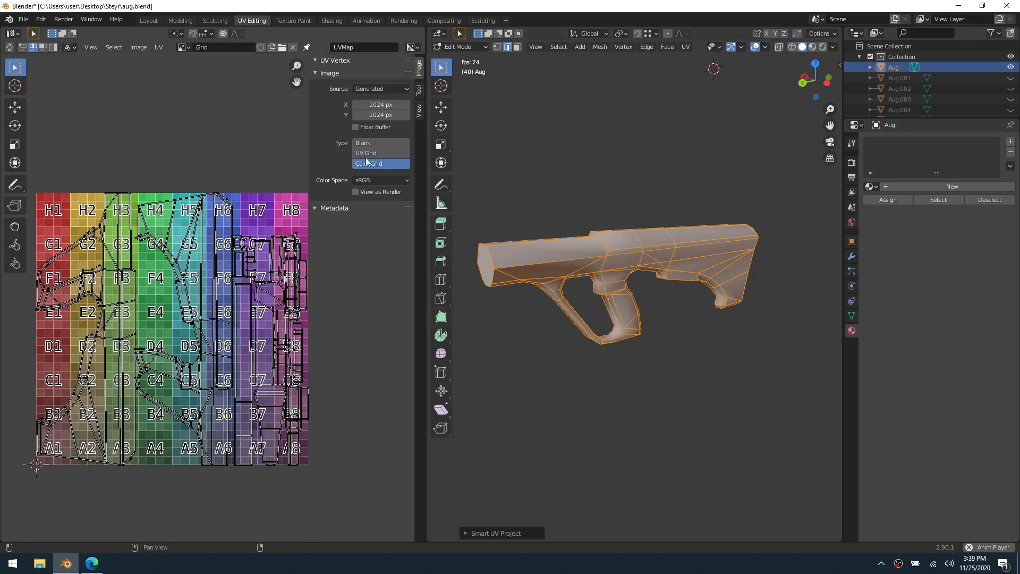
Set the grid image type to Blank and look over the body's UV islands
{"action": "left_click", "coordinate": [380, 144]}
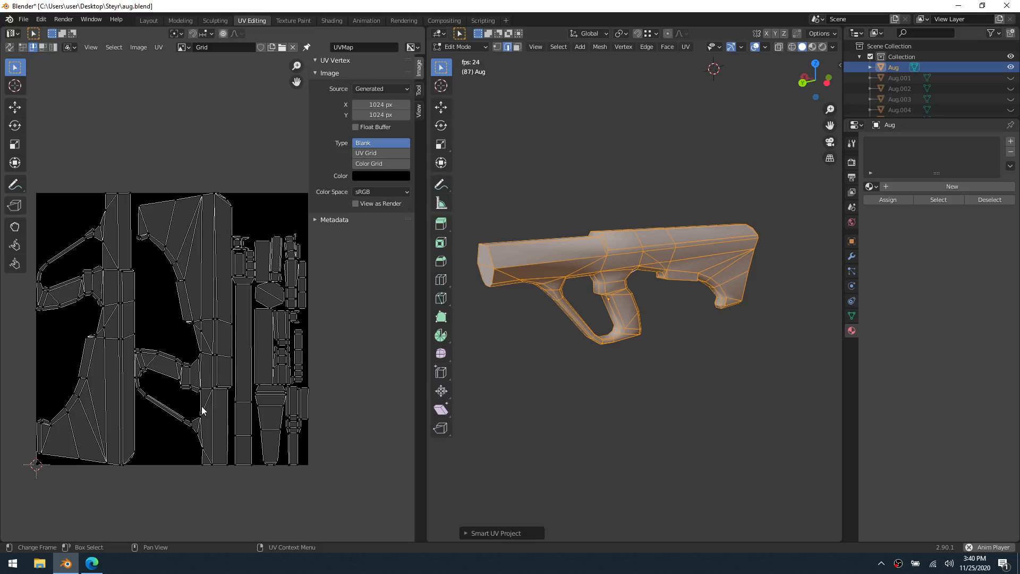
{"action": "middle_click_drag", "start_coordinate": [182, 384], "coordinate": [219, 388], "text": "shift"}
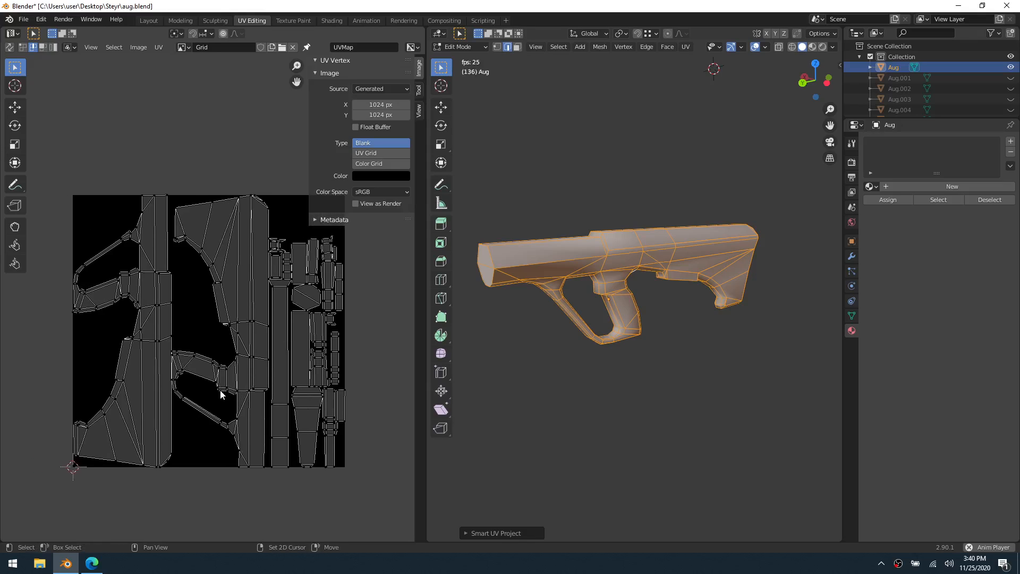
{"action": "middle_click_drag", "start_coordinate": [263, 347], "coordinate": [252, 365], "text": "shift"}
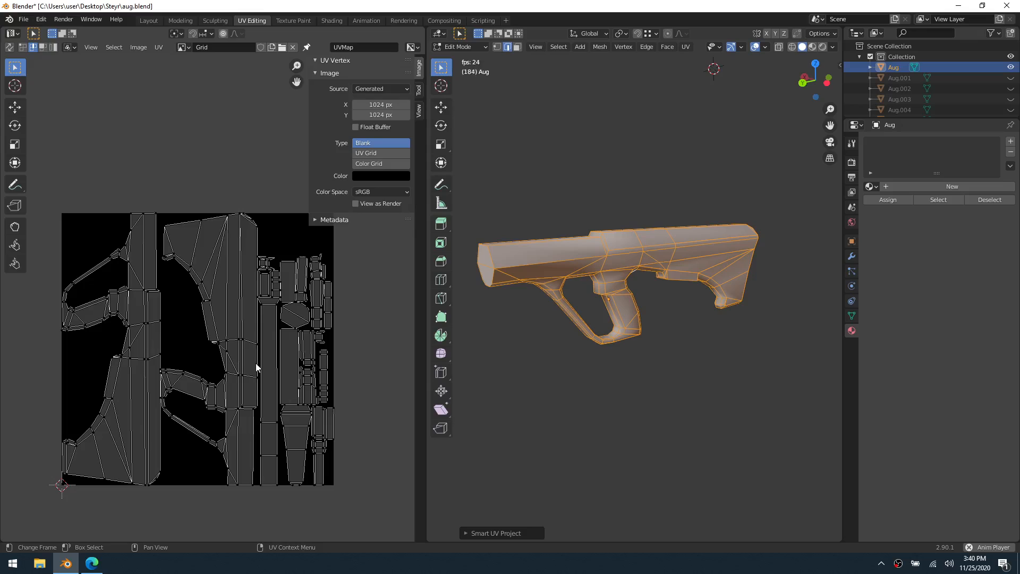
Dissolve the extra edge beside the chamfered upper corner at the rear of the stock
{"action": "middle_click_drag", "start_coordinate": [760, 228], "coordinate": [653, 247]}
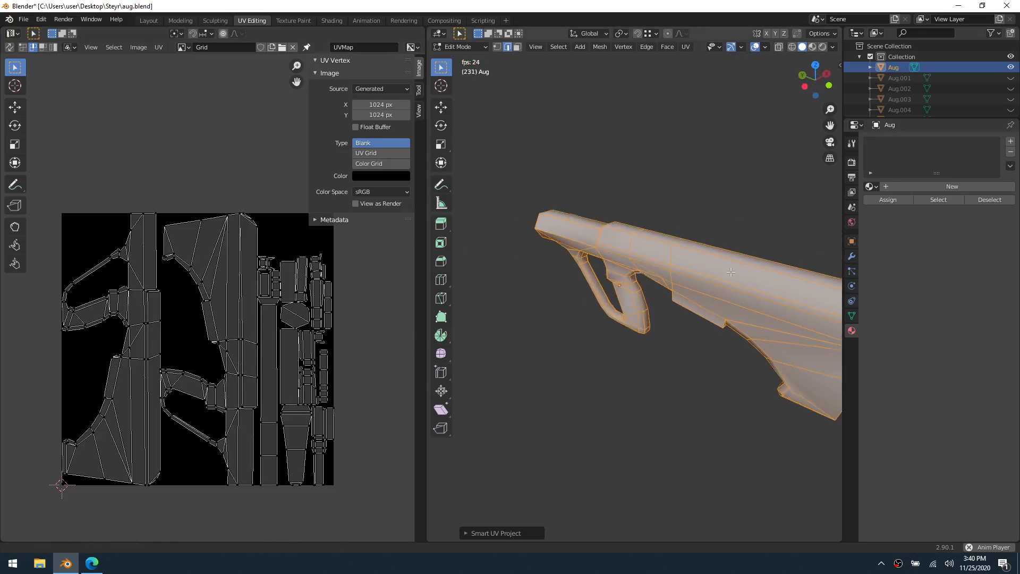
{"action": "middle_click_drag", "start_coordinate": [767, 262], "coordinate": [603, 290], "text": "shift"}
{"action": "scroll", "coordinate": [631, 266], "scroll_direction": "up", "scroll_amount": 1}
{"action": "middle_click_drag", "start_coordinate": [617, 260], "coordinate": [776, 257]}
{"action": "scroll", "coordinate": [586, 253], "scroll_direction": "up", "scroll_amount": 2}
{"action": "left_click", "coordinate": [539, 284]}
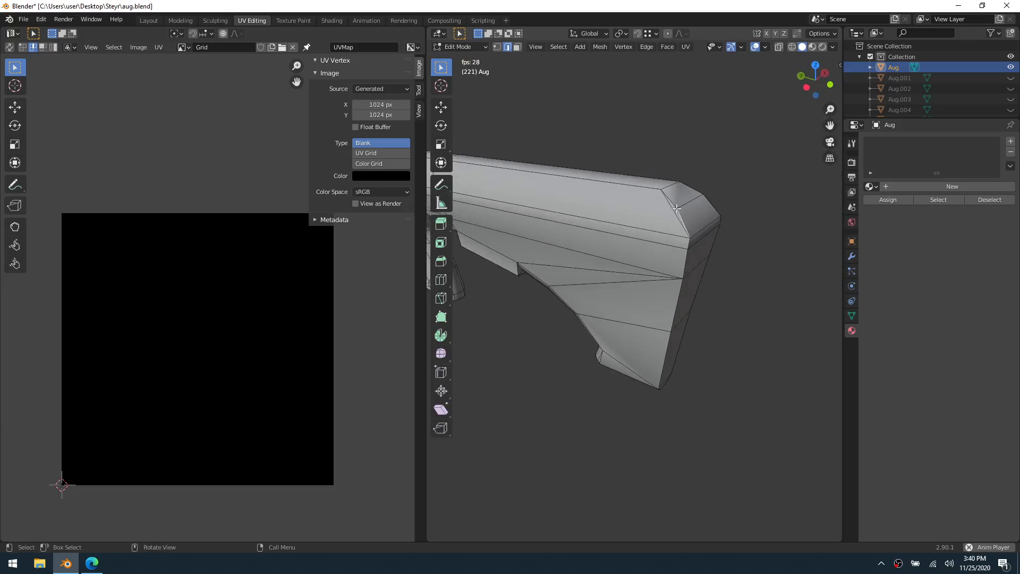
{"action": "left_click", "coordinate": [674, 210]}
{"action": "key", "text": "x"}
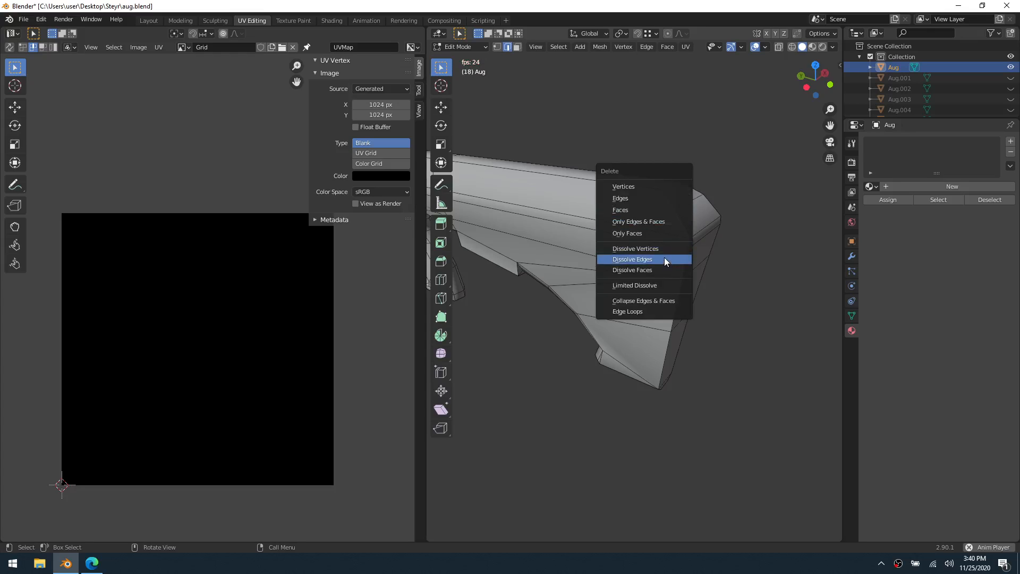
{"action": "left_click", "coordinate": [664, 258]}
Dissolve the matching extra edge at the chamfered corner on the stock's opposite side
{"action": "middle_click_drag", "start_coordinate": [697, 233], "coordinate": [574, 244]}
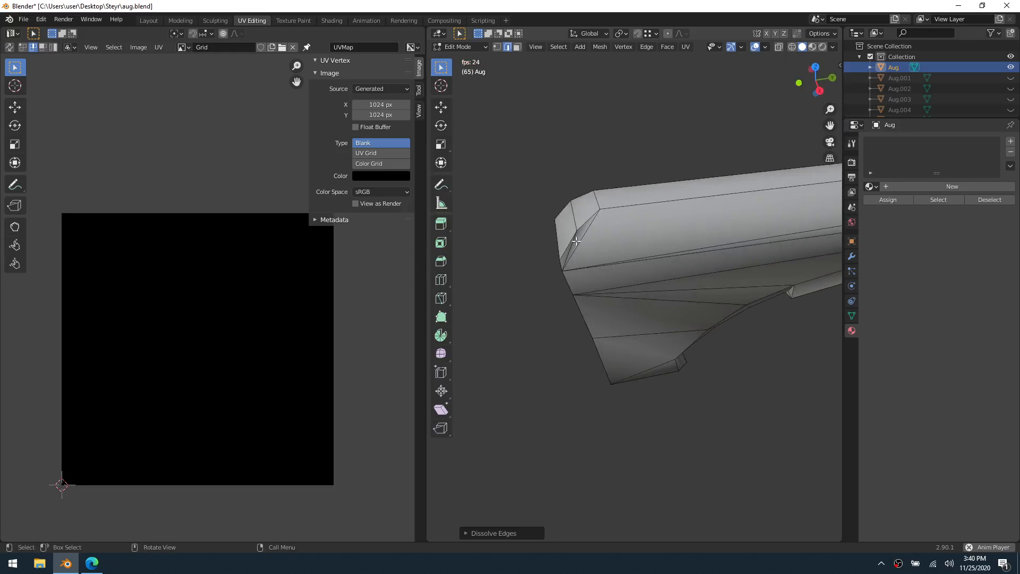
{"action": "left_click", "coordinate": [572, 243]}
{"action": "key", "text": "x"}
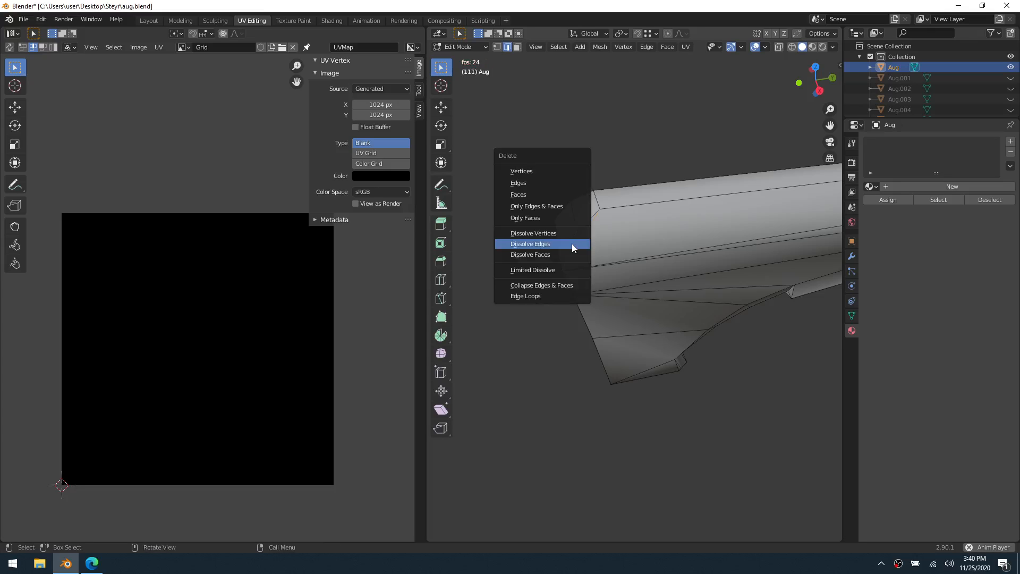
{"action": "left_click", "coordinate": [571, 243]}
Knife-cut an edge from the chamfer's middle vertex down to the lower corner vertex at the stock's rear
{"action": "middle_click_drag", "start_coordinate": [591, 289], "coordinate": [652, 322]}
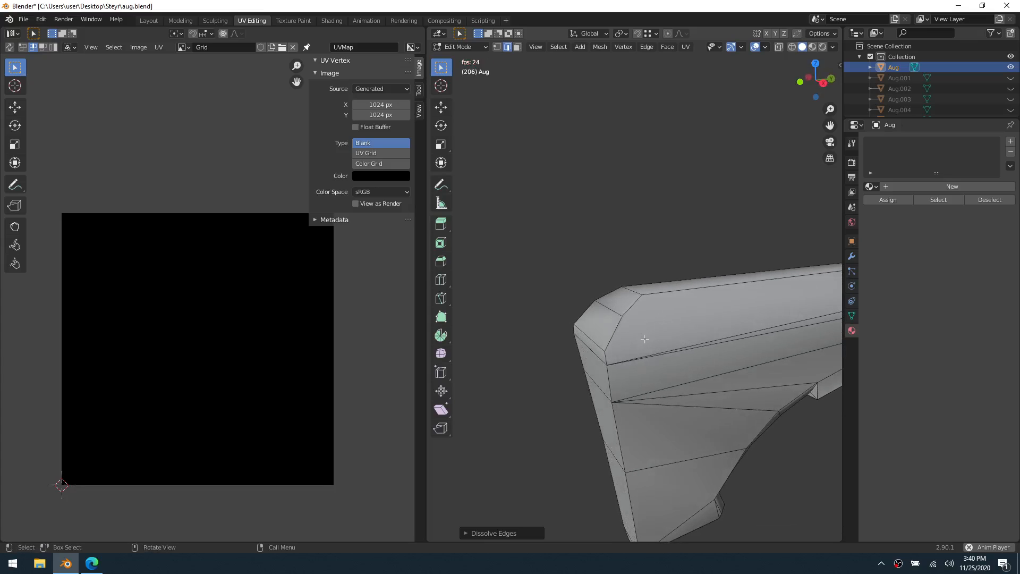
{"action": "left_click", "coordinate": [622, 316]}
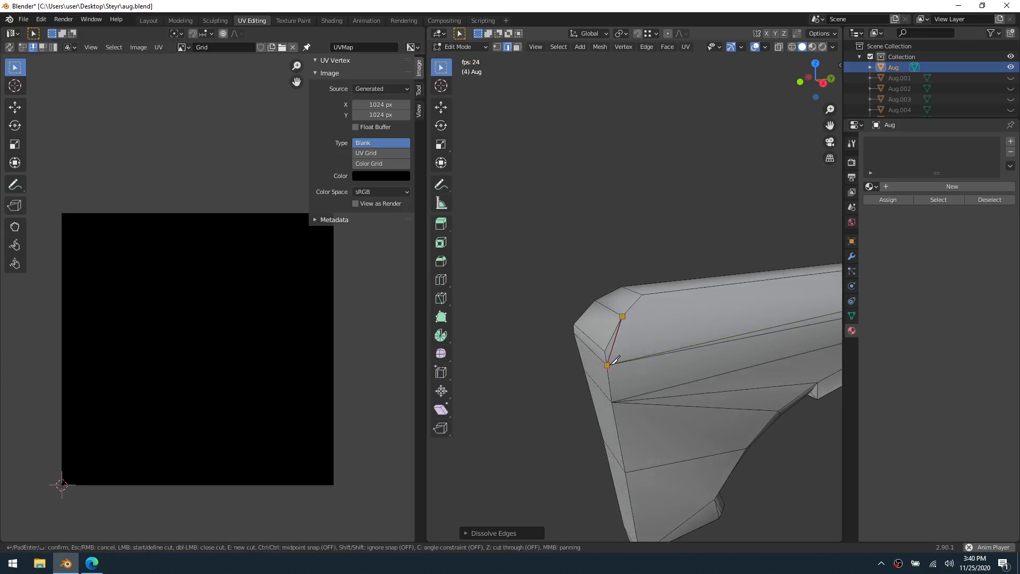
{"action": "left_click", "coordinate": [609, 366]}
{"action": "key", "text": "Return"}
{"action": "left_click", "coordinate": [568, 385]}
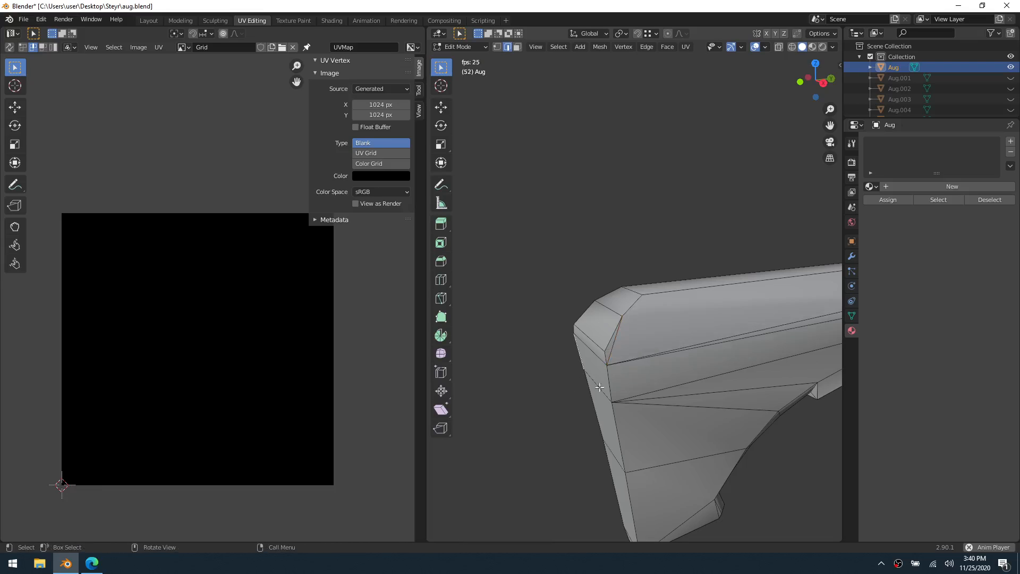
Knife-cut along the chamfer on the other side of the stock, starting from its upper vertex
{"action": "middle_click_drag", "start_coordinate": [793, 401], "coordinate": [431, 381], "text": "shift"}
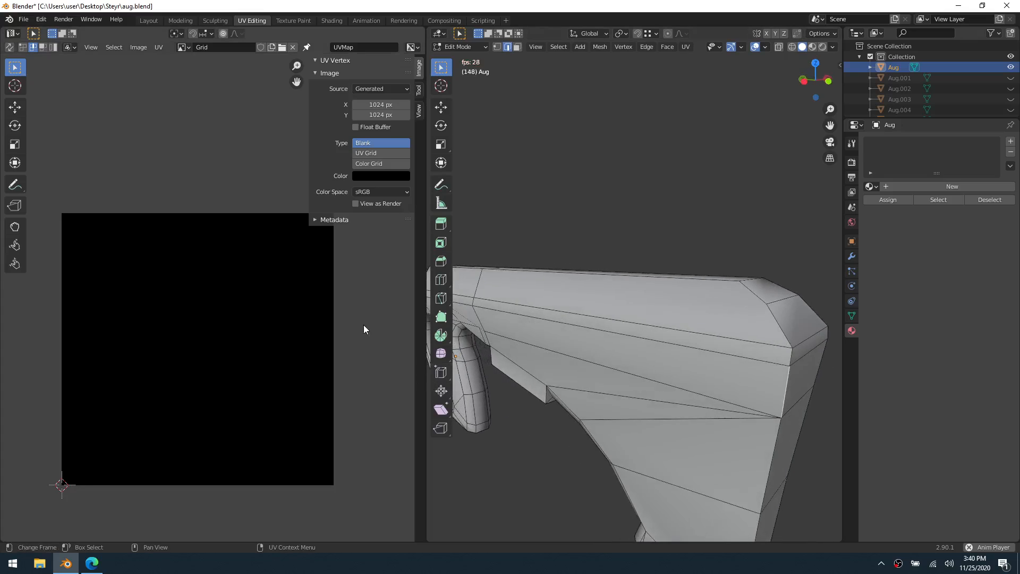
{"action": "key", "text": "k"}
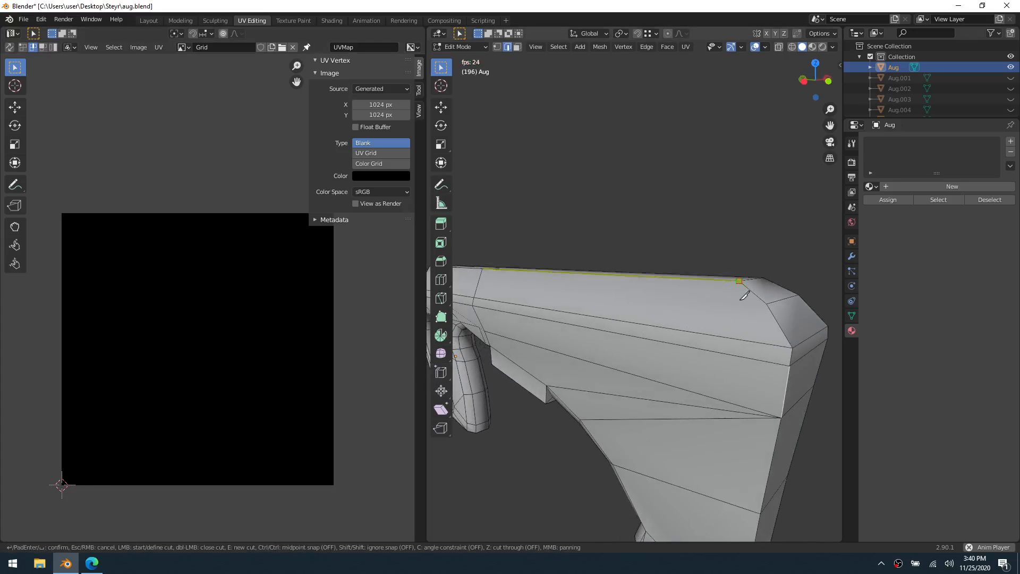
{"action": "left_click", "coordinate": [741, 281]}
{"action": "key", "text": "space"}
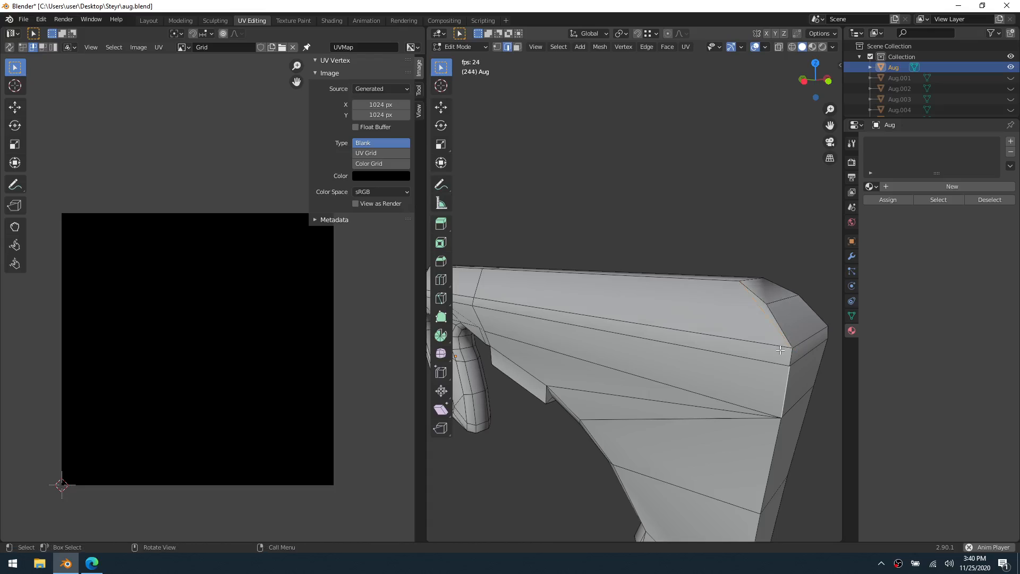
Compare the chamfered corners on both sides of the stock's rear end and undo the last action
{"action": "middle_click_drag", "start_coordinate": [781, 351], "coordinate": [622, 359]}
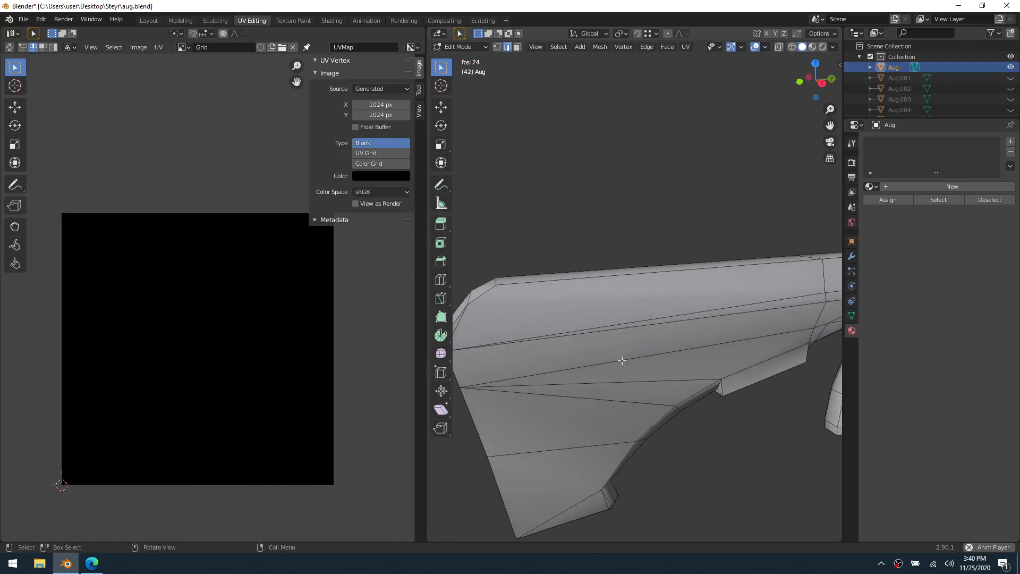
{"action": "middle_click_drag", "start_coordinate": [558, 363], "coordinate": [768, 327]}
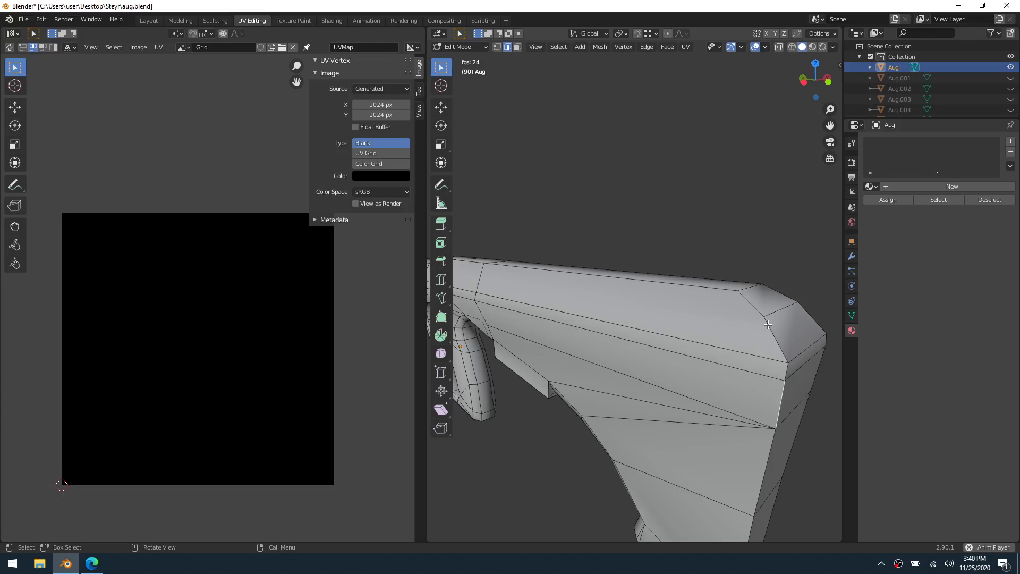
{"action": "key", "text": "k"}
{"action": "key", "text": "Escape"}
{"action": "middle_click_drag", "start_coordinate": [769, 314], "coordinate": [629, 346]}
{"action": "middle_click_drag", "start_coordinate": [532, 378], "coordinate": [589, 372]}
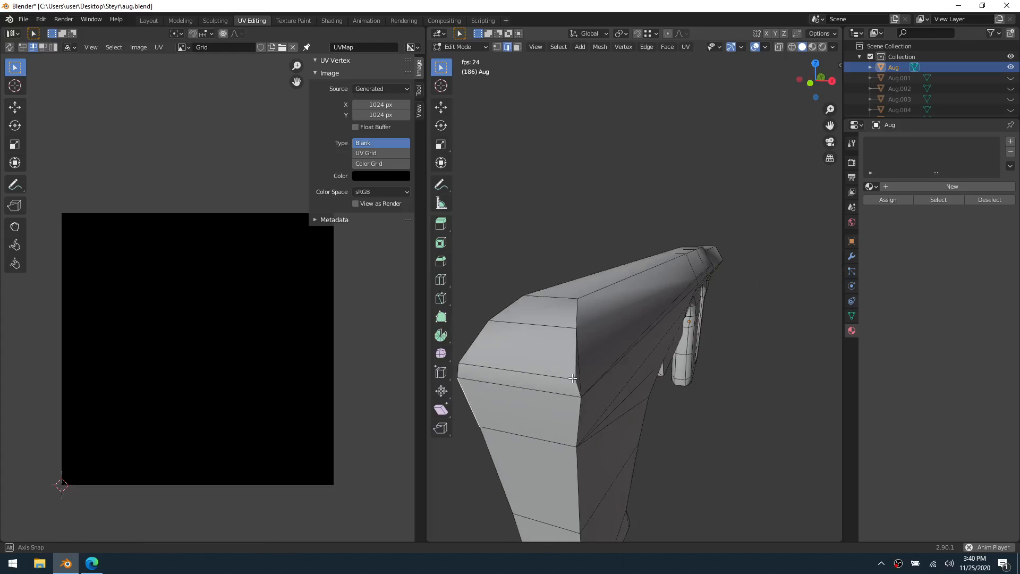
{"action": "middle_click_drag", "start_coordinate": [670, 366], "coordinate": [611, 366]}
{"action": "scroll", "coordinate": [613, 368], "scroll_direction": "down", "scroll_amount": 2}
{"action": "key", "text": "ctrl+z"}
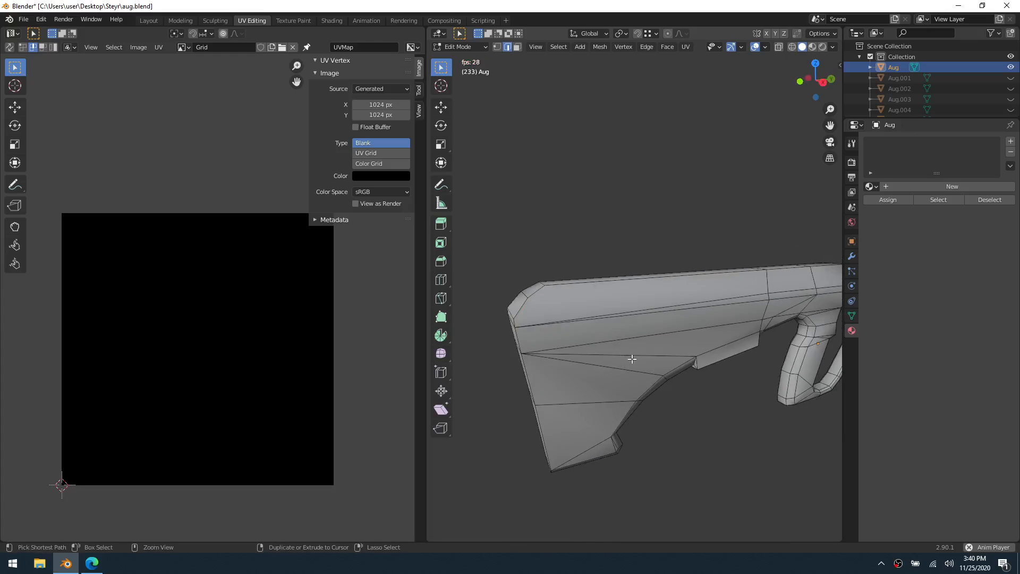
Knife-cut a lengthwise edge along the stock's side from the front cross-edge vertex to the rear chamfer corner
{"action": "key", "text": "k"}
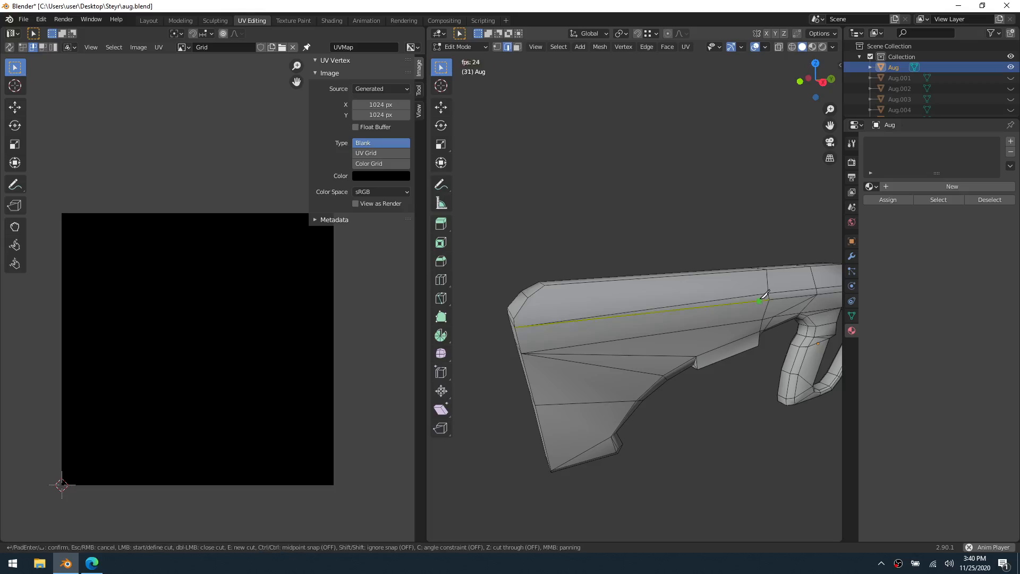
{"action": "left_click", "coordinate": [767, 293]}
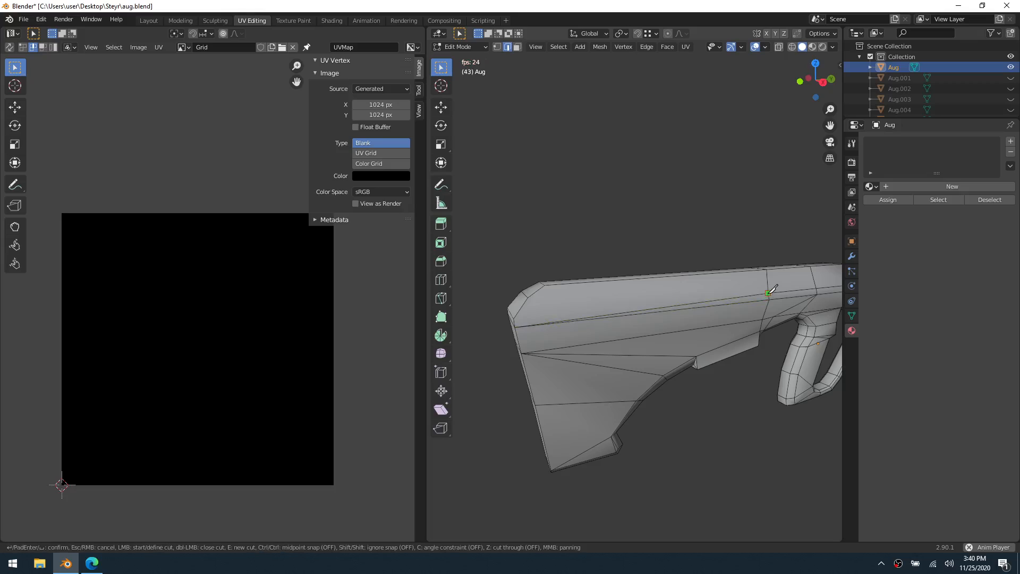
{"action": "left_click", "coordinate": [513, 319]}
{"action": "key", "text": "Return"}
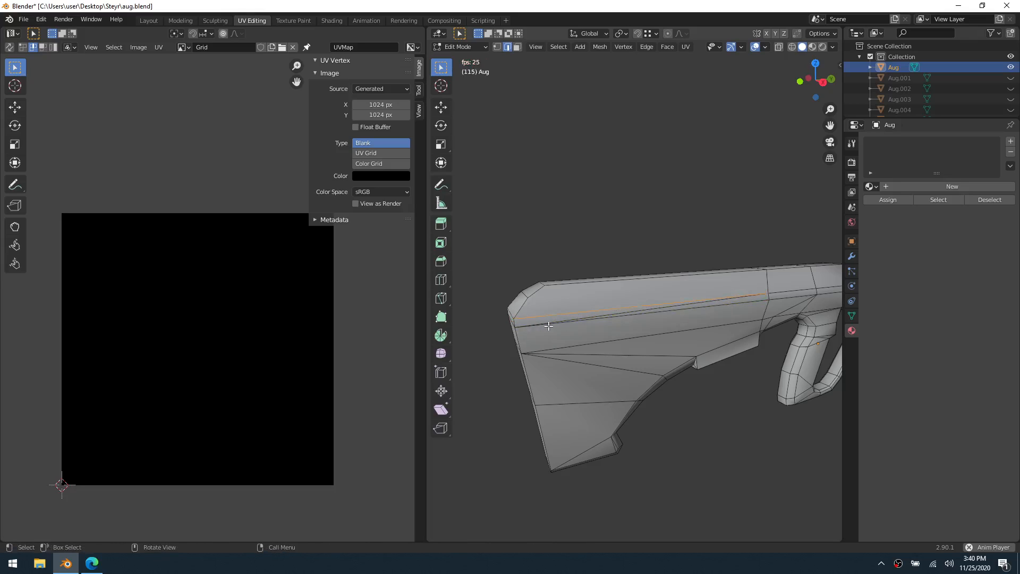
Dissolve the redundant diagonal edge beside the new lengthwise cut on the stock
{"action": "key", "text": "x"}
{"action": "left_click", "coordinate": [591, 317]}
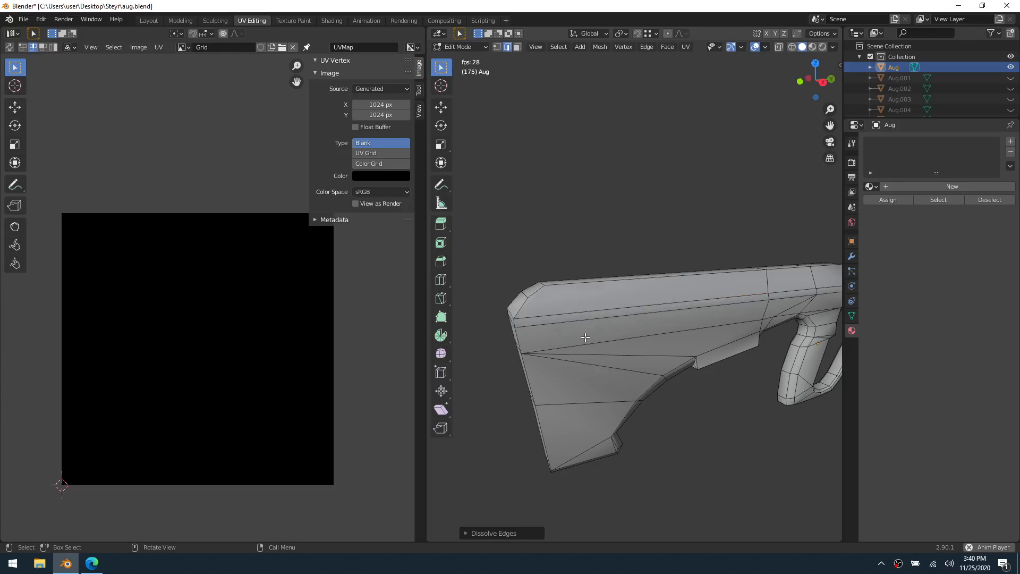
{"action": "middle_click_drag", "start_coordinate": [591, 318], "coordinate": [565, 372]}
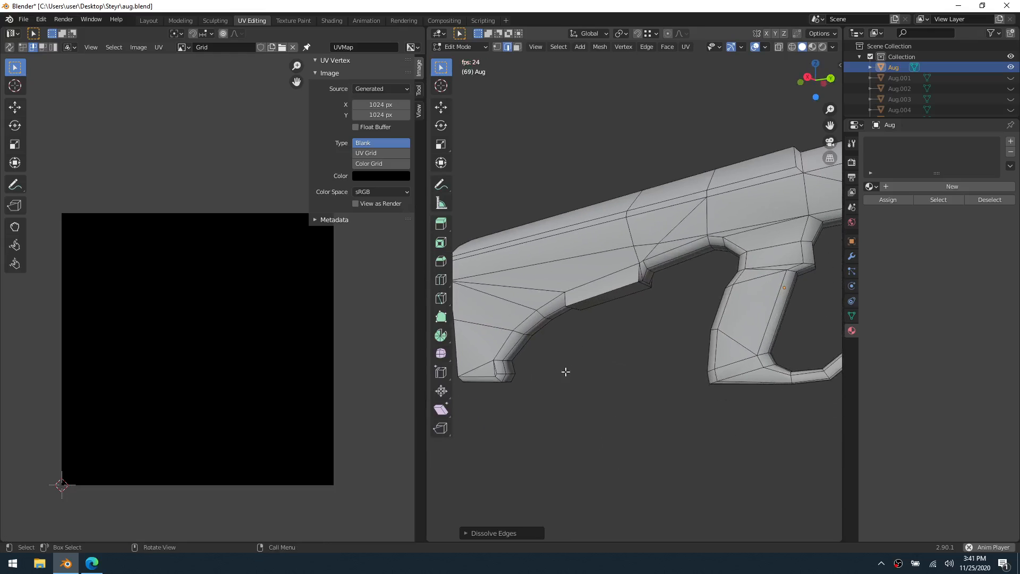
Dissolve the redundant short edge at the lower toe of the stock's rear end on both sides of the body
{"action": "left_click", "coordinate": [493, 374]}
{"action": "key", "text": "x"}
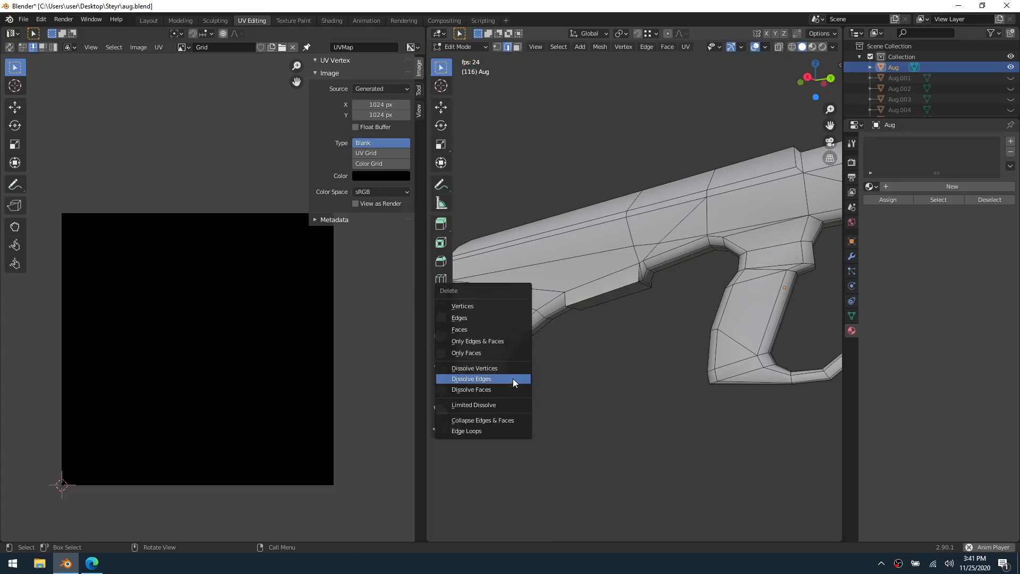
{"action": "left_click", "coordinate": [508, 376]}
{"action": "middle_click_drag", "start_coordinate": [655, 382], "coordinate": [672, 376]}
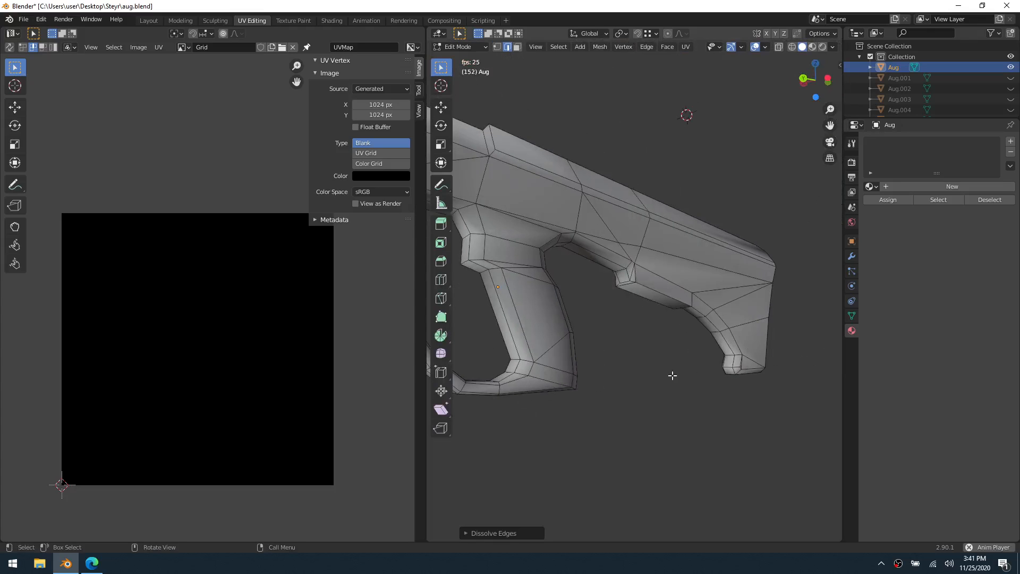
{"action": "left_click", "coordinate": [745, 364]}
{"action": "key", "text": "x"}
{"action": "left_click", "coordinate": [743, 362]}
{"action": "middle_click_drag", "start_coordinate": [744, 363], "coordinate": [706, 380]}
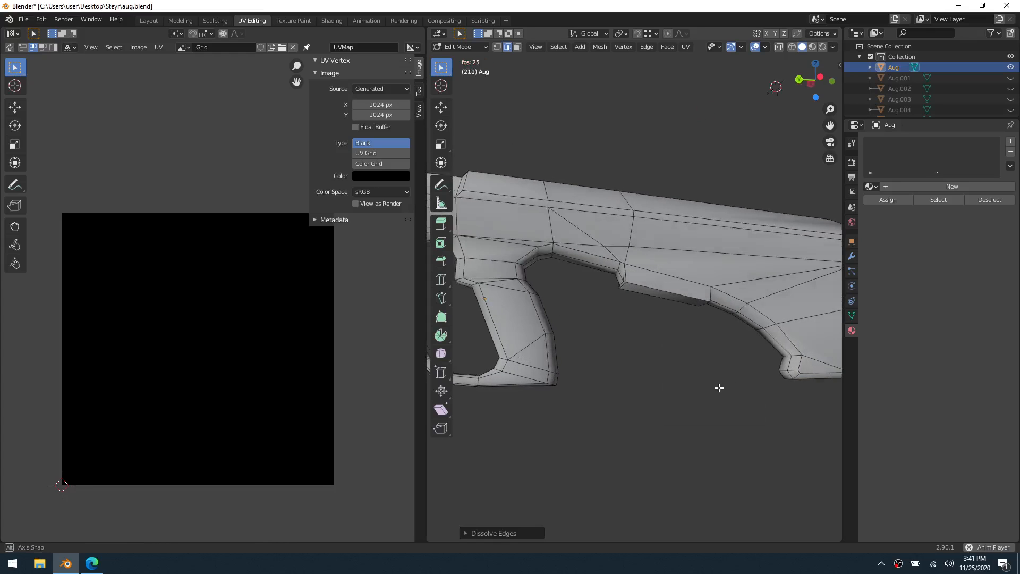
{"action": "middle_click_drag", "start_coordinate": [599, 335], "coordinate": [742, 353], "text": "shift"}
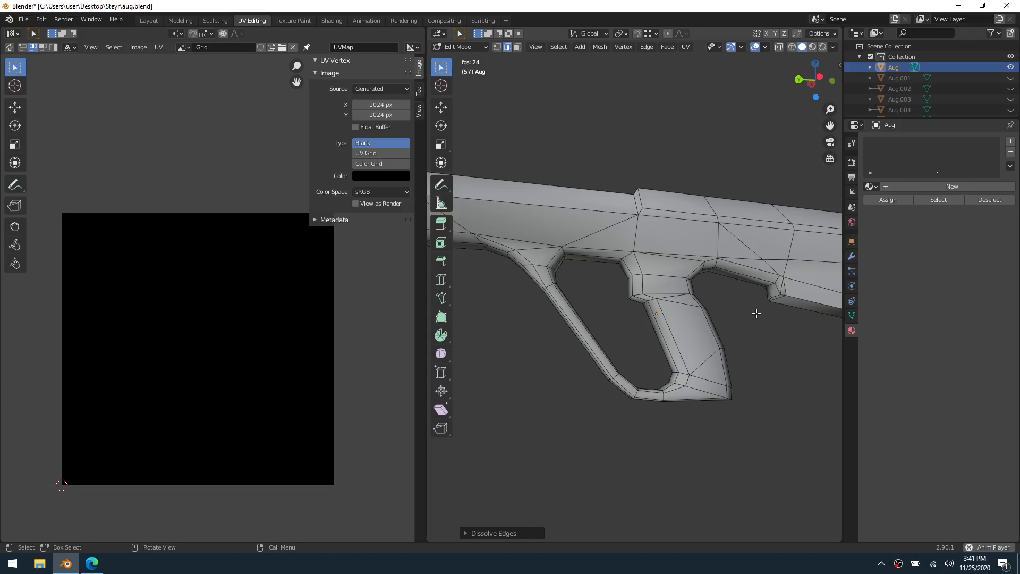
Unwrap the entire main body again with Smart UV Project, using a 66 angle limit and 0 island margin
{"action": "middle_click_drag", "start_coordinate": [756, 313], "coordinate": [691, 345]}
{"action": "key", "text": "1"}
{"action": "scroll", "coordinate": [736, 343], "scroll_direction": "down", "scroll_amount": 2}
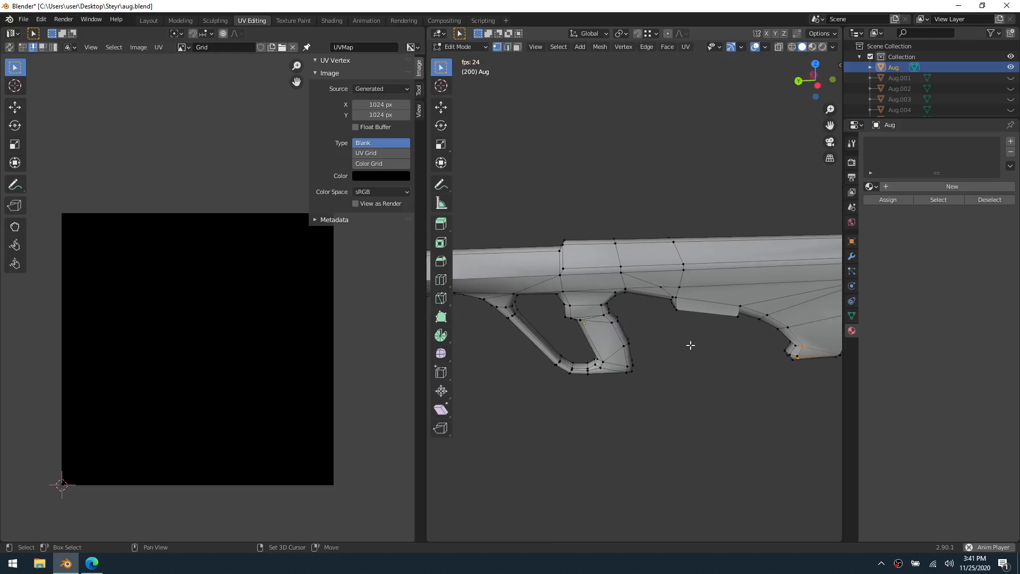
{"action": "scroll", "coordinate": [690, 345], "scroll_direction": "down", "scroll_amount": 2}
{"action": "key", "text": "a"}
{"action": "key", "text": "u"}
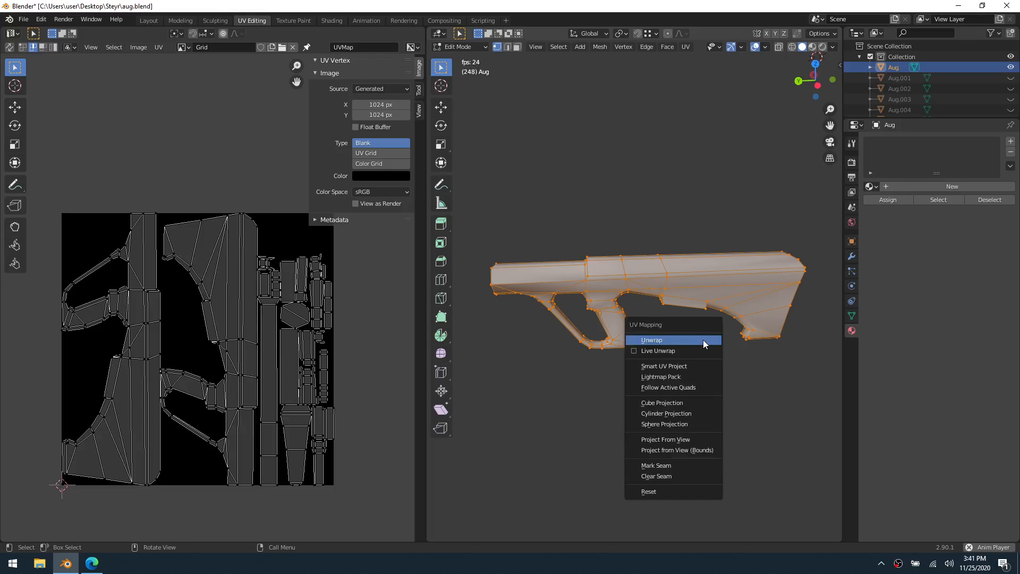
{"action": "left_click", "coordinate": [697, 367]}
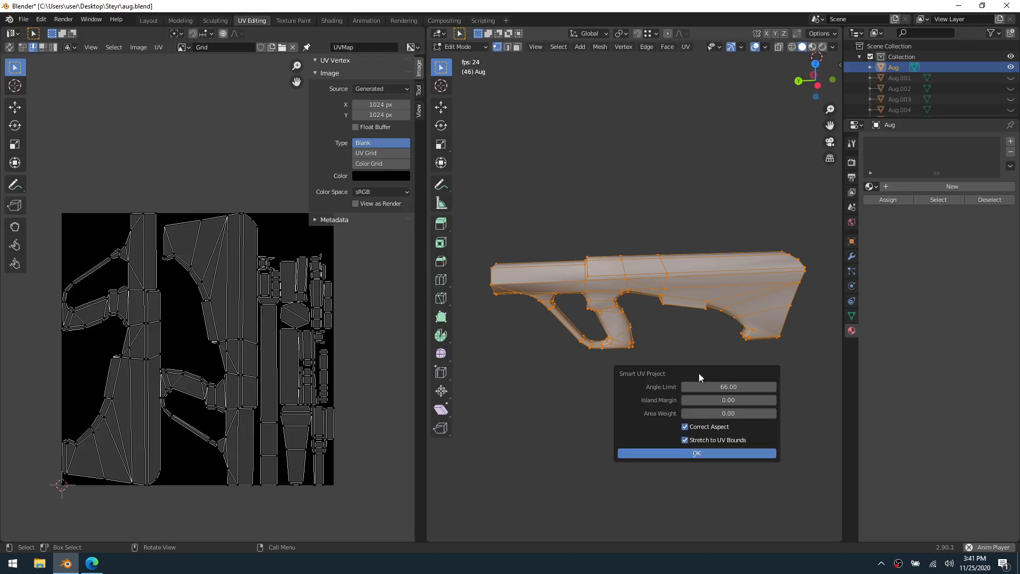
{"action": "left_click", "coordinate": [706, 453]}
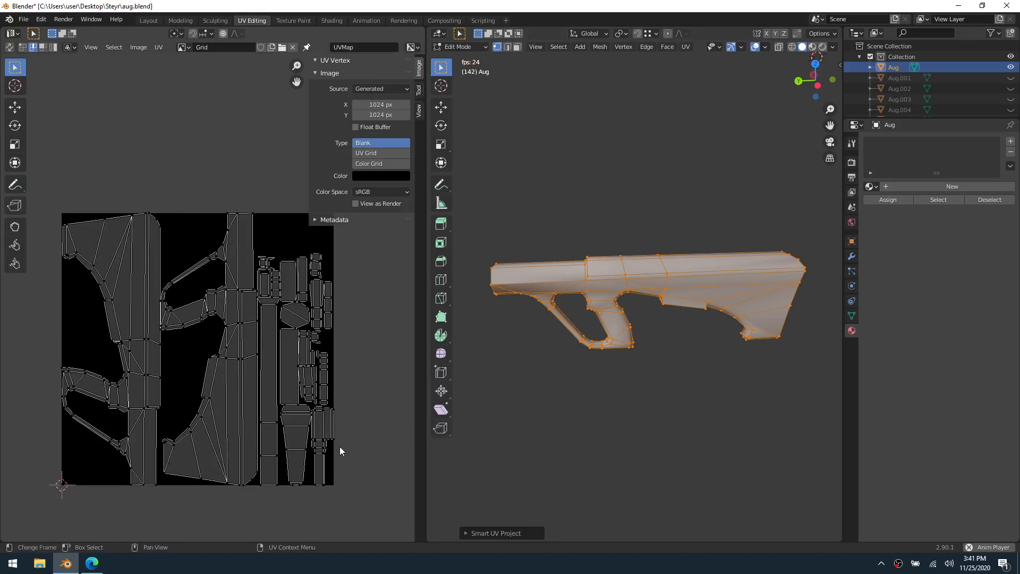
Set the image type to Color Grid, give the body the existing Material, and inspect the grid texture around it in Object Mode
{"action": "left_click", "coordinate": [379, 164]}
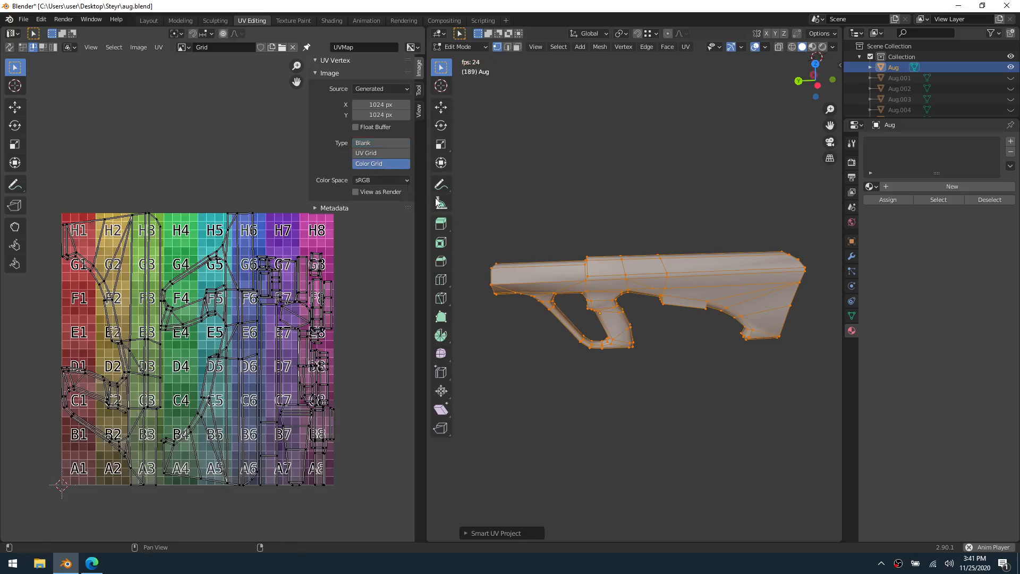
{"action": "left_click", "coordinate": [870, 186]}
{"action": "left_click", "coordinate": [884, 200]}
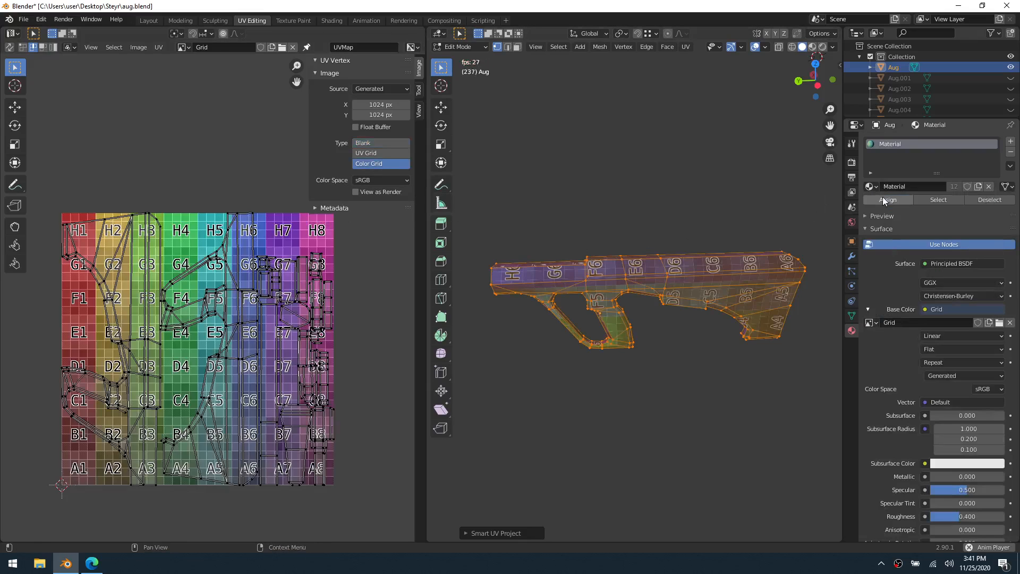
{"action": "key", "text": "ctrl+Tab"}
{"action": "left_click", "coordinate": [646, 226]}
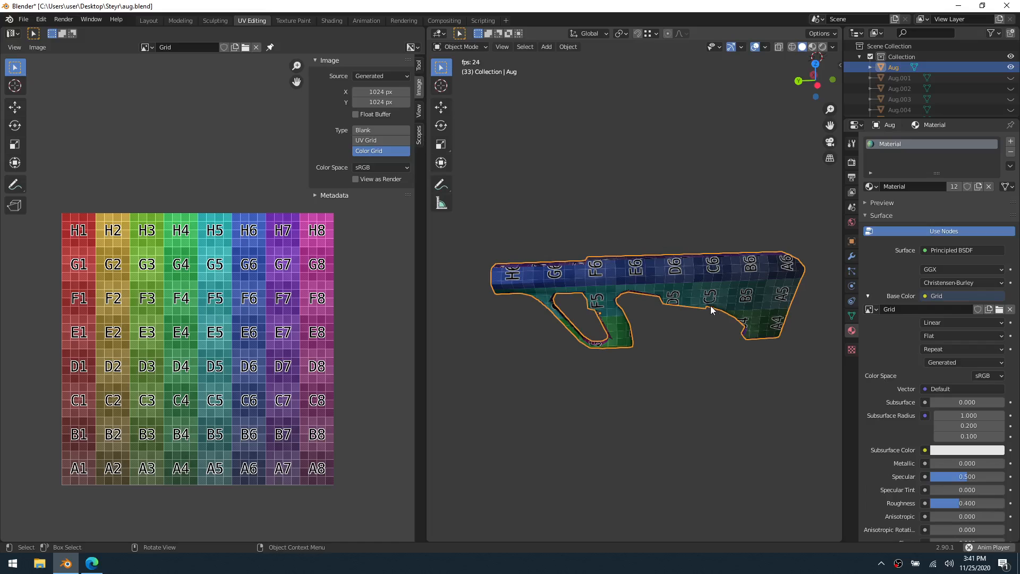
{"action": "middle_click_drag", "start_coordinate": [710, 305], "coordinate": [629, 199]}
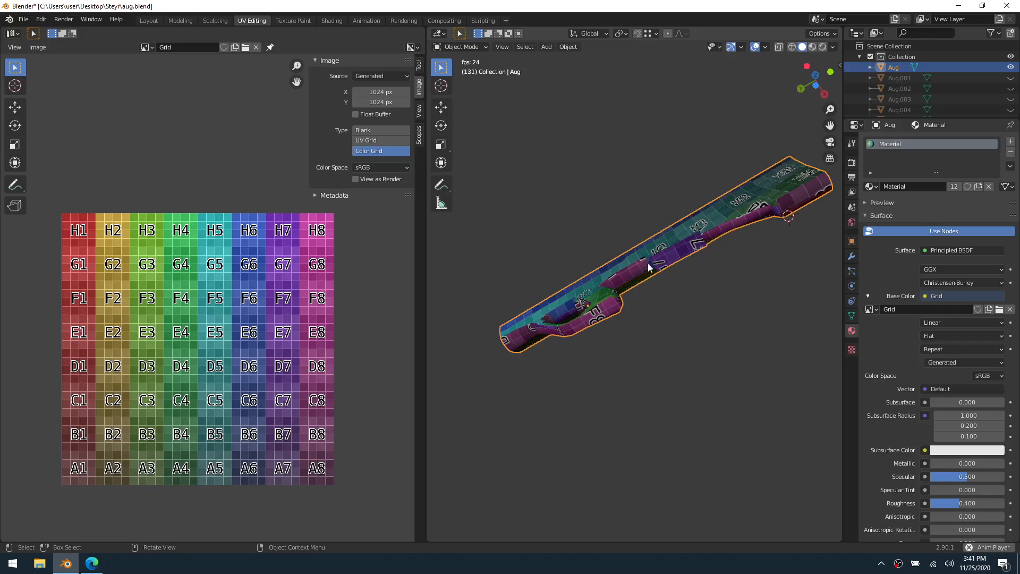
{"action": "middle_click_drag", "start_coordinate": [648, 263], "coordinate": [654, 351]}
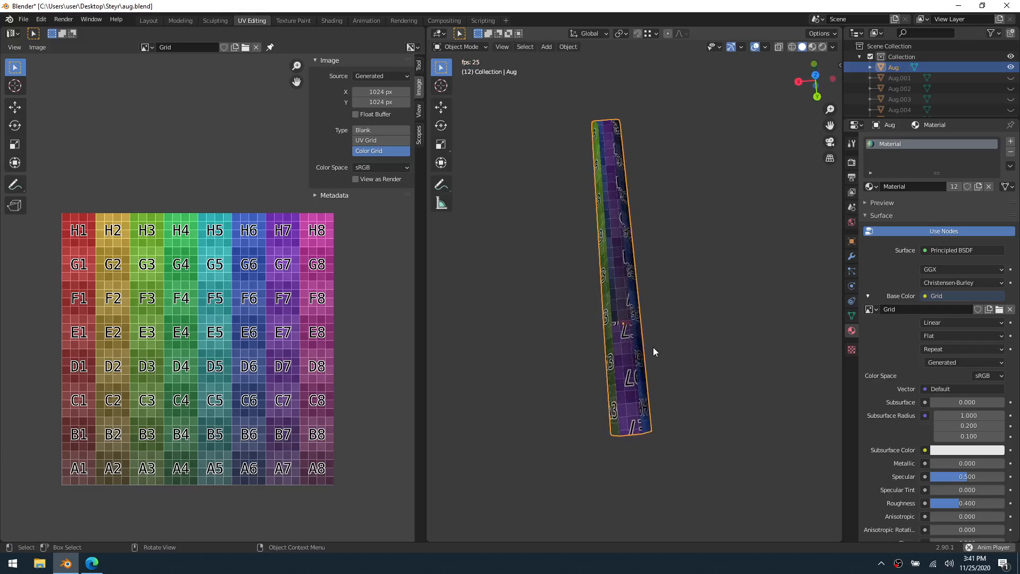
{"action": "left_click", "coordinate": [651, 318]}
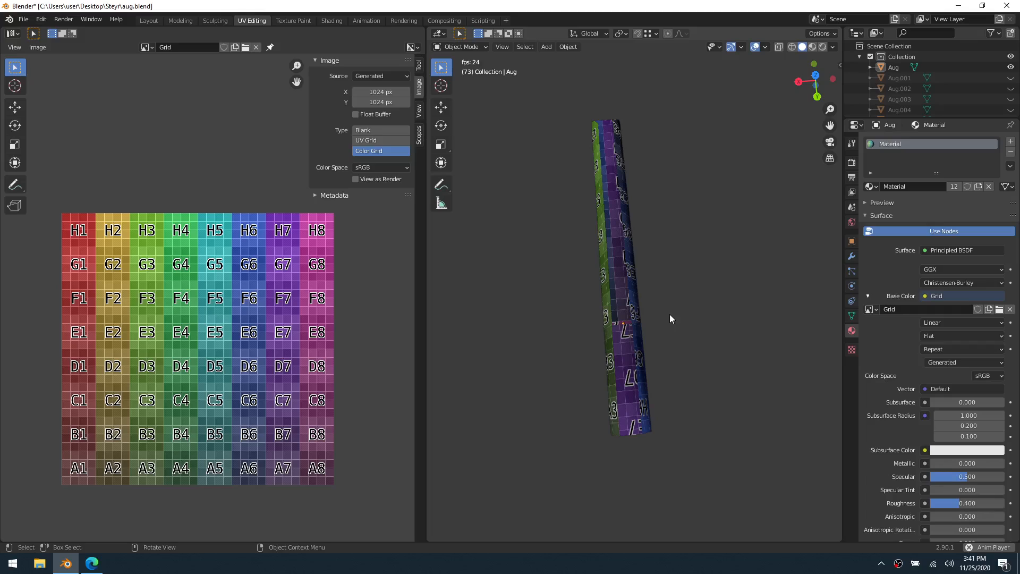
{"action": "middle_click_drag", "start_coordinate": [665, 308], "coordinate": [751, 287]}
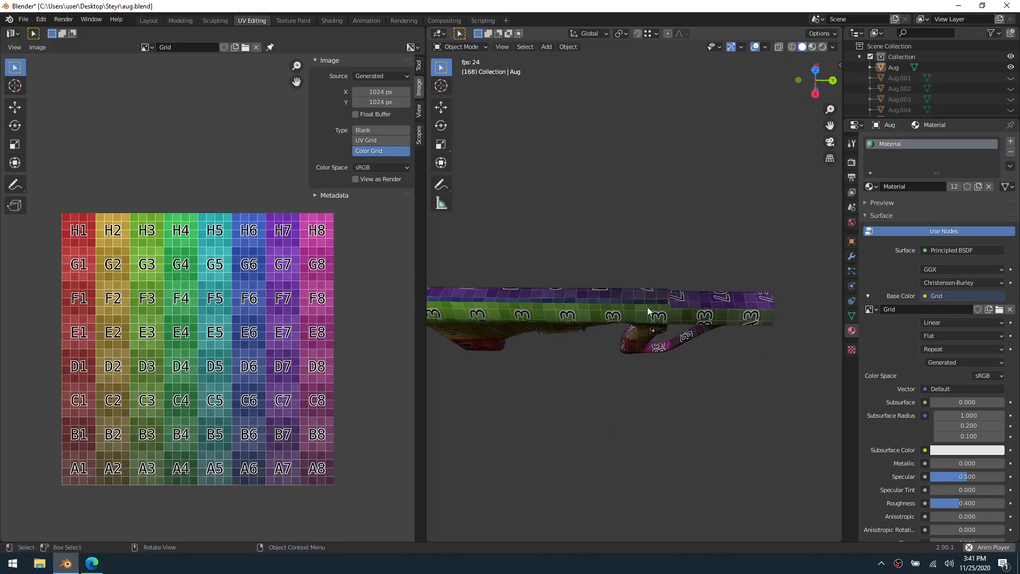
Set the image type to Blank and move the large UV island of one body side above the image area
{"action": "left_click", "coordinate": [370, 130]}
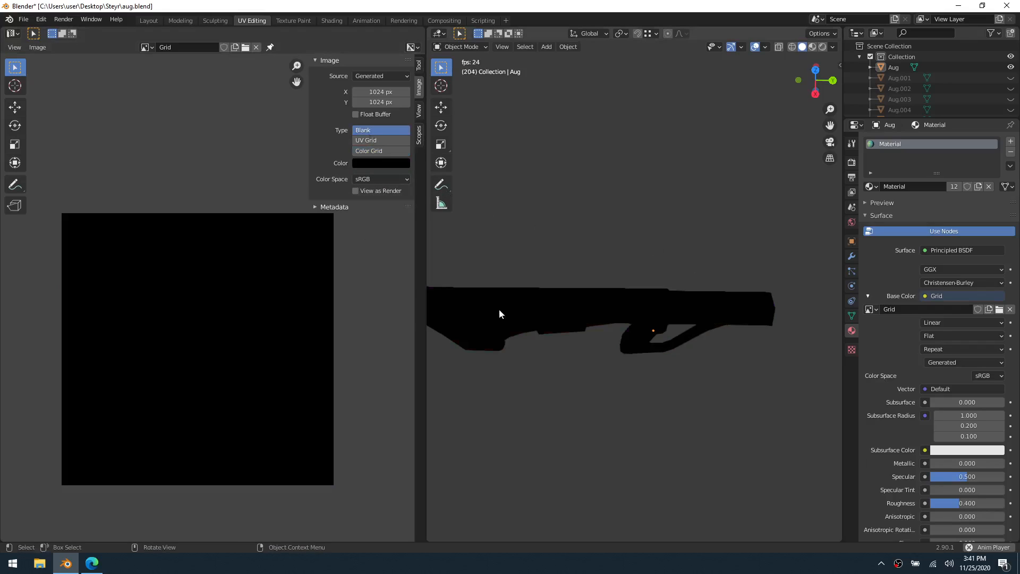
{"action": "left_click", "coordinate": [626, 331]}
{"action": "key", "text": "Tab"}
{"action": "middle_click_drag", "start_coordinate": [176, 388], "coordinate": [216, 389]}
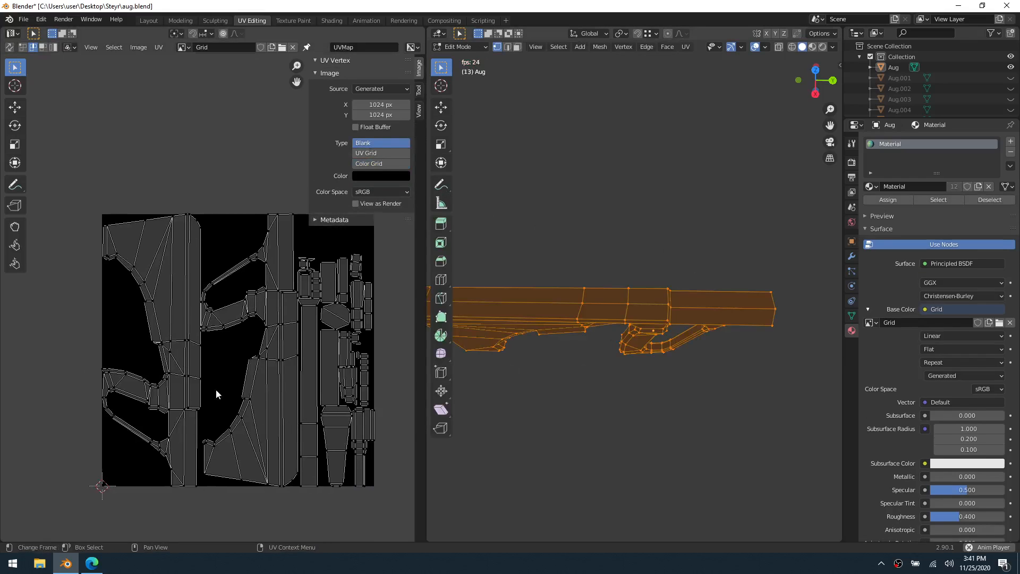
{"action": "key", "text": "l"}
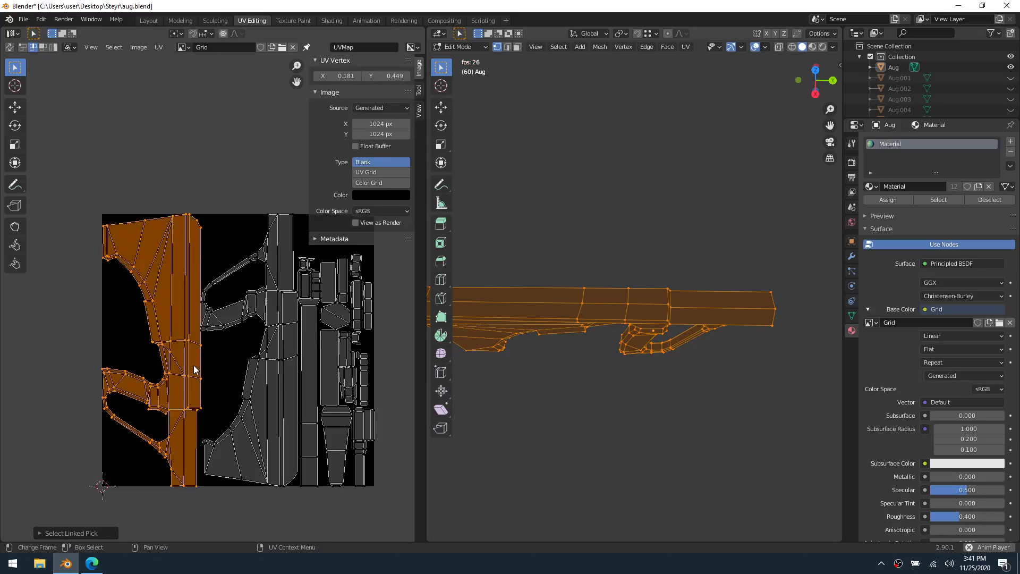
{"action": "key", "text": "g"}
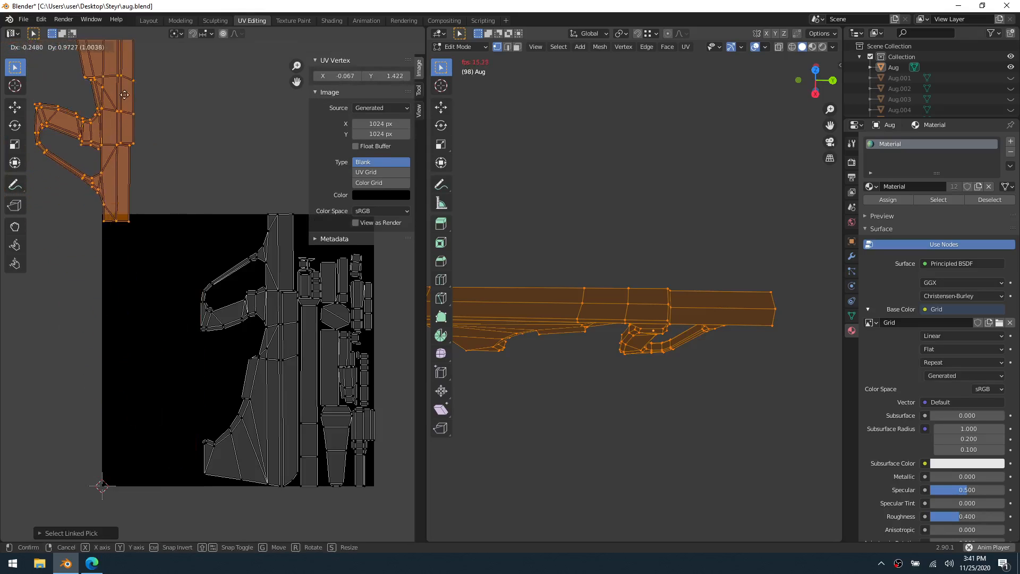
{"action": "left_click", "coordinate": [158, 212]}
{"action": "middle_click_drag", "start_coordinate": [168, 236], "coordinate": [232, 410]}
{"action": "key", "text": "alt+a"}
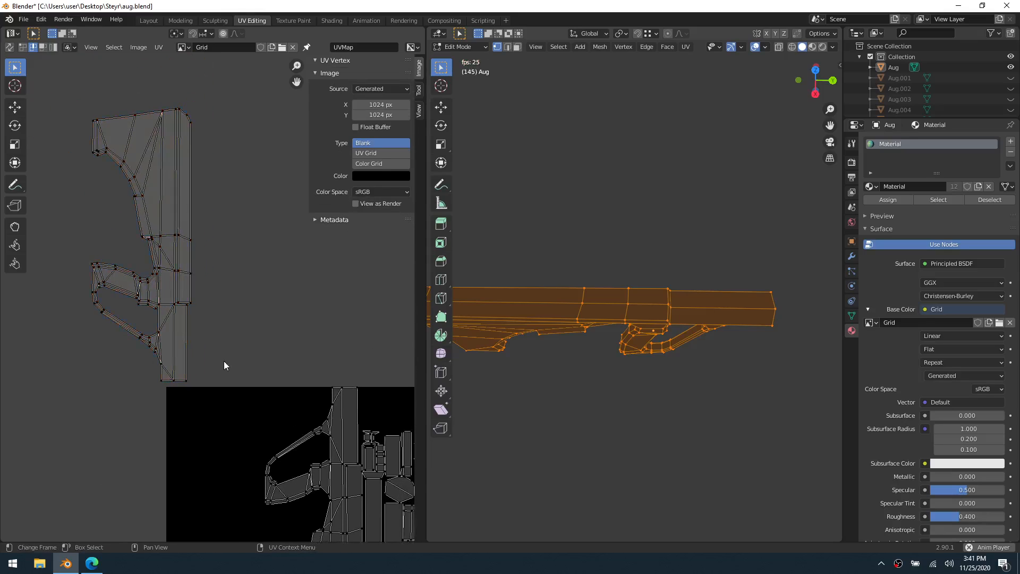
Stitch the narrow top strip to the moved side island, and stitch the opposite body side onto the strip's other long edge
{"action": "left_click", "coordinate": [190, 216]}
{"action": "key", "text": "v"}
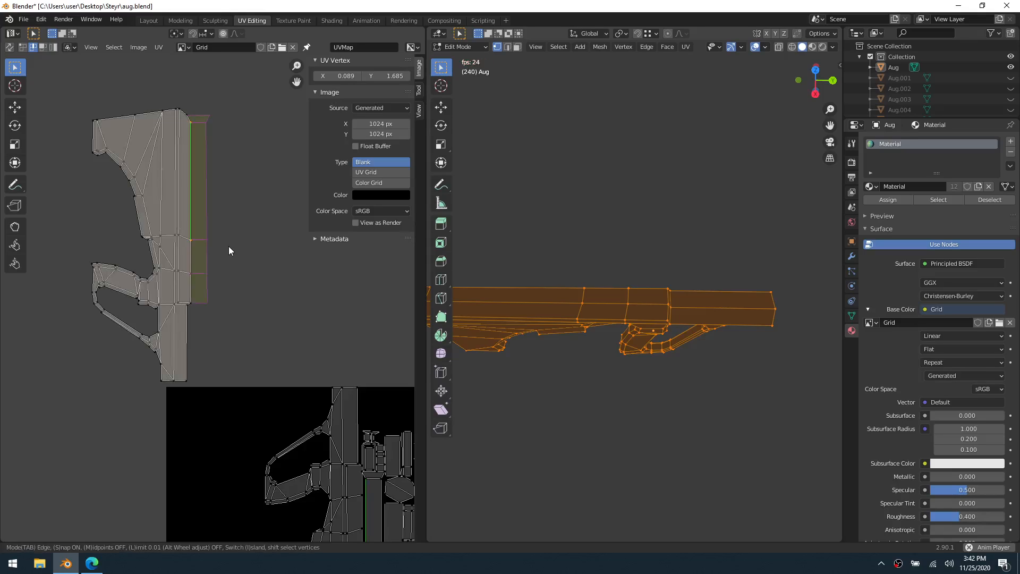
{"action": "left_click", "coordinate": [229, 247]}
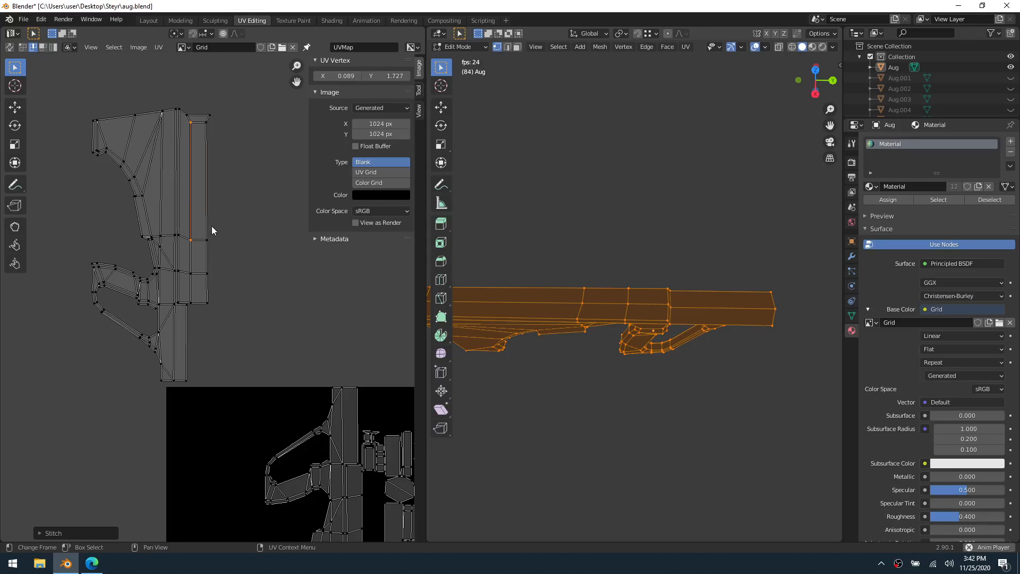
{"action": "key", "text": "v"}
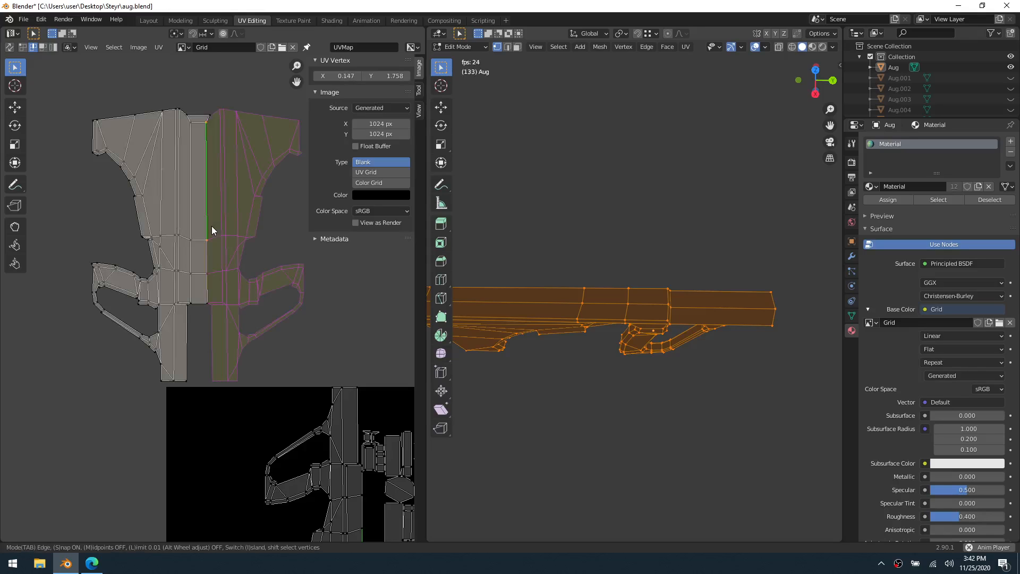
{"action": "left_click", "coordinate": [211, 225]}
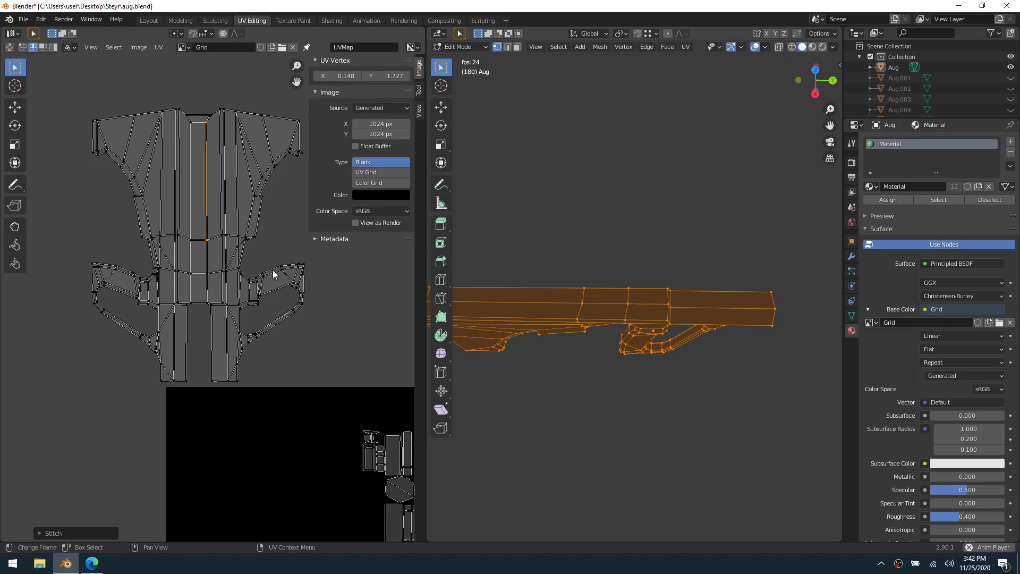
{"action": "left_click", "coordinate": [278, 358]}
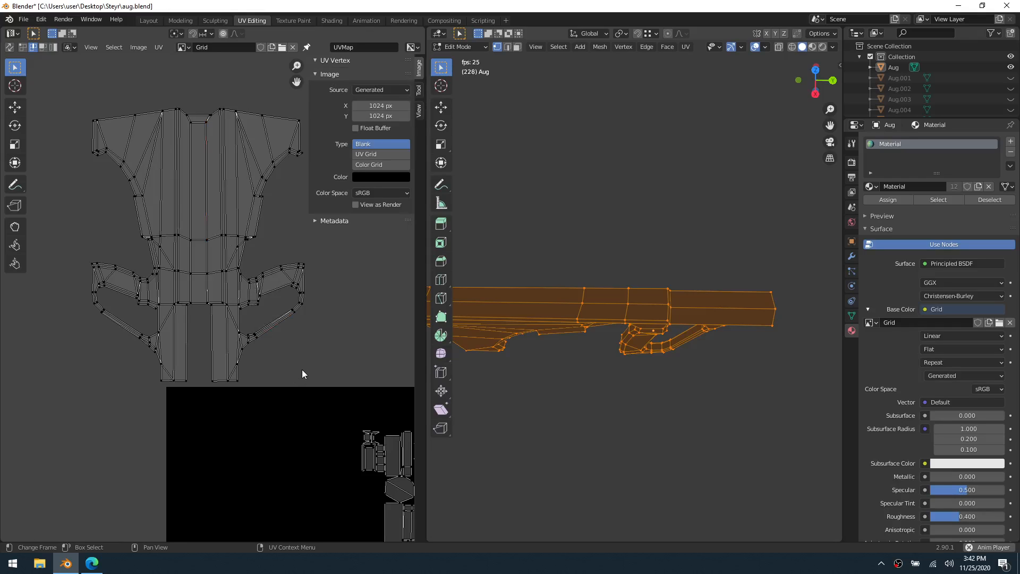
Select the long inner edge of the small framed rectangular UV island and set the sticky selection mode to Shared Location
{"action": "scroll", "coordinate": [329, 356], "scroll_direction": "down", "scroll_amount": 2}
{"action": "middle_click_drag", "start_coordinate": [311, 402], "coordinate": [225, 312]}
{"action": "scroll", "coordinate": [237, 327], "scroll_direction": "up", "scroll_amount": 2}
{"action": "scroll", "coordinate": [226, 311], "scroll_direction": "up", "scroll_amount": 3}
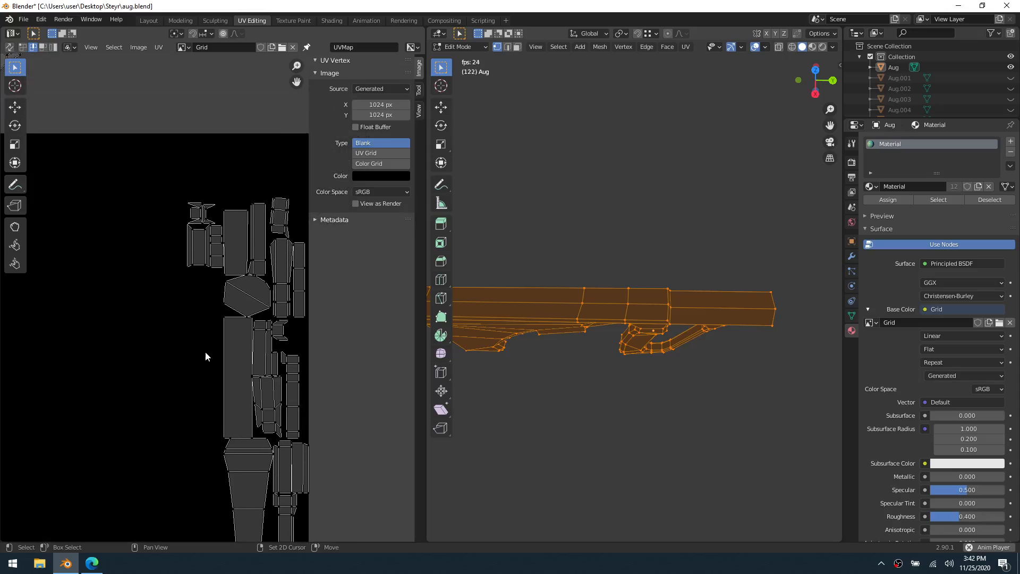
{"action": "scroll", "coordinate": [202, 291], "scroll_direction": "up", "scroll_amount": 2}
{"action": "middle_click_drag", "start_coordinate": [222, 307], "coordinate": [154, 373]}
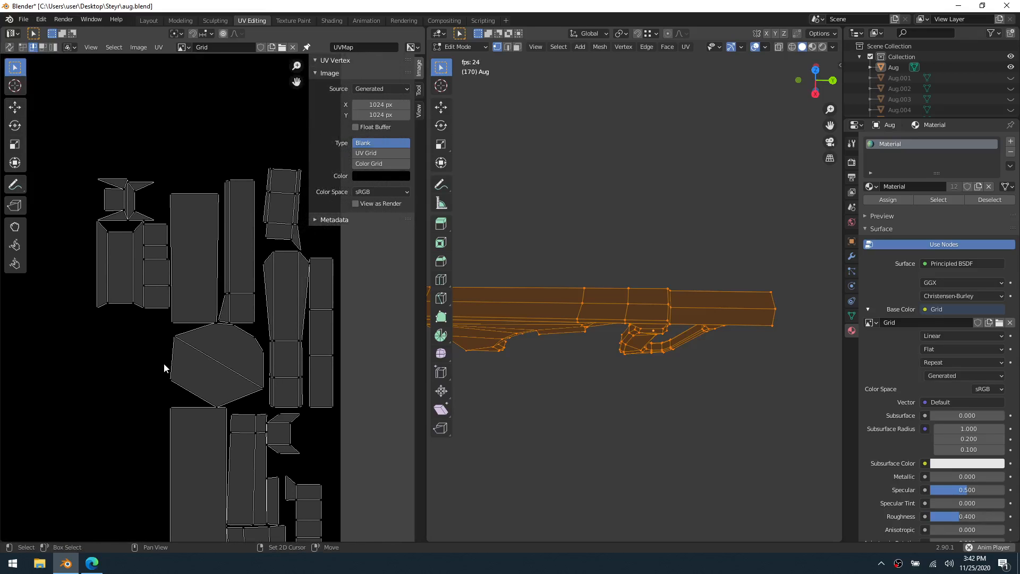
{"action": "scroll", "coordinate": [176, 357], "scroll_direction": "down", "scroll_amount": 1}
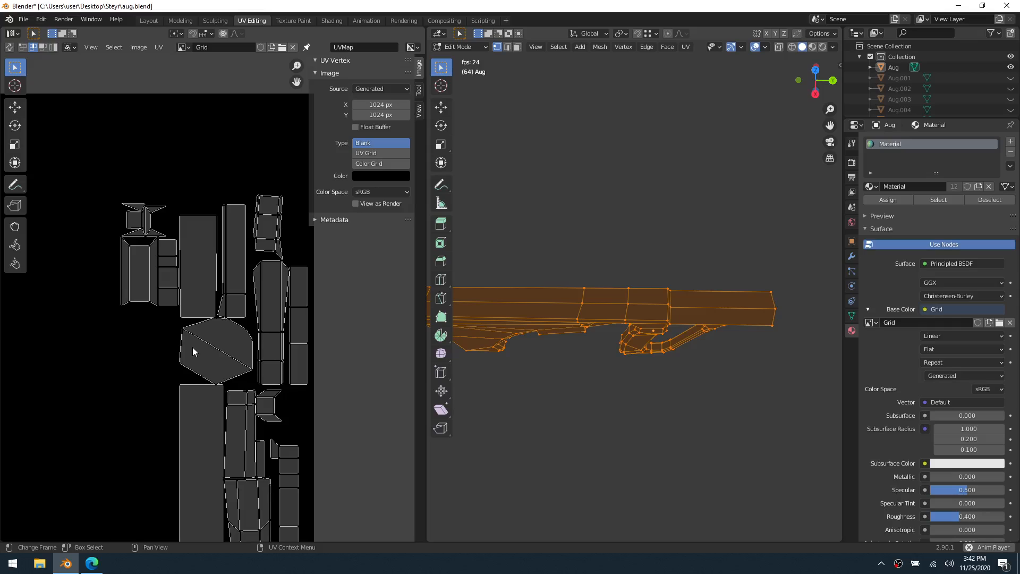
{"action": "left_click", "coordinate": [128, 281]}
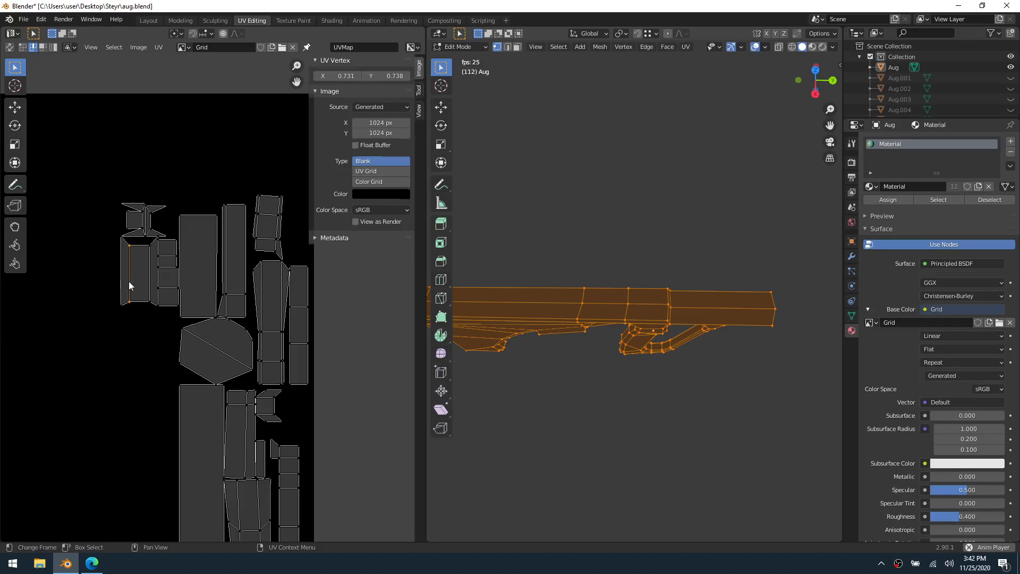
{"action": "middle_click_drag", "start_coordinate": [616, 393], "coordinate": [564, 297]}
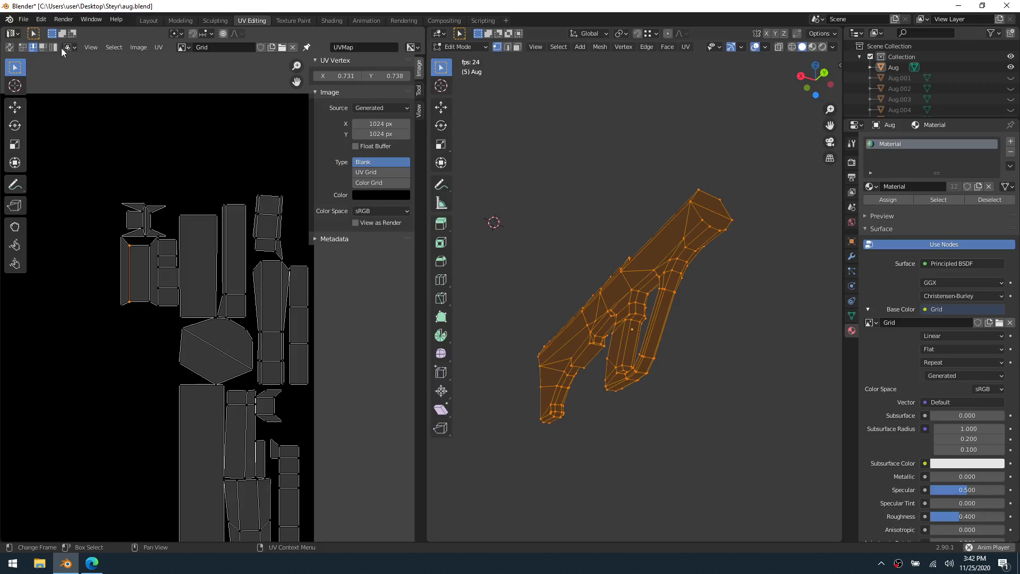
{"action": "left_click", "coordinate": [69, 48]}
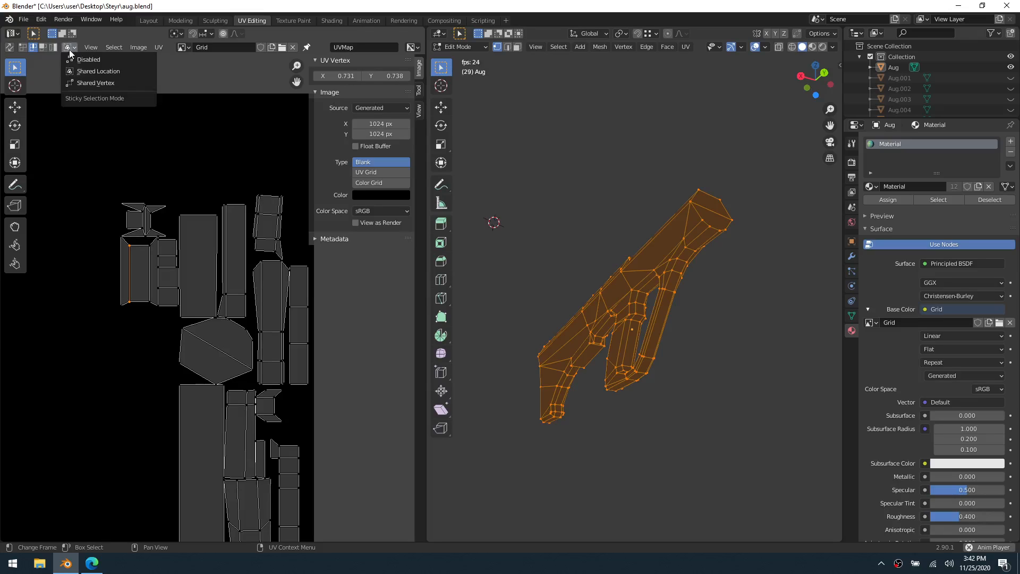
{"action": "left_click", "coordinate": [91, 72]}
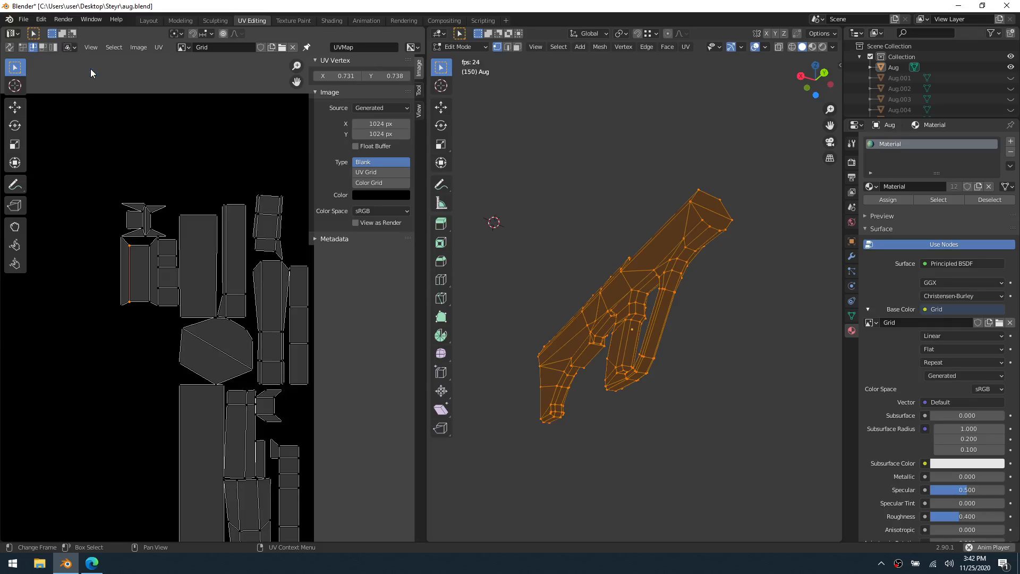
Compare the framed rectangular UV face with the rectangular side face near the body's front end, and reselect the whole mesh
{"action": "key", "text": "3"}
{"action": "left_click", "coordinate": [144, 296]}
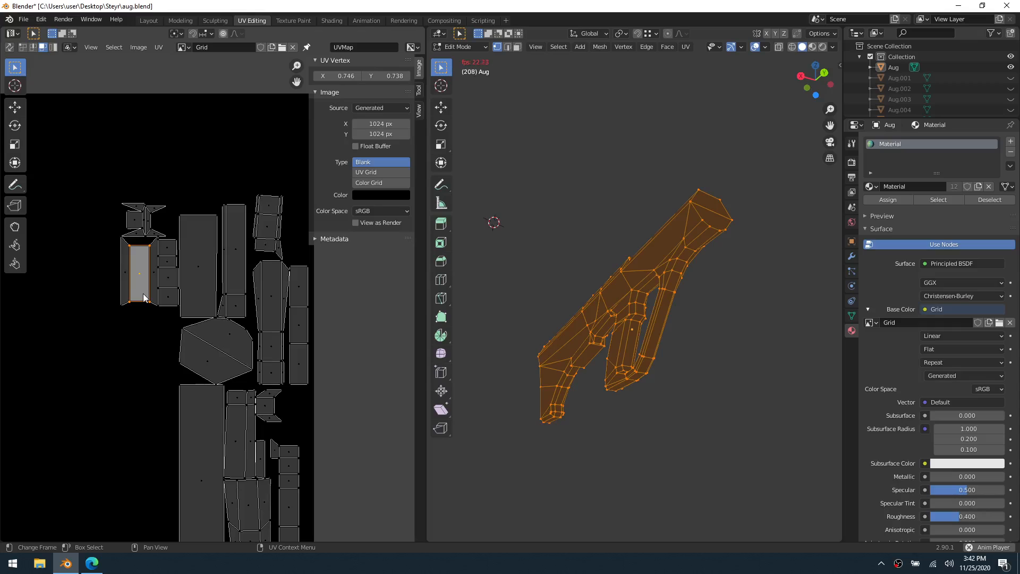
{"action": "left_click", "coordinate": [702, 240]}
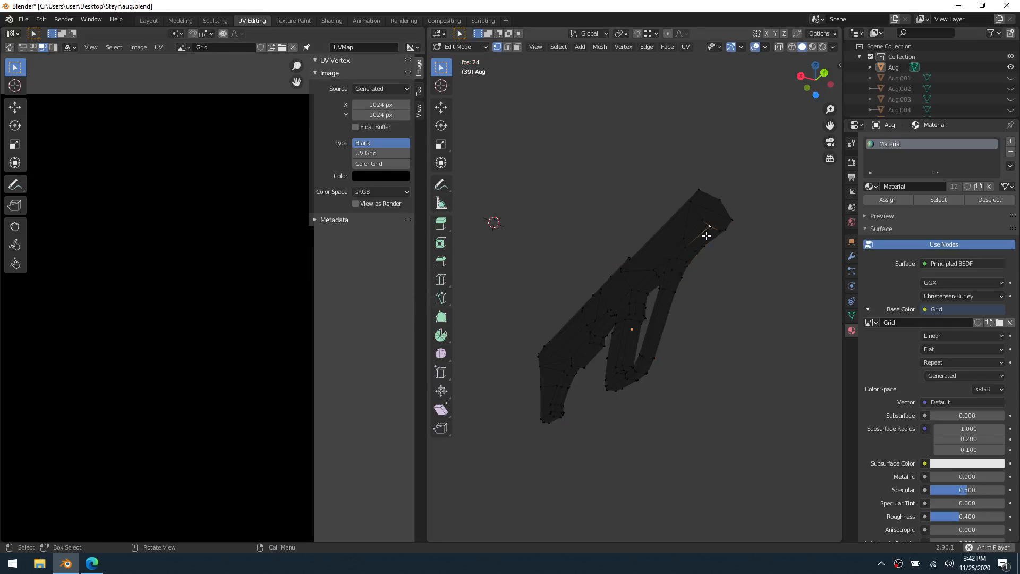
{"action": "key", "text": "3"}
{"action": "left_click", "coordinate": [705, 235]}
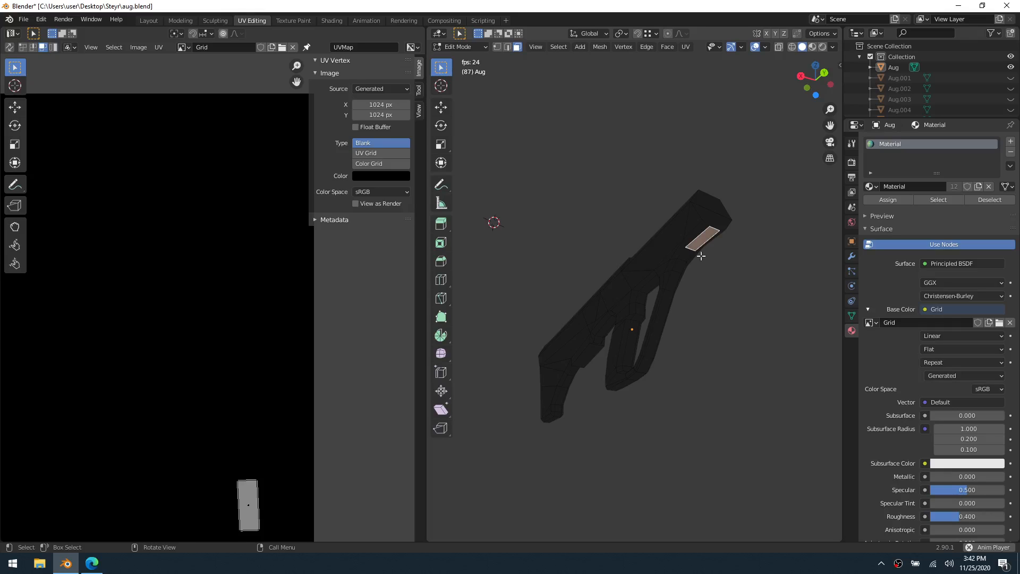
{"action": "key", "text": "a"}
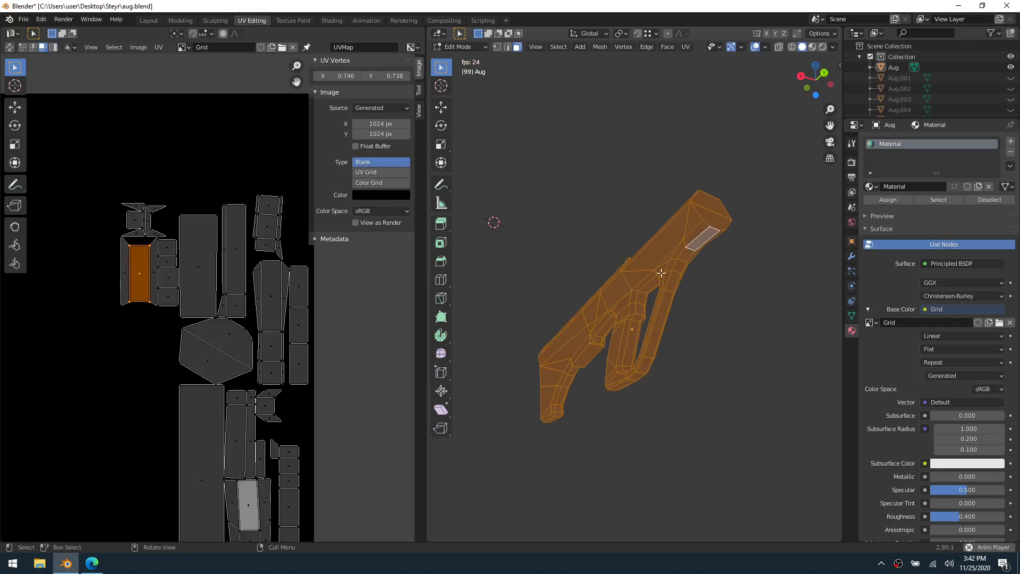
Turn on UV sync selection and select the rectangular side face near the body's front end
{"action": "left_click", "coordinate": [67, 47]}
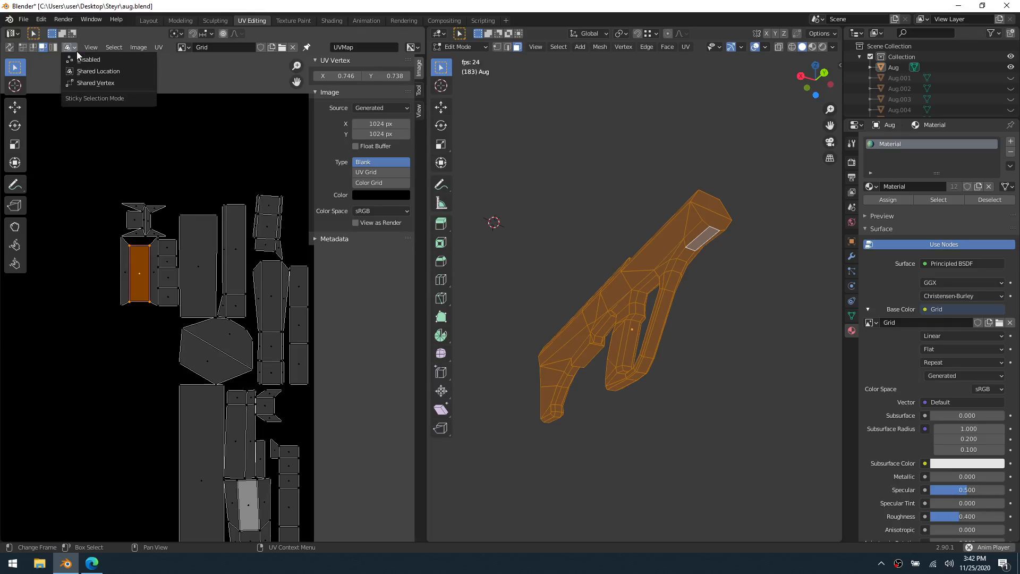
{"action": "left_click", "coordinate": [75, 51]}
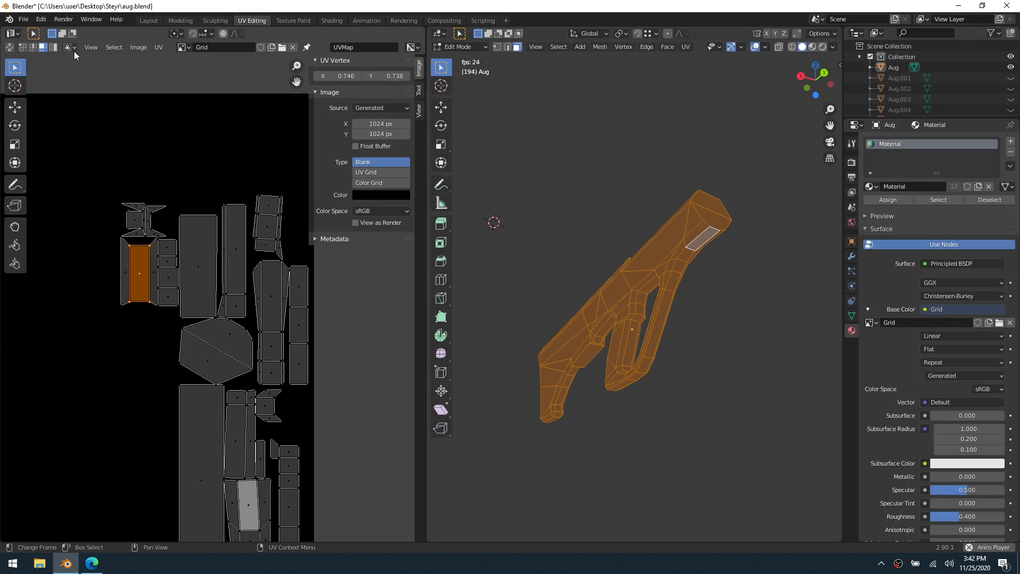
{"action": "left_click", "coordinate": [10, 49]}
{"action": "left_click", "coordinate": [10, 50]}
{"action": "left_click", "coordinate": [10, 50]}
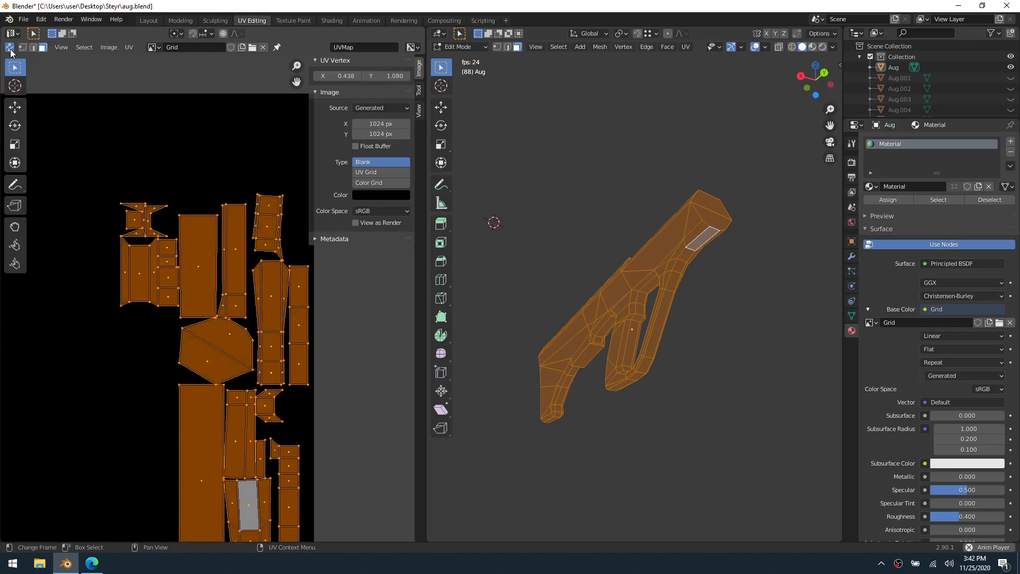
{"action": "left_click", "coordinate": [91, 99]}
{"action": "left_click", "coordinate": [700, 243]}
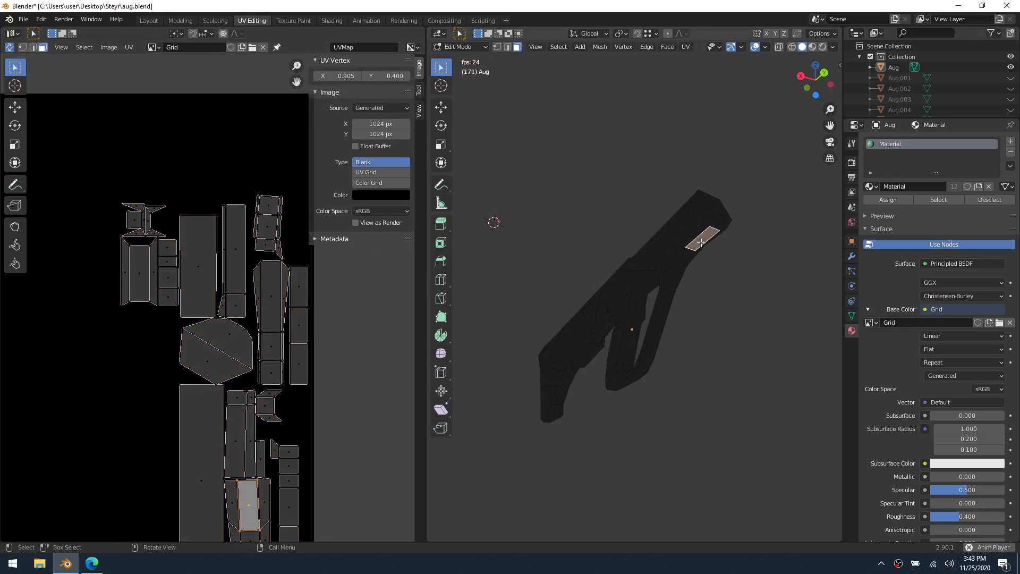
Compare the small framed rectangular UV island and its neighbours with the matching faces above the grip opening on the body
{"action": "scroll", "coordinate": [295, 394], "scroll_direction": "down", "scroll_amount": 2}
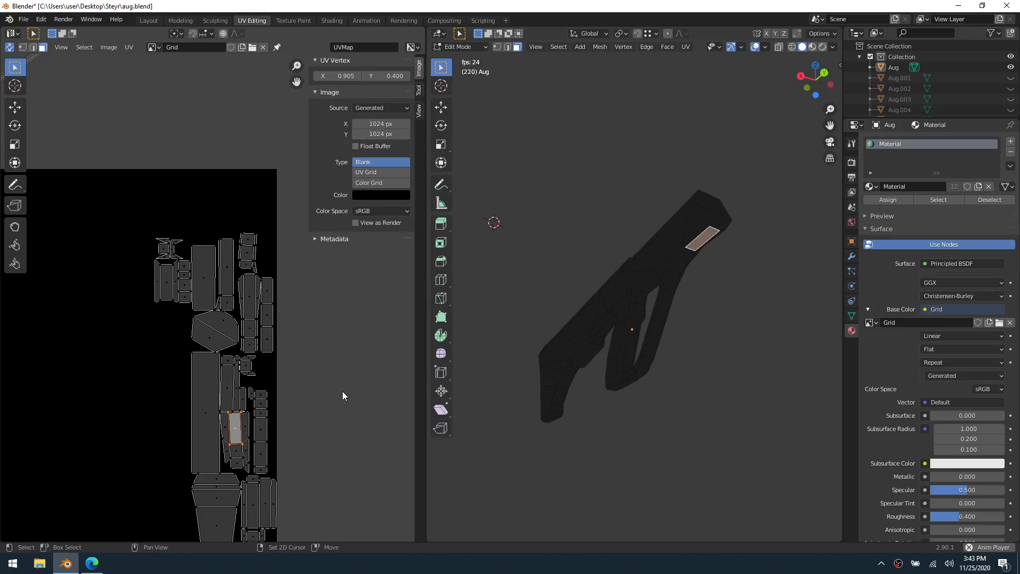
{"action": "middle_click_drag", "start_coordinate": [343, 391], "coordinate": [313, 291]}
{"action": "left_click", "coordinate": [192, 197]}
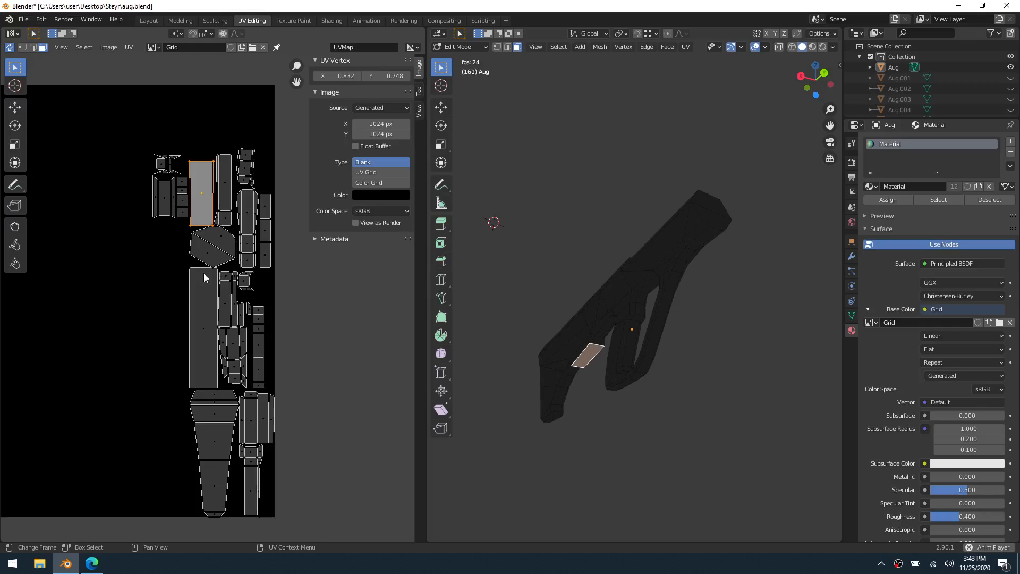
{"action": "left_click", "coordinate": [162, 202]}
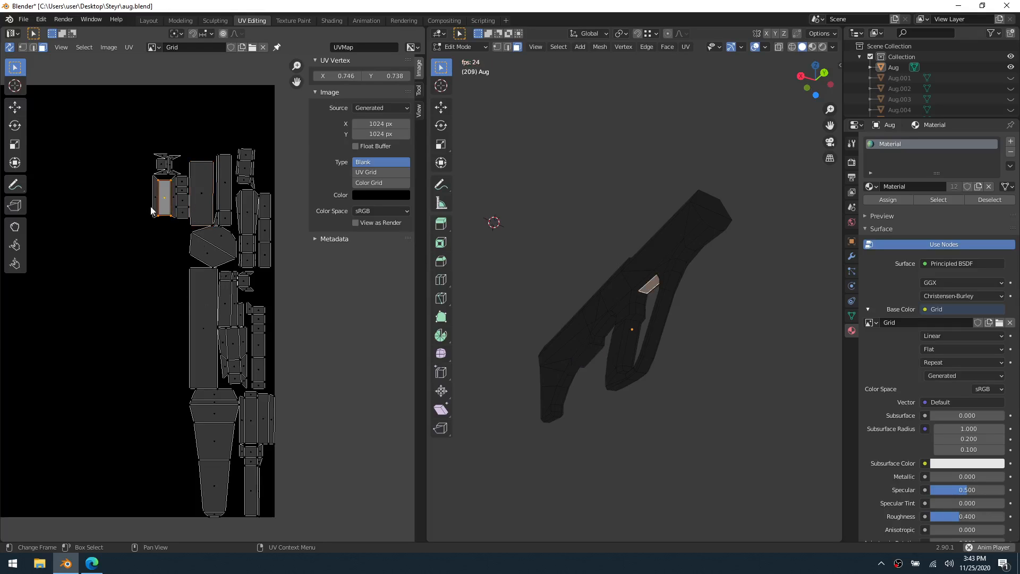
{"action": "left_click", "coordinate": [154, 200]}
{"action": "left_click", "coordinate": [173, 199]}
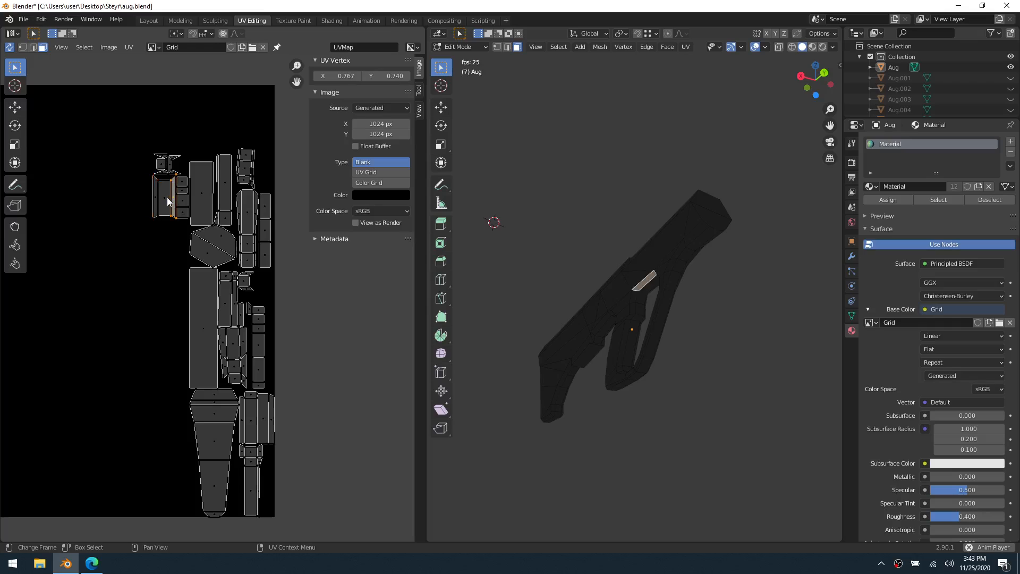
{"action": "left_click", "coordinate": [167, 197]}
{"action": "scroll", "coordinate": [712, 307], "scroll_direction": "up", "scroll_amount": 3}
{"action": "mouse_move", "coordinate": [664, 325]}
{"action": "middle_mouse_down"}
{"action": "mouse_move", "coordinate": [722, 319]}
{"action": "mouse_move", "coordinate": [630, 328]}
{"action": "mouse_move", "coordinate": [661, 318]}
{"action": "middle_mouse_up"}
{"action": "scroll", "coordinate": [631, 327], "scroll_direction": "up", "scroll_amount": 3}
{"action": "left_click", "coordinate": [620, 290]}
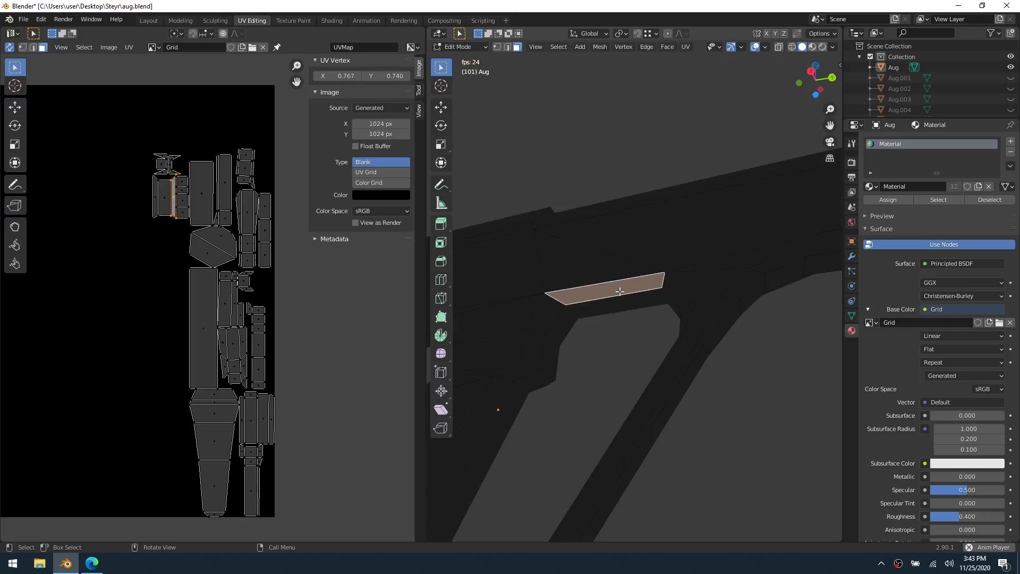
{"action": "left_click", "coordinate": [620, 303]}
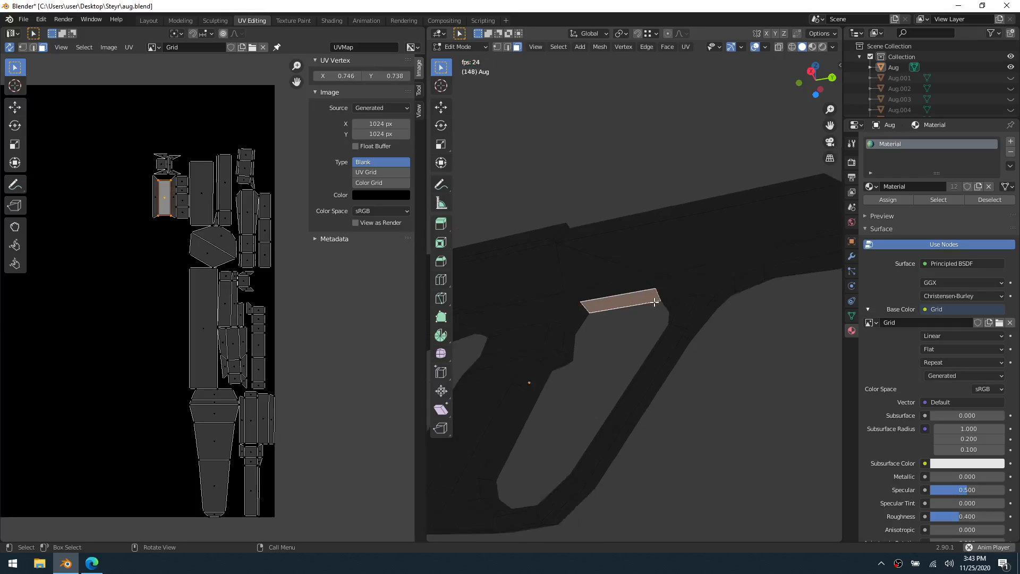
Switch to Object Mode and back to Edit Mode, and set the image type to Color Grid
{"action": "key", "text": "ctrl+Tab"}
{"action": "left_click", "coordinate": [611, 306]}
{"action": "key", "text": "ctrl+Tab"}
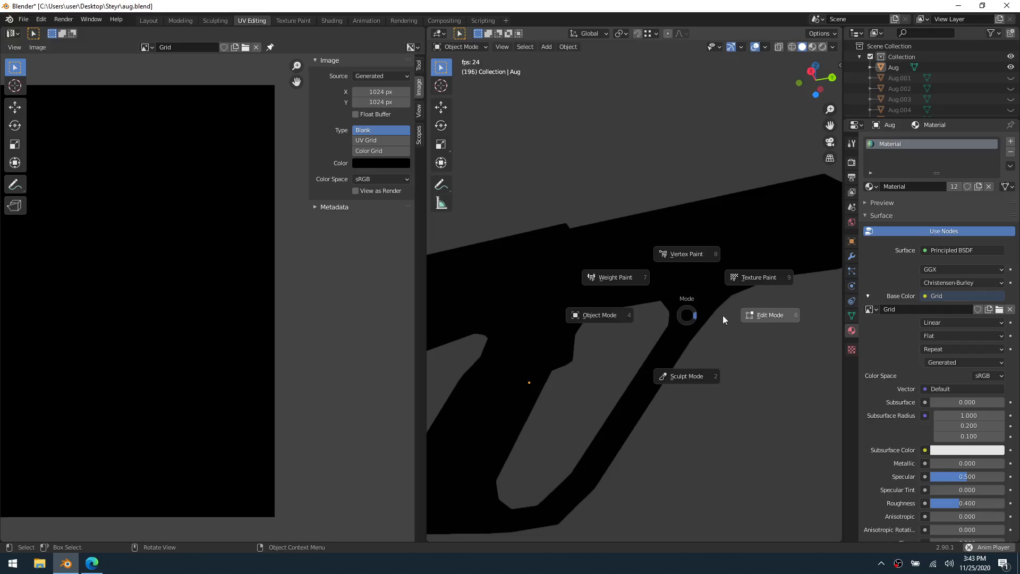
{"action": "left_click", "coordinate": [721, 319]}
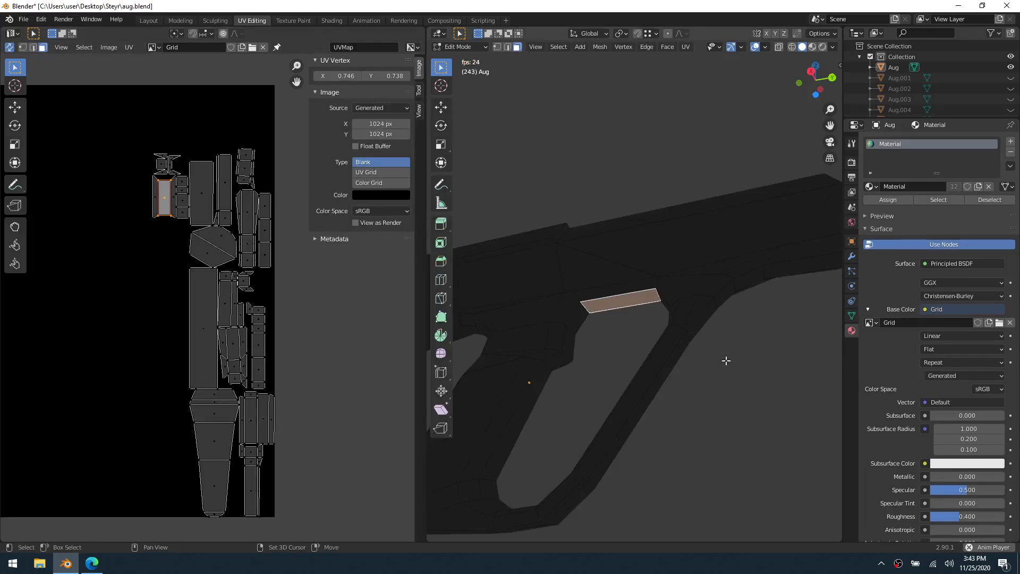
{"action": "left_click", "coordinate": [377, 183]}
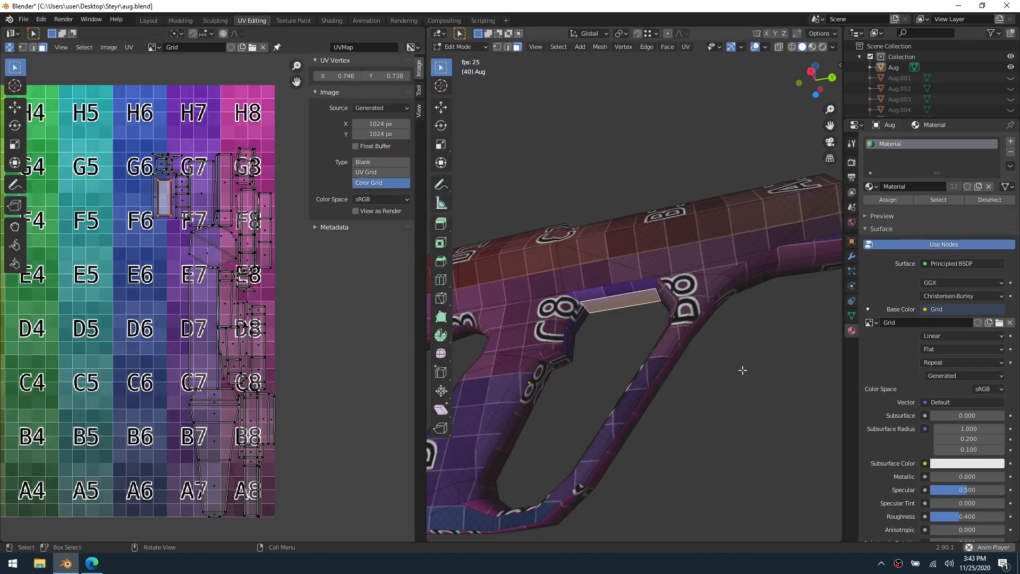
Select both faces of the body's front end cap and unwrap them
{"action": "middle_click_drag", "start_coordinate": [708, 369], "coordinate": [664, 291]}
{"action": "middle_click_drag", "start_coordinate": [662, 209], "coordinate": [634, 287]}
{"action": "left_click", "coordinate": [610, 258]}
{"action": "left_click", "coordinate": [616, 304], "text": "shift"}
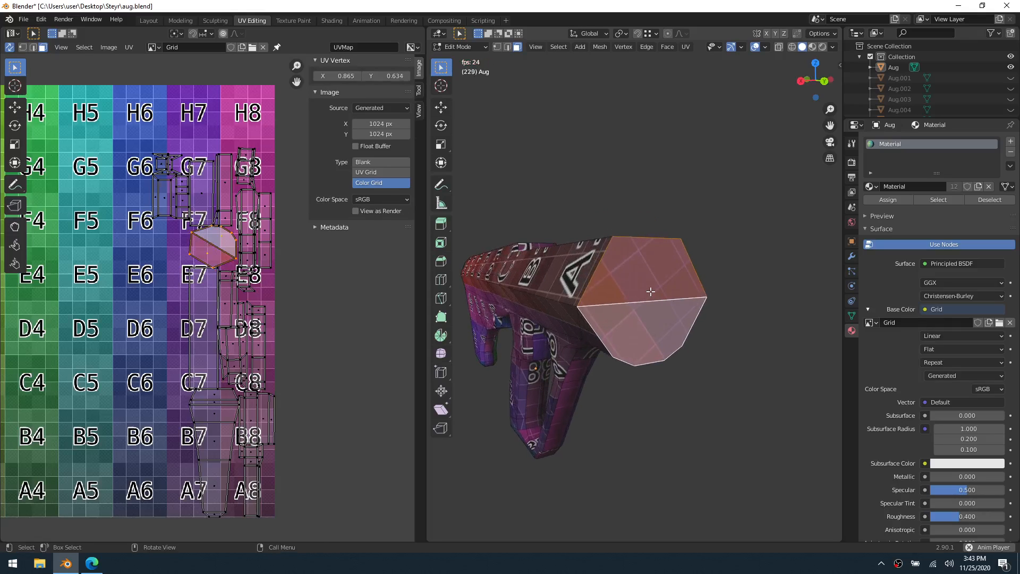
{"action": "key", "text": "u"}
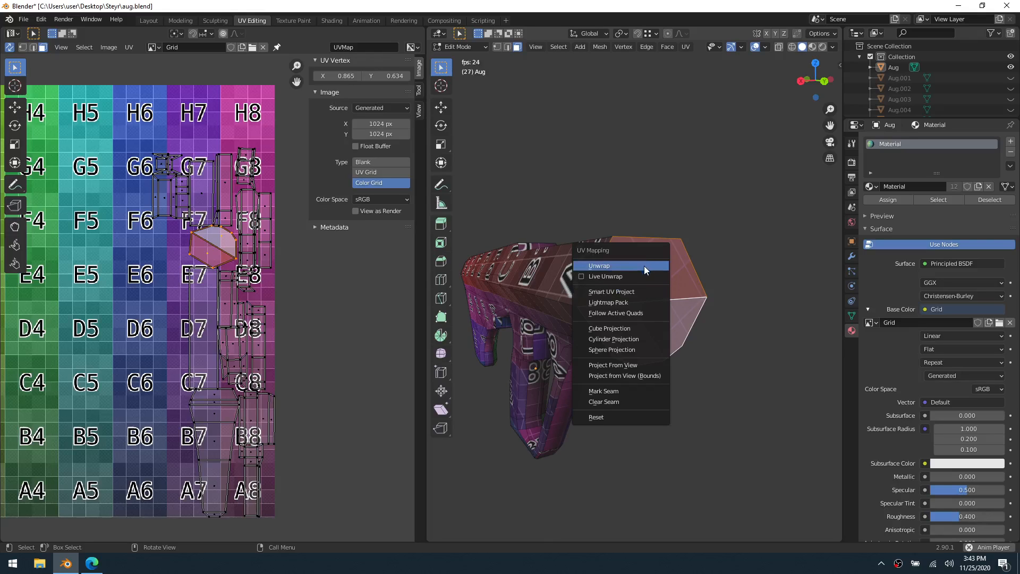
{"action": "left_click", "coordinate": [644, 266]}
{"action": "scroll", "coordinate": [206, 280], "scroll_direction": "down", "scroll_amount": 5}
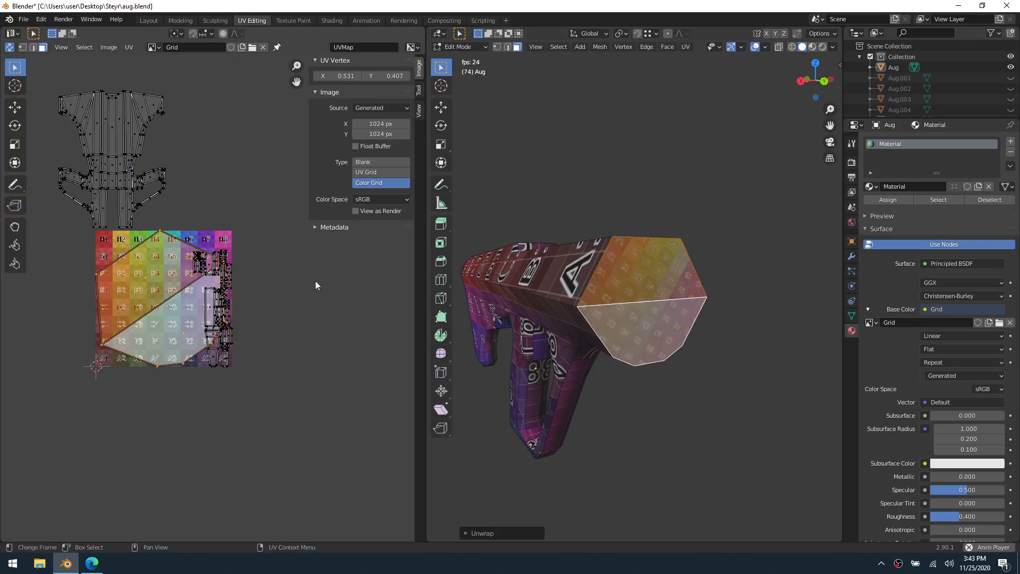
Select the inner long edge beside the gap at the large island's lower end and stitch the rectangular top face onto it
{"action": "scroll", "coordinate": [655, 306], "scroll_direction": "up", "scroll_amount": 3}
{"action": "middle_click_drag", "start_coordinate": [655, 271], "coordinate": [613, 312]}
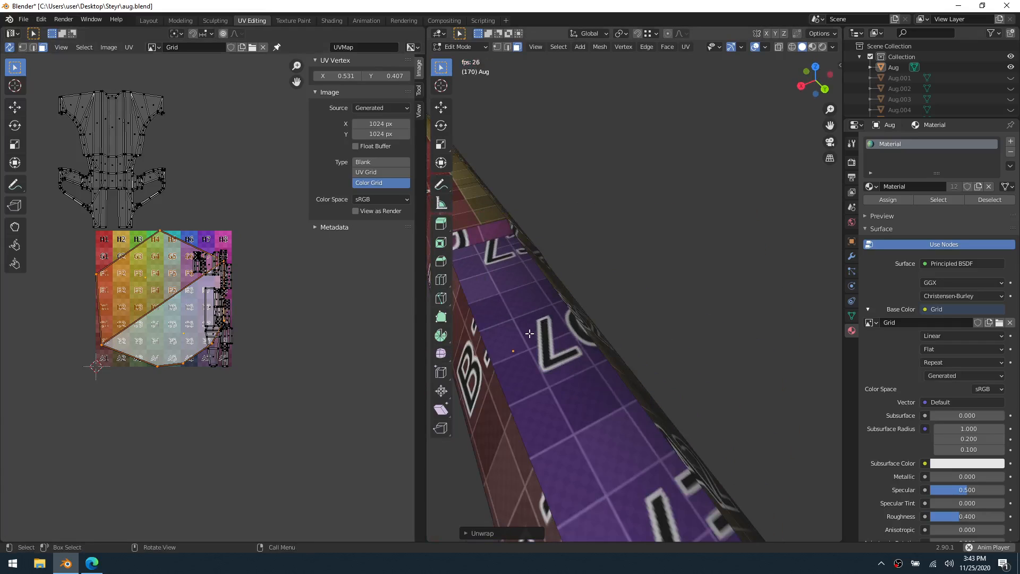
{"action": "key", "text": "2"}
{"action": "key", "text": "alt+a"}
{"action": "middle_click_drag", "start_coordinate": [163, 259], "coordinate": [295, 314]}
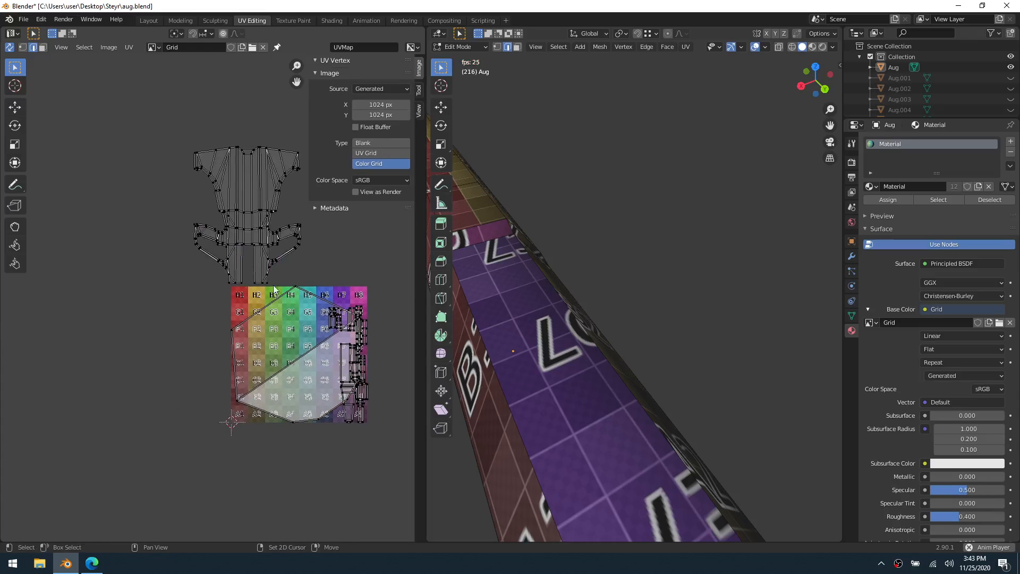
{"action": "scroll", "coordinate": [275, 243], "scroll_direction": "up", "scroll_amount": 3}
{"action": "left_click", "coordinate": [294, 243]}
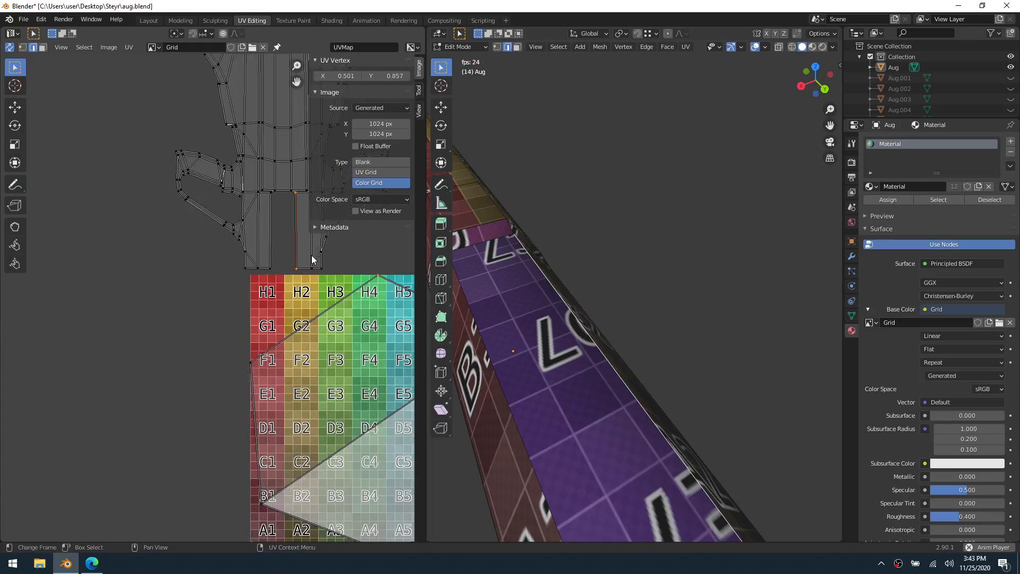
{"action": "key", "text": "v"}
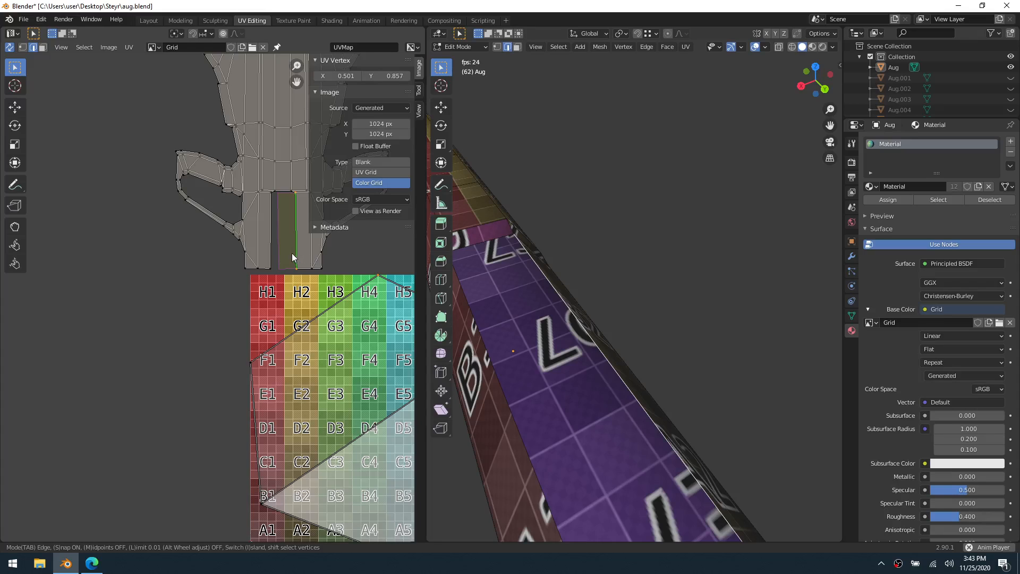
{"action": "left_click", "coordinate": [291, 252]}
Try to pick the single upper corner vertex of the gap beside the stitched face with UV sync selection on
{"action": "scroll", "coordinate": [280, 220], "scroll_direction": "up", "scroll_amount": 3}
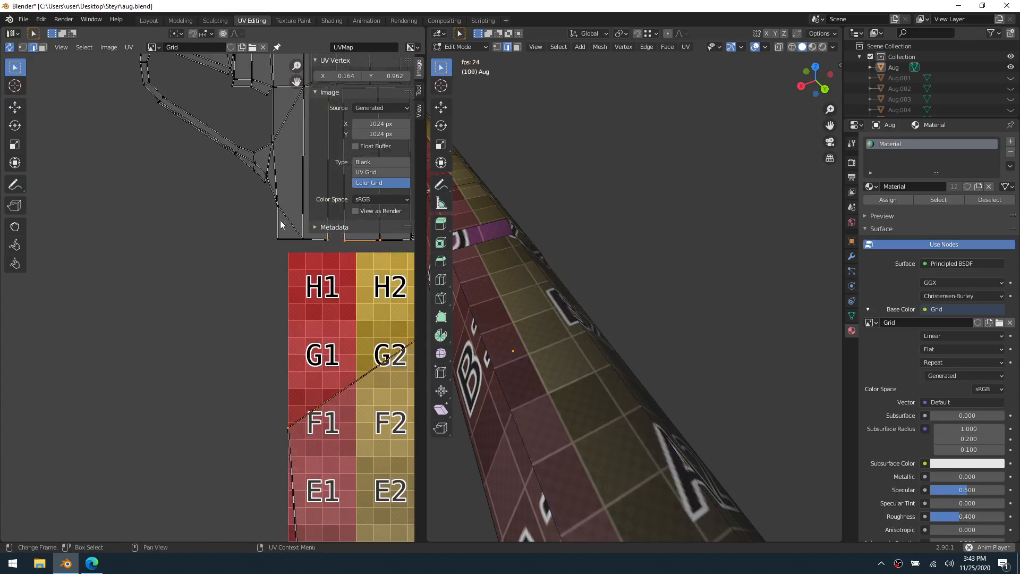
{"action": "middle_click_drag", "start_coordinate": [279, 220], "coordinate": [171, 384]}
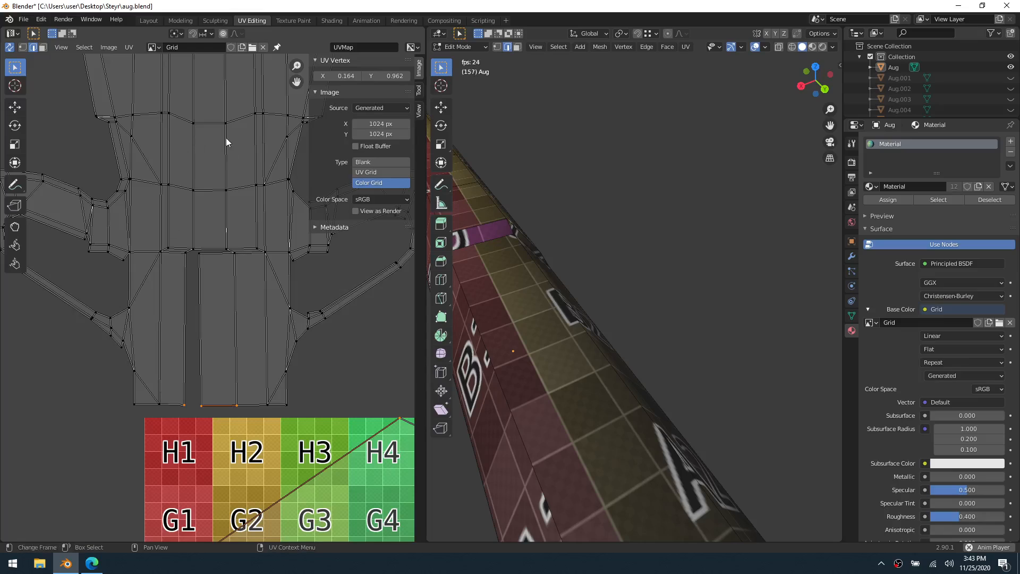
{"action": "left_click", "coordinate": [199, 257]}
{"action": "key", "text": "1"}
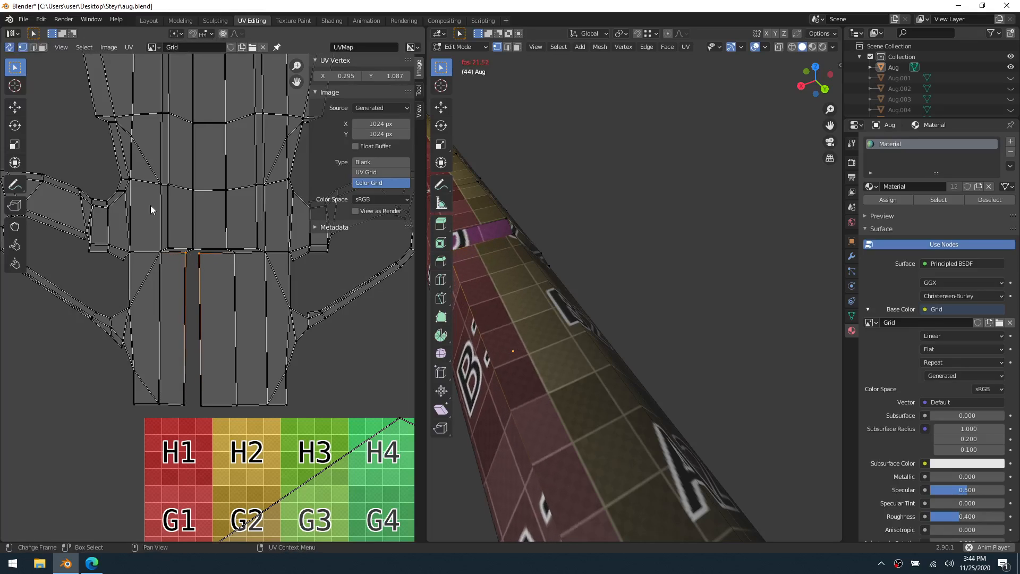
{"action": "left_click", "coordinate": [10, 47]}
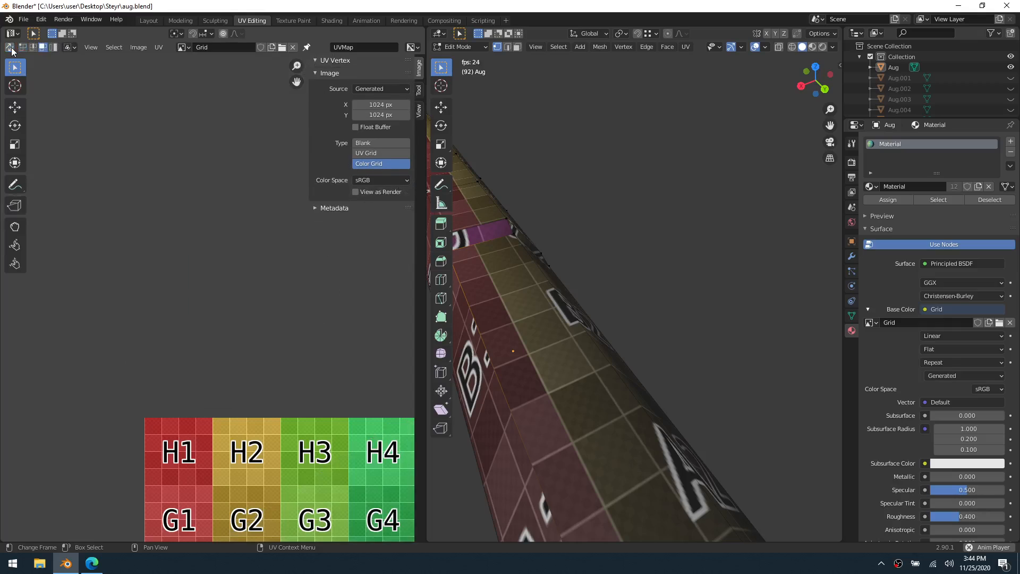
{"action": "left_click", "coordinate": [11, 47]}
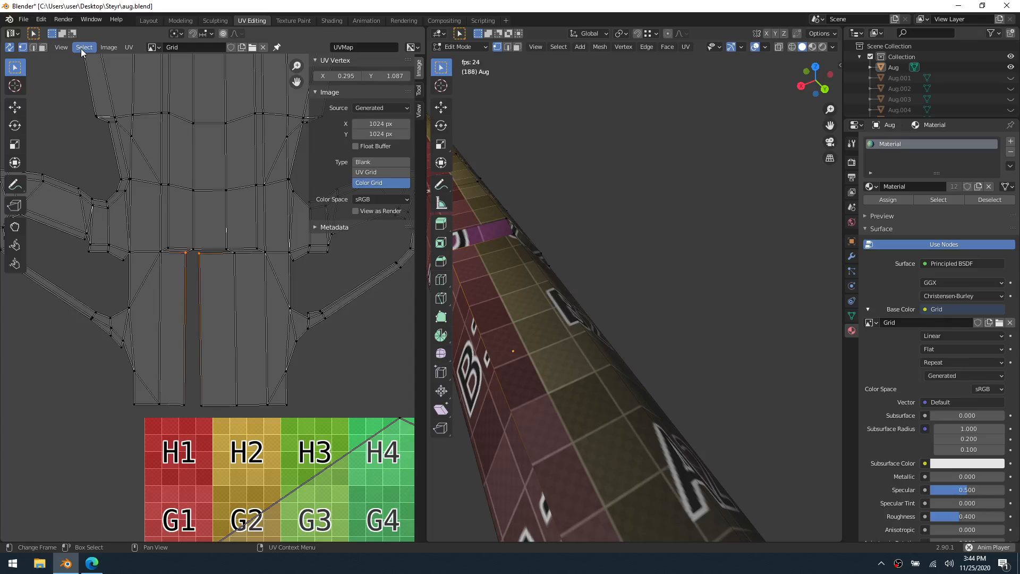
{"action": "left_click", "coordinate": [166, 263]}
{"action": "left_click", "coordinate": [196, 256]}
{"action": "left_click", "coordinate": [60, 48]}
{"action": "left_click", "coordinate": [60, 47]}
{"action": "left_click", "coordinate": [12, 50]}
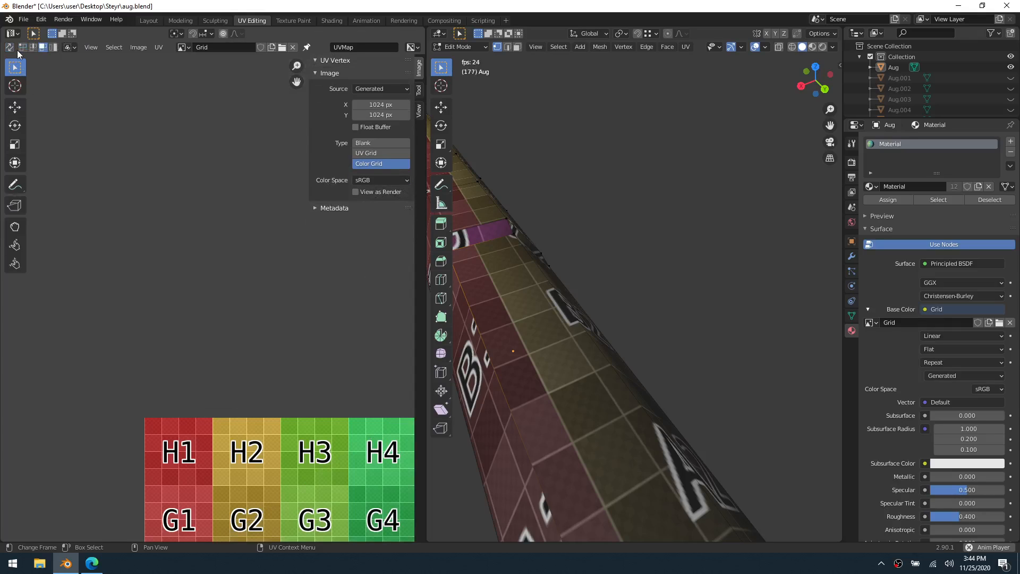
{"action": "left_click", "coordinate": [11, 50]}
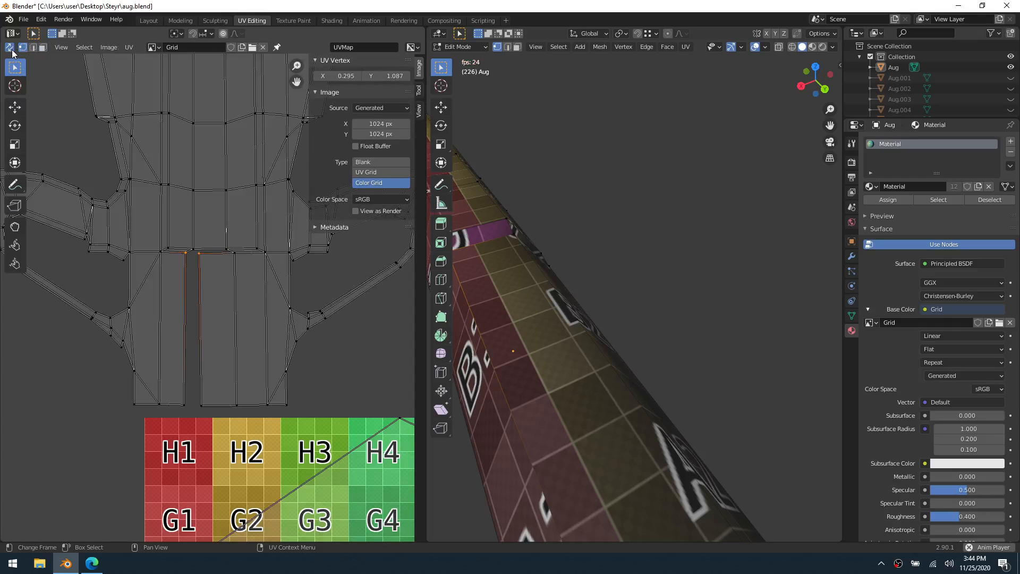
Turn off UV sync selection, select the whole mesh and pick the stitched face's upper inner corner UV vertex
{"action": "left_click", "coordinate": [10, 47]}
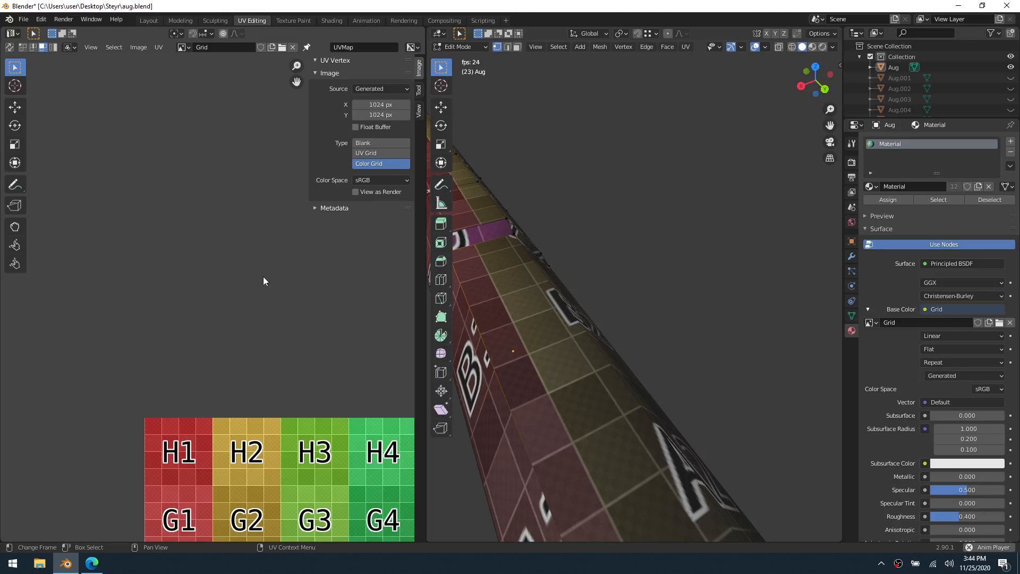
{"action": "key", "text": "a"}
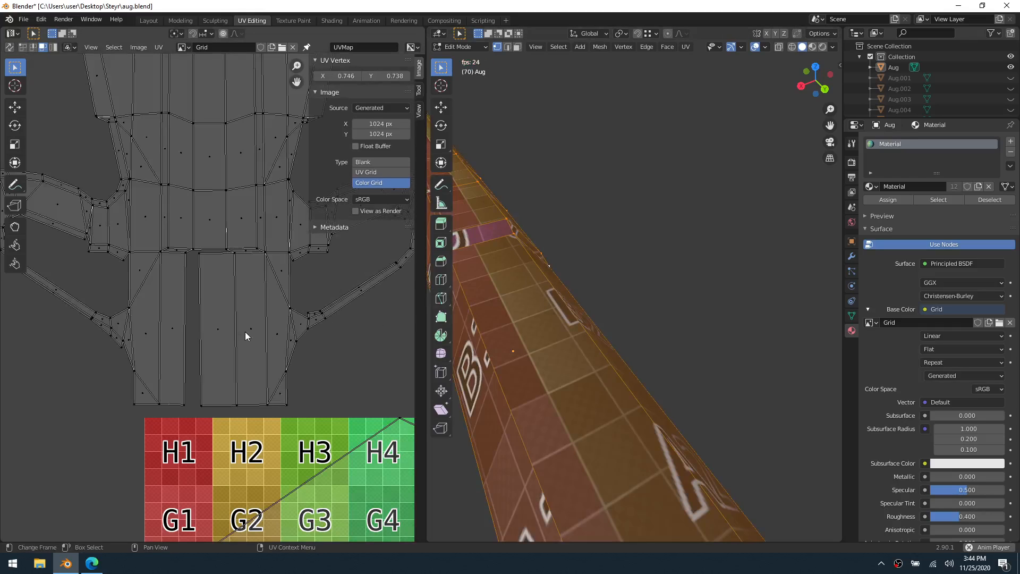
{"action": "key", "text": "1"}
{"action": "left_click", "coordinate": [199, 253]}
{"action": "left_click", "coordinate": [655, 35]}
{"action": "key", "text": "g"}
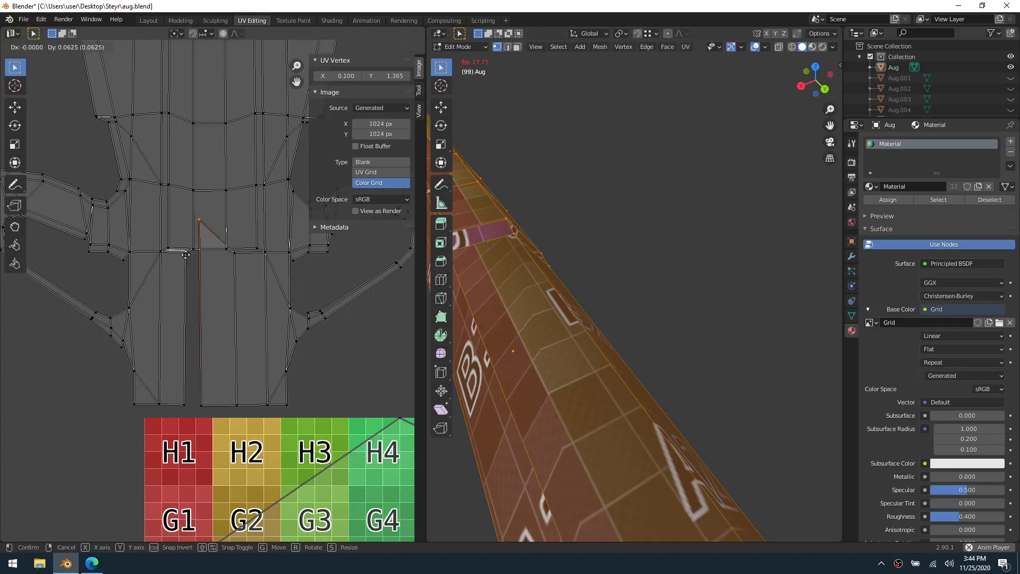
{"action": "right_click", "coordinate": [180, 228]}
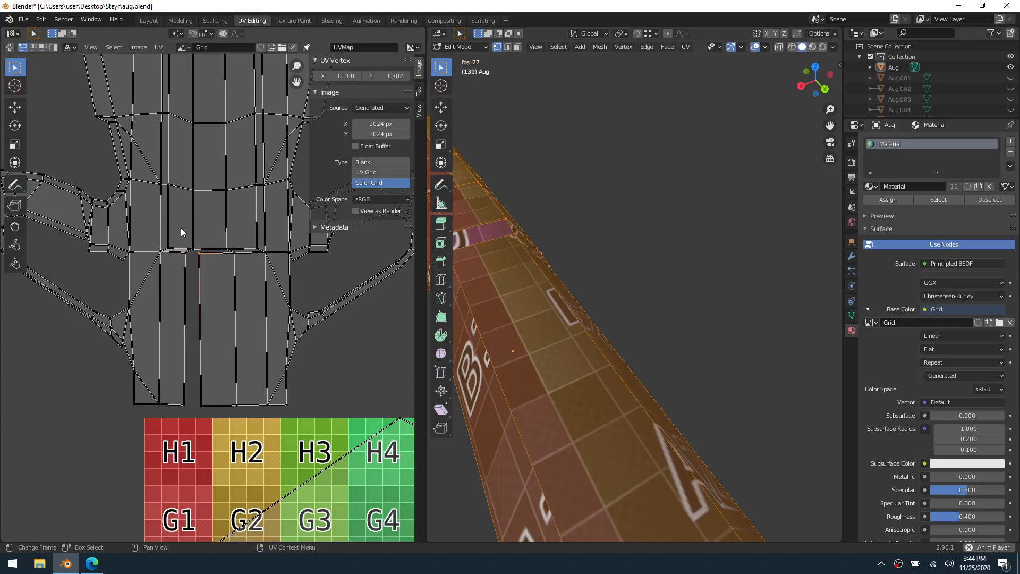
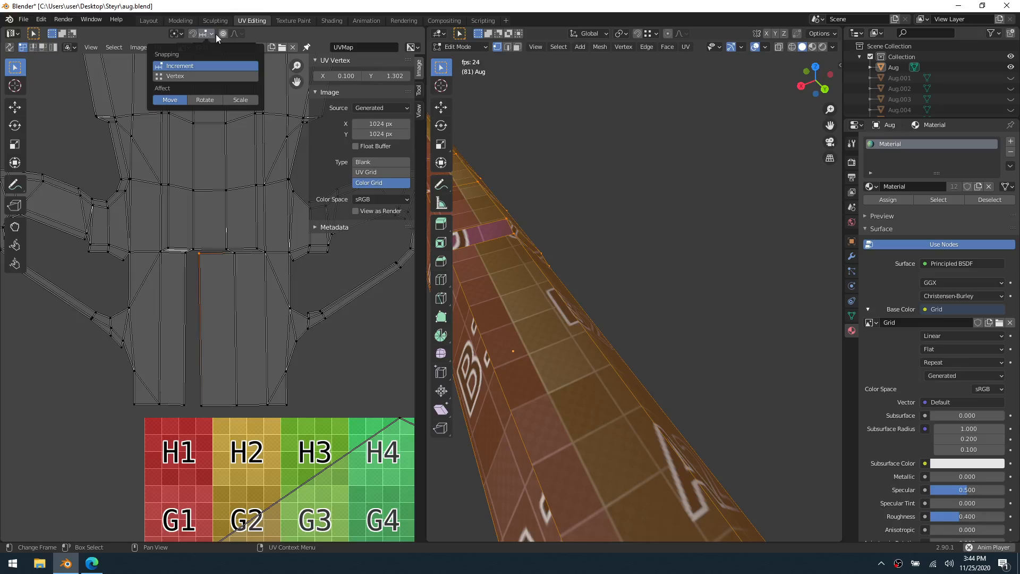
Set UV snapping to Vertex and move the stitched face's upper and lower inner corner vertices onto the opposite edge to close the gap
{"action": "left_click", "coordinate": [209, 75]}
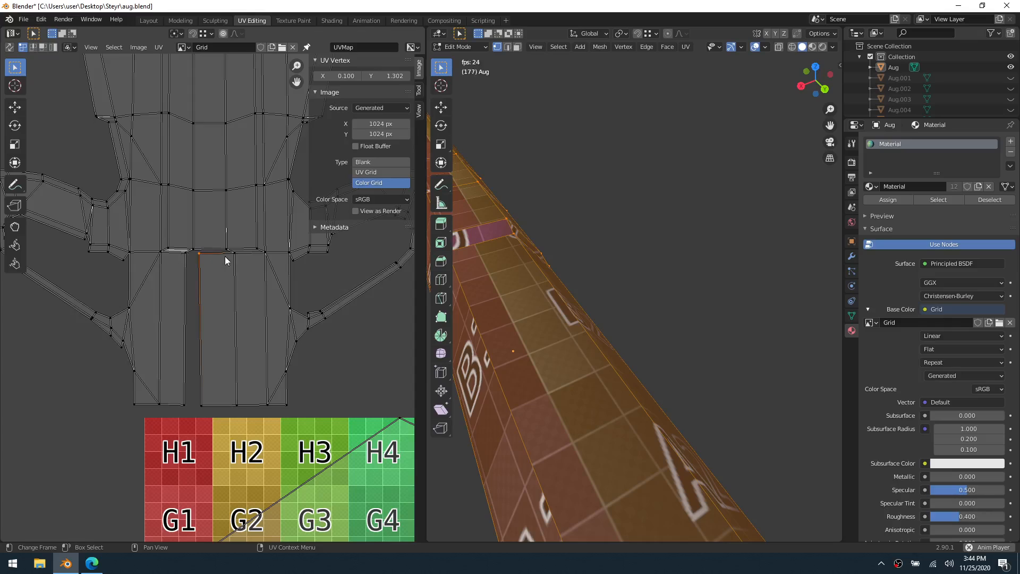
{"action": "key", "text": "g"}
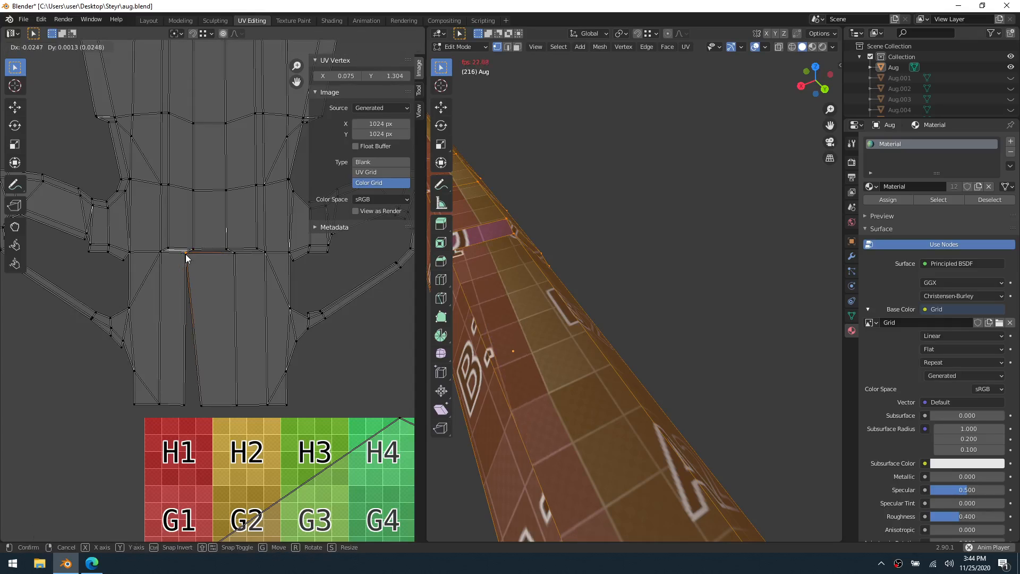
{"action": "left_click", "coordinate": [186, 255]}
{"action": "left_click", "coordinate": [200, 405]}
{"action": "key", "text": "g"}
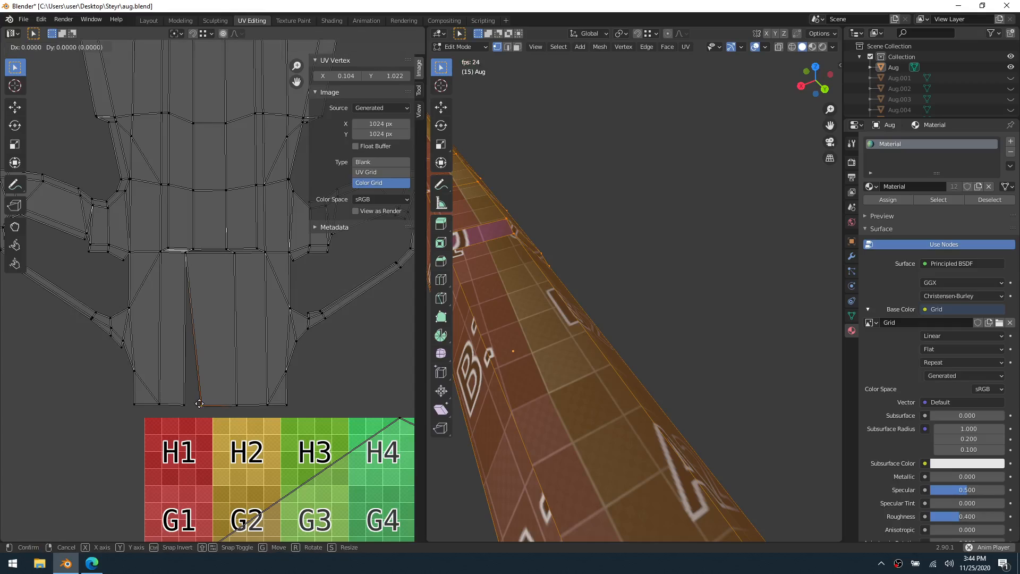
{"action": "left_click", "coordinate": [190, 406]}
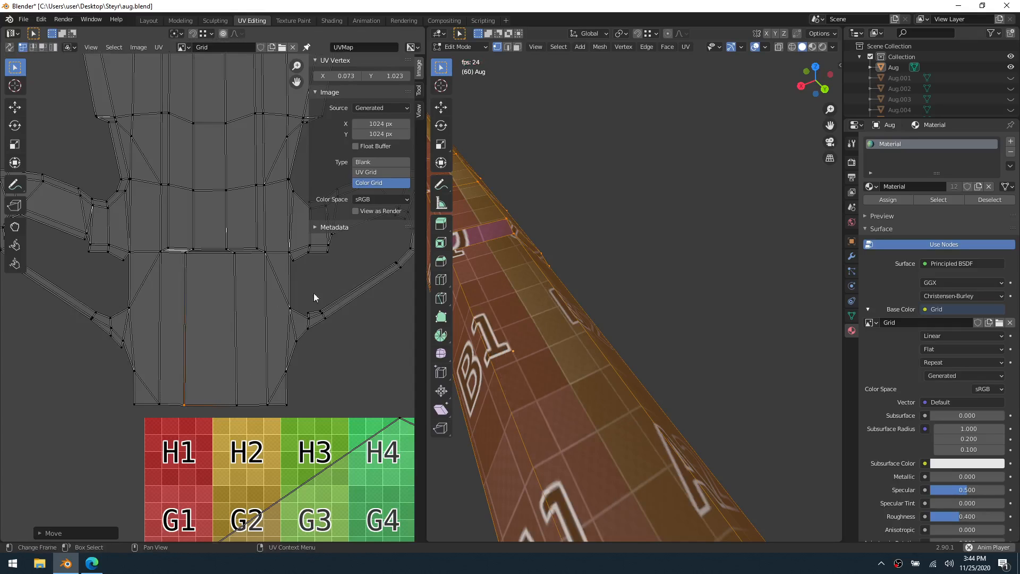
Reselect the whole mesh and stitch the short horizontal UV edge just above the closed gap
{"action": "left_click", "coordinate": [596, 247]}
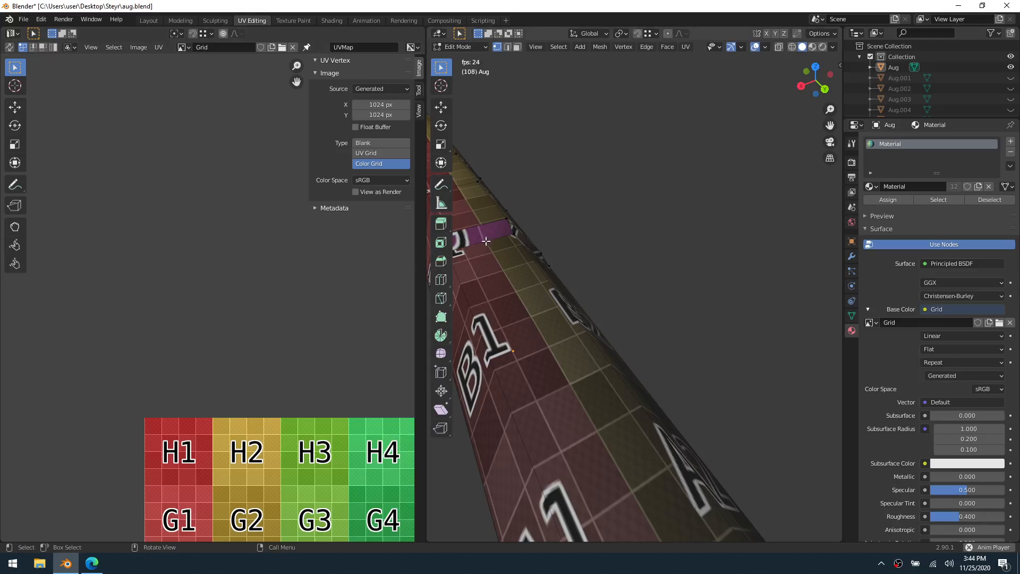
{"action": "key", "text": "a"}
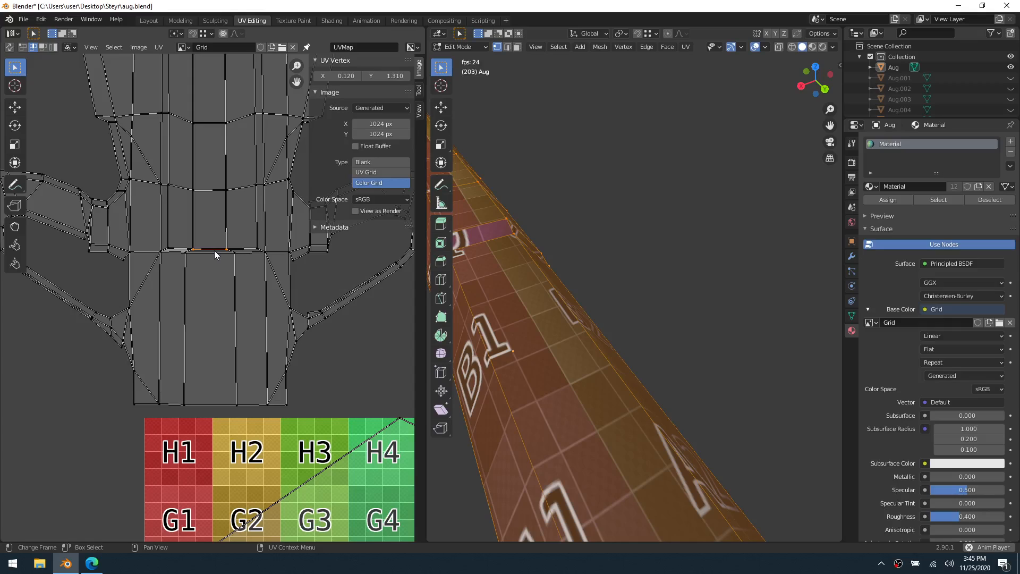
{"action": "key", "text": "v"}
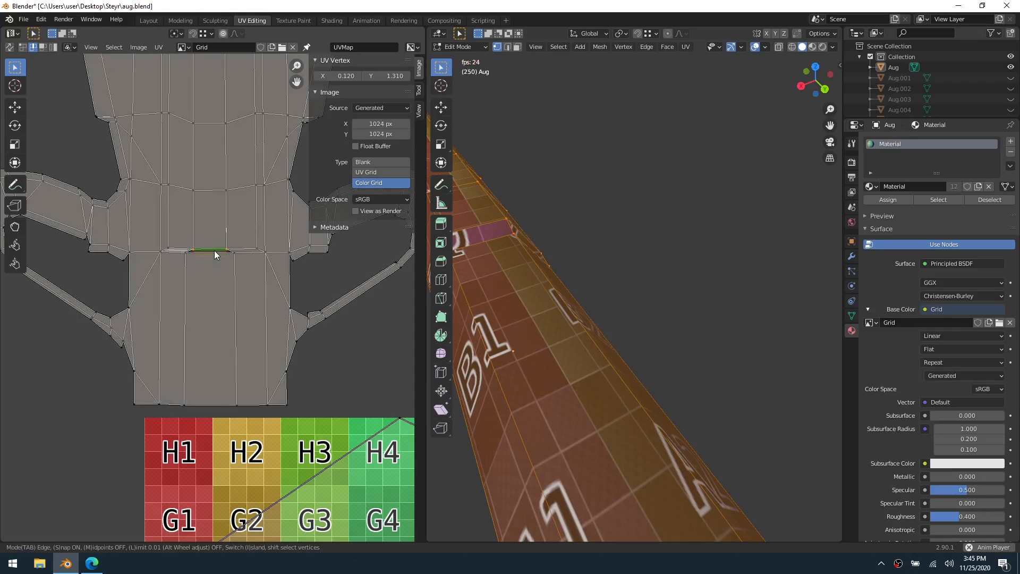
{"action": "left_click", "coordinate": [215, 255]}
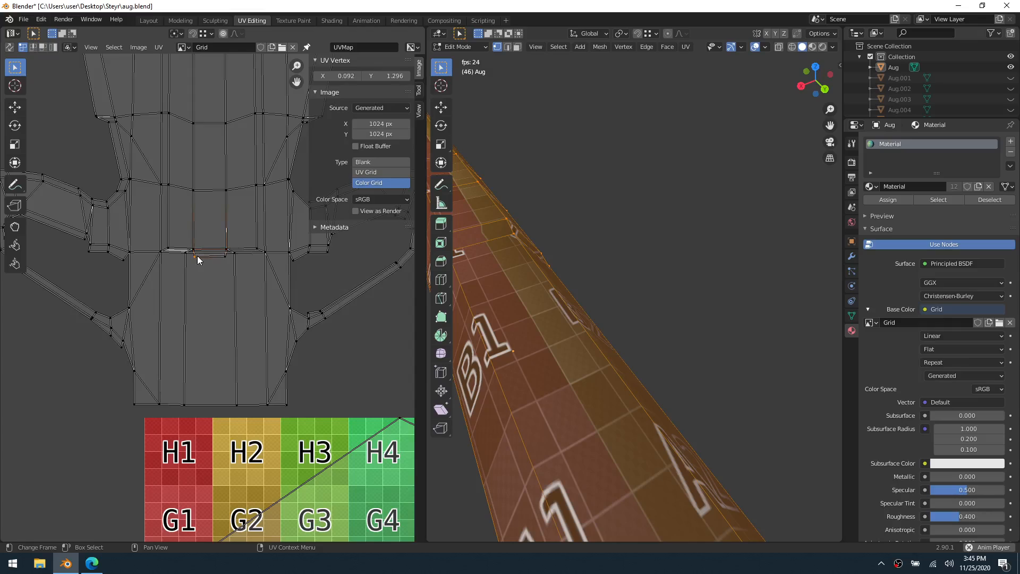
Snap the stitched narrow strip's two lower corner UV vertices onto the upper corners of the panel below
{"action": "key", "text": "g"}
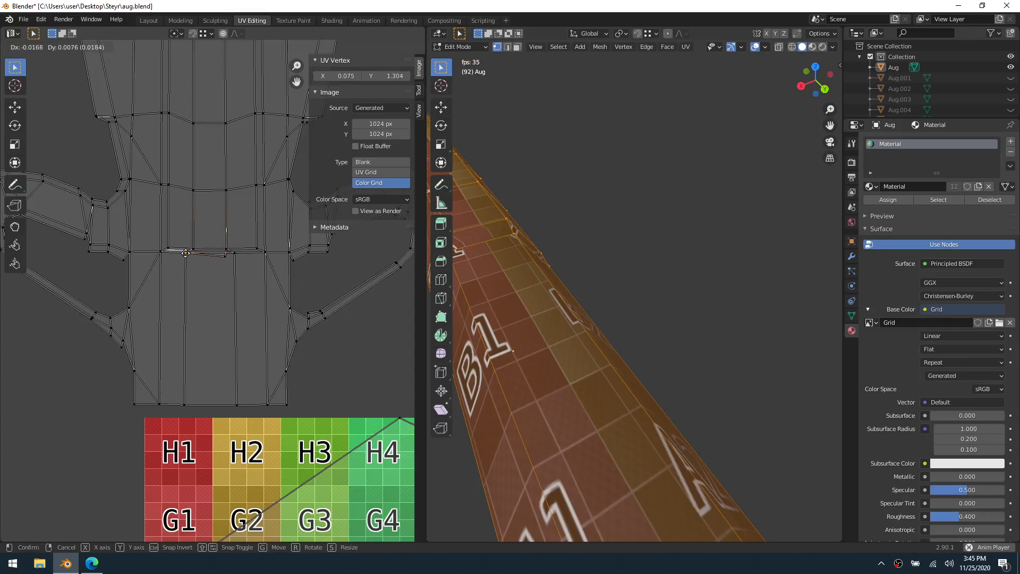
{"action": "left_click", "coordinate": [223, 256]}
{"action": "key", "text": "g"}
{"action": "left_click", "coordinate": [237, 255]}
{"action": "left_click", "coordinate": [606, 220]}
Select the run of faces down the stock's butt end, from the sloped top face to the bottom, and unwrap them
{"action": "scroll", "coordinate": [607, 226], "scroll_direction": "down", "scroll_amount": 6}
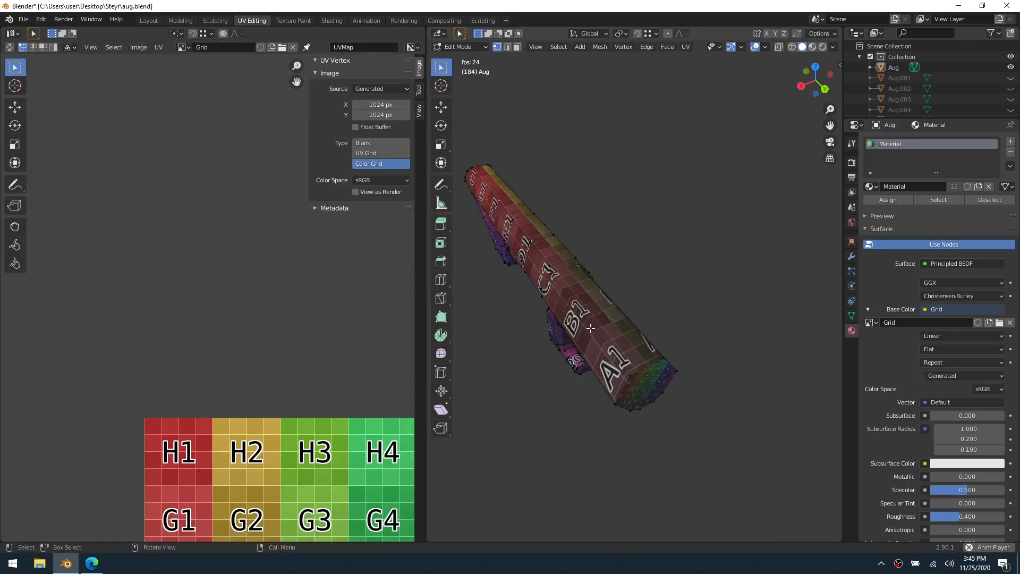
{"action": "middle_click_drag", "start_coordinate": [595, 325], "coordinate": [573, 295]}
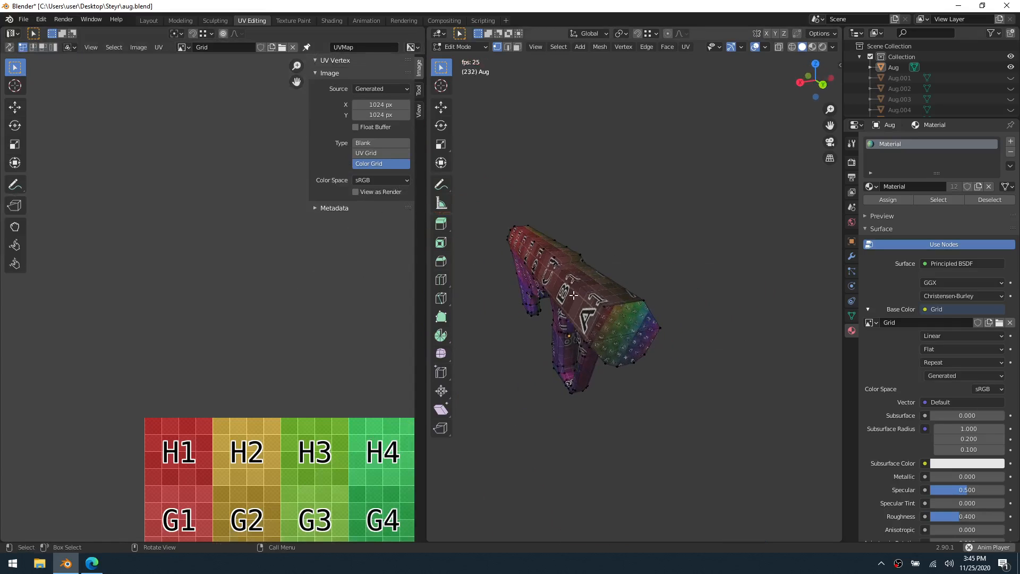
{"action": "mouse_move", "coordinate": [553, 261]}
{"action": "middle_mouse_down"}
{"action": "mouse_move", "coordinate": [585, 276]}
{"action": "mouse_move", "coordinate": [485, 286]}
{"action": "mouse_move", "coordinate": [476, 277]}
{"action": "mouse_move", "coordinate": [649, 275]}
{"action": "mouse_move", "coordinate": [615, 301]}
{"action": "middle_mouse_up"}
{"action": "middle_click_drag", "start_coordinate": [609, 361], "coordinate": [604, 277]}
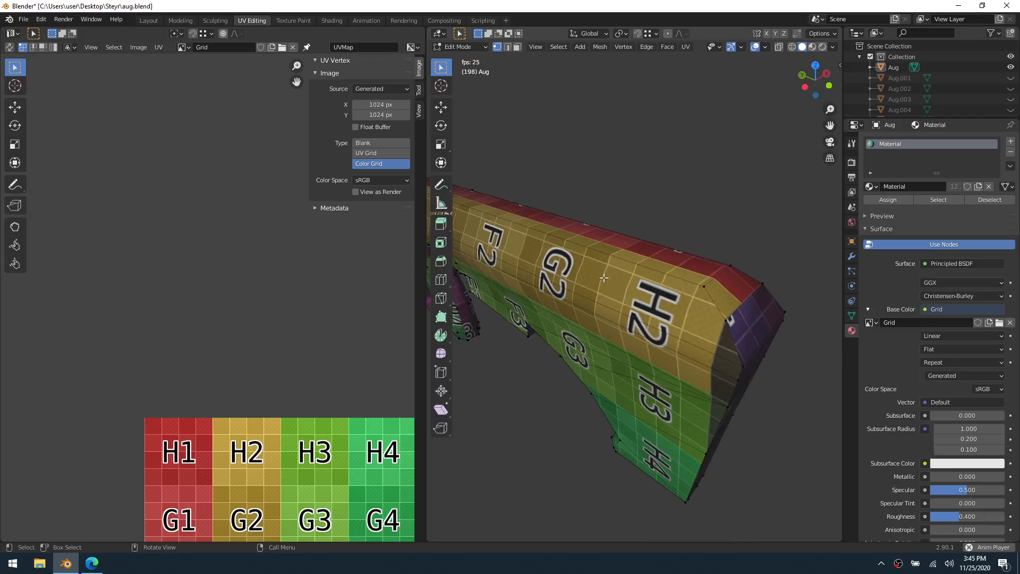
{"action": "left_click", "coordinate": [733, 292]}
{"action": "scroll", "coordinate": [736, 336], "scroll_direction": "down", "scroll_amount": 5}
{"action": "middle_click_drag", "start_coordinate": [667, 336], "coordinate": [640, 296]}
{"action": "scroll", "coordinate": [580, 291], "scroll_direction": "up", "scroll_amount": 2}
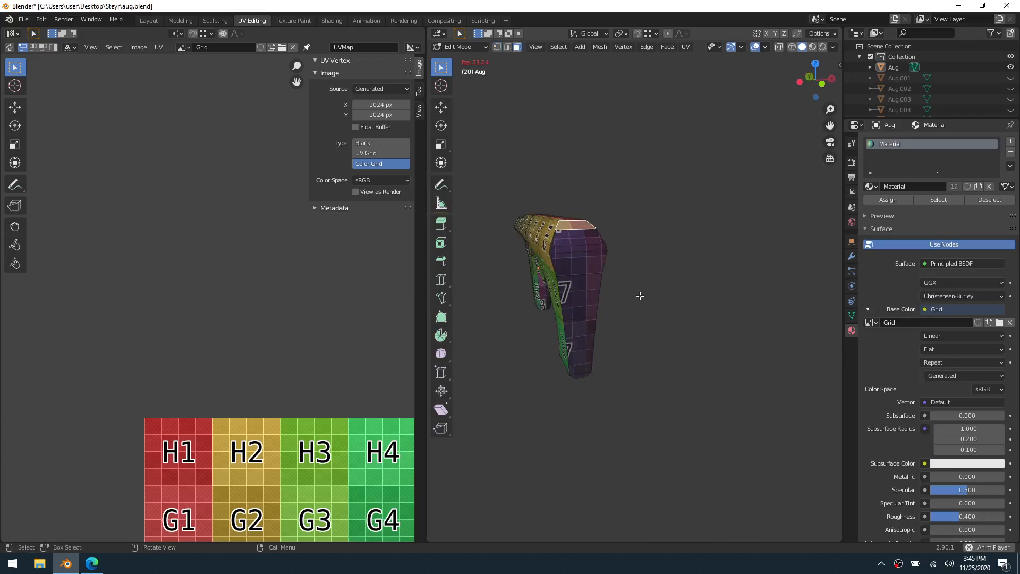
{"action": "left_click", "coordinate": [584, 369], "text": "ctrl"}
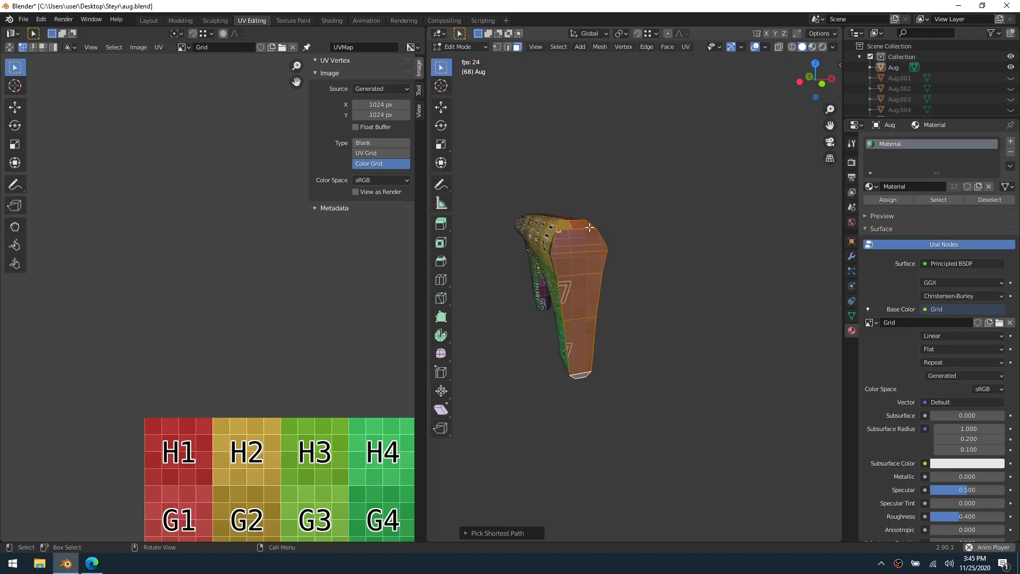
{"action": "middle_click_drag", "start_coordinate": [584, 369], "coordinate": [653, 266]}
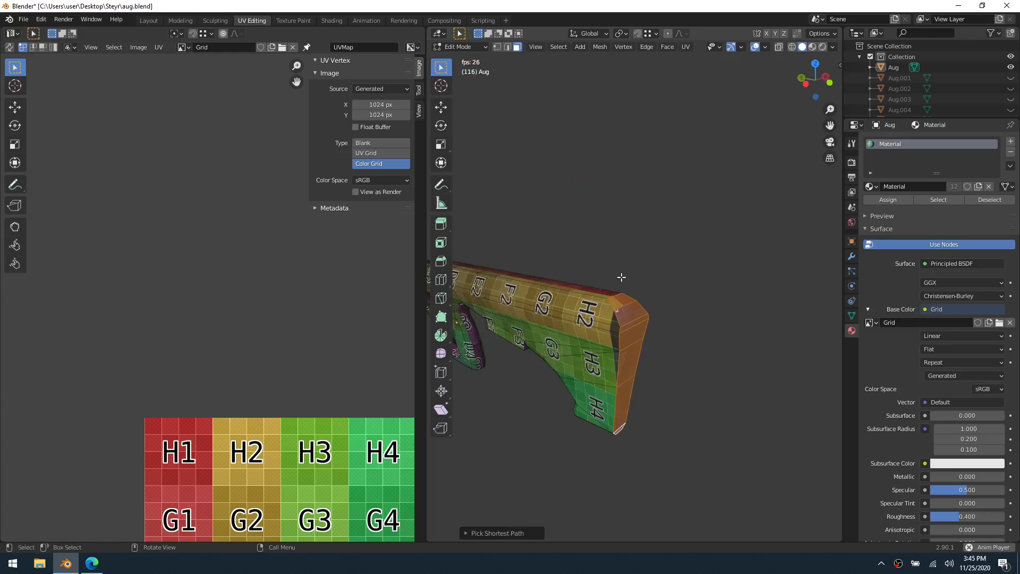
{"action": "scroll", "coordinate": [654, 276], "scroll_direction": "up", "scroll_amount": 4}
{"action": "key", "text": "u"}
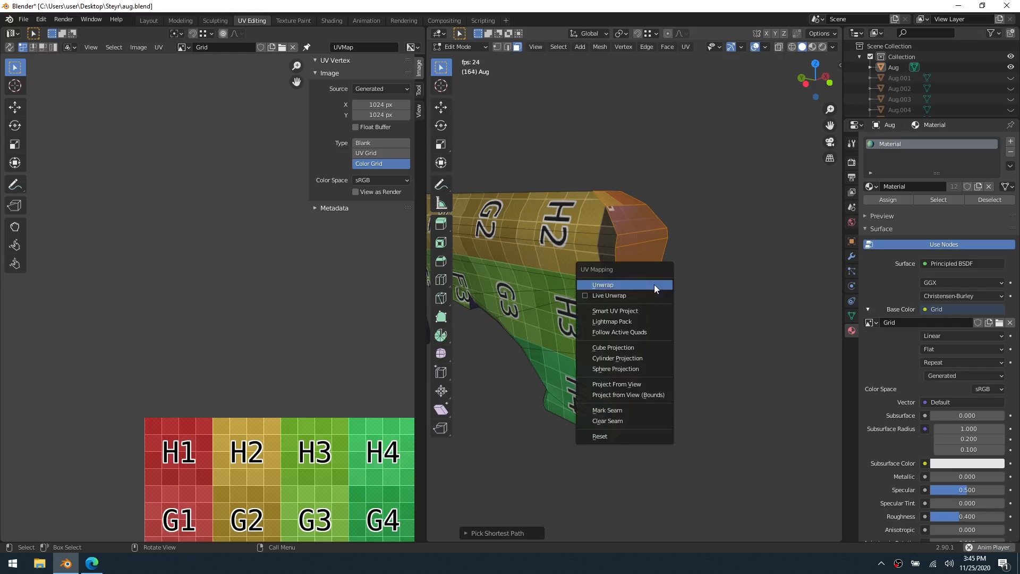
{"action": "left_click", "coordinate": [657, 286]}
{"action": "left_click", "coordinate": [699, 389]}
Select the faces on the underside of the stock's lower tip and unwrap them
{"action": "middle_click_drag", "start_coordinate": [699, 389], "coordinate": [610, 259]}
{"action": "middle_click_drag", "start_coordinate": [605, 308], "coordinate": [767, 278]}
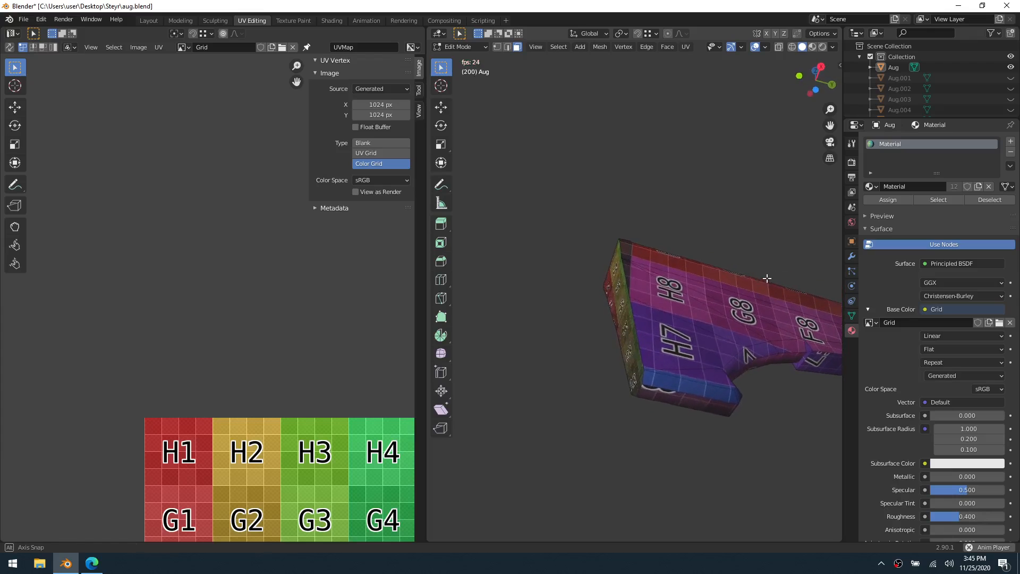
{"action": "left_click", "coordinate": [664, 379]}
{"action": "middle_click_drag", "start_coordinate": [652, 347], "coordinate": [657, 394], "text": "shift"}
{"action": "left_click", "coordinate": [648, 386], "text": "shift"}
{"action": "left_click", "coordinate": [658, 377], "text": "shift"}
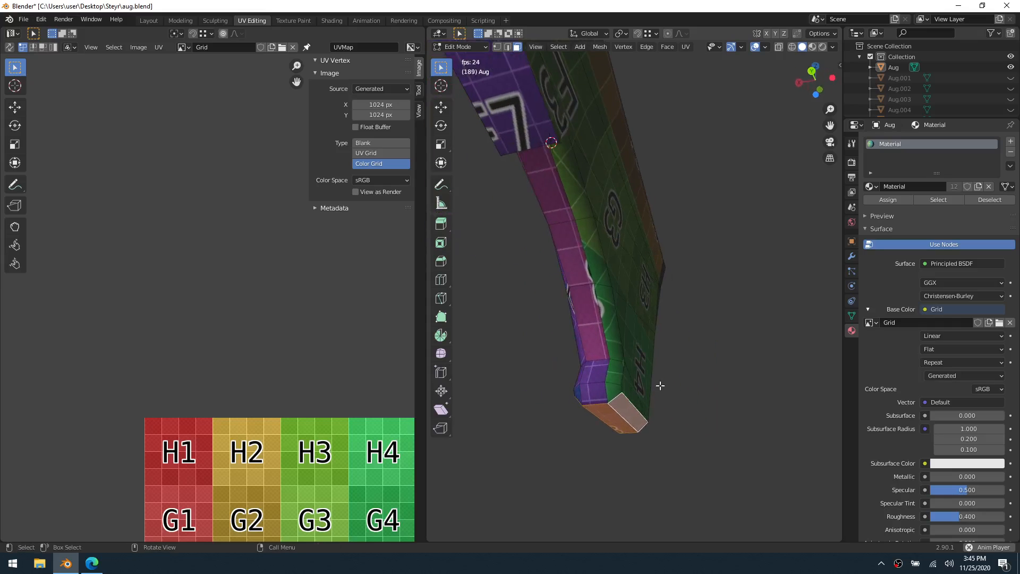
{"action": "key", "text": "u"}
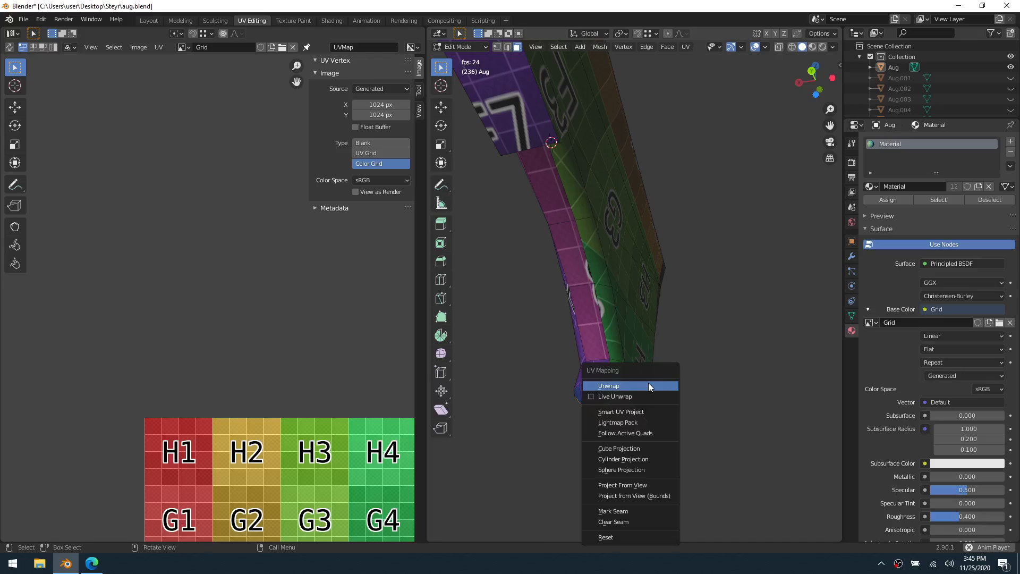
{"action": "left_click", "coordinate": [648, 385]}
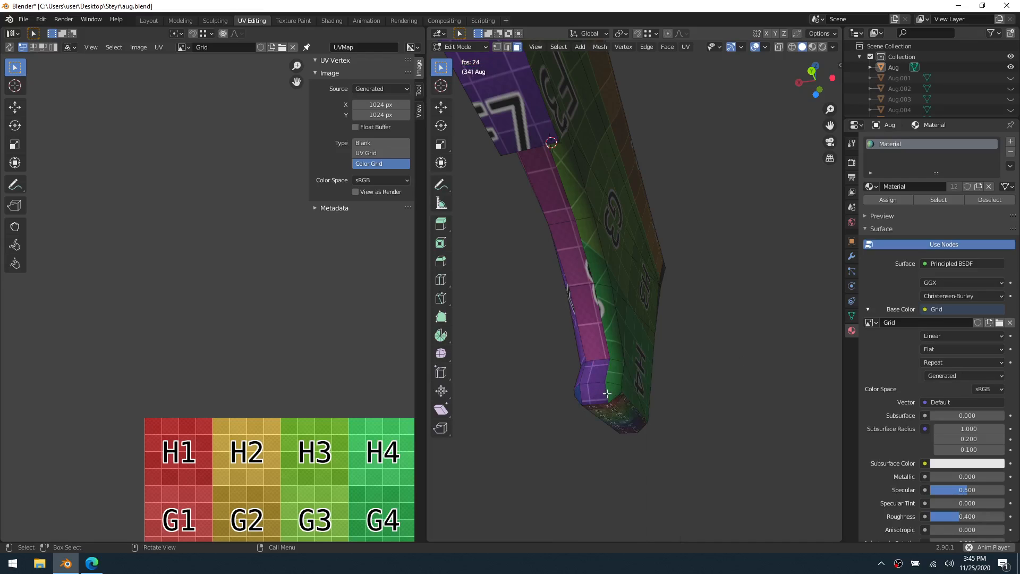
Circle-select the stock's curved underside faces from the lower tip up to the projecting block and unwrap them
{"action": "middle_click_drag", "start_coordinate": [607, 393], "coordinate": [666, 394]}
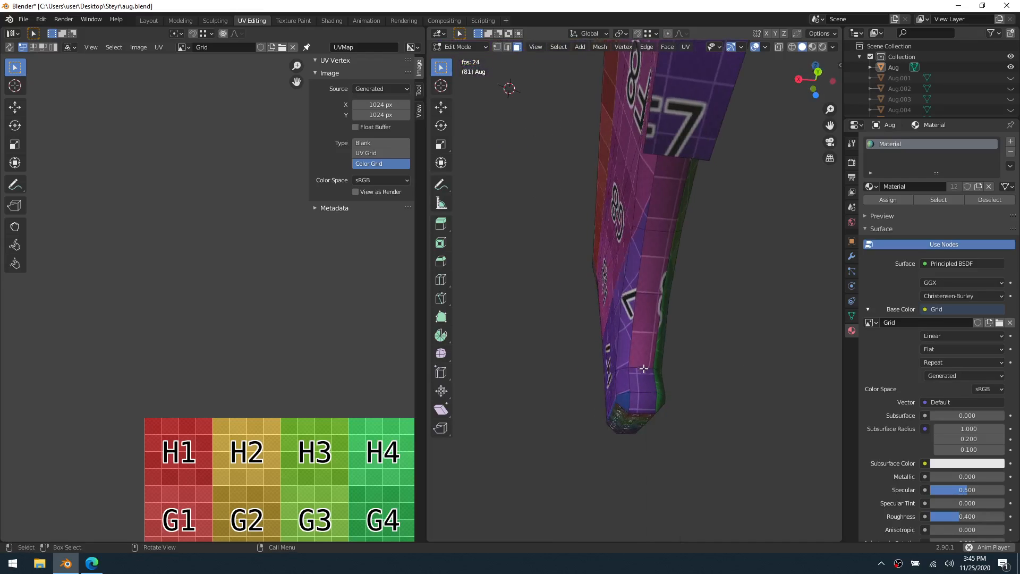
{"action": "key", "text": "c"}
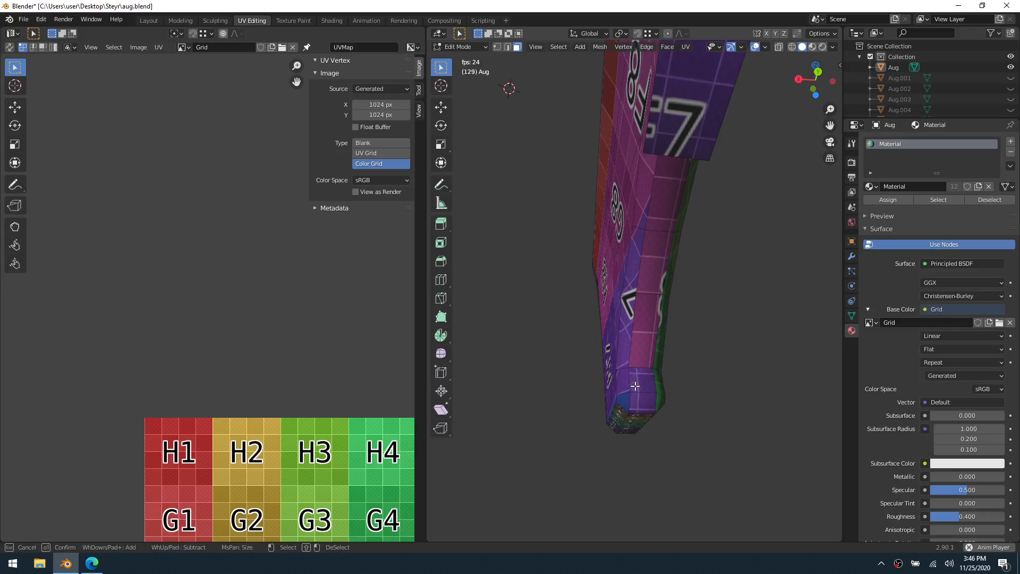
{"action": "left_click_drag", "start_coordinate": [625, 389], "coordinate": [646, 391]}
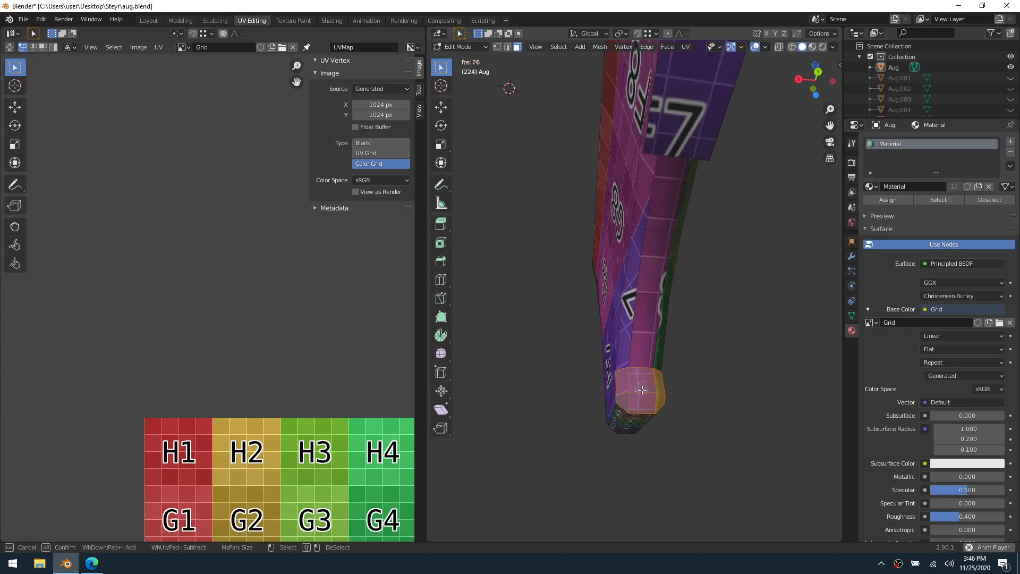
{"action": "mouse_move", "coordinate": [635, 363]}
{"action": "left_mouse_down"}
{"action": "mouse_move", "coordinate": [650, 322]}
{"action": "mouse_move", "coordinate": [640, 281]}
{"action": "mouse_move", "coordinate": [659, 264]}
{"action": "mouse_move", "coordinate": [645, 221]}
{"action": "mouse_move", "coordinate": [671, 214]}
{"action": "left_mouse_up"}
{"action": "key", "text": "Escape"}
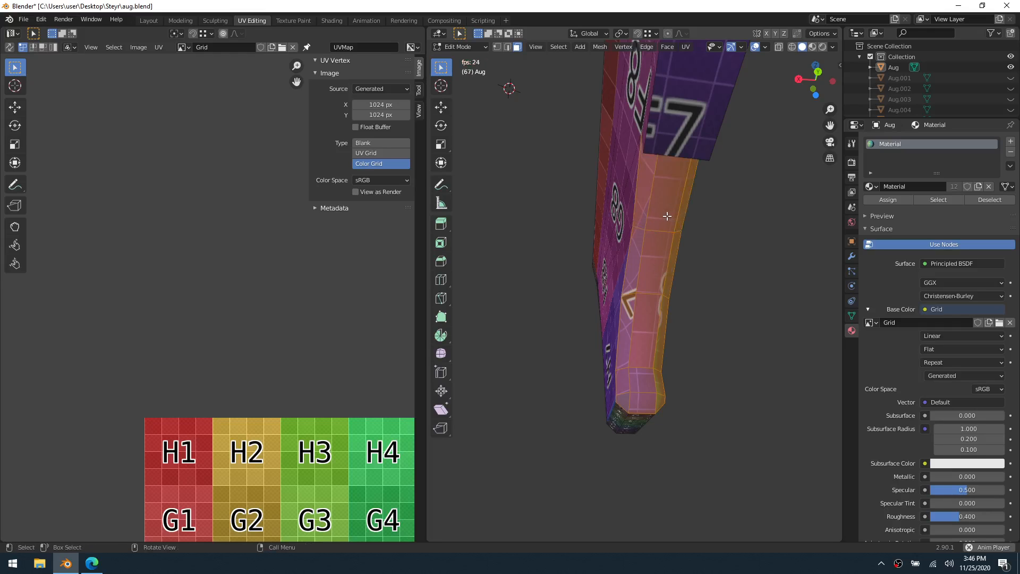
{"action": "mouse_move", "coordinate": [672, 214]}
{"action": "middle_mouse_down", "text": "shift"}
{"action": "mouse_move", "coordinate": [567, 293]}
{"action": "mouse_move", "coordinate": [613, 425]}
{"action": "mouse_move", "coordinate": [694, 352]}
{"action": "mouse_move", "coordinate": [649, 369]}
{"action": "mouse_move", "coordinate": [728, 372]}
{"action": "mouse_move", "coordinate": [619, 358]}
{"action": "mouse_move", "coordinate": [653, 358]}
{"action": "mouse_move", "coordinate": [684, 379]}
{"action": "middle_mouse_up", "text": "shift"}
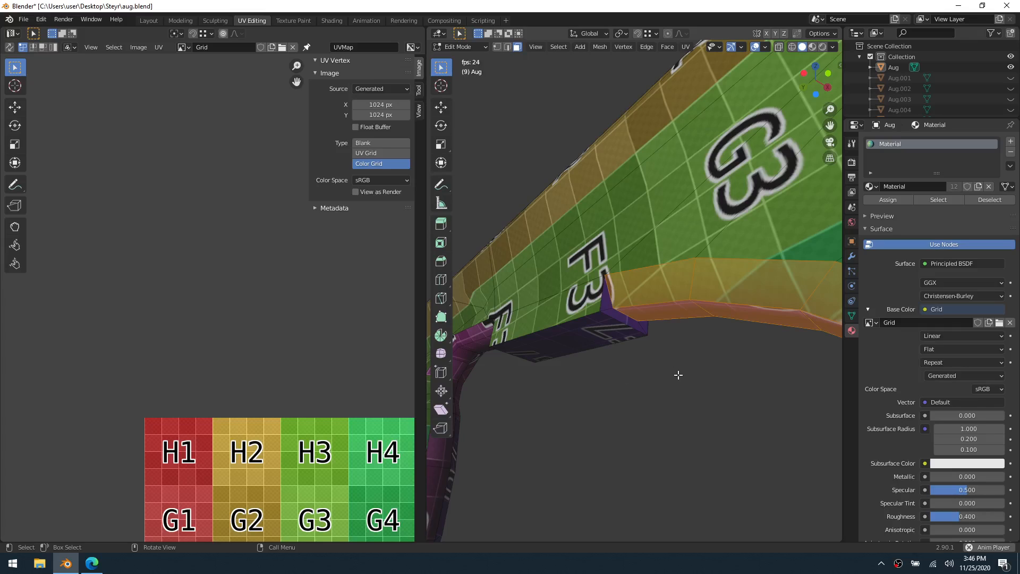
{"action": "key", "text": "u"}
{"action": "left_click", "coordinate": [674, 375]}
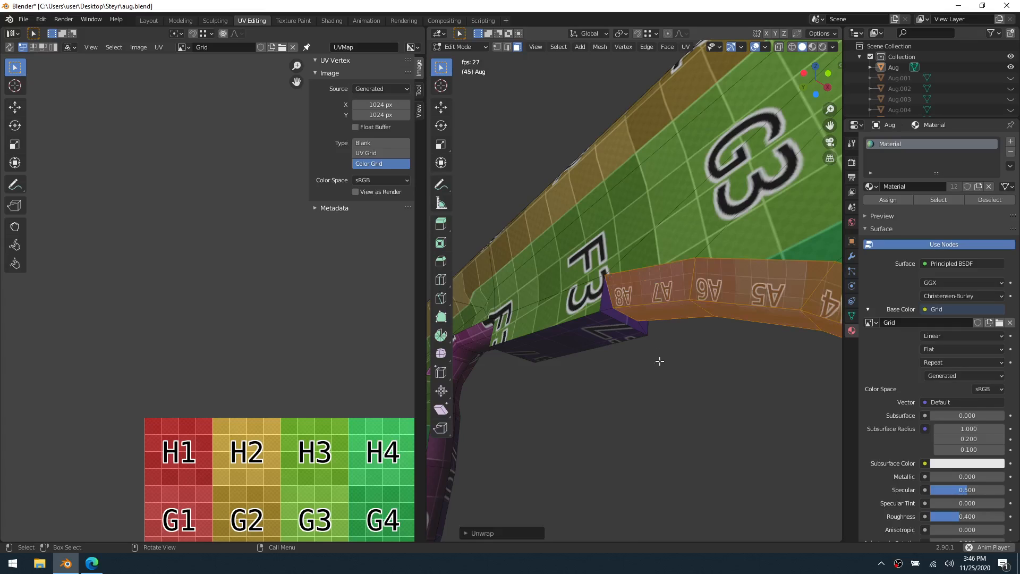
Select the small faces at the stock-side end of the projecting block and unwrap them
{"action": "left_click", "coordinate": [607, 303]}
{"action": "left_click", "coordinate": [637, 323], "text": "shift"}
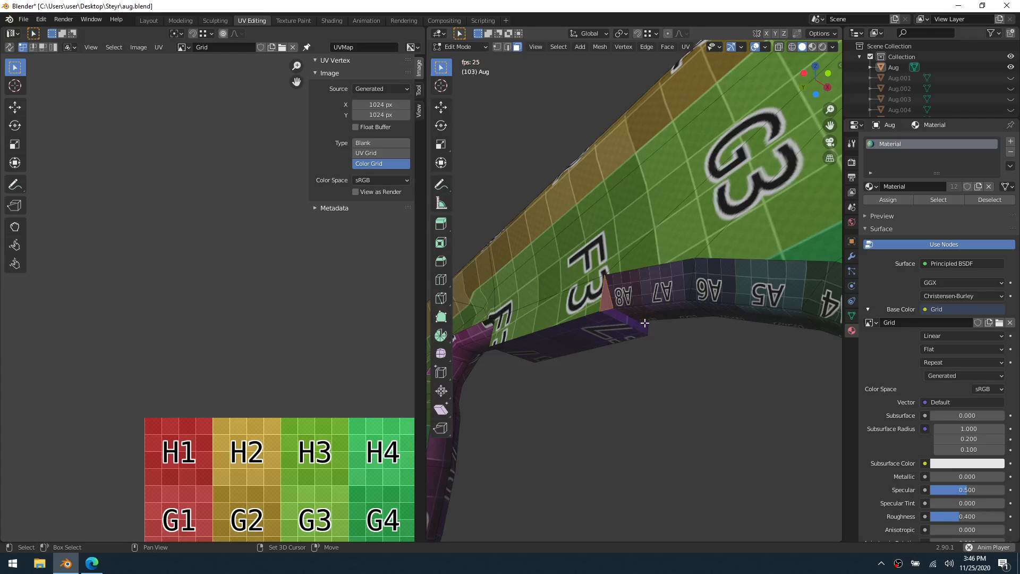
{"action": "mouse_move", "coordinate": [631, 323]}
{"action": "middle_mouse_down"}
{"action": "mouse_move", "coordinate": [687, 337]}
{"action": "mouse_move", "coordinate": [539, 353]}
{"action": "mouse_move", "coordinate": [551, 322]}
{"action": "mouse_move", "coordinate": [603, 331]}
{"action": "mouse_move", "coordinate": [643, 318]}
{"action": "middle_mouse_up"}
{"action": "key", "text": "u"}
Select the projecting block's underside and unwrap it
{"action": "left_click", "coordinate": [587, 351]}
{"action": "left_click", "coordinate": [552, 321]}
{"action": "key", "text": "u"}
{"action": "left_click", "coordinate": [550, 321]}
Select the narrow frame faces around the block's grip-side end and unwrap them
{"action": "left_click", "coordinate": [643, 318]}
{"action": "left_click", "coordinate": [637, 323]}
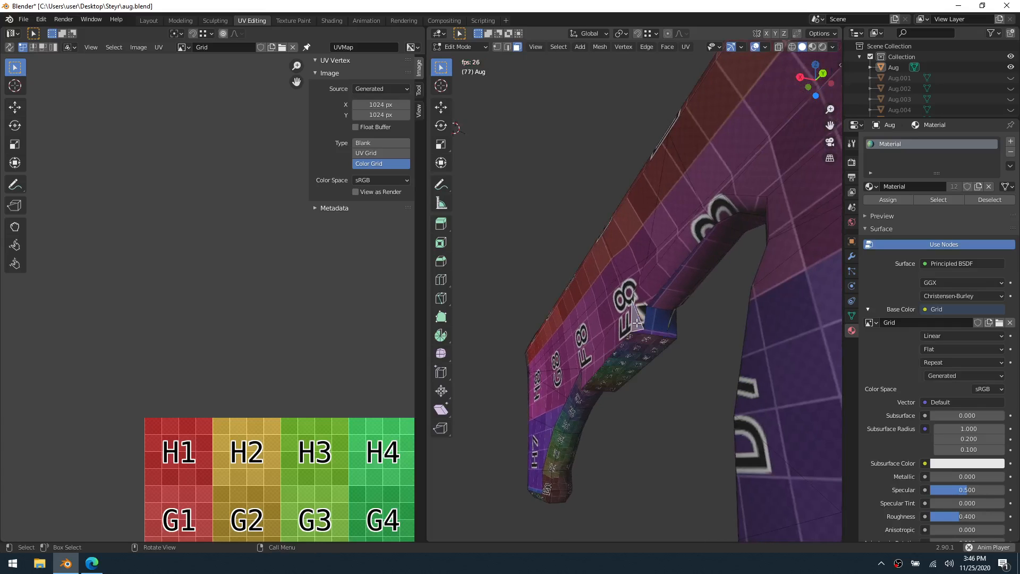
{"action": "left_click", "coordinate": [665, 330], "text": "shift"}
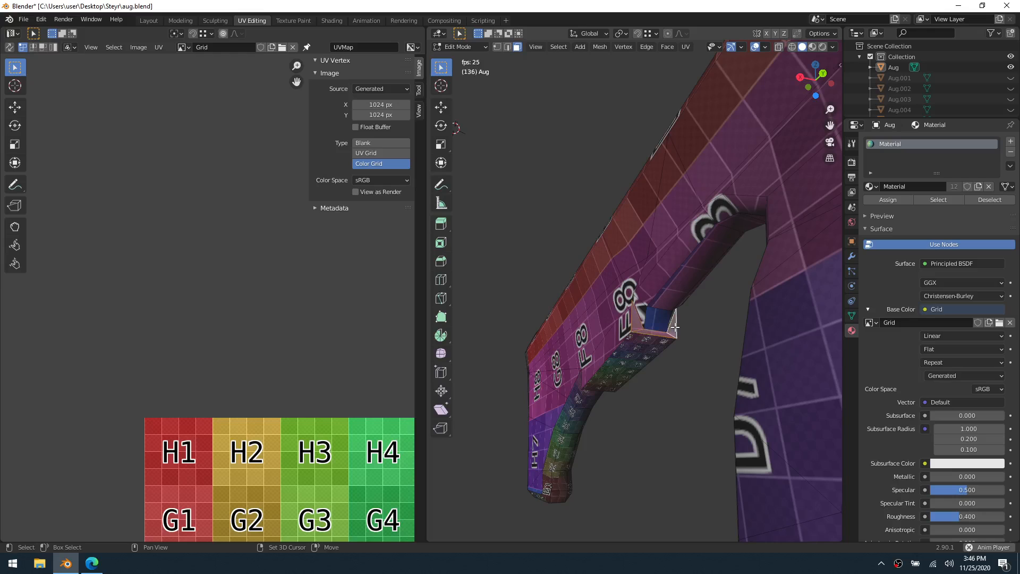
{"action": "key", "text": "u"}
{"action": "left_click", "coordinate": [677, 326]}
Try adding the recessed inner faces at the block's grip-side end to the frame selection
{"action": "middle_click_drag", "start_coordinate": [677, 327], "coordinate": [615, 373]}
{"action": "scroll", "coordinate": [513, 290], "scroll_direction": "up", "scroll_amount": 4}
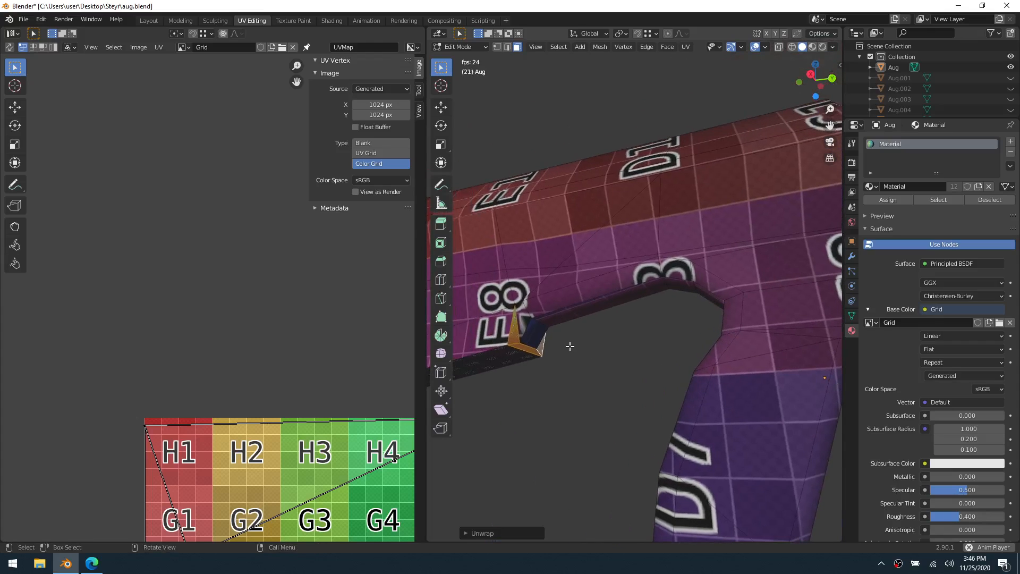
{"action": "left_click", "coordinate": [523, 328], "text": "shift"}
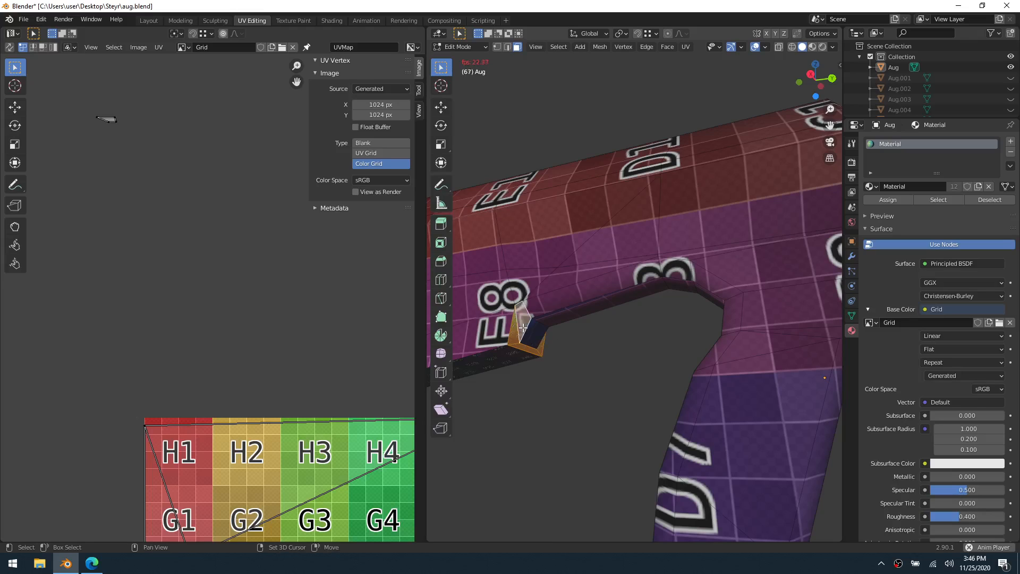
{"action": "left_click", "coordinate": [529, 335], "text": "shift"}
{"action": "middle_click_drag", "start_coordinate": [556, 342], "coordinate": [527, 348]}
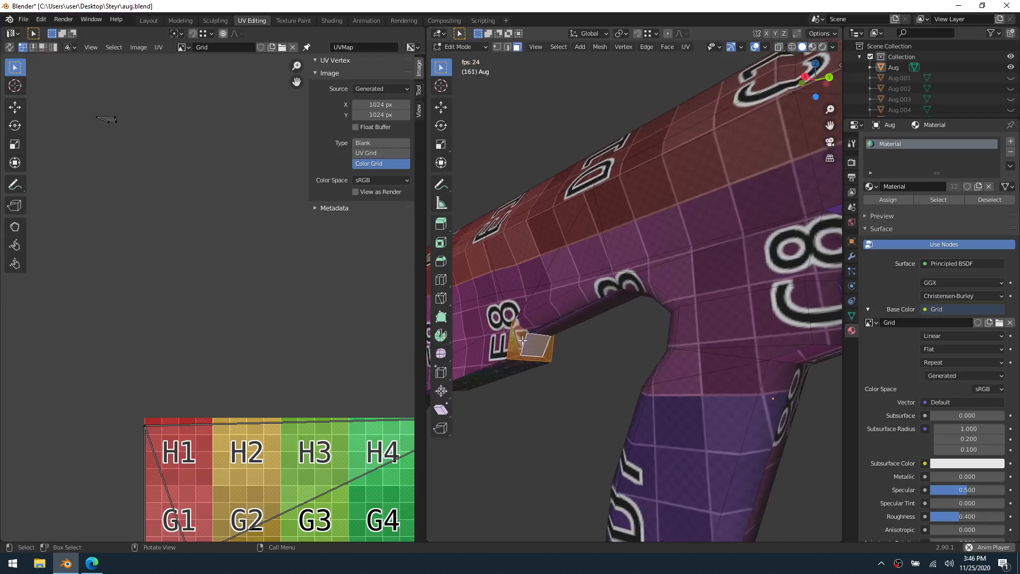
{"action": "left_click", "coordinate": [523, 339]}
Select the strip of faces from the grip's back edge along the body's underside to the projecting block, unwrap it and clear the selection
{"action": "middle_click_drag", "start_coordinate": [522, 339], "coordinate": [642, 291]}
{"action": "left_click", "coordinate": [607, 456]}
{"action": "left_click", "coordinate": [649, 240], "text": "ctrl"}
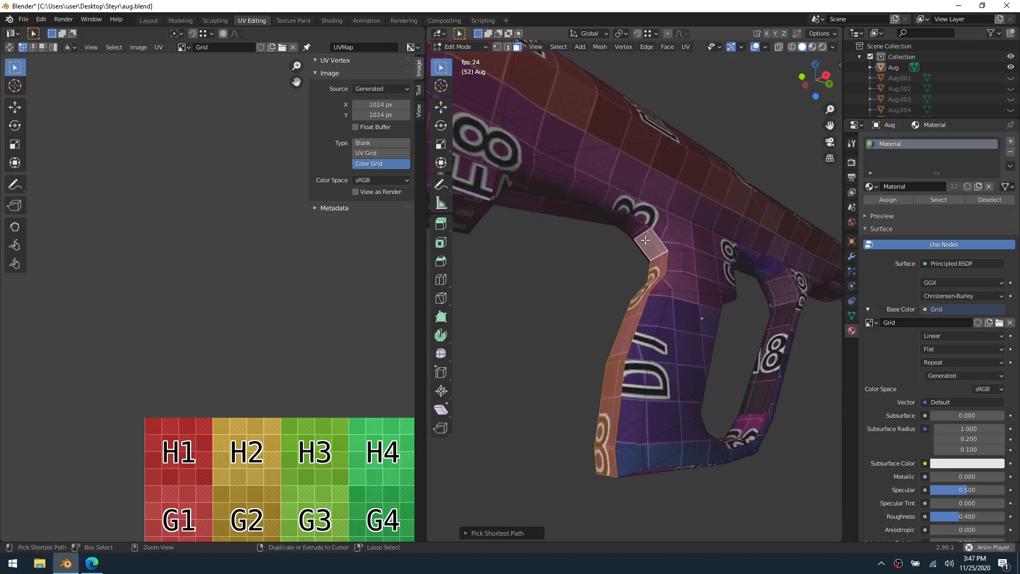
{"action": "middle_click_drag", "start_coordinate": [649, 240], "coordinate": [555, 267]}
{"action": "left_click", "coordinate": [553, 288], "text": "ctrl"}
{"action": "scroll", "coordinate": [555, 276], "scroll_direction": "up", "scroll_amount": 3}
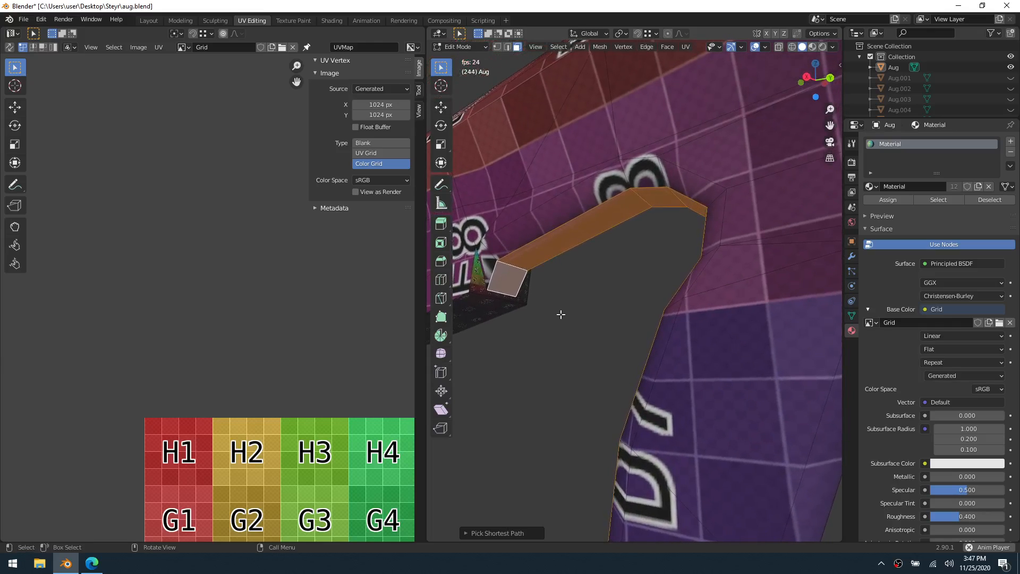
{"action": "middle_click_drag", "start_coordinate": [563, 316], "coordinate": [705, 312]}
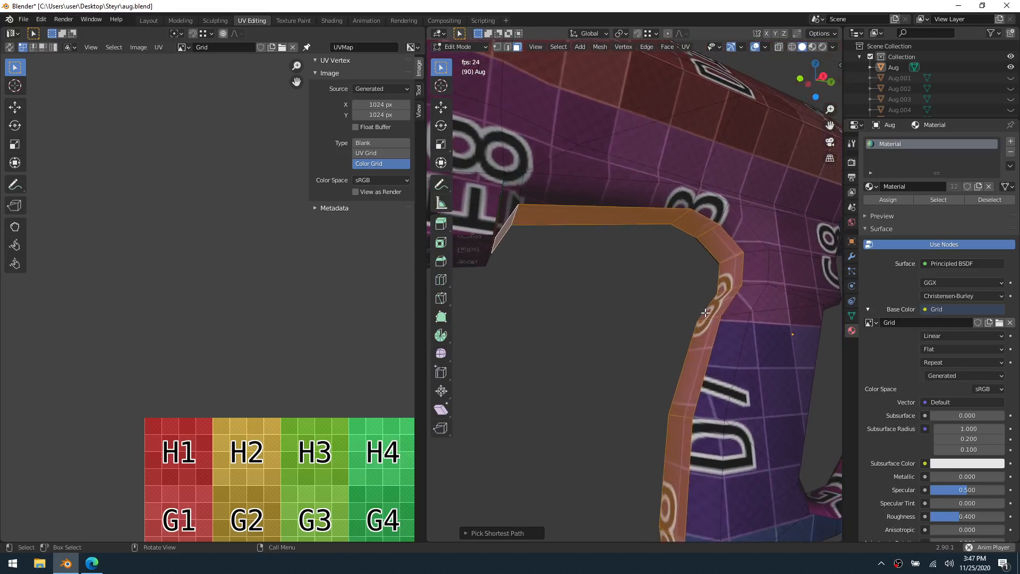
{"action": "key", "text": "u"}
{"action": "left_click", "coordinate": [705, 313]}
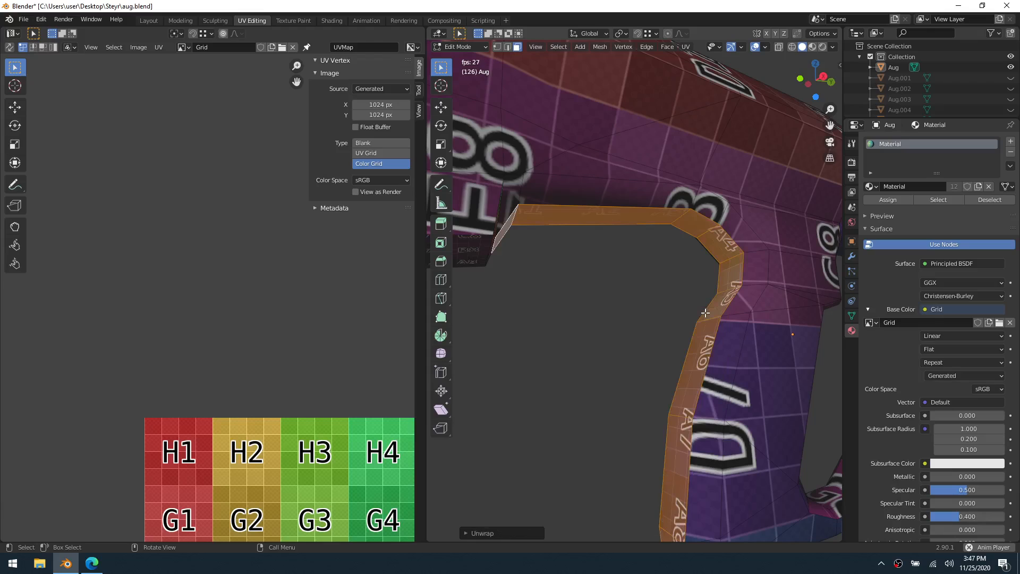
{"action": "left_click", "coordinate": [609, 346]}
Circle-select the faces on the flat bottom of the grip
{"action": "middle_click_drag", "start_coordinate": [609, 346], "coordinate": [558, 281]}
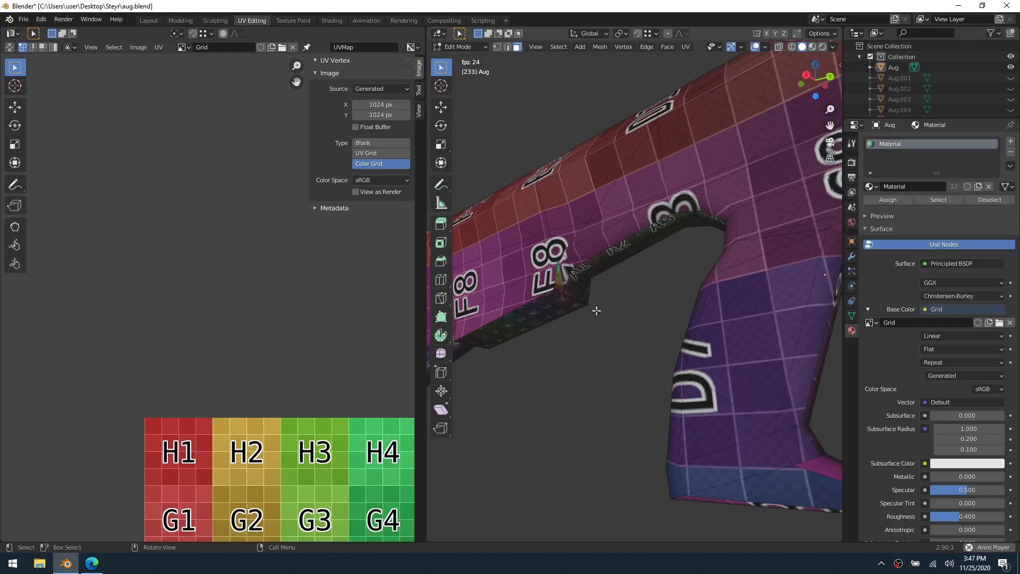
{"action": "middle_click_drag", "start_coordinate": [652, 372], "coordinate": [596, 341], "text": "shift"}
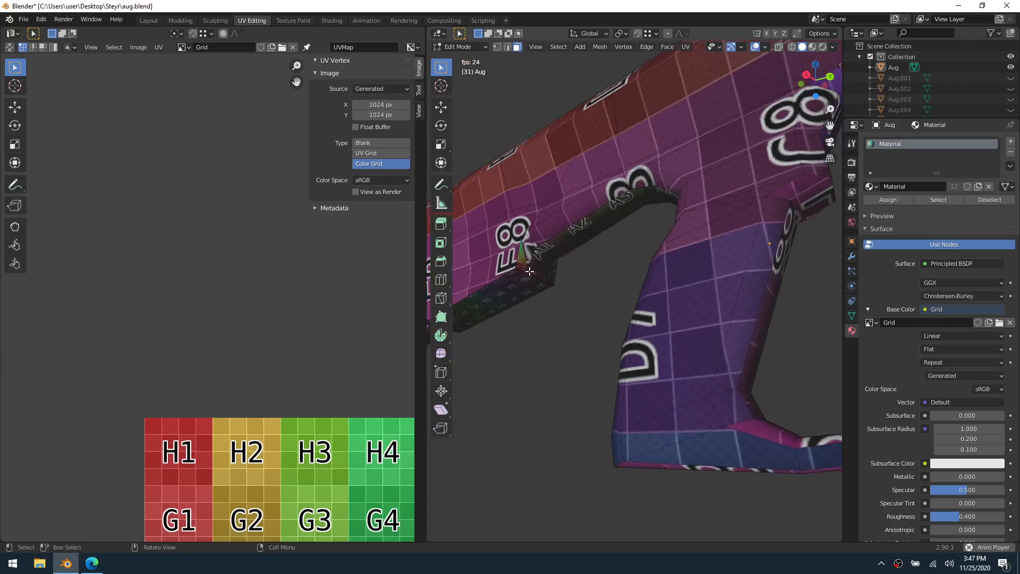
{"action": "middle_click_drag", "start_coordinate": [530, 272], "coordinate": [815, 291]}
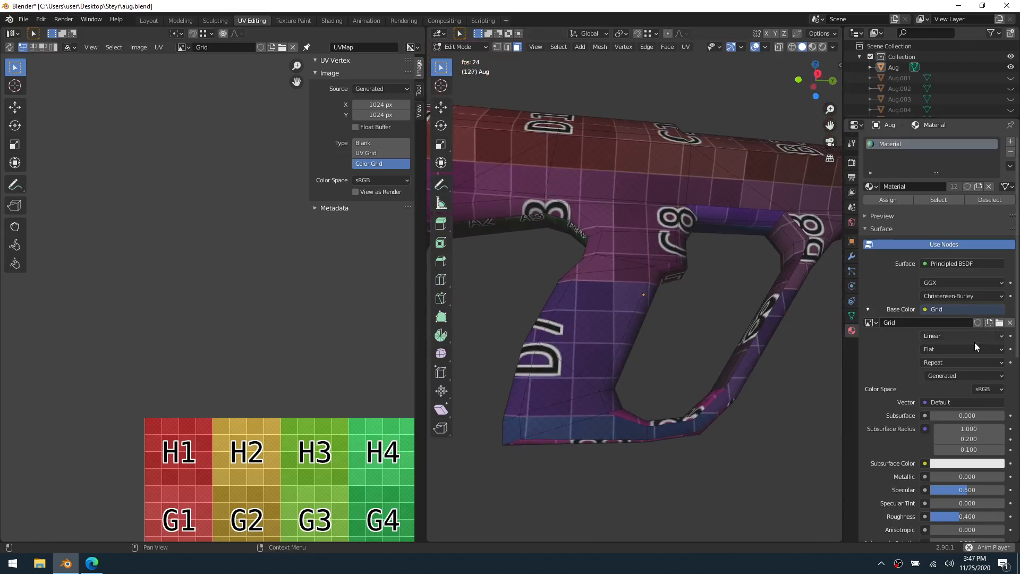
{"action": "middle_click_drag", "start_coordinate": [671, 392], "coordinate": [629, 362]}
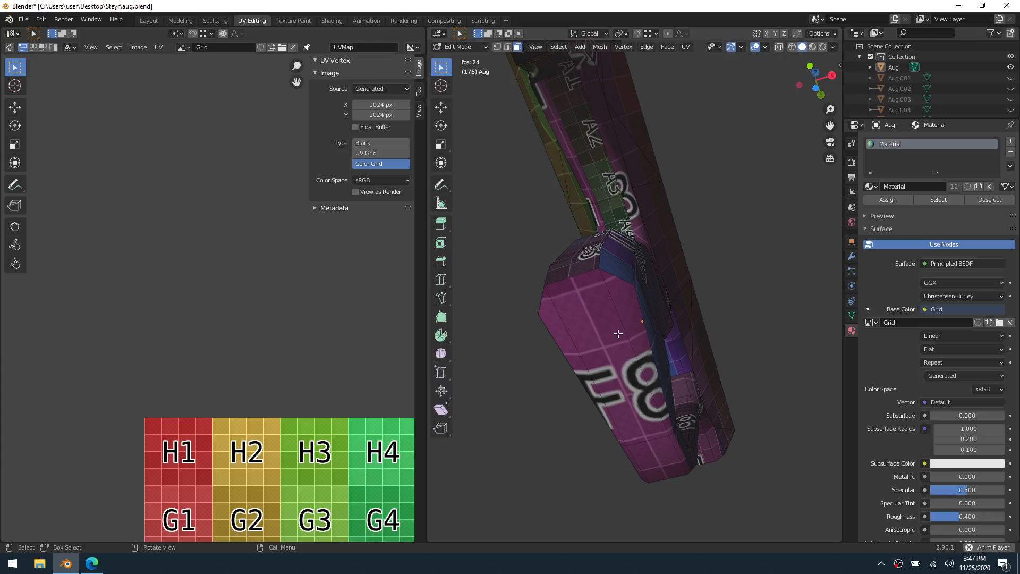
{"action": "key", "text": "c"}
{"action": "left_click_drag", "start_coordinate": [566, 320], "coordinate": [616, 320]}
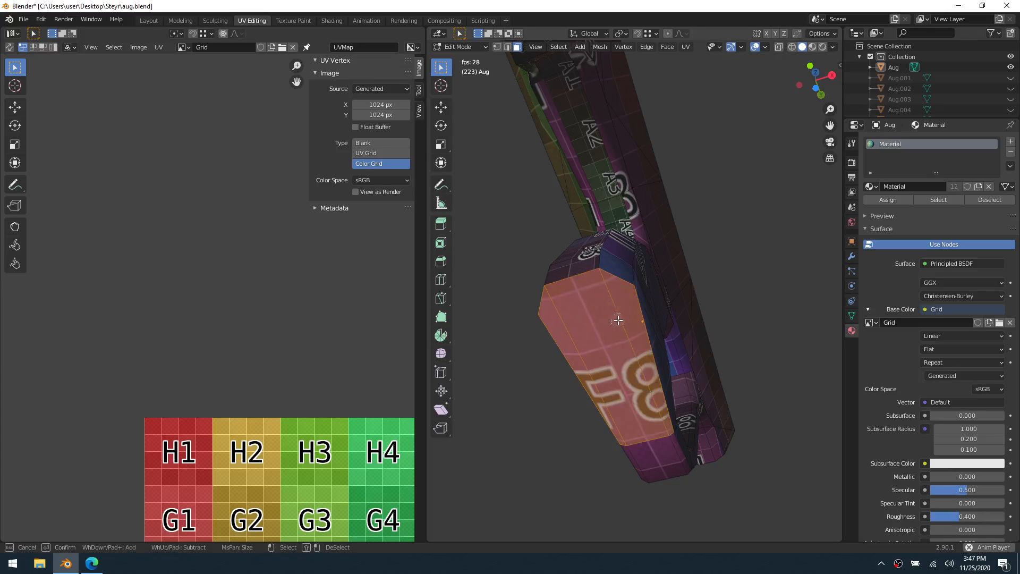
{"action": "key", "text": "Escape"}
Extend the selection from the grip's bottom along the outer strip of the hand guard up to the main body
{"action": "mouse_move", "coordinate": [652, 287]}
{"action": "middle_mouse_down"}
{"action": "mouse_move", "coordinate": [597, 266]}
{"action": "mouse_move", "coordinate": [772, 325]}
{"action": "mouse_move", "coordinate": [638, 396]}
{"action": "middle_mouse_up"}
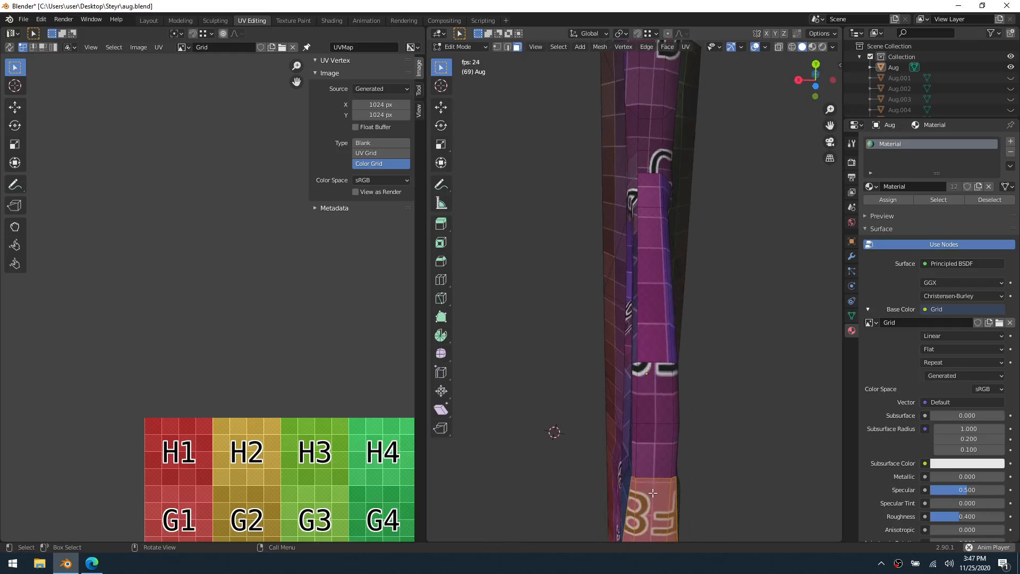
{"action": "key", "text": "c"}
{"action": "mouse_move", "coordinate": [642, 464]}
{"action": "left_mouse_down"}
{"action": "mouse_move", "coordinate": [665, 451]}
{"action": "mouse_move", "coordinate": [642, 359]}
{"action": "mouse_move", "coordinate": [667, 354]}
{"action": "left_mouse_up"}
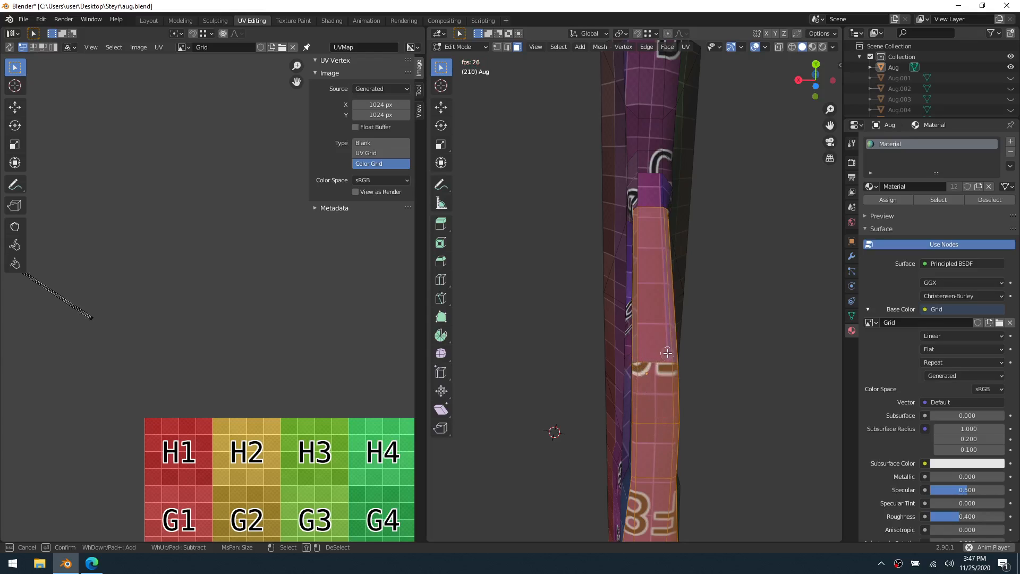
{"action": "key", "text": "Escape"}
{"action": "middle_click_drag", "start_coordinate": [666, 289], "coordinate": [564, 341], "text": "shift"}
{"action": "key", "text": "c"}
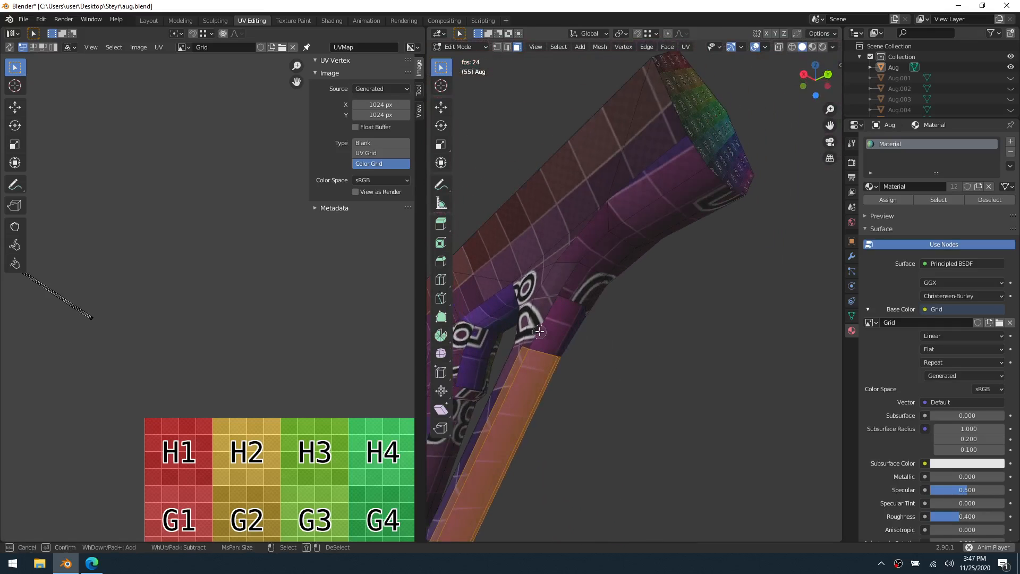
{"action": "left_click", "coordinate": [543, 335]}
{"action": "mouse_move", "coordinate": [543, 335]}
{"action": "left_mouse_down"}
{"action": "mouse_move", "coordinate": [571, 301]}
{"action": "mouse_move", "coordinate": [532, 323]}
{"action": "left_mouse_up"}
{"action": "key", "text": "Escape"}
Stop the animation playback and extend the guard-strip selection along the body's underside to its open end
{"action": "middle_click_drag", "start_coordinate": [588, 337], "coordinate": [705, 341]}
{"action": "scroll", "coordinate": [629, 331], "scroll_direction": "up", "scroll_amount": 2}
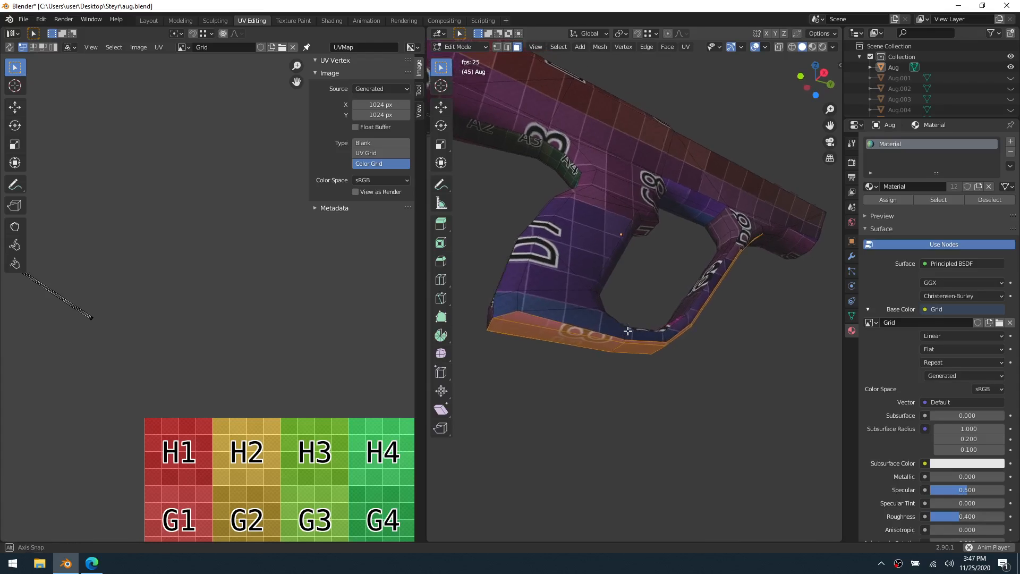
{"action": "mouse_move", "coordinate": [567, 333]}
{"action": "middle_mouse_down"}
{"action": "mouse_move", "coordinate": [518, 343]}
{"action": "mouse_move", "coordinate": [582, 342]}
{"action": "middle_mouse_up"}
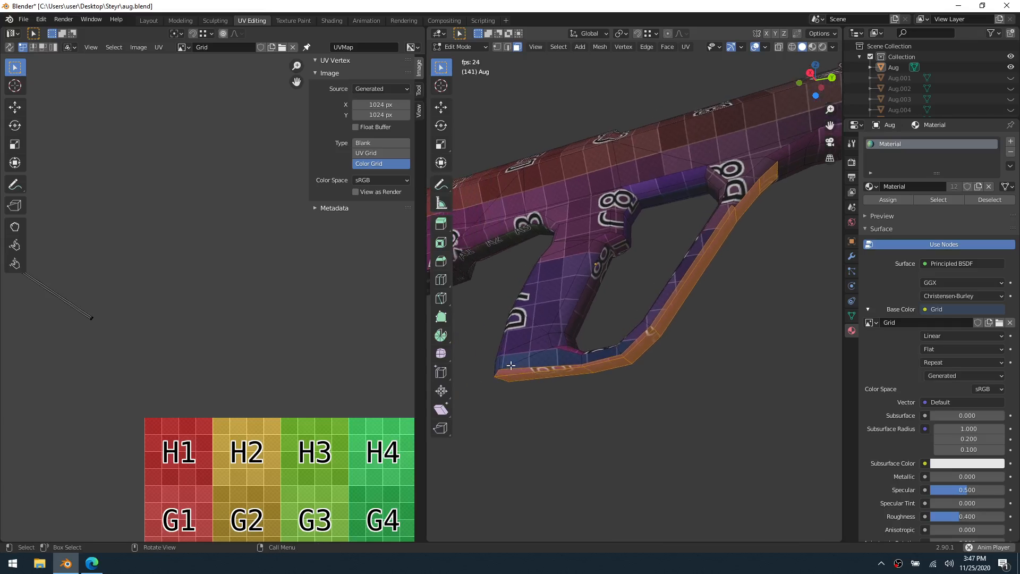
{"action": "middle_click_drag", "start_coordinate": [711, 276], "coordinate": [580, 268]}
{"action": "key", "text": "space"}
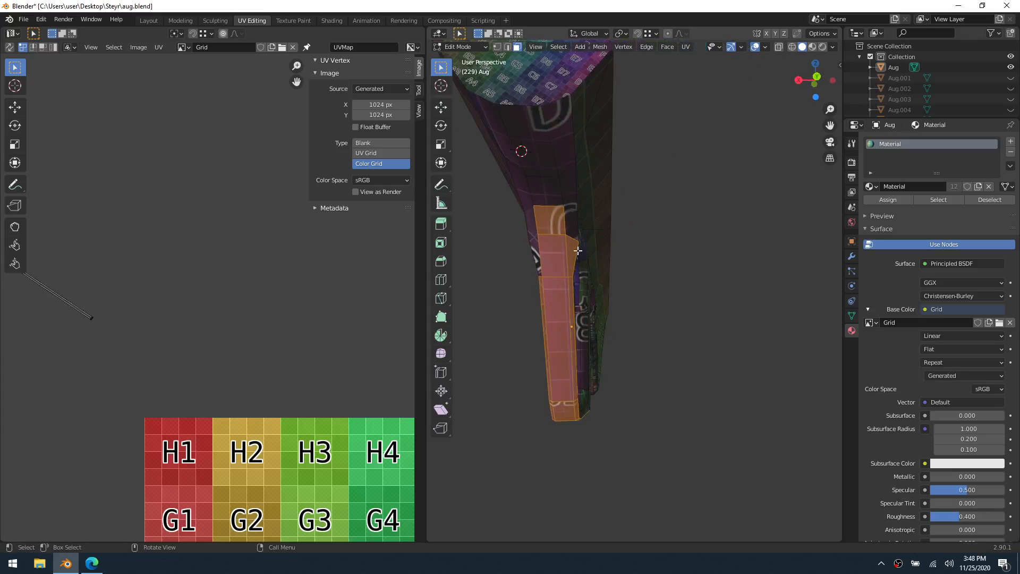
{"action": "key", "text": "c"}
{"action": "key", "text": "Escape"}
{"action": "middle_click_drag", "start_coordinate": [576, 250], "coordinate": [664, 292]}
{"action": "middle_click_drag", "start_coordinate": [659, 292], "coordinate": [584, 258]}
{"action": "key", "text": "c"}
{"action": "mouse_move", "coordinate": [579, 262]}
{"action": "left_mouse_down"}
{"action": "mouse_move", "coordinate": [595, 223]}
{"action": "mouse_move", "coordinate": [632, 203]}
{"action": "left_mouse_up"}
{"action": "right_click", "coordinate": [659, 206]}
{"action": "middle_click_drag", "start_coordinate": [658, 206], "coordinate": [613, 367]}
{"action": "key", "text": "c"}
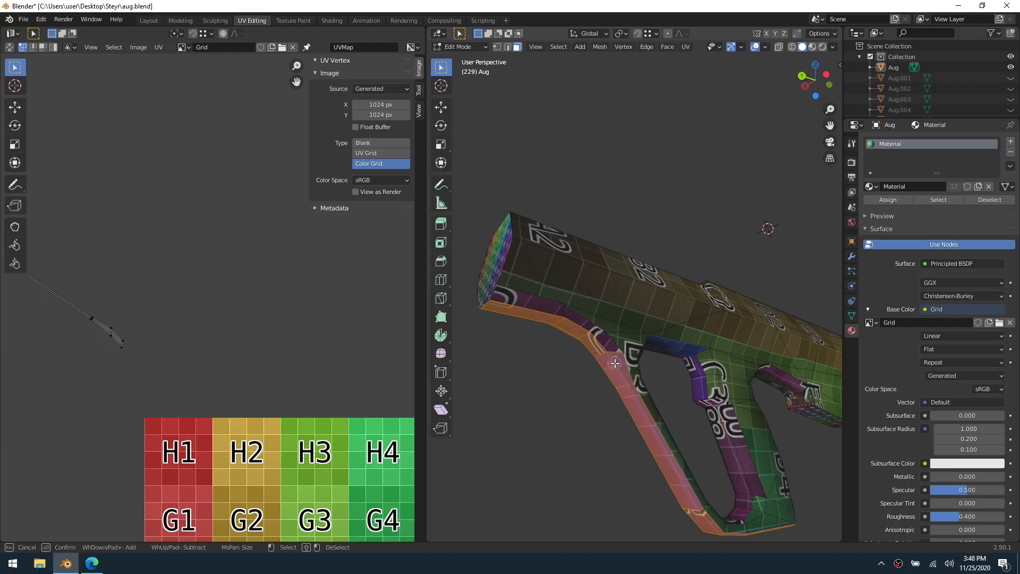
{"action": "right_click", "coordinate": [552, 319]}
{"action": "middle_click_drag", "start_coordinate": [552, 320], "coordinate": [644, 374]}
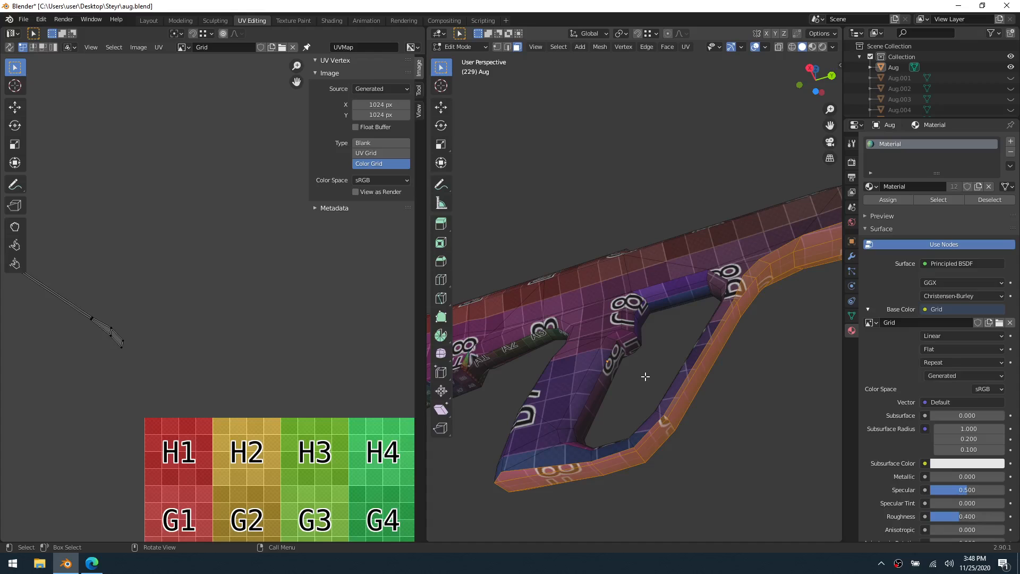
Unwrap the selected strip running from the grip's bottom over the hand guard to the body's end, and clear the selection
{"action": "middle_click_drag", "start_coordinate": [656, 379], "coordinate": [701, 338]}
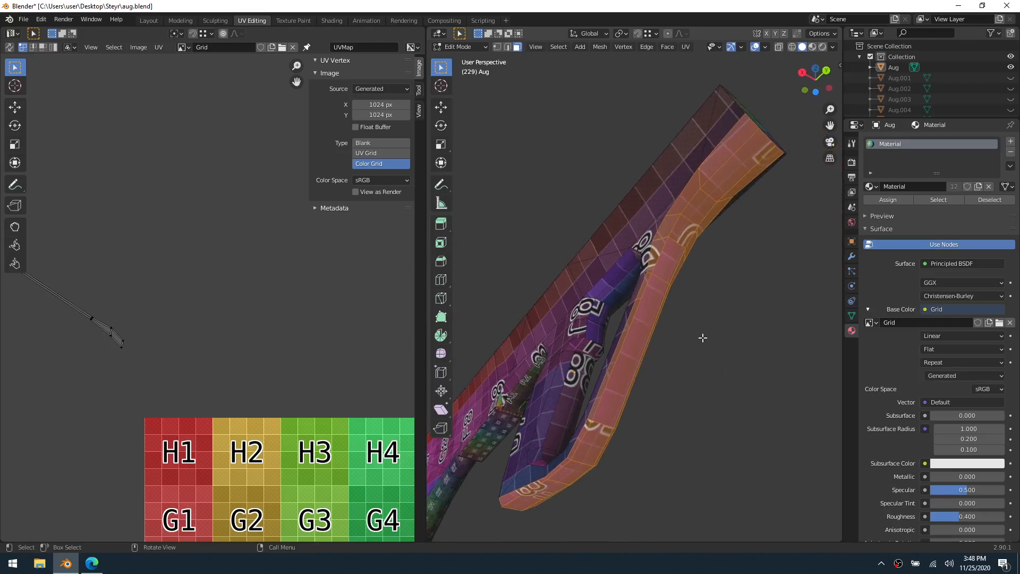
{"action": "key", "text": "u"}
{"action": "left_click", "coordinate": [703, 336]}
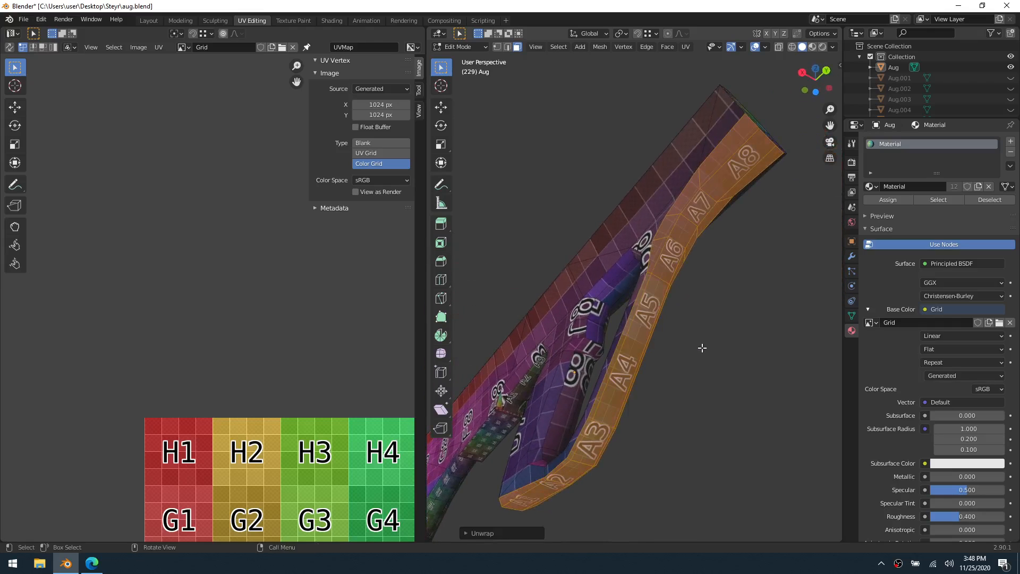
{"action": "key", "text": "alt+a"}
Select the grip's inner faces facing the guard opening, below the small ledge, and unwrap them
{"action": "middle_click_drag", "start_coordinate": [702, 348], "coordinate": [709, 332]}
{"action": "middle_click_drag", "start_coordinate": [622, 383], "coordinate": [683, 314], "text": "shift"}
{"action": "scroll", "coordinate": [663, 366], "scroll_direction": "up", "scroll_amount": 2}
{"action": "middle_click_drag", "start_coordinate": [662, 367], "coordinate": [639, 367]}
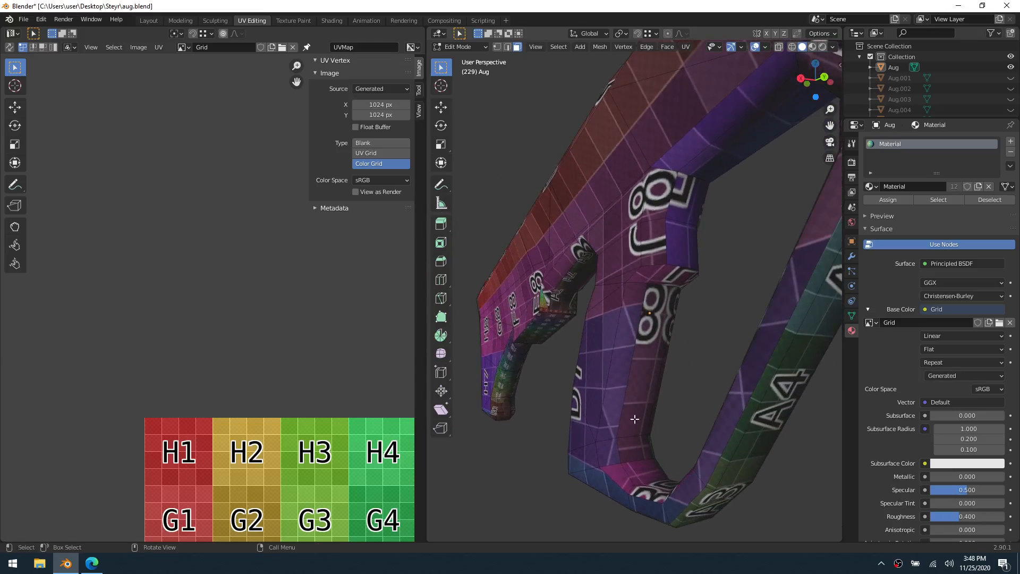
{"action": "key", "text": "c"}
{"action": "mouse_move", "coordinate": [627, 436]}
{"action": "left_mouse_down"}
{"action": "mouse_move", "coordinate": [618, 441]}
{"action": "mouse_move", "coordinate": [641, 435]}
{"action": "left_mouse_up"}
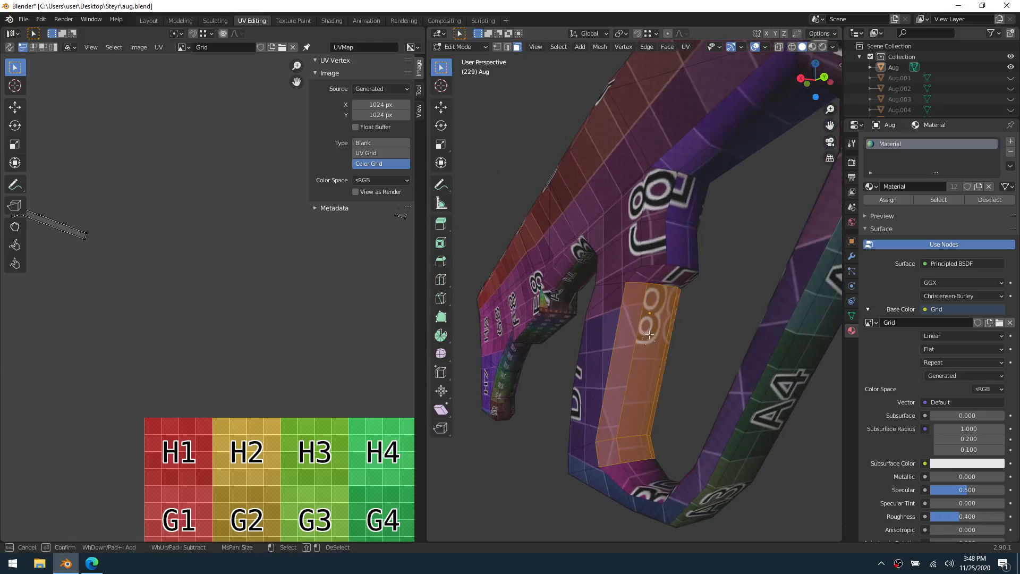
{"action": "key", "text": "Escape"}
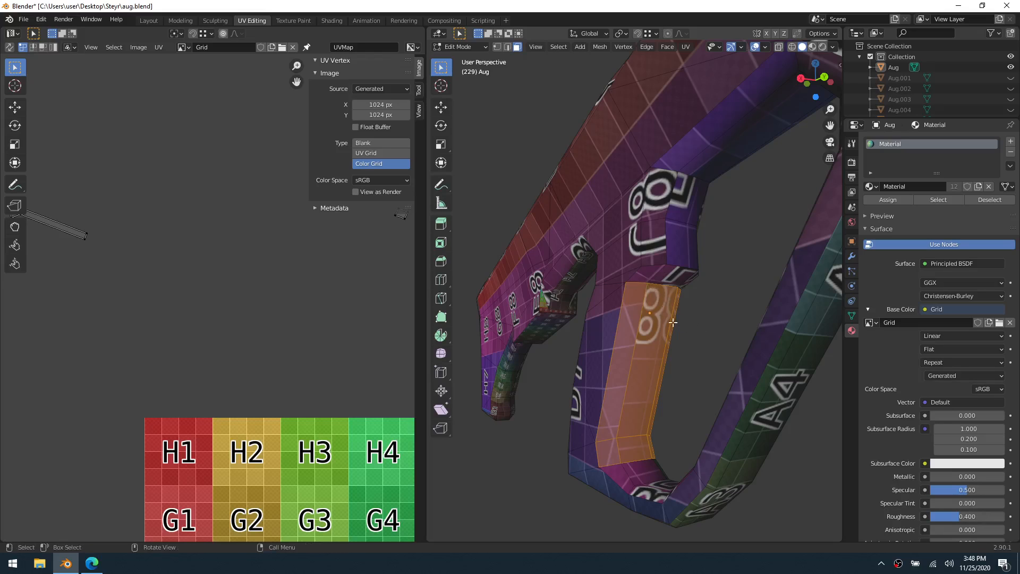
{"action": "middle_click_drag", "start_coordinate": [674, 322], "coordinate": [618, 317]}
{"action": "key", "text": "u"}
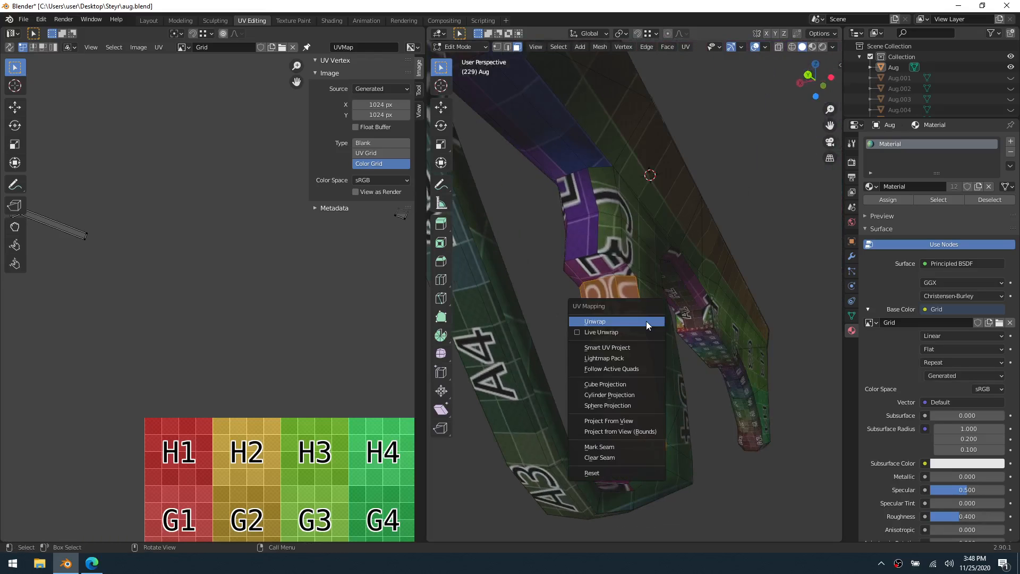
{"action": "left_click", "coordinate": [646, 320]}
{"action": "key", "text": "c"}
{"action": "left_click_drag", "start_coordinate": [581, 282], "coordinate": [602, 279]}
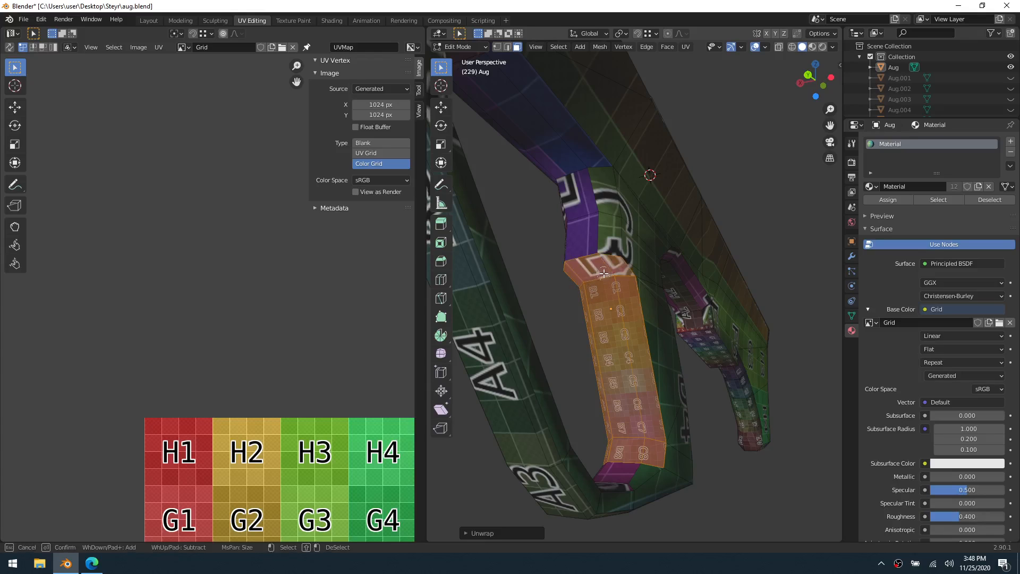
{"action": "key", "text": "Escape"}
Clear the selection, select only the small ledge faces directly above the grip's inner strip and unwrap them
{"action": "key", "text": "alt+a"}
{"action": "key", "text": "c"}
{"action": "left_click", "coordinate": [576, 272]}
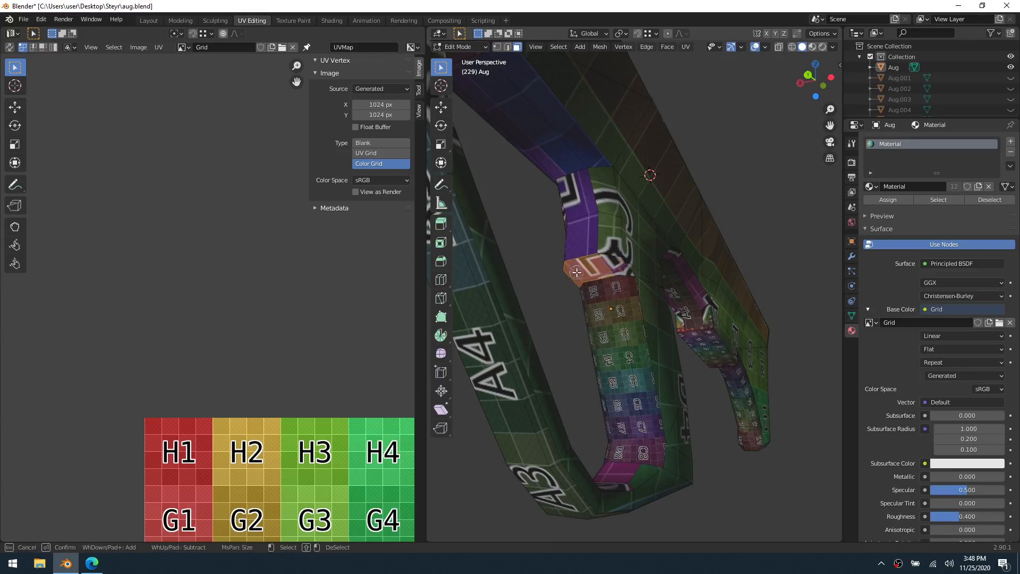
{"action": "key", "text": "Escape"}
{"action": "key", "text": "u"}
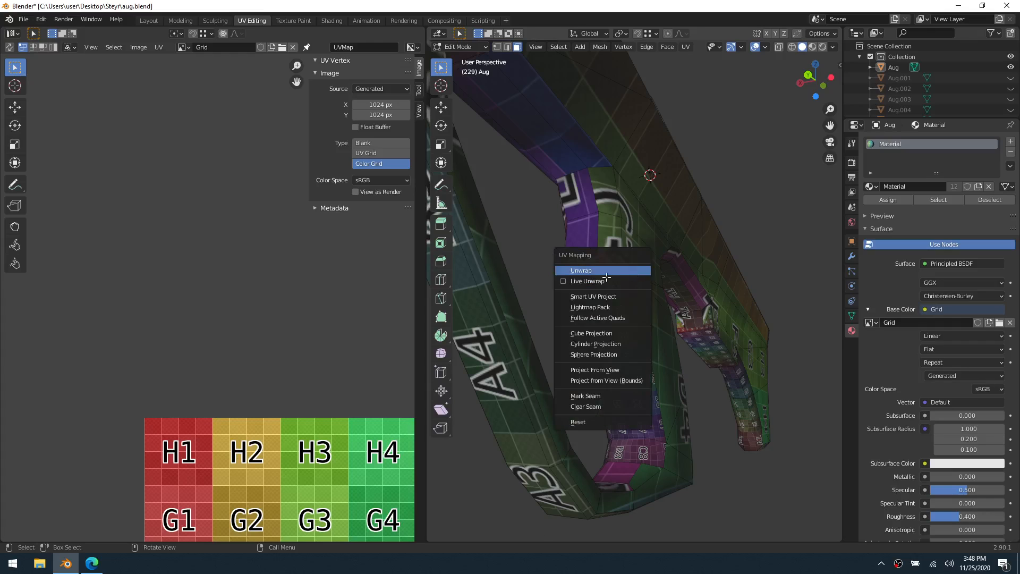
{"action": "left_click", "coordinate": [632, 270]}
Add the bent faces above the ledge, up to the top of the guard opening, to the selection and unwrap them
{"action": "middle_click_drag", "start_coordinate": [622, 242], "coordinate": [669, 236]}
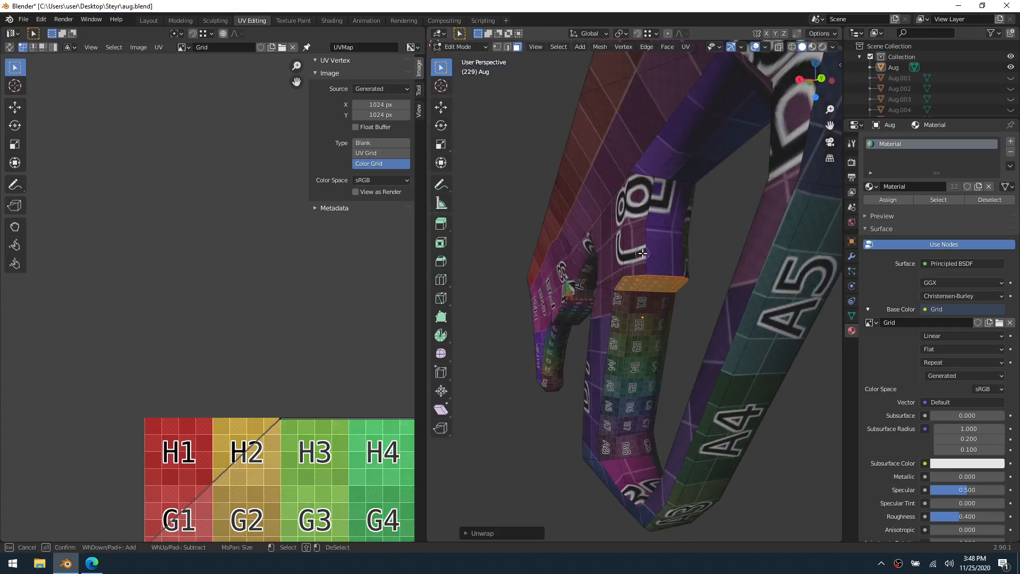
{"action": "key", "text": "c"}
{"action": "left_click", "coordinate": [644, 252]}
{"action": "mouse_move", "coordinate": [642, 224]}
{"action": "left_mouse_down"}
{"action": "mouse_move", "coordinate": [668, 223]}
{"action": "mouse_move", "coordinate": [680, 236]}
{"action": "left_mouse_up"}
{"action": "key", "text": "Escape"}
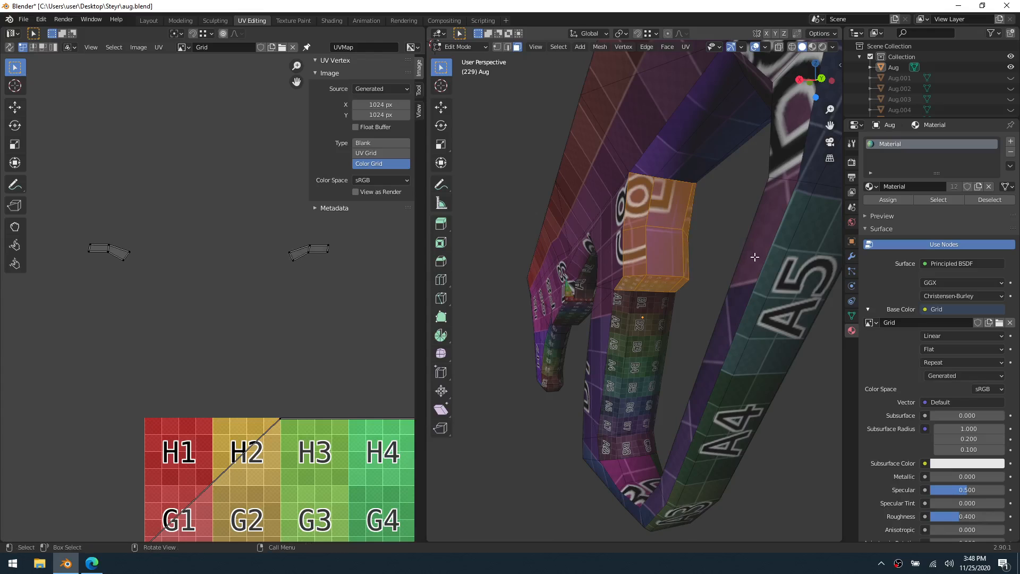
{"action": "middle_click_drag", "start_coordinate": [706, 237], "coordinate": [655, 278]}
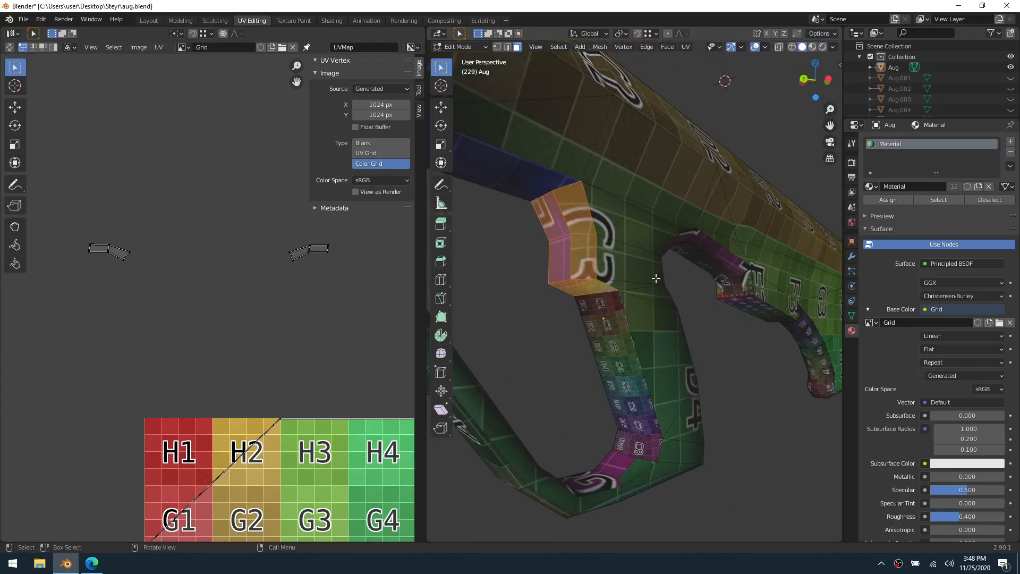
{"action": "middle_click_drag", "start_coordinate": [567, 300], "coordinate": [726, 406]}
{"action": "key", "text": "u"}
{"action": "left_click", "coordinate": [570, 292]}
Add the curved inner faces at the bottom of the guard opening to the selection
{"action": "key", "text": "c"}
{"action": "left_click", "coordinate": [641, 392]}
{"action": "key", "text": "Escape"}
{"action": "key", "text": "c"}
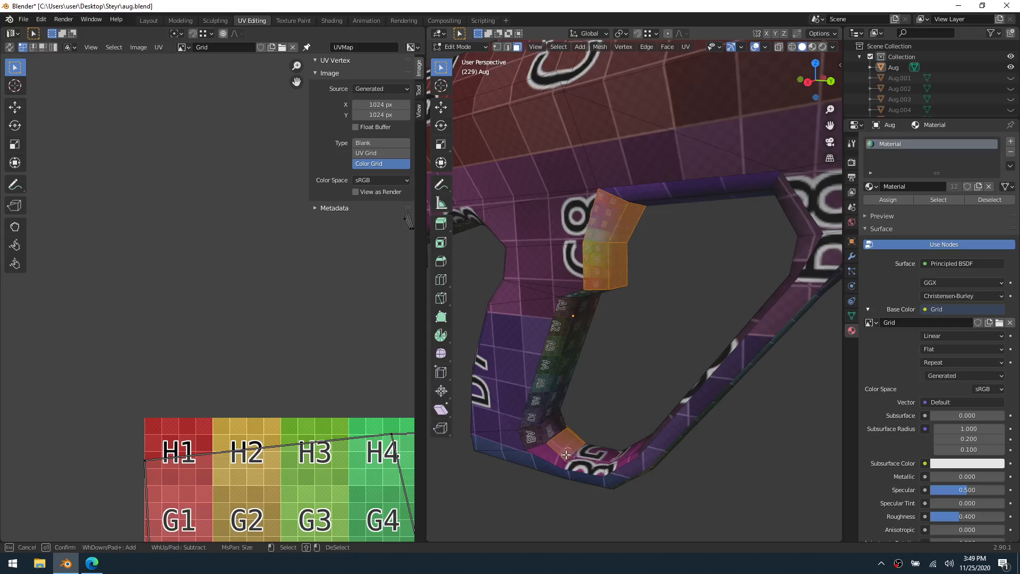
{"action": "mouse_move", "coordinate": [566, 454]}
{"action": "left_mouse_down"}
{"action": "mouse_move", "coordinate": [555, 452]}
{"action": "mouse_move", "coordinate": [621, 453]}
{"action": "left_mouse_up"}
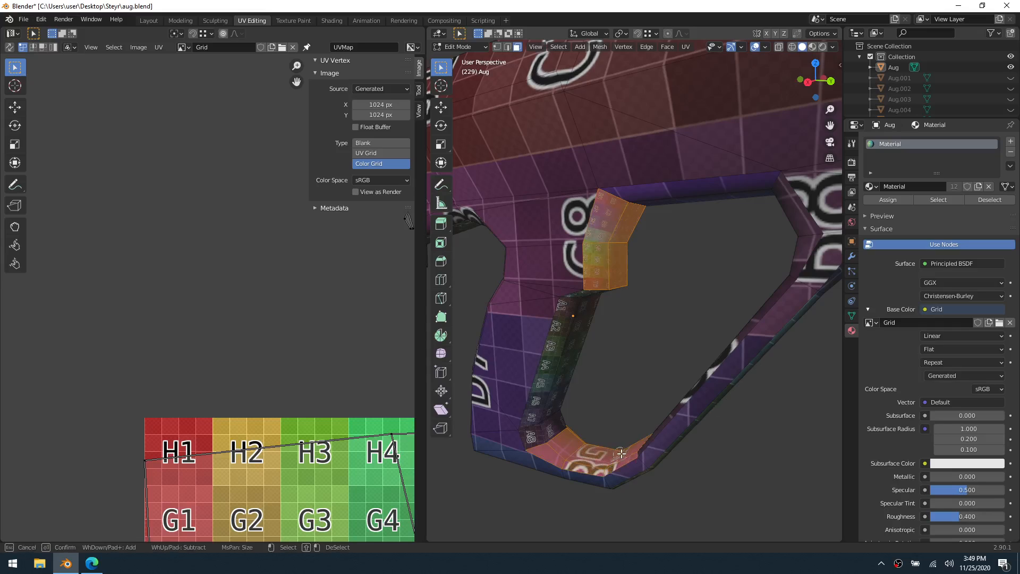
{"action": "key", "text": "Escape"}
Extend the selection up the inner side of the hand guard to the bend near the opening's top
{"action": "middle_click_drag", "start_coordinate": [649, 426], "coordinate": [785, 401]}
{"action": "key", "text": "c"}
{"action": "left_click", "coordinate": [717, 388]}
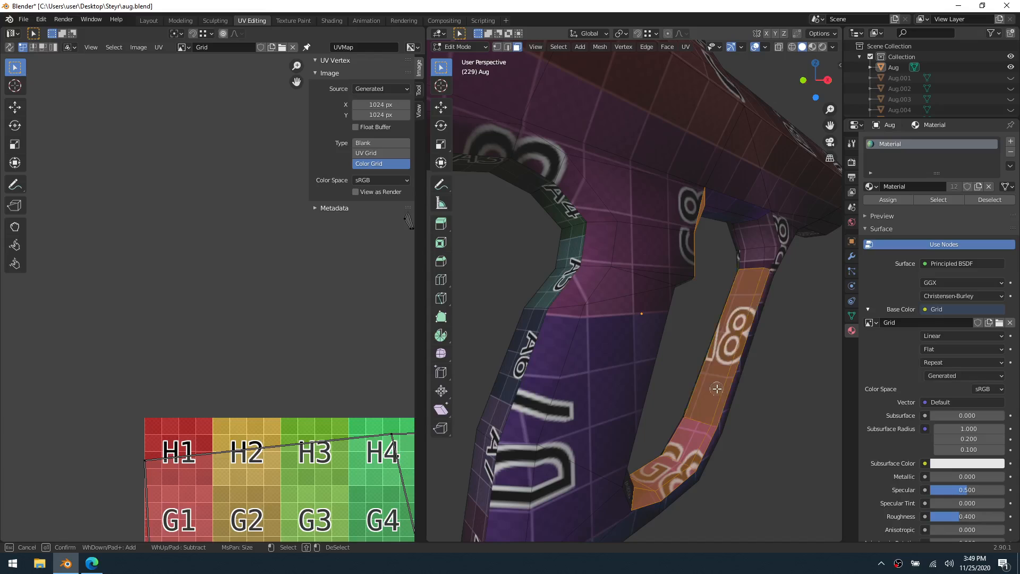
{"action": "left_click_drag", "start_coordinate": [756, 258], "coordinate": [760, 242]}
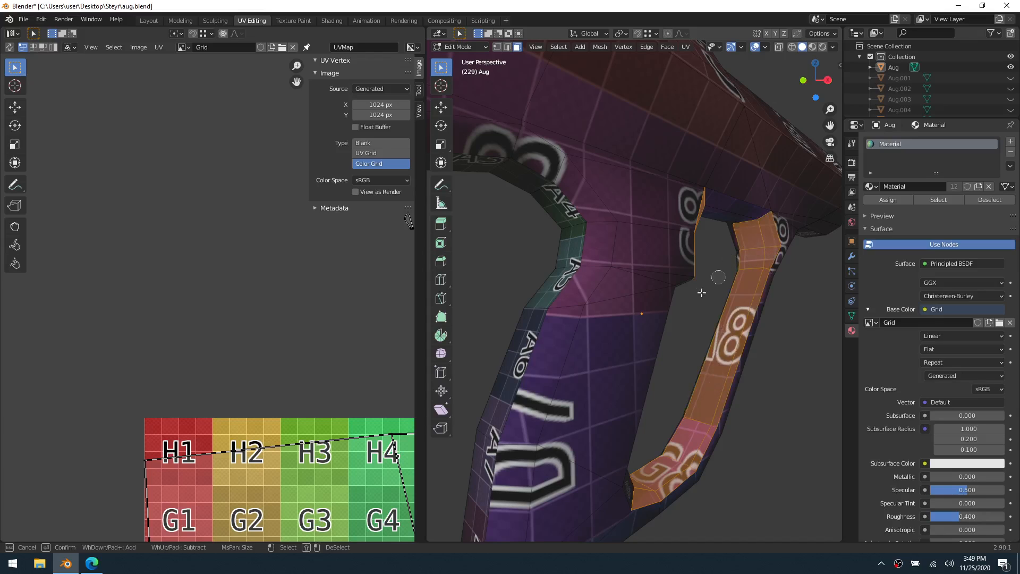
{"action": "key", "text": "Escape"}
Complete the selection of the hand guard's inner side with the remaining faces at its lower and upper bends and unwrap it
{"action": "middle_click_drag", "start_coordinate": [719, 277], "coordinate": [652, 371]}
{"action": "key", "text": "c"}
{"action": "left_click", "coordinate": [667, 437]}
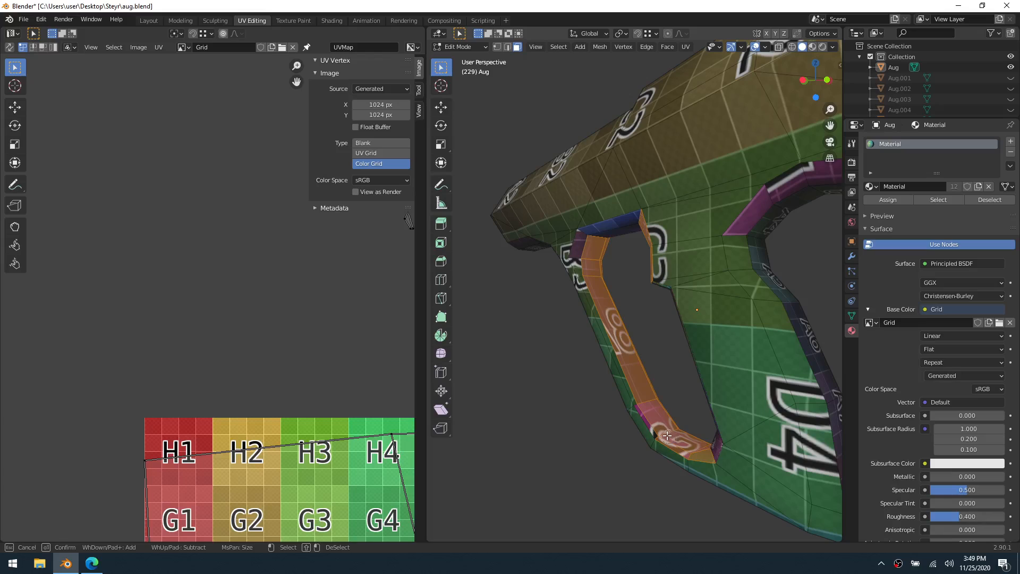
{"action": "left_click", "coordinate": [653, 420]}
{"action": "left_click_drag", "start_coordinate": [636, 386], "coordinate": [597, 297]}
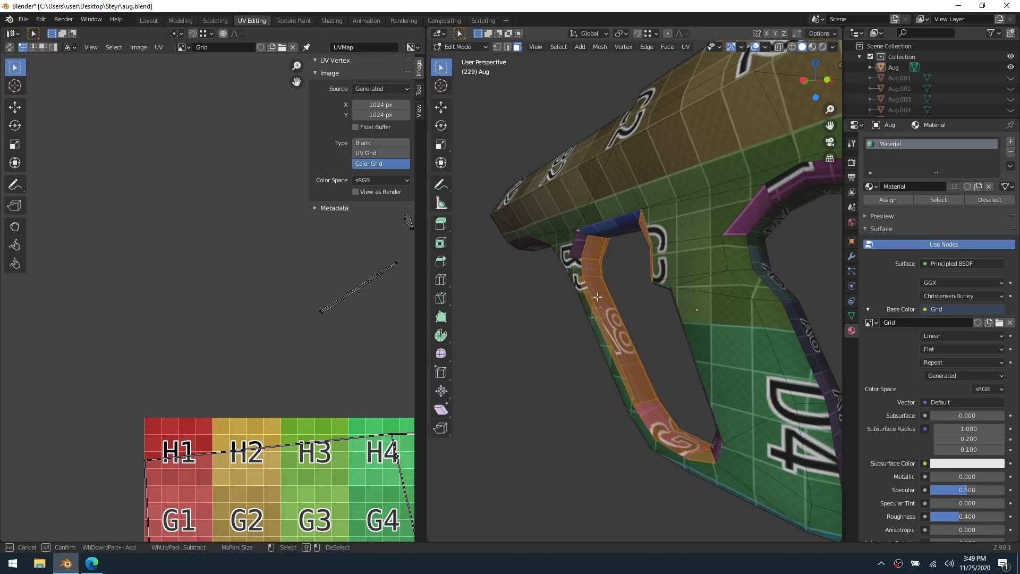
{"action": "left_click", "coordinate": [583, 259]}
{"action": "key", "text": "Escape"}
{"action": "middle_click_drag", "start_coordinate": [678, 317], "coordinate": [573, 321]}
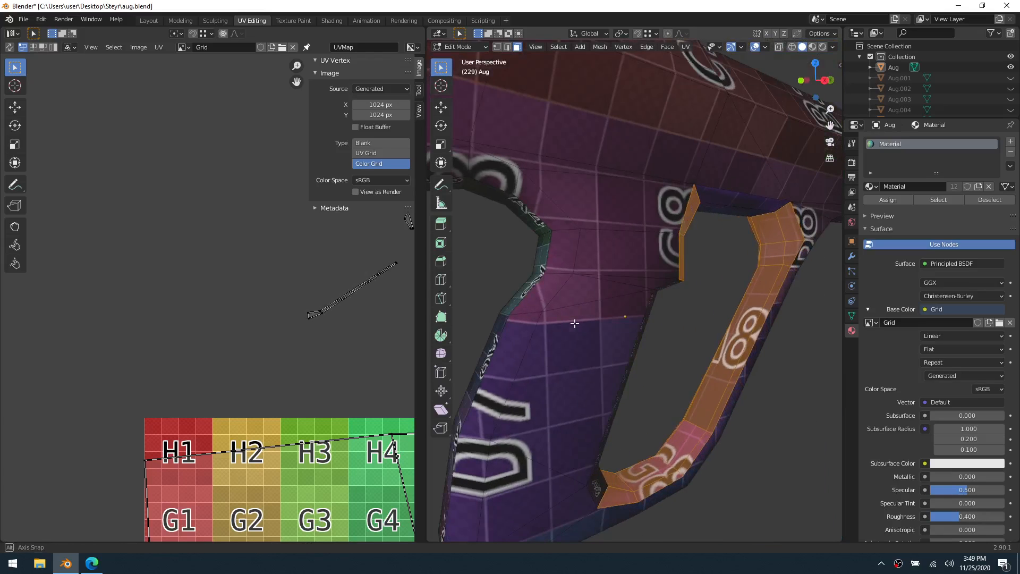
{"action": "key", "text": "u"}
{"action": "left_click", "coordinate": [747, 333]}
{"action": "middle_click_drag", "start_coordinate": [769, 344], "coordinate": [628, 450]}
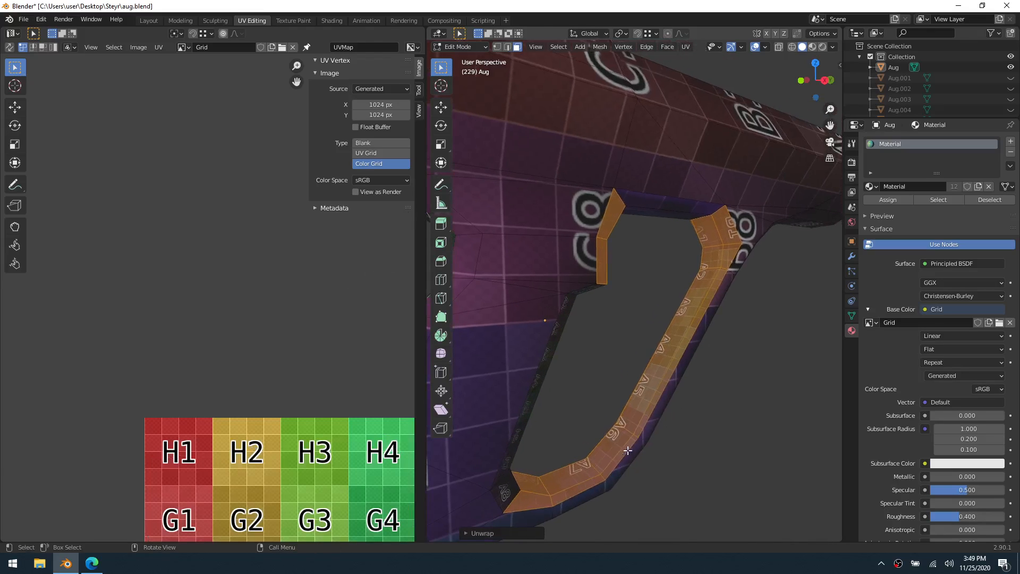
Clear the selection, select only the inner faces along the top of the guard opening and unwrap them
{"action": "middle_click_drag", "start_coordinate": [748, 251], "coordinate": [677, 219]}
{"action": "left_click", "coordinate": [631, 262]}
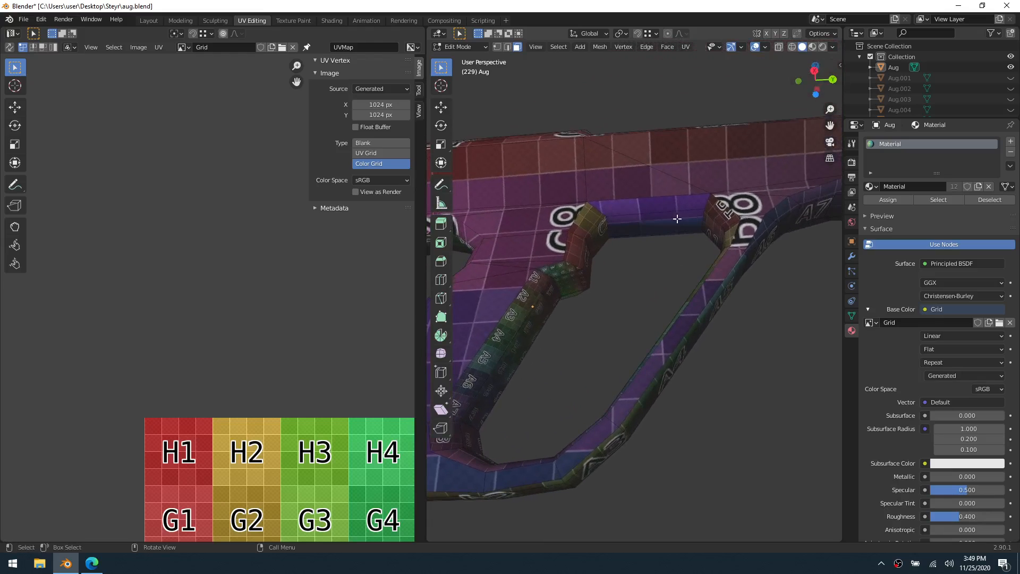
{"action": "key", "text": "c"}
{"action": "left_click_drag", "start_coordinate": [659, 212], "coordinate": [659, 230]}
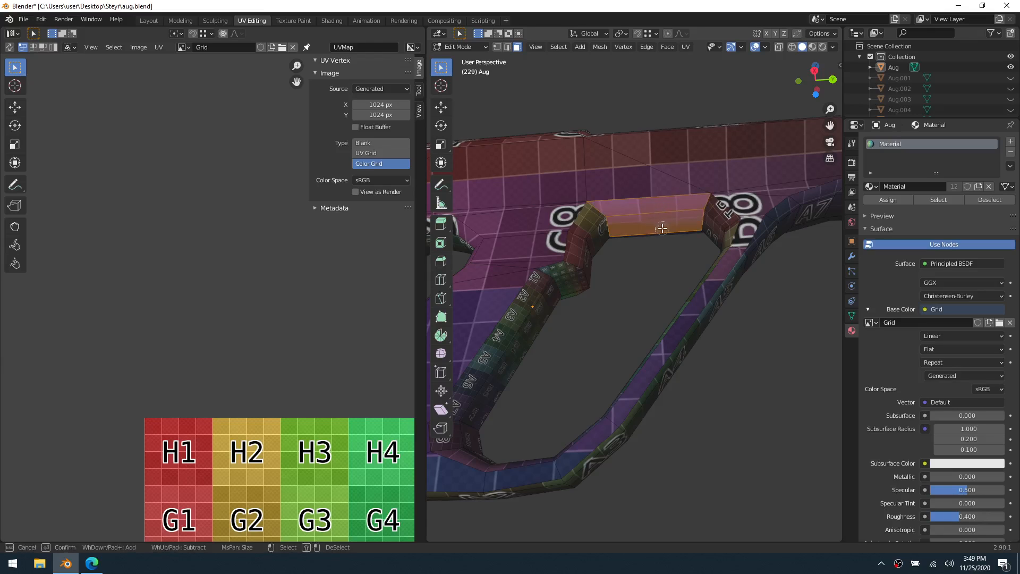
{"action": "right_click", "coordinate": [662, 228]}
{"action": "middle_click_drag", "start_coordinate": [662, 228], "coordinate": [663, 269]}
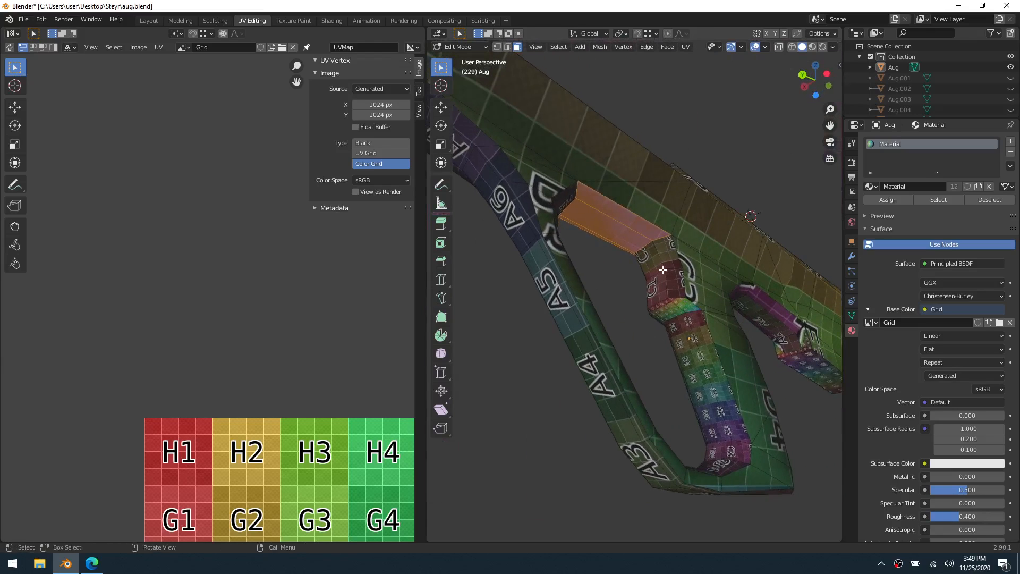
{"action": "key", "text": "u"}
{"action": "left_click", "coordinate": [663, 270]}
{"action": "left_click", "coordinate": [607, 285]}
Switch to Object Mode and save the project over auguvmapping.blend in the Steyr folder
{"action": "key", "text": "ctrl+Tab"}
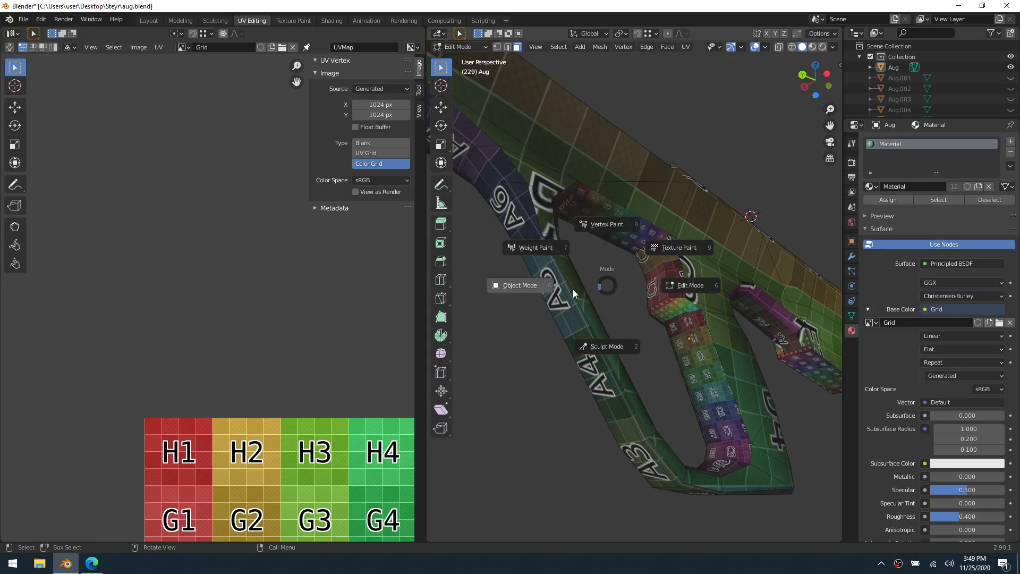
{"action": "left_click", "coordinate": [573, 289]}
{"action": "scroll", "coordinate": [604, 283], "scroll_direction": "down", "scroll_amount": 5}
{"action": "middle_click_drag", "start_coordinate": [607, 286], "coordinate": [701, 316]}
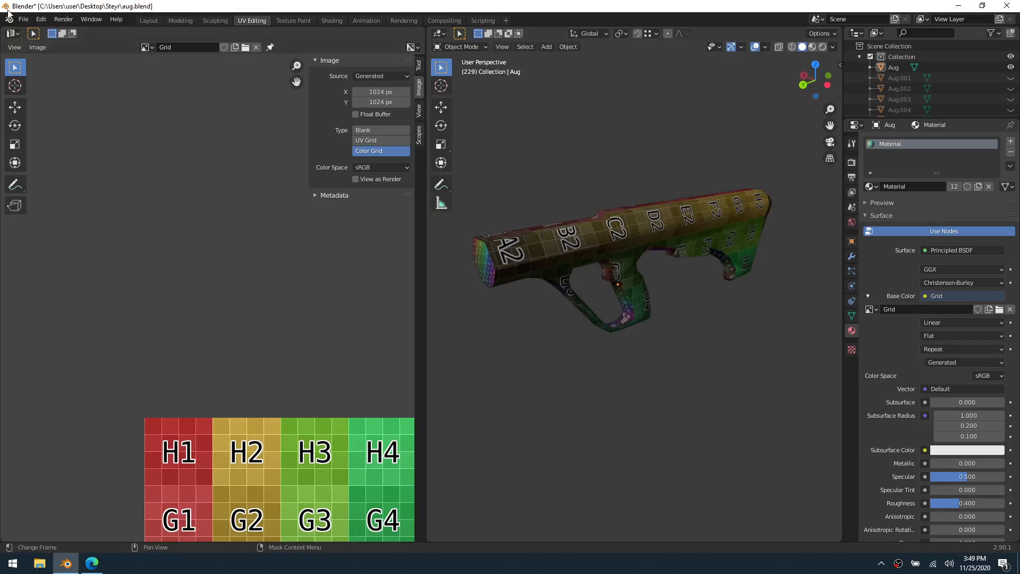
{"action": "left_click", "coordinate": [23, 19]}
{"action": "left_click", "coordinate": [75, 97]}
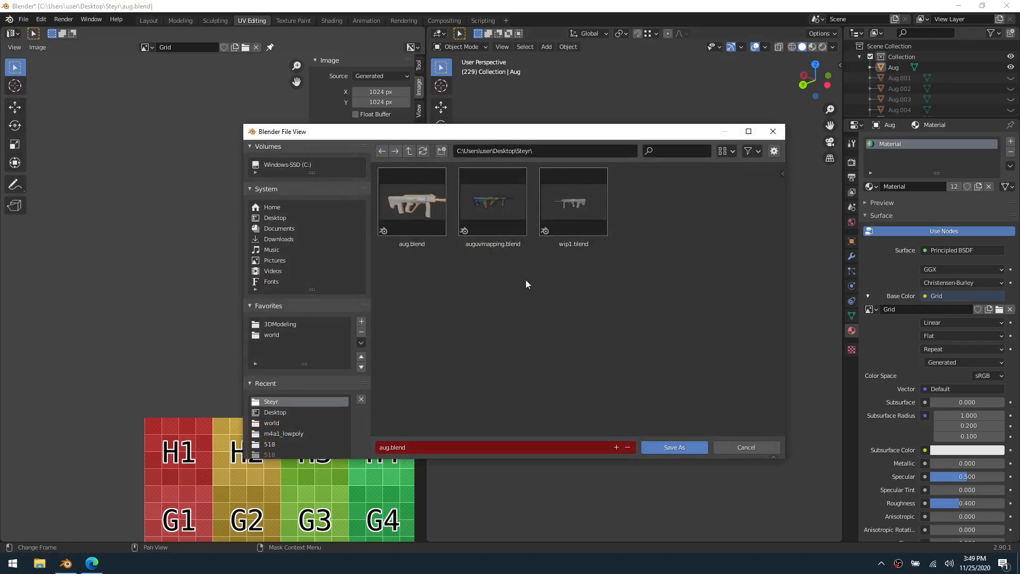
{"action": "double_click", "coordinate": [509, 218]}
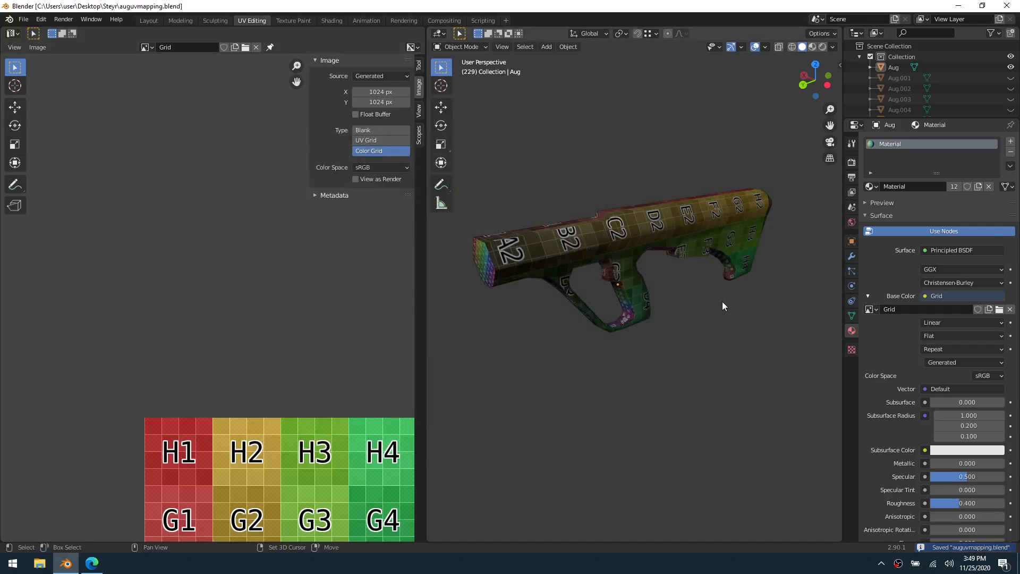
{"action": "scroll", "coordinate": [722, 301], "scroll_direction": "up", "scroll_amount": 3}
{"action": "mouse_move", "coordinate": [699, 313]}
{"action": "middle_mouse_down"}
{"action": "mouse_move", "coordinate": [613, 291]}
{"action": "mouse_move", "coordinate": [684, 311]}
{"action": "middle_mouse_up"}
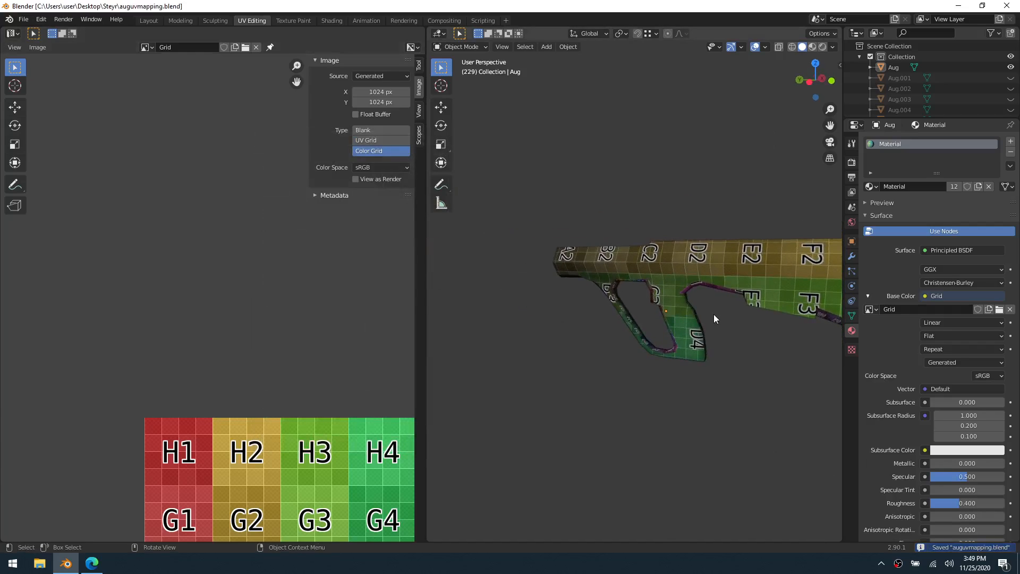
{"action": "key", "text": "grave"}
{"action": "key", "text": "Escape"}
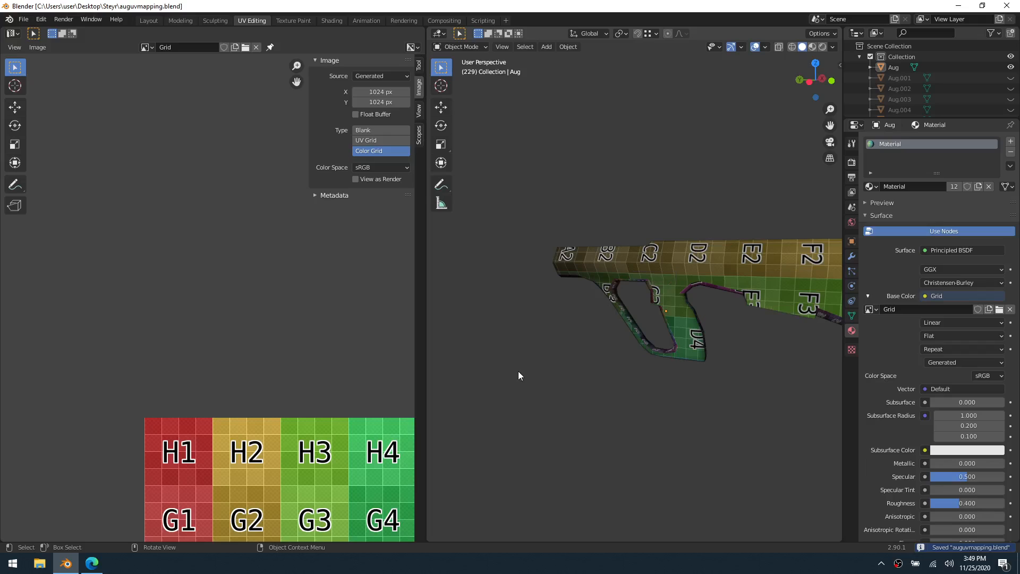
{"action": "left_click", "coordinate": [640, 356]}
{"action": "key", "text": "s"}
{"action": "key", "text": "x"}
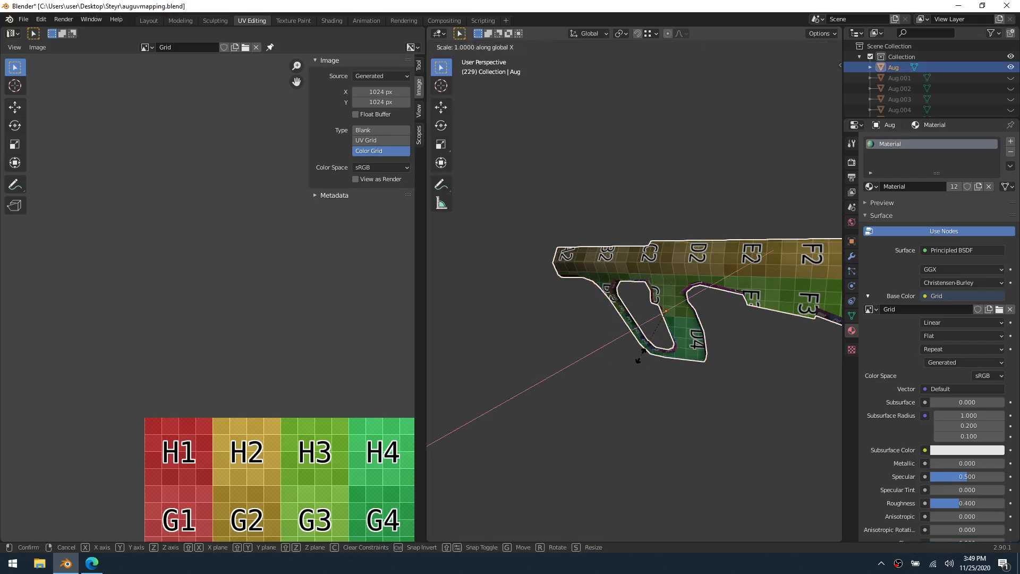
{"action": "key", "text": "Escape"}
Enter Edit Mode on the body and select the three edge strip faces running from behind the grip to the stock
{"action": "key", "text": "grave"}
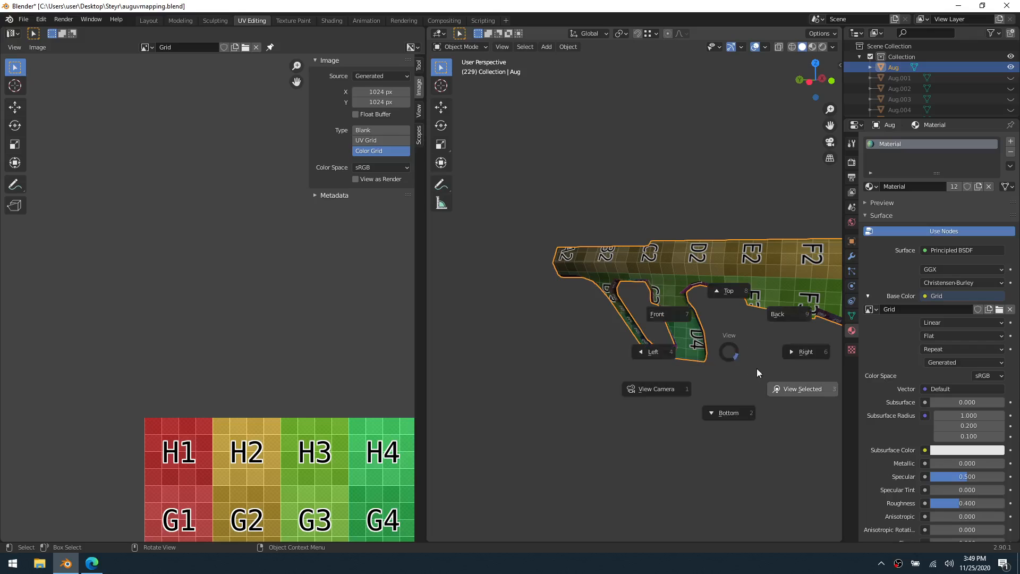
{"action": "left_click", "coordinate": [755, 368]}
{"action": "middle_click_drag", "start_coordinate": [753, 368], "coordinate": [686, 293]}
{"action": "scroll", "coordinate": [647, 347], "scroll_direction": "up", "scroll_amount": 5}
{"action": "scroll", "coordinate": [588, 274], "scroll_direction": "up", "scroll_amount": 2}
{"action": "middle_click_drag", "start_coordinate": [588, 273], "coordinate": [619, 310]}
{"action": "scroll", "coordinate": [543, 292], "scroll_direction": "up", "scroll_amount": 2}
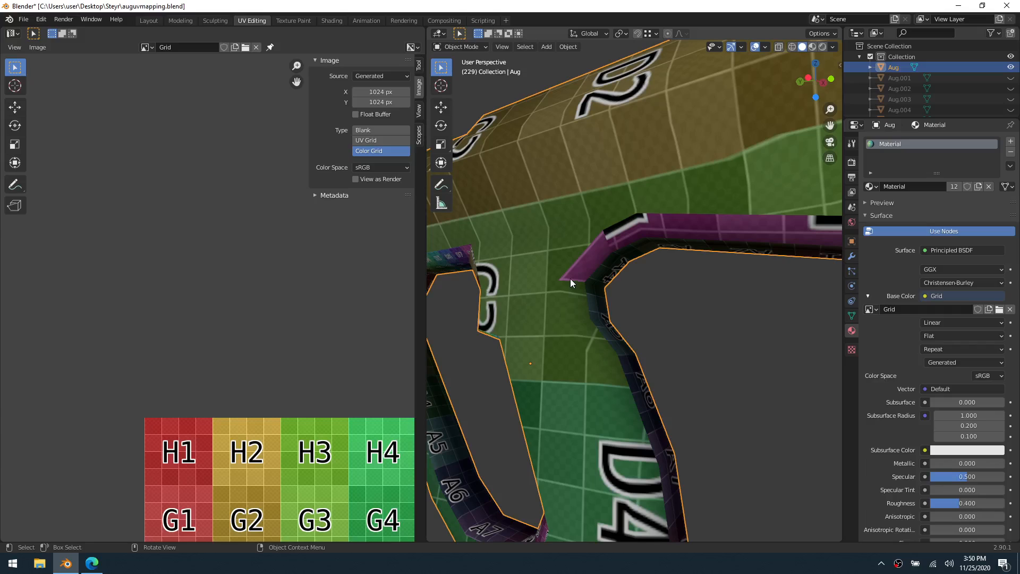
{"action": "key", "text": "ctrl+Tab"}
{"action": "left_click", "coordinate": [609, 282]}
{"action": "key", "text": "2"}
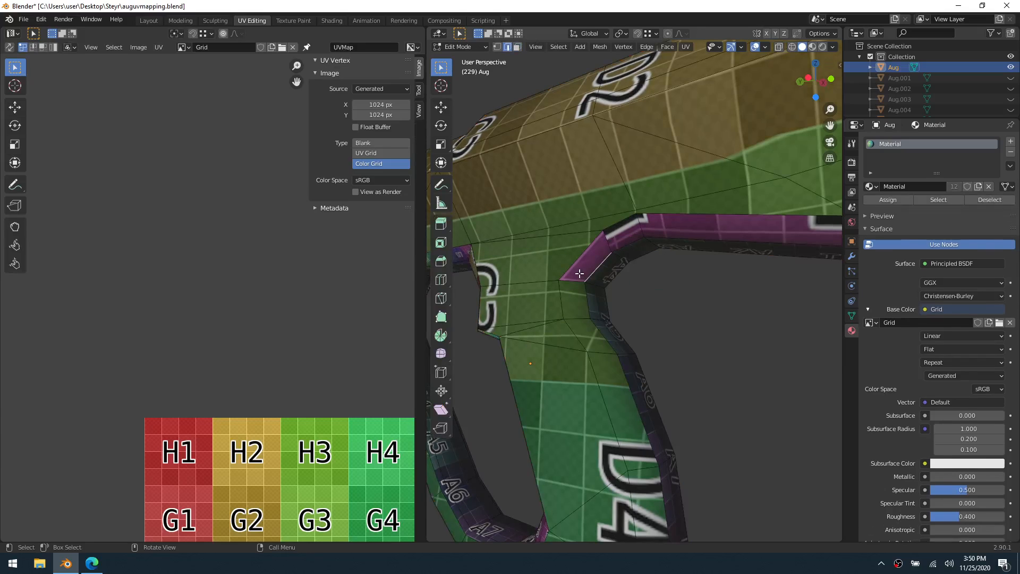
{"action": "key", "text": "3"}
{"action": "left_click", "coordinate": [579, 273]}
{"action": "scroll", "coordinate": [688, 292], "scroll_direction": "down", "scroll_amount": 3}
{"action": "scroll", "coordinate": [639, 286], "scroll_direction": "up", "scroll_amount": 2}
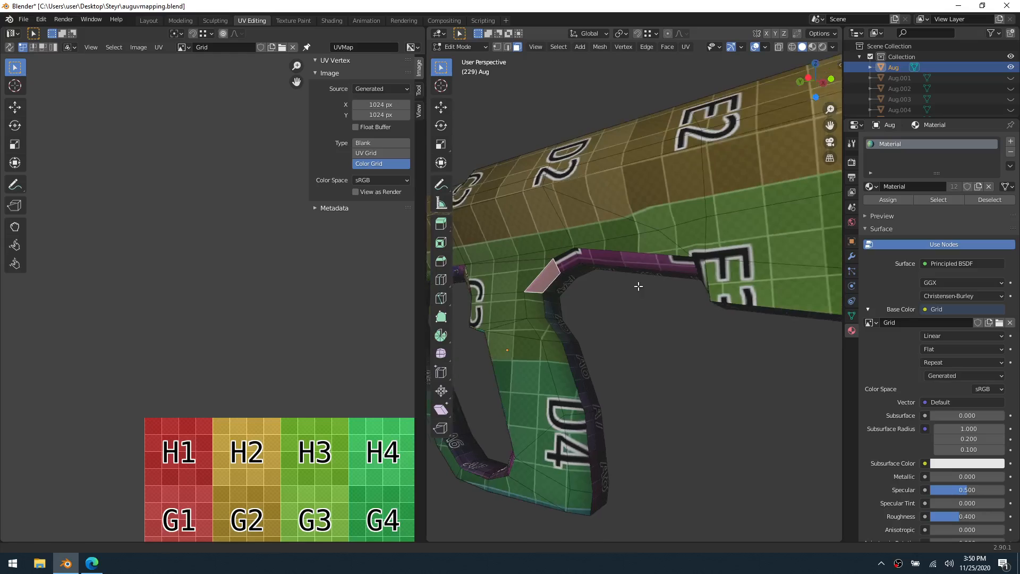
{"action": "middle_click_drag", "start_coordinate": [638, 286], "coordinate": [757, 286]}
{"action": "left_click", "coordinate": [575, 248], "text": "shift"}
{"action": "left_click", "coordinate": [650, 247], "text": "shift"}
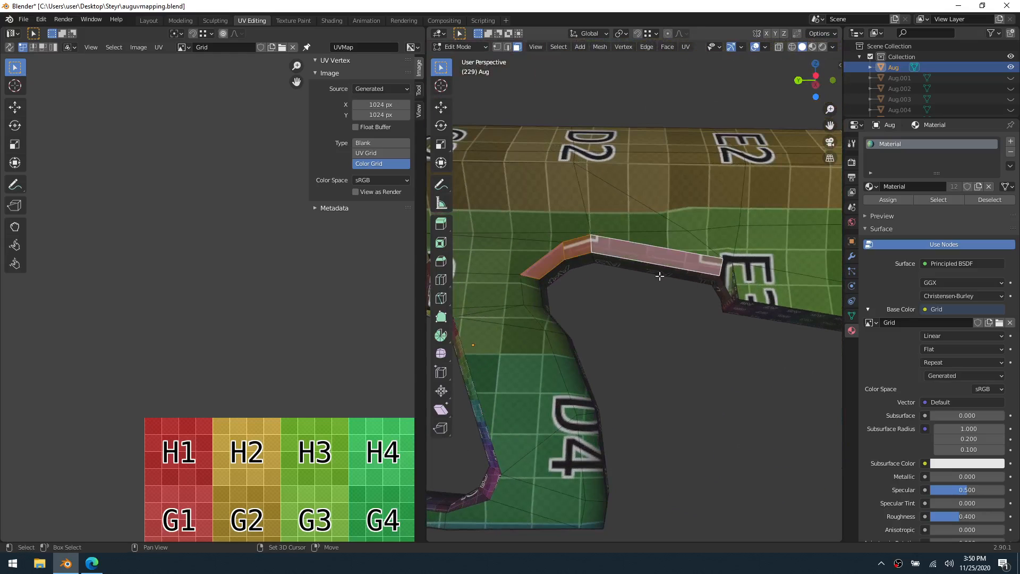
Select all UVs of the three strip faces and move them outside the color grid, to about X 1.469, Y 0.424
{"action": "scroll", "coordinate": [387, 371], "scroll_direction": "down", "scroll_amount": 5}
{"action": "middle_click_drag", "start_coordinate": [339, 423], "coordinate": [297, 364]}
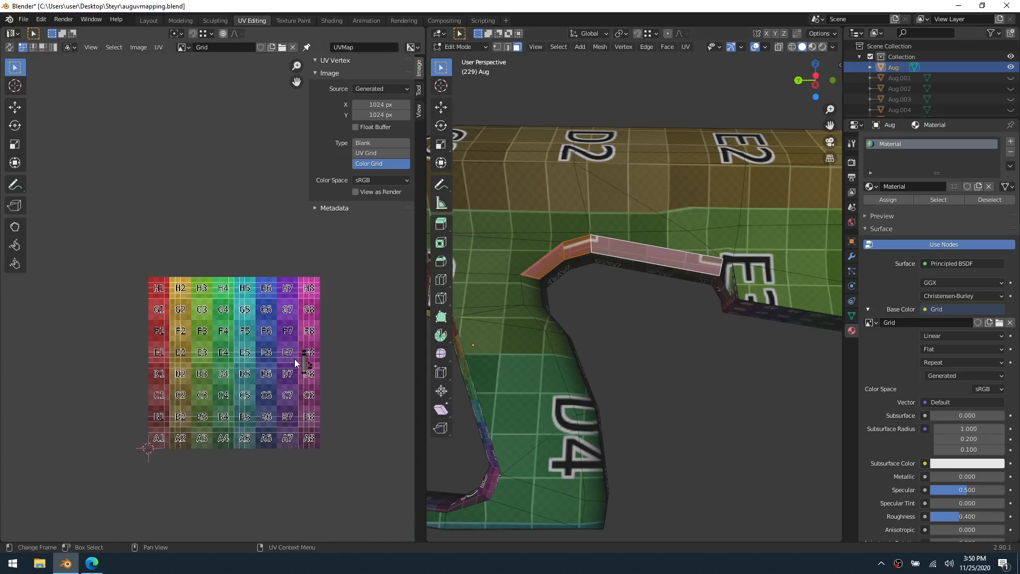
{"action": "left_click_drag", "start_coordinate": [340, 326], "coordinate": [282, 385]}
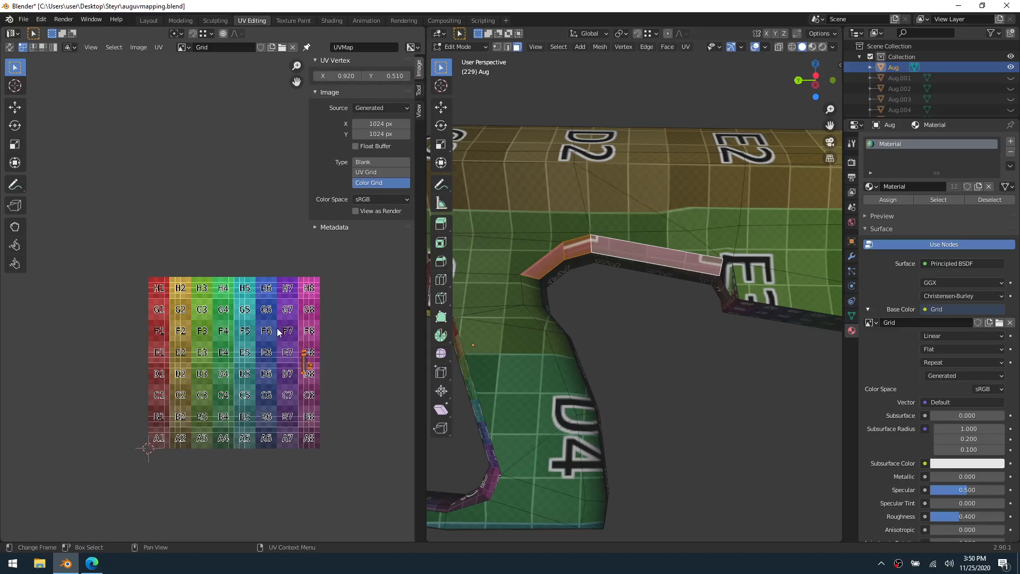
{"action": "key", "text": "g"}
{"action": "left_click", "coordinate": [371, 343]}
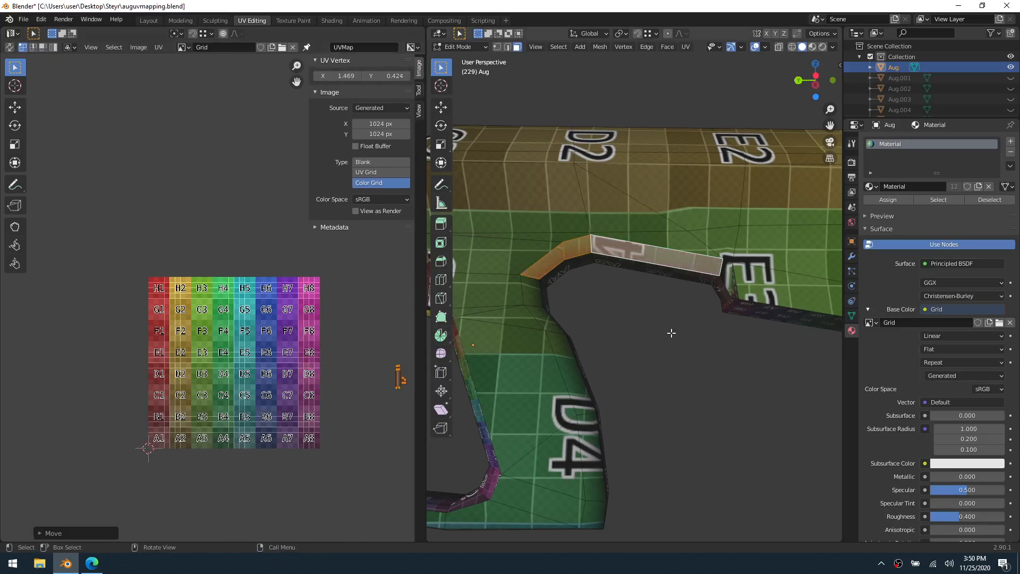
Deselect the strip faces, select the body's whole linked mesh and clear the UV selection
{"action": "left_click", "coordinate": [648, 328]}
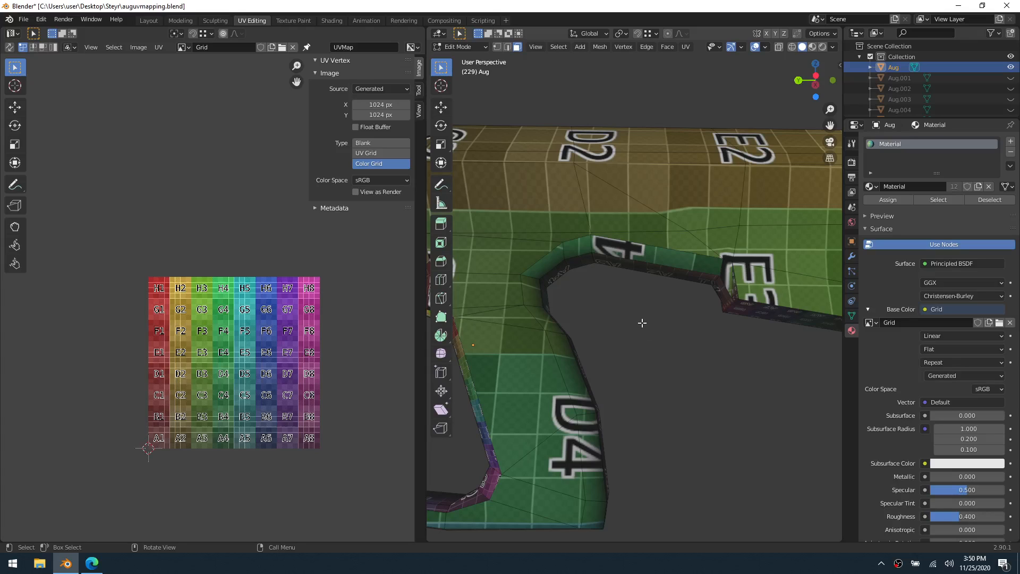
{"action": "middle_click_drag", "start_coordinate": [642, 323], "coordinate": [589, 326]}
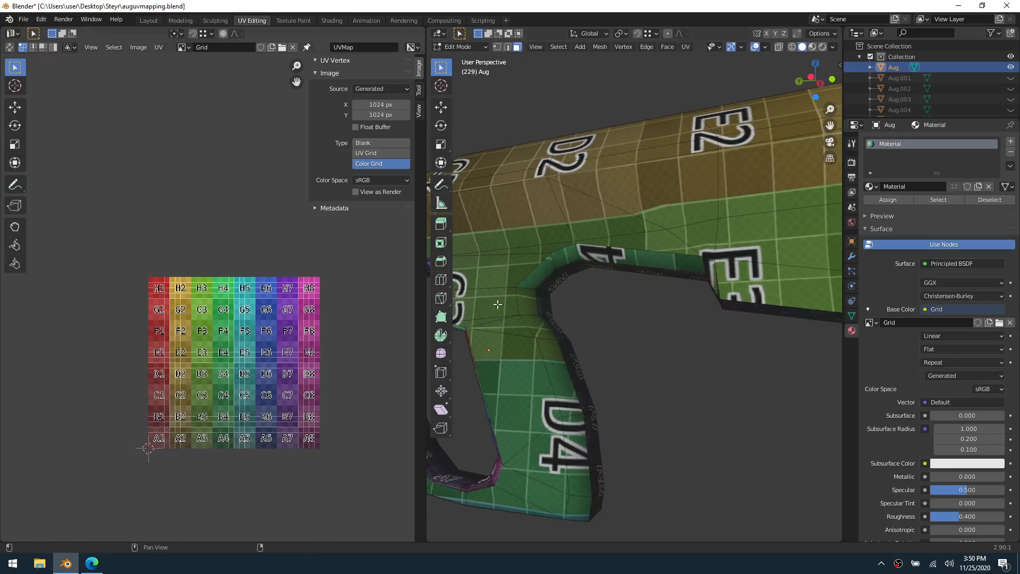
{"action": "key", "text": "l"}
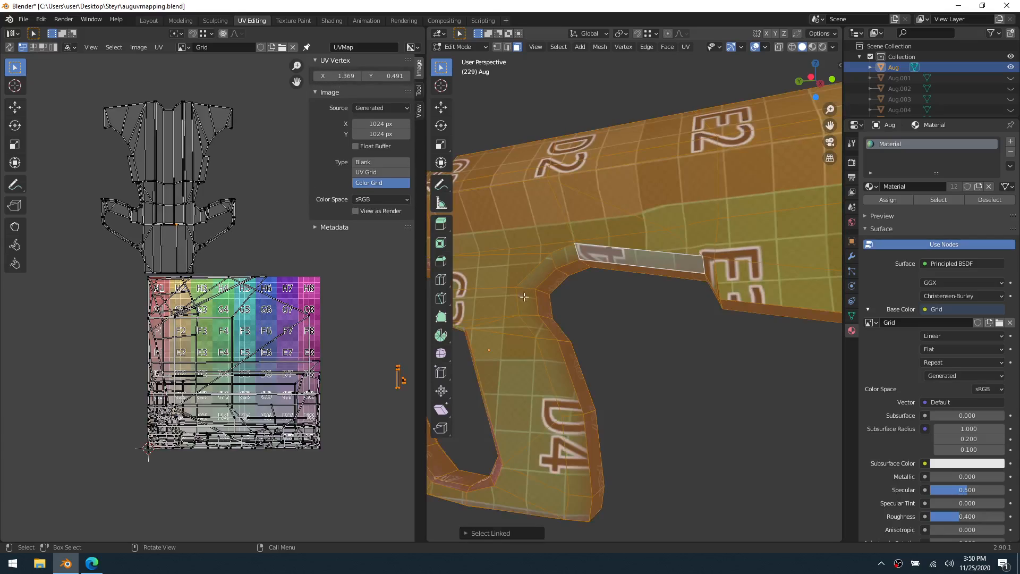
{"action": "left_click", "coordinate": [363, 339]}
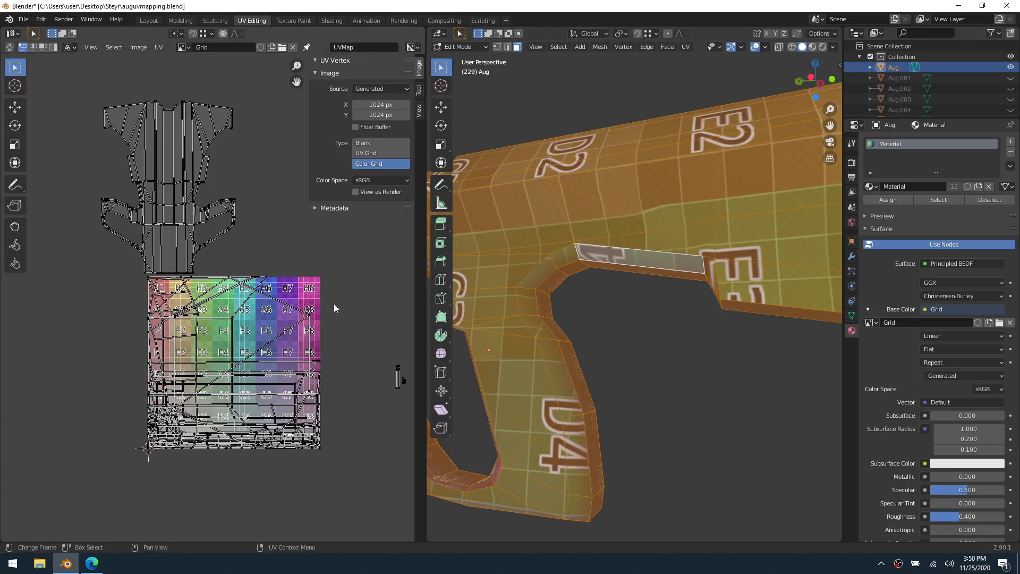
Stitch the strip's long face to the body's UV island along the matching slanted edge behind the grip
{"action": "scroll", "coordinate": [159, 194], "scroll_direction": "up", "scroll_amount": 3}
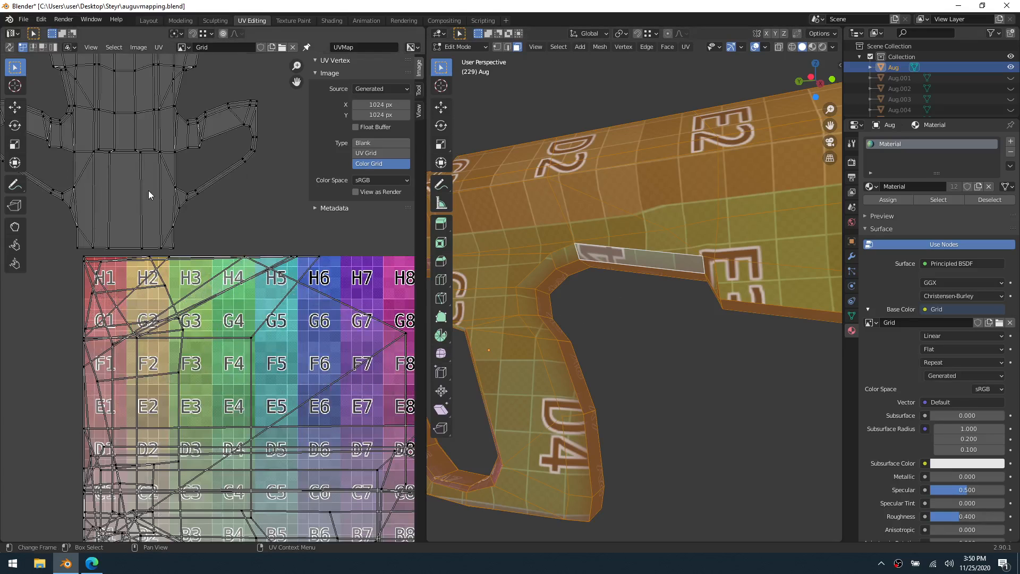
{"action": "scroll", "coordinate": [234, 309], "scroll_direction": "up", "scroll_amount": 2}
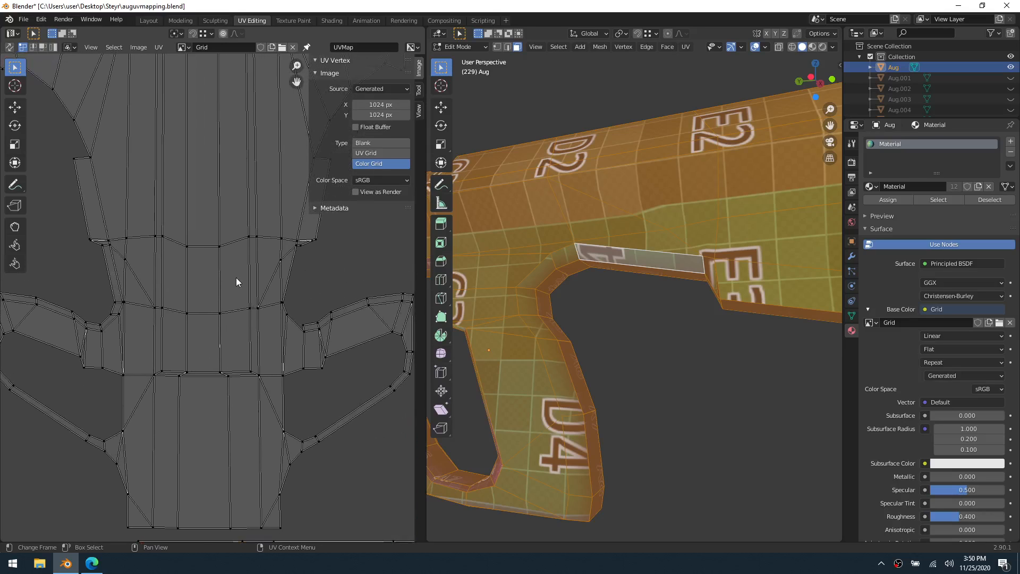
{"action": "left_click", "coordinate": [286, 278]}
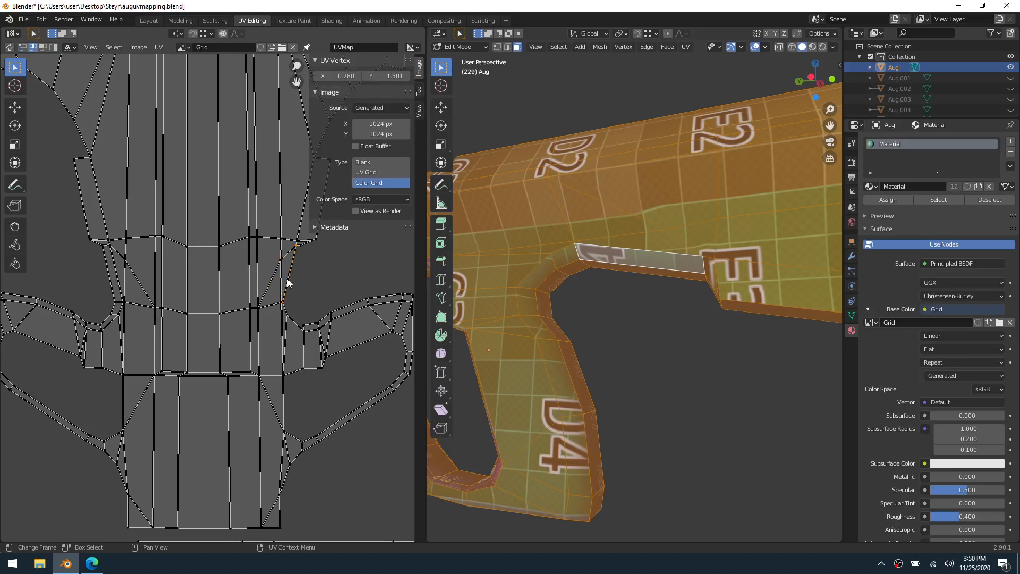
{"action": "key", "text": "v"}
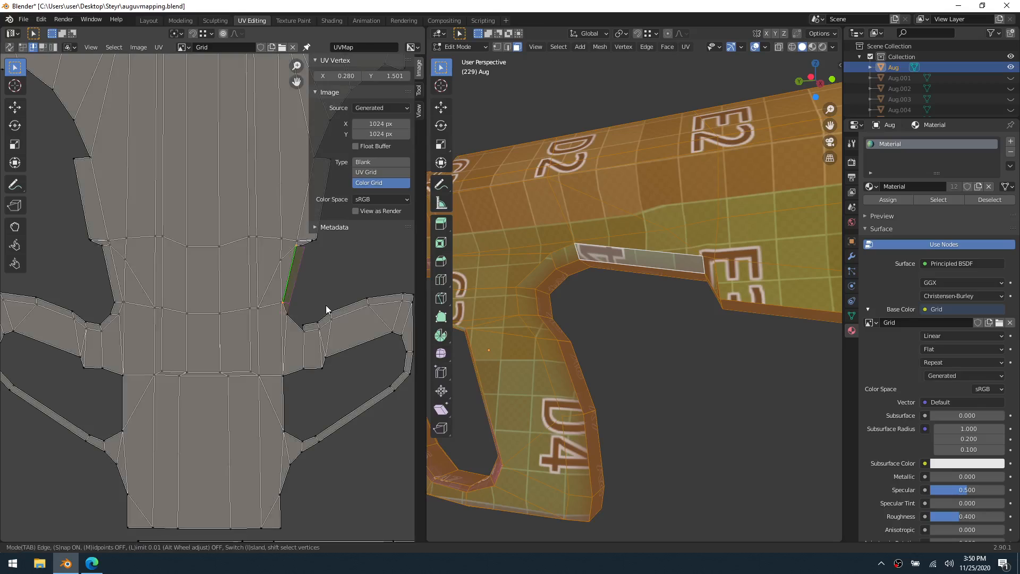
{"action": "left_click", "coordinate": [327, 305]}
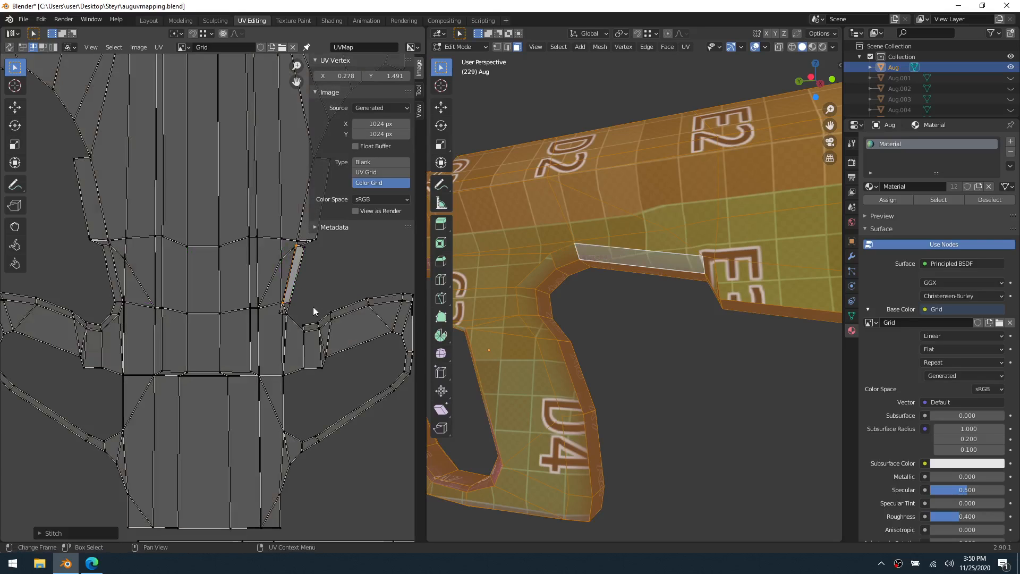
Rotate the short edge's UV vertices below the stitched long strip face and move them to about X 0.278, Y 1.419
{"action": "scroll", "coordinate": [314, 307], "scroll_direction": "up", "scroll_amount": 1}
{"action": "scroll", "coordinate": [307, 315], "scroll_direction": "up", "scroll_amount": 2}
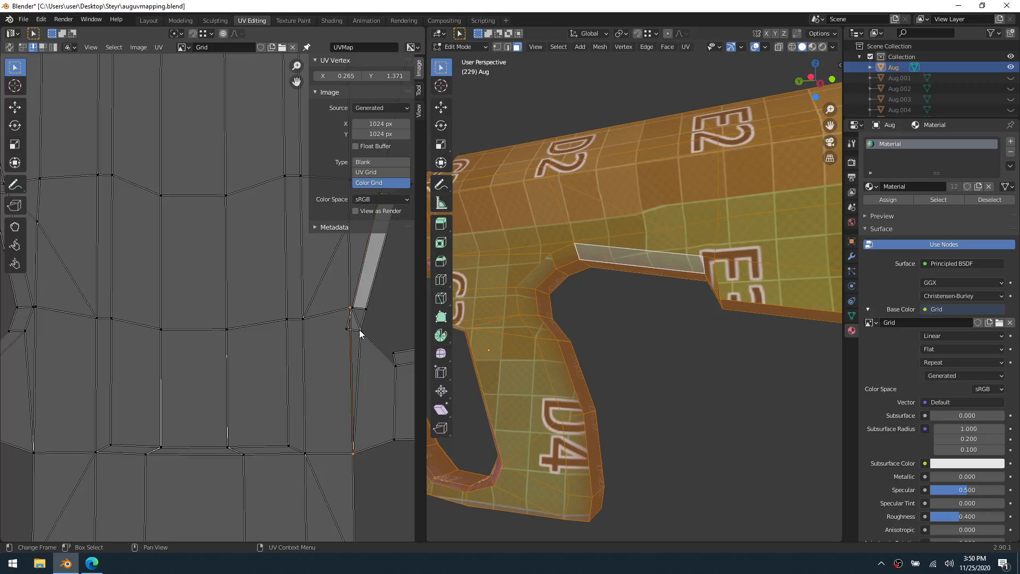
{"action": "middle_click_drag", "start_coordinate": [375, 325], "coordinate": [356, 334]}
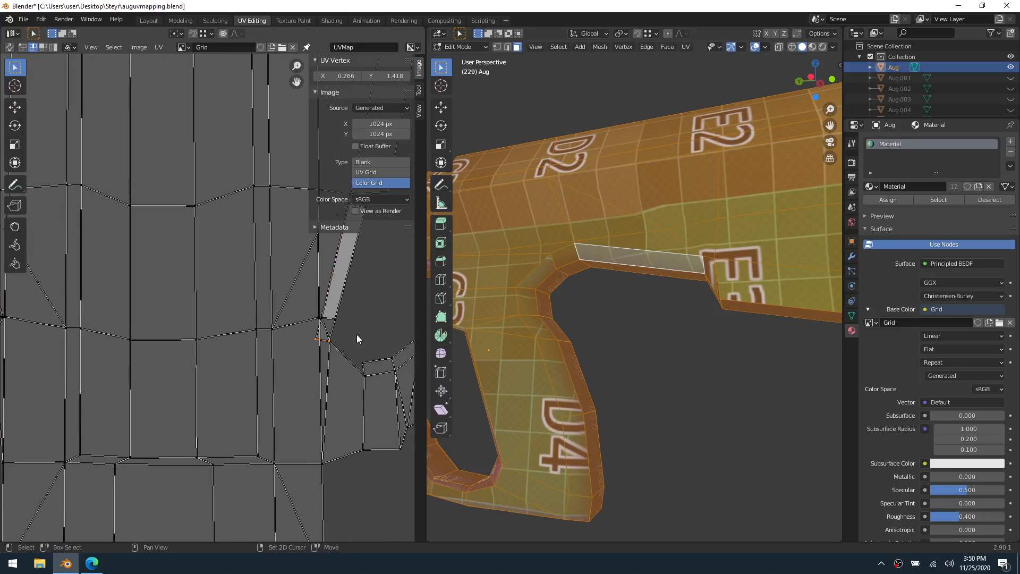
{"action": "key", "text": "r"}
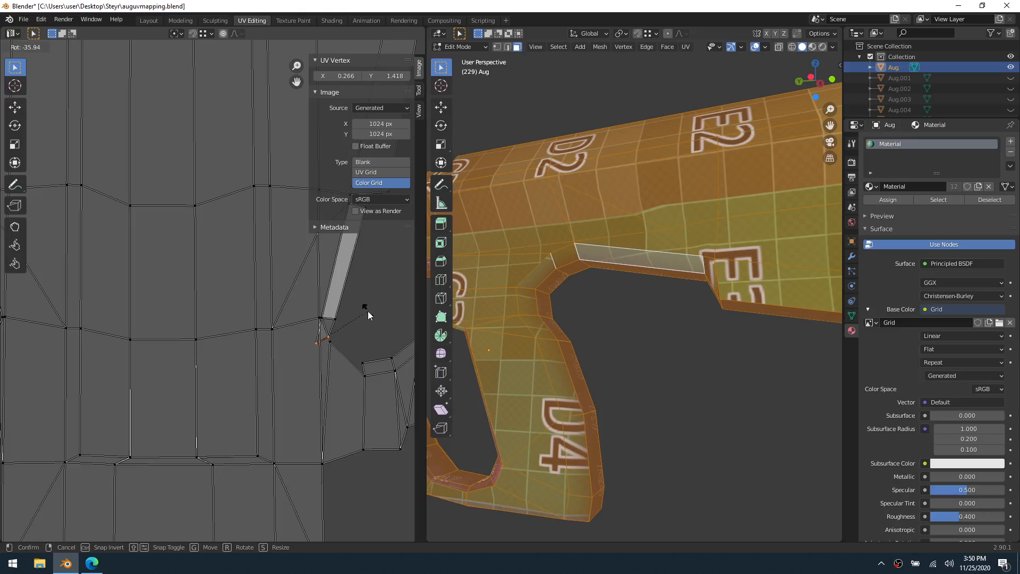
{"action": "left_click", "coordinate": [367, 311]}
{"action": "key", "text": "g"}
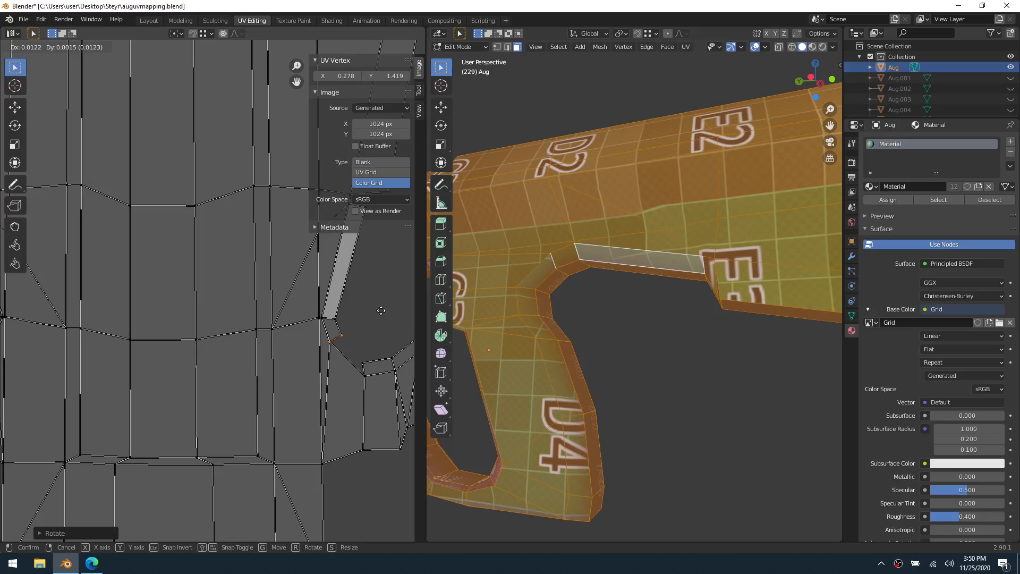
{"action": "left_click", "coordinate": [381, 311]}
Stitch the next face along the diagonal edge behind the grip and move its lower outer vertex onto the neighbouring strip face's corner
{"action": "middle_click_drag", "start_coordinate": [375, 343], "coordinate": [311, 338]}
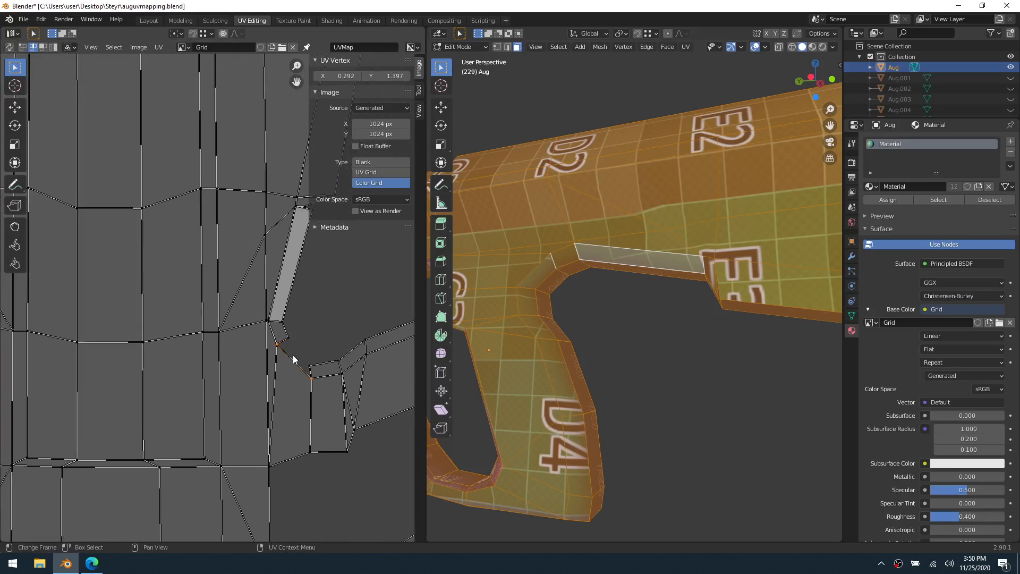
{"action": "key", "text": "v"}
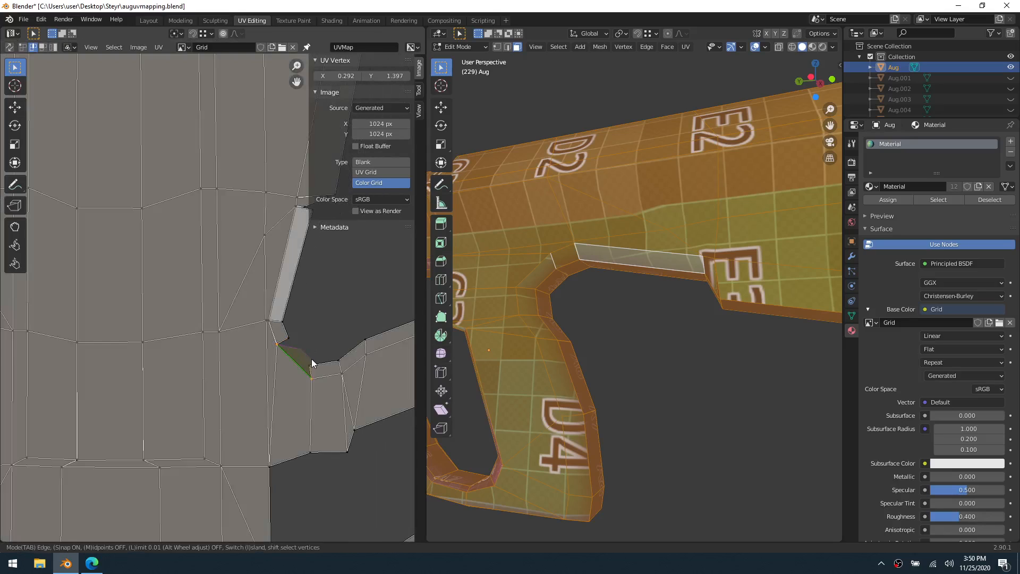
{"action": "left_click", "coordinate": [311, 359]}
{"action": "key", "text": "1"}
{"action": "left_click", "coordinate": [313, 365]}
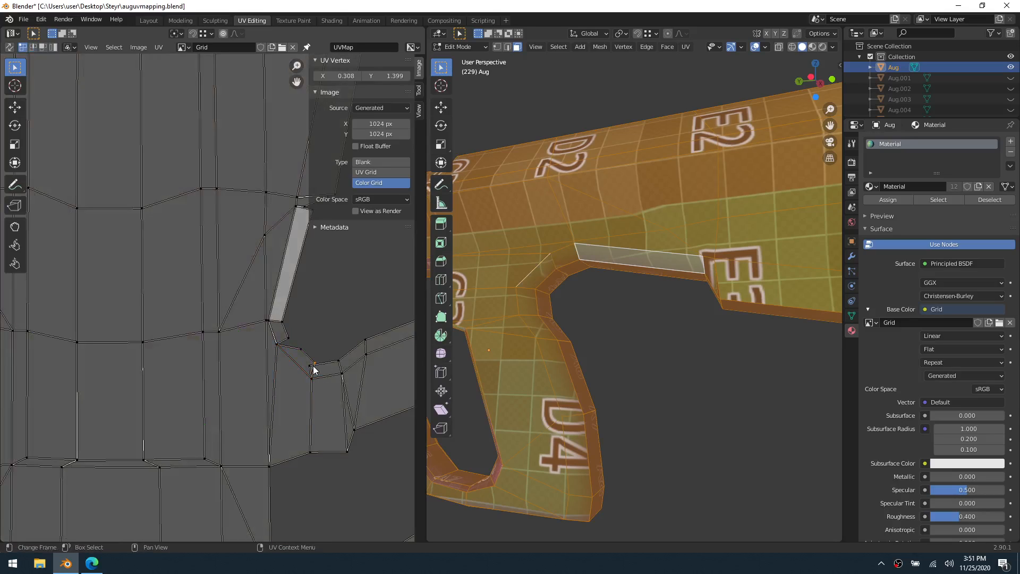
{"action": "key", "text": "g"}
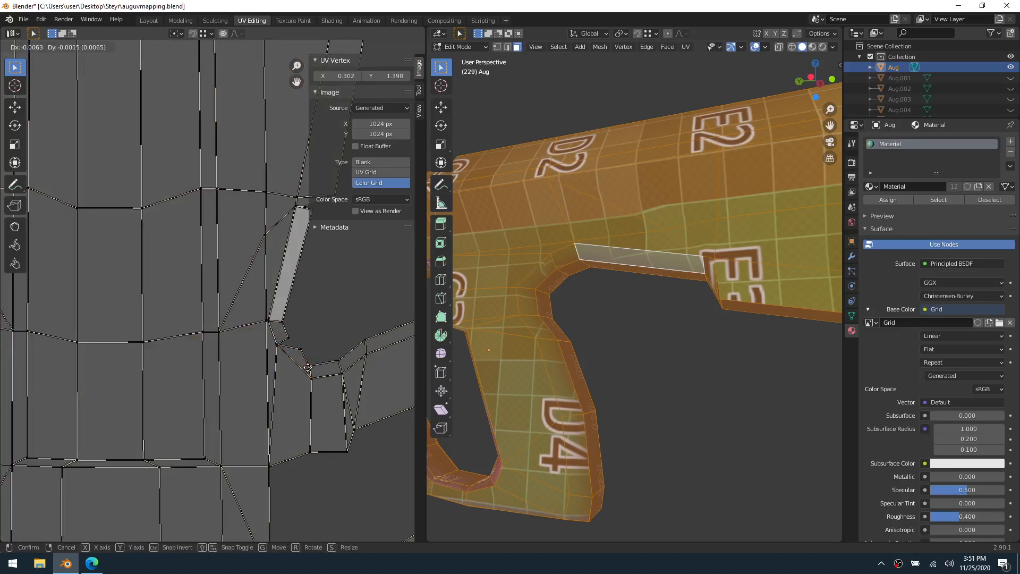
{"action": "left_click", "coordinate": [311, 371]}
Close the gap between the two curved strip faces by bringing their outer vertices together near X 0.289, Y 1.416, keeping the inner corner near X 0.273, Y 1.416
{"action": "left_click", "coordinate": [301, 354]}
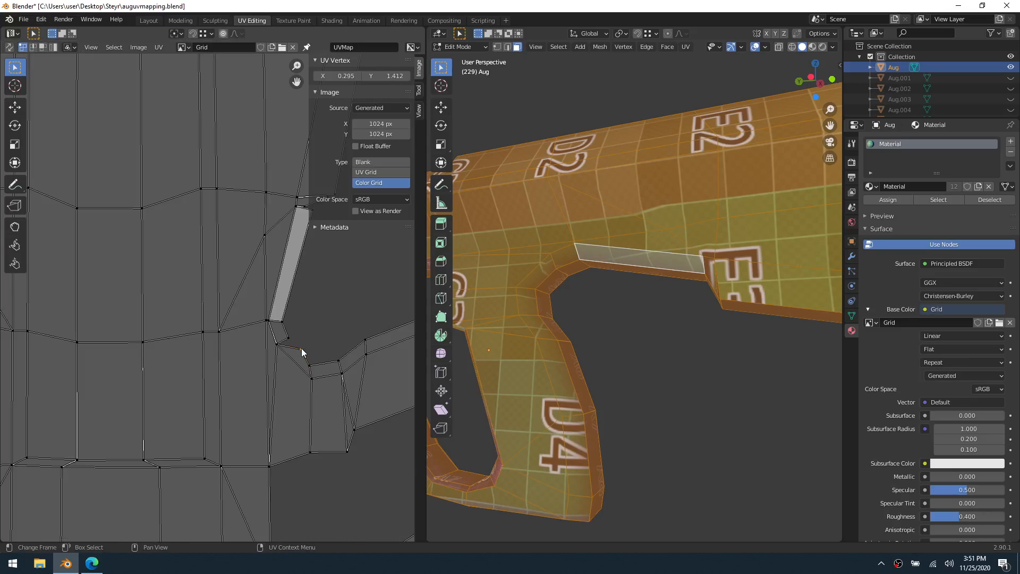
{"action": "key", "text": "g"}
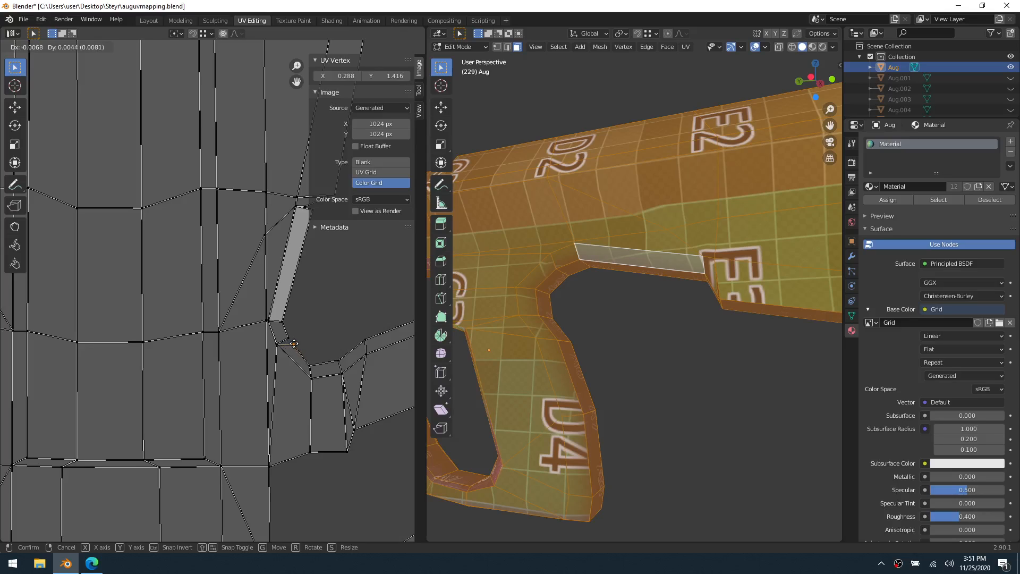
{"action": "left_click", "coordinate": [289, 339]}
{"action": "left_click", "coordinate": [289, 339]}
{"action": "key", "text": "g"}
{"action": "left_click", "coordinate": [294, 345]}
{"action": "key", "text": "g"}
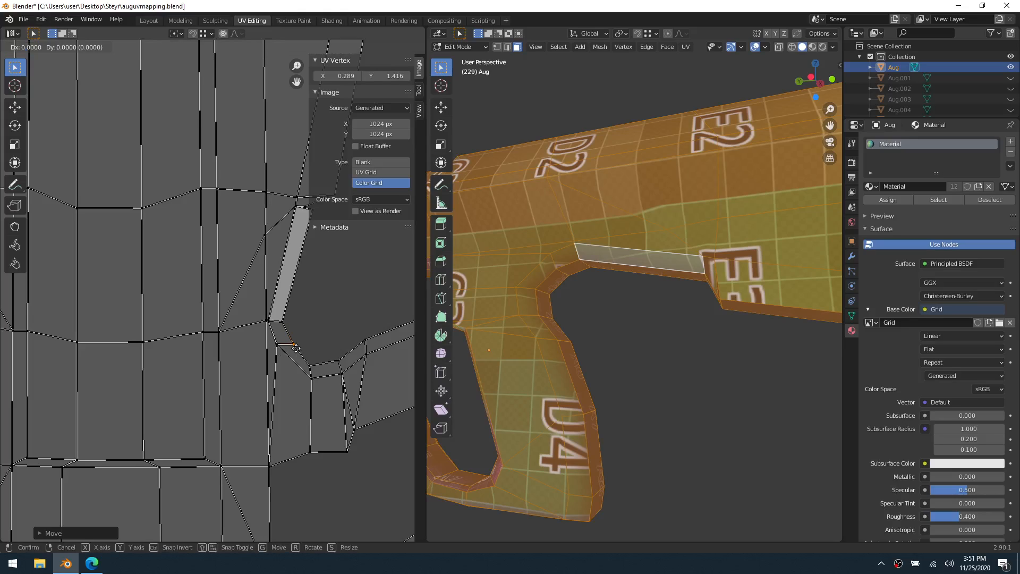
{"action": "left_click", "coordinate": [280, 346]}
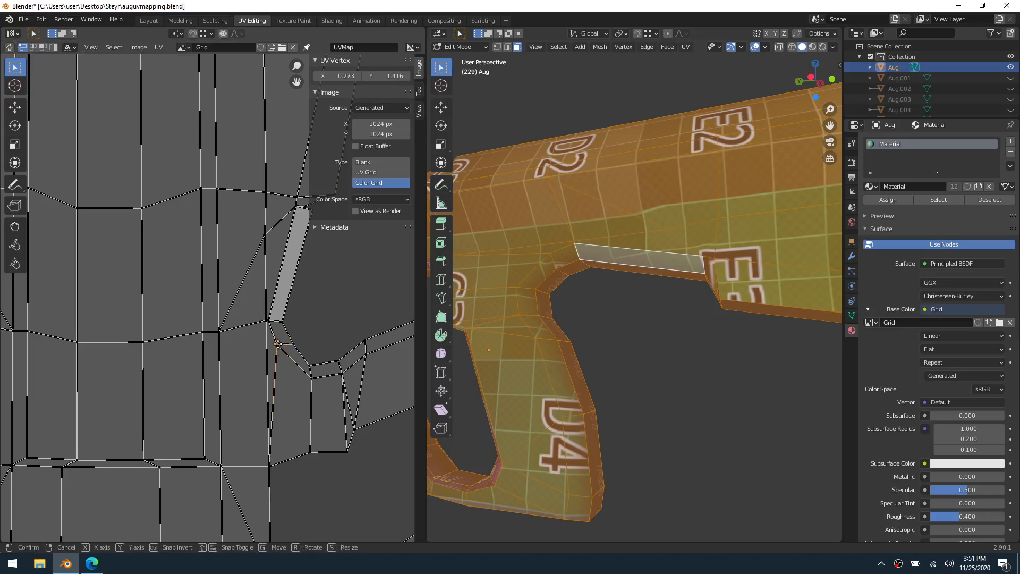
{"action": "key", "text": "g"}
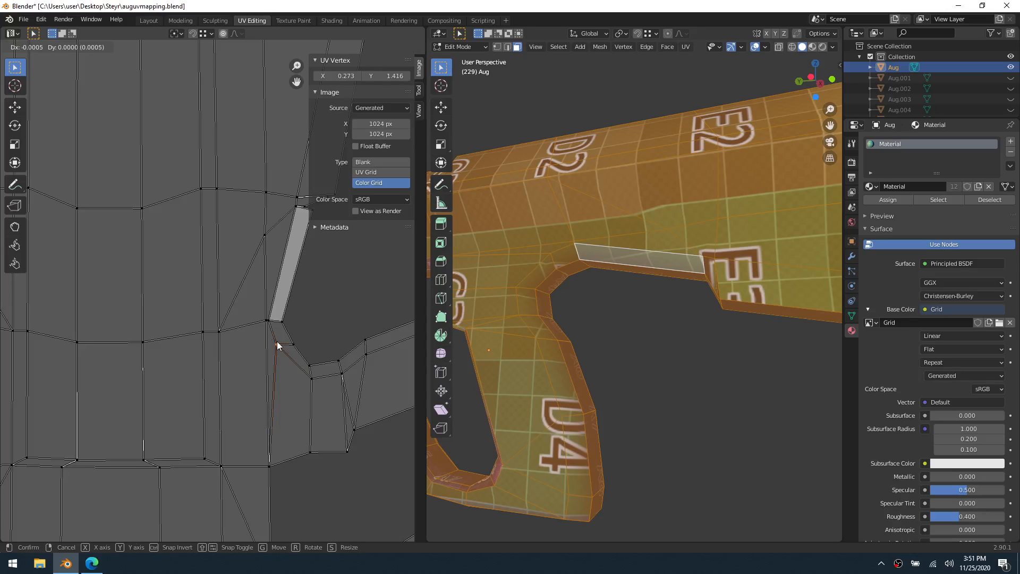
{"action": "left_click", "coordinate": [277, 345]}
Move the stray vertex at the long strip face's far end onto its outer corner, at about X 0.306, Y 1.540
{"action": "left_click", "coordinate": [270, 324]}
{"action": "scroll", "coordinate": [270, 324], "scroll_direction": "up", "scroll_amount": 5}
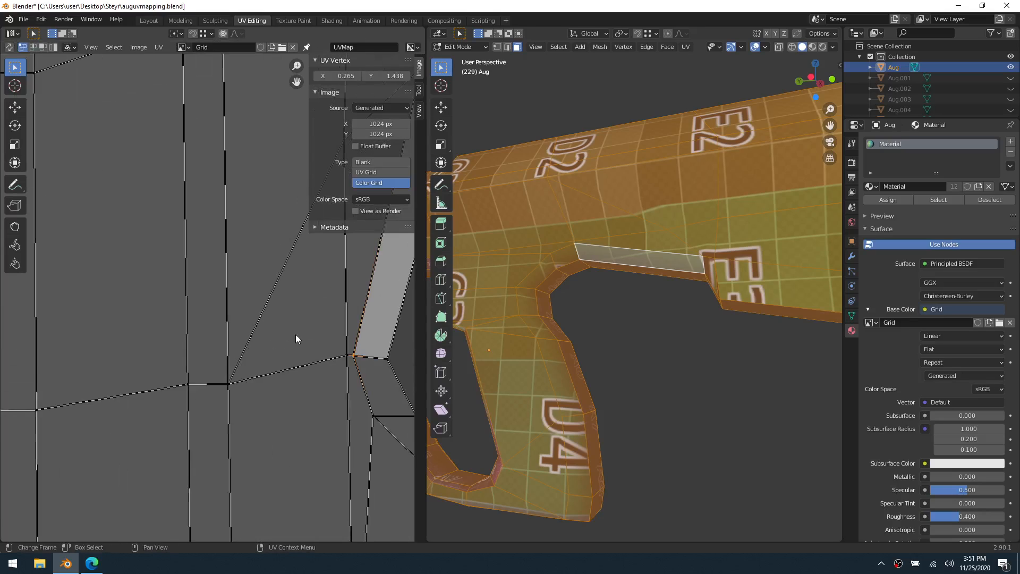
{"action": "middle_click_drag", "start_coordinate": [352, 355], "coordinate": [185, 414], "text": "shift"}
{"action": "middle_click_drag", "start_coordinate": [319, 303], "coordinate": [228, 412], "text": "shift"}
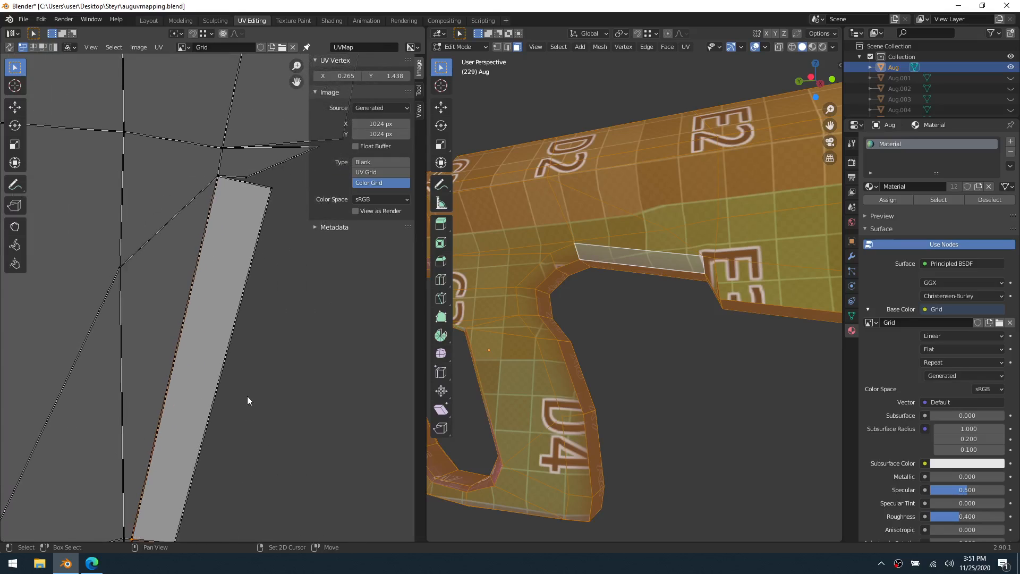
{"action": "left_click", "coordinate": [272, 188]}
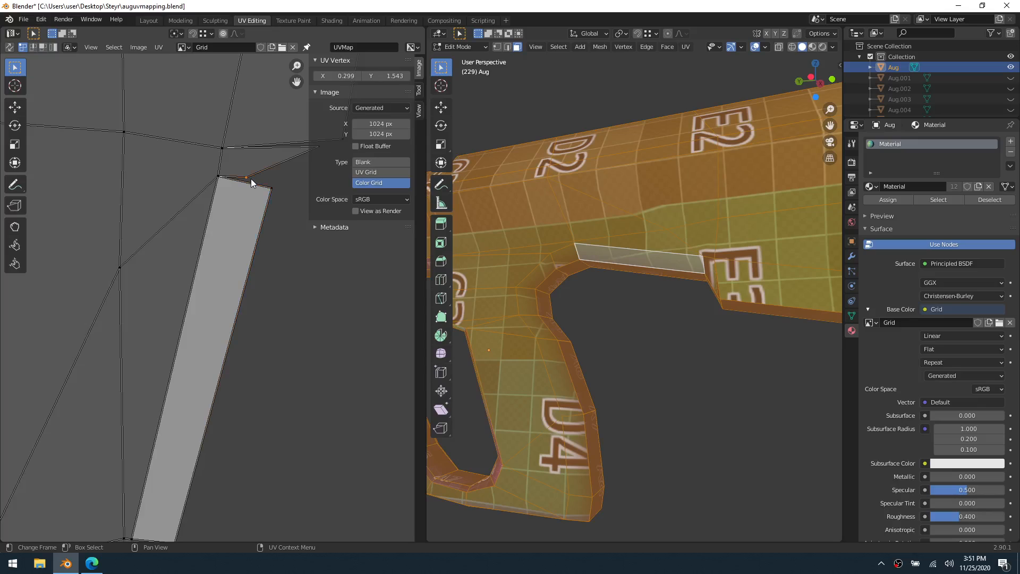
{"action": "key", "text": "g"}
{"action": "left_click", "coordinate": [304, 212]}
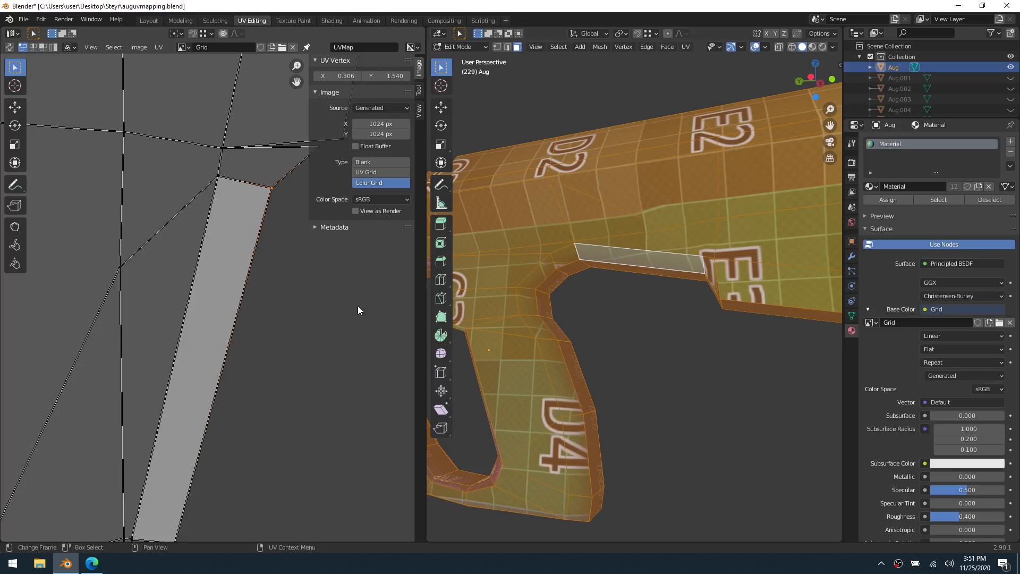
Inspect the color grid along the grip's edge strip in Object Mode, then return to Edit Mode and clear the UV selection
{"action": "key", "text": "ctrl+Tab"}
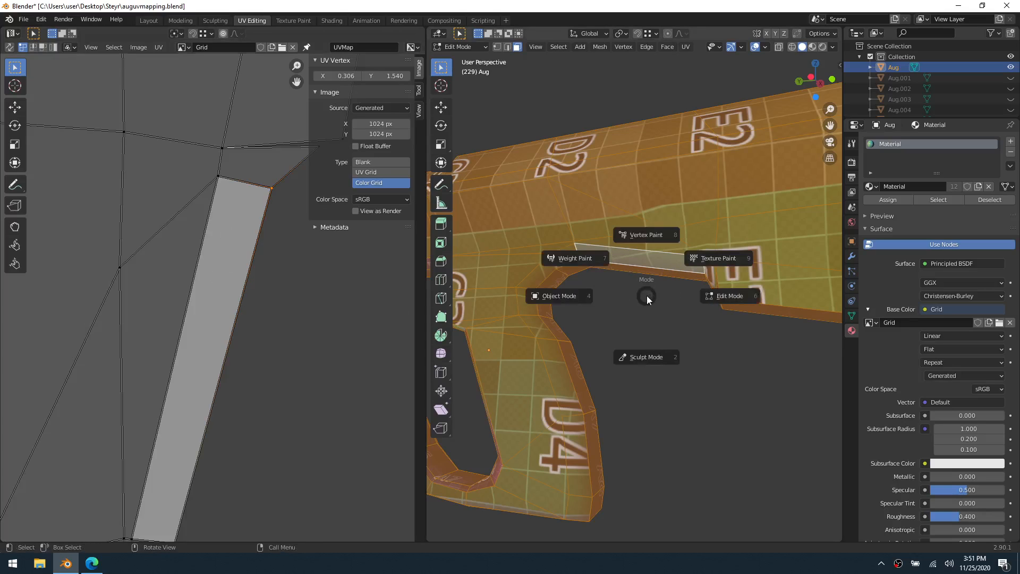
{"action": "left_click", "coordinate": [607, 301]}
{"action": "mouse_move", "coordinate": [607, 301]}
{"action": "middle_mouse_down"}
{"action": "mouse_move", "coordinate": [823, 303]}
{"action": "mouse_move", "coordinate": [677, 330]}
{"action": "mouse_move", "coordinate": [668, 276]}
{"action": "mouse_move", "coordinate": [693, 291]}
{"action": "mouse_move", "coordinate": [816, 294]}
{"action": "mouse_move", "coordinate": [599, 311]}
{"action": "mouse_move", "coordinate": [615, 316]}
{"action": "middle_mouse_up"}
{"action": "scroll", "coordinate": [579, 283], "scroll_direction": "up", "scroll_amount": 1}
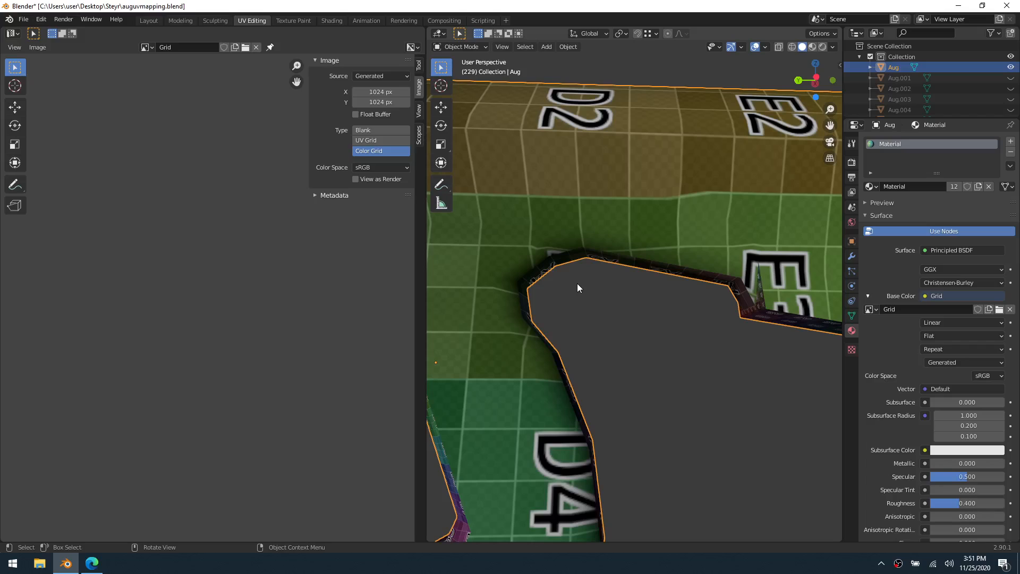
{"action": "key", "text": "ctrl+Tab"}
{"action": "left_click", "coordinate": [620, 283]}
{"action": "left_click", "coordinate": [275, 320]}
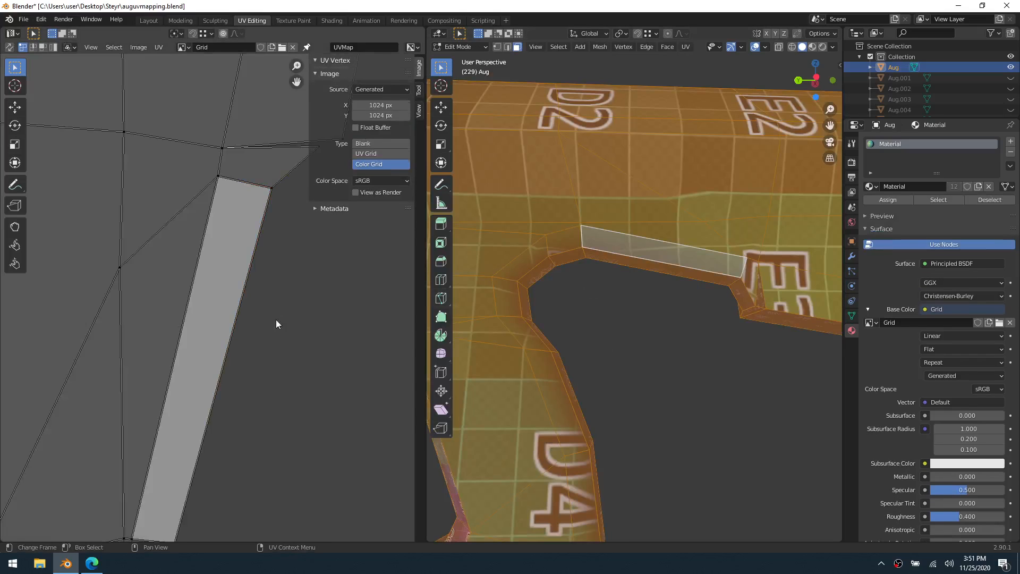
Move the outer UV vertex in the middle of the curved strip inward to about X 0.286, Y 1.417
{"action": "scroll", "coordinate": [364, 300], "scroll_direction": "down", "scroll_amount": 2}
{"action": "middle_click_drag", "start_coordinate": [344, 349], "coordinate": [343, 287]}
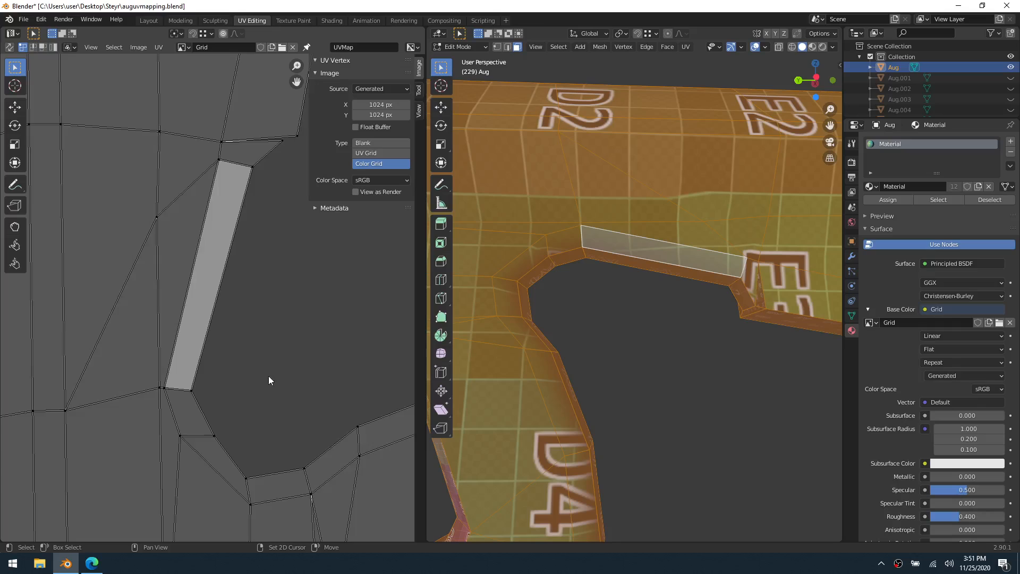
{"action": "middle_click_drag", "start_coordinate": [269, 375], "coordinate": [277, 304]}
{"action": "left_click", "coordinate": [264, 367]}
{"action": "scroll", "coordinate": [255, 372], "scroll_direction": "up", "scroll_amount": 3}
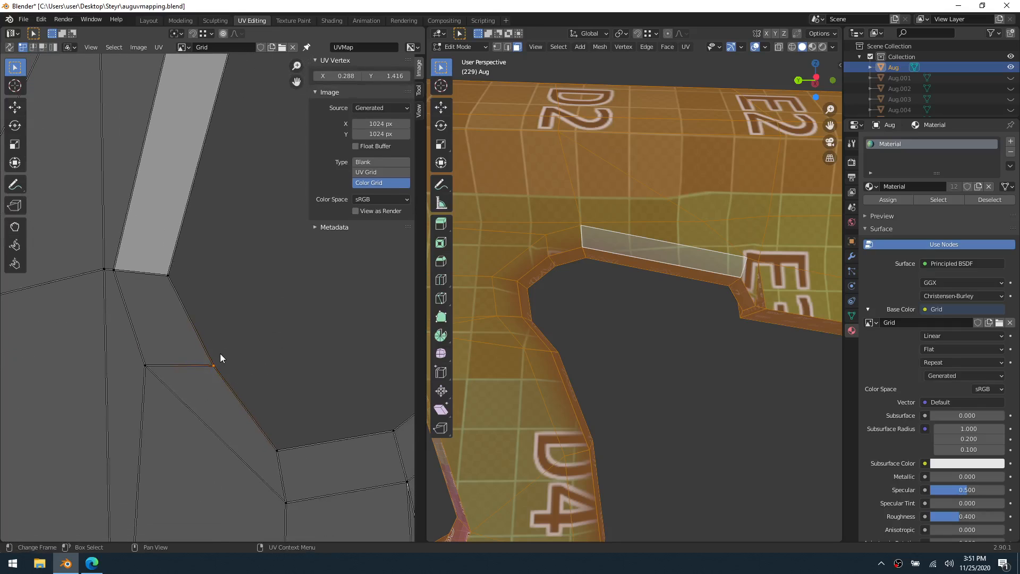
{"action": "key", "text": "g"}
{"action": "right_click", "coordinate": [218, 356]}
{"action": "key", "text": "g"}
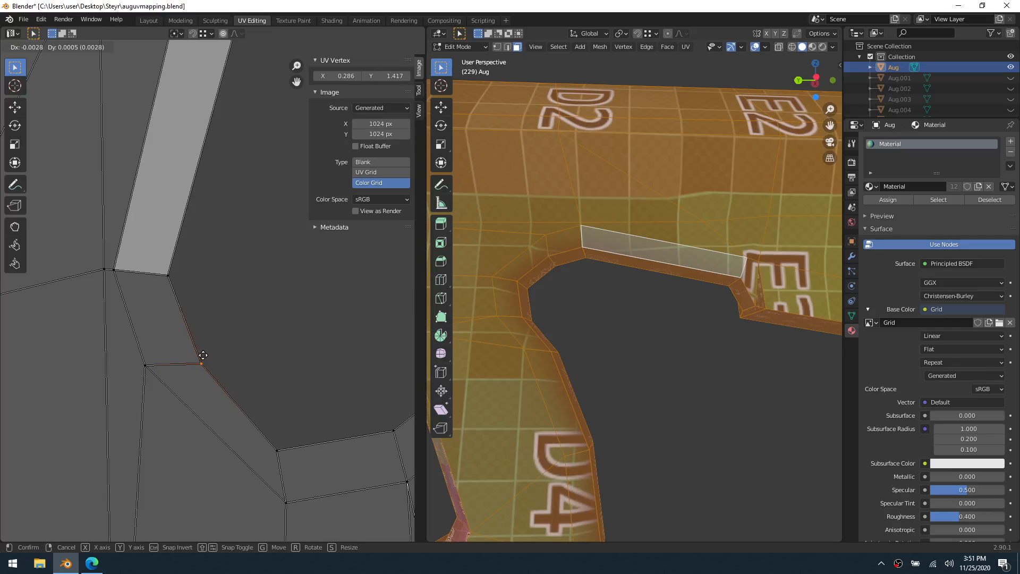
{"action": "left_click", "coordinate": [203, 355]}
Move the curved strip's lower outer UV vertex to about X 0.306, Y 1.398, leaving the middle outer vertex in place
{"action": "left_click", "coordinate": [278, 452]}
{"action": "key", "text": "g"}
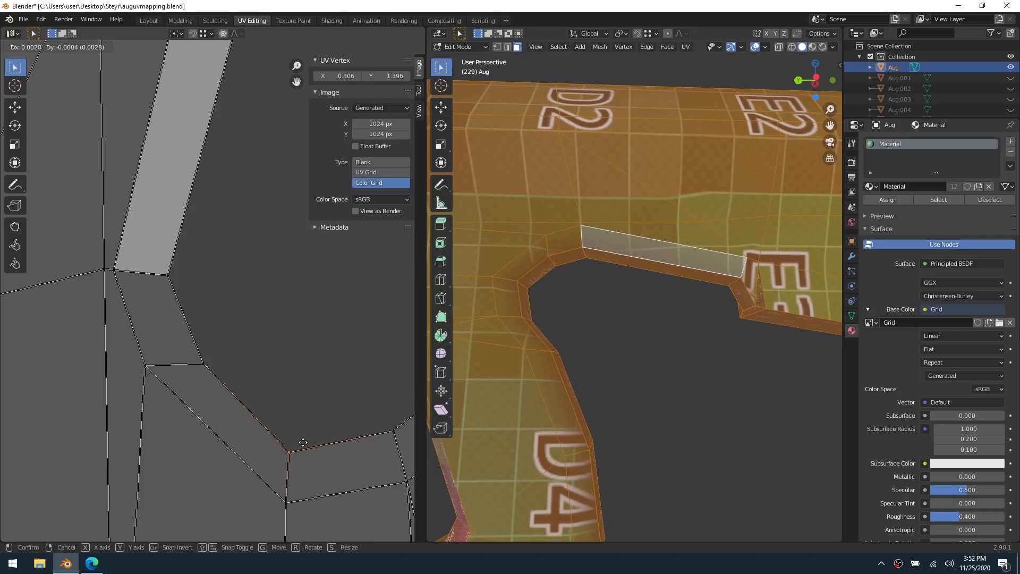
{"action": "left_click", "coordinate": [304, 438]}
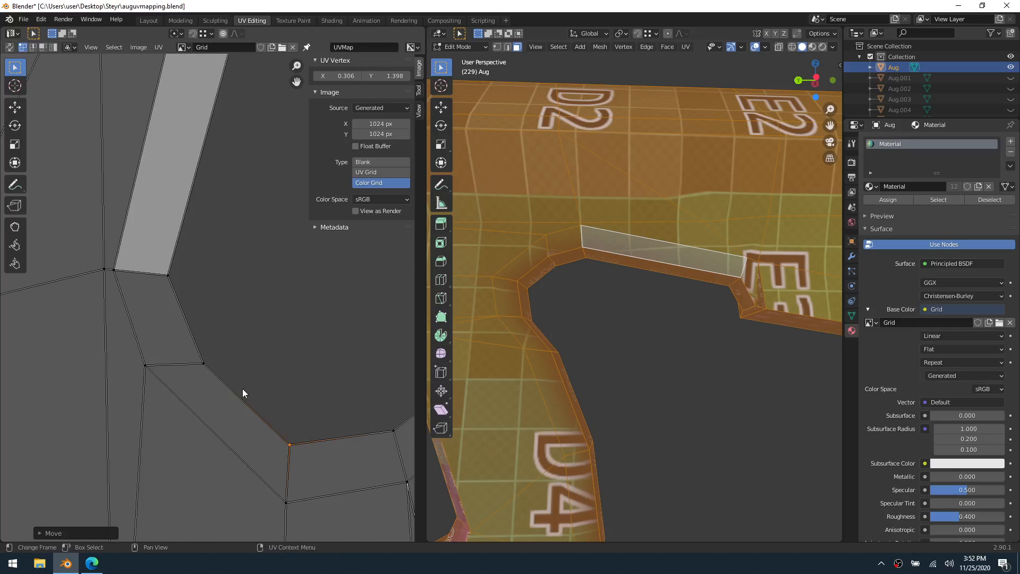
{"action": "left_click", "coordinate": [197, 359]}
{"action": "key", "text": "g"}
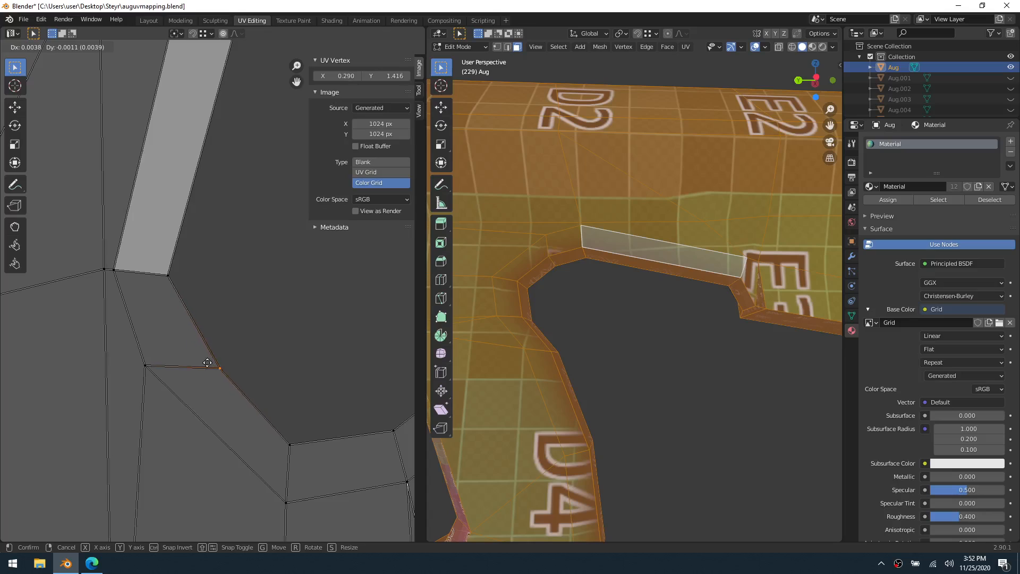
{"action": "key", "text": "Escape"}
Widen the strip by moving the long face's near outer vertex outward and the middle outer vertex to about X 0.290, Y 1.417
{"action": "left_click", "coordinate": [168, 277], "text": "shift"}
{"action": "key", "text": "g"}
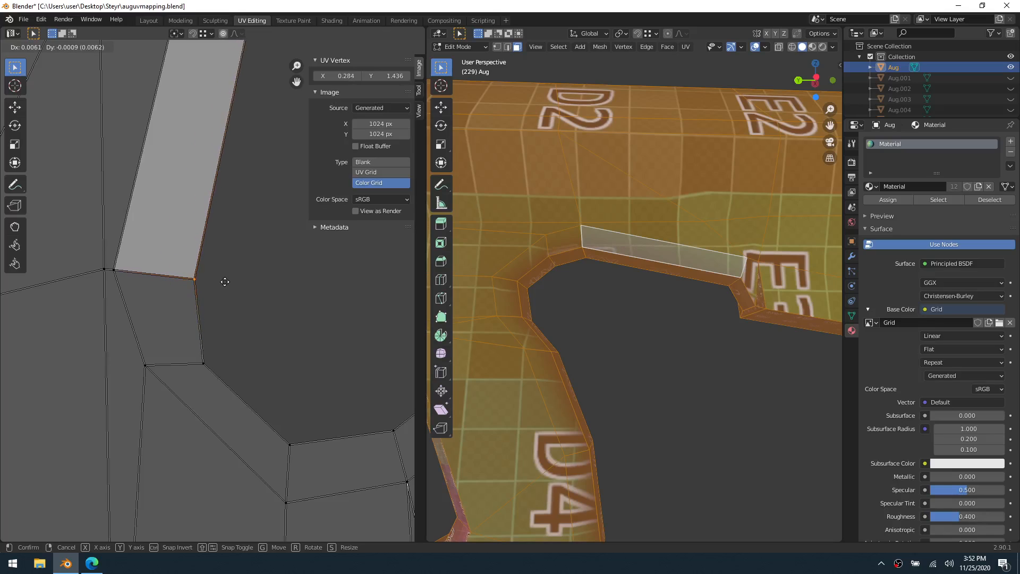
{"action": "left_click", "coordinate": [221, 278]}
{"action": "left_click", "coordinate": [204, 364], "text": "shift"}
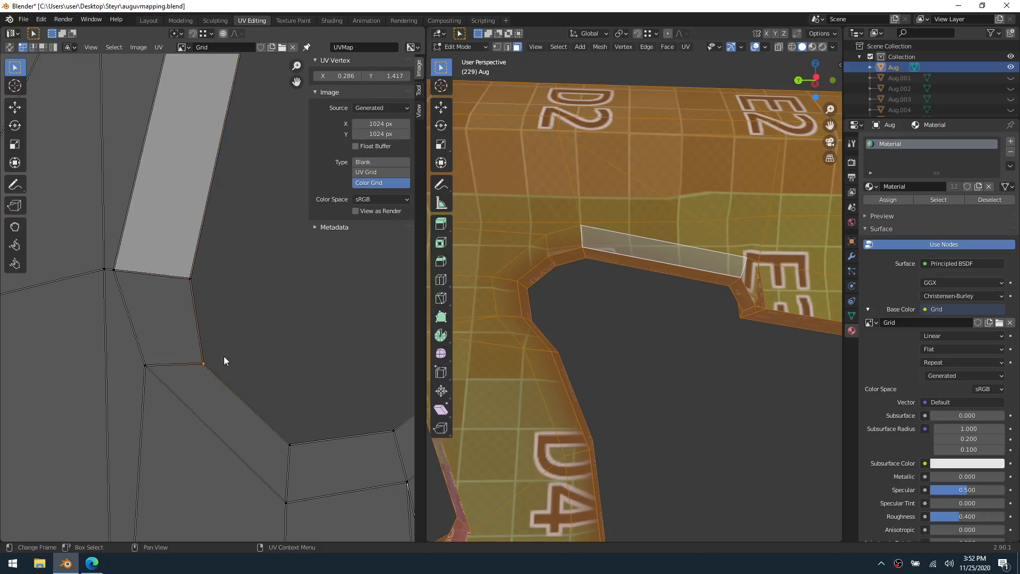
{"action": "key", "text": "g"}
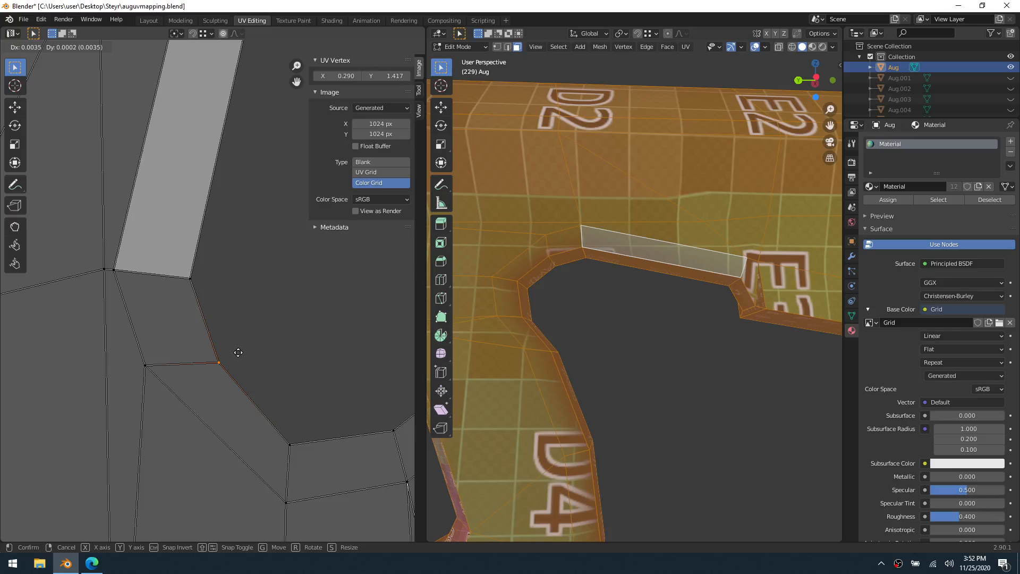
{"action": "left_click", "coordinate": [238, 352]}
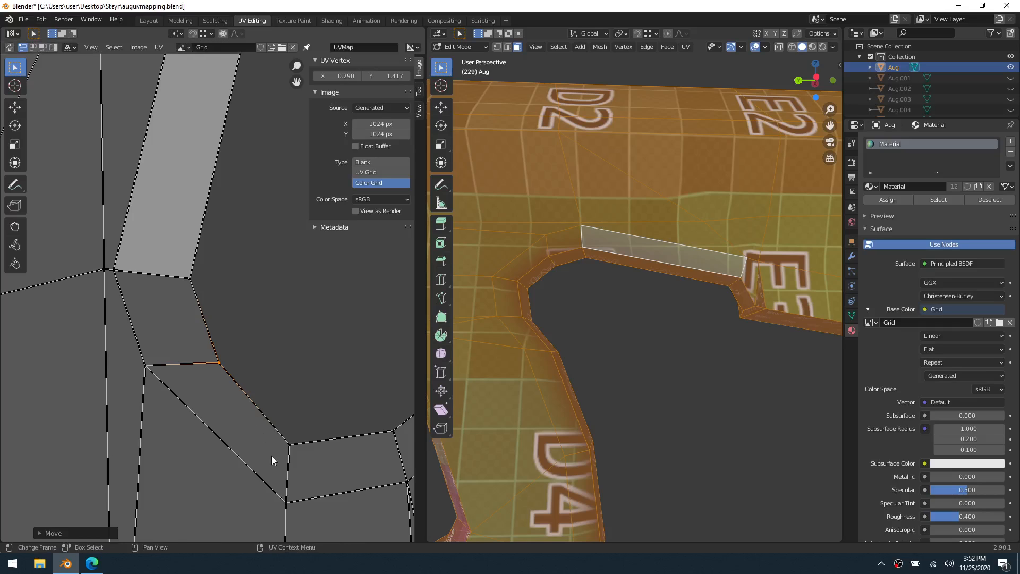
Move the curved strip's lower outer UV vertex slightly outward to about X 0.307, Y 1.399
{"action": "left_click", "coordinate": [307, 435]}
{"action": "key", "text": "g"}
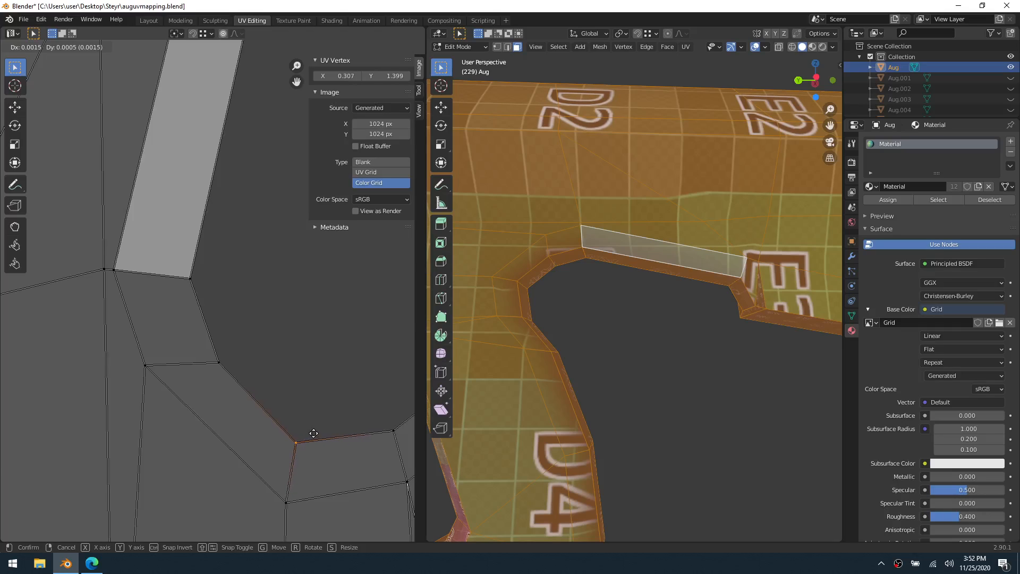
{"action": "left_click", "coordinate": [314, 434]}
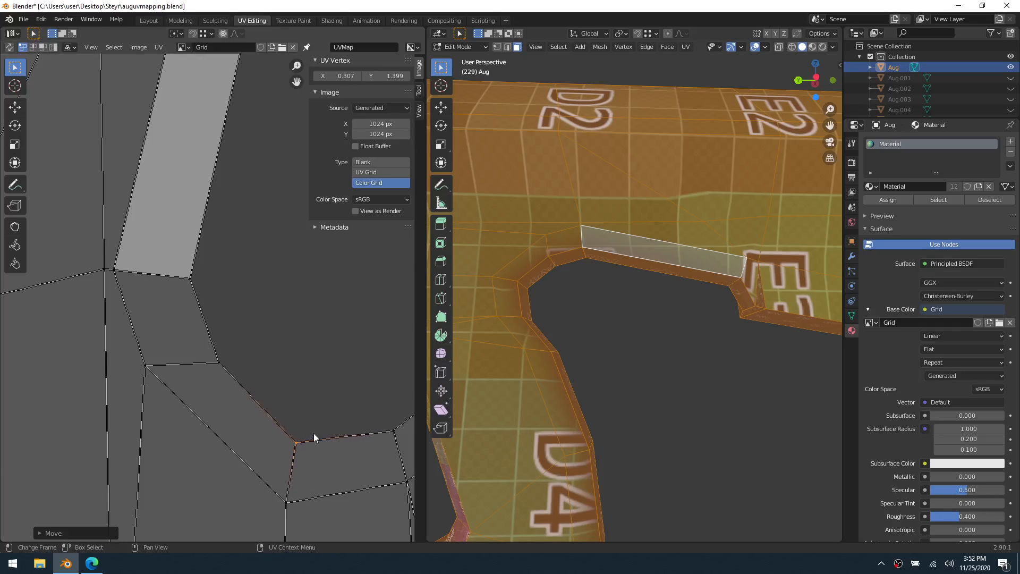
Try to move the outer UV vertex at the near end of the long strip face to about X 0.305, Y 1.539
{"action": "left_click", "coordinate": [763, 259]}
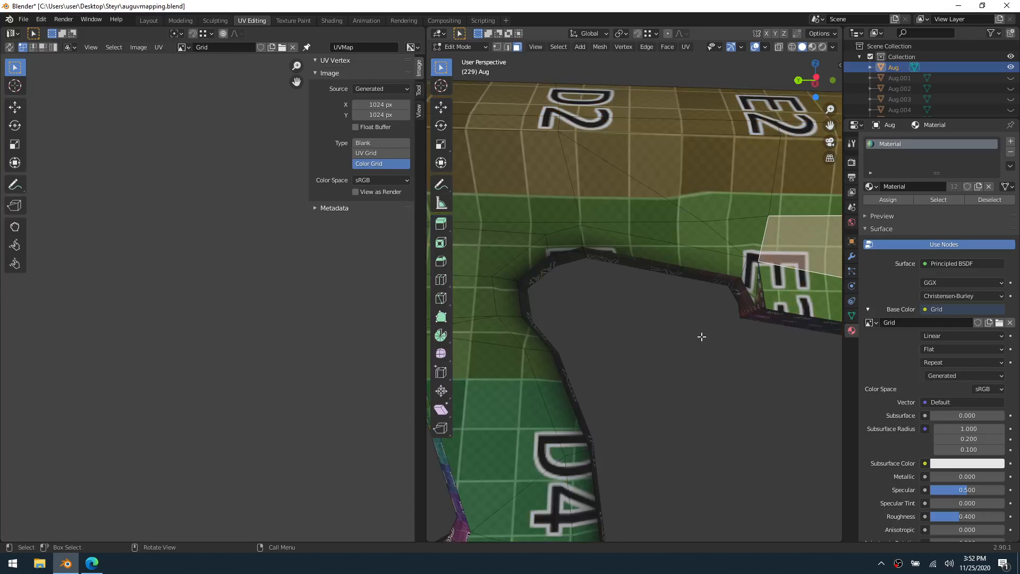
{"action": "key", "text": "a"}
{"action": "scroll", "coordinate": [281, 292], "scroll_direction": "up", "scroll_amount": 6}
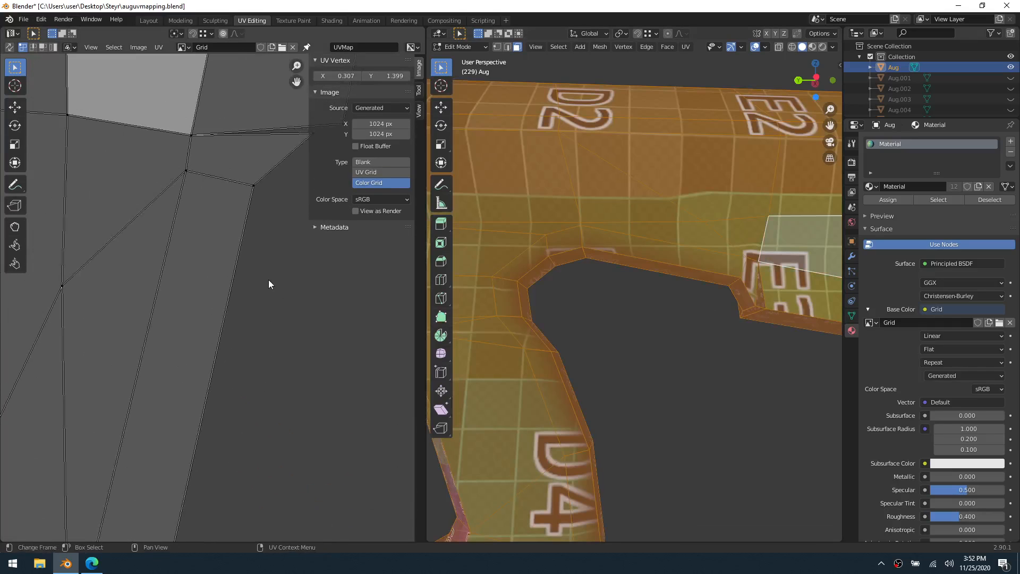
{"action": "left_click", "coordinate": [284, 210]}
{"action": "key", "text": "g"}
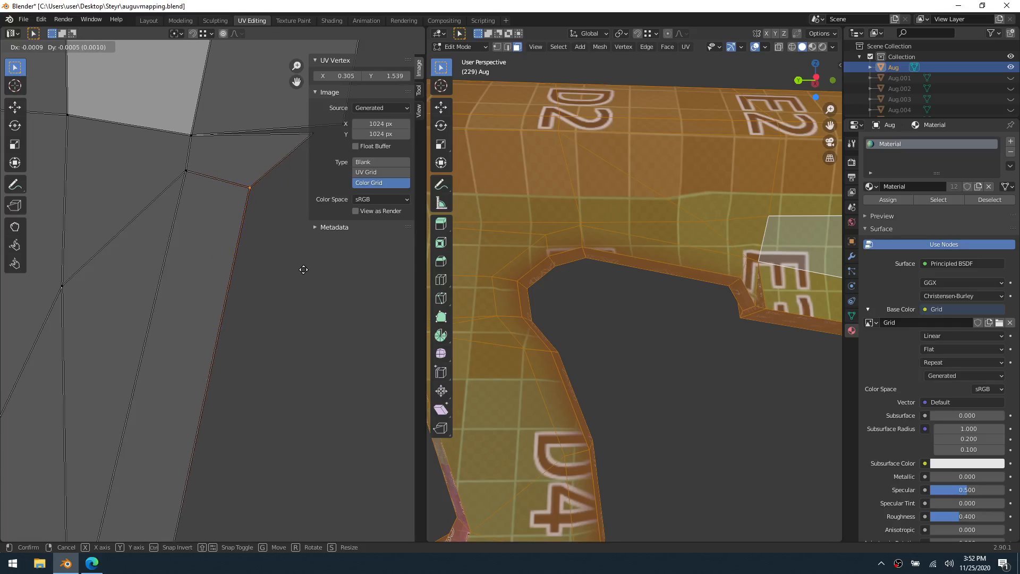
{"action": "right_click", "coordinate": [299, 271]}
Try to move the UV corner vertex just above the long strip face to about X 0.293, Y 1.551
{"action": "left_click", "coordinate": [195, 173]}
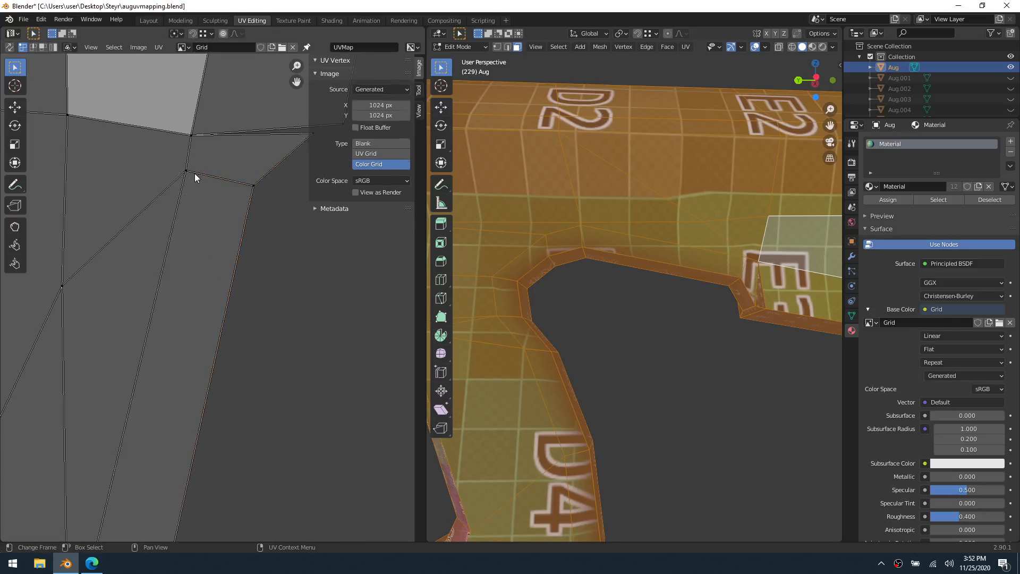
{"action": "left_click", "coordinate": [224, 127]}
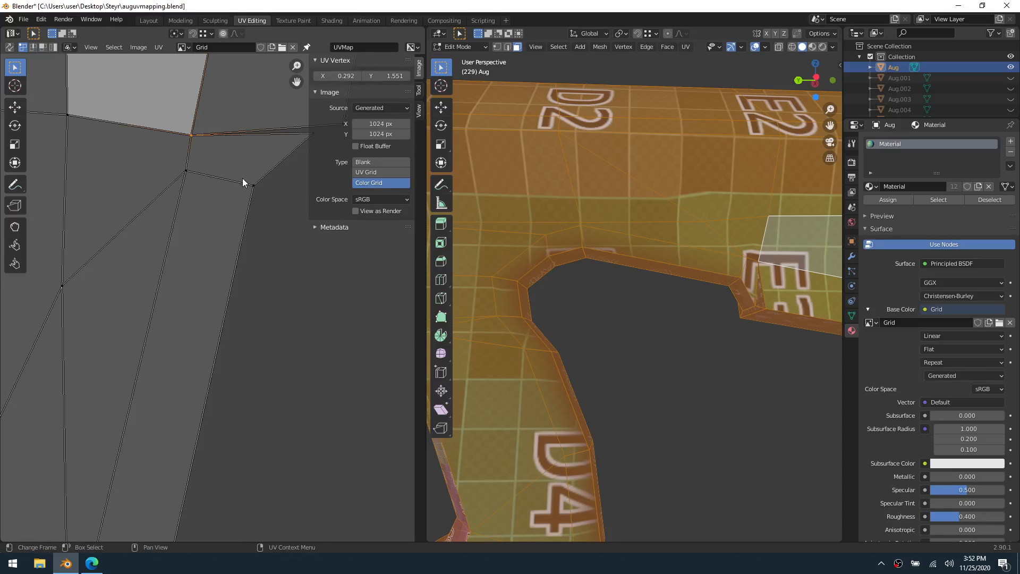
{"action": "key", "text": "g"}
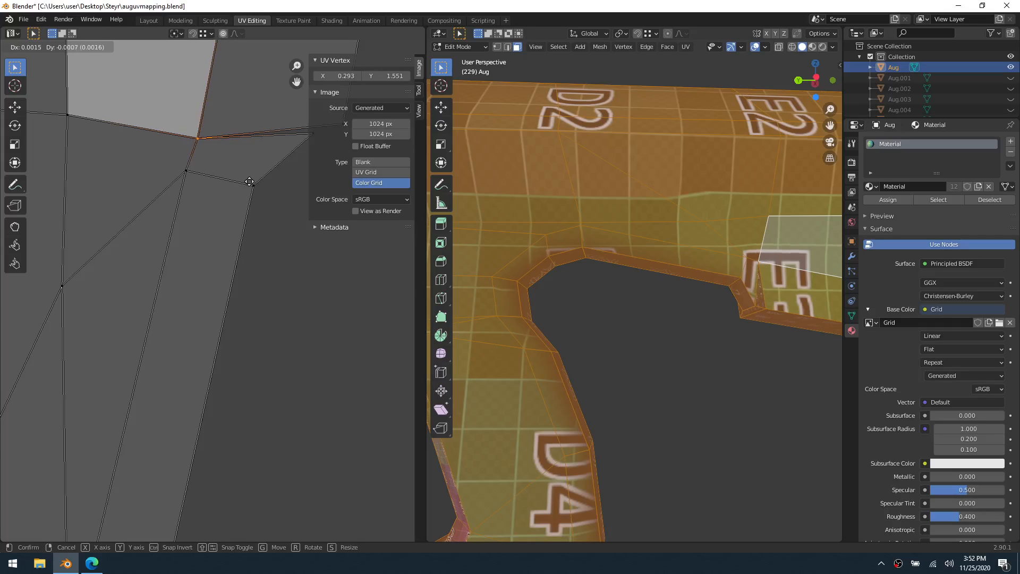
{"action": "left_click", "coordinate": [250, 185]}
Move the inner UV vertex at the long strip face's near end to about X 0.289, Y 1.544 and leave Edit Mode
{"action": "left_click", "coordinate": [192, 171]}
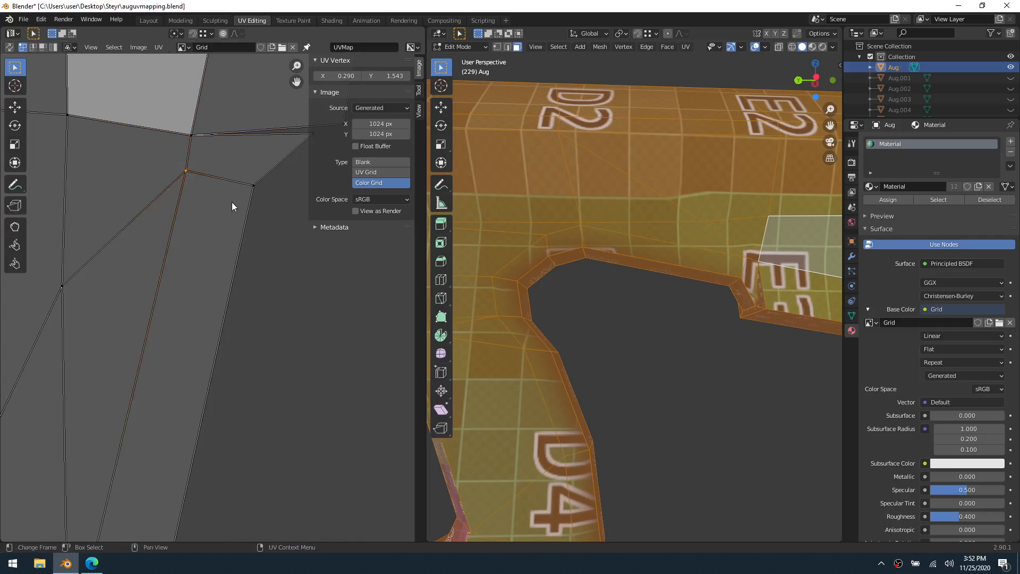
{"action": "key", "text": "g"}
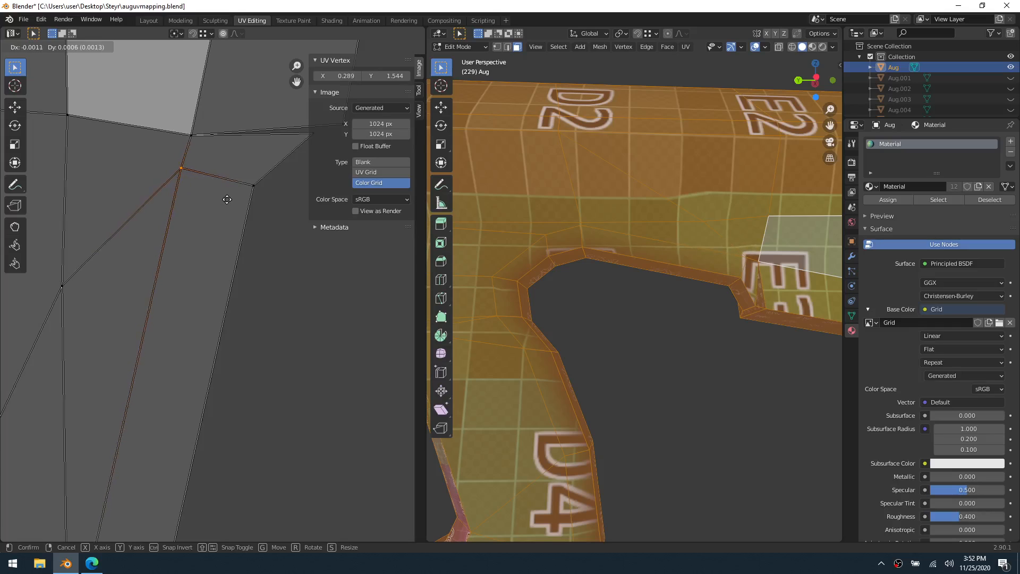
{"action": "left_click", "coordinate": [227, 199]}
{"action": "key", "text": "Tab"}
Check the grid texture around the grip and body in Edit Mode, then save the file
{"action": "mouse_move", "coordinate": [657, 326]}
{"action": "middle_mouse_down"}
{"action": "mouse_move", "coordinate": [704, 311]}
{"action": "mouse_move", "coordinate": [674, 272]}
{"action": "mouse_move", "coordinate": [612, 300]}
{"action": "mouse_move", "coordinate": [656, 304]}
{"action": "mouse_move", "coordinate": [601, 308]}
{"action": "mouse_move", "coordinate": [665, 314]}
{"action": "middle_mouse_up"}
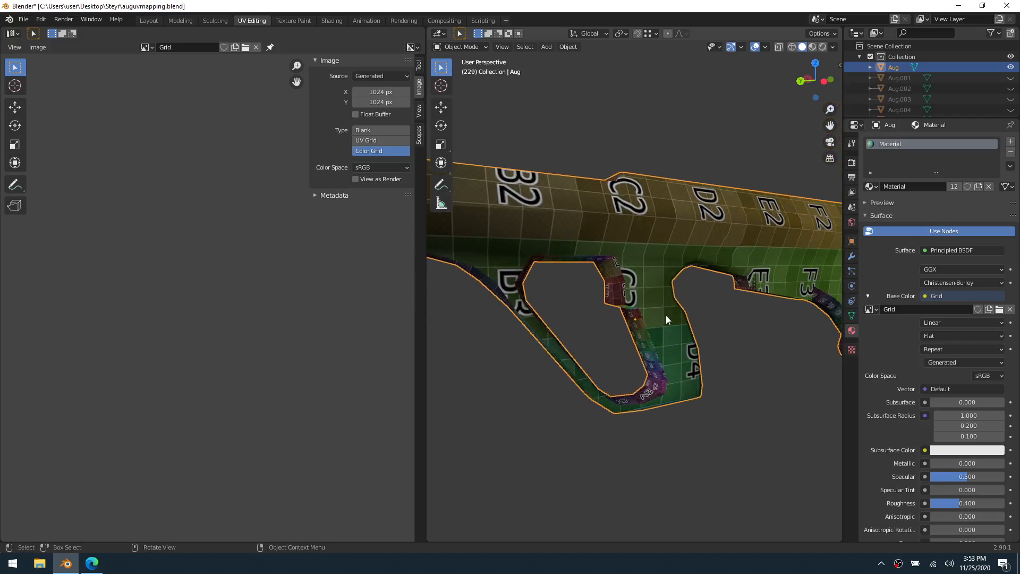
{"action": "key", "text": "ctrl+Tab"}
{"action": "left_click", "coordinate": [711, 313]}
{"action": "left_click", "coordinate": [715, 319]}
{"action": "scroll", "coordinate": [716, 319], "scroll_direction": "down", "scroll_amount": 4}
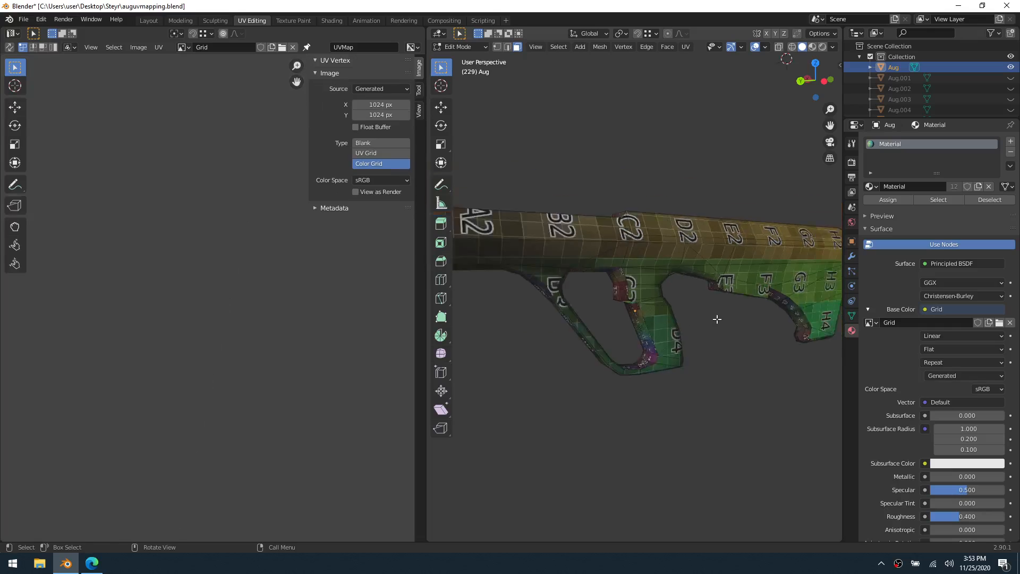
{"action": "middle_click_drag", "start_coordinate": [690, 320], "coordinate": [759, 341]}
{"action": "middle_click_drag", "start_coordinate": [624, 345], "coordinate": [675, 340]}
{"action": "mouse_move", "coordinate": [579, 335]}
{"action": "middle_mouse_down", "text": "shift"}
{"action": "mouse_move", "coordinate": [754, 341]}
{"action": "mouse_move", "coordinate": [521, 342]}
{"action": "mouse_move", "coordinate": [733, 342]}
{"action": "mouse_move", "coordinate": [672, 336]}
{"action": "mouse_move", "coordinate": [632, 319]}
{"action": "mouse_move", "coordinate": [467, 323]}
{"action": "mouse_move", "coordinate": [587, 318]}
{"action": "middle_mouse_up", "text": "shift"}
{"action": "key", "text": "ctrl+s"}
Select the continuous row of top faces along the body, from the butt end to the front end
{"action": "scroll", "coordinate": [699, 320], "scroll_direction": "up", "scroll_amount": 4}
{"action": "scroll", "coordinate": [701, 314], "scroll_direction": "down", "scroll_amount": 3}
{"action": "left_click", "coordinate": [575, 257]}
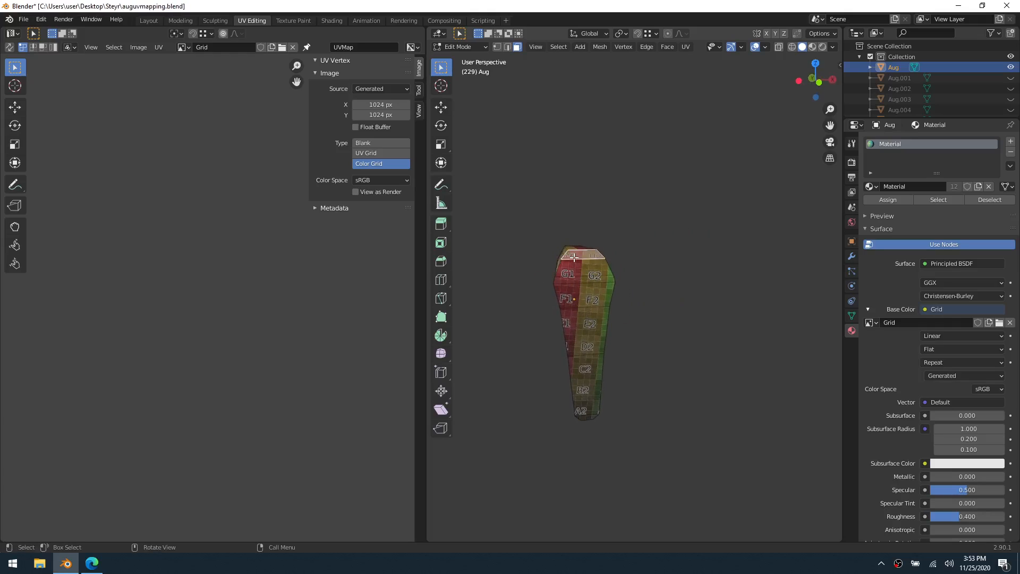
{"action": "left_click", "coordinate": [581, 277], "text": "ctrl"}
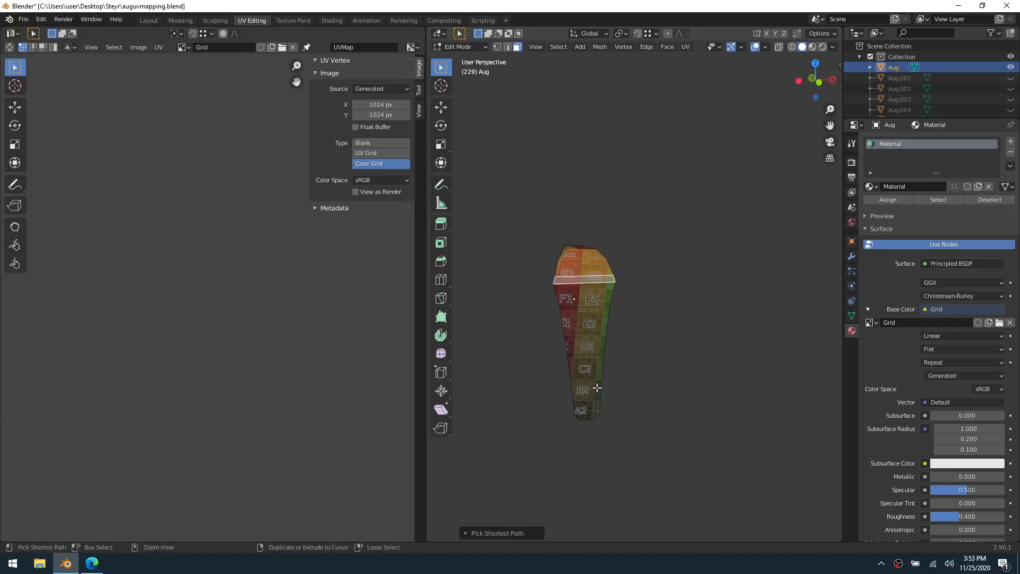
{"action": "left_click", "coordinate": [586, 419], "text": "ctrl"}
{"action": "middle_click_drag", "start_coordinate": [293, 510], "coordinate": [328, 184]}
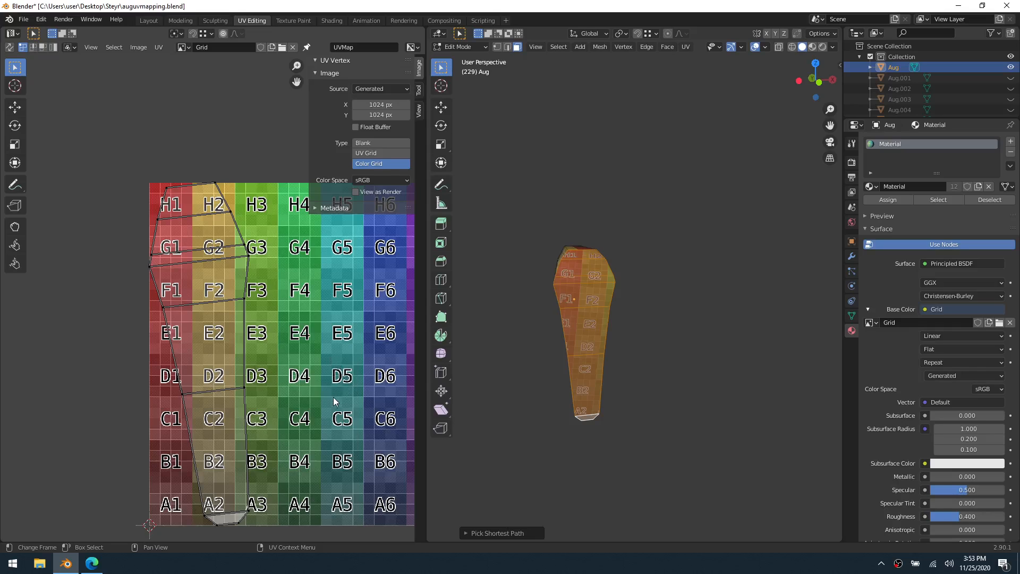
Rotate the top faces' whole UV island by 6° in one-degree increments, clear the selection and save the file
{"action": "key", "text": "a"}
{"action": "key", "text": "r"}
{"action": "key", "text": "ctrl"}
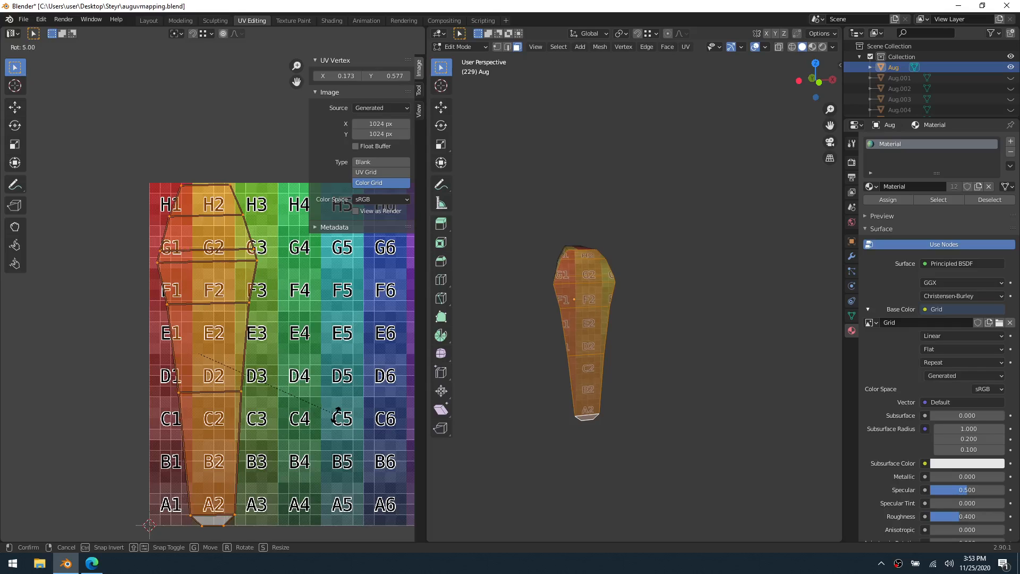
{"action": "key", "text": "ctrl"}
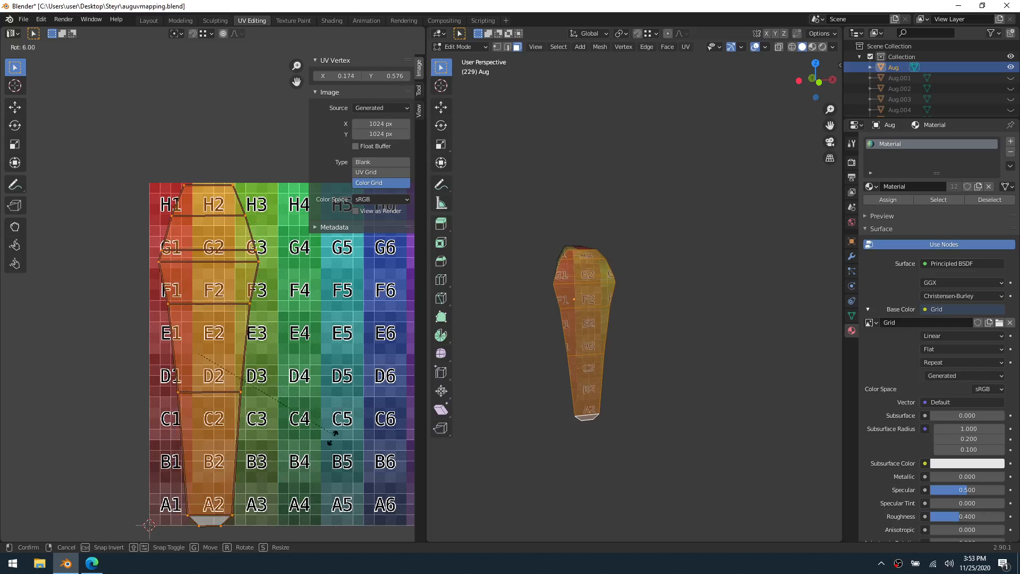
{"action": "left_click", "coordinate": [332, 441]}
{"action": "left_click", "coordinate": [519, 411]}
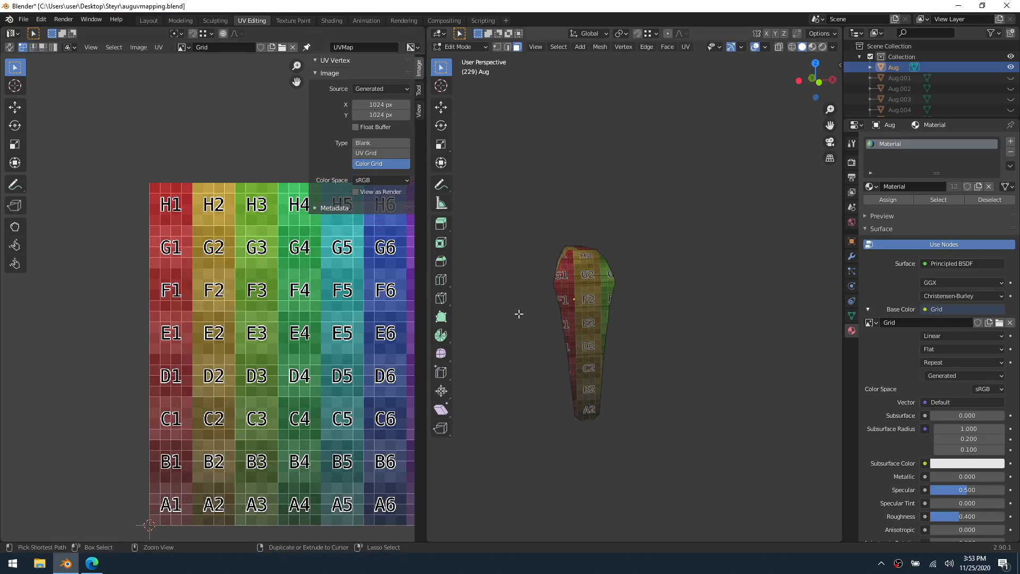
{"action": "key", "text": "ctrl+s"}
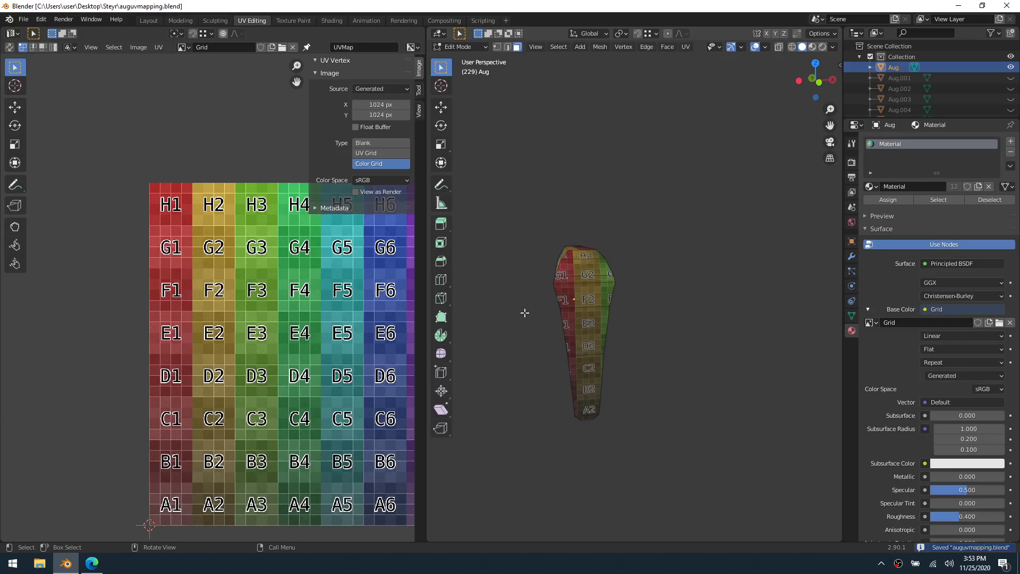
Examine the grid texture on both sides, the front end and the underside of the body for stretching and consistent scale
{"action": "key", "text": "a"}
{"action": "middle_click_drag", "start_coordinate": [512, 318], "coordinate": [603, 322]}
{"action": "scroll", "coordinate": [538, 325], "scroll_direction": "down", "scroll_amount": 3}
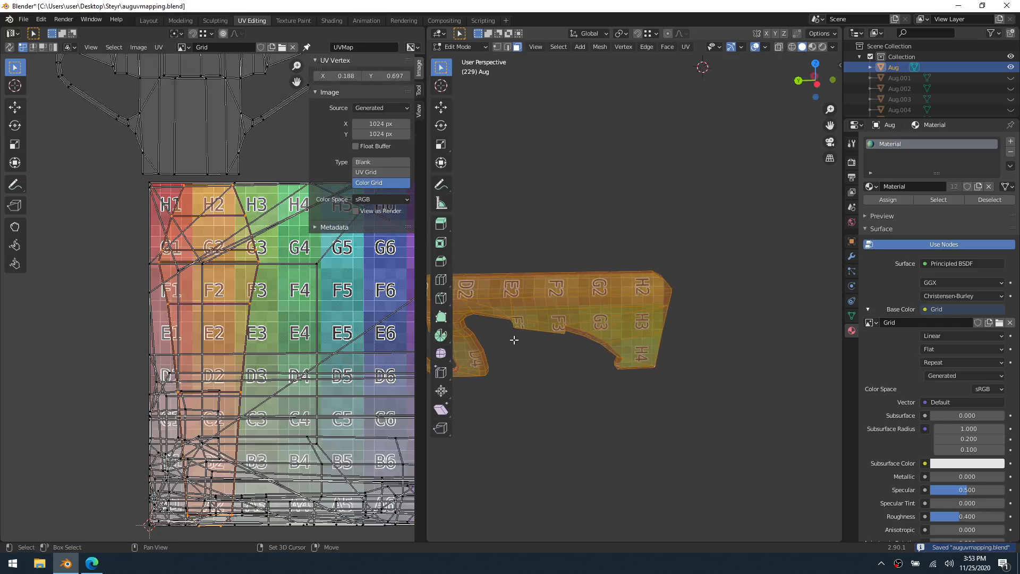
{"action": "middle_click_drag", "start_coordinate": [514, 340], "coordinate": [672, 331]}
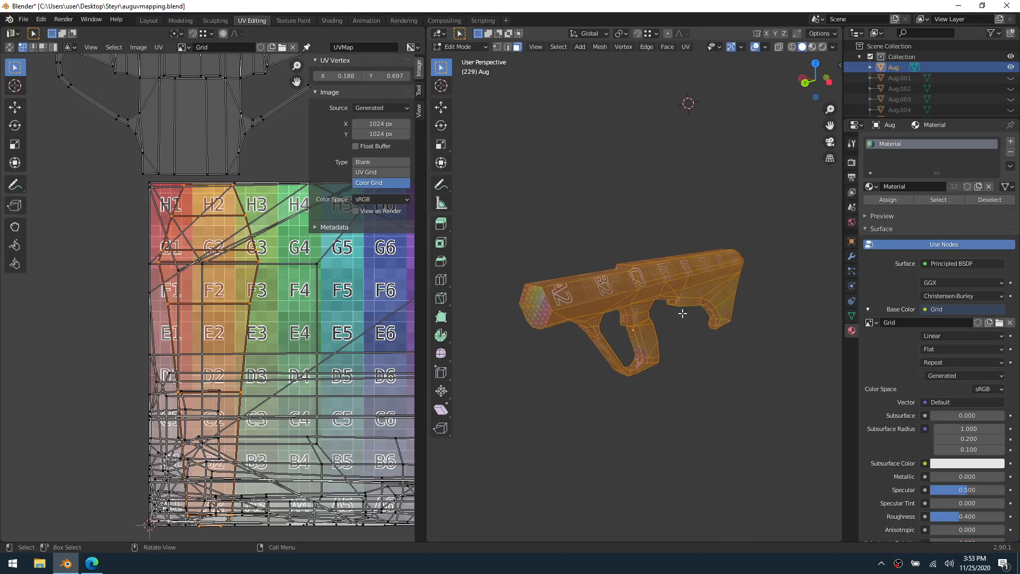
{"action": "key", "text": "alt+a"}
{"action": "middle_click_drag", "start_coordinate": [564, 371], "coordinate": [586, 310]}
{"action": "scroll", "coordinate": [717, 321], "scroll_direction": "up", "scroll_amount": 2}
{"action": "scroll", "coordinate": [649, 330], "scroll_direction": "up", "scroll_amount": 4}
{"action": "middle_click_drag", "start_coordinate": [649, 331], "coordinate": [646, 287]}
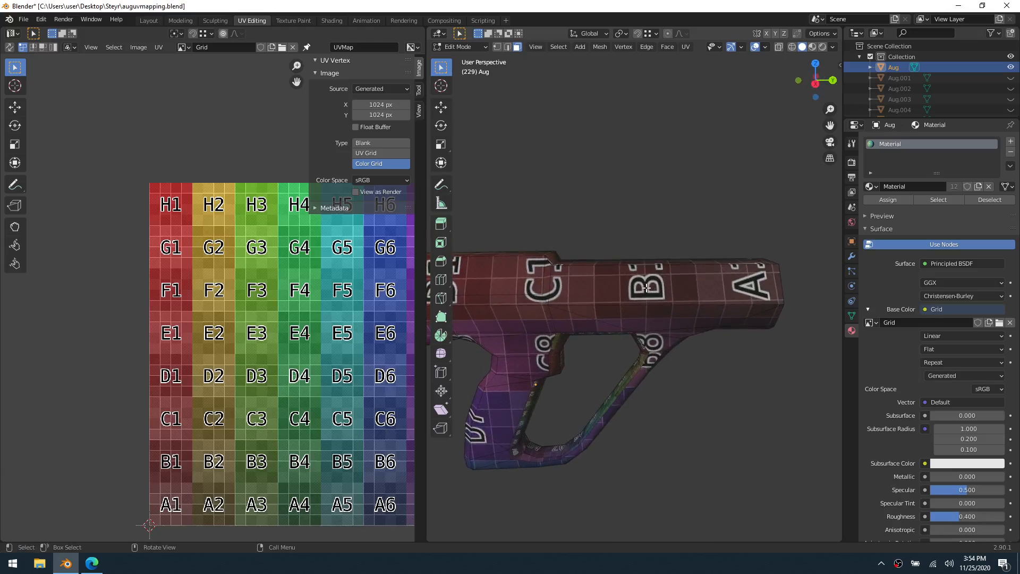
{"action": "middle_click_drag", "start_coordinate": [533, 370], "coordinate": [716, 285], "text": "shift"}
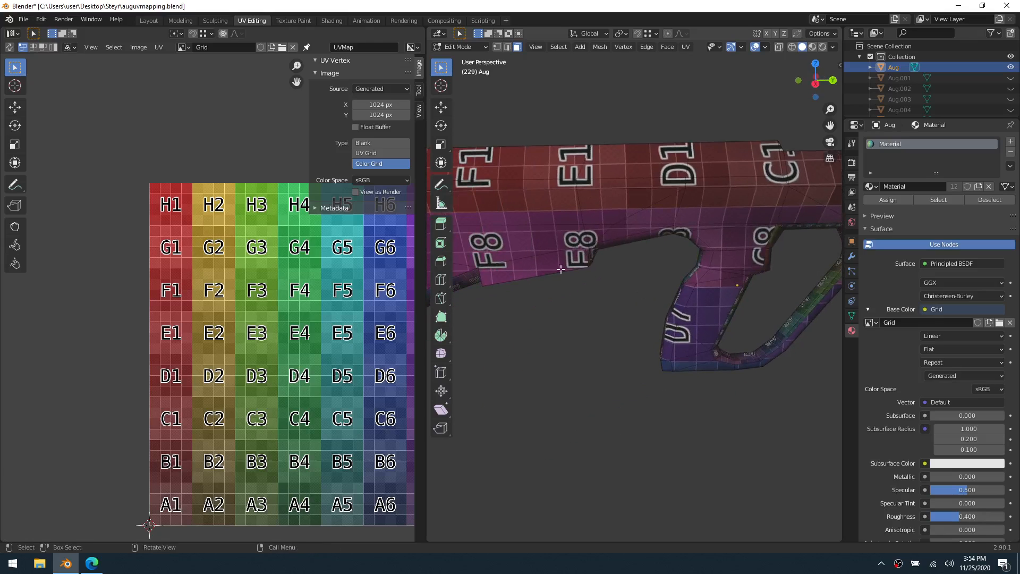
{"action": "middle_click_drag", "start_coordinate": [561, 269], "coordinate": [687, 259], "text": "shift"}
{"action": "middle_click_drag", "start_coordinate": [632, 315], "coordinate": [648, 290]}
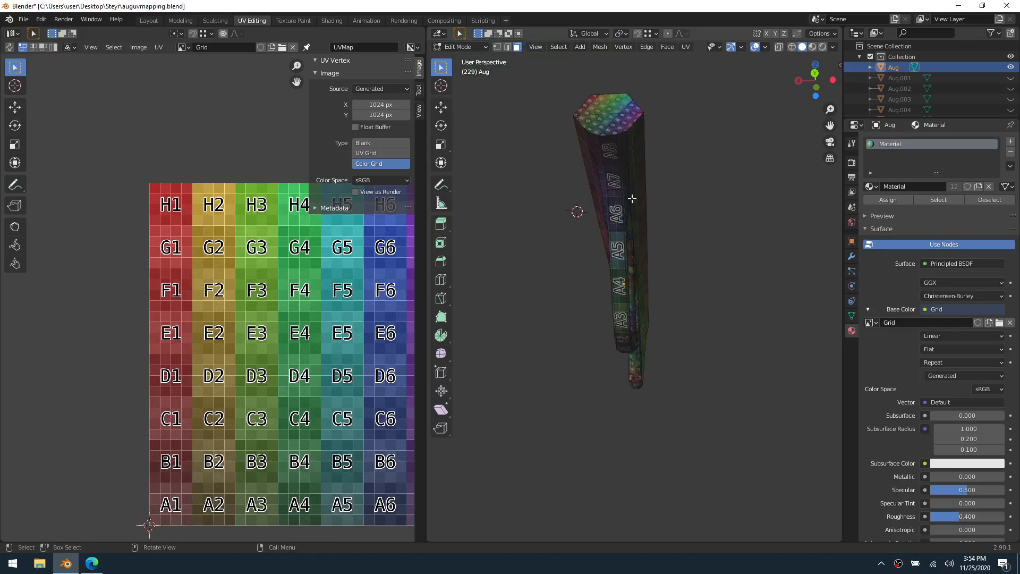
{"action": "middle_click_drag", "start_coordinate": [663, 183], "coordinate": [711, 261]}
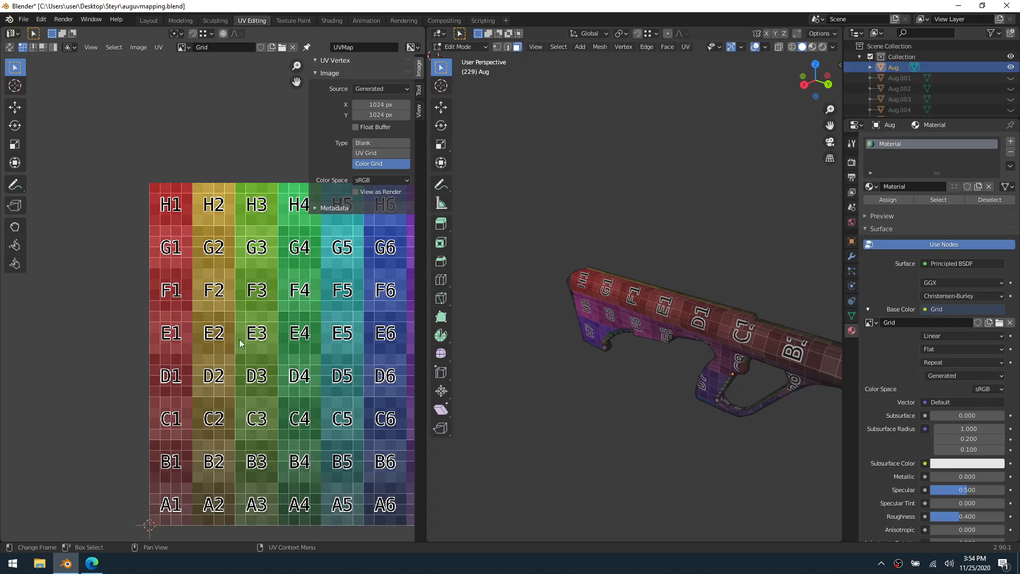
{"action": "middle_click_drag", "start_coordinate": [574, 252], "coordinate": [412, 242], "text": "shift"}
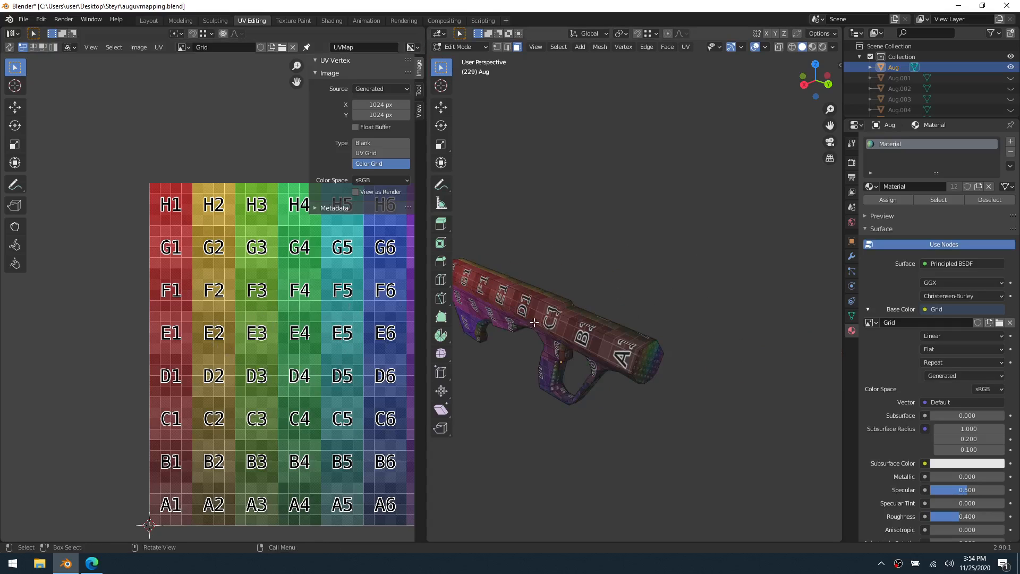
{"action": "middle_click_drag", "start_coordinate": [581, 310], "coordinate": [600, 293]}
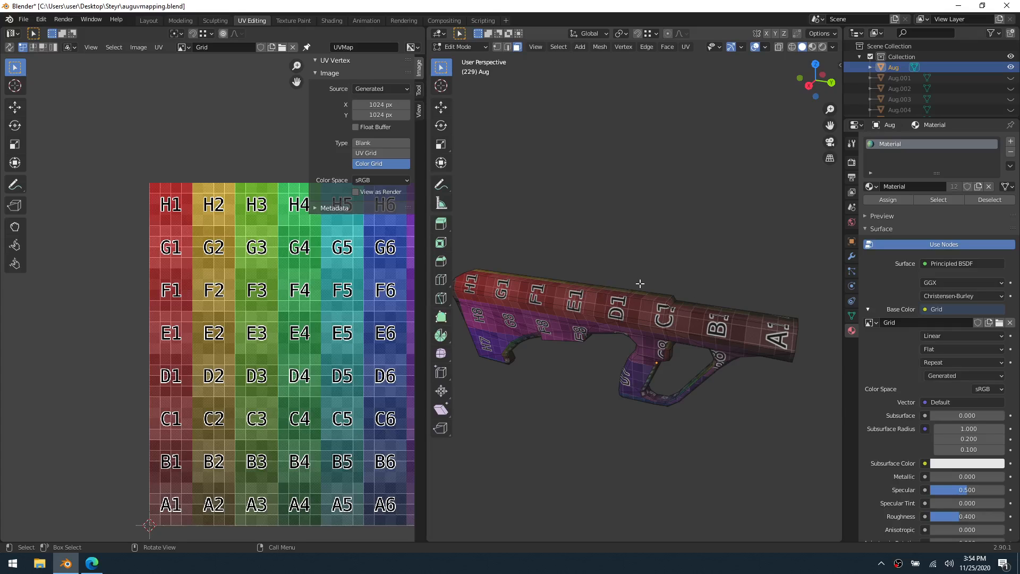
{"action": "key", "text": "a"}
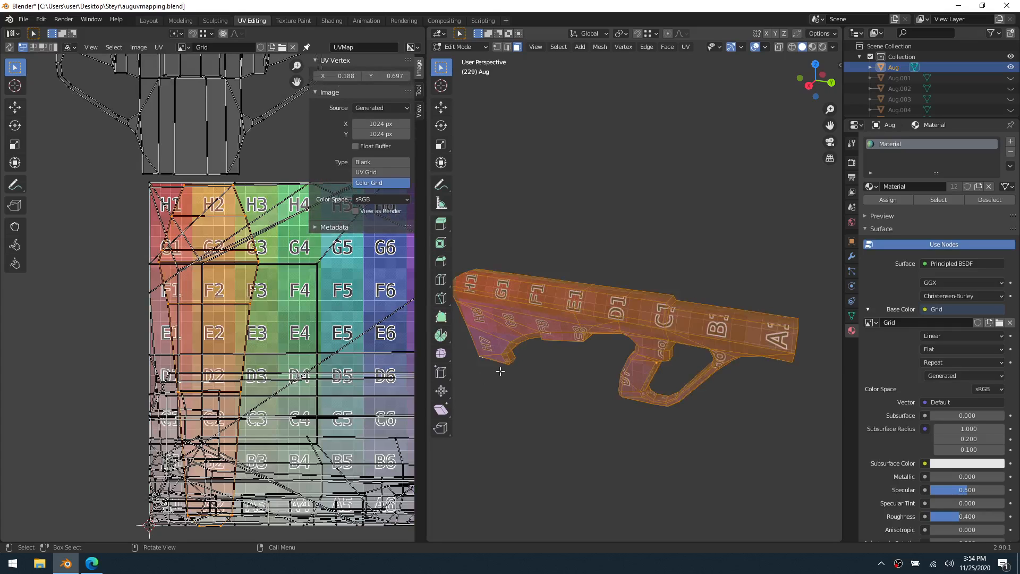
{"action": "middle_click_drag", "start_coordinate": [667, 353], "coordinate": [594, 316]}
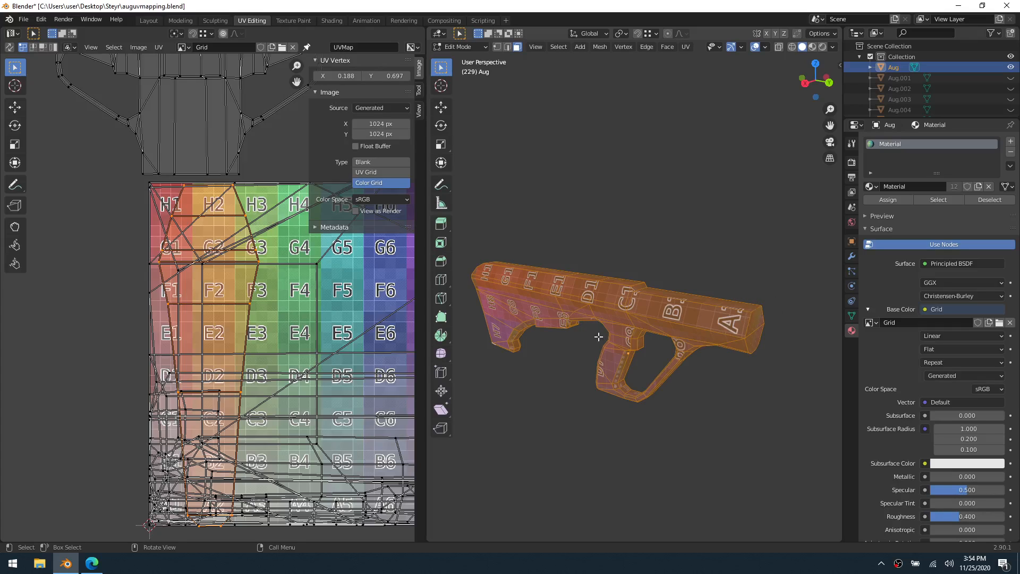
Switch to Object Mode, unhide all of the rifle's parts and hide the reference image again
{"action": "key", "text": "ctrl+Tab"}
{"action": "left_click", "coordinate": [561, 345]}
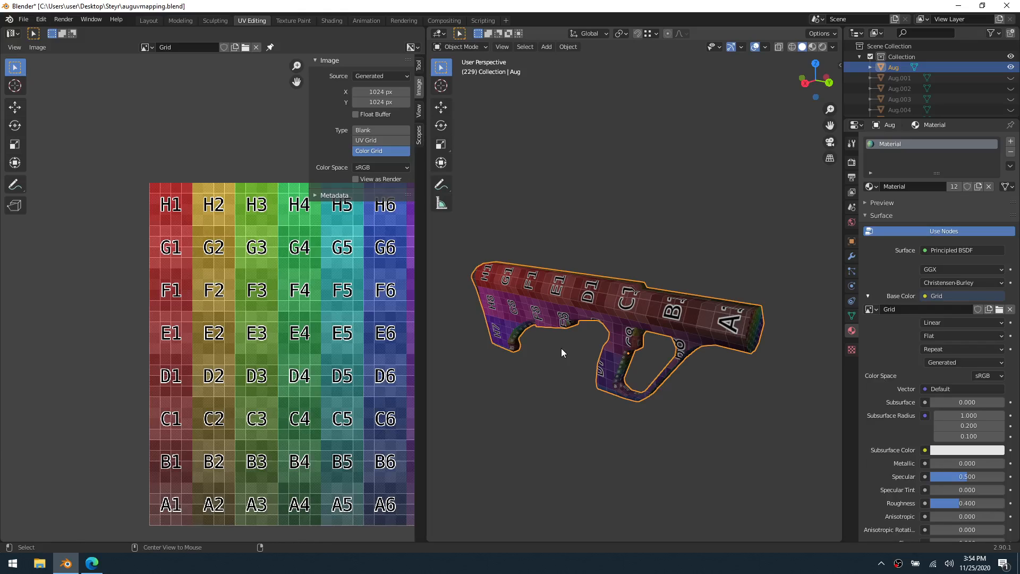
{"action": "key", "text": "alt+h"}
{"action": "scroll", "coordinate": [991, 79], "scroll_direction": "down", "scroll_amount": 5}
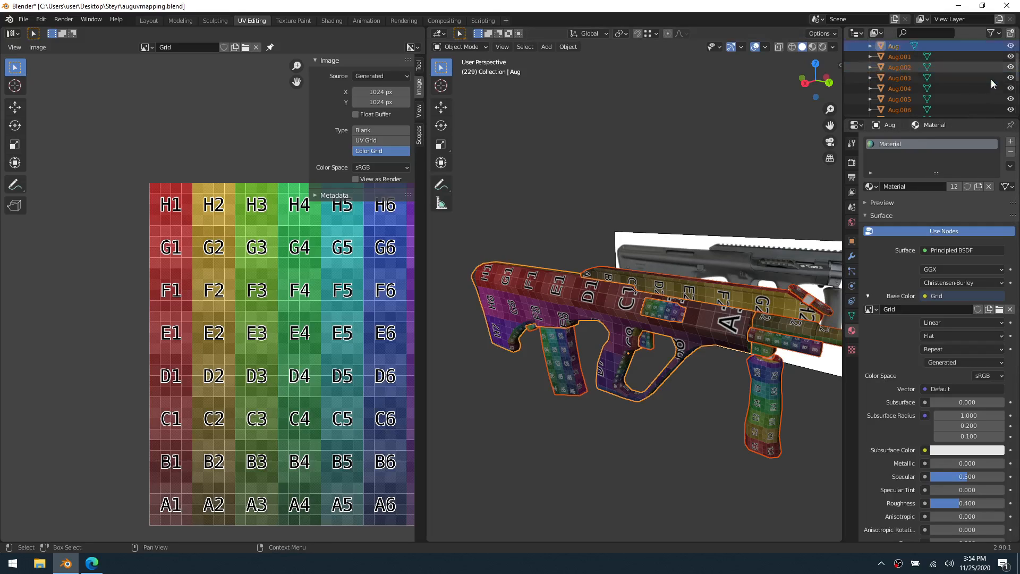
{"action": "left_click", "coordinate": [1011, 107]}
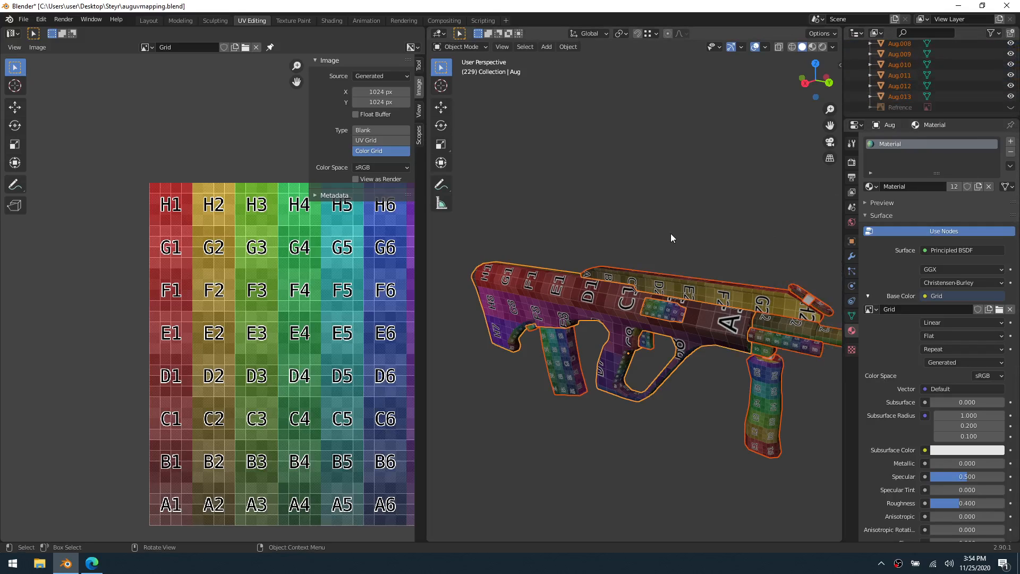
{"action": "scroll", "coordinate": [690, 266], "scroll_direction": "down", "scroll_amount": 3}
Select all of the rifle's parts, join them into a single object and enter Edit Mode on it
{"action": "left_click", "coordinate": [731, 335]}
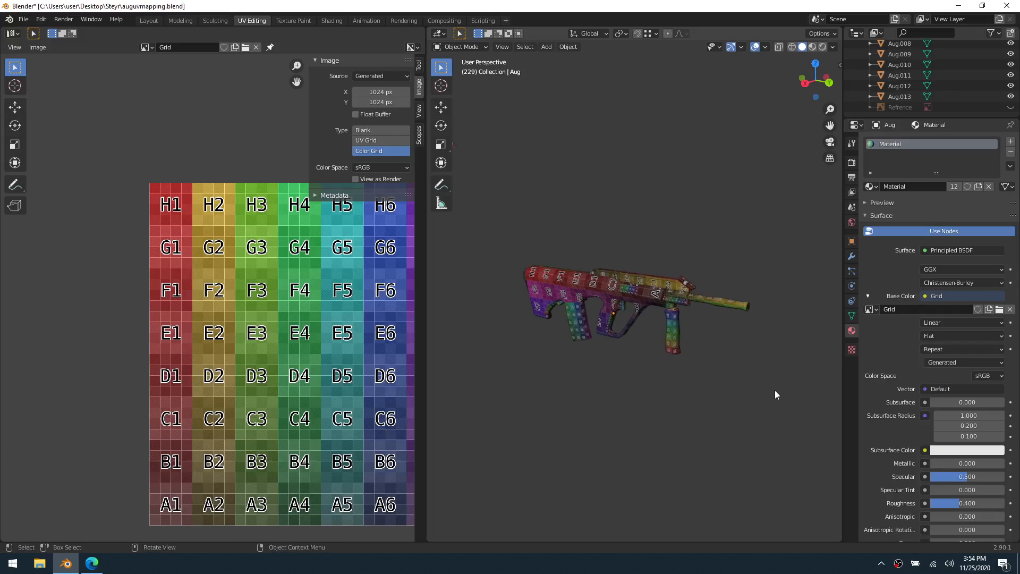
{"action": "left_click_drag", "start_coordinate": [774, 390], "coordinate": [505, 237]}
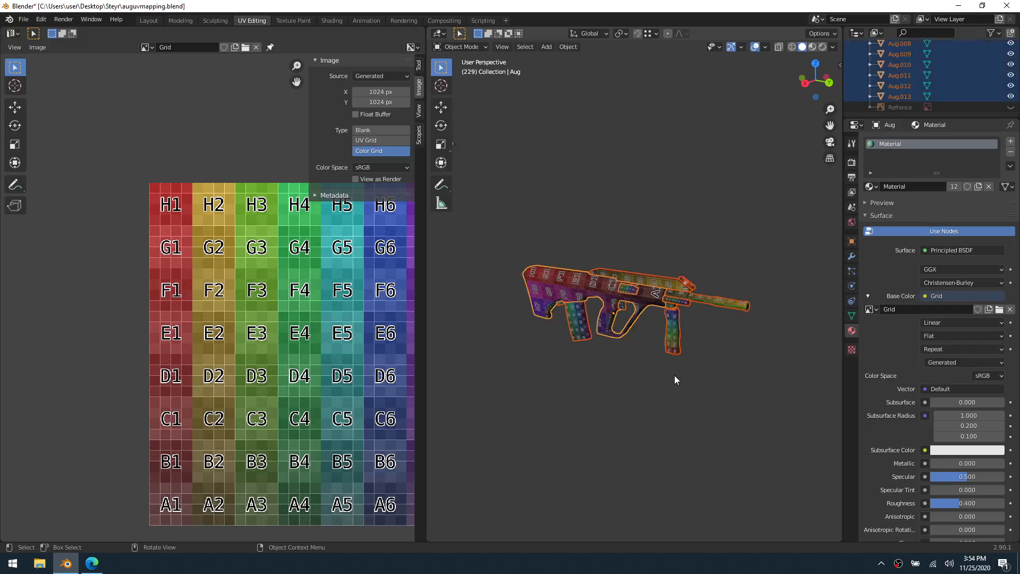
{"action": "key", "text": "ctrl+j"}
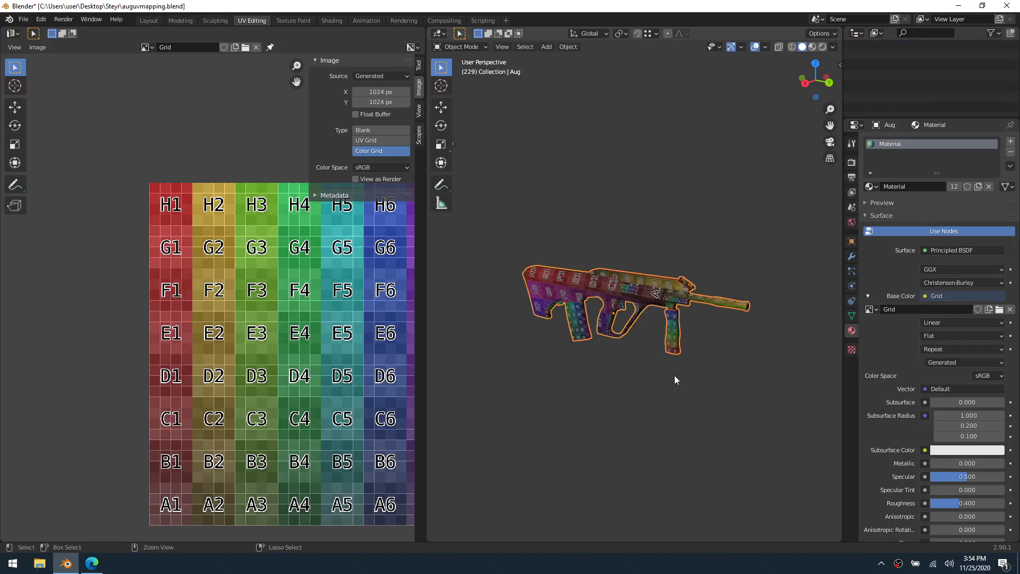
{"action": "key", "text": "ctrl+Tab"}
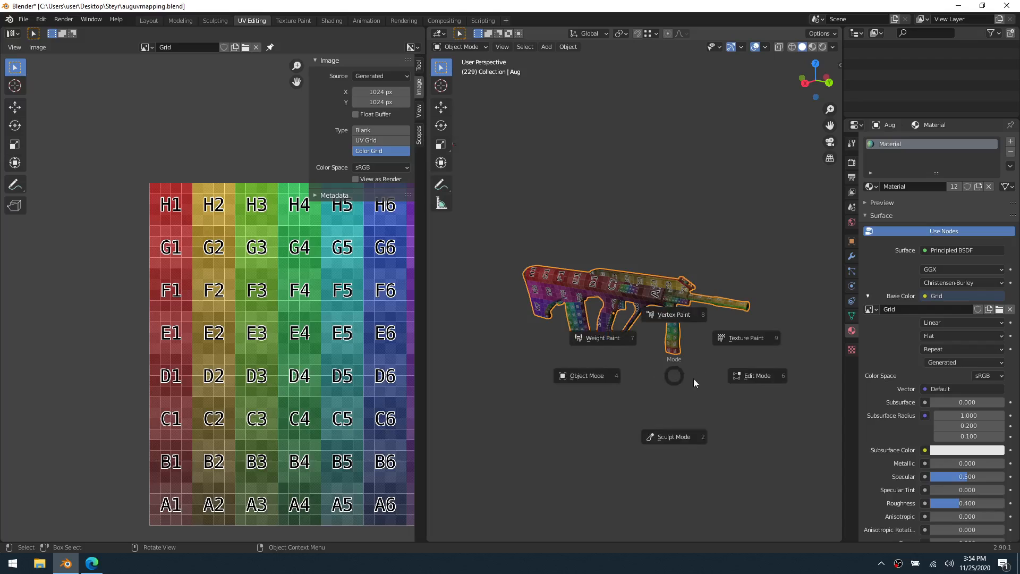
{"action": "left_click", "coordinate": [693, 379]}
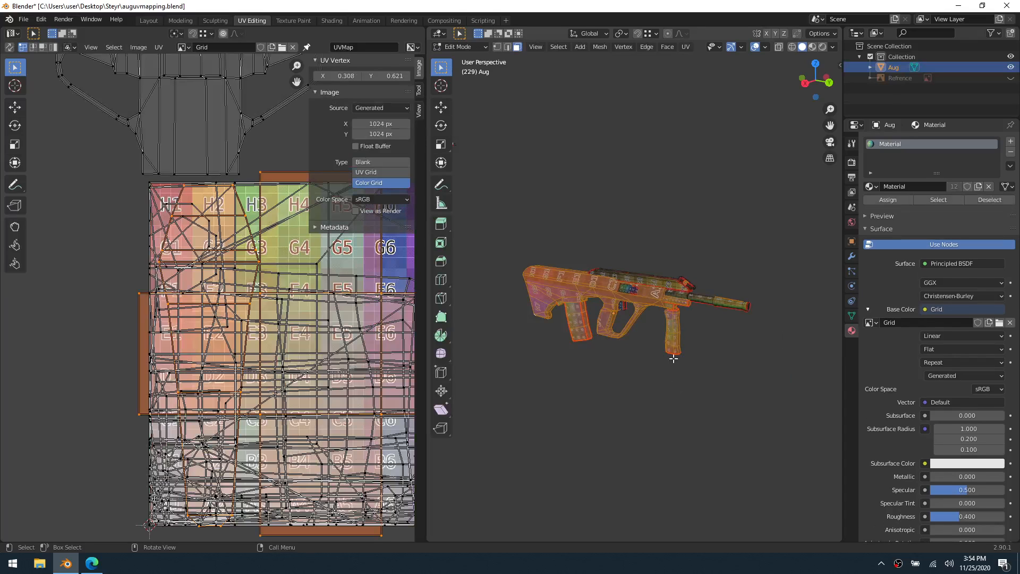
Select the joined rifle's whole mesh and all of its UV islands, average the islands' scale and check the grid on the model
{"action": "key", "text": "a"}
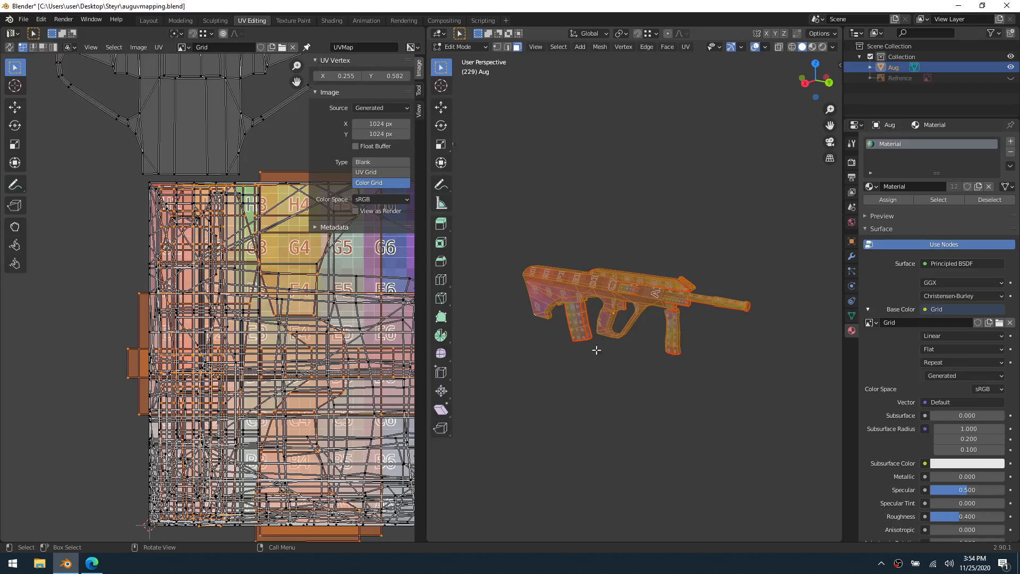
{"action": "left_click", "coordinate": [159, 47]}
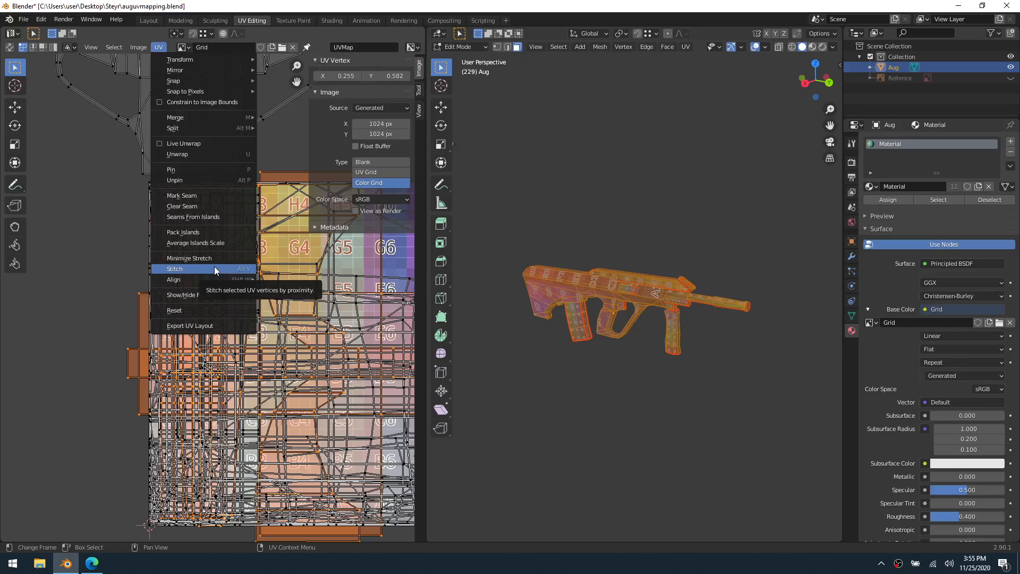
{"action": "mouse_move", "coordinate": [253, 294]}
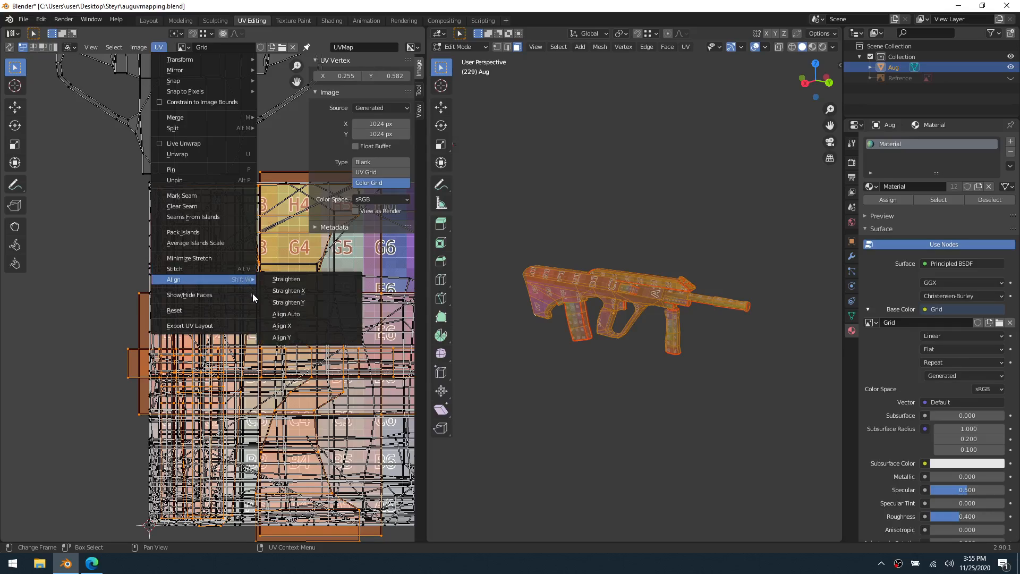
{"action": "left_click", "coordinate": [220, 244]}
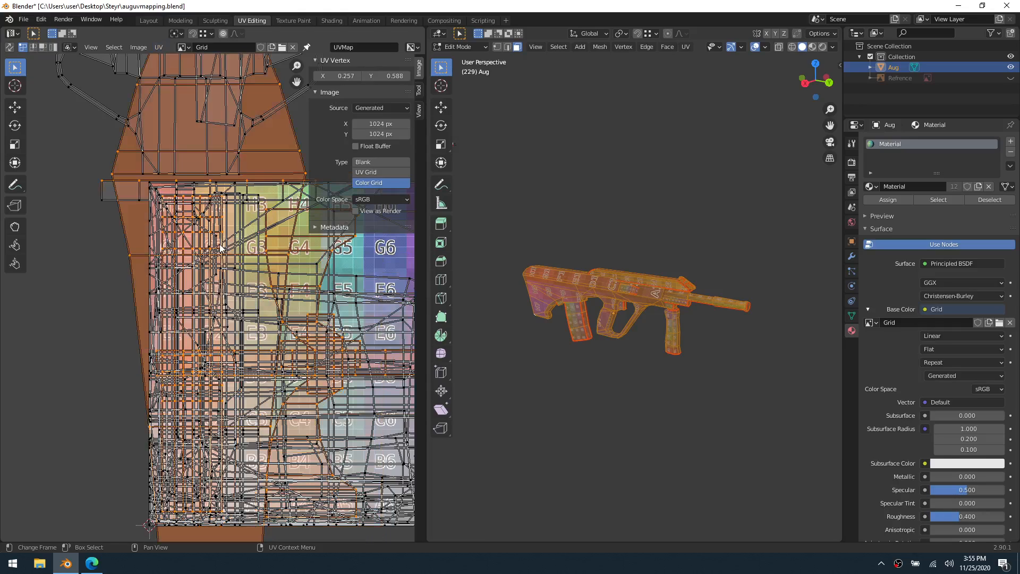
{"action": "key", "text": "a"}
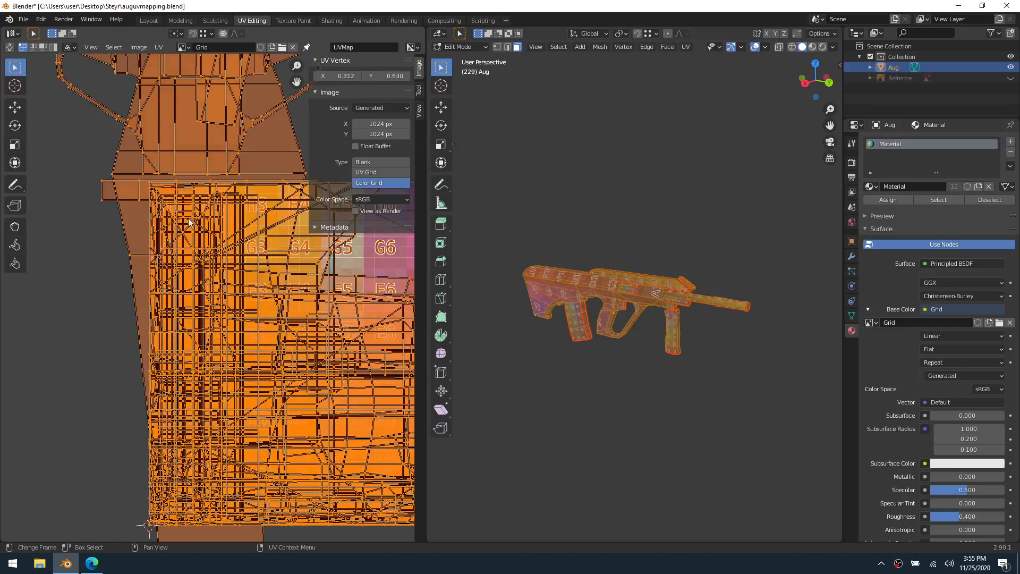
{"action": "left_click", "coordinate": [160, 47]}
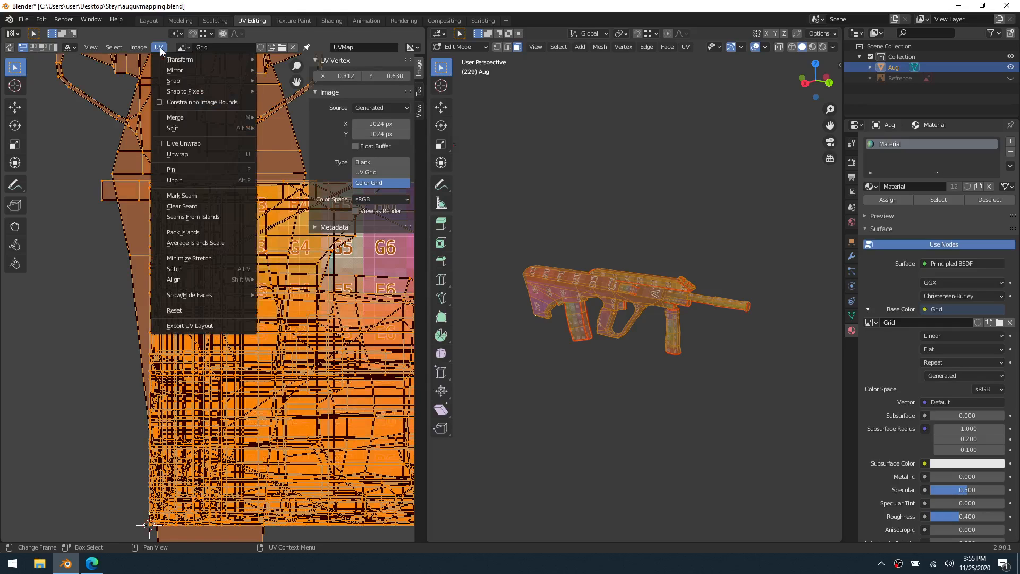
{"action": "left_click", "coordinate": [222, 244]}
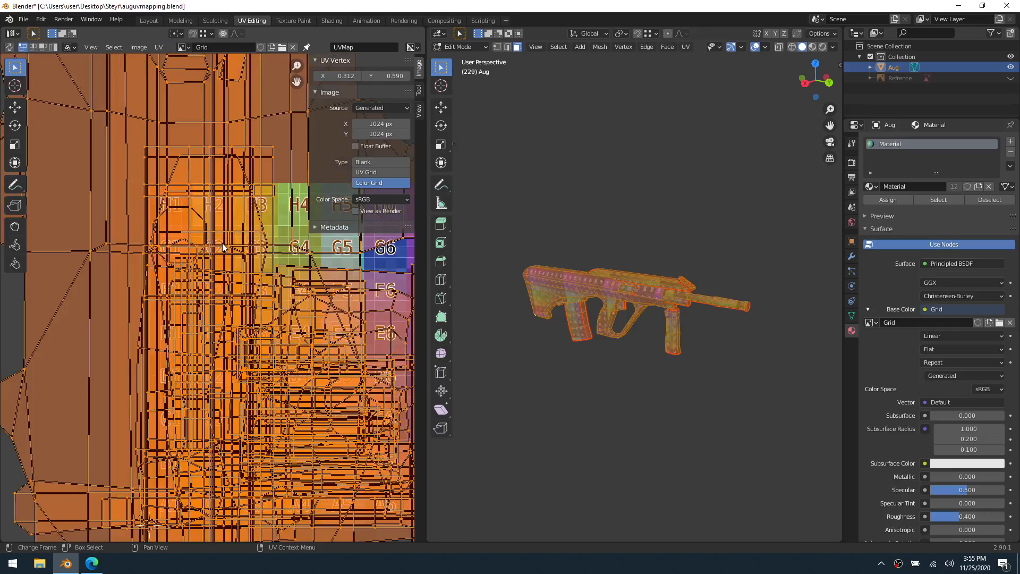
{"action": "scroll", "coordinate": [654, 351], "scroll_direction": "up", "scroll_amount": 7}
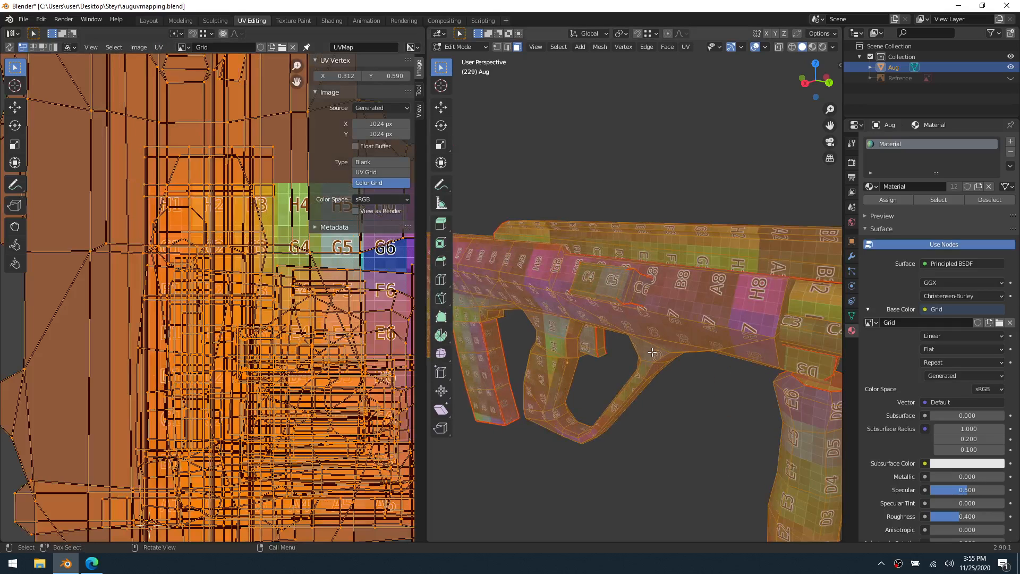
{"action": "middle_click_drag", "start_coordinate": [687, 344], "coordinate": [707, 329]}
{"action": "key", "text": "alt+a"}
{"action": "scroll", "coordinate": [720, 299], "scroll_direction": "up", "scroll_amount": 3}
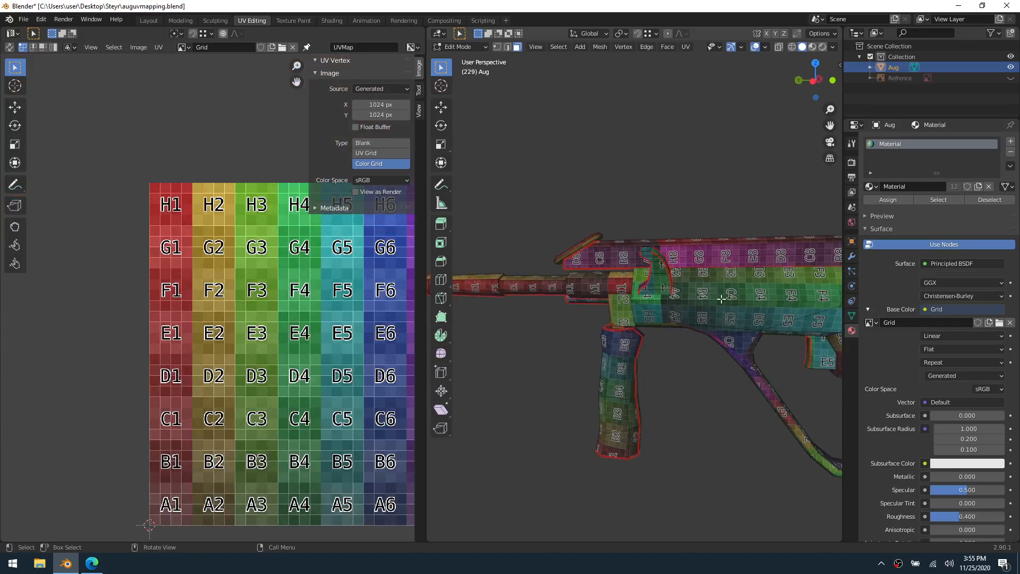
Reselect the whole mesh, pack all its UV islands into the image square and set the generated image type to Blank
{"action": "key", "text": "a"}
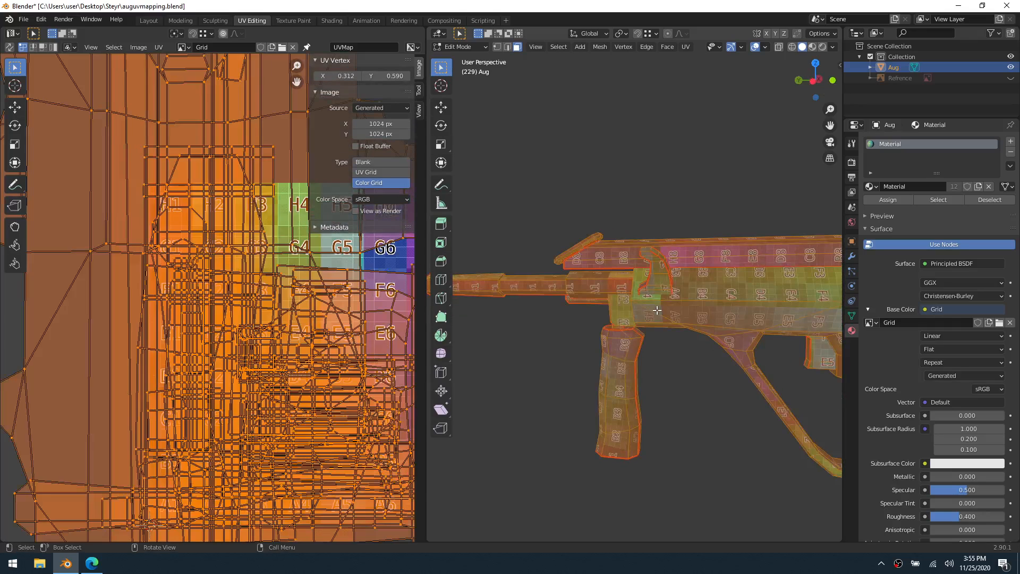
{"action": "scroll", "coordinate": [163, 295], "scroll_direction": "down", "scroll_amount": 5}
{"action": "middle_click_drag", "start_coordinate": [230, 299], "coordinate": [217, 346]}
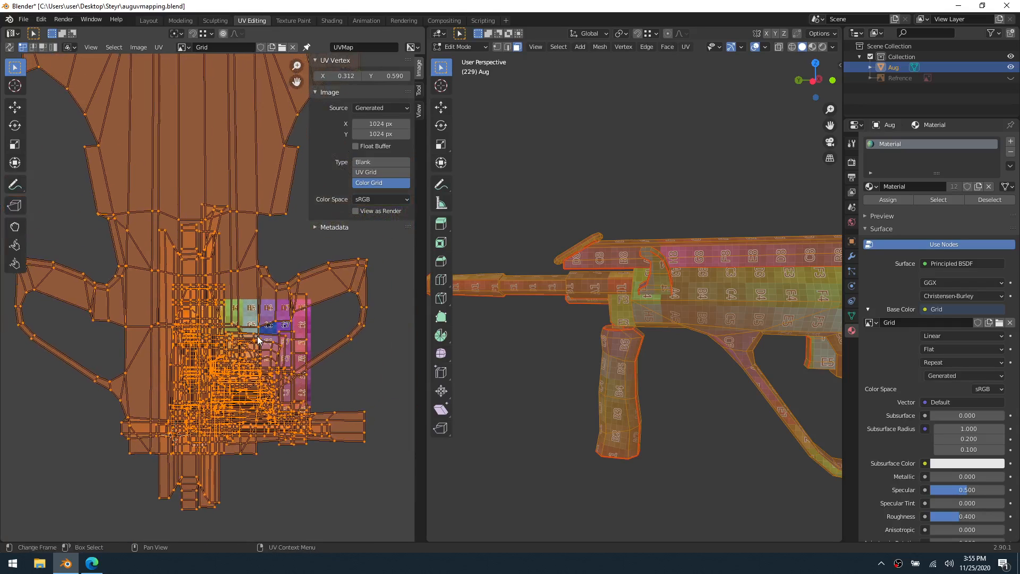
{"action": "left_click", "coordinate": [159, 47]}
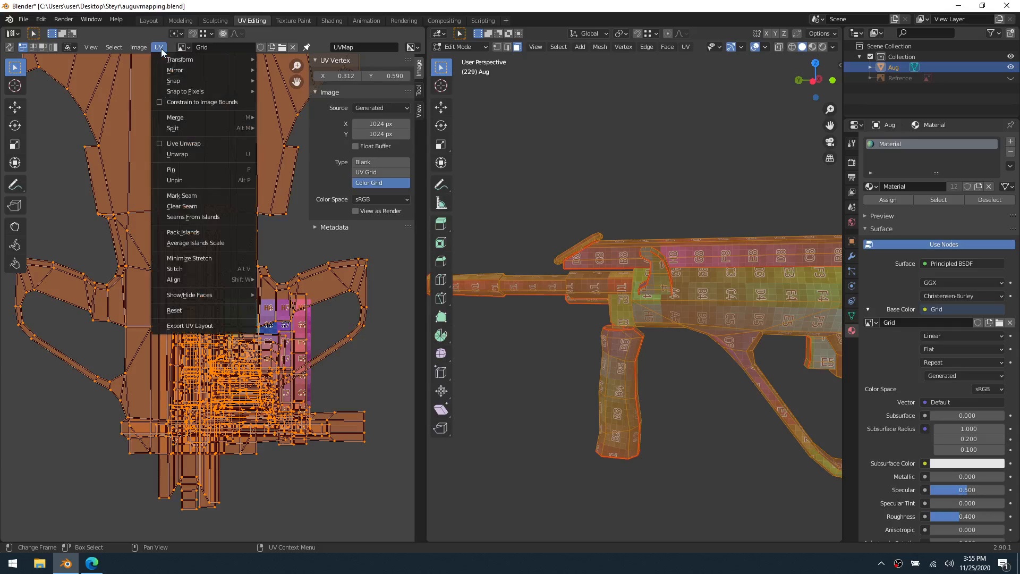
{"action": "left_click", "coordinate": [209, 234]}
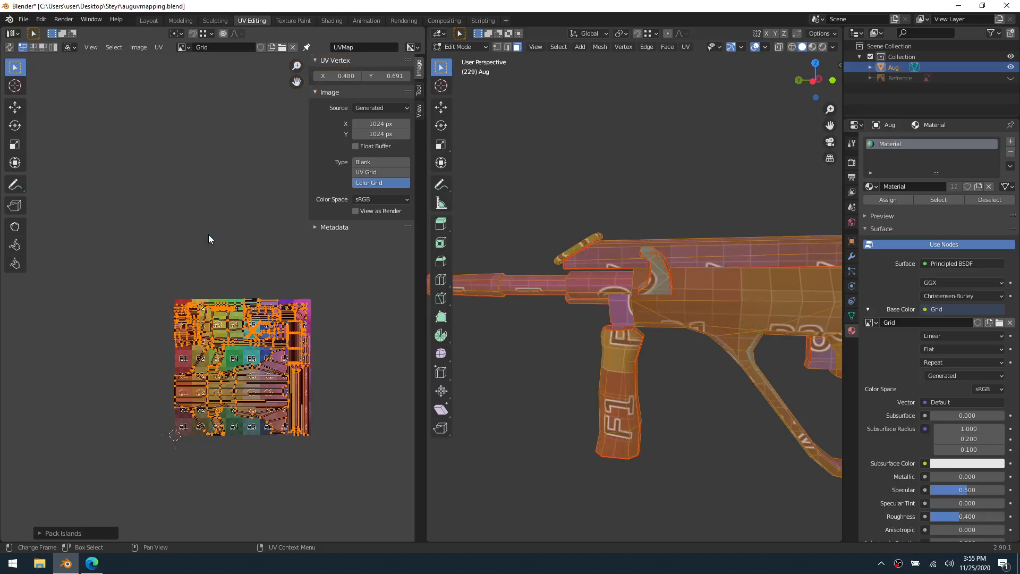
{"action": "left_click", "coordinate": [374, 162]}
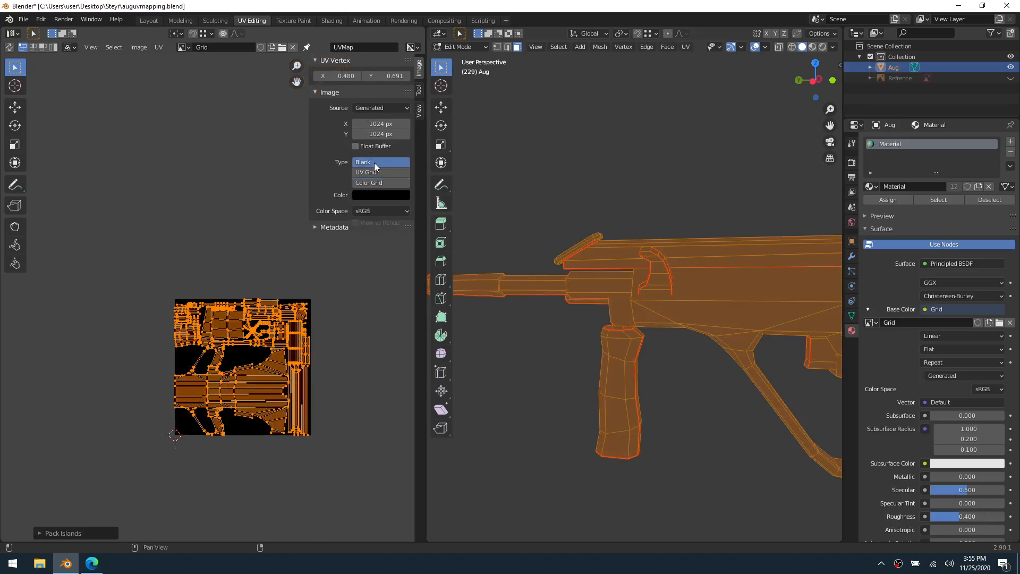
Compare the island packing with and without Rotate, leaving the Rotate option enabled
{"action": "left_click", "coordinate": [106, 533]}
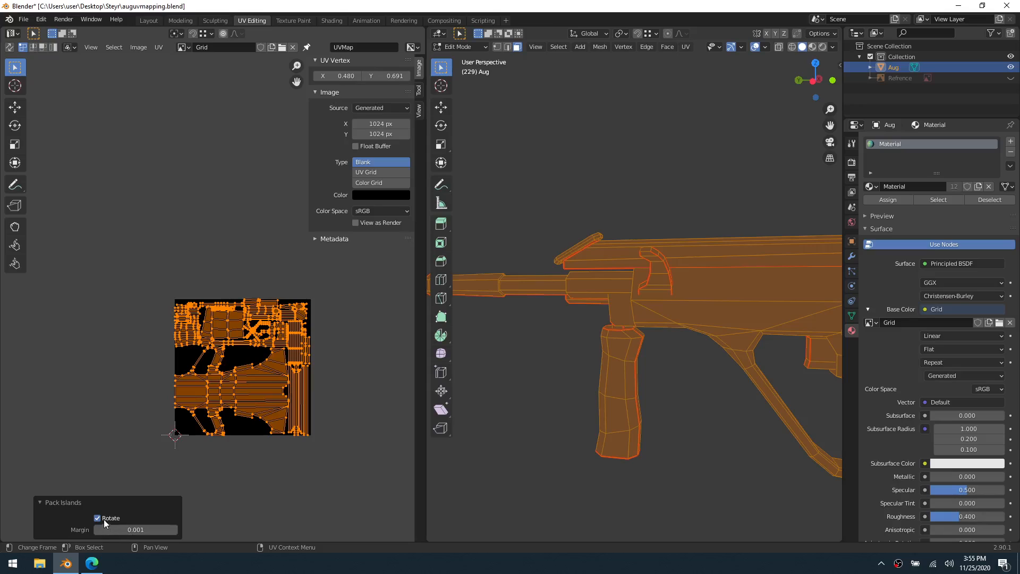
{"action": "left_click", "coordinate": [101, 518]}
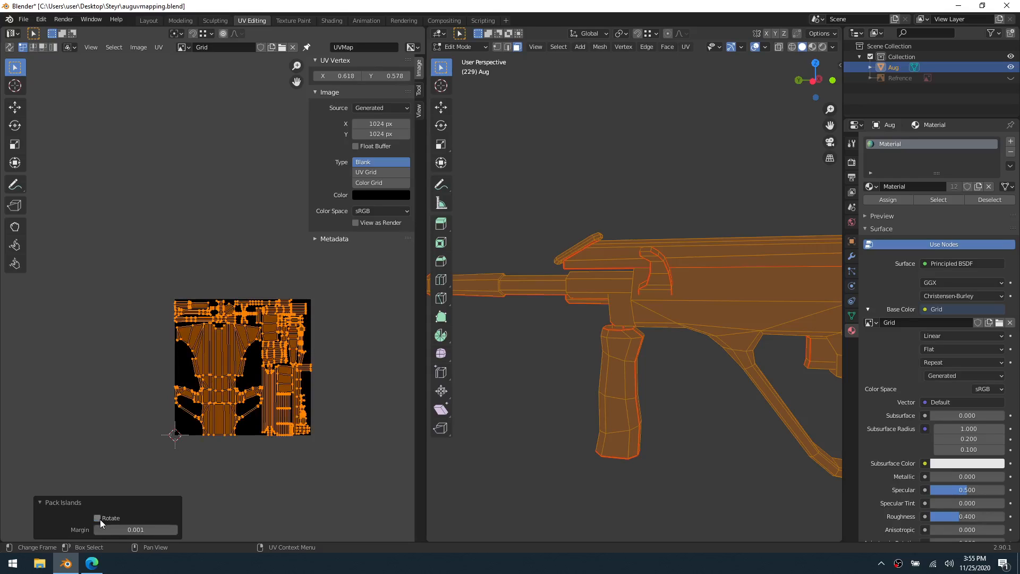
{"action": "left_click", "coordinate": [98, 518]}
{"action": "left_click", "coordinate": [98, 517]}
{"action": "left_click", "coordinate": [98, 518]}
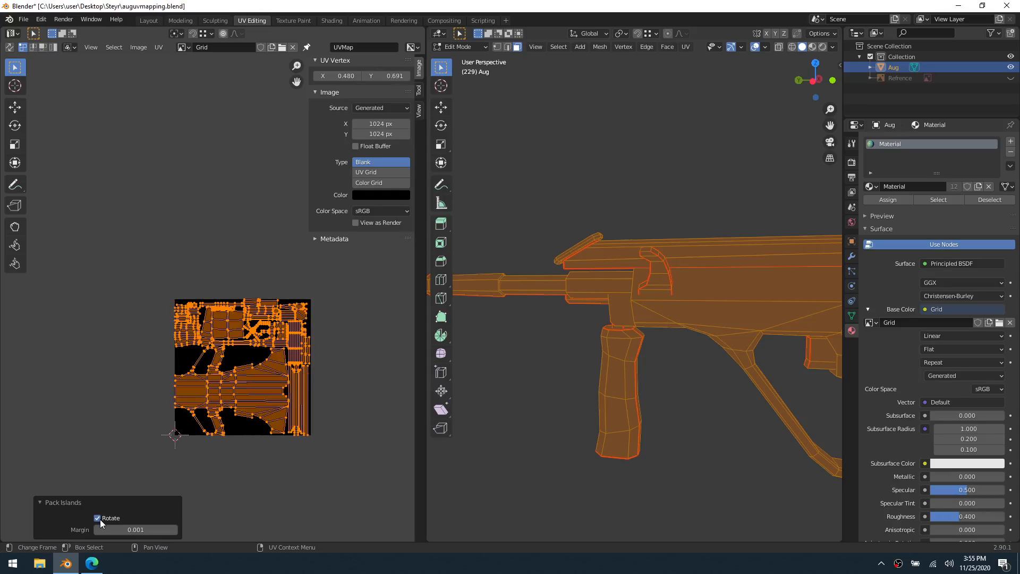
Set the margin between the packed UV islands to 0.002
{"action": "scroll", "coordinate": [257, 429], "scroll_direction": "up", "scroll_amount": 5}
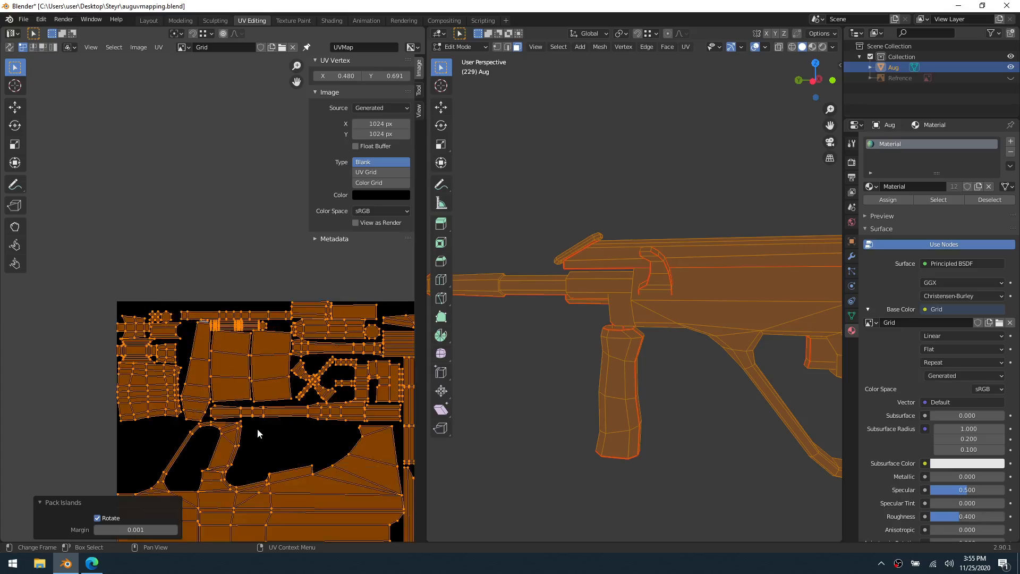
{"action": "scroll", "coordinate": [272, 397], "scroll_direction": "up", "scroll_amount": 6}
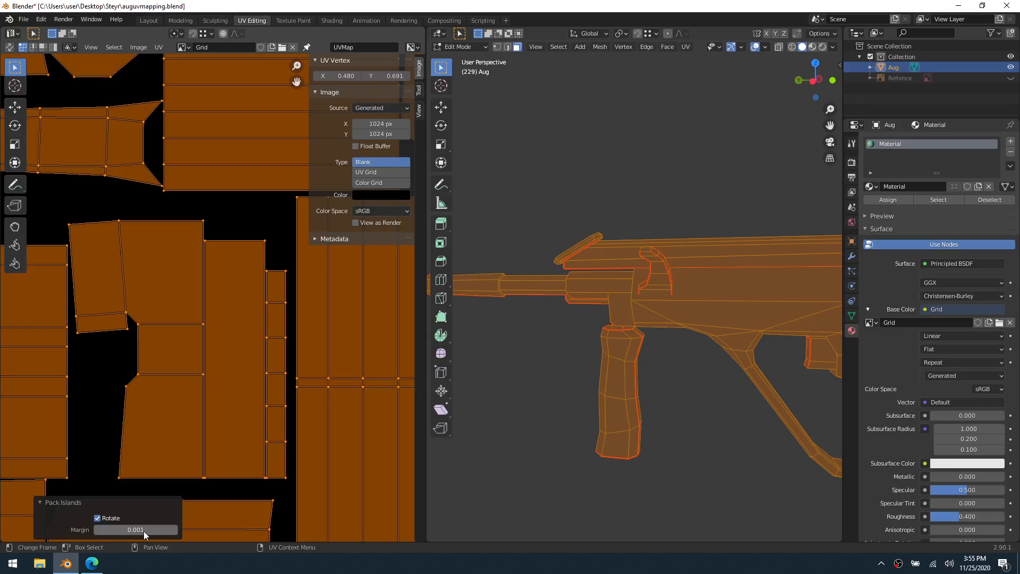
{"action": "left_click_drag", "start_coordinate": [136, 529], "coordinate": [139, 530], "text": "shift"}
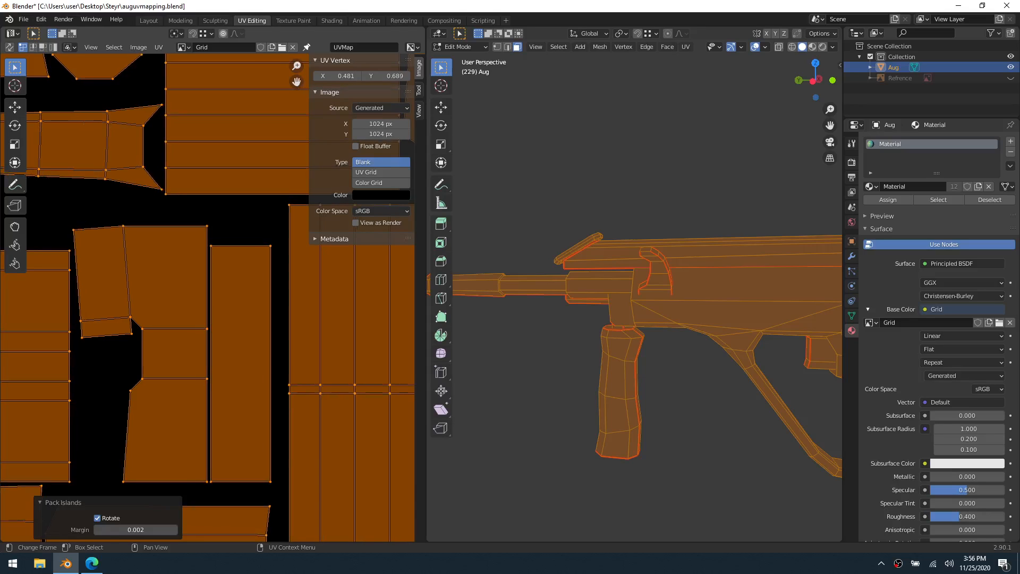
Check the gaps between the packed islands and along the sheet's border, and raise the packing margin to 0.007
{"action": "scroll", "coordinate": [106, 337], "scroll_direction": "down", "scroll_amount": 4}
{"action": "scroll", "coordinate": [196, 248], "scroll_direction": "up", "scroll_amount": 3}
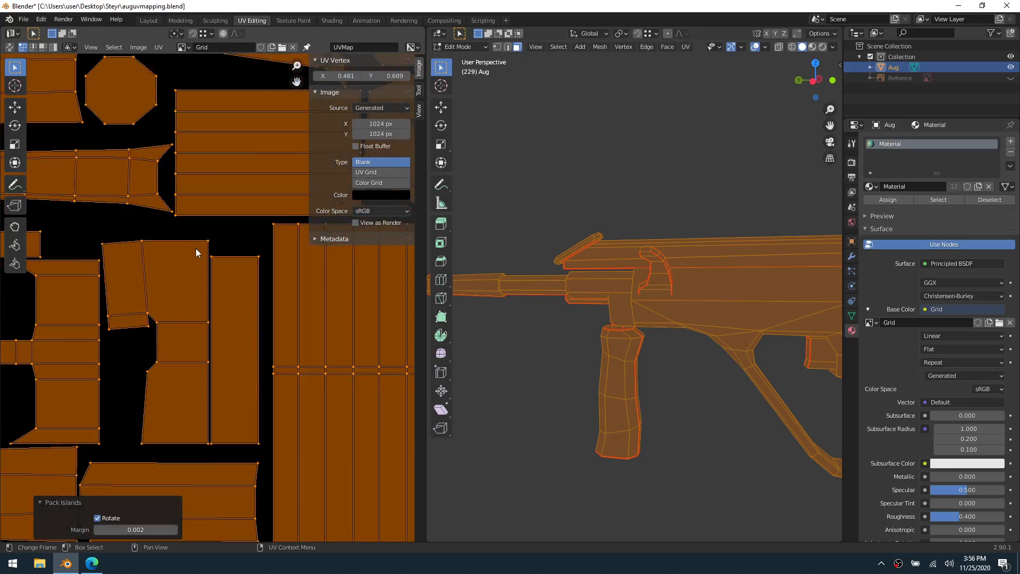
{"action": "scroll", "coordinate": [212, 414], "scroll_direction": "down", "scroll_amount": 2}
{"action": "scroll", "coordinate": [177, 387], "scroll_direction": "up", "scroll_amount": 3}
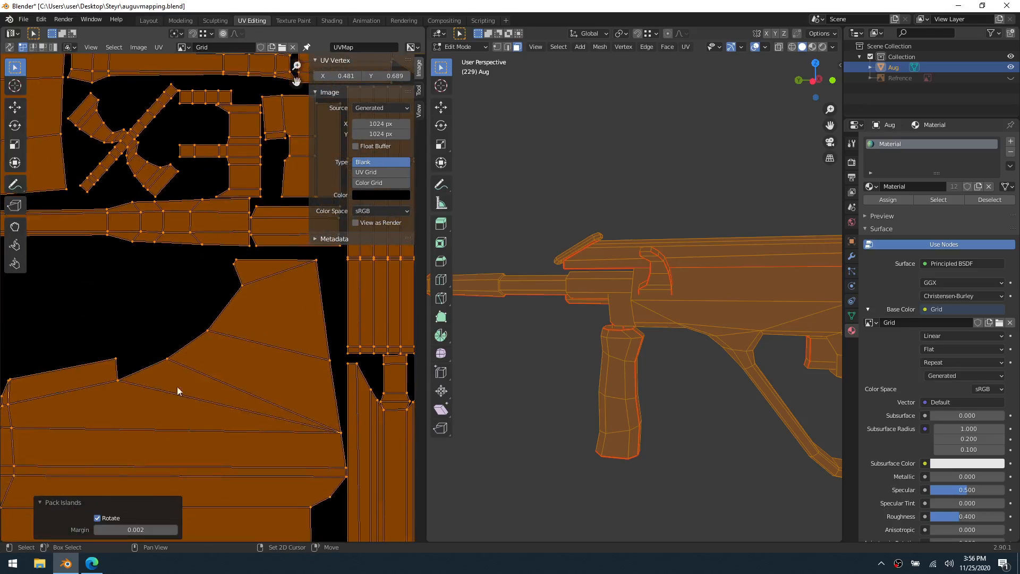
{"action": "scroll", "coordinate": [190, 382], "scroll_direction": "down", "scroll_amount": 4}
{"action": "scroll", "coordinate": [200, 344], "scroll_direction": "up", "scroll_amount": 6}
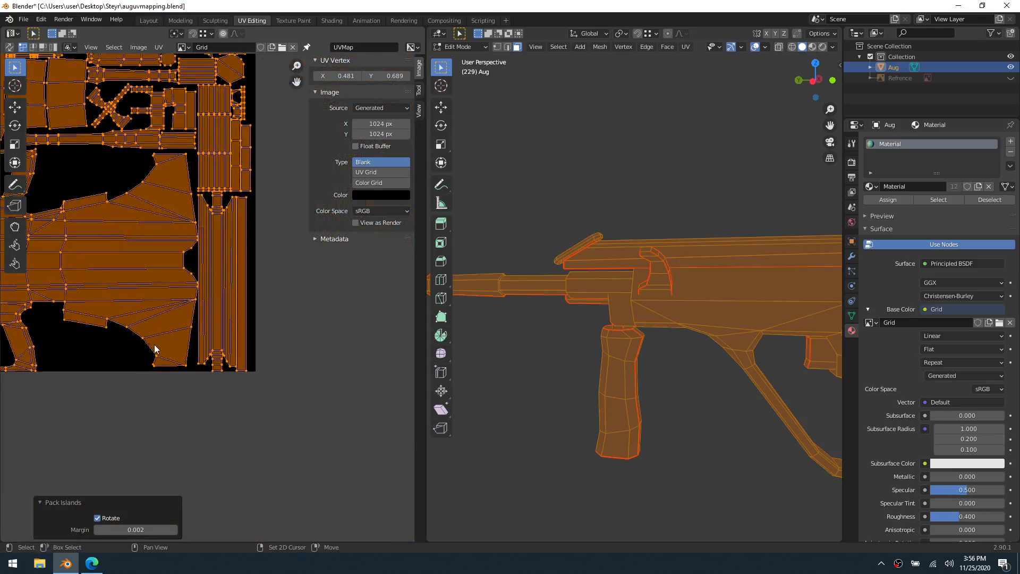
{"action": "middle_click_drag", "start_coordinate": [210, 332], "coordinate": [197, 293]}
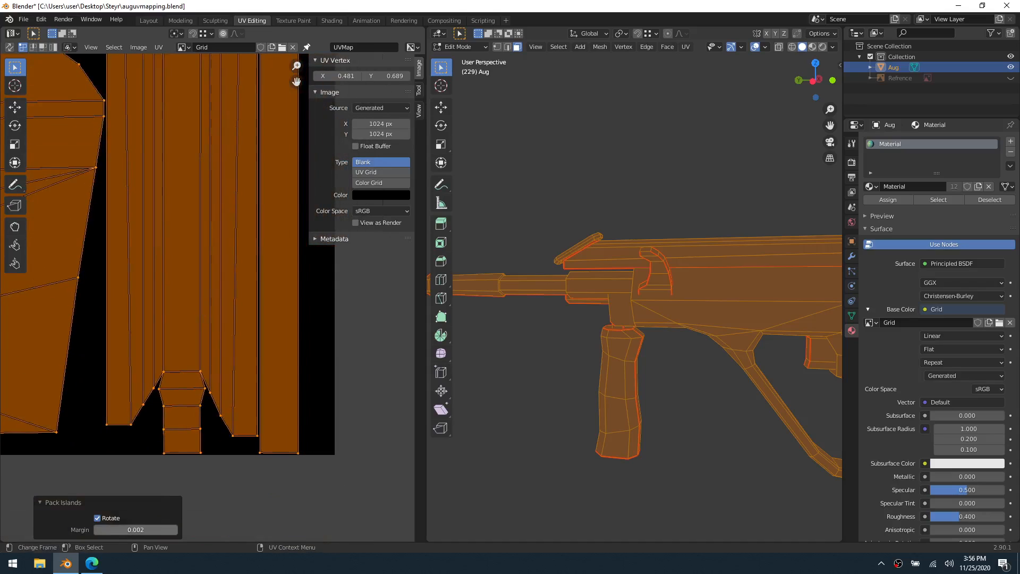
{"action": "left_click_drag", "start_coordinate": [135, 530], "coordinate": [155, 530]}
{"action": "scroll", "coordinate": [115, 317], "scroll_direction": "down", "scroll_amount": 4}
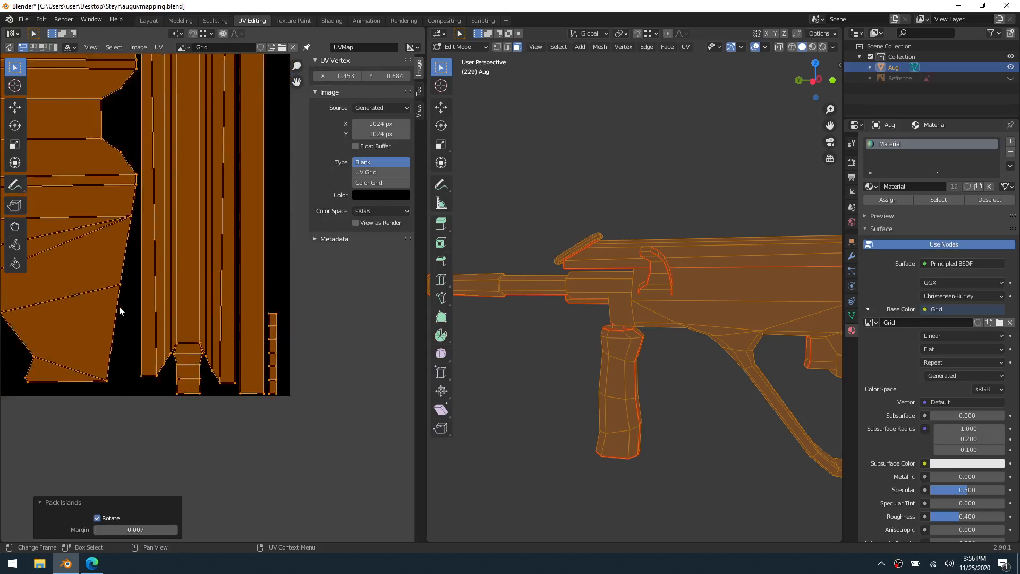
Examine the spacing between neighbouring islands across the packed UV layout
{"action": "middle_click_drag", "start_coordinate": [98, 196], "coordinate": [308, 426], "text": "shift"}
{"action": "scroll", "coordinate": [141, 240], "scroll_direction": "down", "scroll_amount": 4}
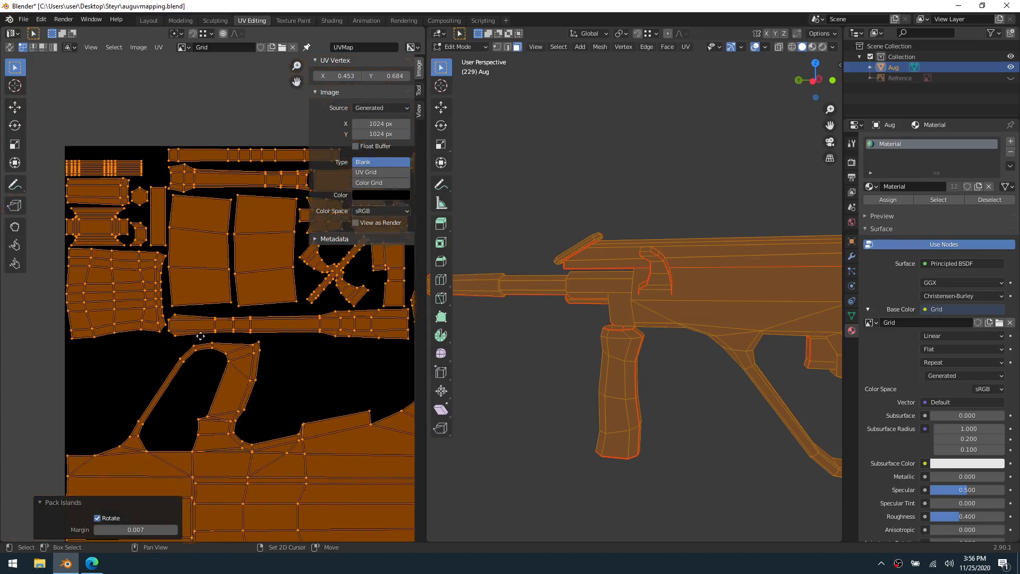
{"action": "scroll", "coordinate": [163, 335], "scroll_direction": "up", "scroll_amount": 8}
{"action": "middle_click_drag", "start_coordinate": [141, 384], "coordinate": [252, 404], "text": "shift"}
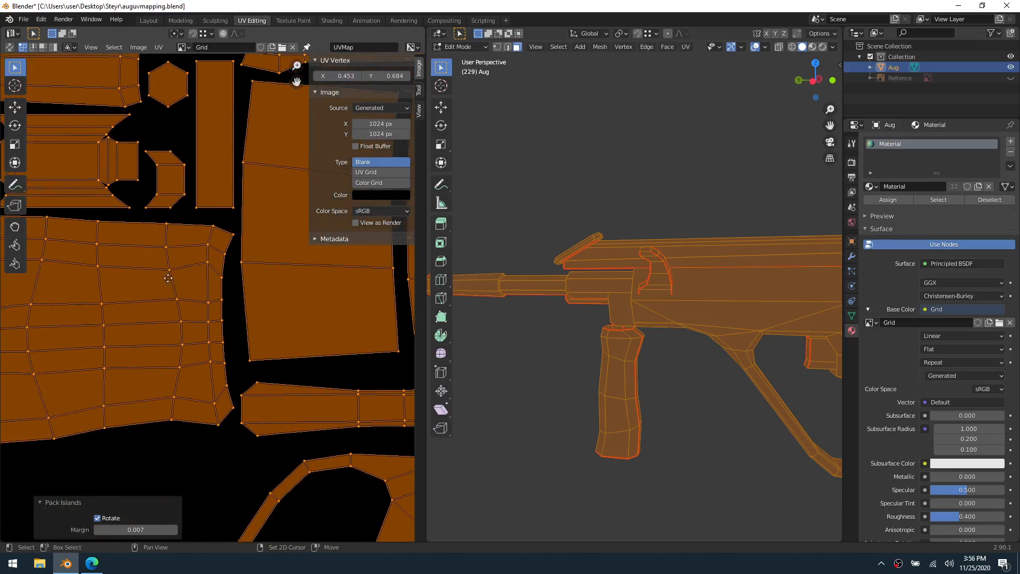
{"action": "middle_click_drag", "start_coordinate": [144, 251], "coordinate": [246, 335], "text": "shift"}
{"action": "scroll", "coordinate": [242, 308], "scroll_direction": "down", "scroll_amount": 1}
{"action": "middle_click_drag", "start_coordinate": [295, 299], "coordinate": [137, 390], "text": "shift"}
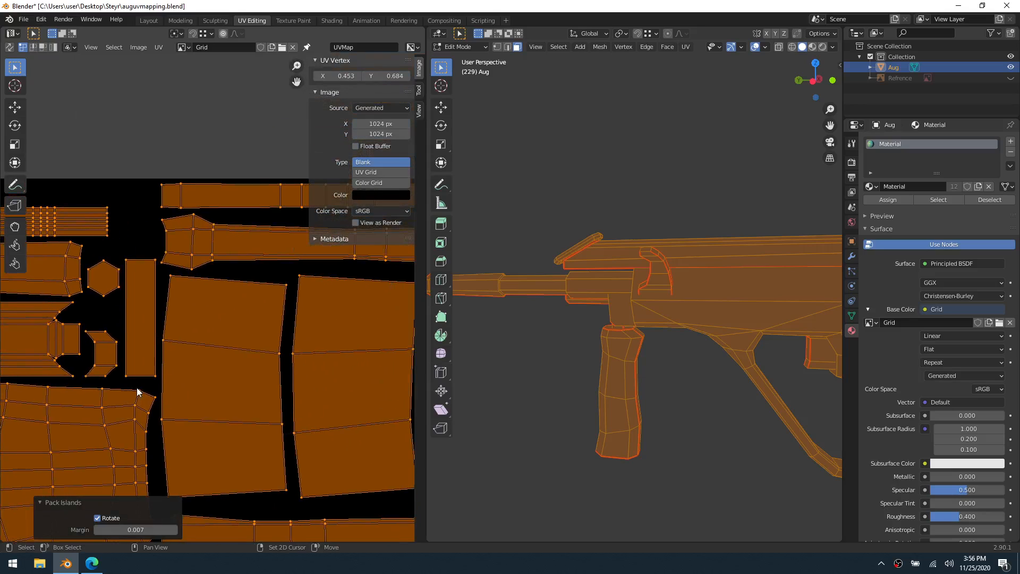
{"action": "middle_click_drag", "start_coordinate": [257, 321], "coordinate": [70, 334], "text": "shift"}
{"action": "middle_click_drag", "start_coordinate": [260, 314], "coordinate": [112, 321], "text": "shift"}
{"action": "scroll", "coordinate": [247, 297], "scroll_direction": "down", "scroll_amount": 2}
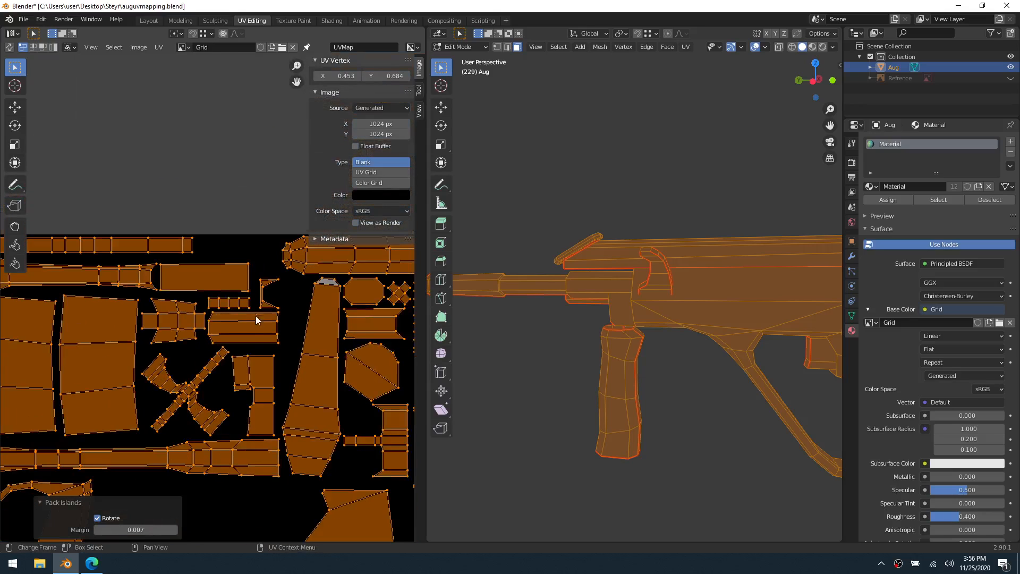
{"action": "middle_click_drag", "start_coordinate": [241, 365], "coordinate": [219, 357], "text": "shift"}
Clear the UV selection of all islands and switch the UV layout to face selection
{"action": "left_click", "coordinate": [184, 398]}
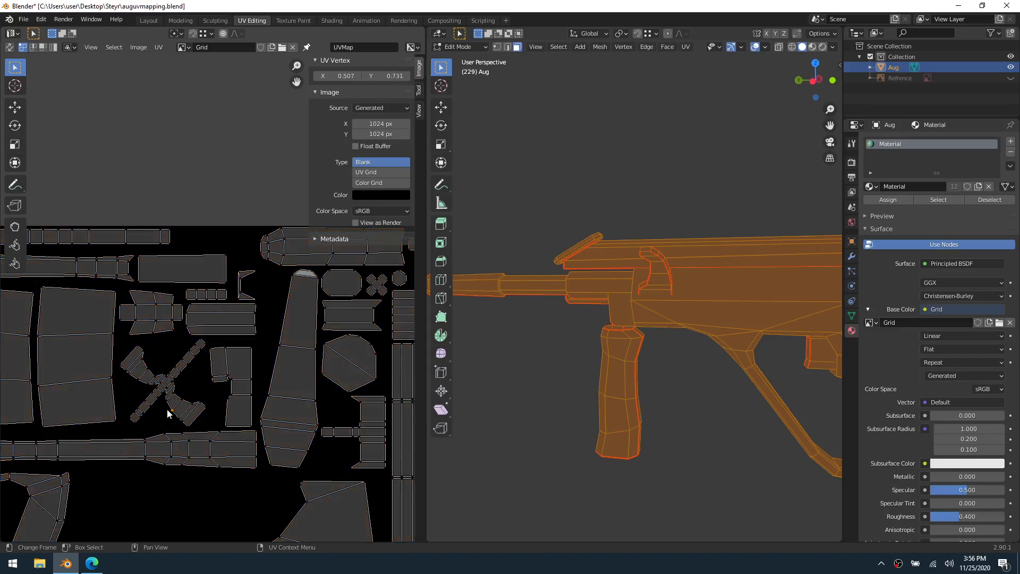
{"action": "key", "text": "2"}
{"action": "key", "text": "3"}
{"action": "left_click", "coordinate": [171, 412]}
{"action": "left_click", "coordinate": [168, 236]}
{"action": "scroll", "coordinate": [216, 362], "scroll_direction": "down", "scroll_amount": 3}
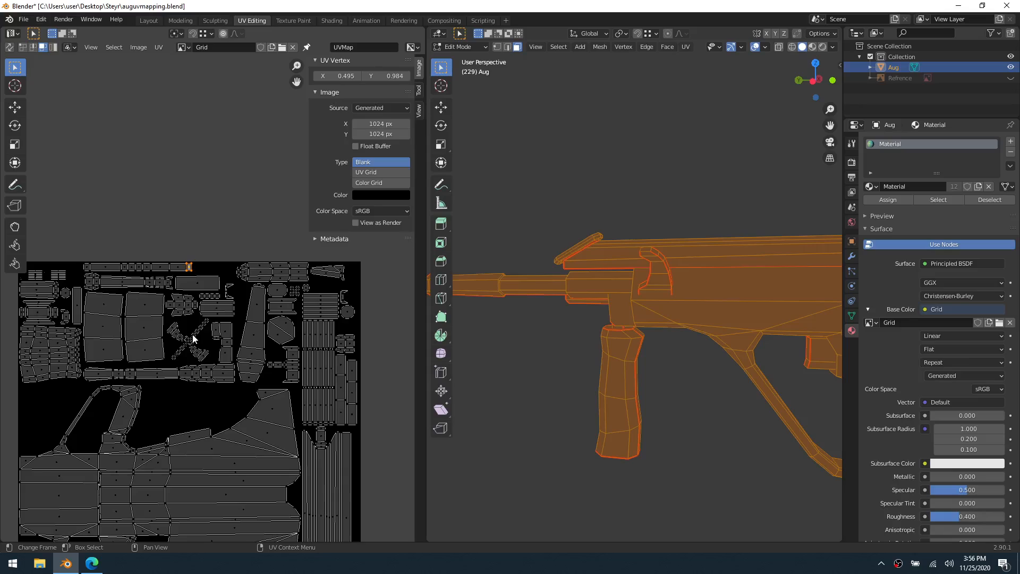
{"action": "key", "text": "l"}
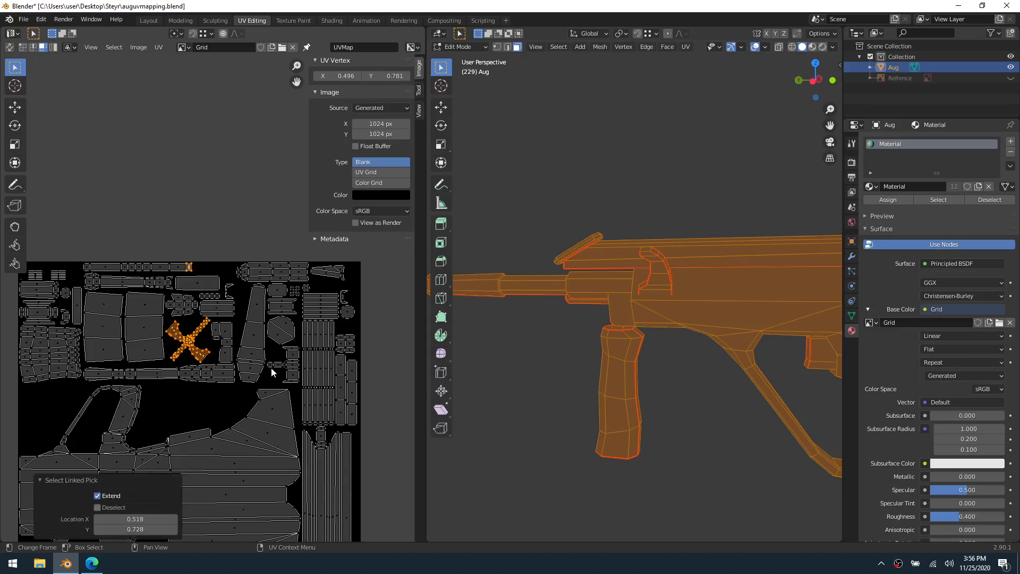
{"action": "type", "text": "r45"}
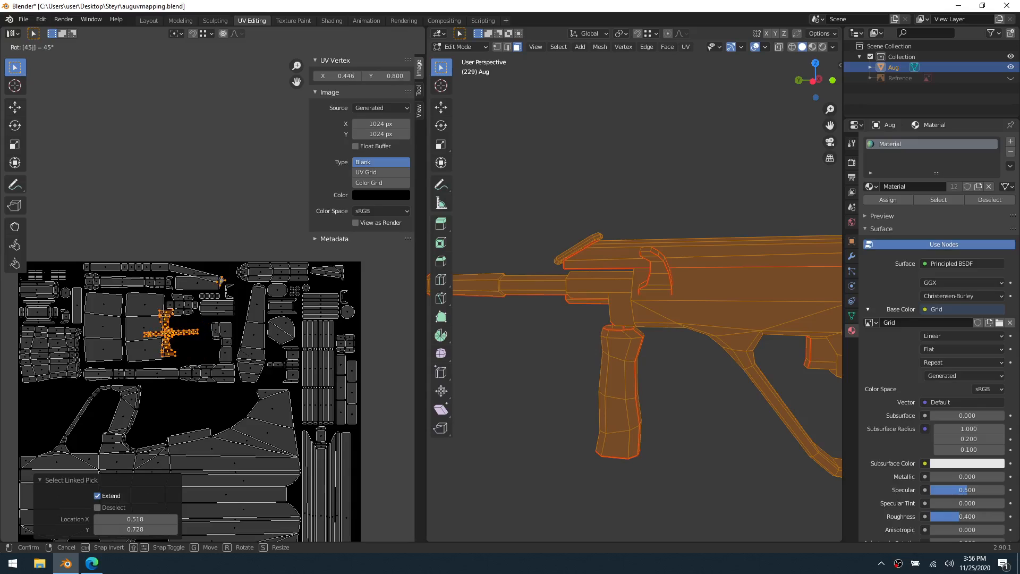
{"action": "key", "text": "Escape"}
{"action": "left_click", "coordinate": [229, 225]}
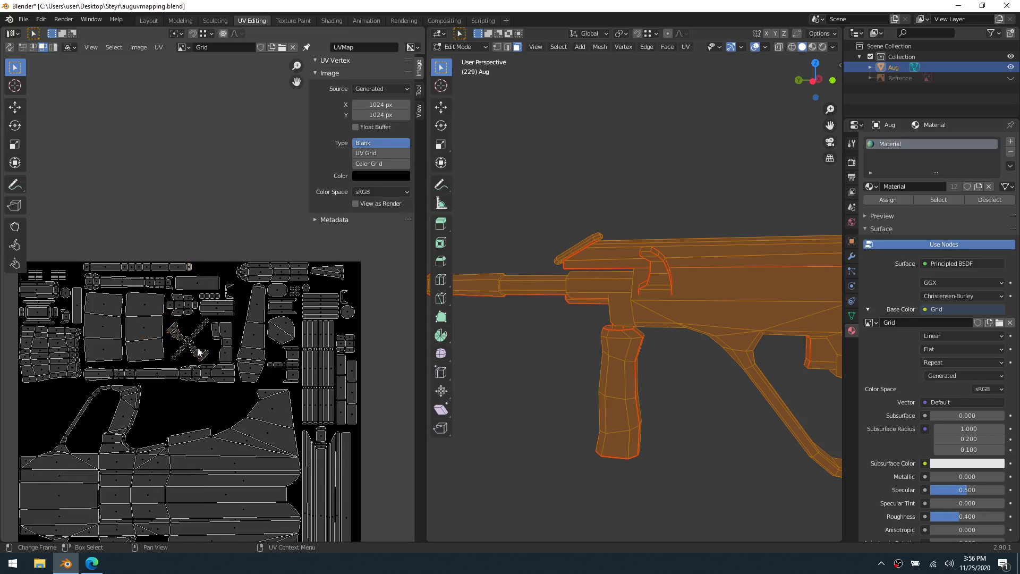
Select the diagonal cross-shaped UV island and rotate it by 47°, followed by another 90°
{"action": "type", "text": "lr"}
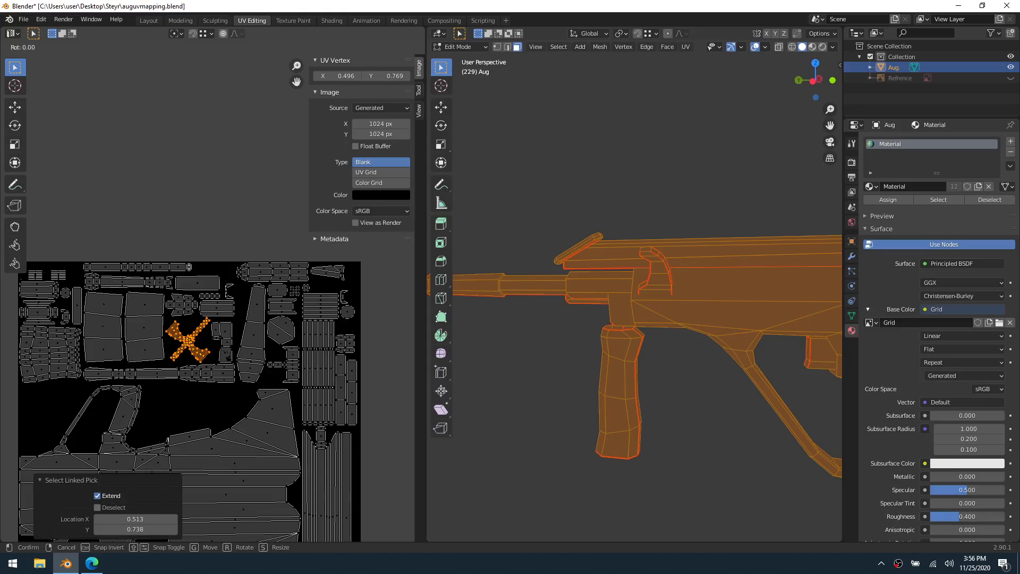
{"action": "type", "text": "45"}
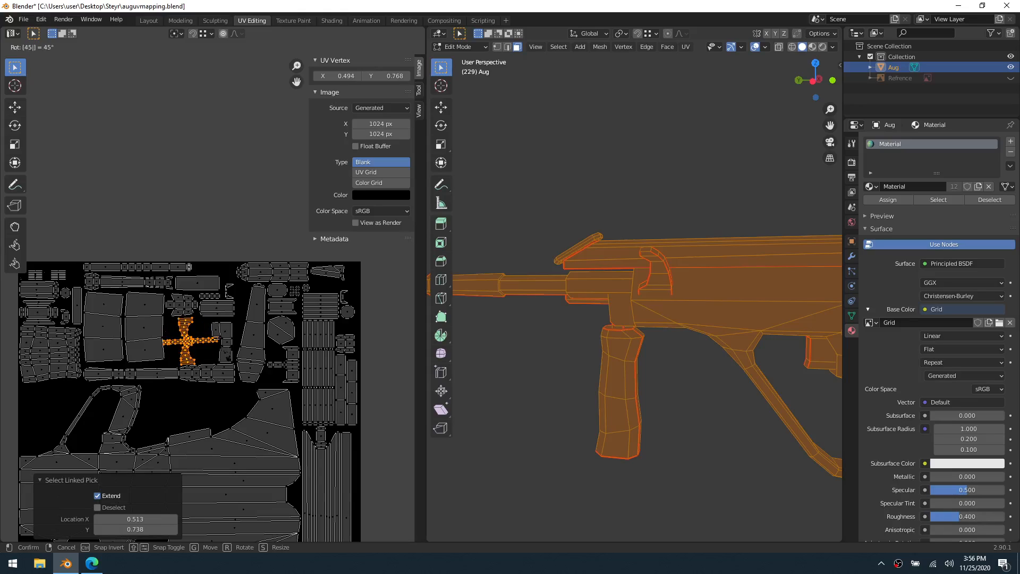
{"action": "key", "text": "BackSpace"}
{"action": "key", "text": "BackSpace"}
{"action": "left_click", "coordinate": [226, 437]}
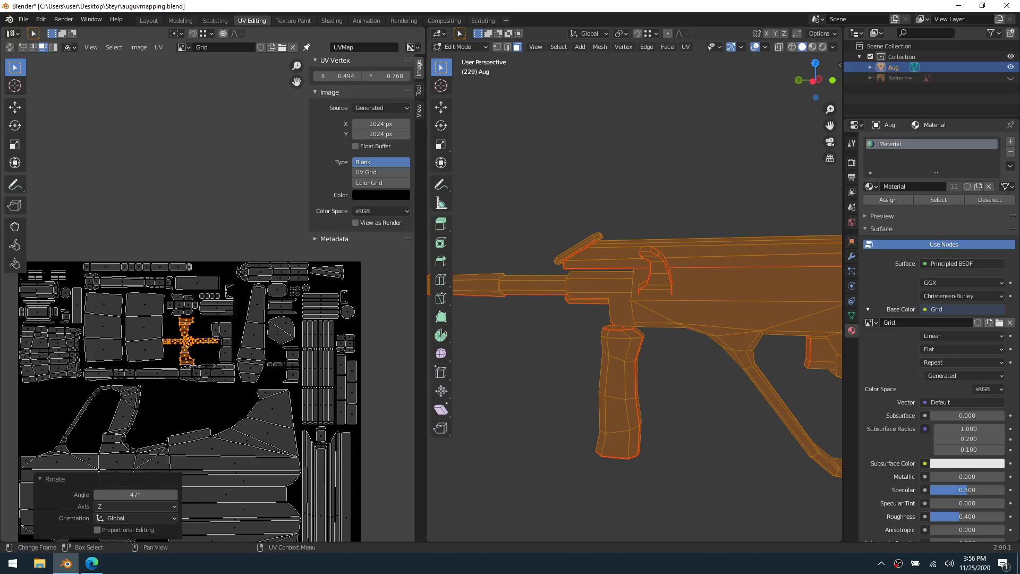
{"action": "type", "text": "r90"}
{"action": "key", "text": "Return"}
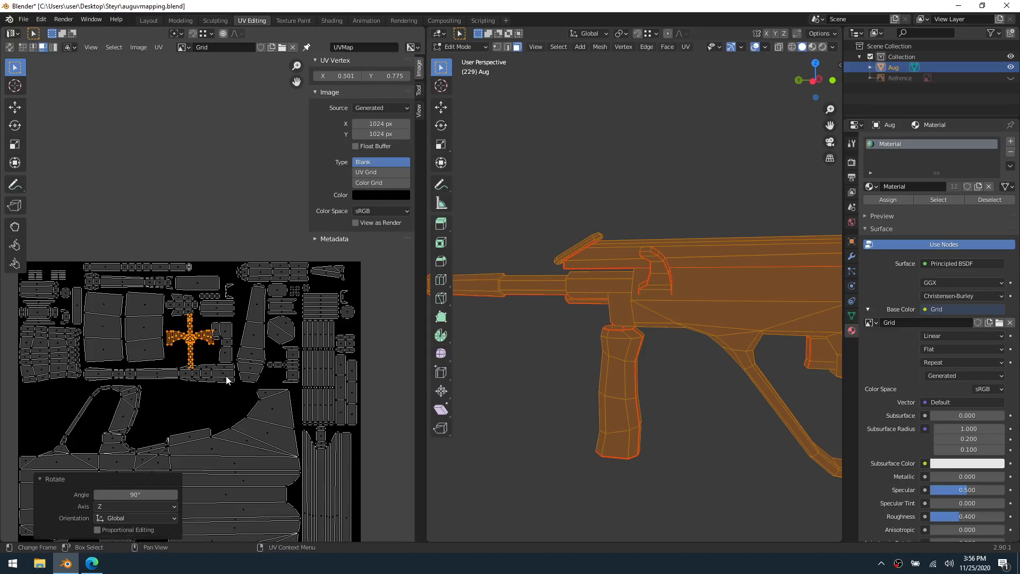
Move the cross-shaped island into the empty space beside the trigger guard island, straighten it with a 1.02° rotation, and deselect it
{"action": "key", "text": "g"}
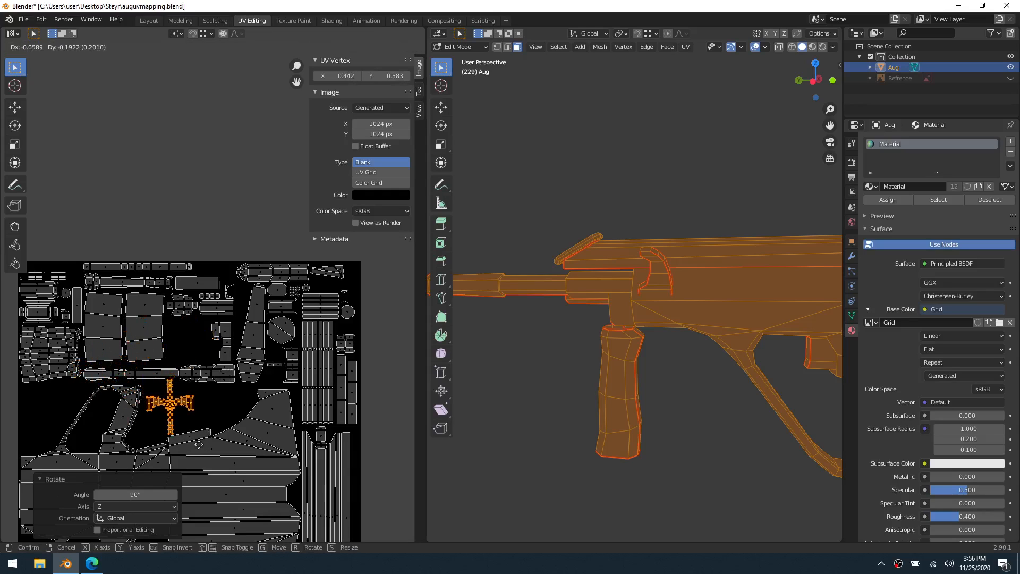
{"action": "left_click", "coordinate": [81, 447]}
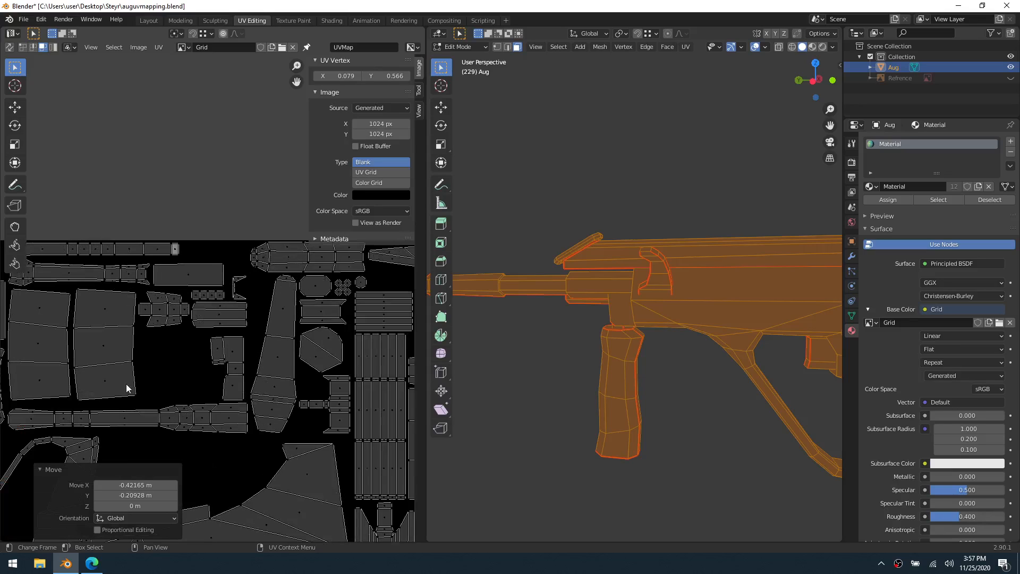
{"action": "scroll", "coordinate": [160, 355], "scroll_direction": "up", "scroll_amount": 5}
{"action": "scroll", "coordinate": [194, 334], "scroll_direction": "up", "scroll_amount": 5}
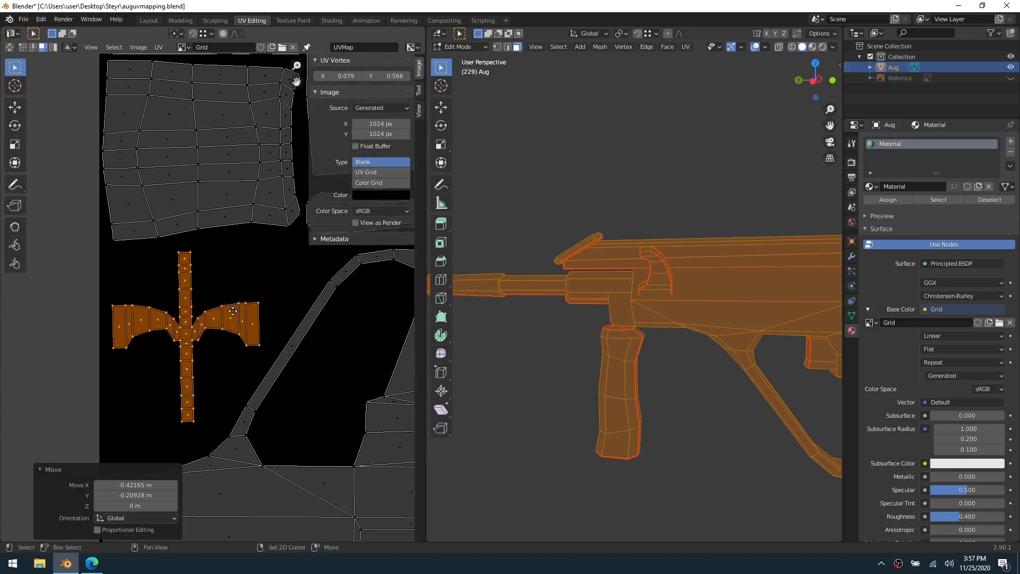
{"action": "middle_click_drag", "start_coordinate": [192, 334], "coordinate": [247, 328]}
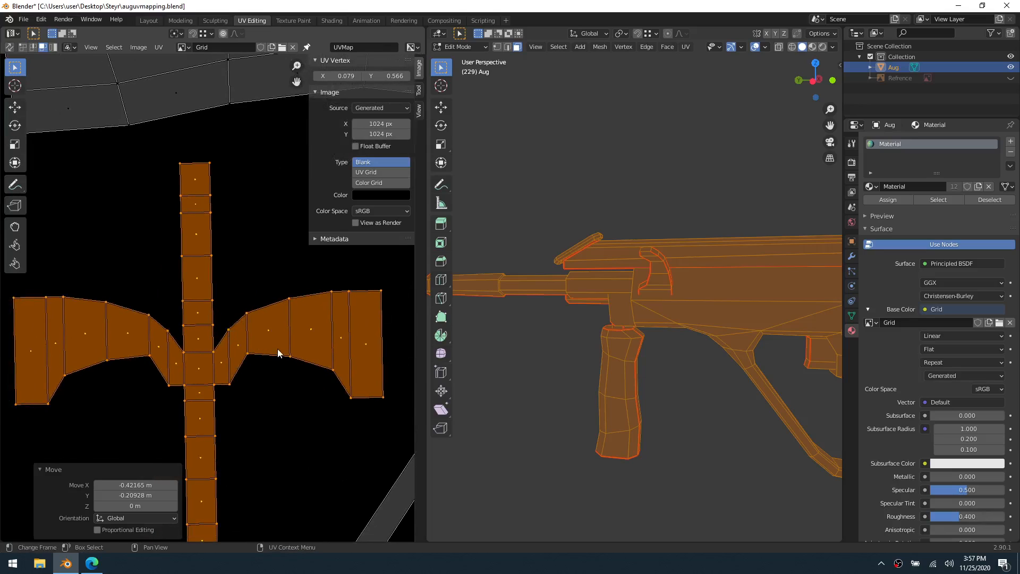
{"action": "key", "text": "r"}
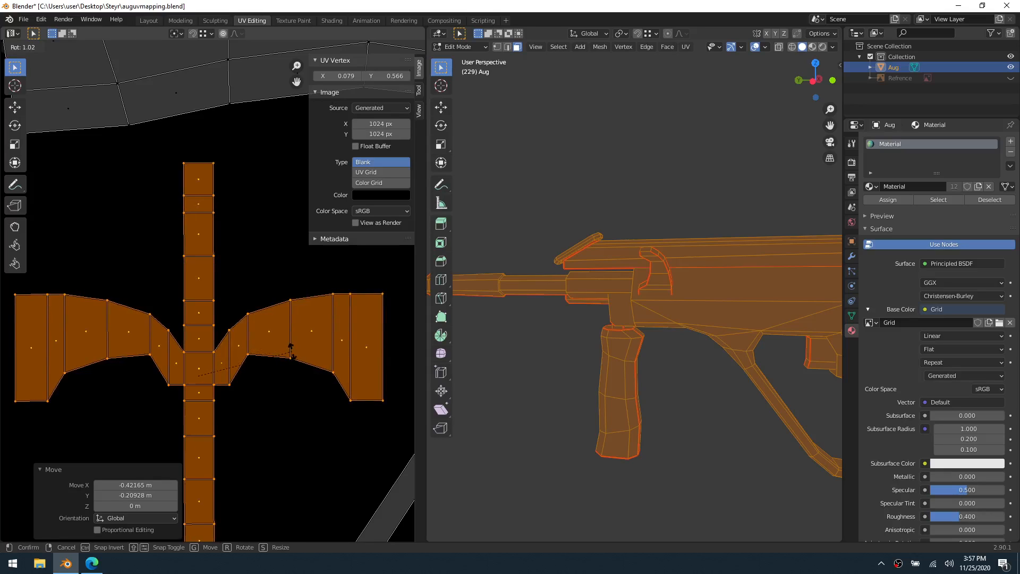
{"action": "left_click", "coordinate": [291, 350]}
{"action": "scroll", "coordinate": [267, 370], "scroll_direction": "down", "scroll_amount": 4}
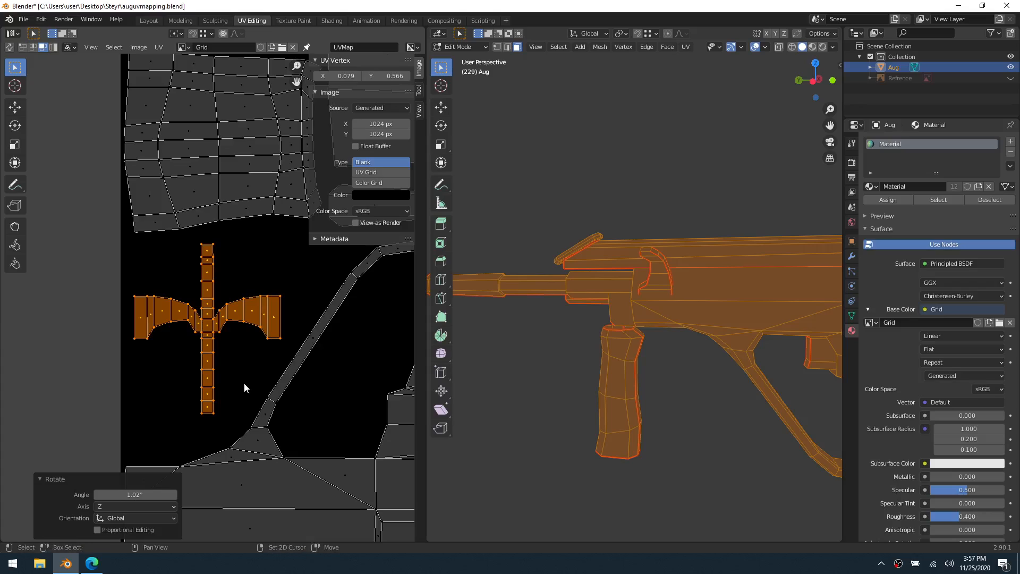
{"action": "scroll", "coordinate": [250, 371], "scroll_direction": "up", "scroll_amount": 2}
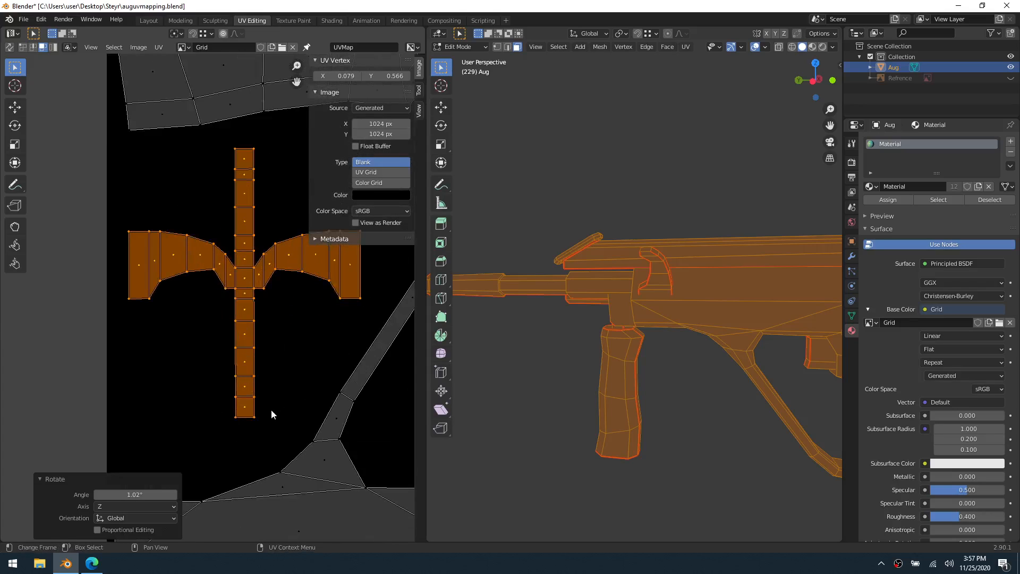
{"action": "scroll", "coordinate": [274, 425], "scroll_direction": "up", "scroll_amount": 2}
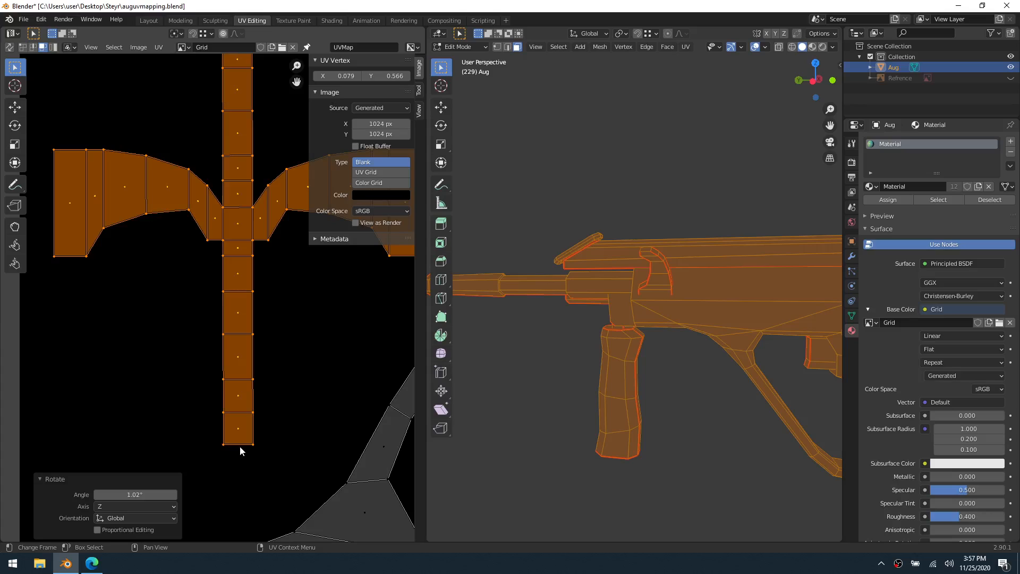
{"action": "middle_click_drag", "start_coordinate": [245, 154], "coordinate": [201, 337], "text": "shift"}
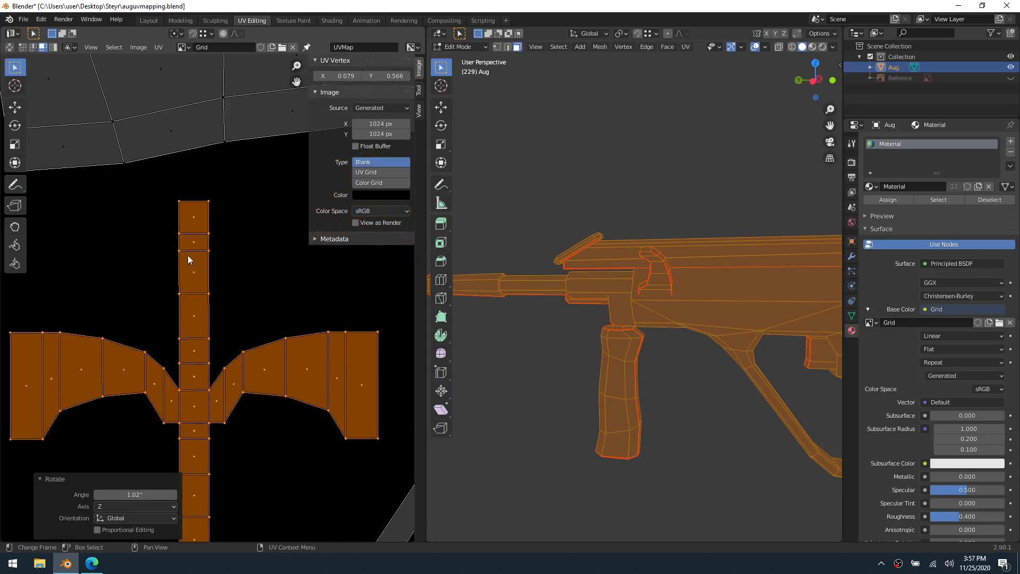
{"action": "scroll", "coordinate": [210, 296], "scroll_direction": "down", "scroll_amount": 4}
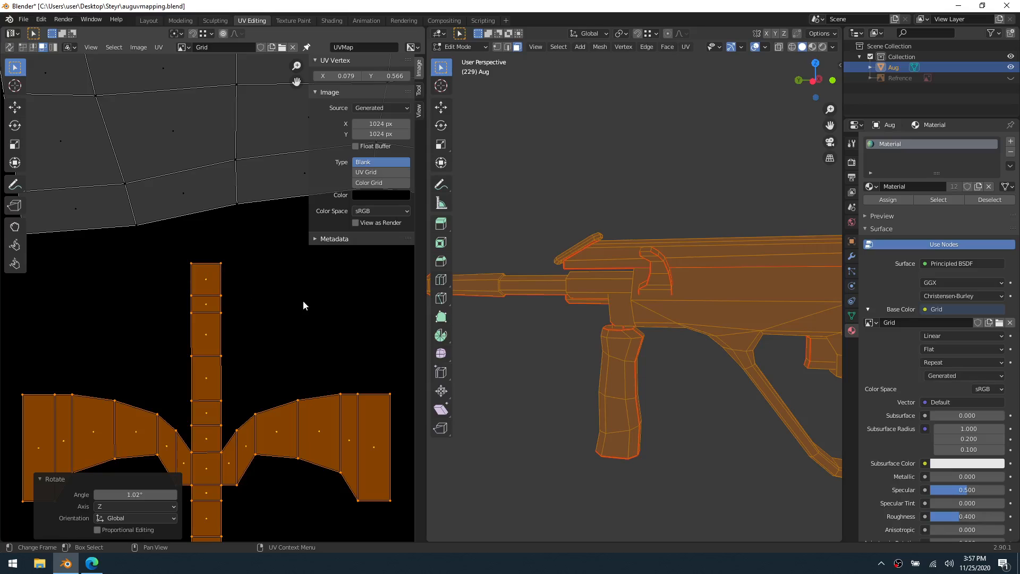
{"action": "scroll", "coordinate": [322, 353], "scroll_direction": "down", "scroll_amount": 5}
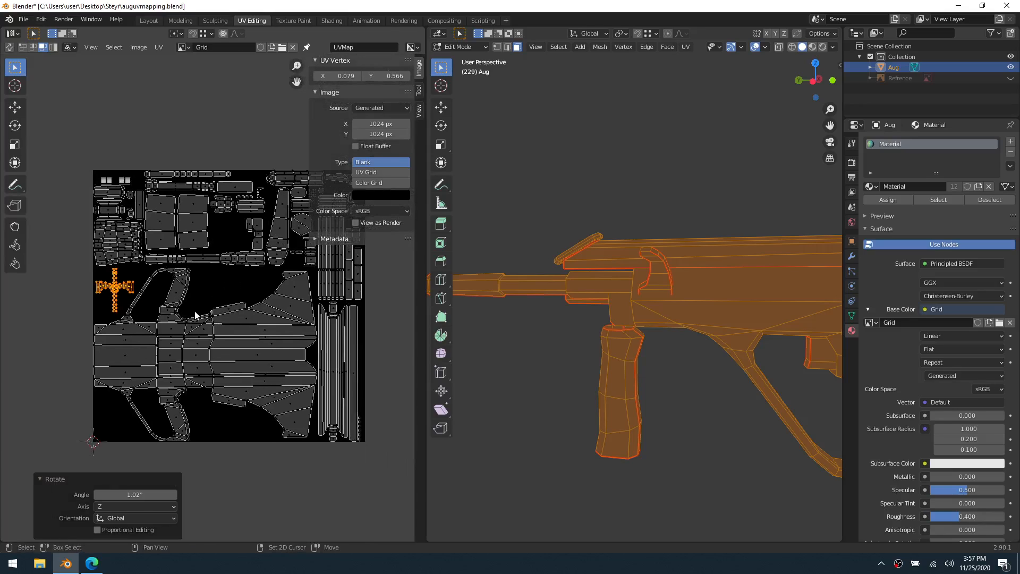
{"action": "key", "text": "alt+a"}
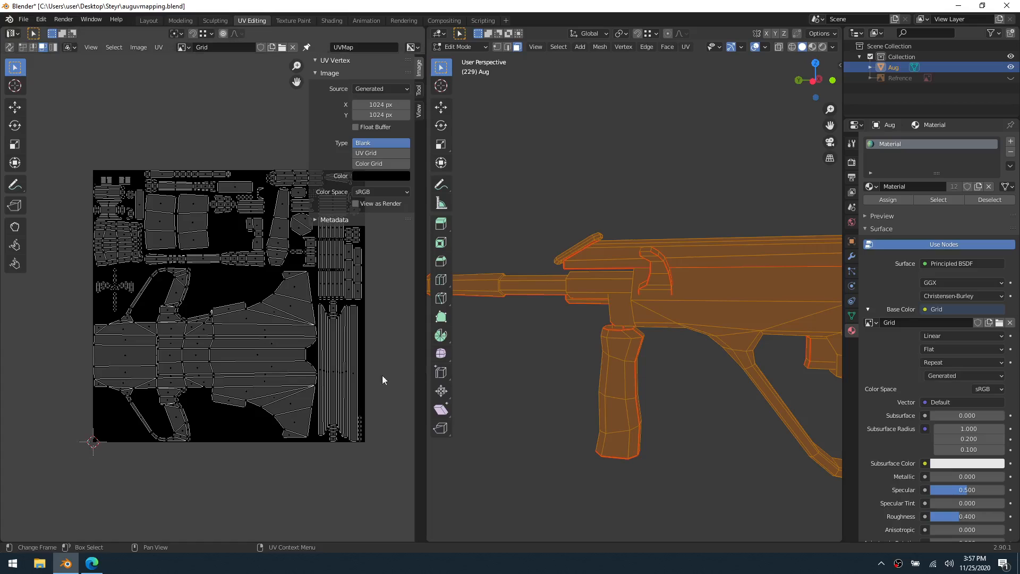
Examine the placement and spacing of the islands across the upper half and side strips of the UV layout
{"action": "scroll", "coordinate": [367, 375], "scroll_direction": "up", "scroll_amount": 1}
{"action": "middle_click_drag", "start_coordinate": [205, 212], "coordinate": [214, 296]}
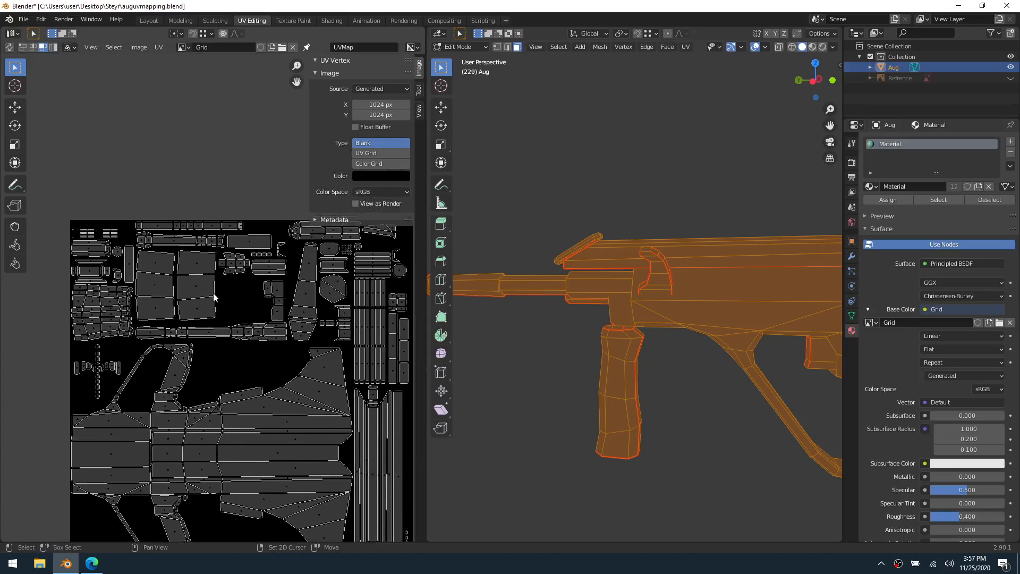
{"action": "scroll", "coordinate": [214, 296], "scroll_direction": "up", "scroll_amount": 5}
{"action": "middle_click_drag", "start_coordinate": [131, 247], "coordinate": [114, 295]}
{"action": "middle_click_drag", "start_coordinate": [336, 308], "coordinate": [136, 340]}
{"action": "middle_click_drag", "start_coordinate": [276, 339], "coordinate": [139, 291]}
{"action": "middle_click_drag", "start_coordinate": [300, 290], "coordinate": [263, 221]}
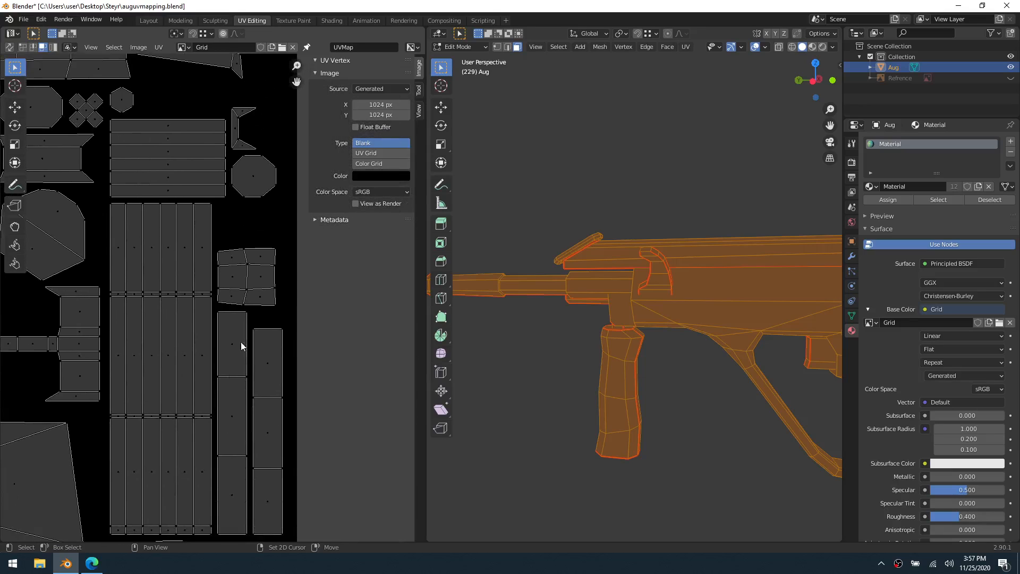
{"action": "scroll", "coordinate": [231, 369], "scroll_direction": "down", "scroll_amount": 5}
{"action": "middle_click_drag", "start_coordinate": [219, 387], "coordinate": [231, 367]}
{"action": "scroll", "coordinate": [231, 367], "scroll_direction": "up", "scroll_amount": 6}
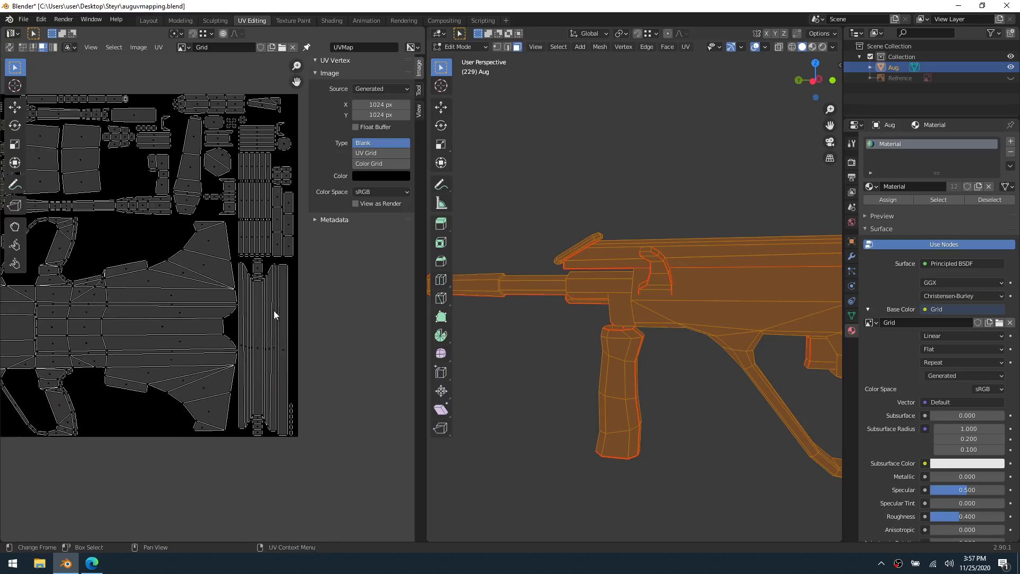
Return the rifle to Object Mode, set the Grid image type to Color Grid, and save the file
{"action": "key", "text": "Tab"}
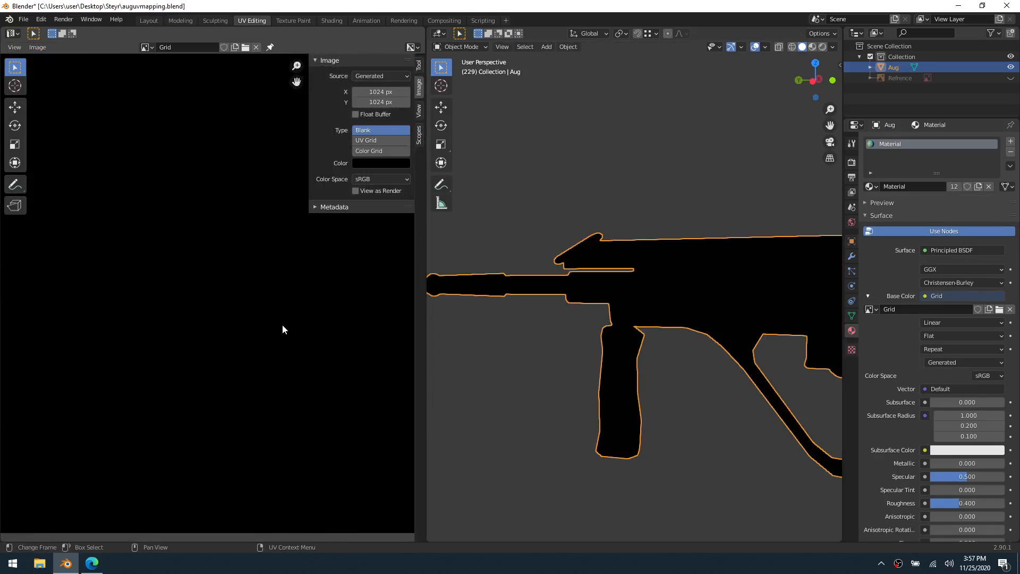
{"action": "left_click", "coordinate": [371, 151]}
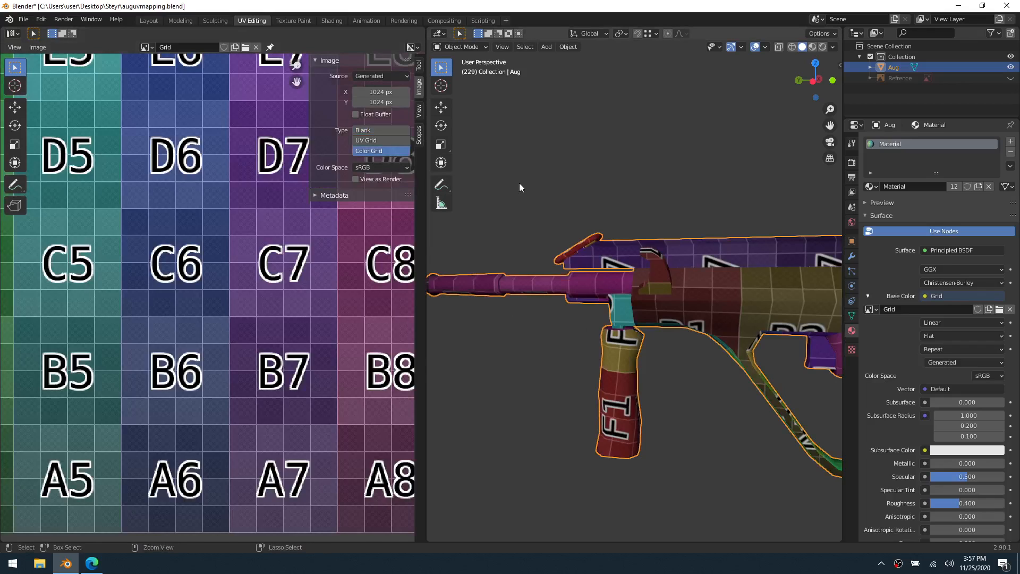
{"action": "key", "text": "ctrl+s"}
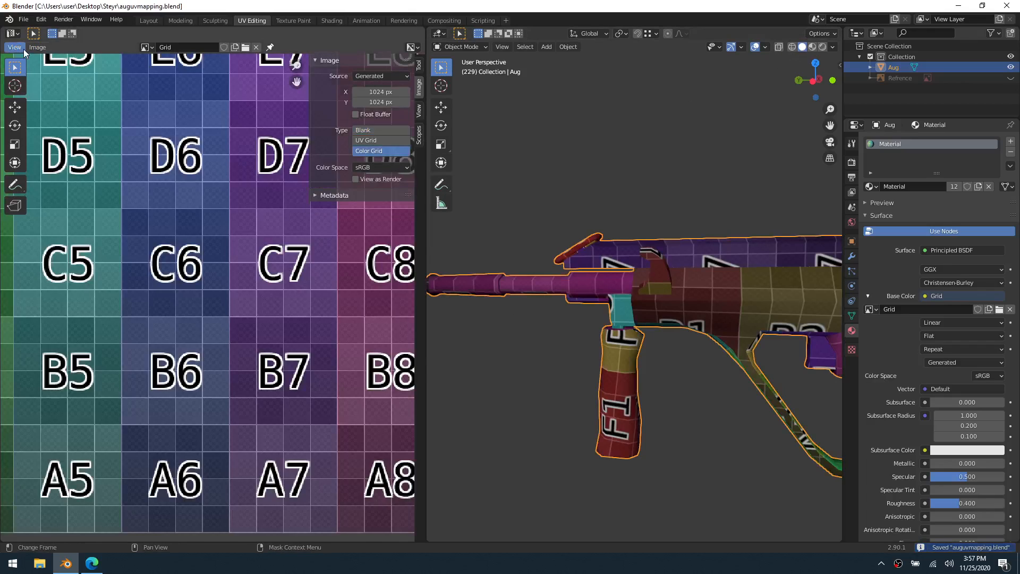
In the Layout workspace, set viewport color to Texture with specular lighting and X-ray off, and save the file
{"action": "left_click", "coordinate": [149, 21]}
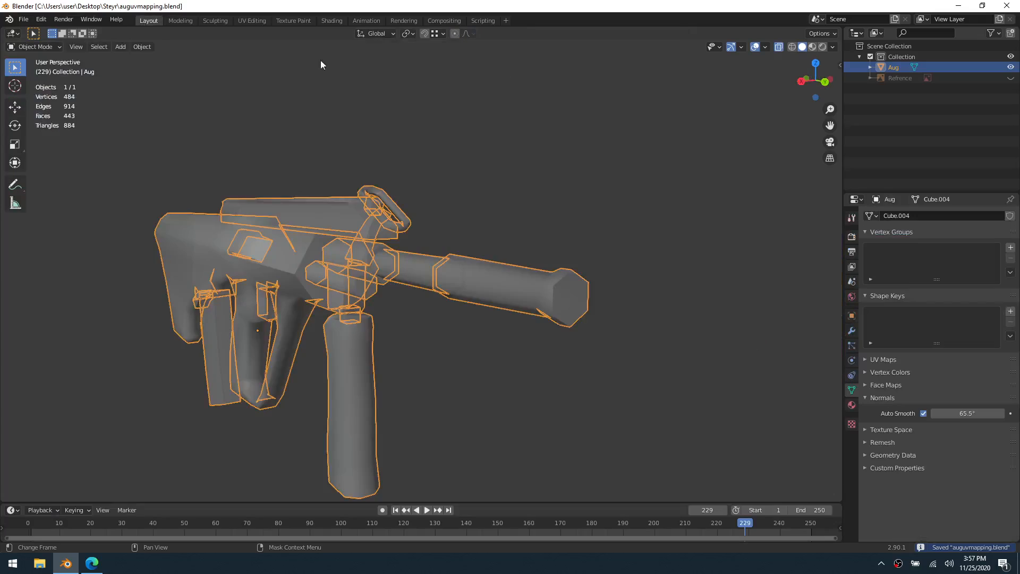
{"action": "left_click", "coordinate": [832, 47]}
{"action": "left_click", "coordinate": [874, 192]}
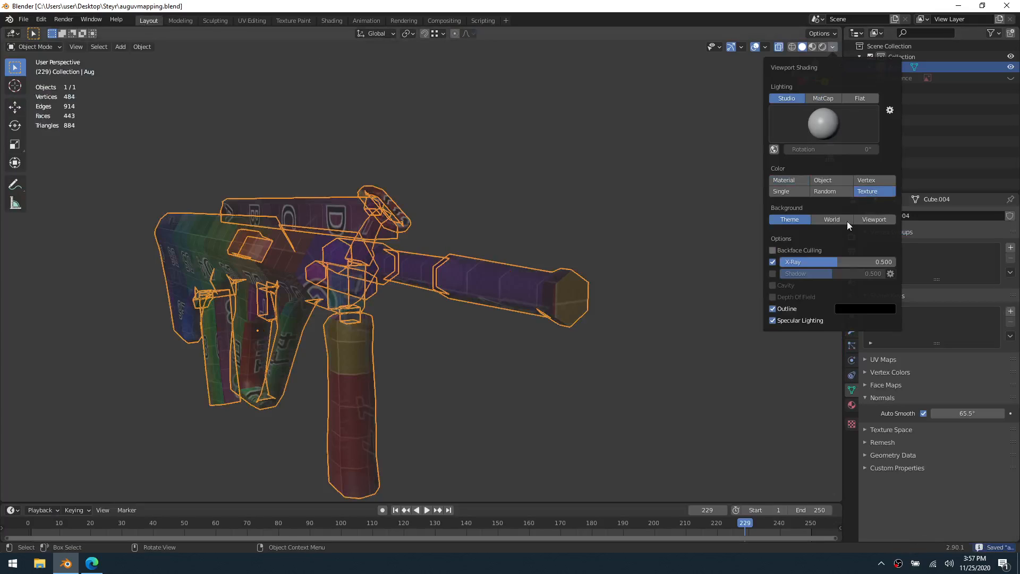
{"action": "left_click", "coordinate": [802, 323]}
{"action": "key", "text": "alt+z"}
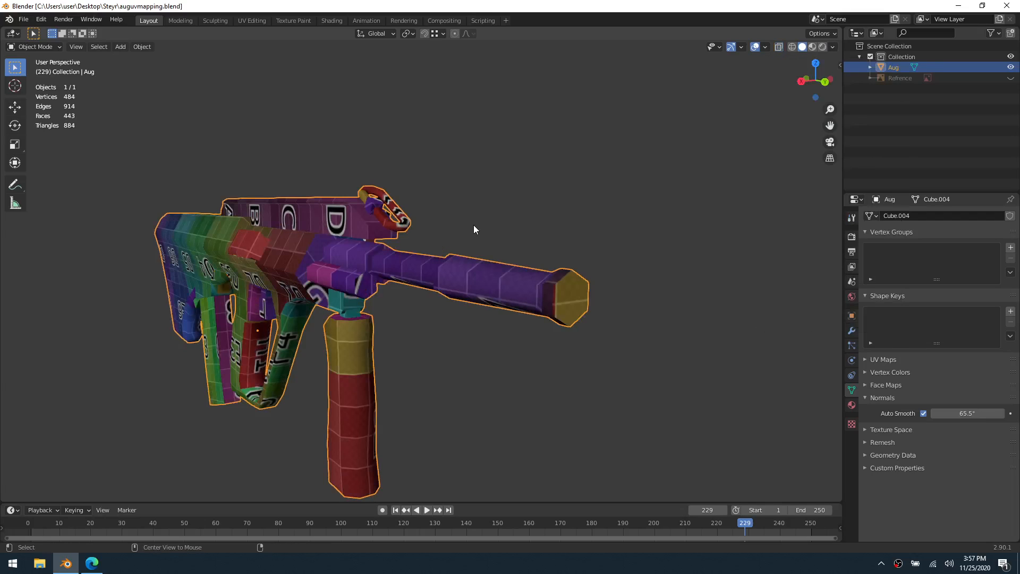
{"action": "key", "text": "ctrl+s"}
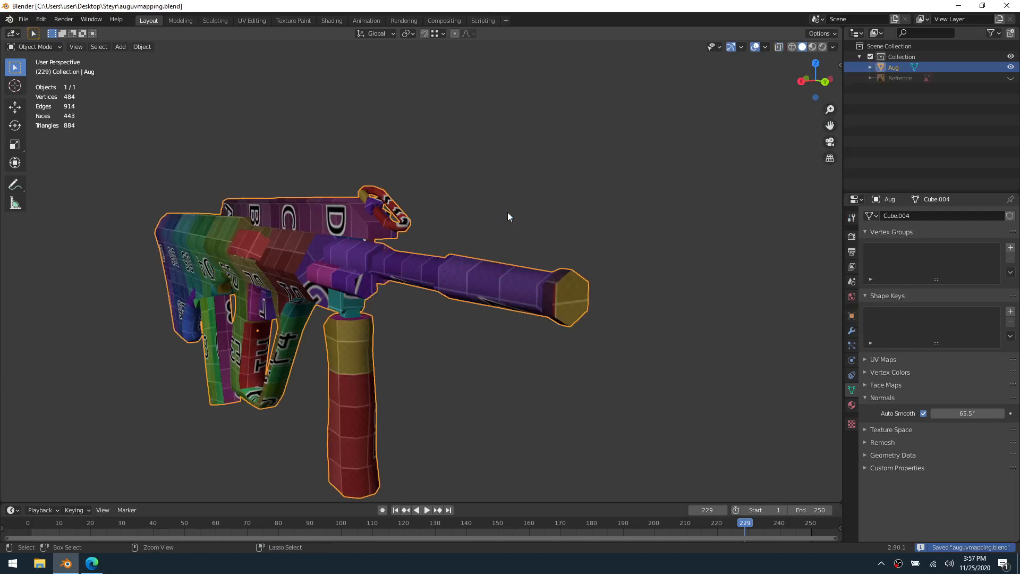
Deselect the rifle and inspect the color grid along the barrel, grip, receiver, magazine and stock for uneven texture scale
{"action": "left_click", "coordinate": [509, 216]}
{"action": "middle_click_drag", "start_coordinate": [508, 216], "coordinate": [398, 246]}
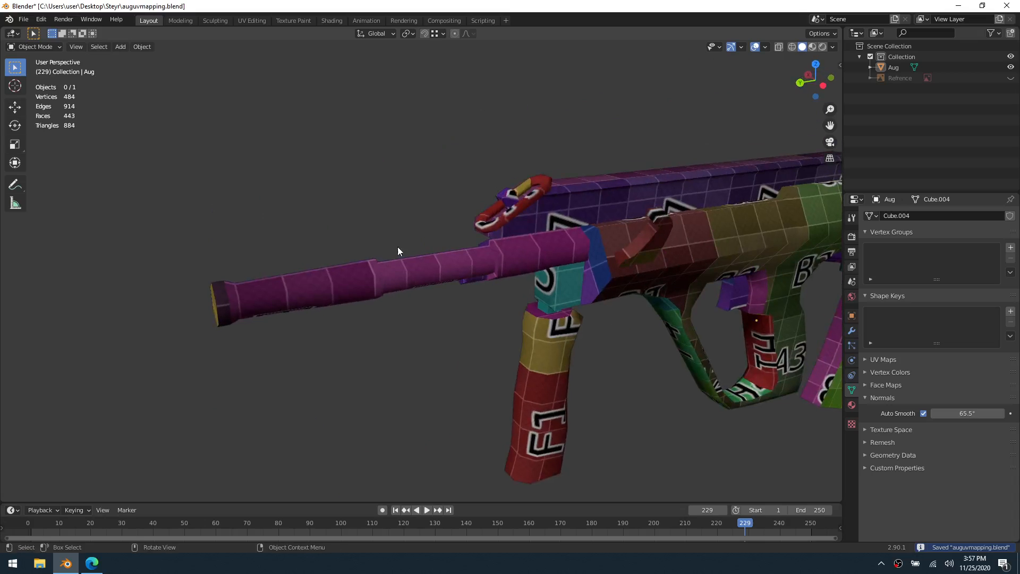
{"action": "middle_click_drag", "start_coordinate": [542, 248], "coordinate": [426, 217], "text": "shift"}
{"action": "middle_click_drag", "start_coordinate": [531, 263], "coordinate": [479, 242]}
{"action": "middle_click_drag", "start_coordinate": [613, 308], "coordinate": [410, 216], "text": "shift"}
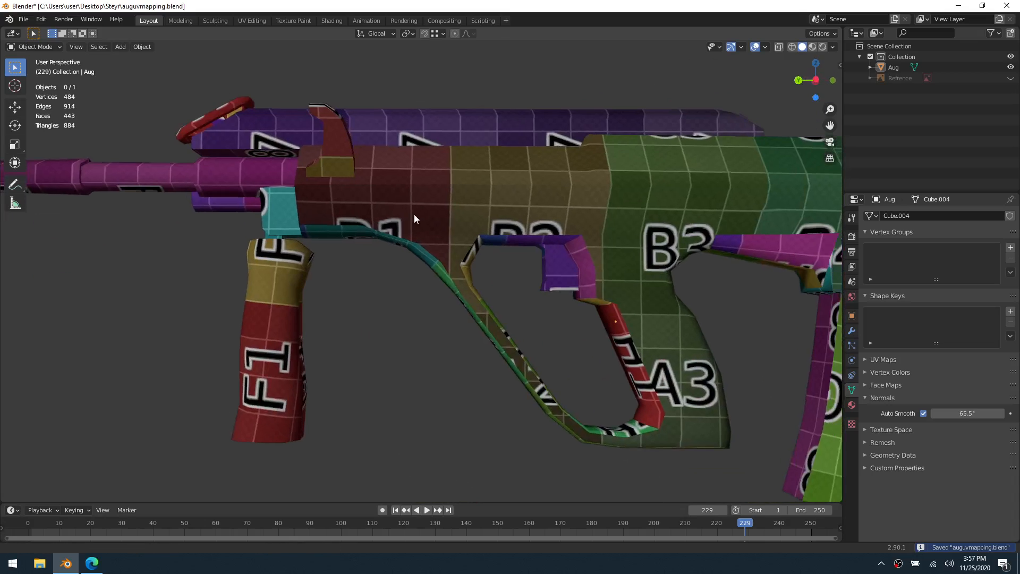
{"action": "middle_click_drag", "start_coordinate": [684, 292], "coordinate": [476, 275], "text": "shift"}
{"action": "middle_click_drag", "start_coordinate": [587, 287], "coordinate": [646, 284]}
{"action": "middle_click_drag", "start_coordinate": [540, 229], "coordinate": [649, 251]}
Select the rifle and enter Edit Mode at the area between the pistol grip and magazine
{"action": "left_click", "coordinate": [456, 198]}
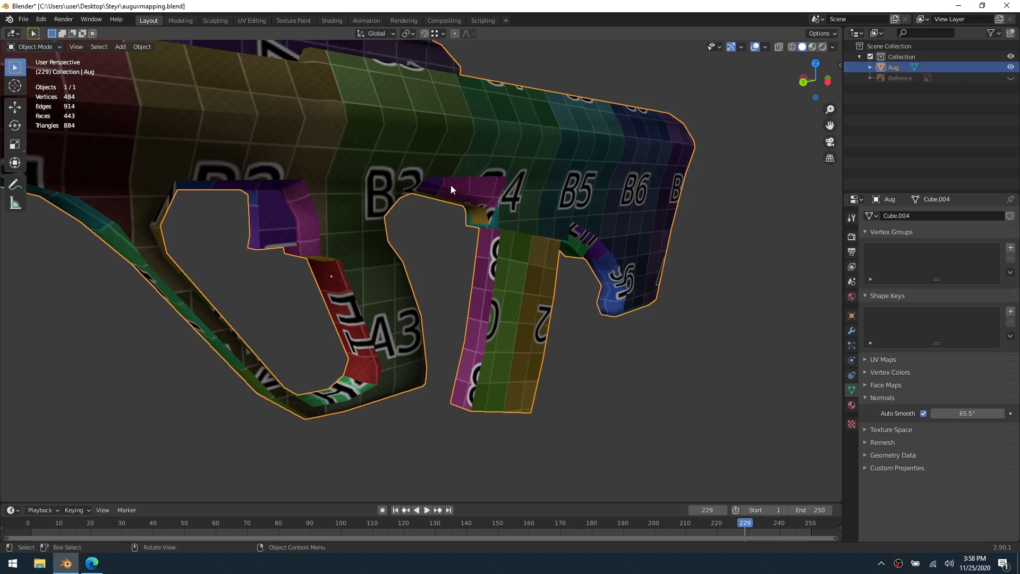
{"action": "middle_click_drag", "start_coordinate": [457, 195], "coordinate": [477, 203]}
{"action": "key", "text": "ctrl+Tab"}
{"action": "left_click", "coordinate": [547, 205]}
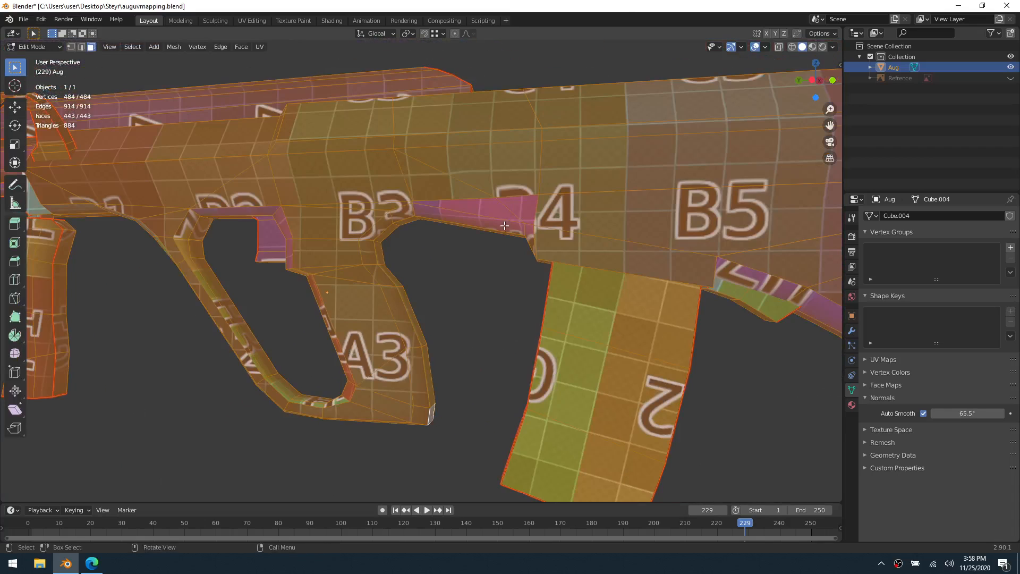
{"action": "mouse_move", "coordinate": [486, 273]}
{"action": "middle_mouse_down"}
{"action": "mouse_move", "coordinate": [505, 255]}
{"action": "mouse_move", "coordinate": [492, 260]}
{"action": "middle_mouse_up"}
{"action": "left_click", "coordinate": [473, 234]}
{"action": "left_click", "coordinate": [491, 222], "text": "shift"}
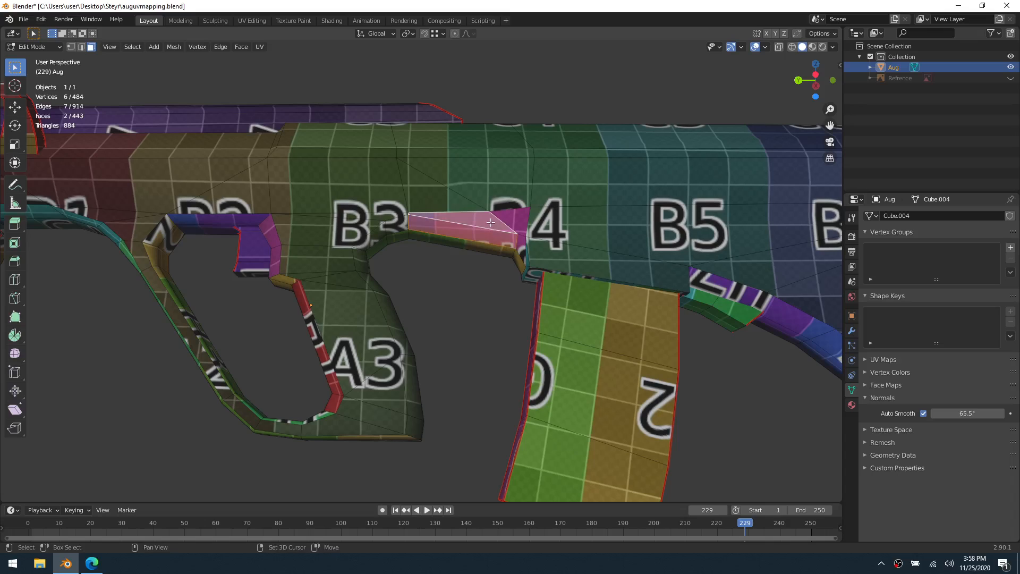
{"action": "left_click", "coordinate": [515, 224], "text": "shift"}
{"action": "left_click", "coordinate": [518, 241], "text": "shift"}
{"action": "middle_click_drag", "start_coordinate": [461, 262], "coordinate": [580, 344], "text": "shift"}
{"action": "left_click", "coordinate": [591, 351]}
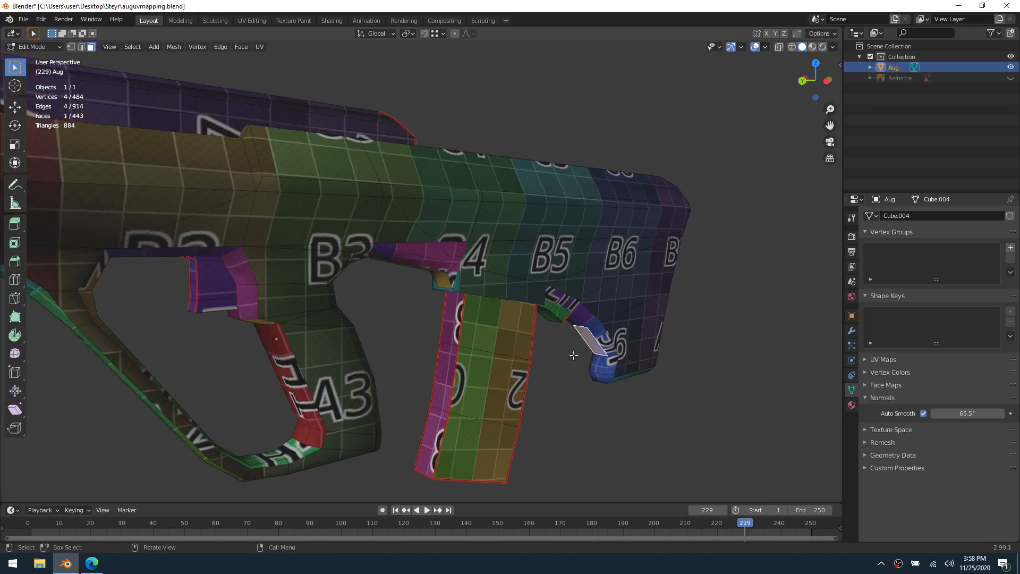
Select the four connected faces between the pistol grip and the magazine, and open the UV Editing workspace
{"action": "left_click", "coordinate": [453, 274]}
{"action": "left_click", "coordinate": [444, 266], "text": "shift"}
{"action": "left_click", "coordinate": [441, 257], "text": "shift"}
{"action": "left_click", "coordinate": [454, 250], "text": "shift"}
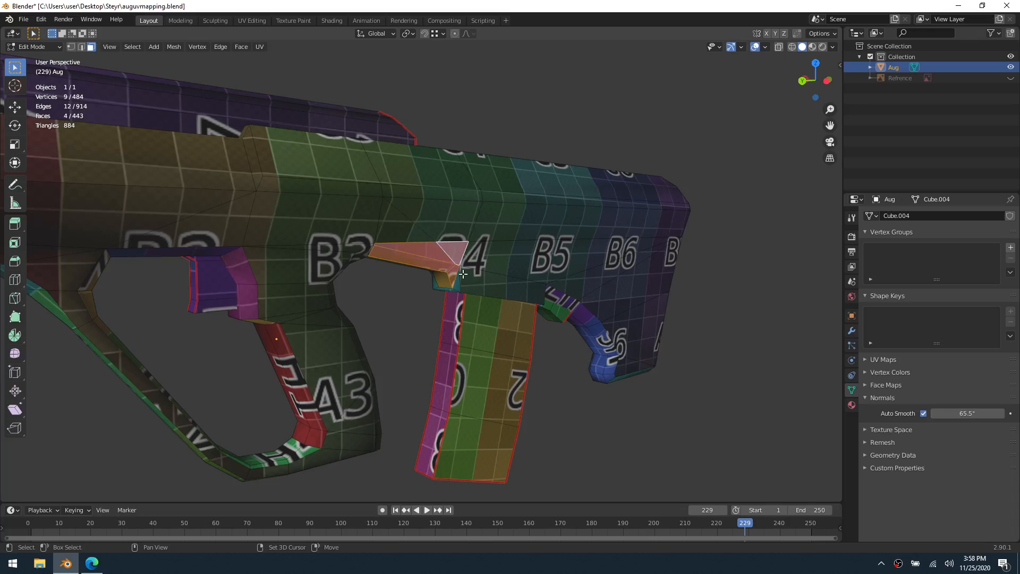
{"action": "scroll", "coordinate": [494, 293], "scroll_direction": "down", "scroll_amount": 4}
{"action": "middle_click_drag", "start_coordinate": [489, 307], "coordinate": [440, 297]}
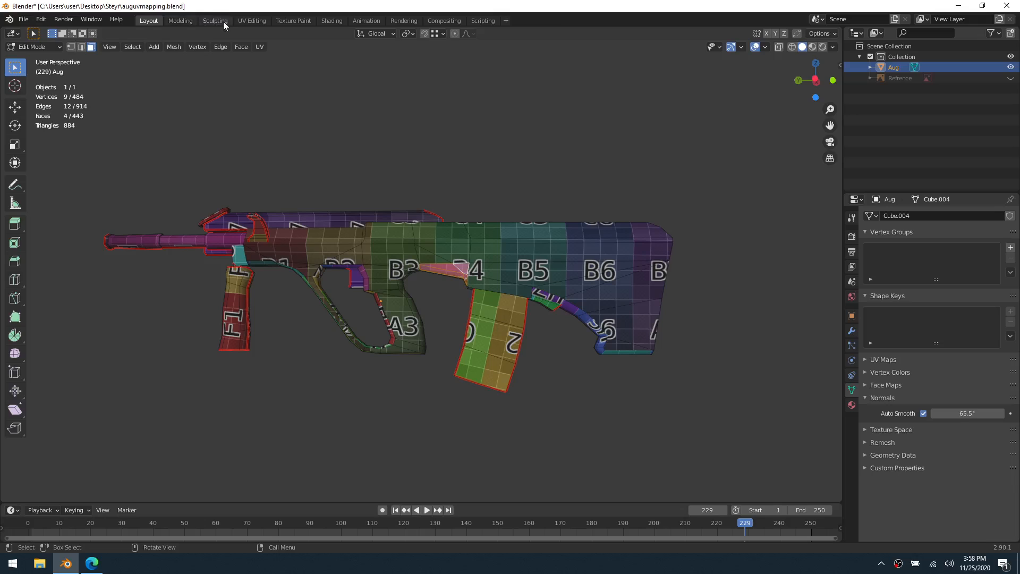
{"action": "left_click", "coordinate": [249, 20]}
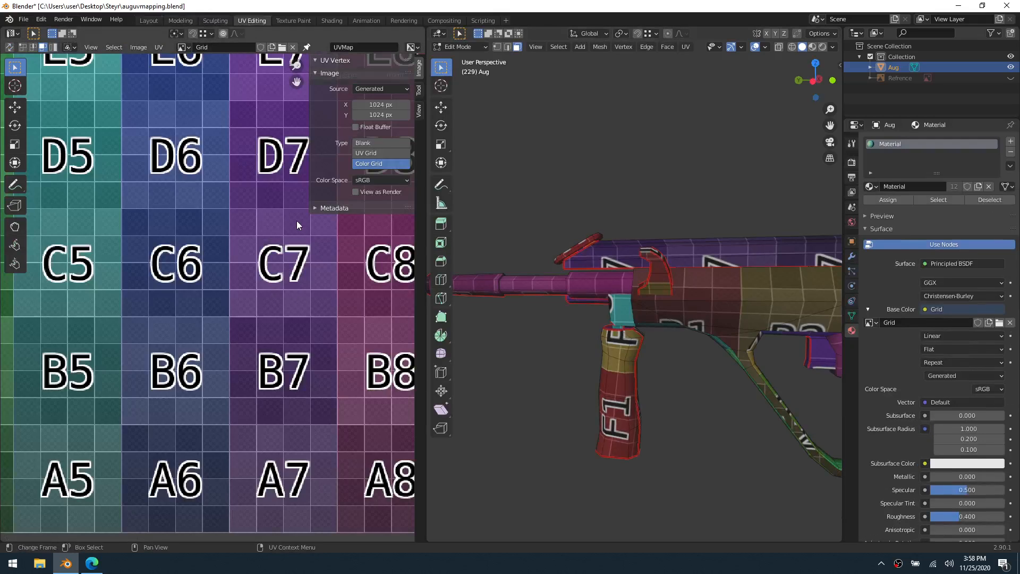
Select the UV island of the faces between grip and magazine and move it off the grid, above H8
{"action": "left_click", "coordinate": [596, 294]}
{"action": "scroll", "coordinate": [689, 392], "scroll_direction": "down", "scroll_amount": 3}
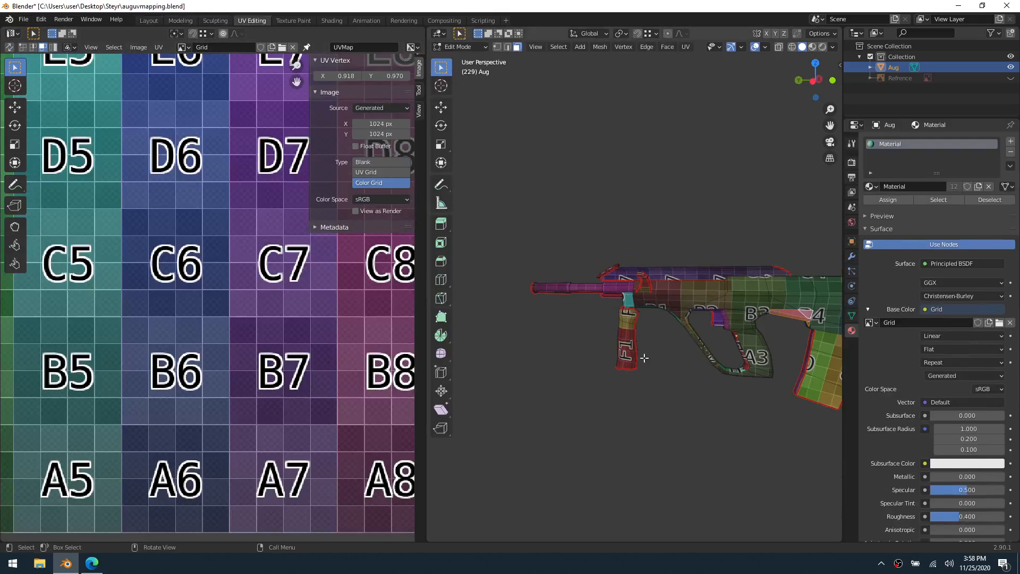
{"action": "scroll", "coordinate": [266, 328], "scroll_direction": "down", "scroll_amount": 4}
{"action": "scroll", "coordinate": [265, 328], "scroll_direction": "down", "scroll_amount": 4}
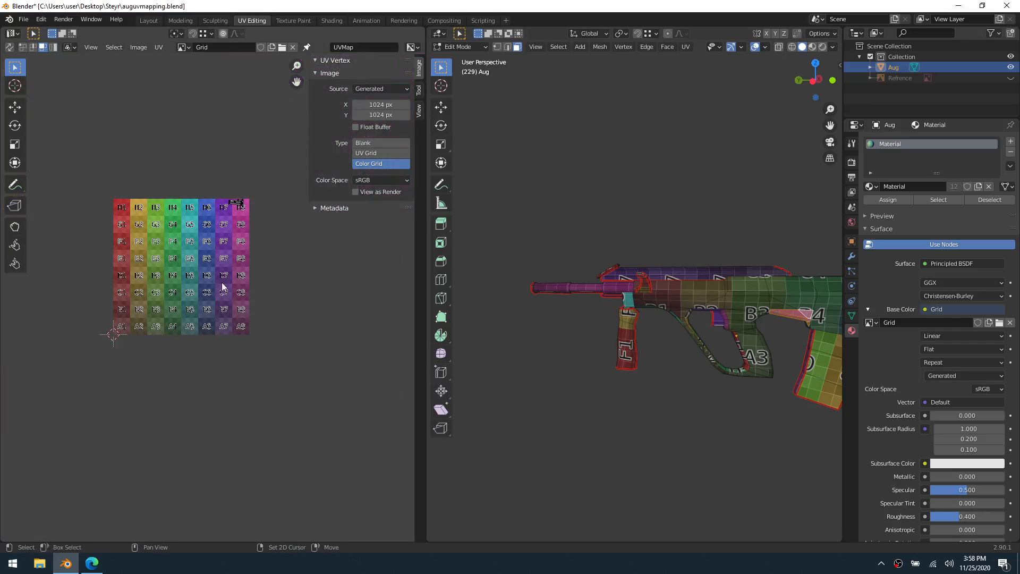
{"action": "middle_click_drag", "start_coordinate": [232, 290], "coordinate": [216, 326]}
{"action": "scroll", "coordinate": [216, 326], "scroll_direction": "up", "scroll_amount": 4}
{"action": "middle_click_drag", "start_coordinate": [241, 219], "coordinate": [208, 314]}
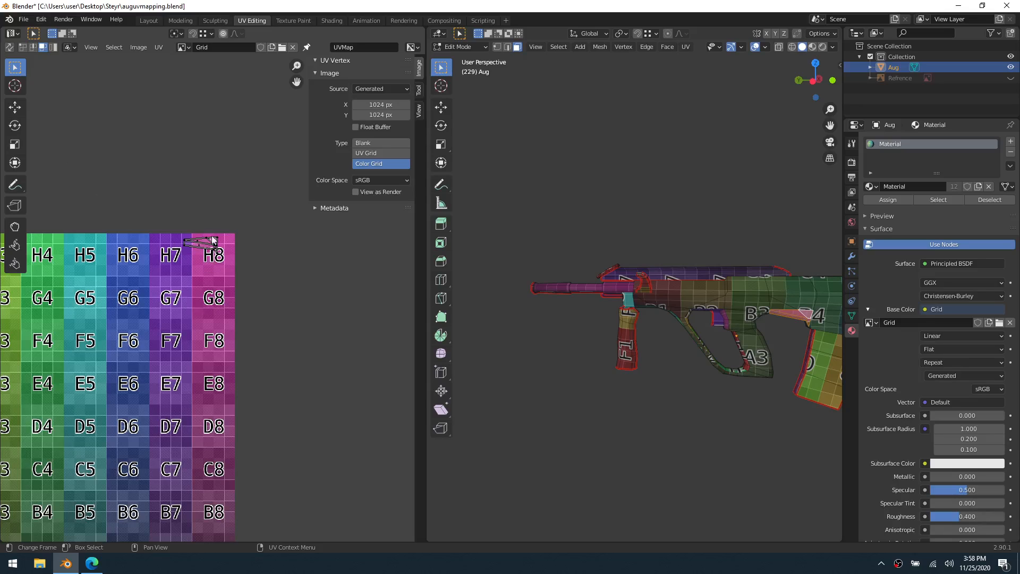
{"action": "left_click_drag", "start_coordinate": [229, 259], "coordinate": [162, 222]}
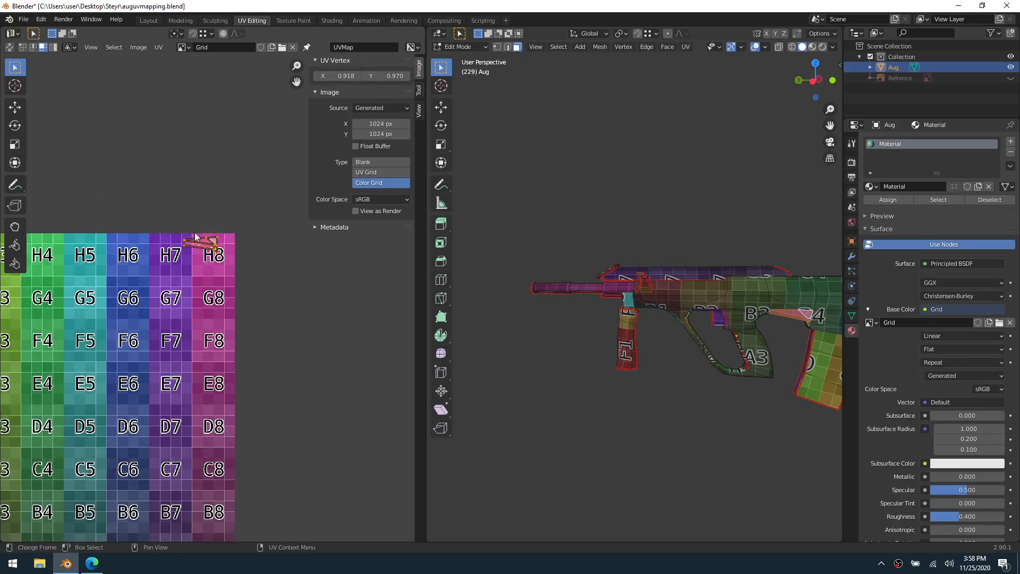
{"action": "key", "text": "g"}
{"action": "left_click", "coordinate": [218, 125]}
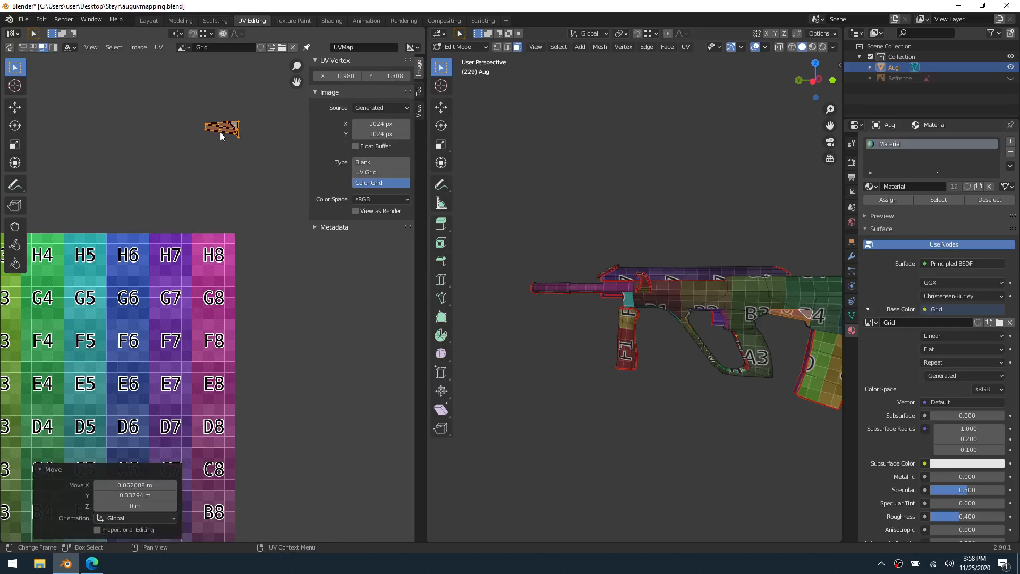
Select all the rifle's faces, set UV selection to edge mode, and change the Grid image type to Blank
{"action": "left_click", "coordinate": [274, 241]}
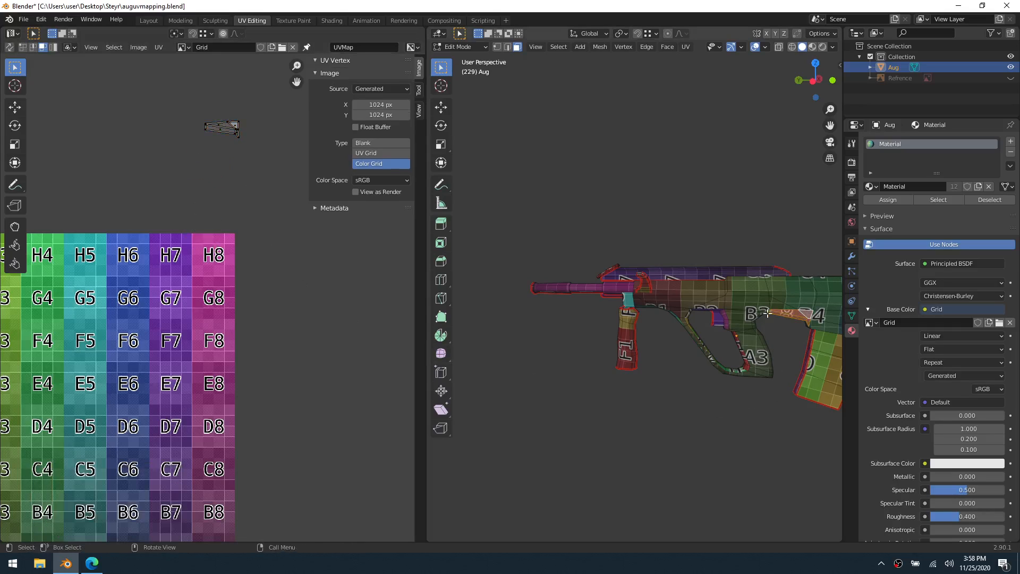
{"action": "key", "text": "a"}
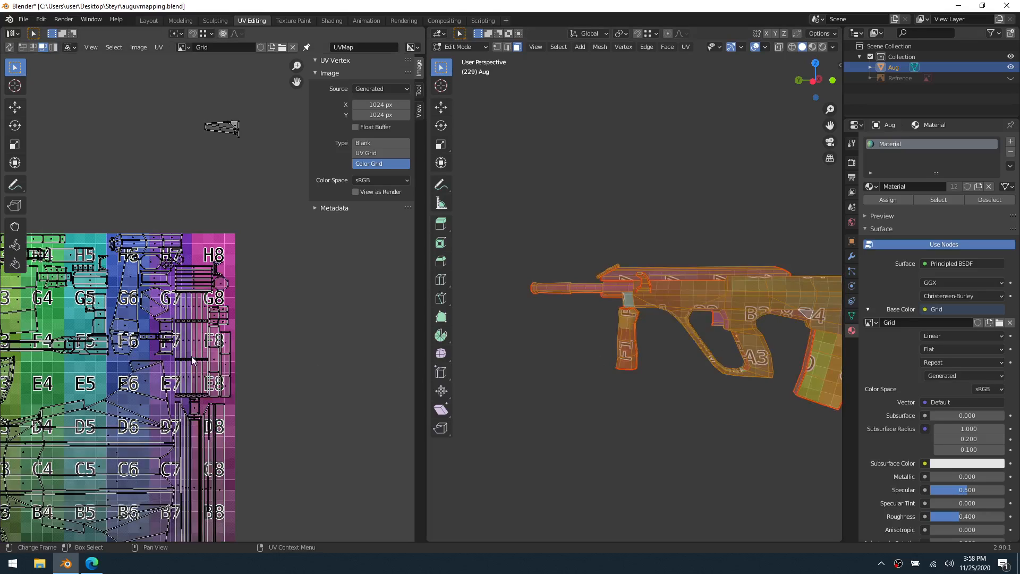
{"action": "middle_click_drag", "start_coordinate": [103, 348], "coordinate": [251, 257], "text": "shift"}
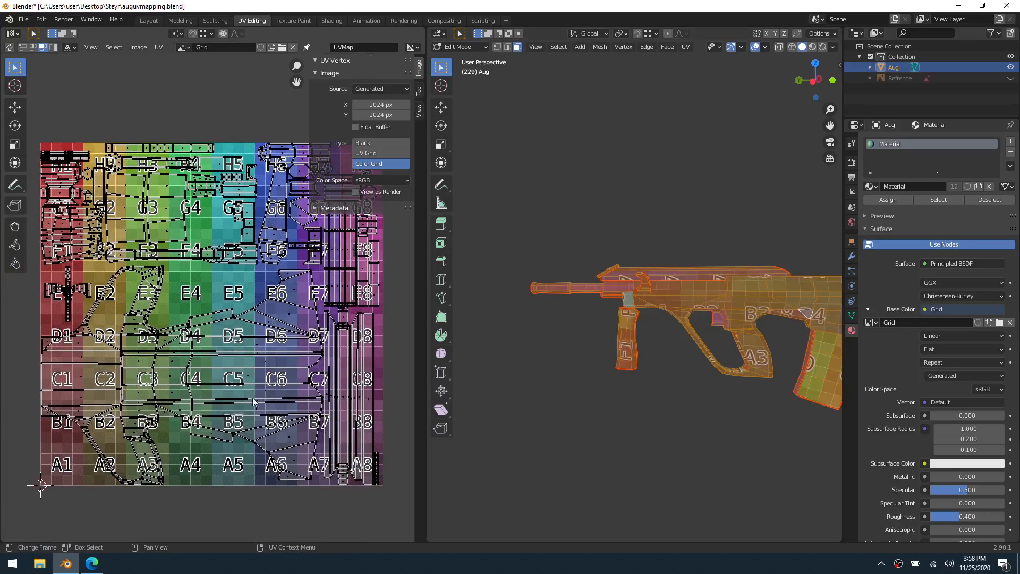
{"action": "scroll", "coordinate": [188, 444], "scroll_direction": "up", "scroll_amount": 4}
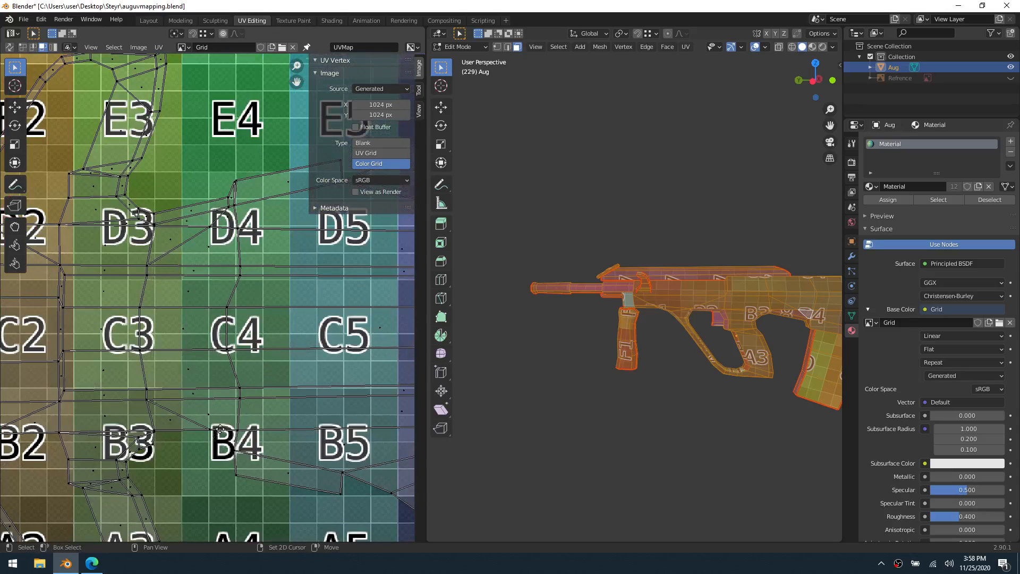
{"action": "middle_click_drag", "start_coordinate": [212, 442], "coordinate": [240, 355]}
{"action": "scroll", "coordinate": [240, 356], "scroll_direction": "up", "scroll_amount": 1}
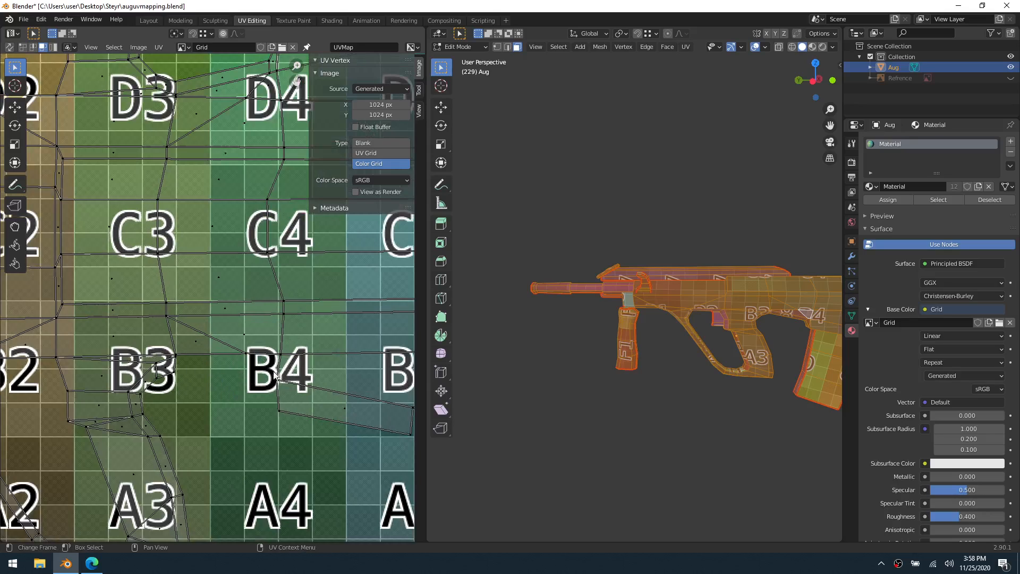
{"action": "key", "text": "2"}
{"action": "left_click", "coordinate": [241, 368]}
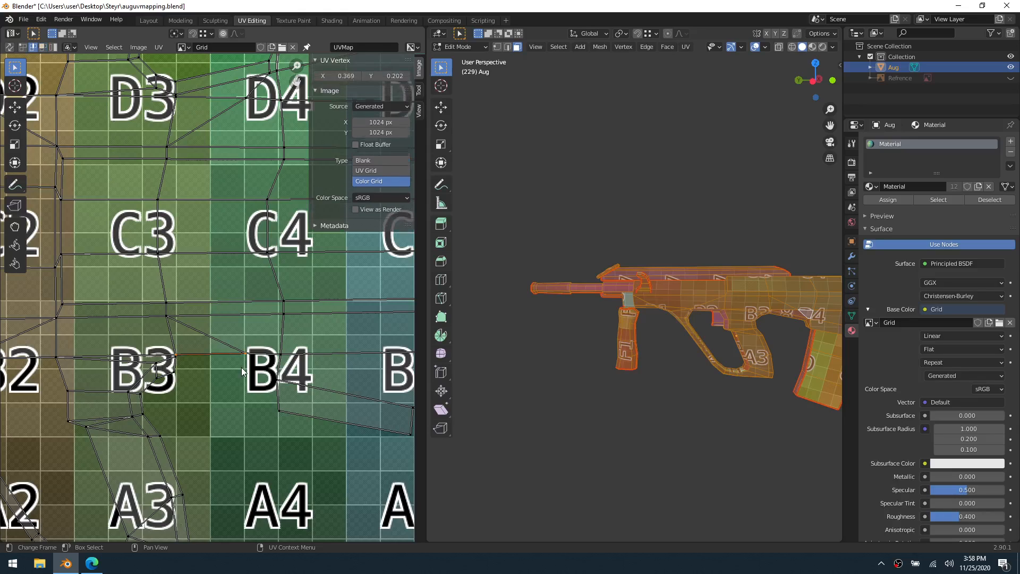
{"action": "left_click", "coordinate": [370, 163]}
{"action": "key", "text": "alt+a"}
Stitch the small island to the receiver island along its lower edge between the grip and magazine
{"action": "scroll", "coordinate": [248, 378], "scroll_direction": "up", "scroll_amount": 2}
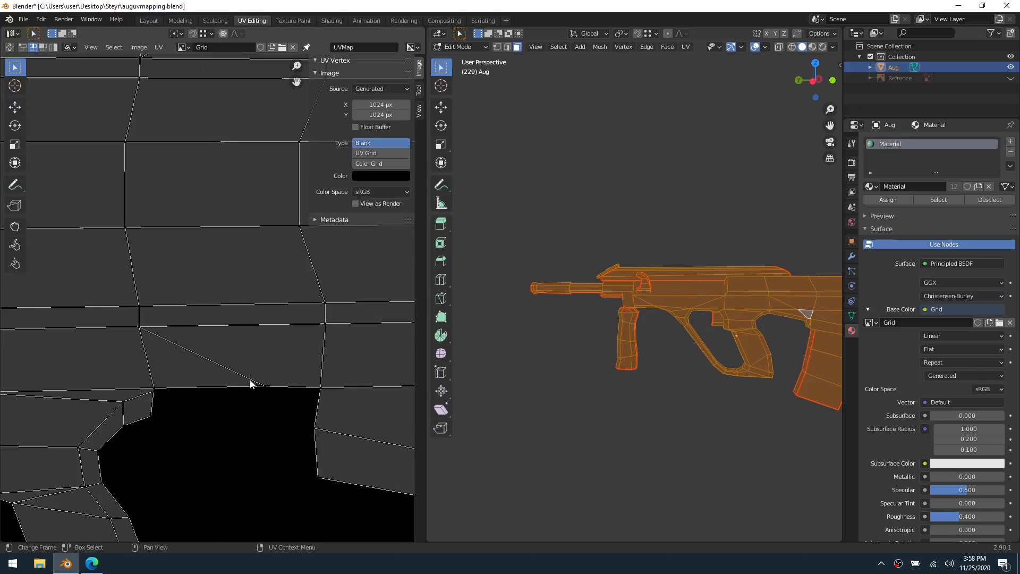
{"action": "middle_click_drag", "start_coordinate": [250, 383], "coordinate": [226, 323]}
{"action": "left_click", "coordinate": [190, 330]}
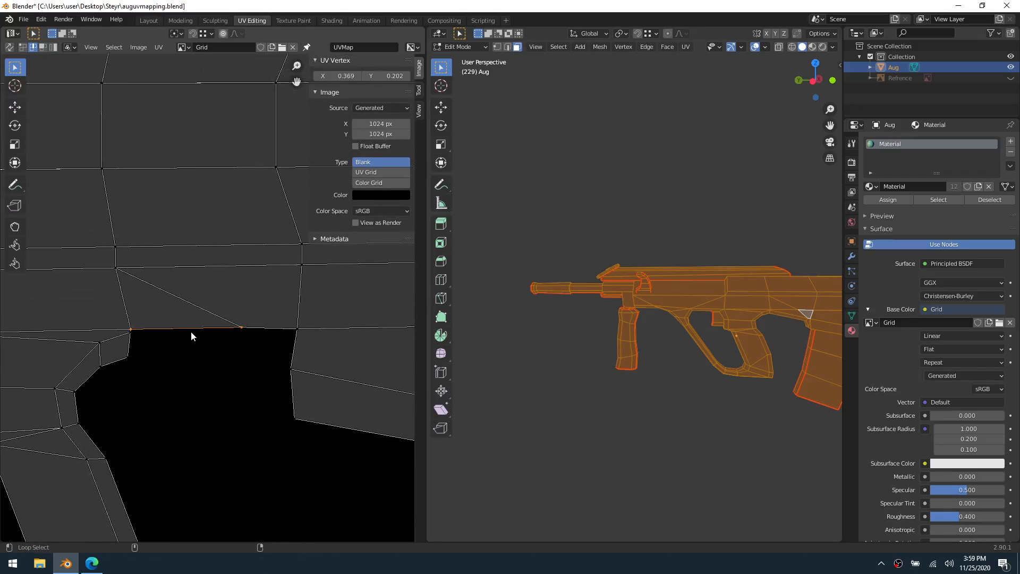
{"action": "key", "text": "v"}
{"action": "left_click", "coordinate": [190, 331]}
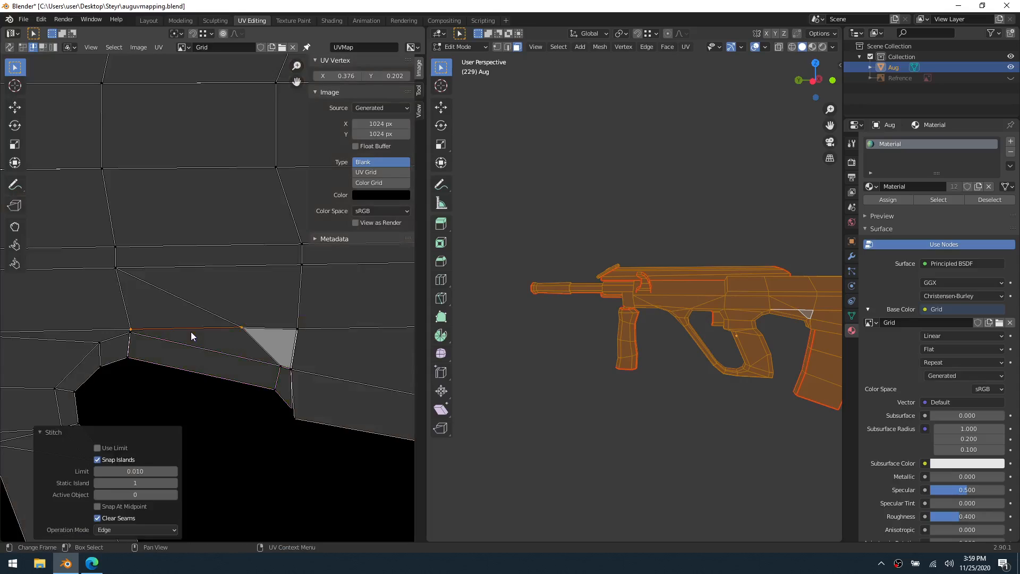
In vertex mode, try to stitch the nearly coincident UV vertices at the lower tip of the grey triangle
{"action": "key", "text": "1"}
{"action": "left_click", "coordinate": [154, 385]}
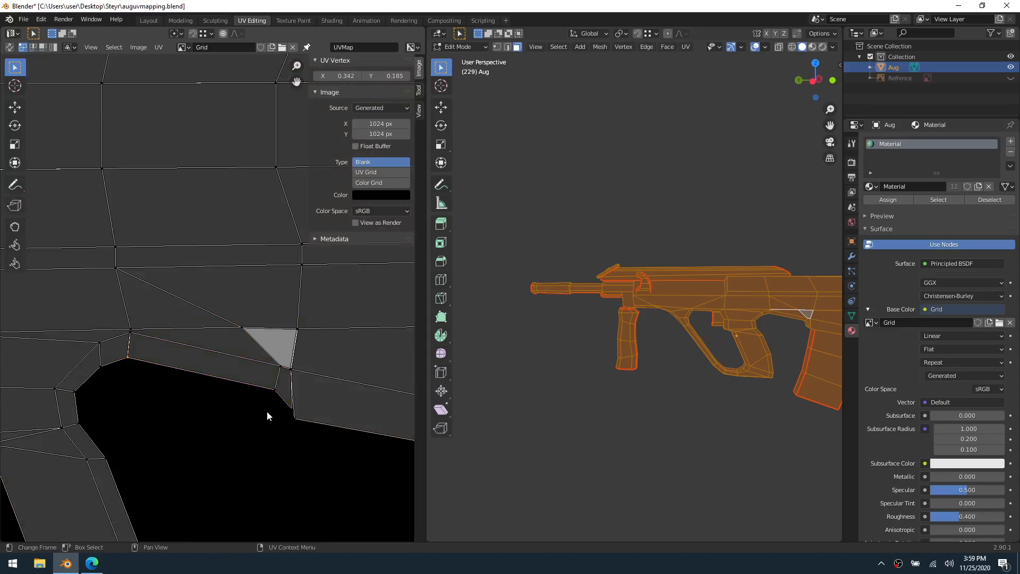
{"action": "left_click", "coordinate": [272, 394]}
{"action": "scroll", "coordinate": [253, 396], "scroll_direction": "up", "scroll_amount": 1}
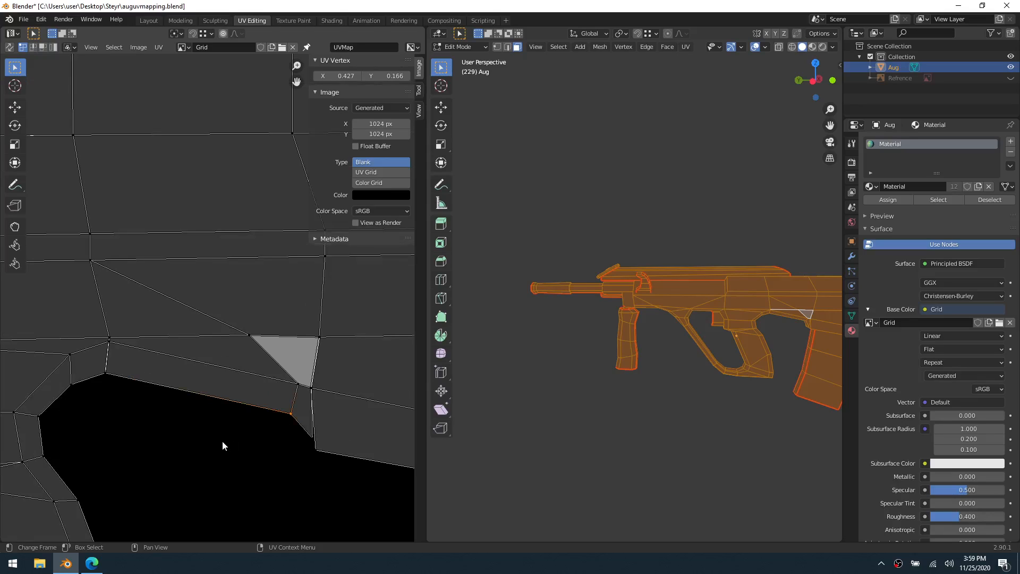
{"action": "key", "text": "g"}
{"action": "right_click", "coordinate": [313, 382]}
{"action": "left_click_drag", "start_coordinate": [306, 396], "coordinate": [317, 393]}
{"action": "left_click", "coordinate": [162, 47]}
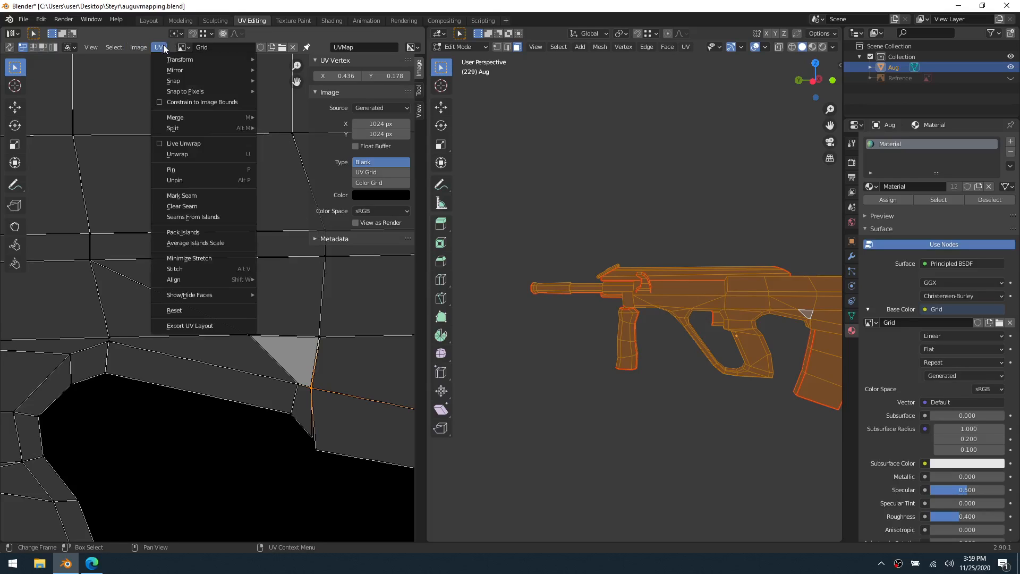
{"action": "left_click", "coordinate": [205, 270]}
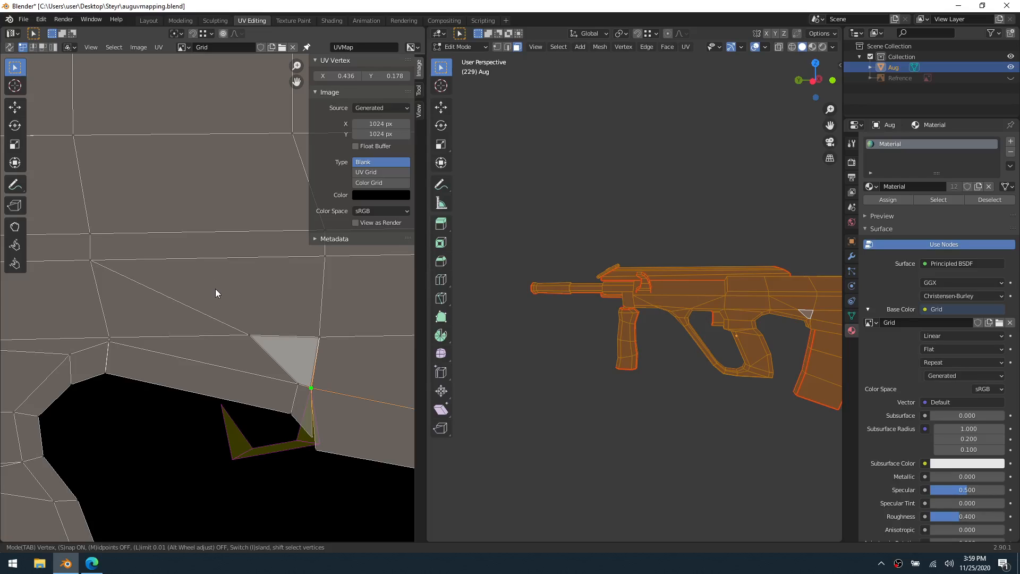
{"action": "left_click", "coordinate": [215, 288]}
Merge the selected UV vertices at the grey triangle's lower tip by distance, using a merge distance of 0.020
{"action": "left_click", "coordinate": [139, 48]}
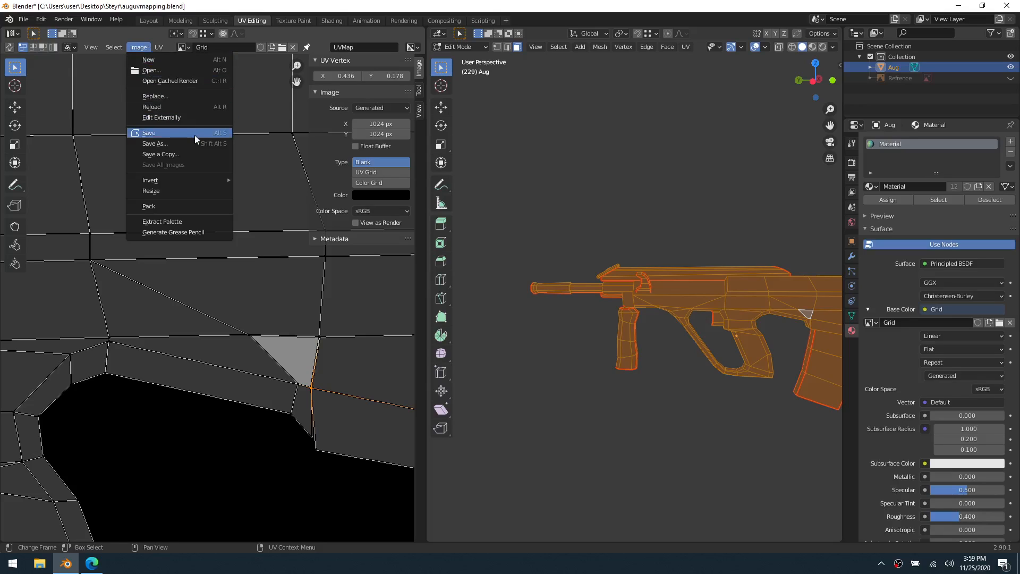
{"action": "left_click", "coordinate": [113, 46]}
{"action": "left_click", "coordinate": [137, 48]}
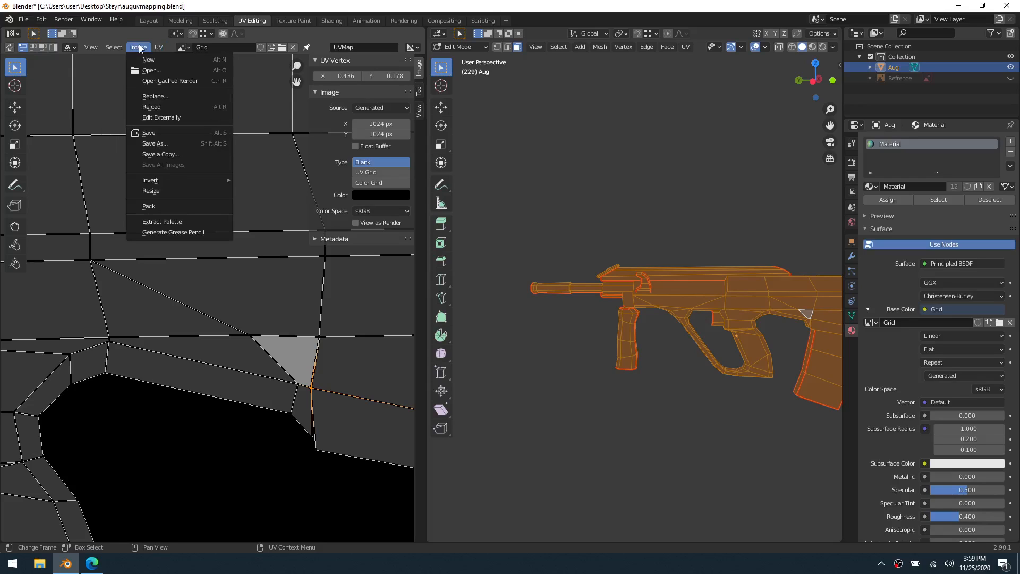
{"action": "left_click", "coordinate": [159, 47]}
{"action": "left_click", "coordinate": [159, 46]}
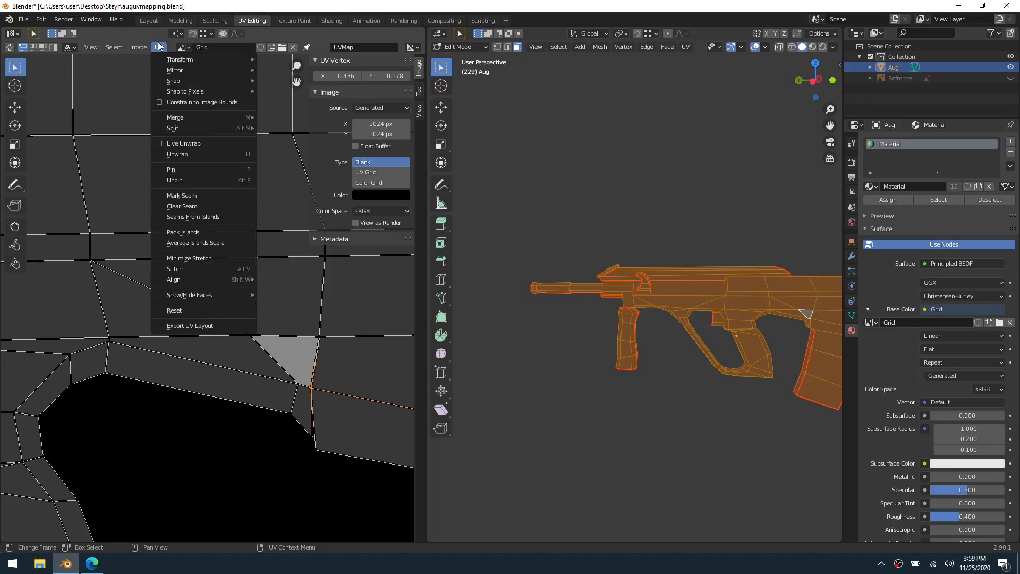
{"action": "mouse_move", "coordinate": [221, 116]}
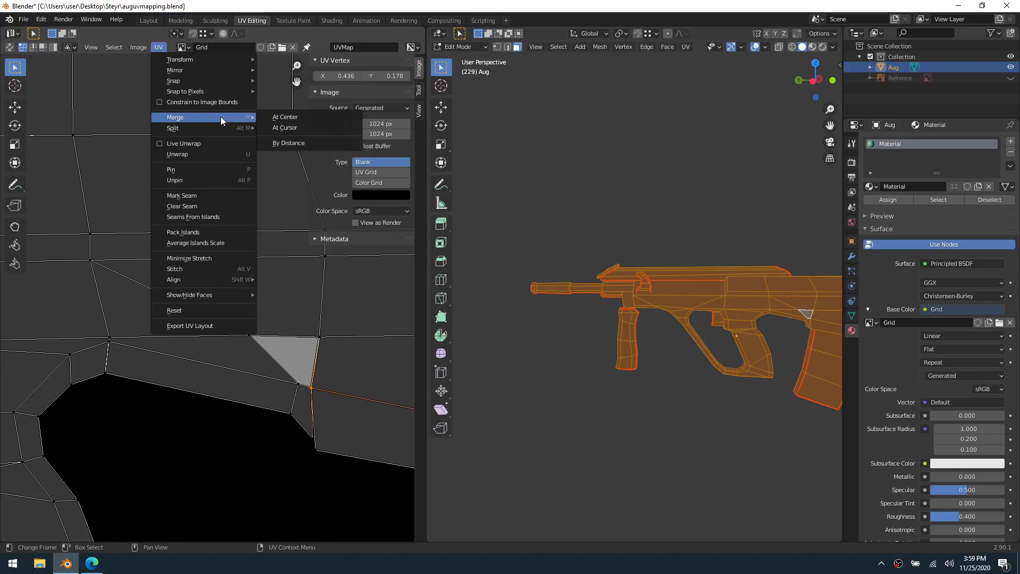
{"action": "left_click", "coordinate": [298, 143]}
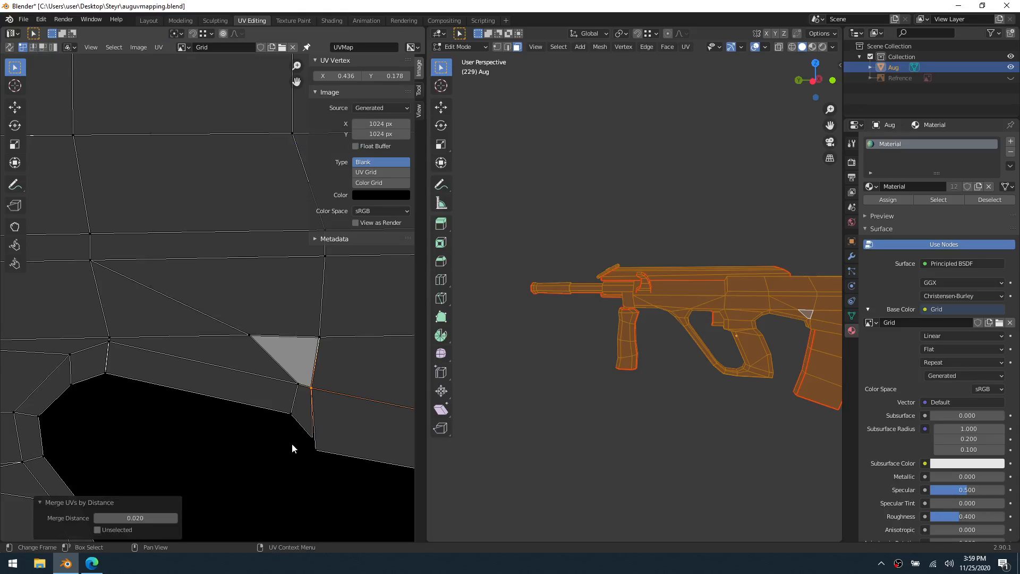
Merge the neighbouring strip corner's UV vertices by distance, beside the grey triangle's lower tip
{"action": "left_click", "coordinate": [295, 385]}
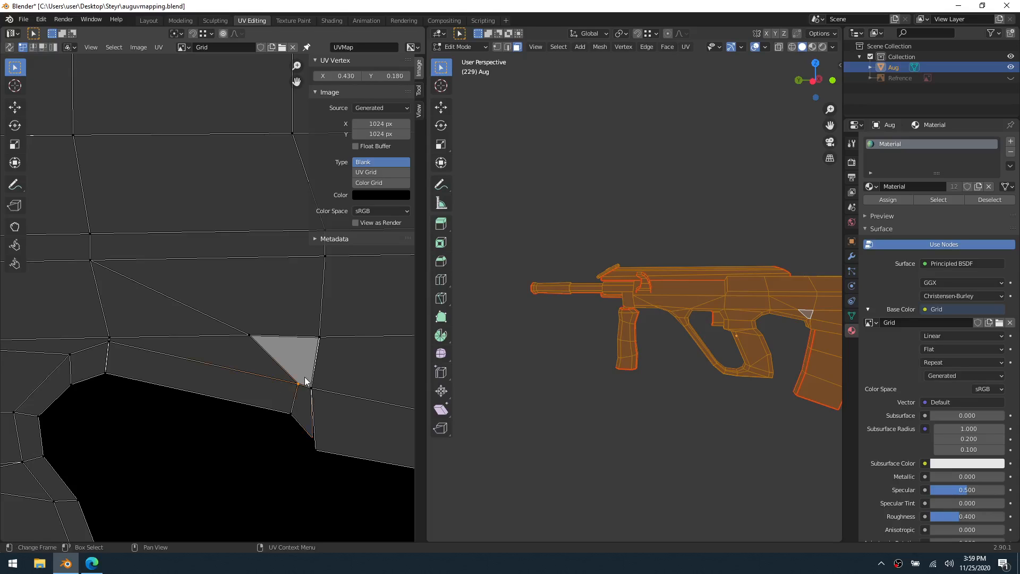
{"action": "key", "text": "m"}
{"action": "left_click", "coordinate": [295, 378]}
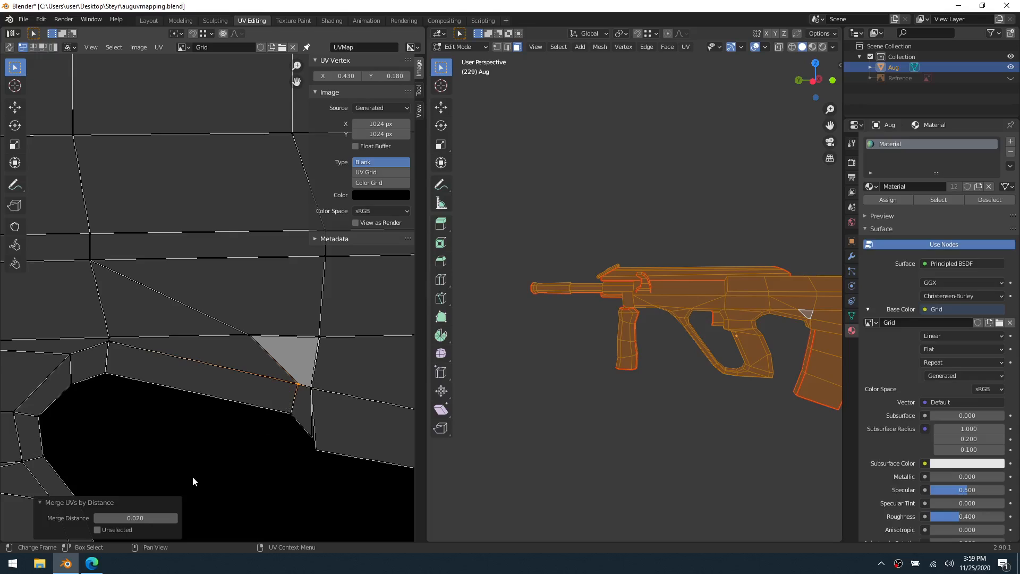
{"action": "left_click", "coordinate": [174, 517]}
{"action": "left_click_drag", "start_coordinate": [274, 397], "coordinate": [296, 383]}
{"action": "key", "text": "m"}
{"action": "left_click", "coordinate": [298, 377]}
Merge the UV vertices along the upper edge of the grey triangle
{"action": "left_click_drag", "start_coordinate": [235, 351], "coordinate": [333, 329]}
{"action": "key", "text": "m"}
{"action": "left_click", "coordinate": [261, 326]}
{"action": "key", "text": "m"}
{"action": "left_click", "coordinate": [333, 329]}
Merge the overlapping UV vertices by distance at the end of the stitched strip nearest the grip
{"action": "left_click_drag", "start_coordinate": [100, 351], "coordinate": [116, 340]}
{"action": "key", "text": "m"}
{"action": "left_click", "coordinate": [116, 341]}
{"action": "left_click_drag", "start_coordinate": [94, 378], "coordinate": [115, 339]}
{"action": "key", "text": "m"}
{"action": "left_click", "coordinate": [112, 369]}
{"action": "key", "text": "m"}
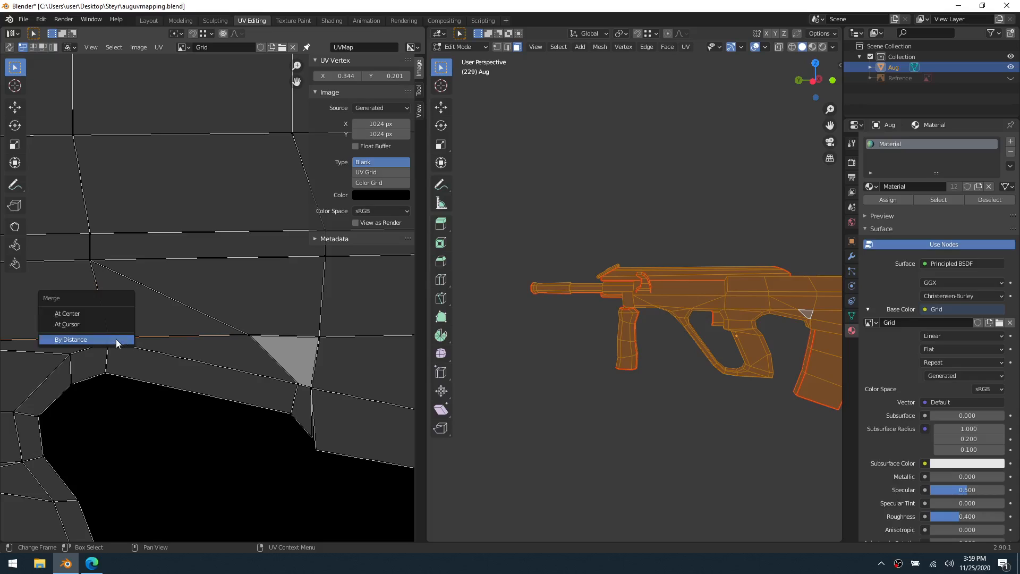
{"action": "left_click", "coordinate": [116, 339]}
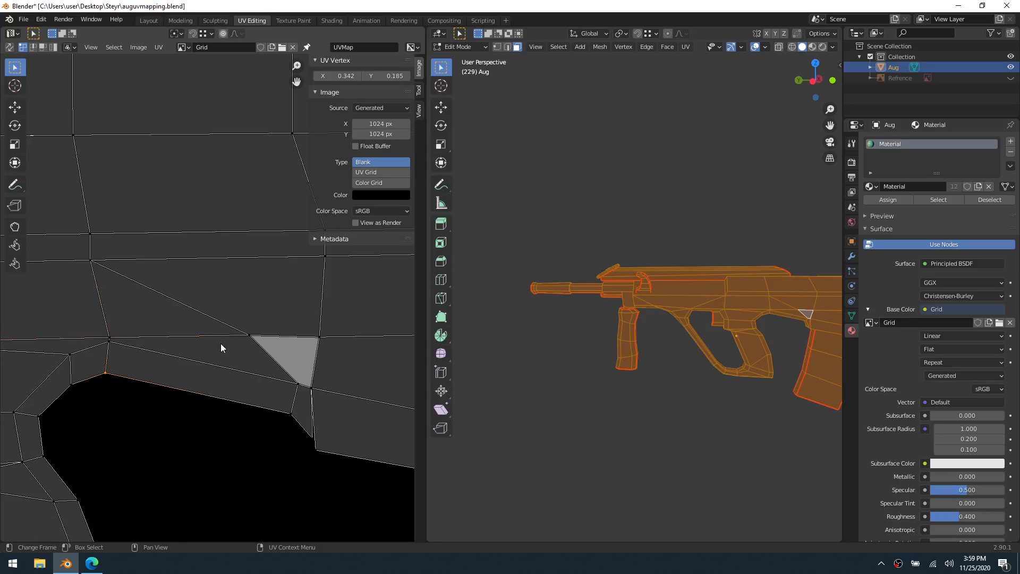
Merge the UV vertices along the seam between the receiver and the stitched strip
{"action": "key", "text": "m"}
{"action": "left_click_drag", "start_coordinate": [221, 343], "coordinate": [326, 346]}
{"action": "left_click", "coordinate": [270, 317]}
{"action": "key", "text": "m"}
{"action": "left_click", "coordinate": [271, 384]}
Merge the UV vertices at the magazine end of the stitched strip, below the grey triangle
{"action": "left_click_drag", "start_coordinate": [261, 424], "coordinate": [309, 382]}
{"action": "key", "text": "m"}
{"action": "left_click", "coordinate": [295, 407]}
{"action": "key", "text": "m"}
{"action": "left_click", "coordinate": [301, 380]}
{"action": "key", "text": "m"}
{"action": "left_click", "coordinate": [321, 405]}
{"action": "left_click_drag", "start_coordinate": [321, 439], "coordinate": [260, 469]}
Return to Object Mode, set the Grid image type to Color Grid, and save the file
{"action": "key", "text": "Tab"}
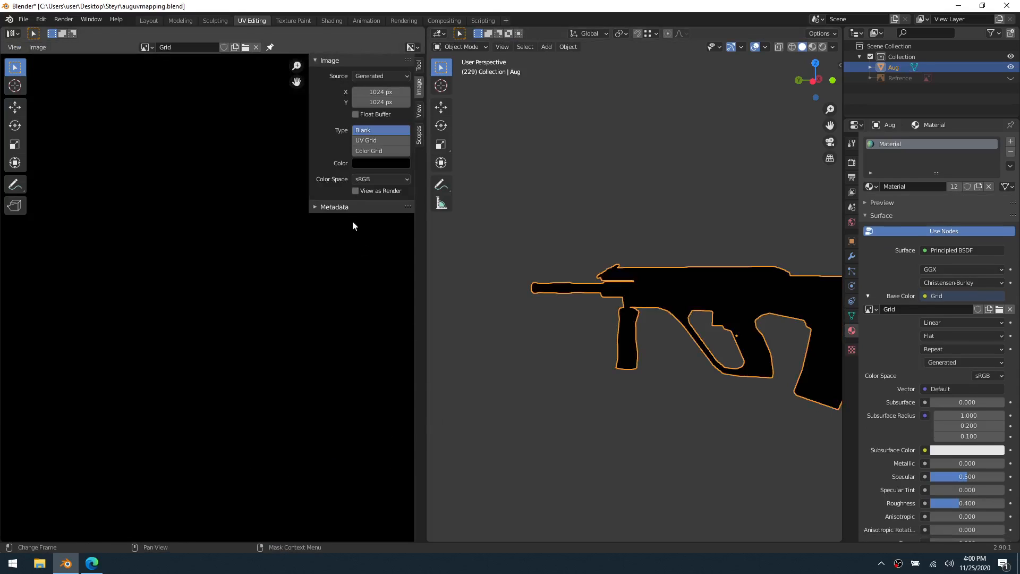
{"action": "left_click", "coordinate": [368, 151]}
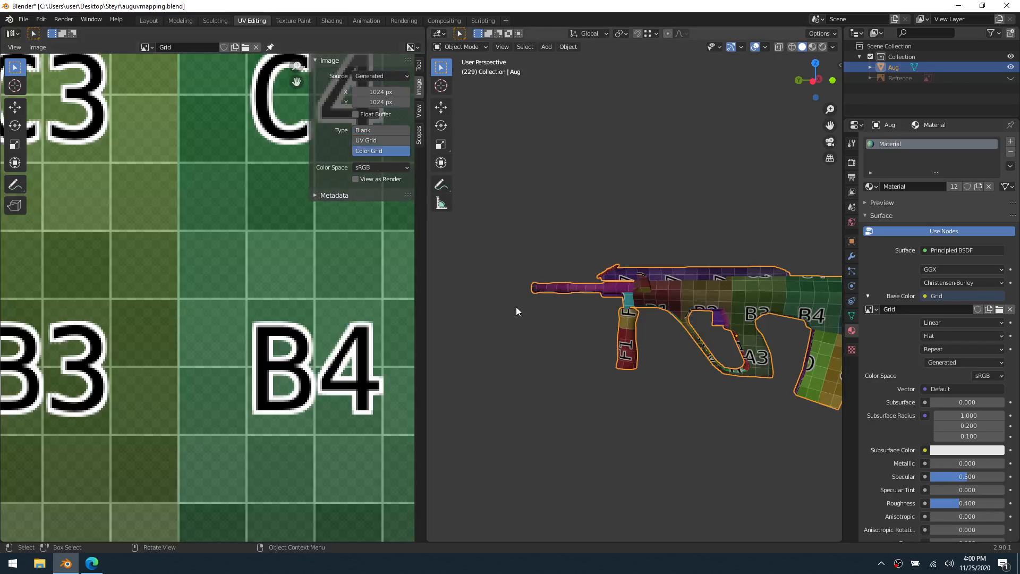
{"action": "key", "text": "ctrl+s"}
{"action": "middle_click_drag", "start_coordinate": [658, 374], "coordinate": [540, 352], "text": "shift"}
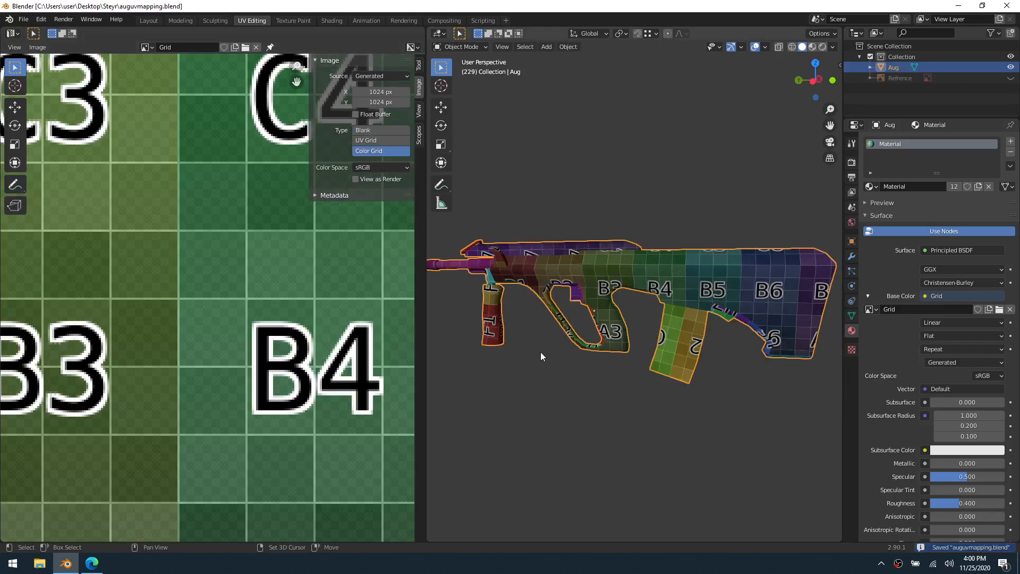
{"action": "key", "text": "ctrl+Tab"}
{"action": "left_click", "coordinate": [621, 303]}
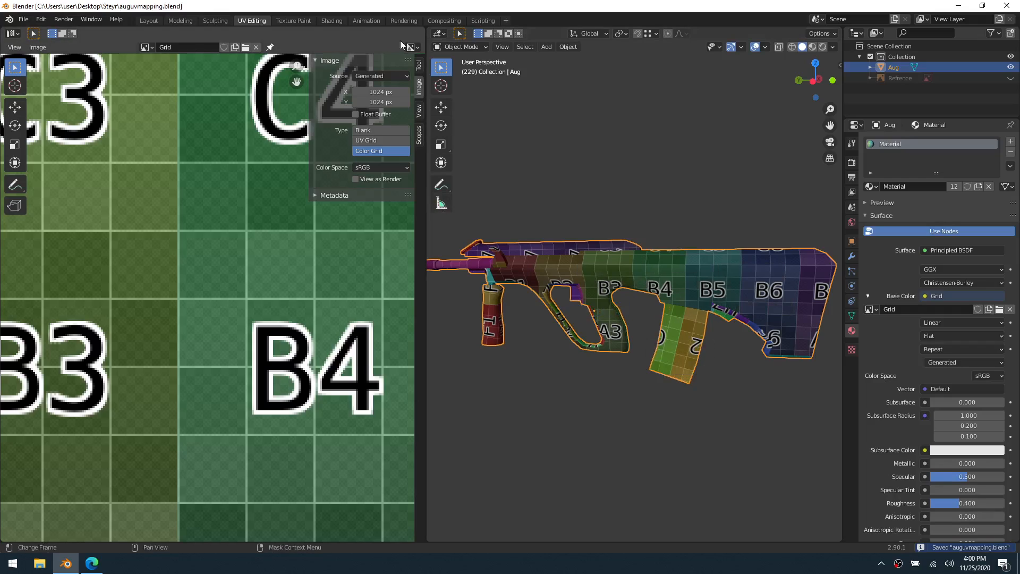
Open the Layout workspace and inspect the color grid on both sides of the rifle, including the stitched area
{"action": "left_click", "coordinate": [158, 21]}
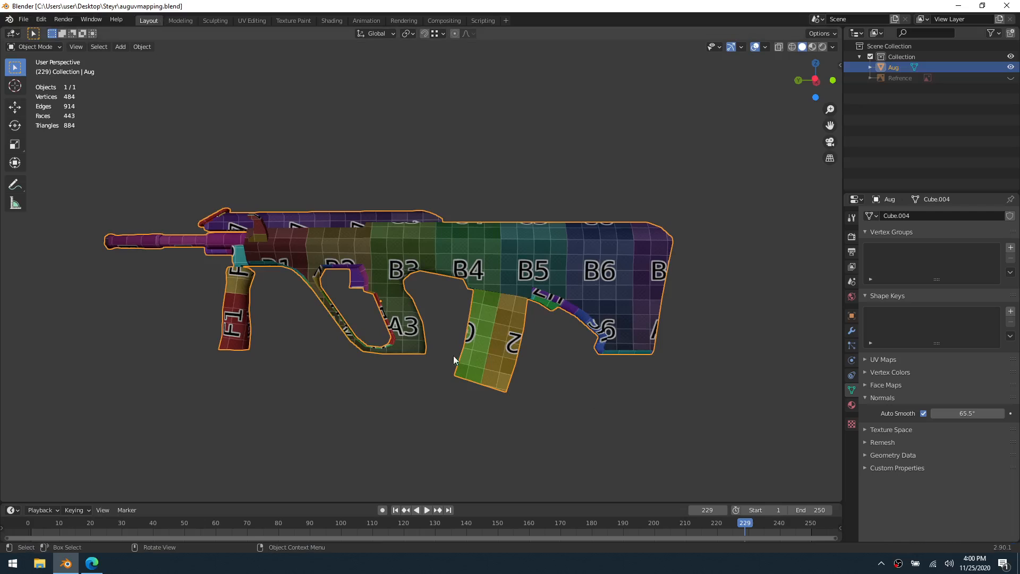
{"action": "scroll", "coordinate": [477, 358], "scroll_direction": "up", "scroll_amount": 3}
{"action": "middle_click_drag", "start_coordinate": [518, 366], "coordinate": [658, 323]}
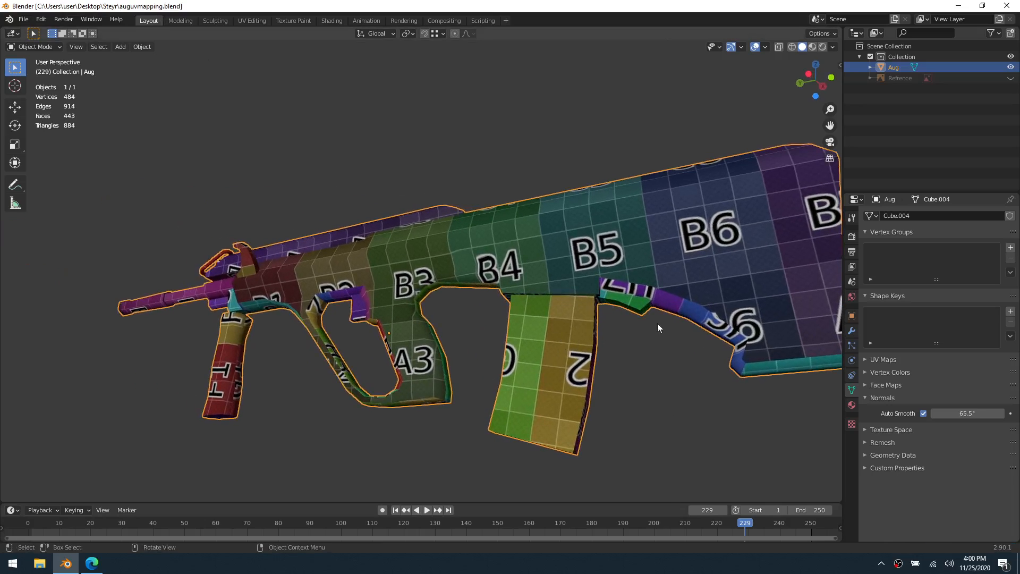
{"action": "middle_click_drag", "start_coordinate": [739, 317], "coordinate": [377, 299]}
{"action": "mouse_move", "coordinate": [533, 289]}
{"action": "middle_mouse_down"}
{"action": "mouse_move", "coordinate": [514, 310]}
{"action": "mouse_move", "coordinate": [497, 301]}
{"action": "mouse_move", "coordinate": [483, 262]}
{"action": "mouse_move", "coordinate": [497, 324]}
{"action": "mouse_move", "coordinate": [435, 299]}
{"action": "mouse_move", "coordinate": [410, 310]}
{"action": "mouse_move", "coordinate": [523, 284]}
{"action": "middle_mouse_up"}
{"action": "scroll", "coordinate": [537, 249], "scroll_direction": "up", "scroll_amount": 2}
{"action": "middle_click_drag", "start_coordinate": [406, 254], "coordinate": [607, 270]}
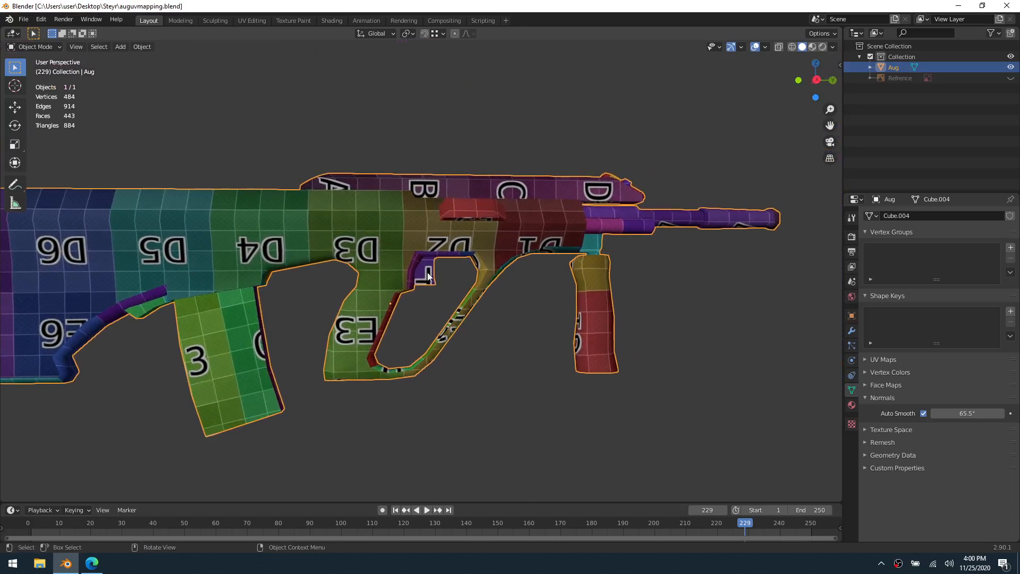
{"action": "middle_click_drag", "start_coordinate": [307, 276], "coordinate": [402, 235], "text": "shift"}
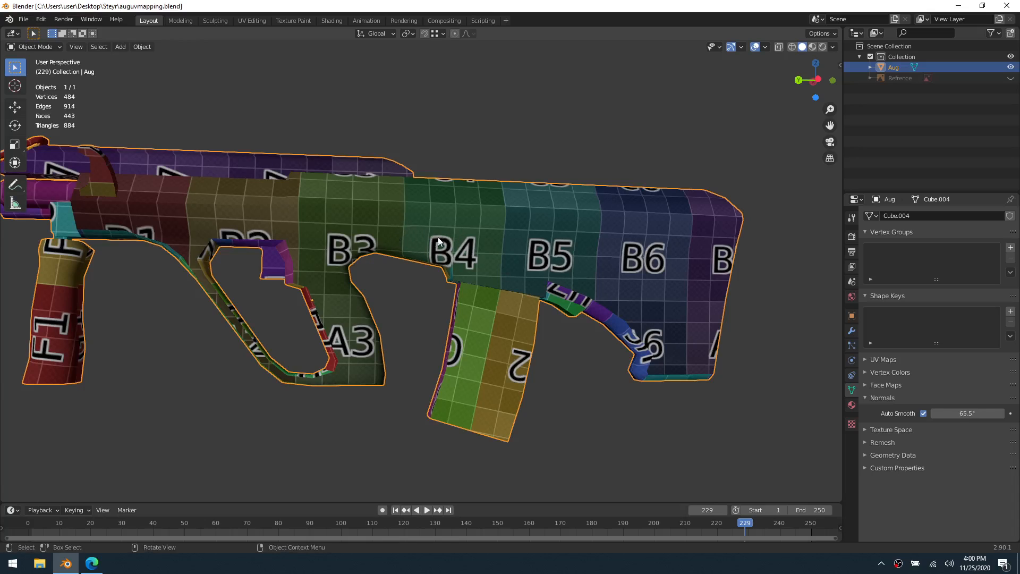
Frame the whole rifle in the 3D view, then save the file and clear the object selection
{"action": "middle_click_drag", "start_coordinate": [422, 293], "coordinate": [446, 244], "text": "shift"}
{"action": "middle_click_drag", "start_coordinate": [521, 247], "coordinate": [460, 288]}
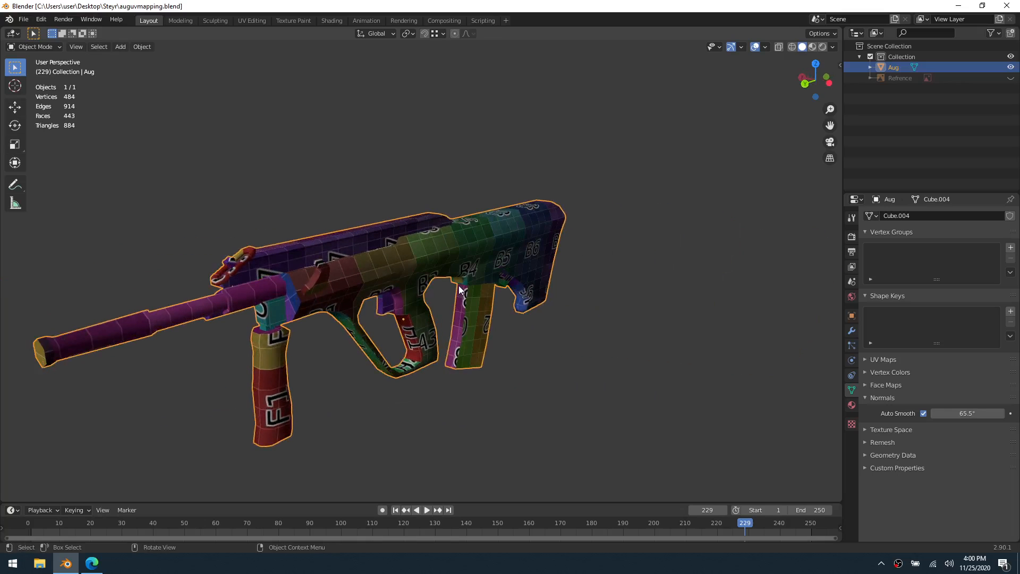
{"action": "left_click", "coordinate": [396, 291]}
{"action": "key", "text": "grave"}
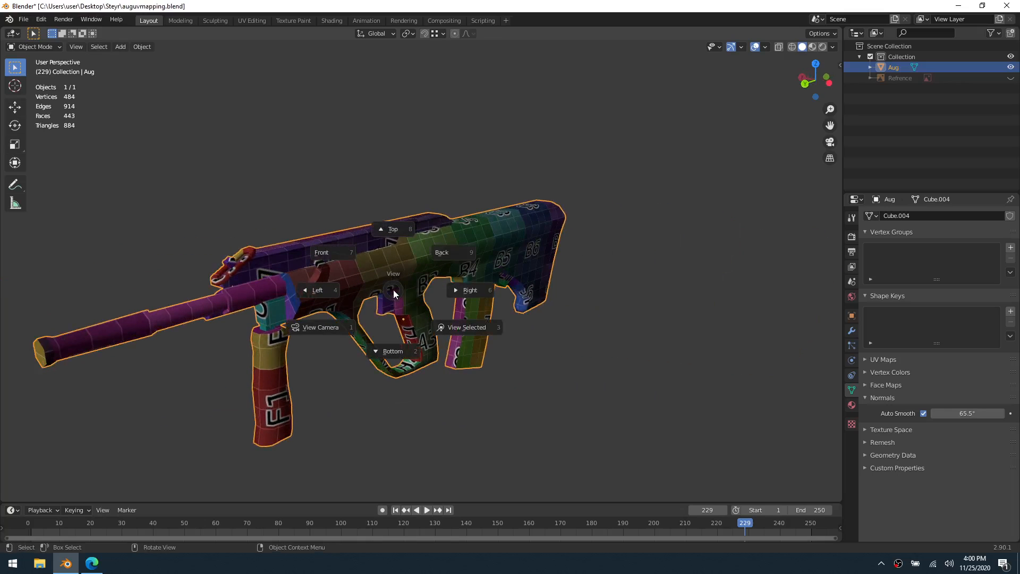
{"action": "left_click", "coordinate": [445, 322]}
{"action": "scroll", "coordinate": [462, 325], "scroll_direction": "down", "scroll_amount": 4}
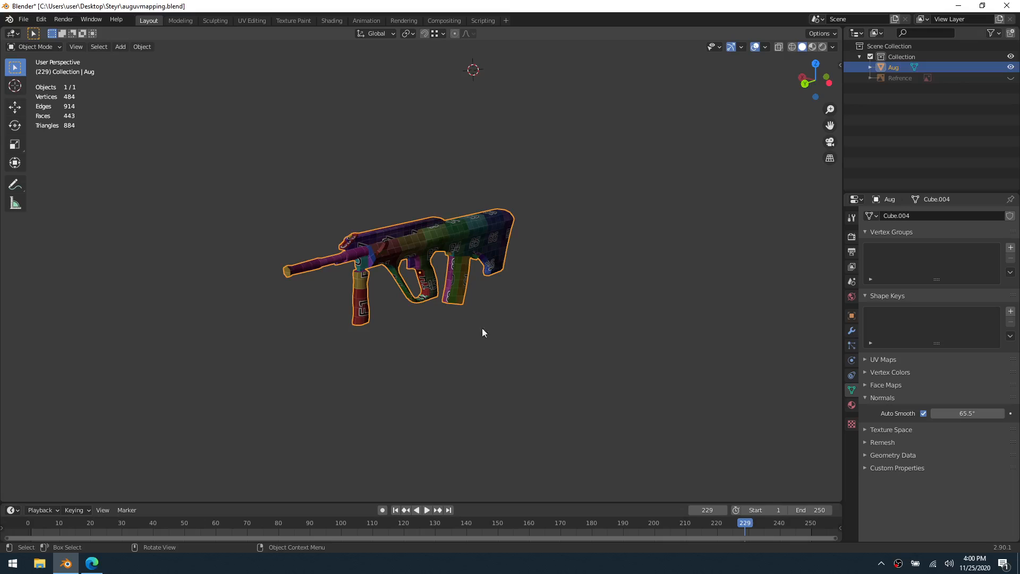
{"action": "key", "text": "ctrl+s"}
{"action": "left_click", "coordinate": [517, 325]}
Examine the color grid's scale and continuity on the rifle from the front, underside, stock end and both sides
{"action": "scroll", "coordinate": [515, 325], "scroll_direction": "up", "scroll_amount": 5}
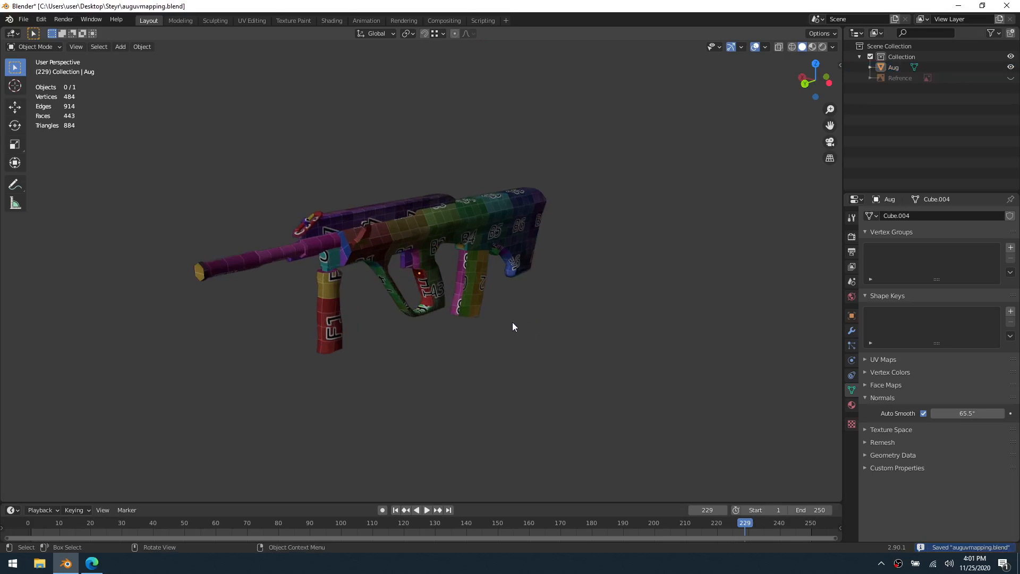
{"action": "middle_click_drag", "start_coordinate": [552, 326], "coordinate": [470, 329]}
{"action": "middle_click_drag", "start_coordinate": [546, 346], "coordinate": [502, 345]}
{"action": "middle_click_drag", "start_coordinate": [471, 311], "coordinate": [508, 163]}
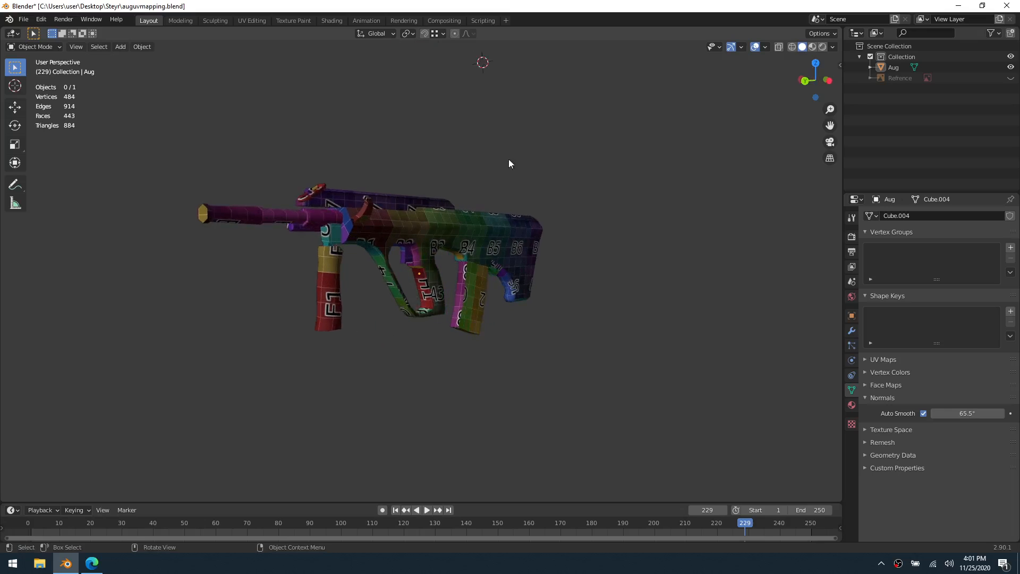
{"action": "middle_click_drag", "start_coordinate": [397, 314], "coordinate": [422, 324], "text": "shift"}
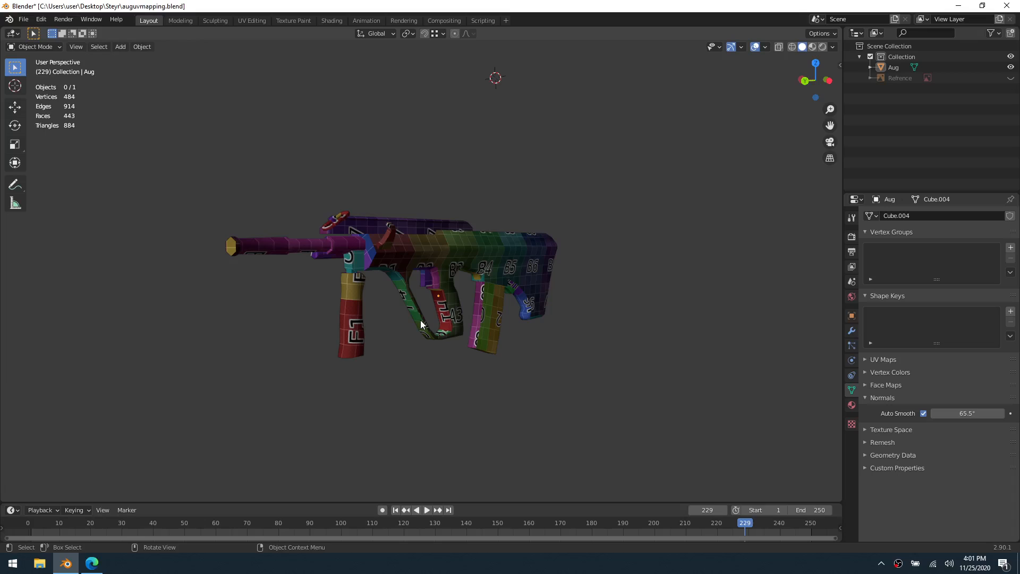
{"action": "middle_click_drag", "start_coordinate": [460, 318], "coordinate": [427, 250]}
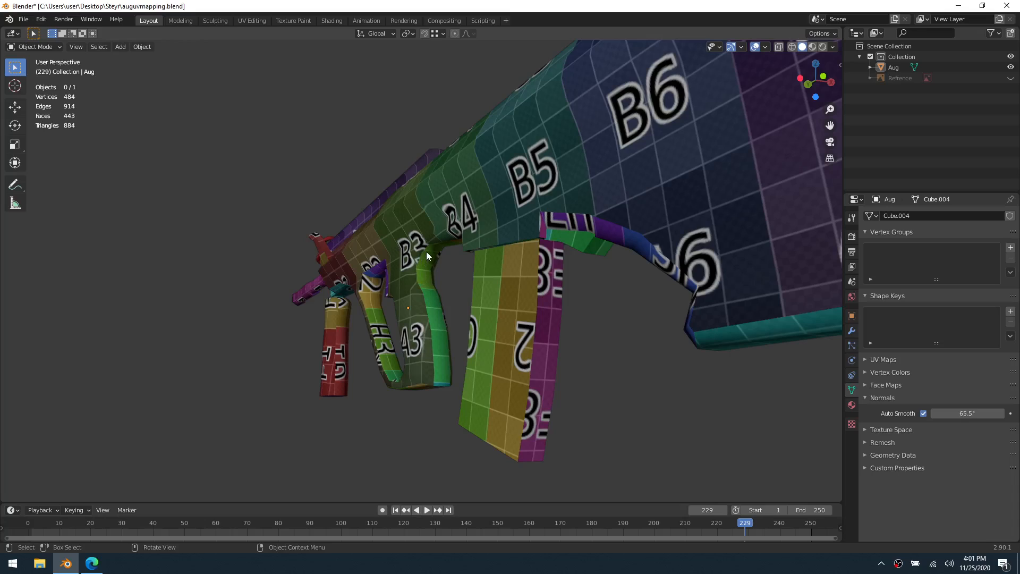
{"action": "scroll", "coordinate": [446, 340], "scroll_direction": "down", "scroll_amount": 2}
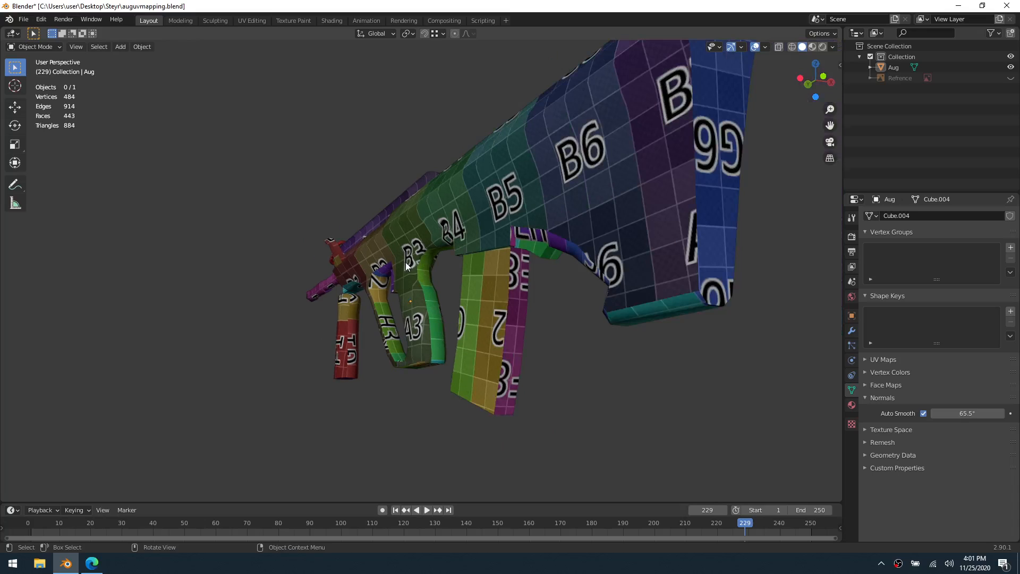
{"action": "middle_click_drag", "start_coordinate": [451, 292], "coordinate": [629, 188]}
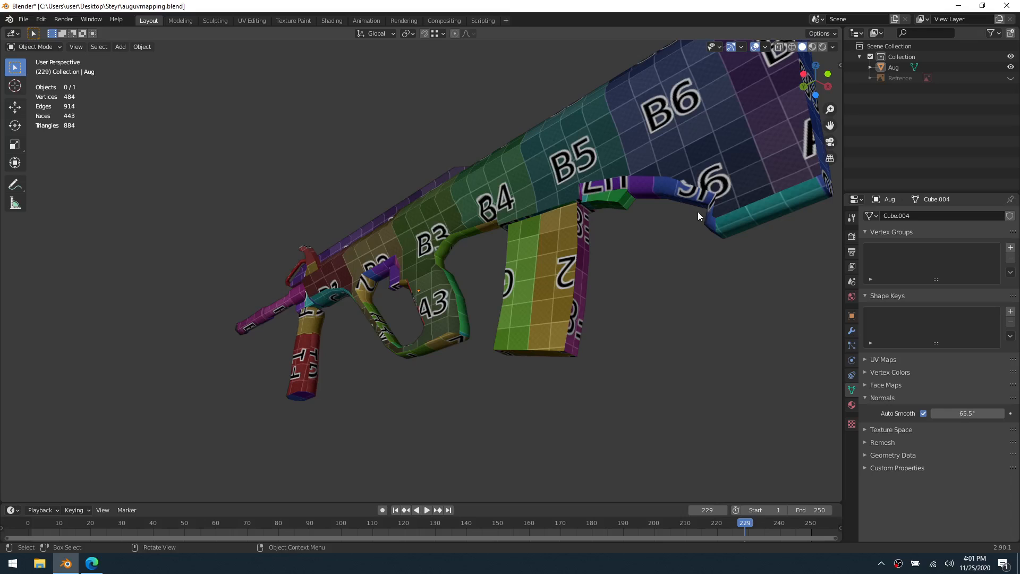
{"action": "middle_click_drag", "start_coordinate": [578, 202], "coordinate": [655, 293]}
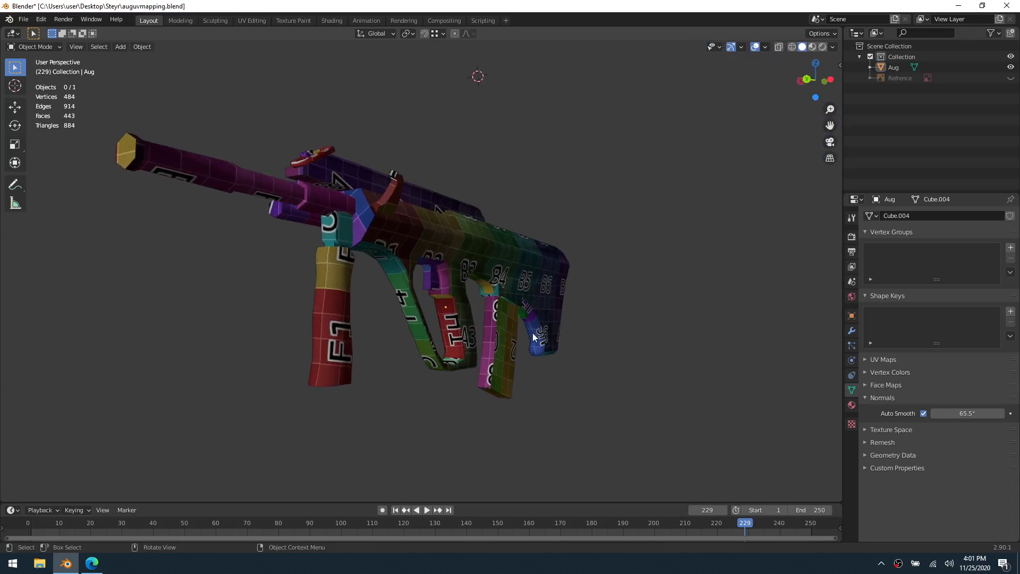
{"action": "middle_click_drag", "start_coordinate": [542, 334], "coordinate": [600, 285]}
{"action": "scroll", "coordinate": [596, 285], "scroll_direction": "down", "scroll_amount": 5}
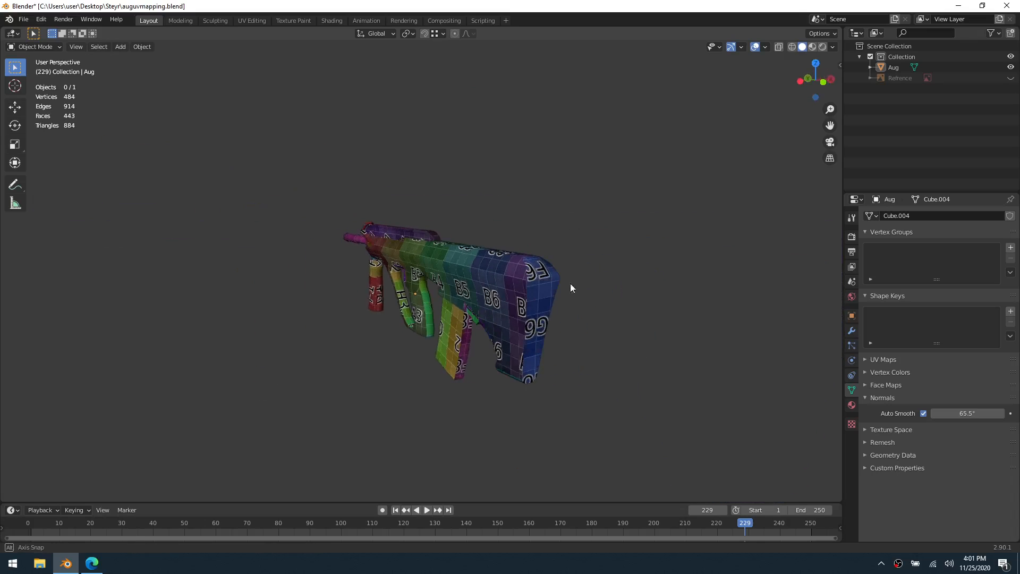
{"action": "mouse_move", "coordinate": [387, 272]}
{"action": "middle_mouse_down"}
{"action": "mouse_move", "coordinate": [322, 317]}
{"action": "mouse_move", "coordinate": [433, 295]}
{"action": "mouse_move", "coordinate": [348, 287]}
{"action": "mouse_move", "coordinate": [413, 281]}
{"action": "mouse_move", "coordinate": [364, 284]}
{"action": "mouse_move", "coordinate": [382, 281]}
{"action": "middle_mouse_up"}
{"action": "middle_click_drag", "start_coordinate": [616, 251], "coordinate": [628, 323]}
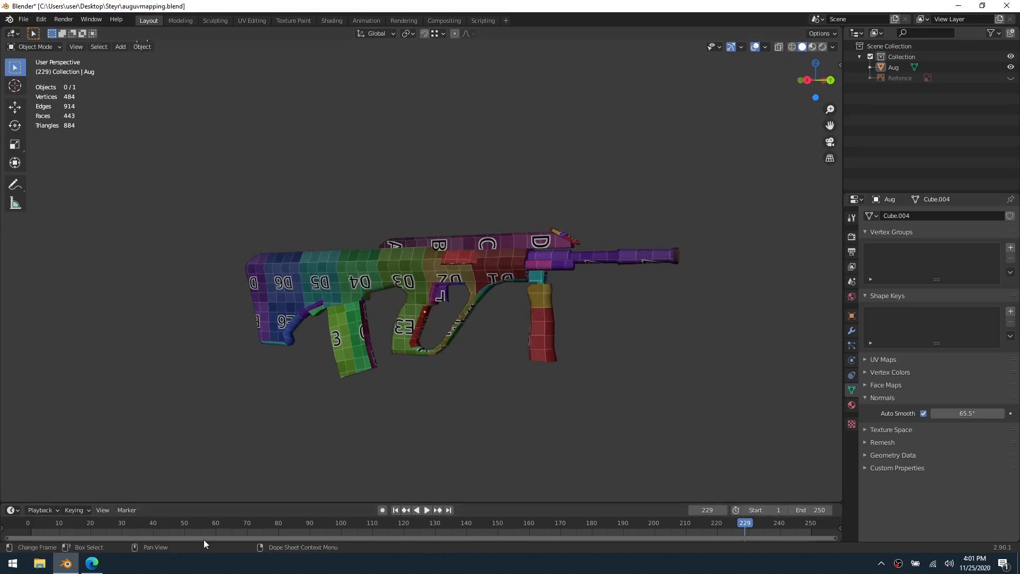
Return the timeline to frame 1 and save the file
{"action": "left_click", "coordinate": [396, 510]}
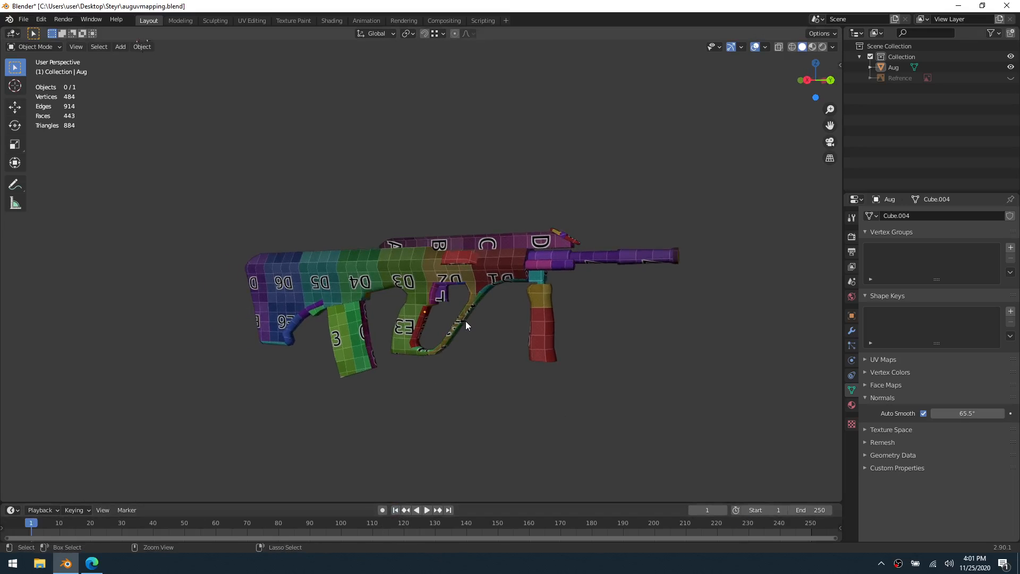
{"action": "key", "text": "ctrl+s"}
{"action": "middle_click_drag", "start_coordinate": [584, 295], "coordinate": [465, 301], "text": "shift"}
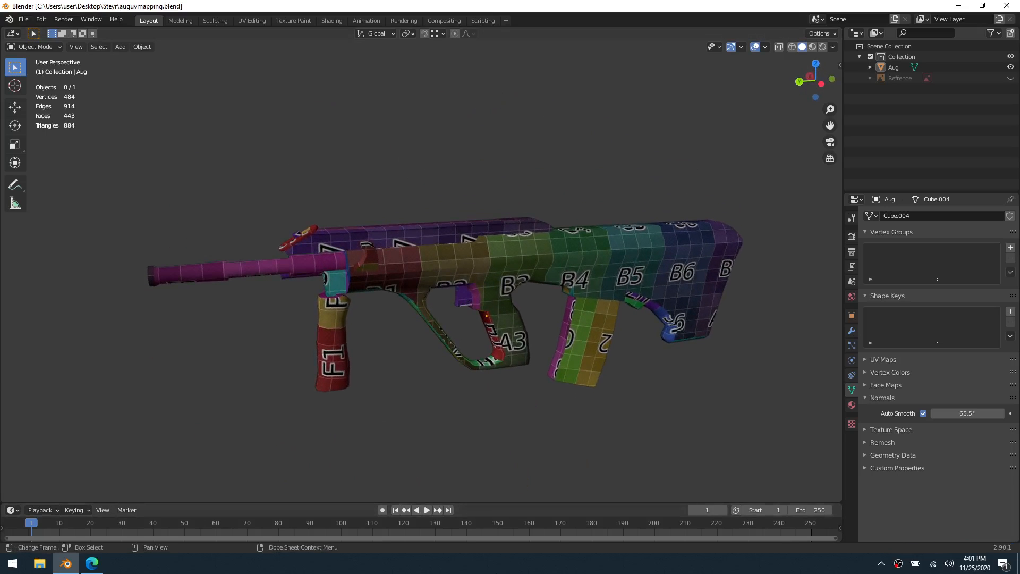